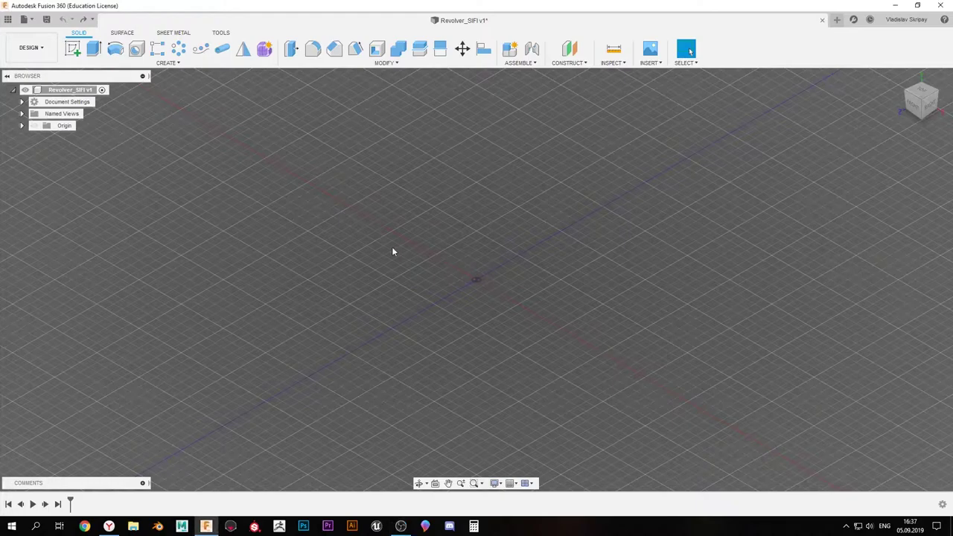
Draw a circle on the right plane and offset it inward
key(c)
click(447, 294)
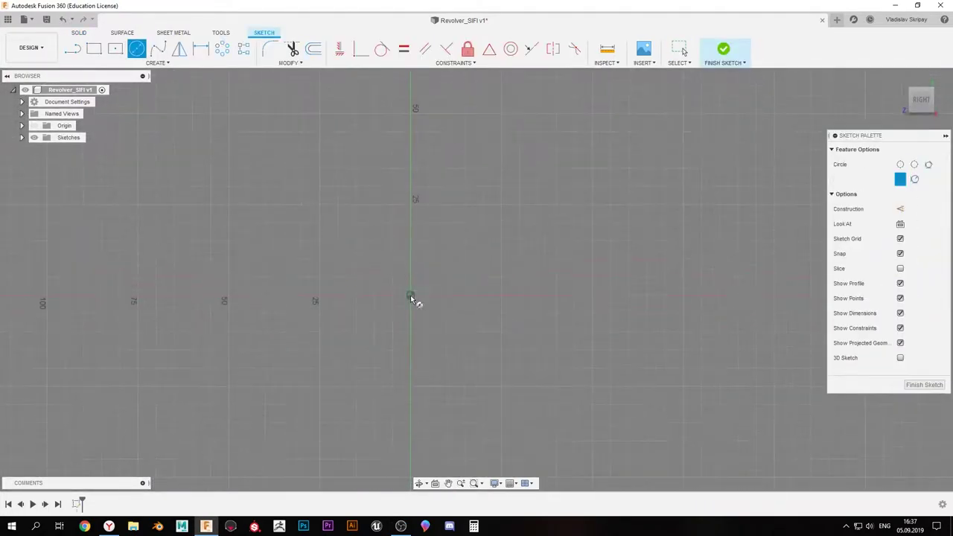
click(307, 57)
click(401, 138)
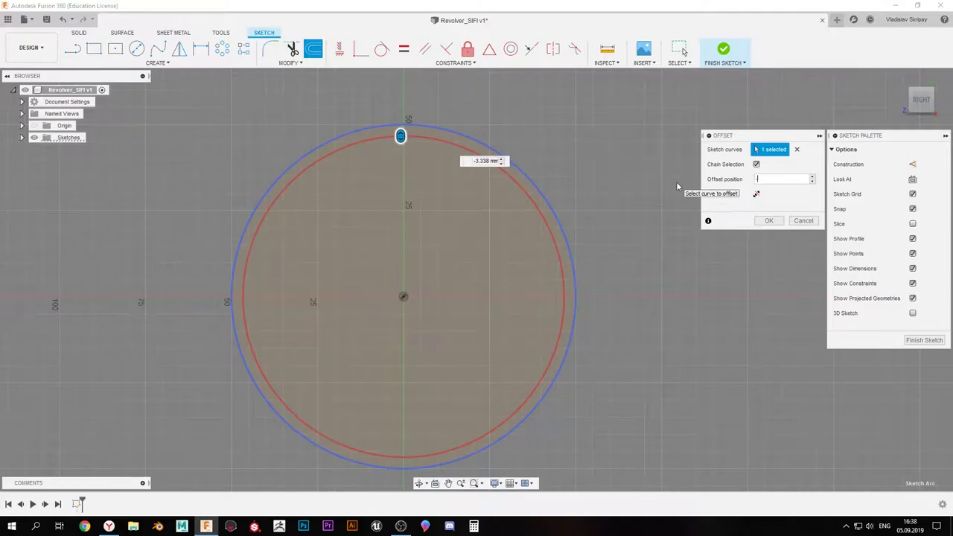
key(Return)
Place a rectangle across the top of the circle and pattern it six times around
key(r)
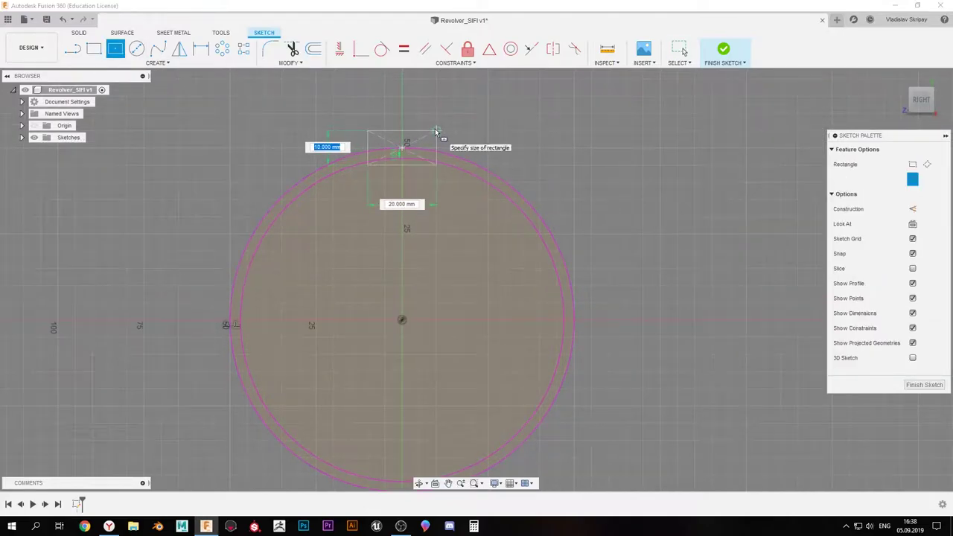
click(438, 132)
scroll(437, 132, down, 1)
text(6)
key(Return)
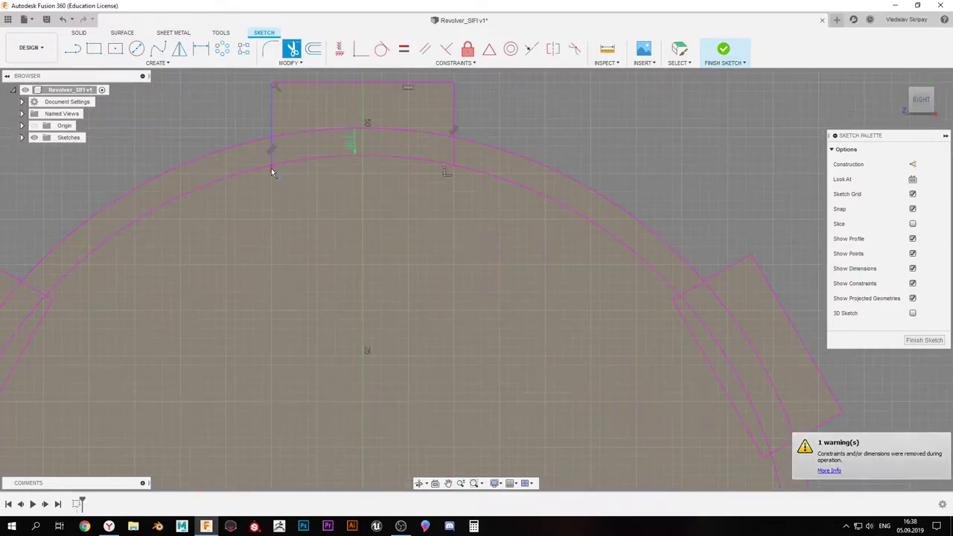
scroll(465, 186, down, 5)
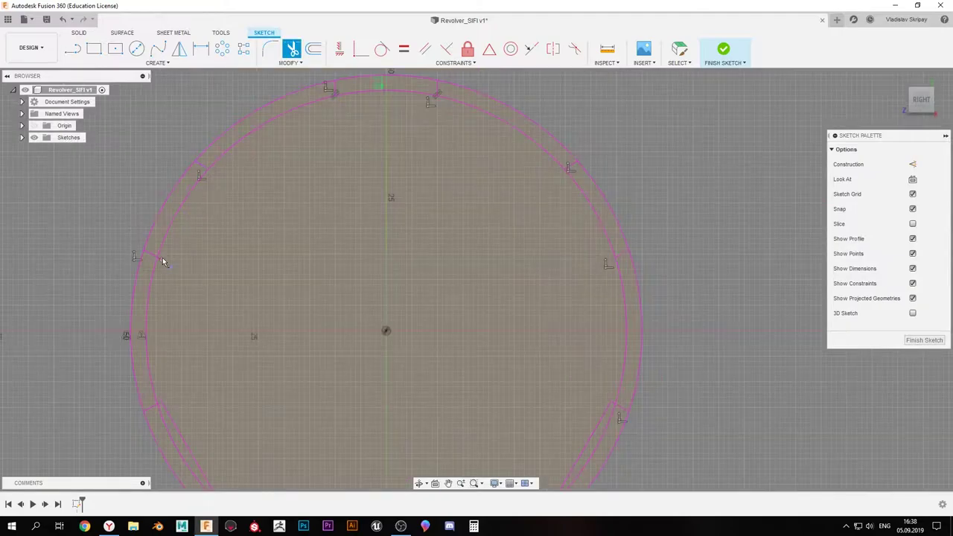
middle_drag(165, 262, 166, 141)
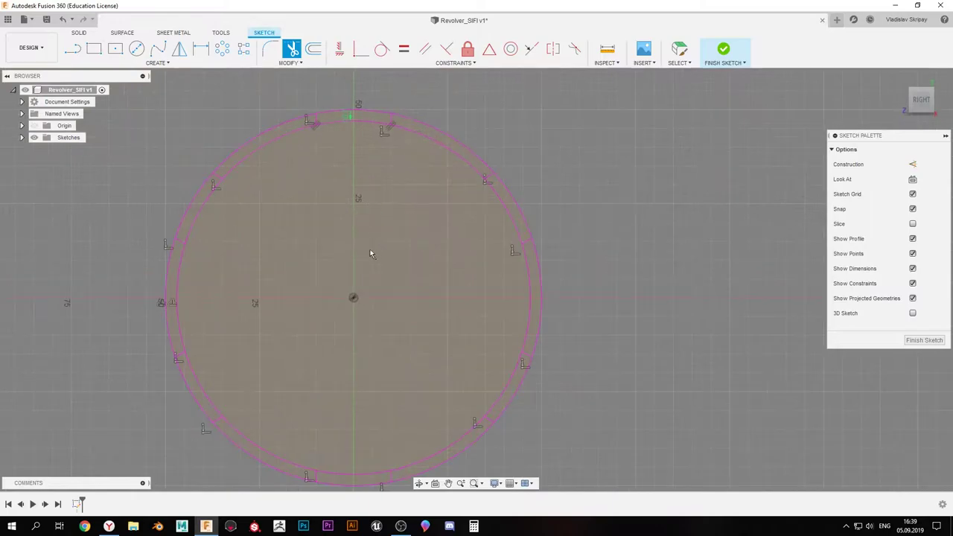
scroll(370, 254, down, 1)
Draw a small chamber circle, pattern it six times around the centre, and add a centre circle
key(c)
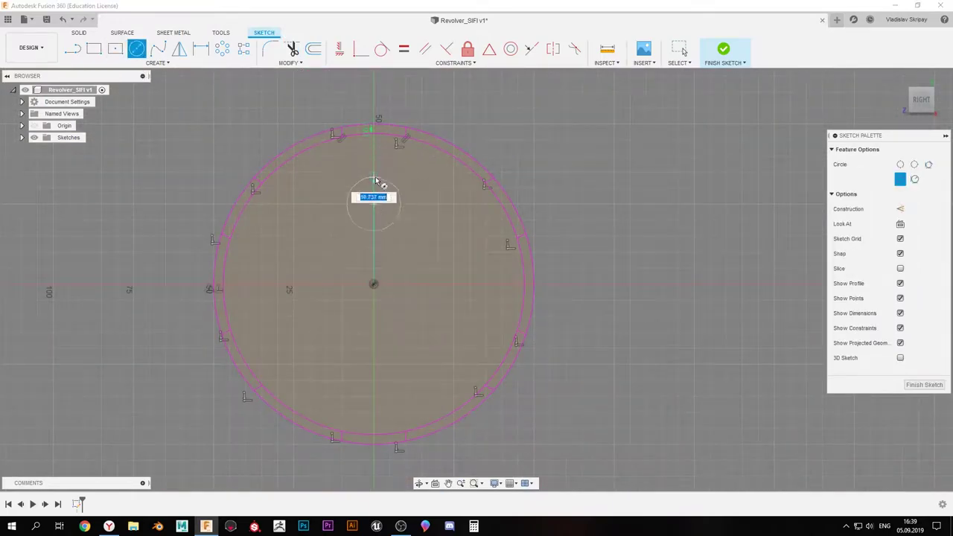
key(m)
key(Return)
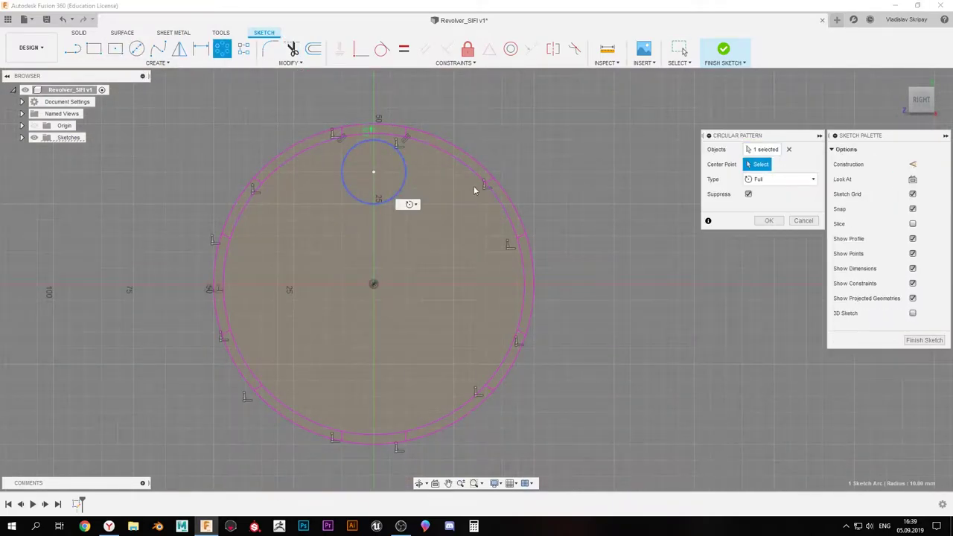
text(6)
key(Return)
key(c)
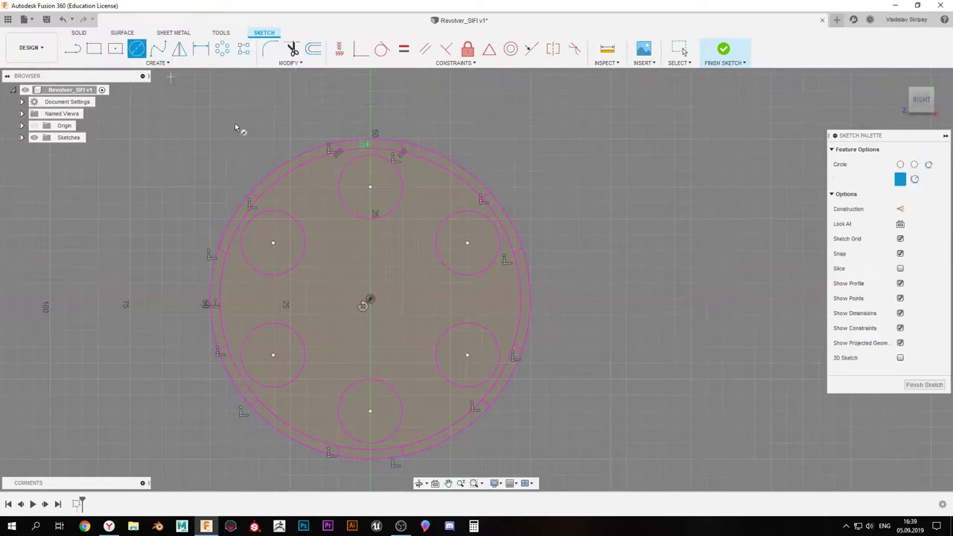
key(e)
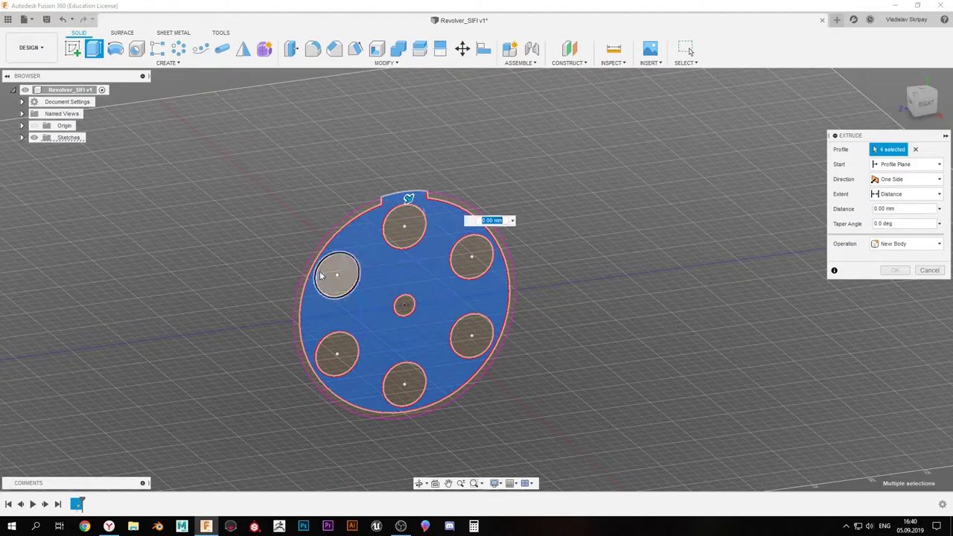
Extrude all the sketch profiles about 110 mm into the fluted cylinder
click(505, 247)
click(921, 99)
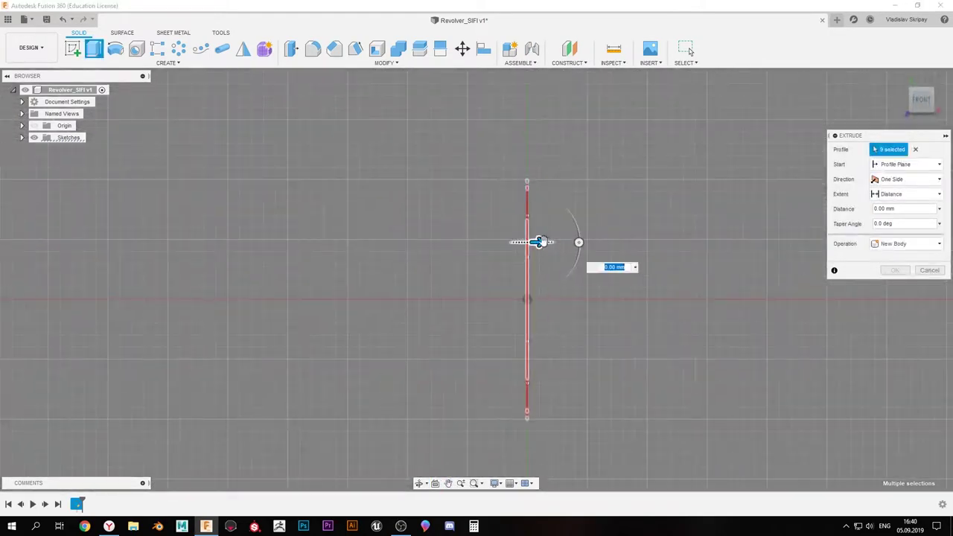
drag(554, 241, 283, 229)
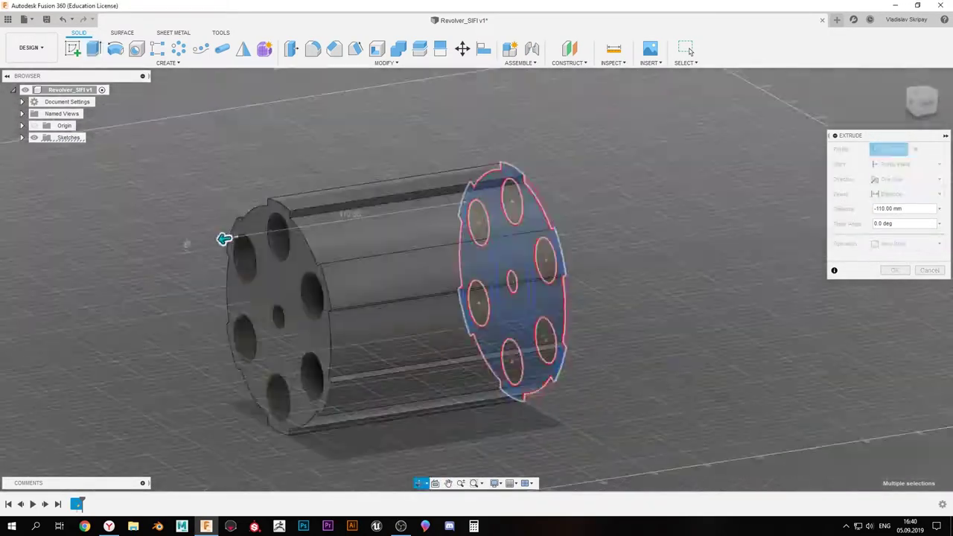
shift+middle_drag(282, 229, 521, 297)
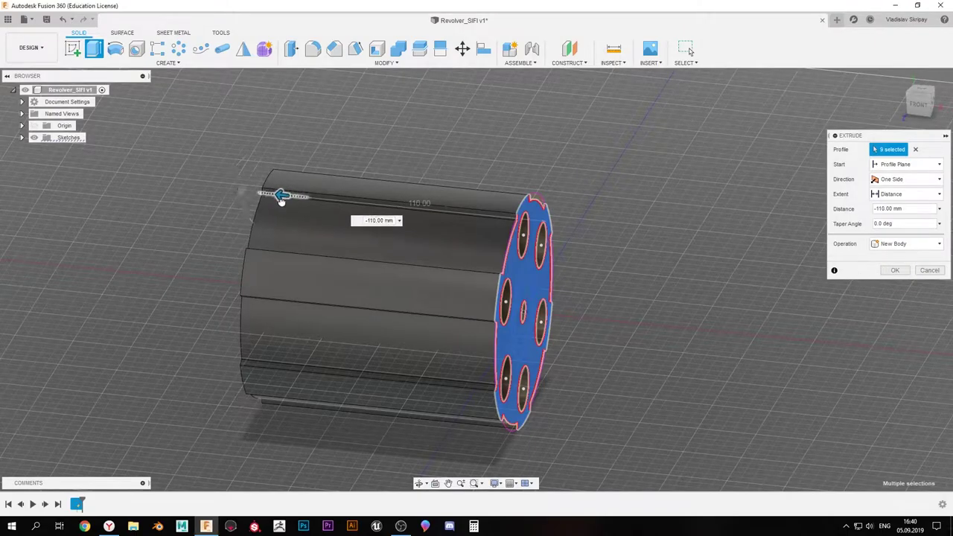
key(Return)
Sketch on the cylinder's end face and extrude the whole face 10 mm as a joined end cap
shift+middle_drag(493, 229, 521, 298)
key(c)
click(373, 254)
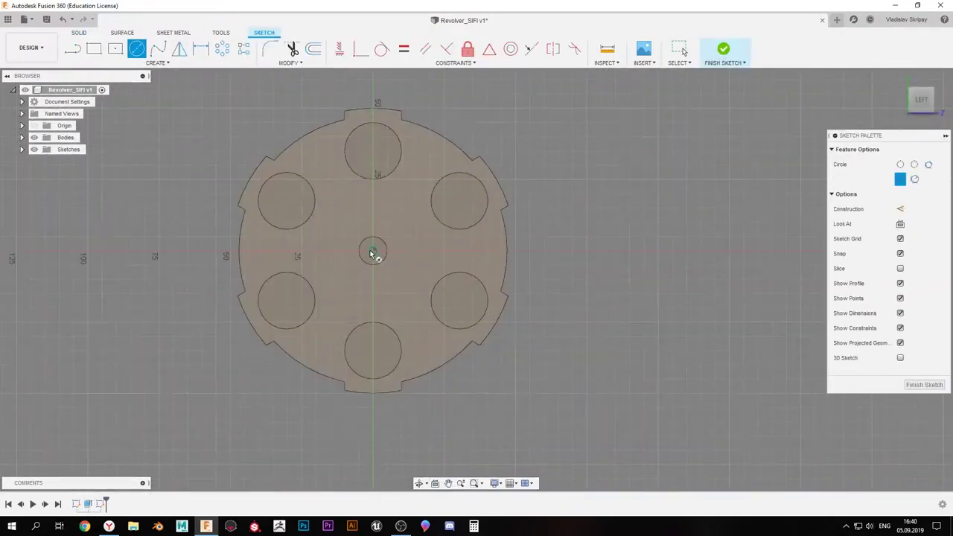
click(924, 384)
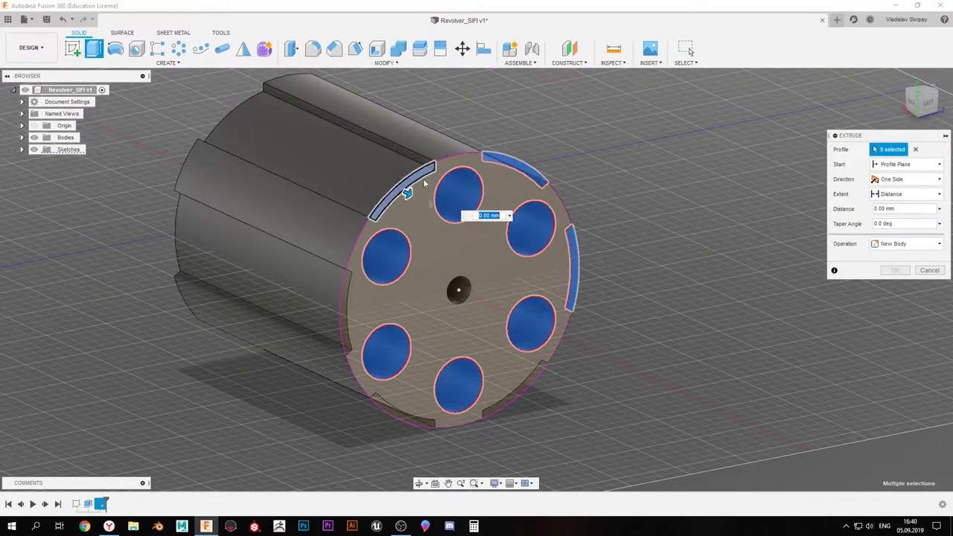
drag(423, 179, 404, 415)
shift+middle_drag(425, 290, 408, 380)
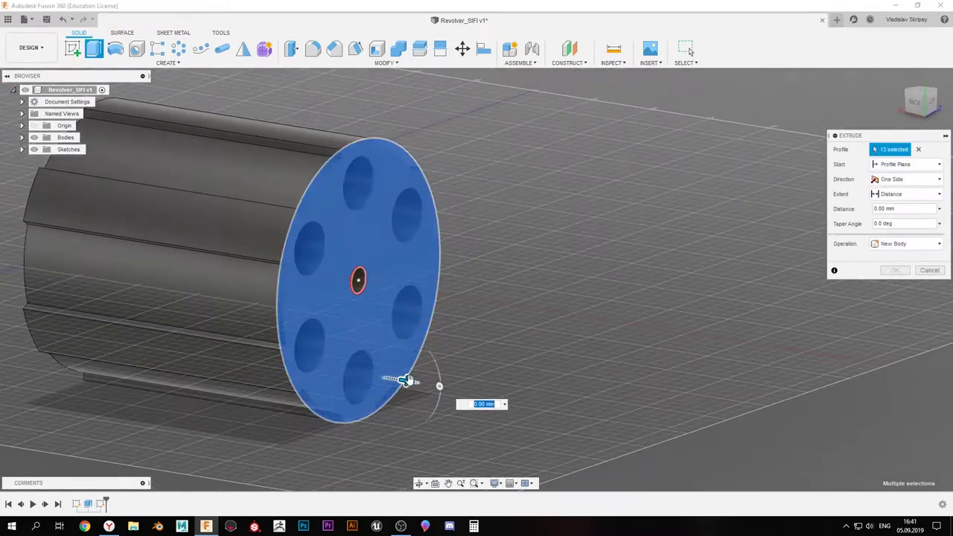
text(10)
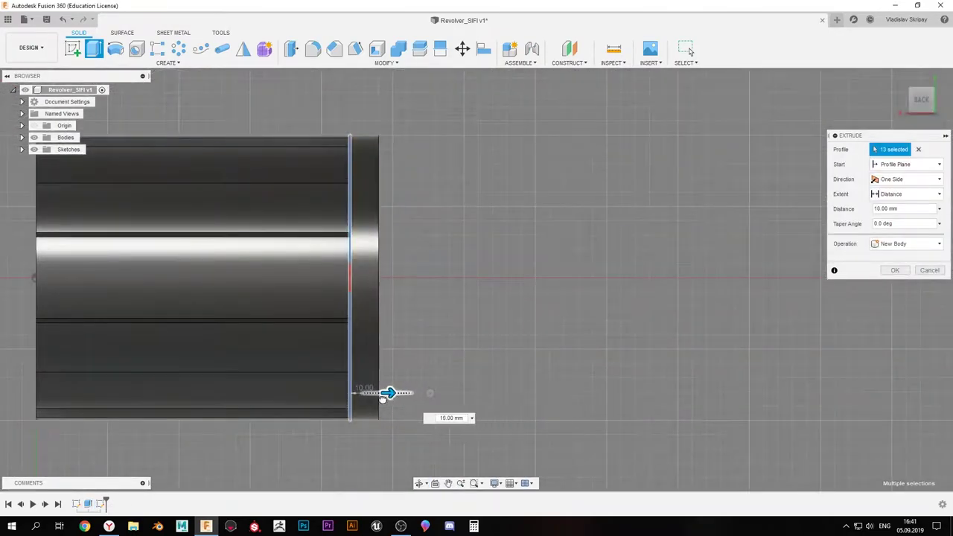
scroll(413, 296, up, 3)
scroll(417, 313, down, 3)
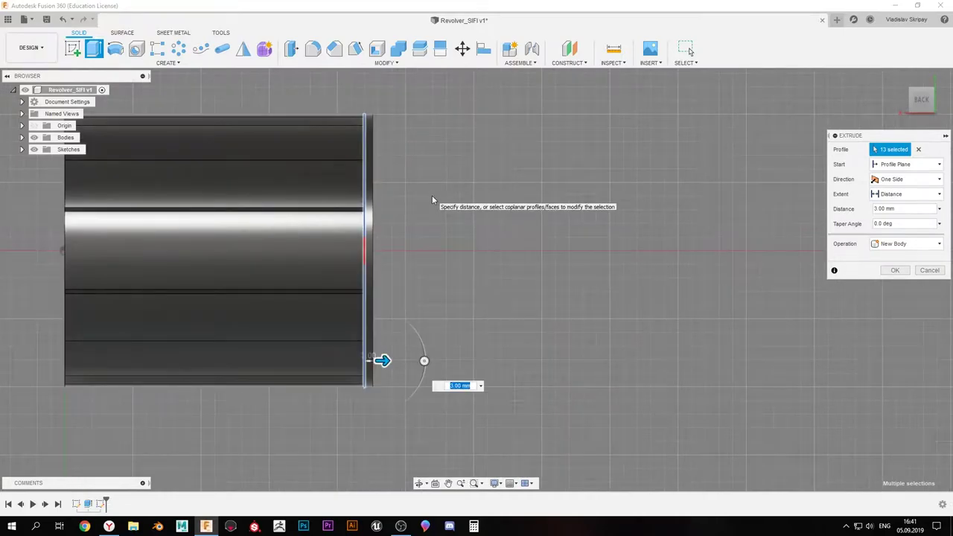
middle_drag(431, 195, 422, 134)
mouse_move(489, 223)
shift+middle_down()
mouse_move(663, 215)
mouse_move(448, 206)
shift+middle_up()
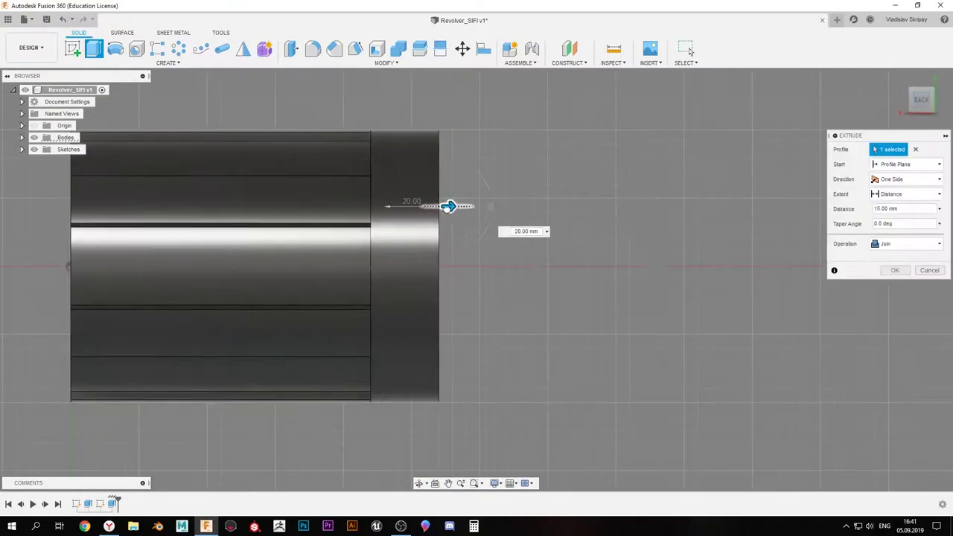
click(895, 271)
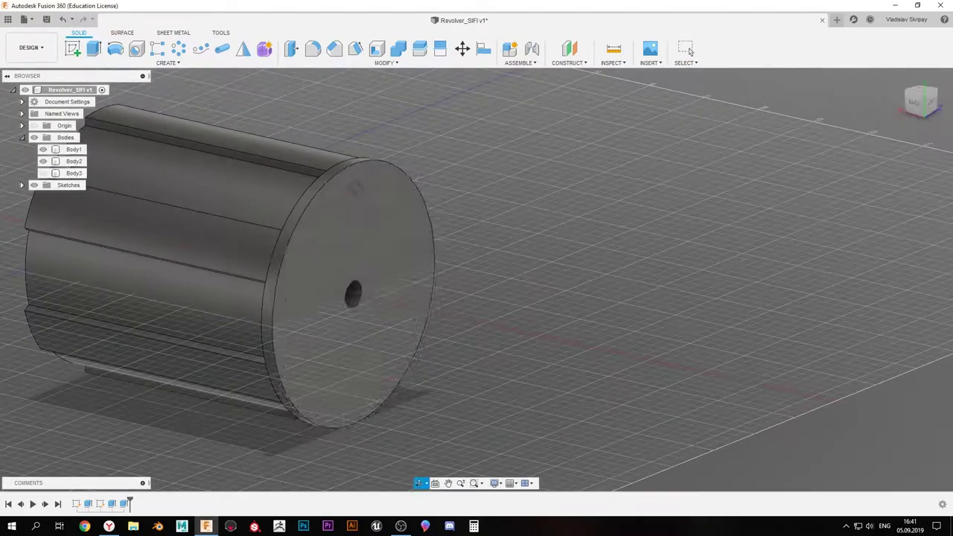
Fillet the cylinder's groove edges, reselecting them after a failed first attempt
shift+middle_drag(521, 224, 429, 211)
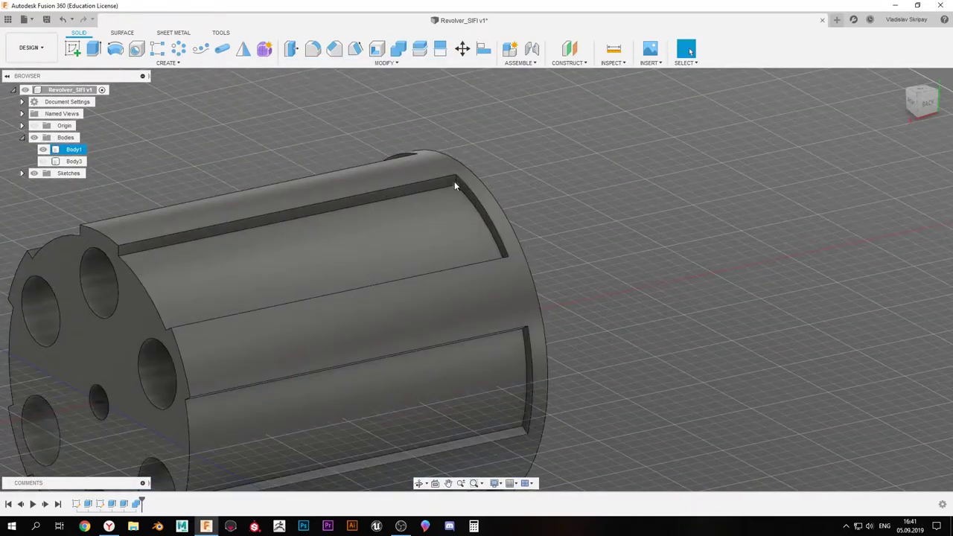
mouse_move(455, 185)
shift+middle_down()
mouse_move(524, 217)
mouse_move(504, 212)
mouse_move(553, 309)
mouse_move(475, 372)
shift+middle_up()
key(f)
click(504, 212)
key(Escape)
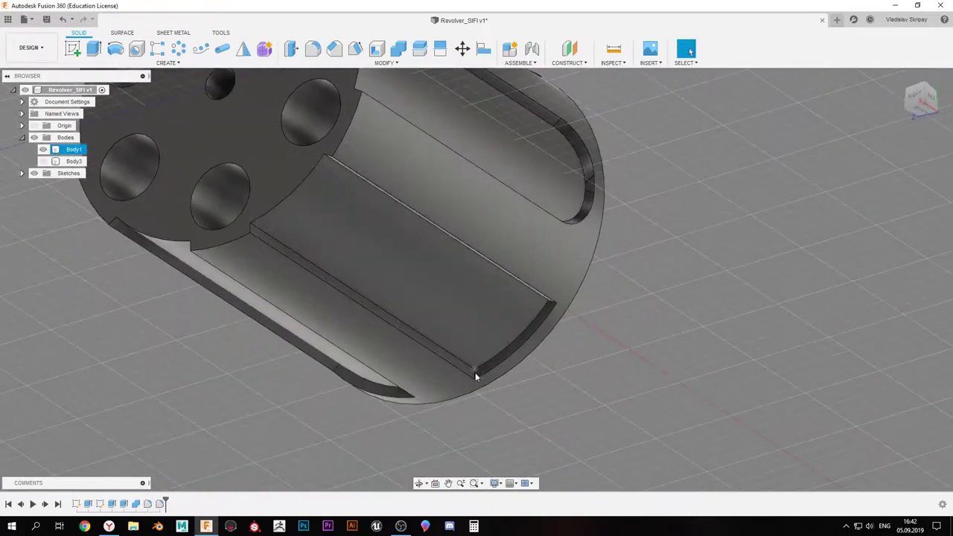
scroll(574, 286, up, 5)
key(f)
key(Escape)
mouse_move(575, 286)
shift+middle_down()
mouse_move(348, 363)
mouse_move(258, 257)
mouse_move(262, 394)
shift+middle_up()
click(262, 393)
key(Return)
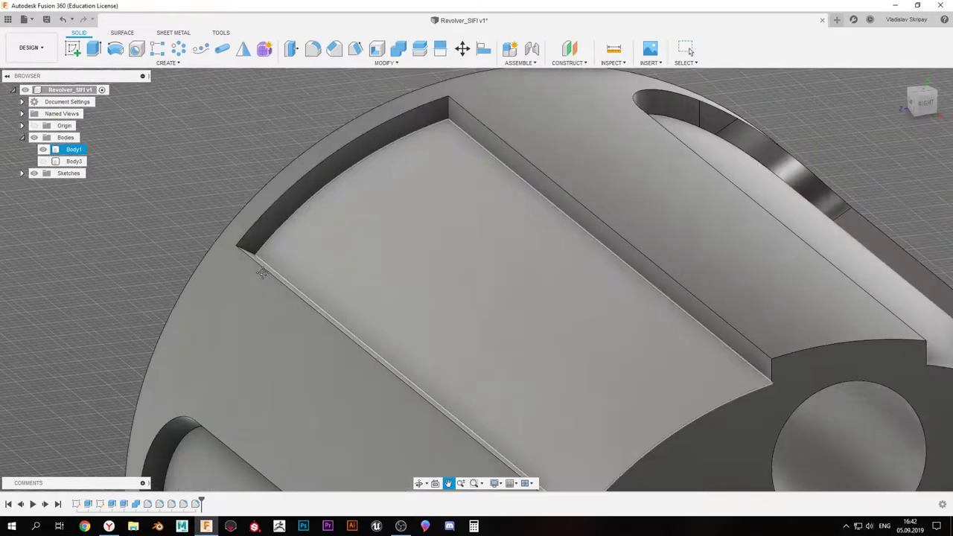
mouse_move(181, 329)
shift+middle_down()
mouse_move(325, 271)
mouse_move(528, 288)
mouse_move(298, 224)
shift+middle_up()
scroll(324, 271, down, 5)
scroll(352, 269, down, 2)
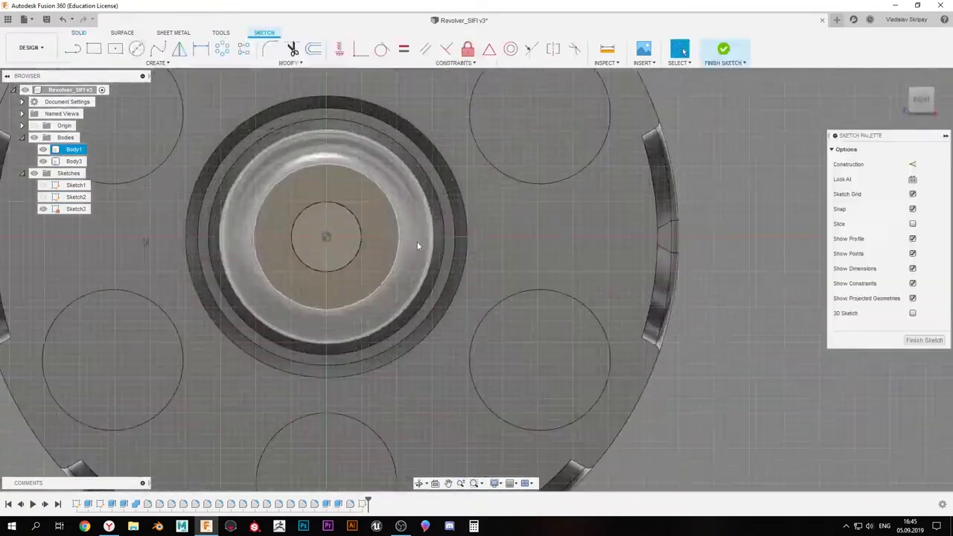
Cut a 3 mm deep rectangular notch into the centre ring and round it 0.25 mm with rolling-ball corners
click(927, 384)
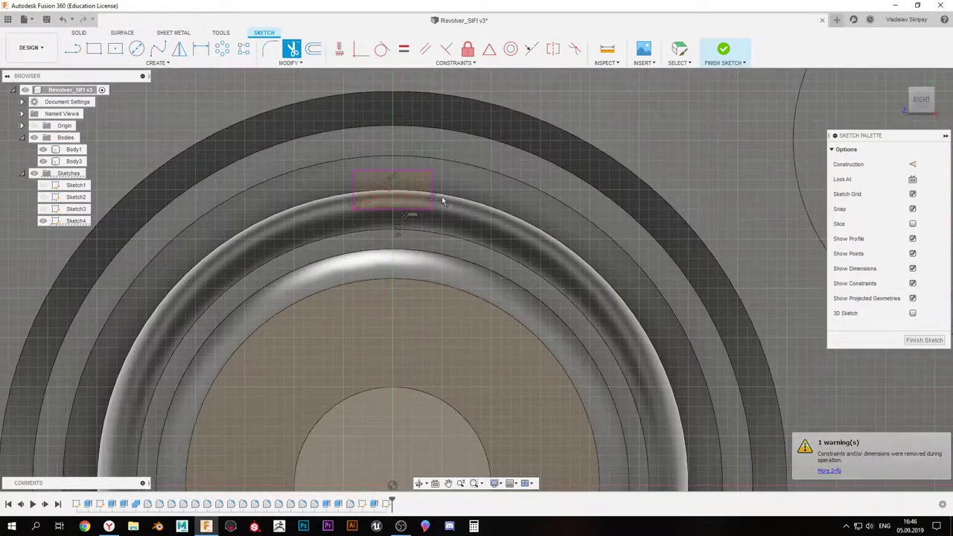
middle_drag(442, 195, 392, 166)
scroll(388, 127, up, 1)
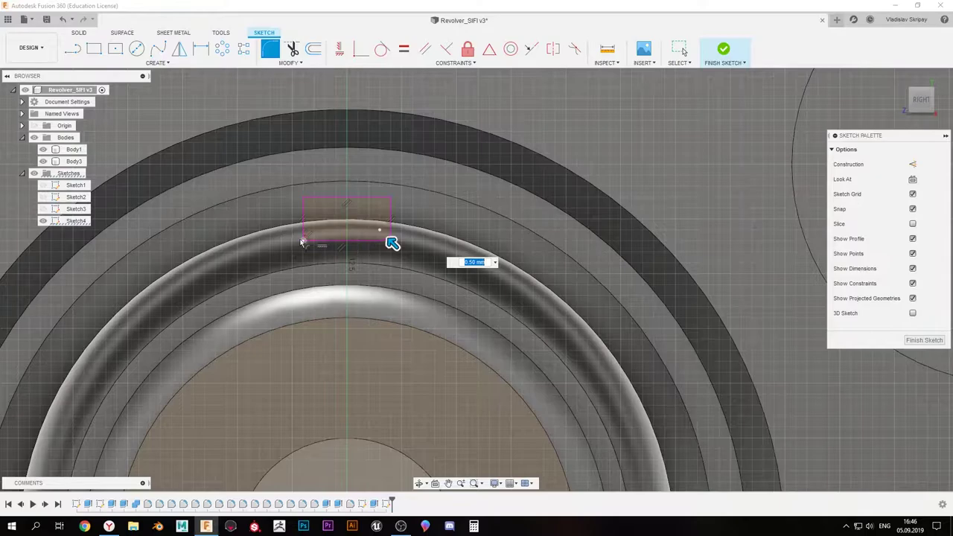
click(923, 341)
key(e)
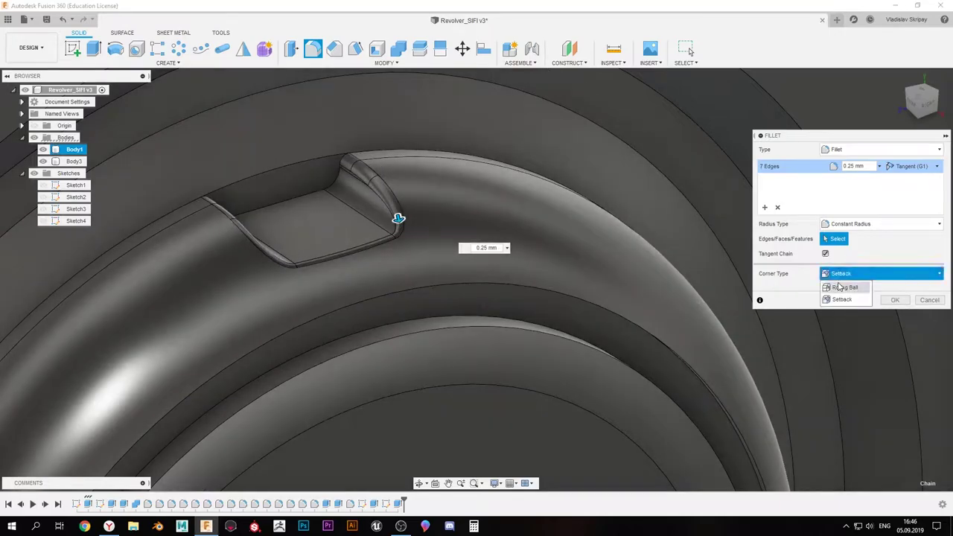
click(839, 287)
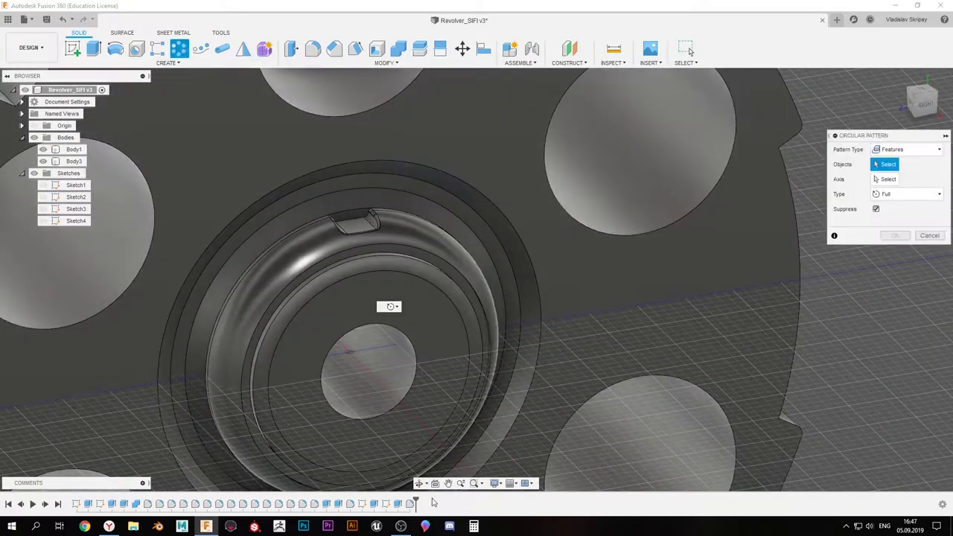
Pattern the notch around the centre ring about the cylinder's axis
click(404, 254)
key(Return)
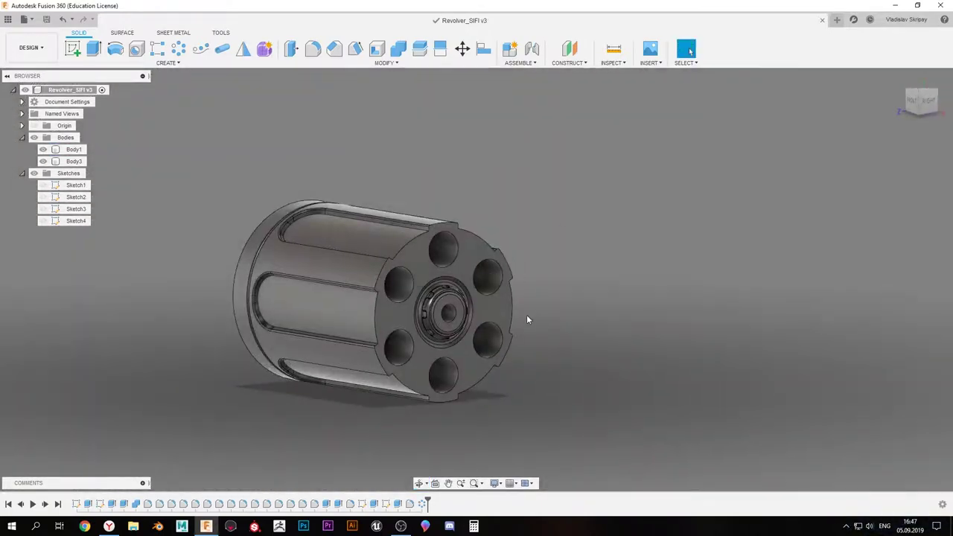
mouse_move(481, 277)
shift+middle_down()
mouse_move(420, 283)
mouse_move(349, 226)
mouse_move(324, 227)
shift+middle_up()
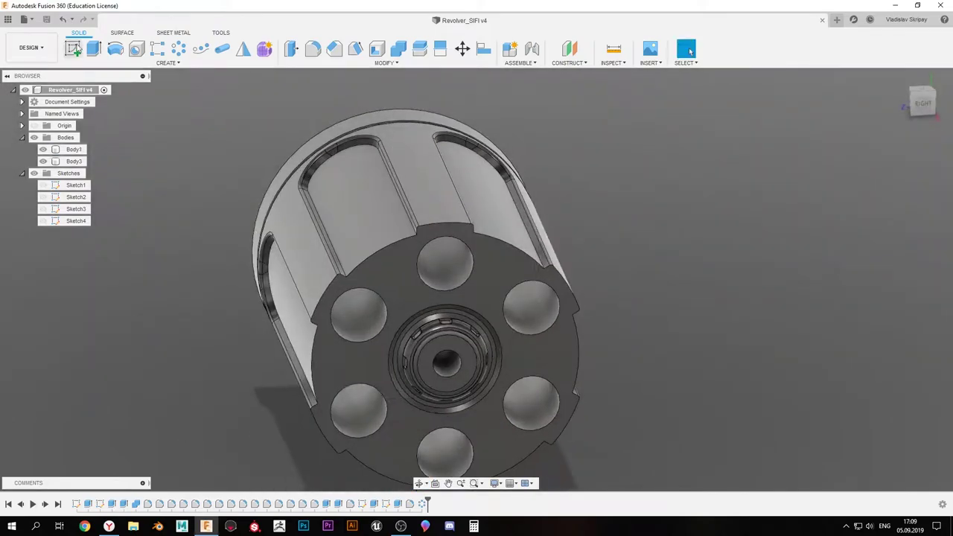
Start a new sketch on the chamber end face, then cancel the rectangle tool
click(397, 234)
scroll(213, 176, up, 5)
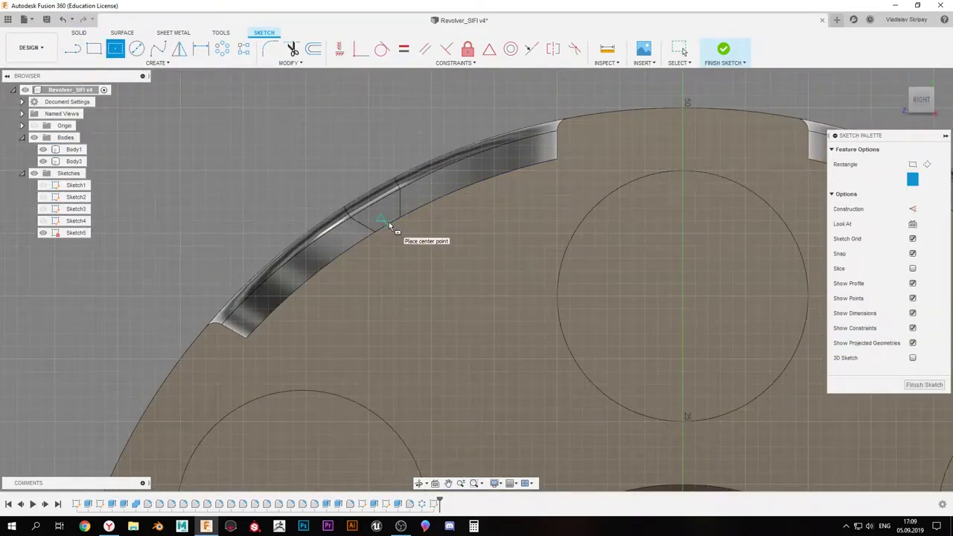
key(Escape)
middle_drag(411, 182, 331, 171)
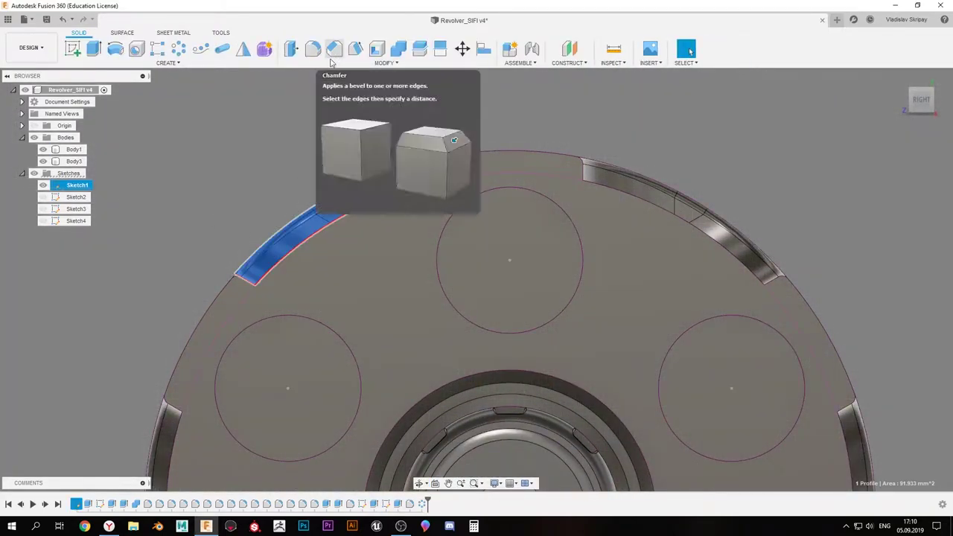
Edit Sketch1, offset the rim curve, and extrude it as the new body Body4
key(r)
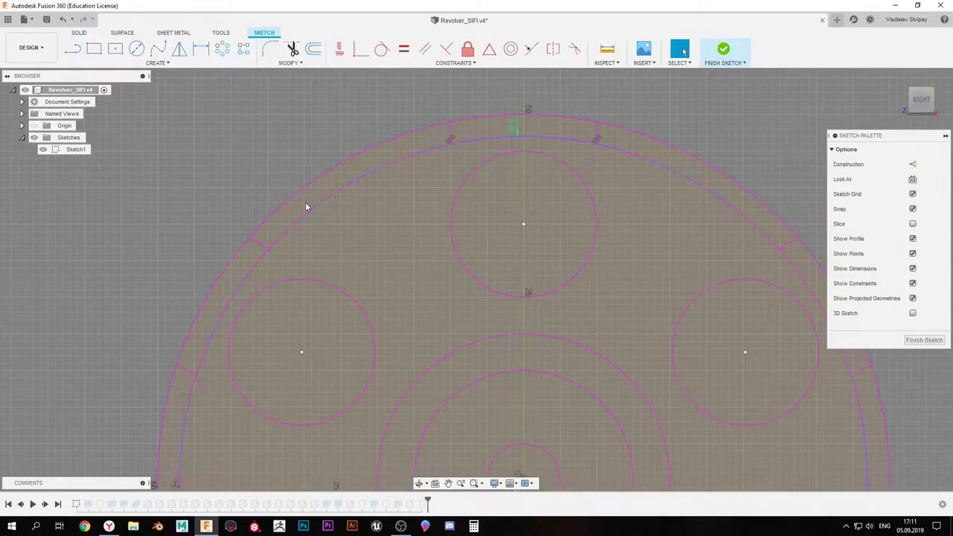
key(o)
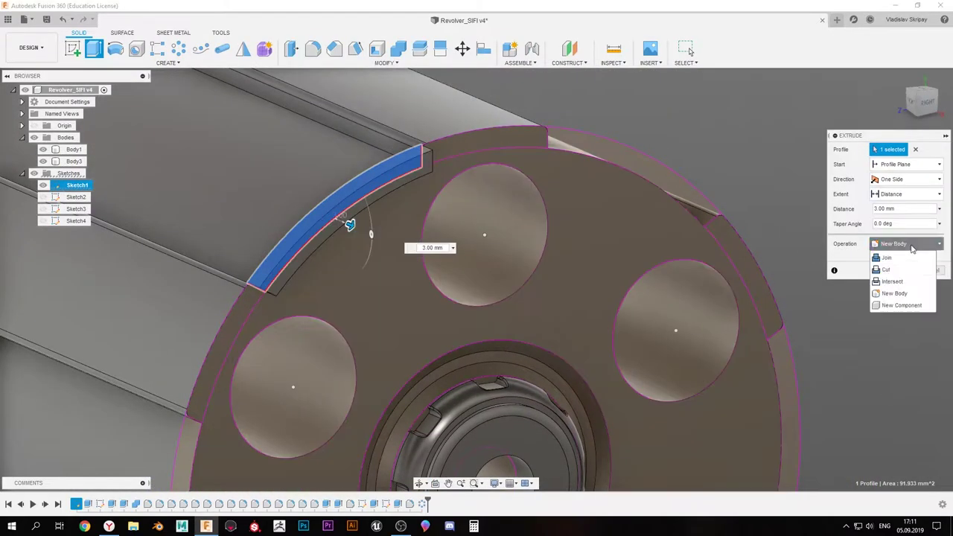
click(912, 248)
key(Return)
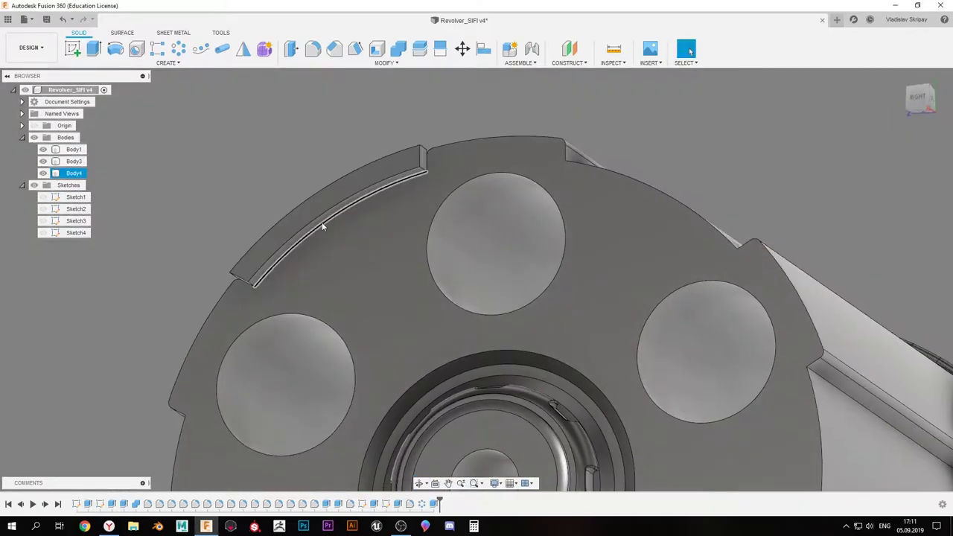
Select the strip's outer face and start an Offset Face on it
click(318, 226)
key(q)
click(928, 207)
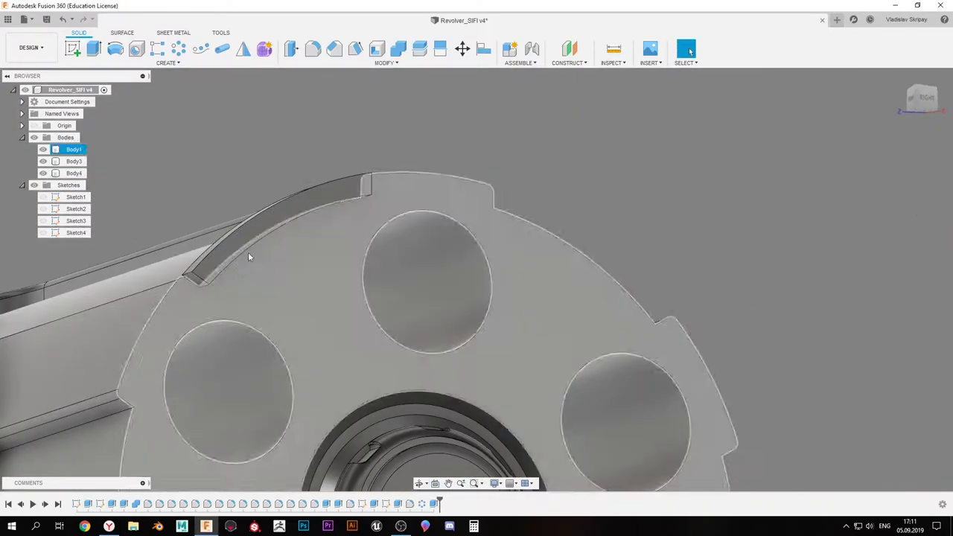
click(249, 257)
key(q)
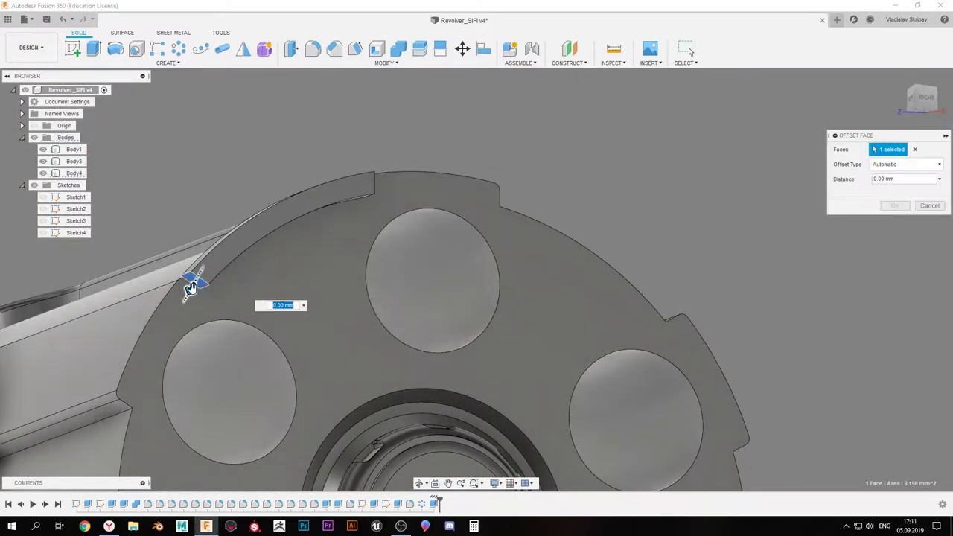
shift+middle_drag(249, 256, 340, 206)
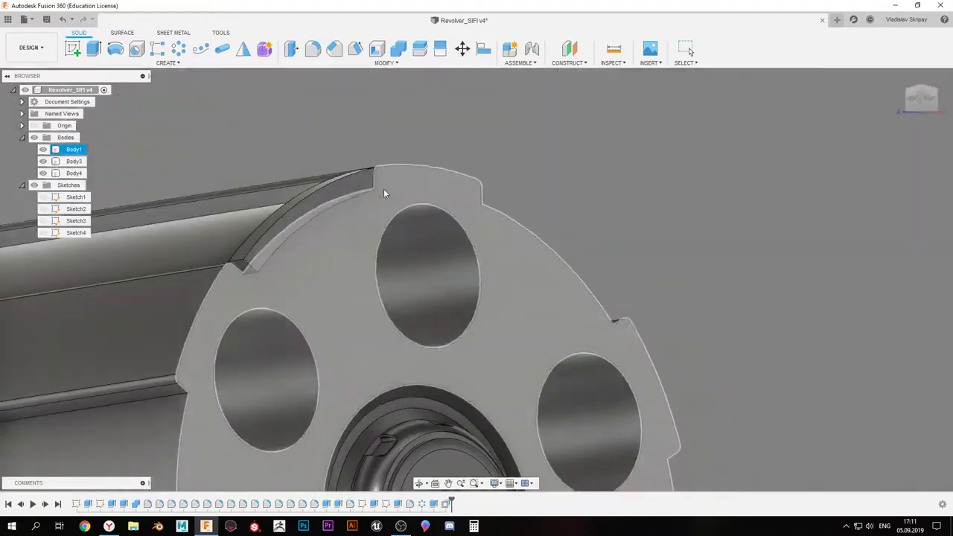
Confirm the face offset and cut a flat recess 97.5 mm deep with a -2 deg taper
key(Return)
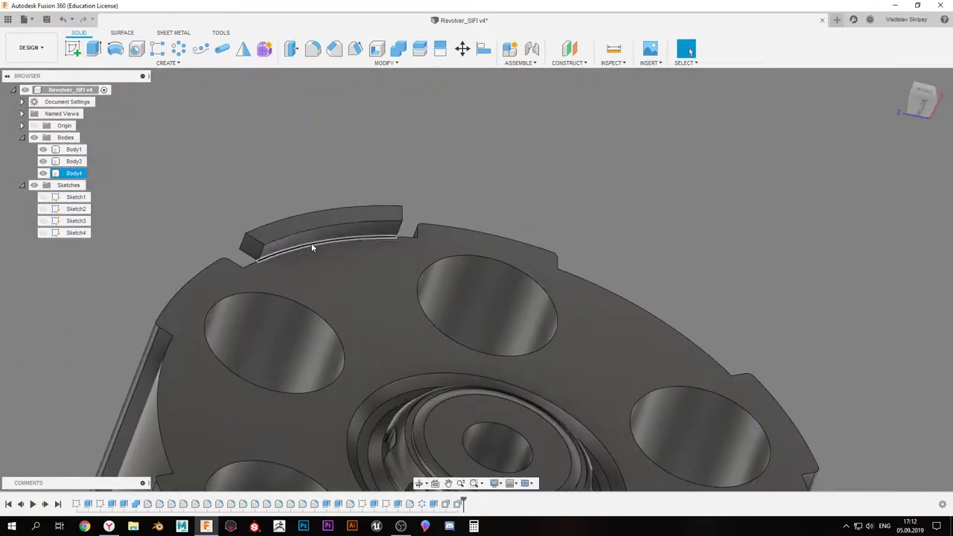
mouse_move(311, 243)
shift+middle_down()
mouse_move(881, 111)
mouse_move(332, 267)
mouse_move(265, 263)
shift+middle_up()
key(q)
click(332, 267)
scroll(254, 263, up, 5)
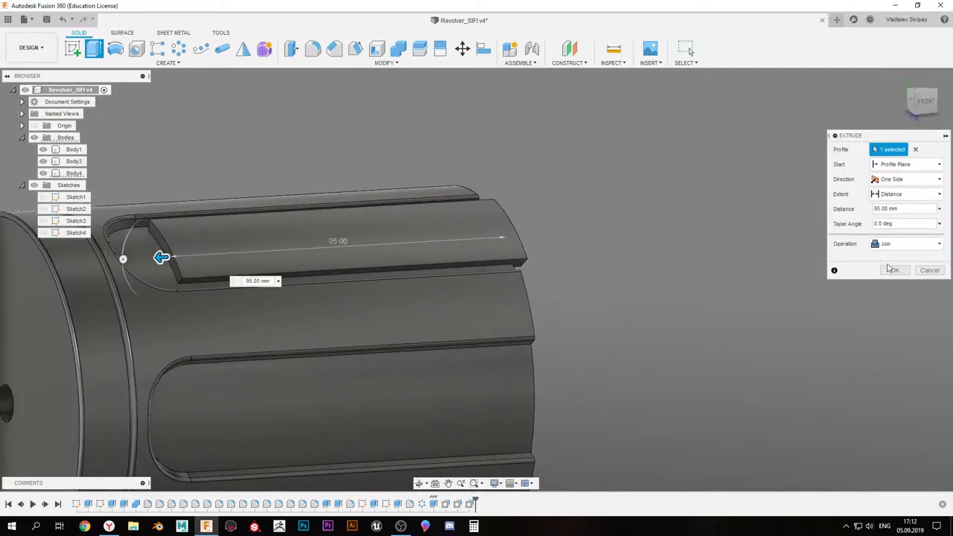
scroll(321, 242, up, 3)
shift+middle_drag(323, 260, 160, 270)
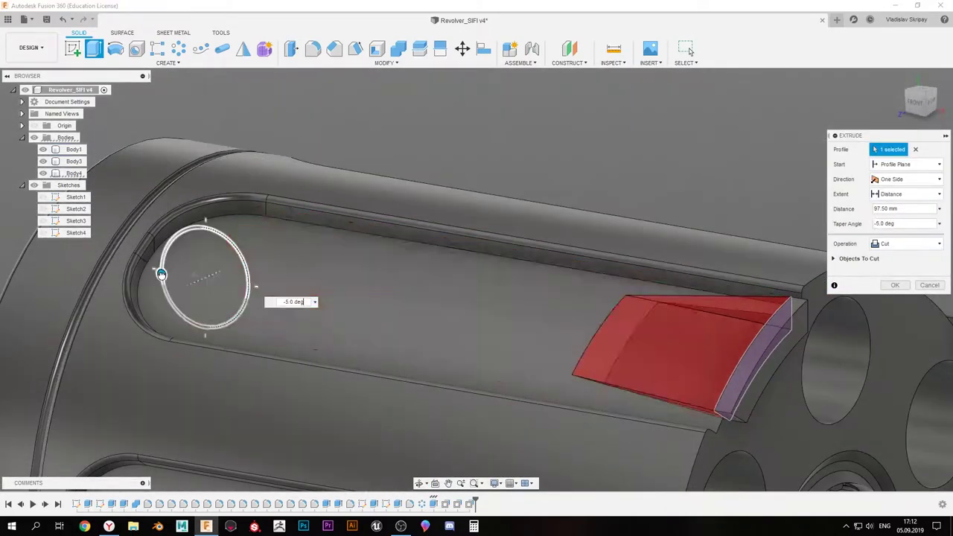
drag(159, 269, 162, 270)
text(-2)
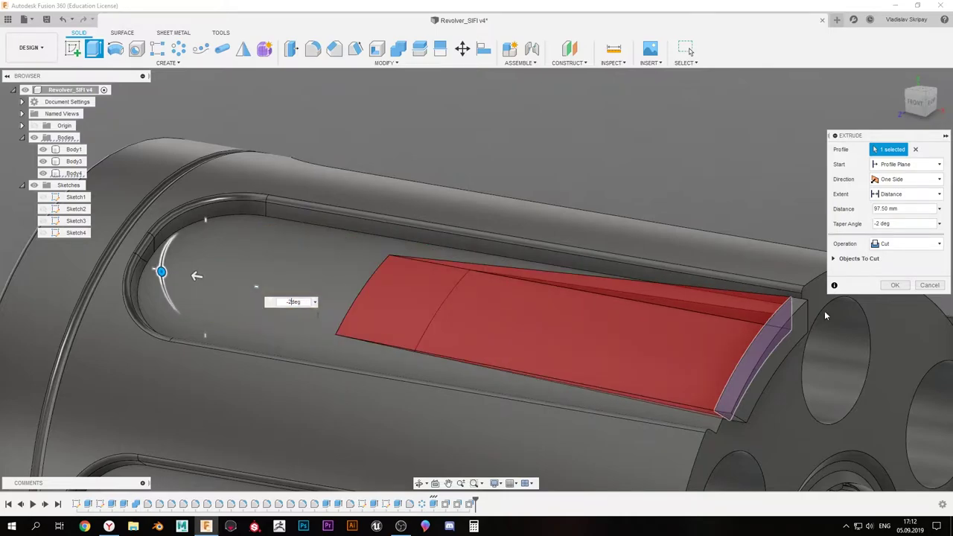
key(Return)
Pattern the tapered recess around the cylinder's axis
scroll(652, 215, down, 5)
shift+middle_drag(653, 215, 521, 268)
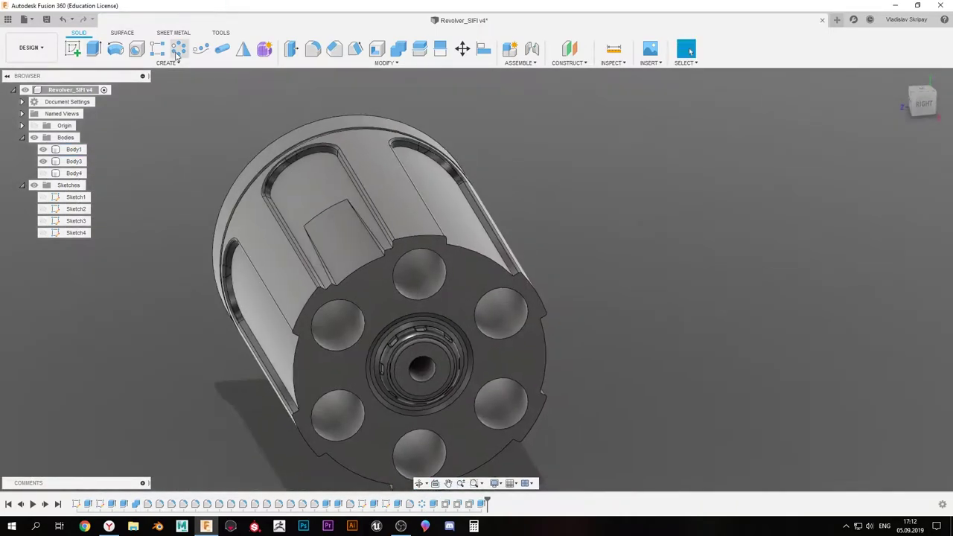
key(Return)
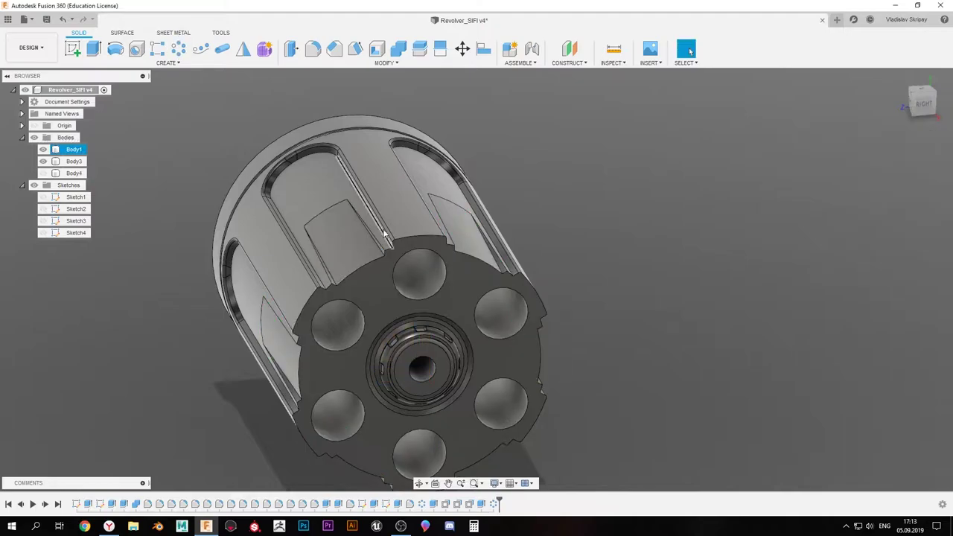
scroll(446, 223, down, 3)
mouse_move(447, 224)
shift+middle_down()
mouse_move(357, 126)
mouse_move(300, 168)
mouse_move(335, 224)
shift+middle_up()
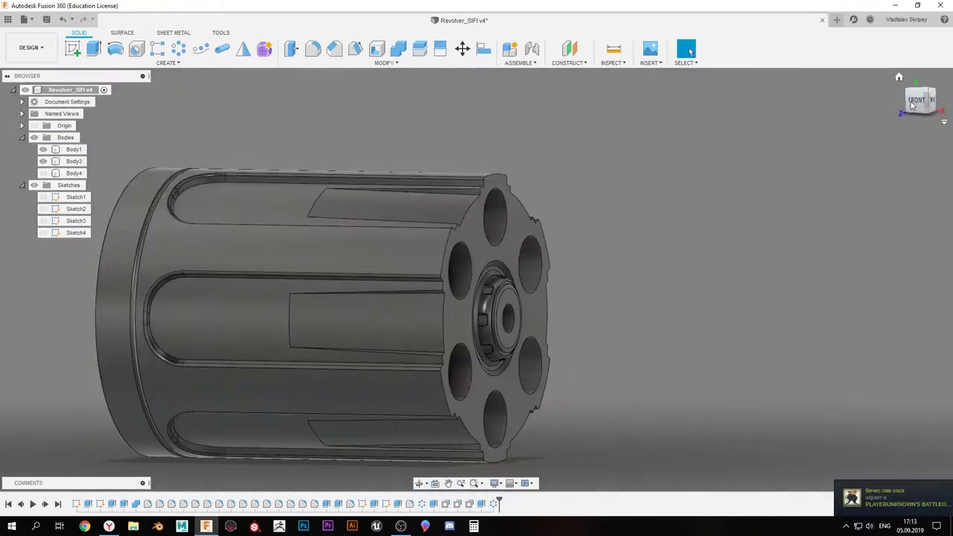
Create Sketch5 on the groove face with a circle and straight lines inside the groove
click(72, 48)
click(573, 253)
key(c)
click(408, 258)
shift+middle_drag(411, 295, 432, 283)
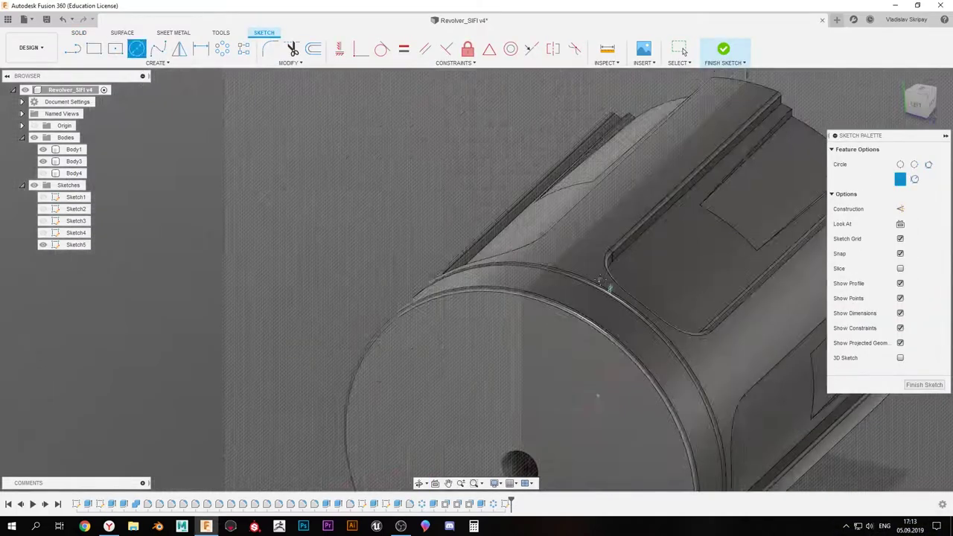
scroll(439, 280, up, 2)
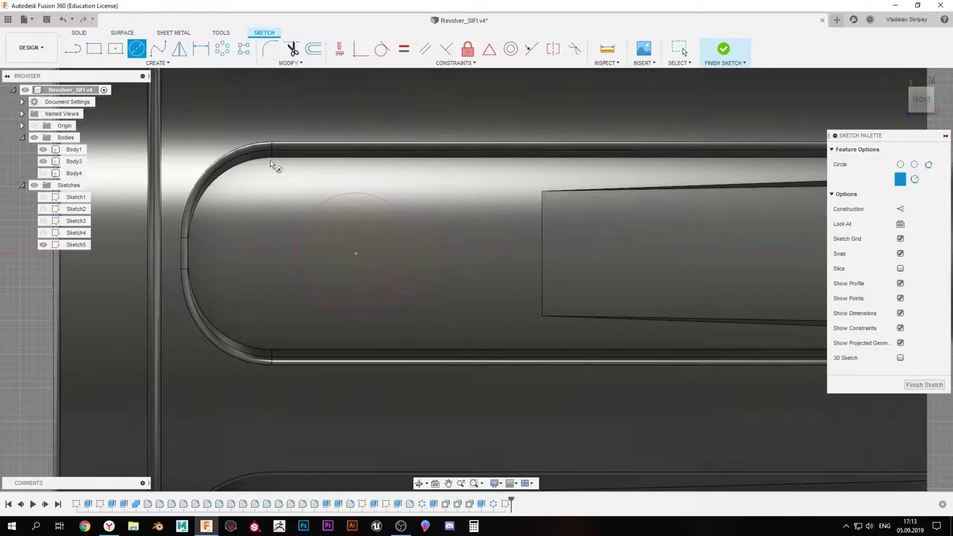
key(l)
click(356, 253)
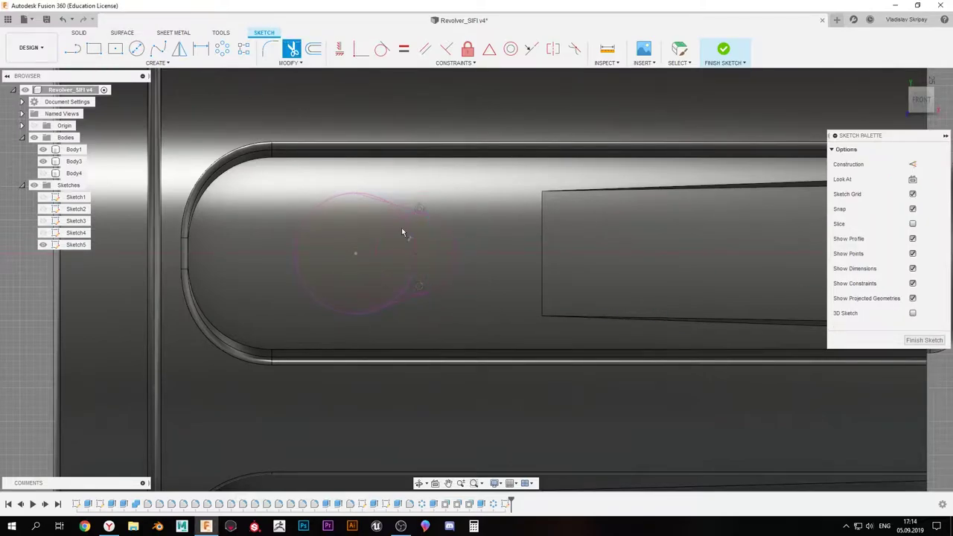
Trim the sketch curves, undo the last trim, and move one arc slightly sideways
key(Escape)
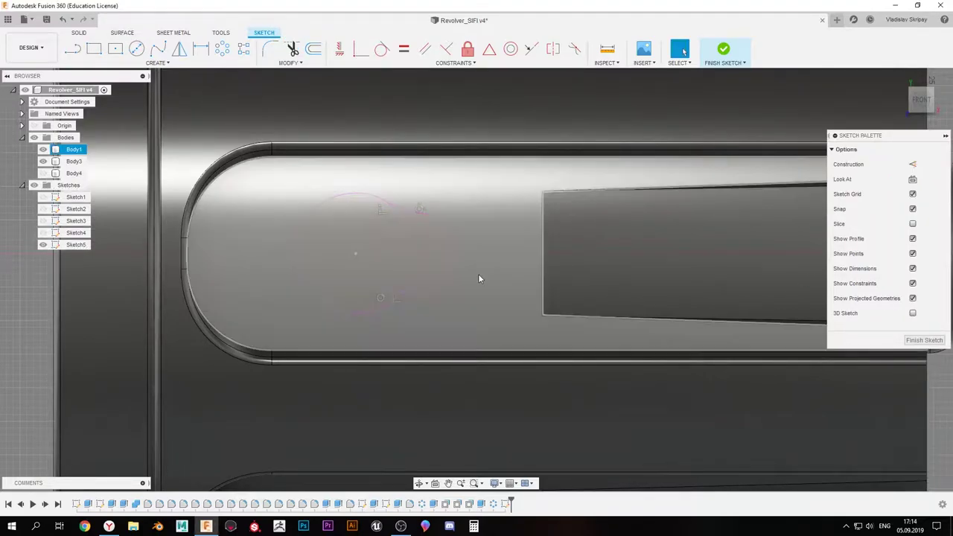
scroll(478, 274, up, 2)
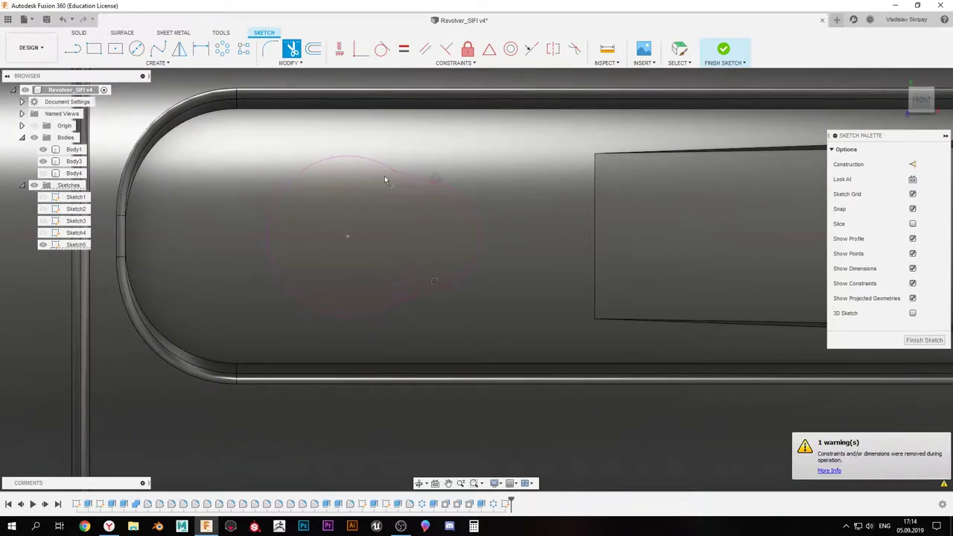
key(ctrl+z)
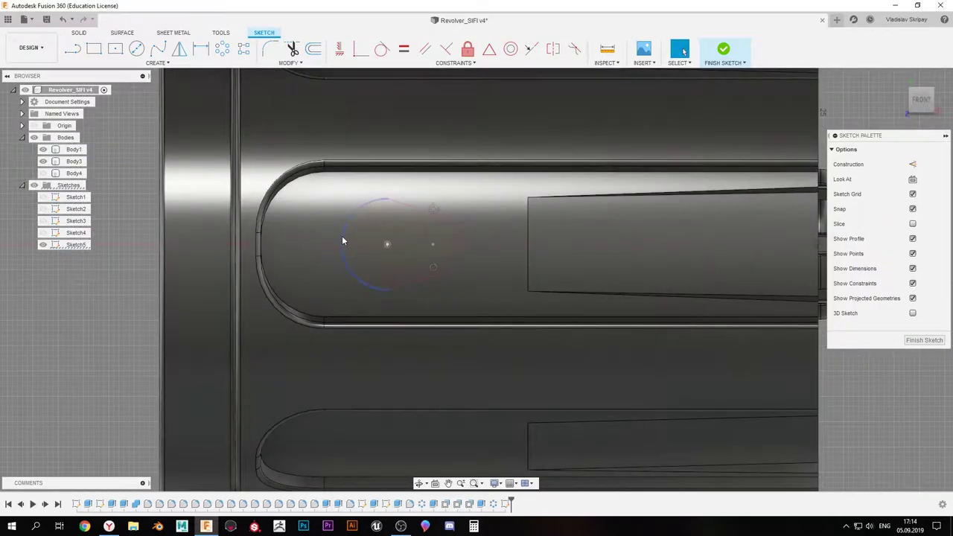
click(342, 235)
key(m)
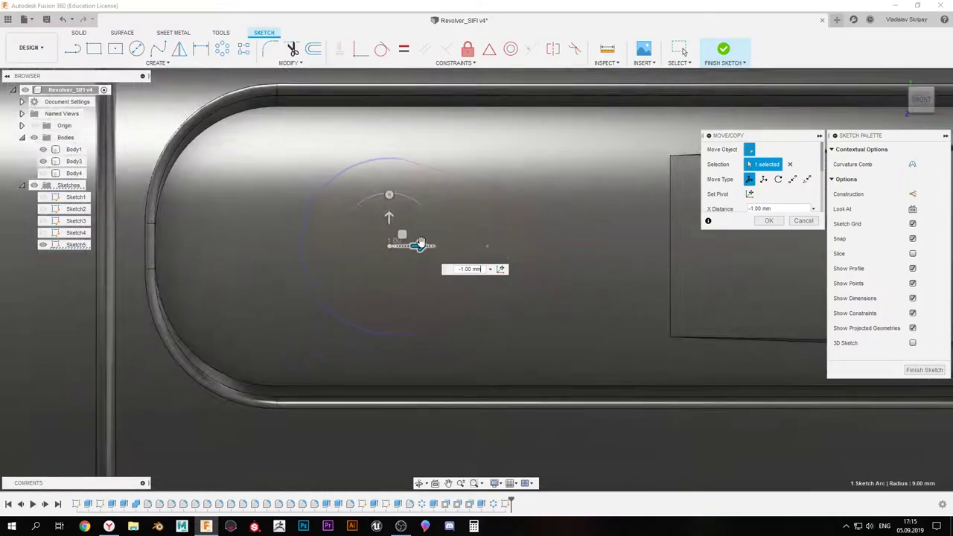
scroll(435, 251, up, 3)
drag(422, 246, 399, 270)
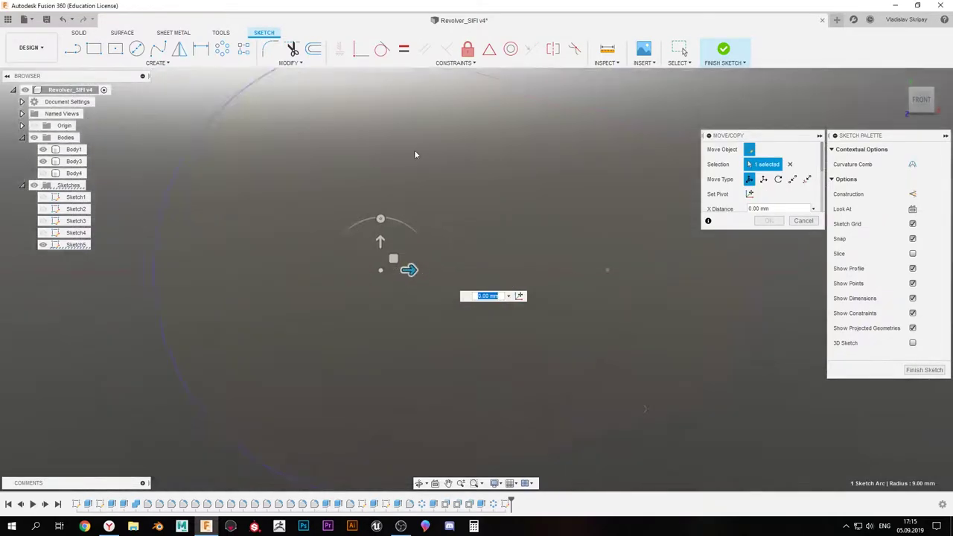
scroll(410, 268, up, 3)
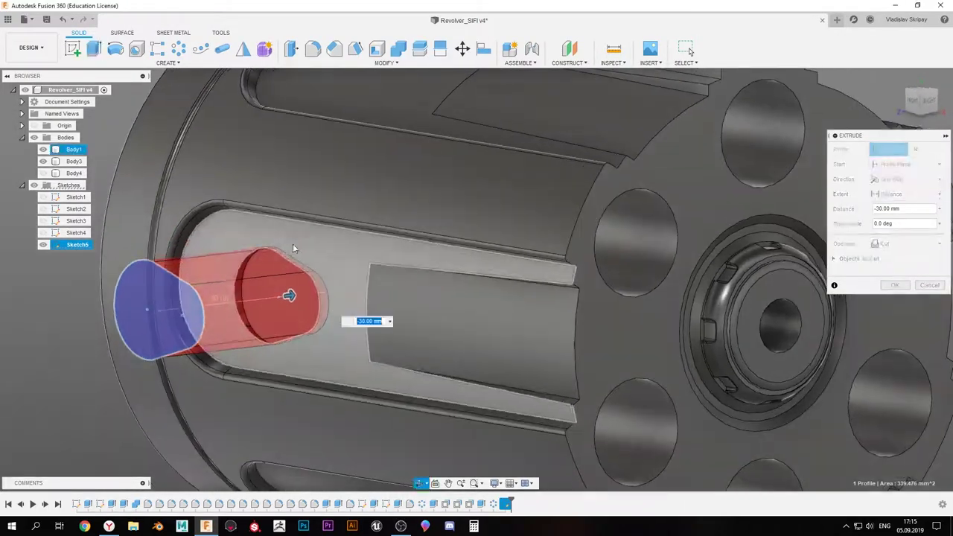
Commit the slot cut at 30 mm depth and pattern it around the cylinder's axis
drag(315, 290, 316, 293)
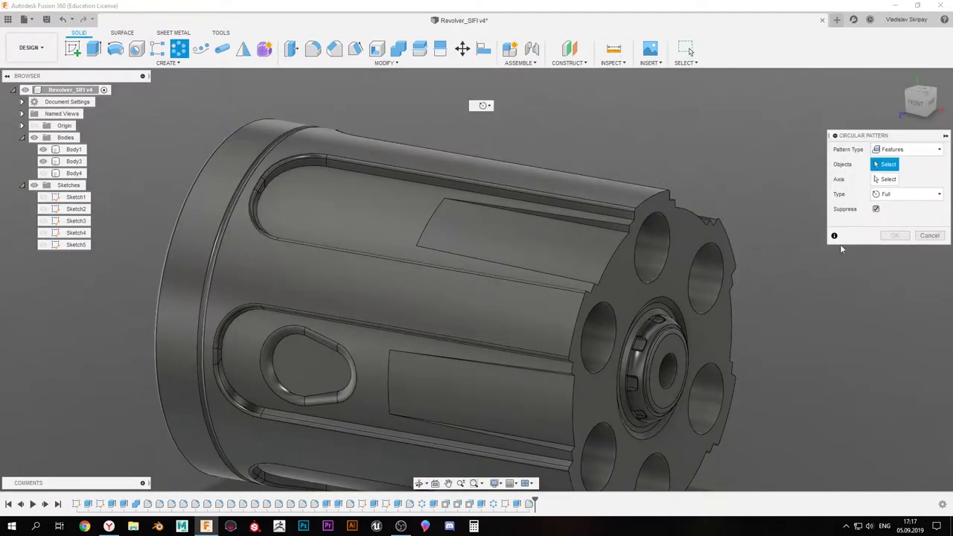
click(605, 274)
click(894, 265)
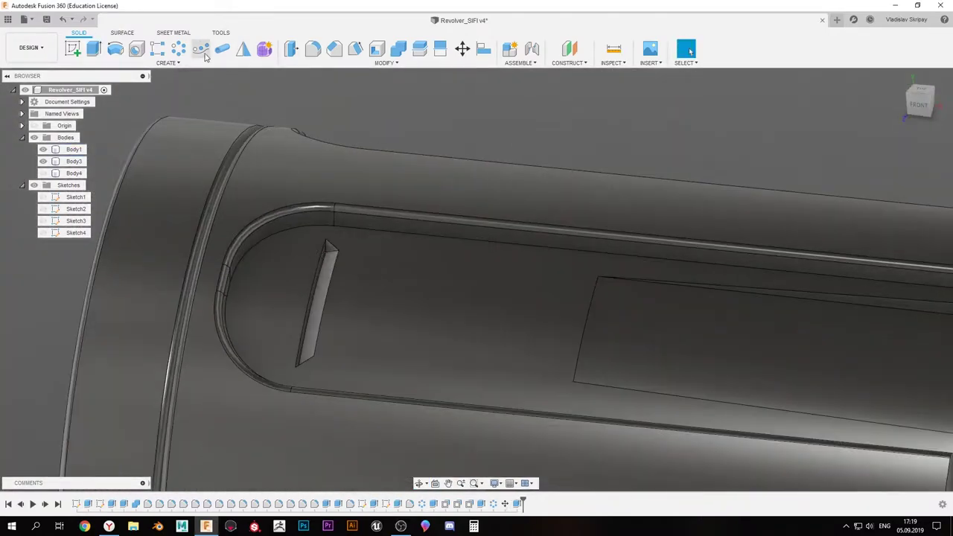
Repeat the slot cut six times along the groove, spaced 35 mm apart
click(203, 52)
click(518, 506)
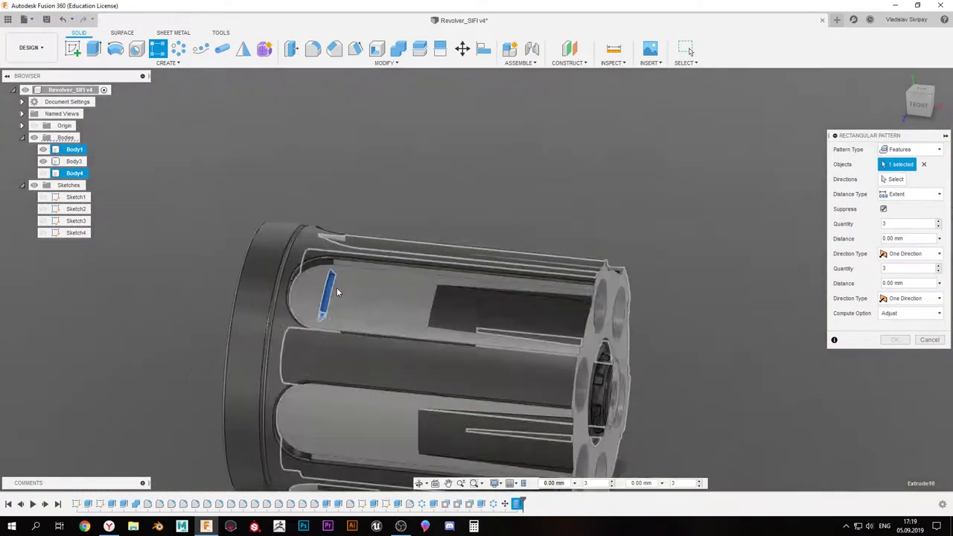
drag(362, 229, 452, 276)
text(-35)
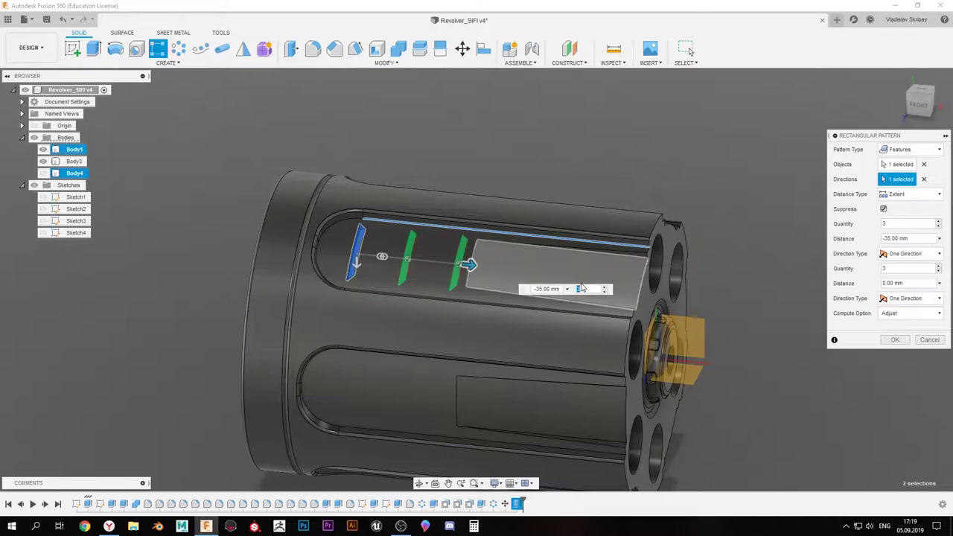
text(6)
key(Return)
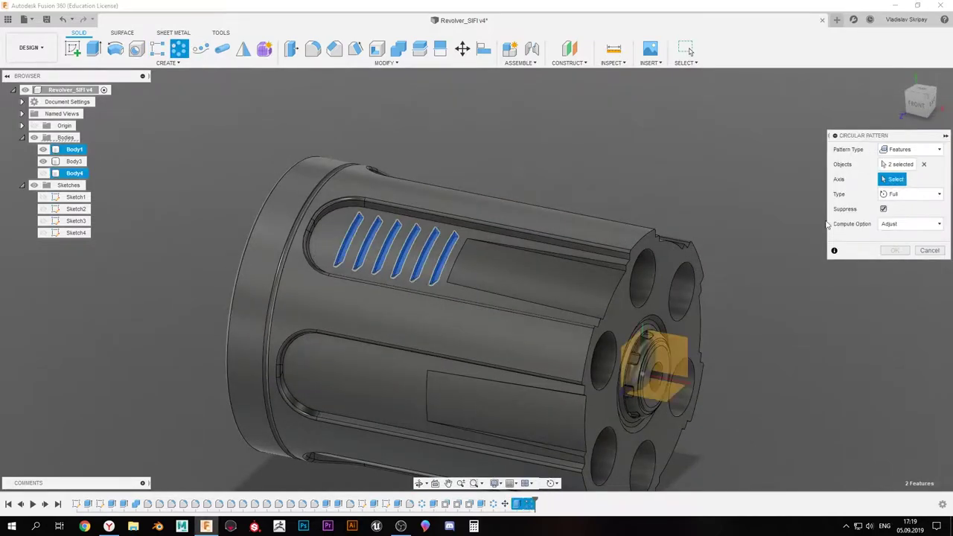
Finish the circular pattern of the rib slots and orbit to inspect the chamber face
key(Return)
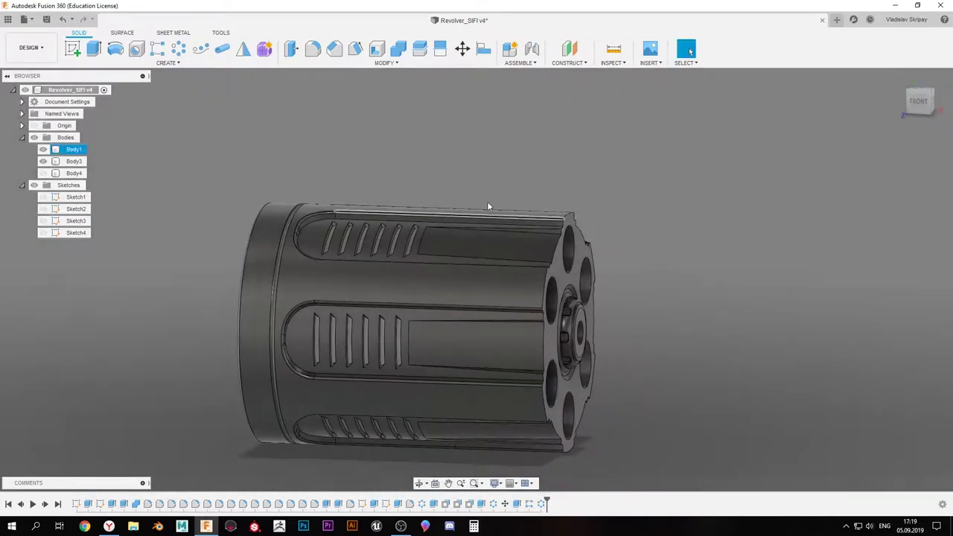
scroll(488, 207, up, 3)
shift+middle_drag(488, 206, 566, 246)
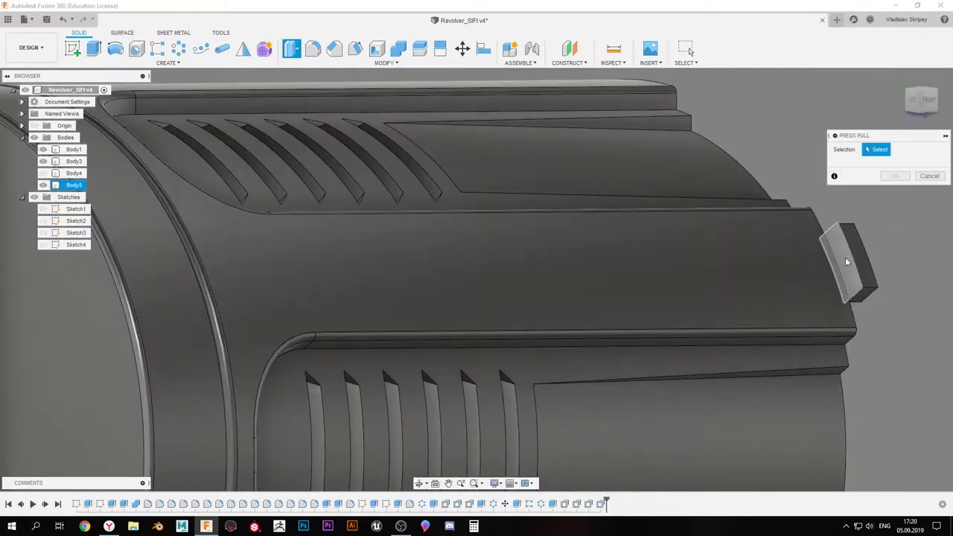
Cut the long strip profile 115 mm along the cylinder as a groove
click(842, 272)
drag(776, 272, 267, 271)
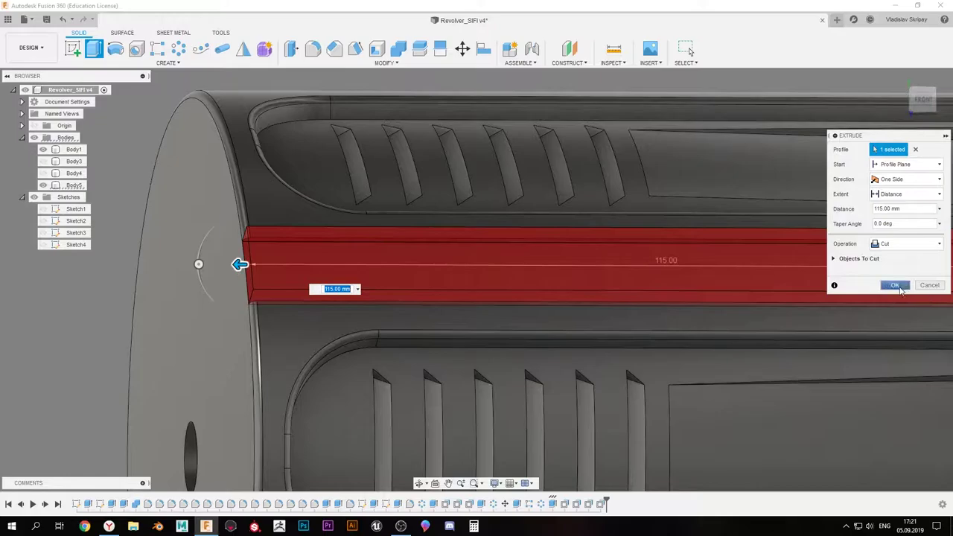
click(895, 285)
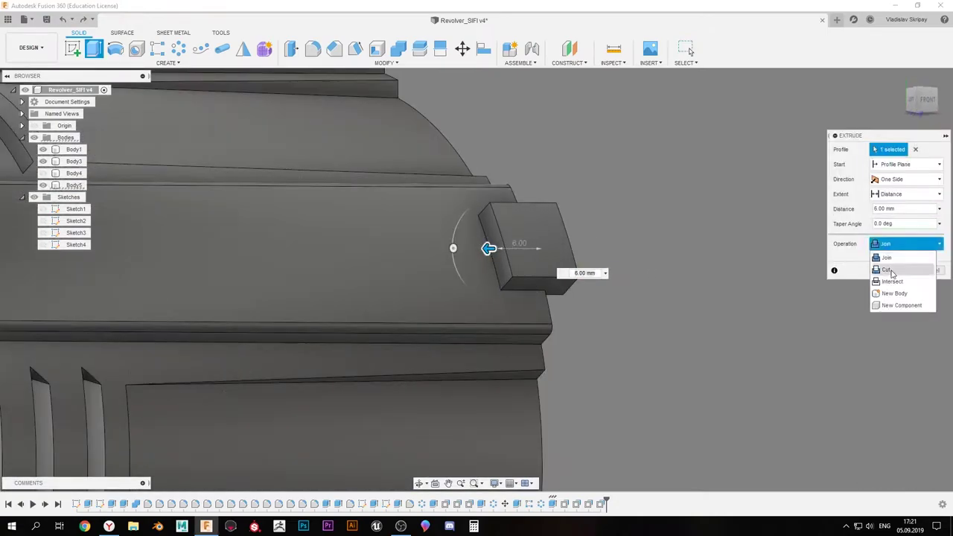
Cut the small block profile into the chamber-end rim as a notch with a -15° taper
click(891, 272)
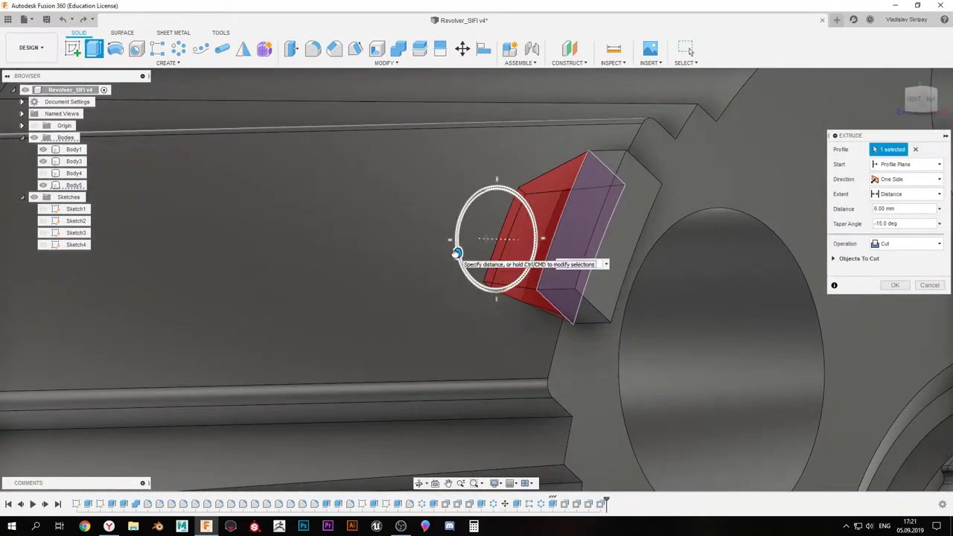
drag(451, 251, 498, 238)
key(Return)
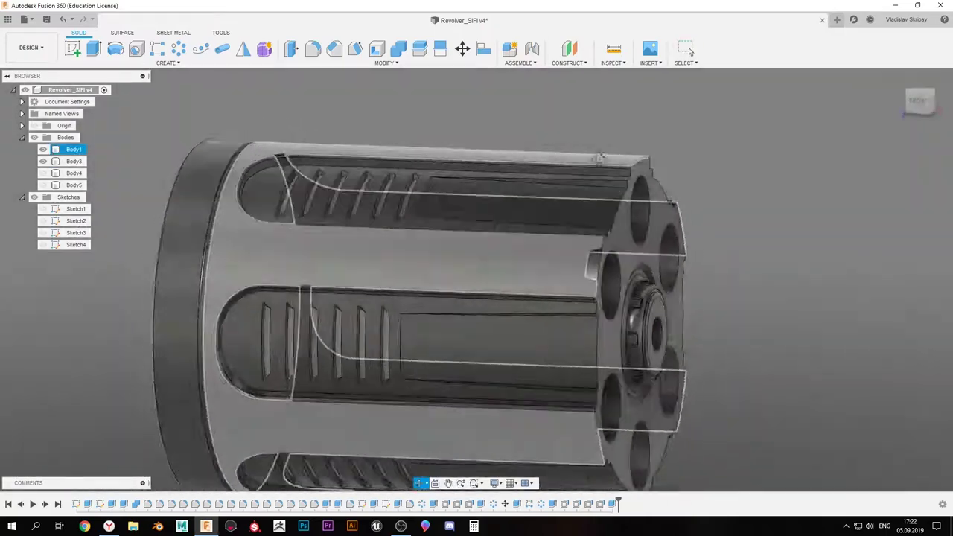
click(157, 48)
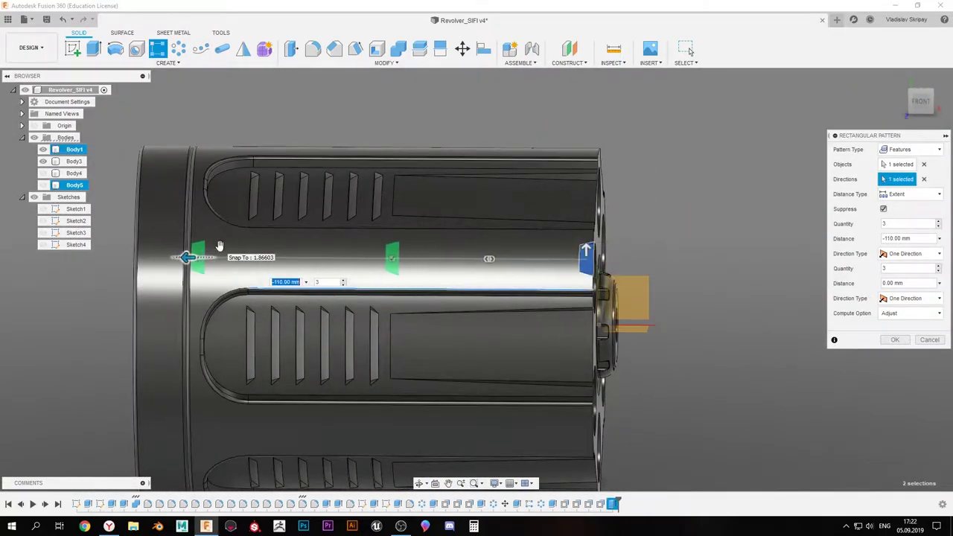
Pattern the tapered slots into a row of 3 along the cylinder
scroll(220, 245, up, 3)
scroll(319, 257, up, 3)
scroll(361, 246, up, 3)
scroll(390, 246, up, 2)
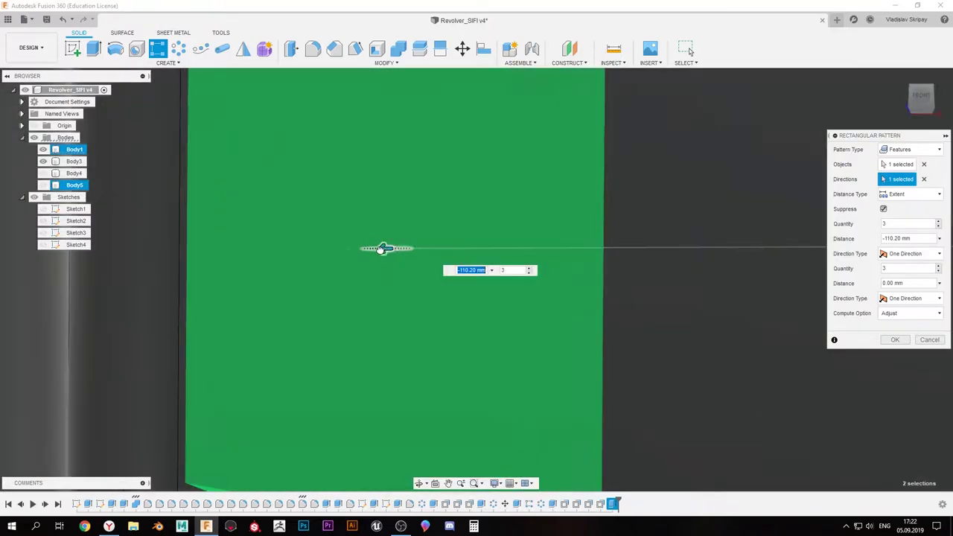
scroll(521, 287, down, 3)
scroll(402, 246, down, 3)
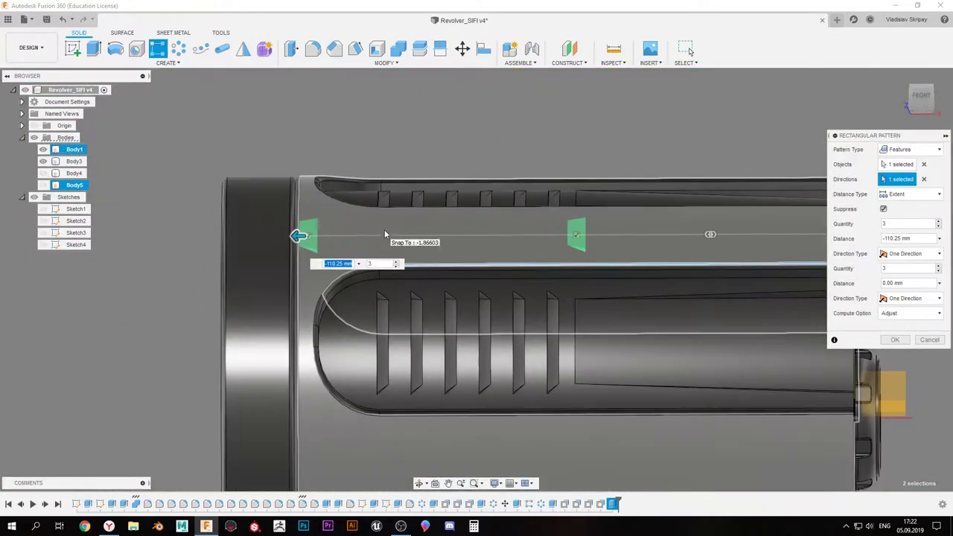
middle_drag(710, 234, 617, 267)
key(Return)
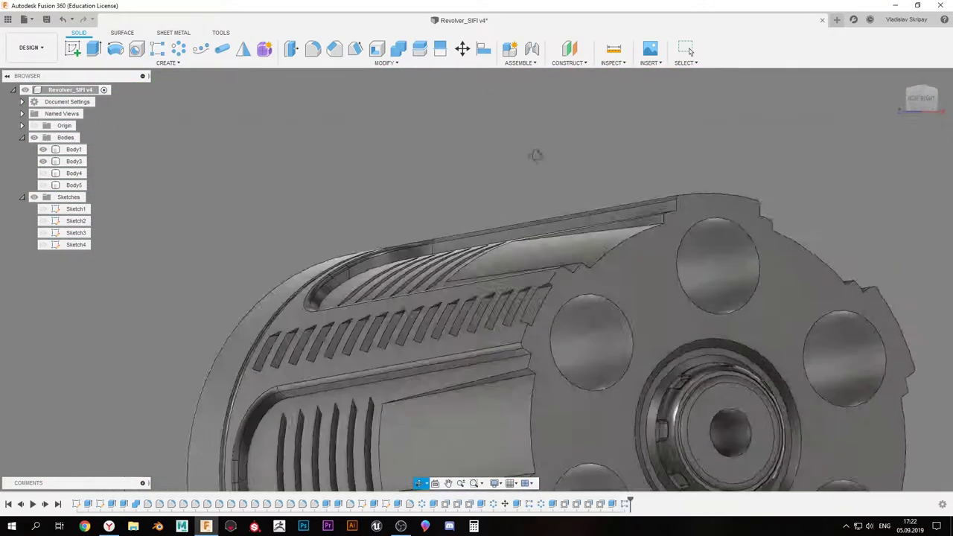
Repeat the slot rows all around the cylinder and check the result
mouse_move(532, 154)
shift+middle_down()
mouse_move(606, 219)
mouse_move(464, 213)
mouse_move(523, 139)
shift+middle_up()
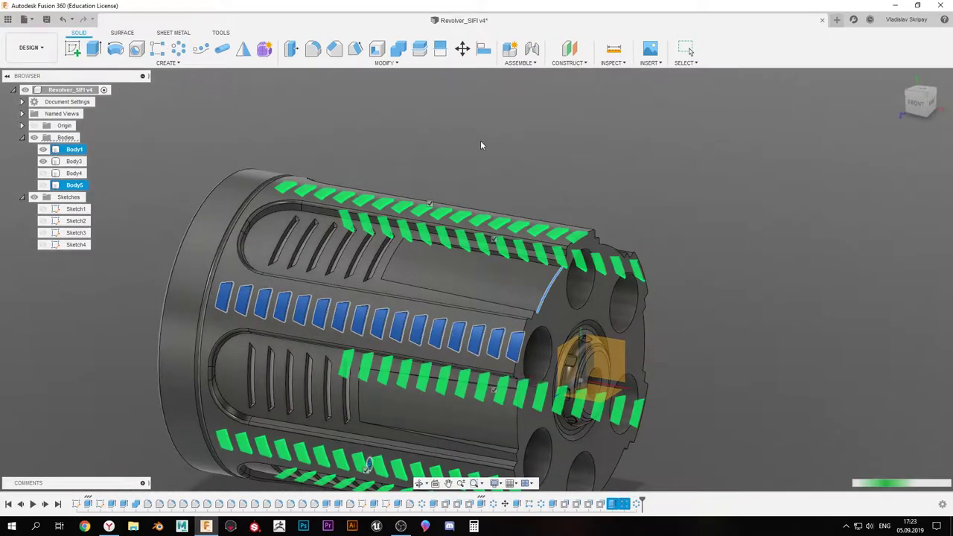
key(Escape)
scroll(480, 140, down, 5)
shift+middle_drag(469, 276, 502, 250)
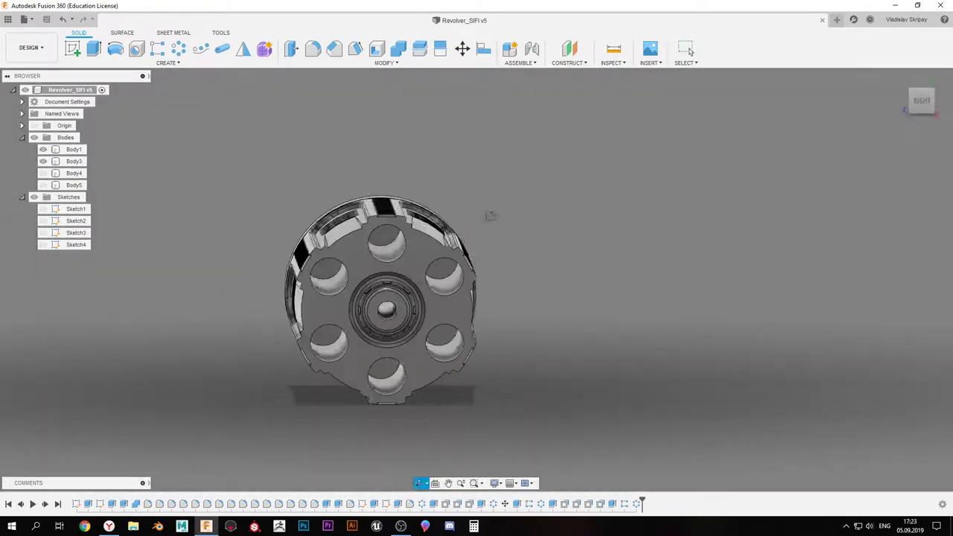
shift+middle_drag(461, 229, 466, 233)
Start a sketch on the cylinder's side face and draw the plate rectangle
click(465, 233)
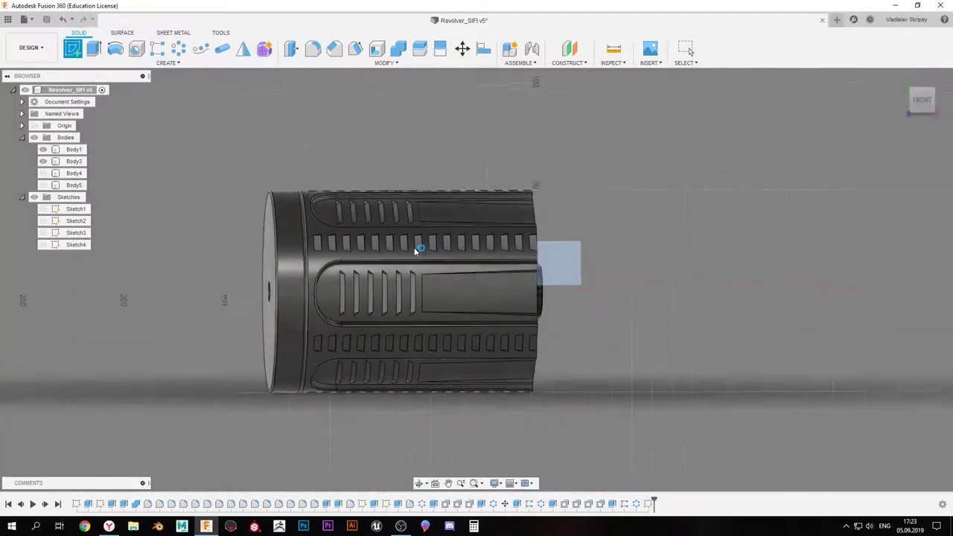
click(414, 250)
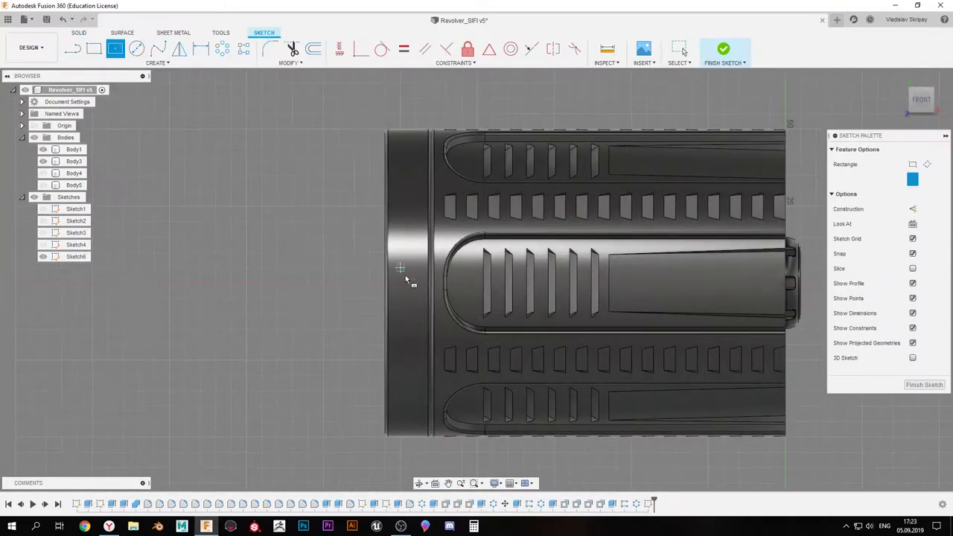
scroll(363, 289, up, 5)
key(r)
click(364, 289)
scroll(390, 344, up, 3)
Trim the outline, add a line from the circle's edge, and draw the small tab rectangle above the plate
key(t)
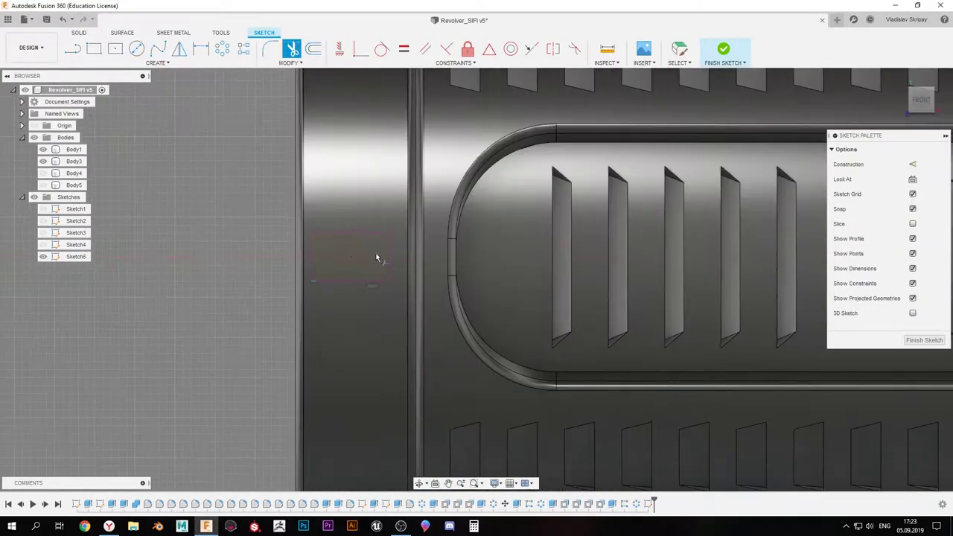
scroll(395, 281, up, 4)
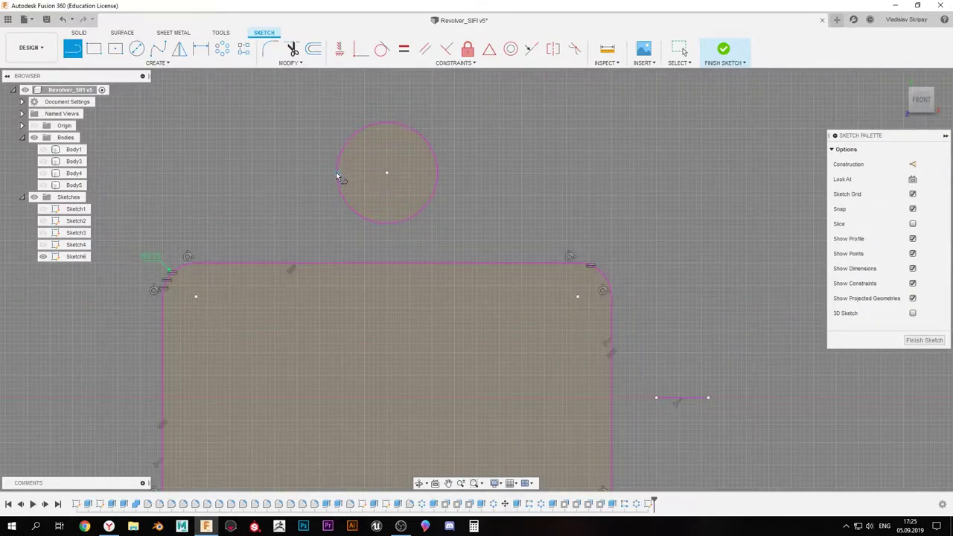
click(336, 173)
key(Escape)
scroll(447, 179, down, 3)
click(344, 251)
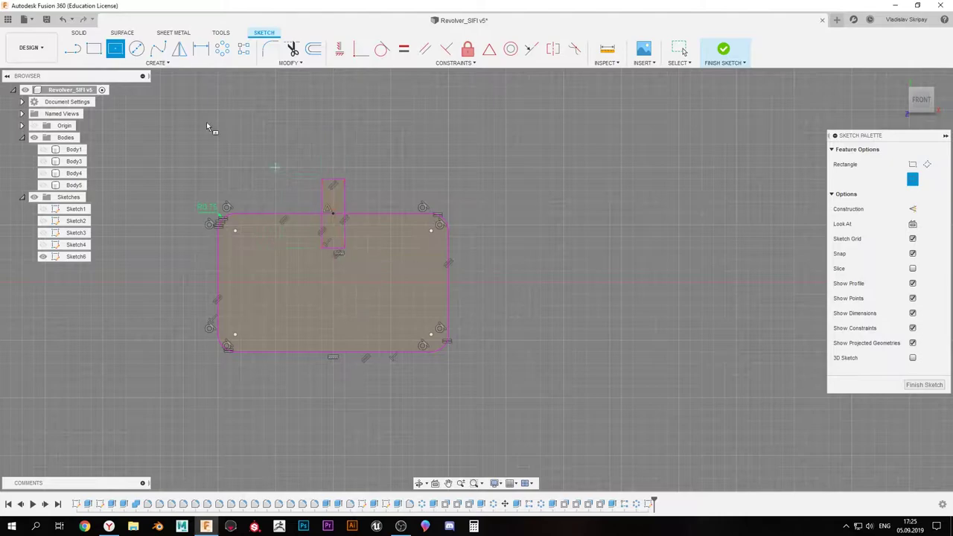
key(Escape)
Round the tab's top with an arc, trim the line below it, and mirror the tab to the bottom
scroll(337, 119, up, 3)
middle_drag(372, 152, 378, 162)
click(156, 63)
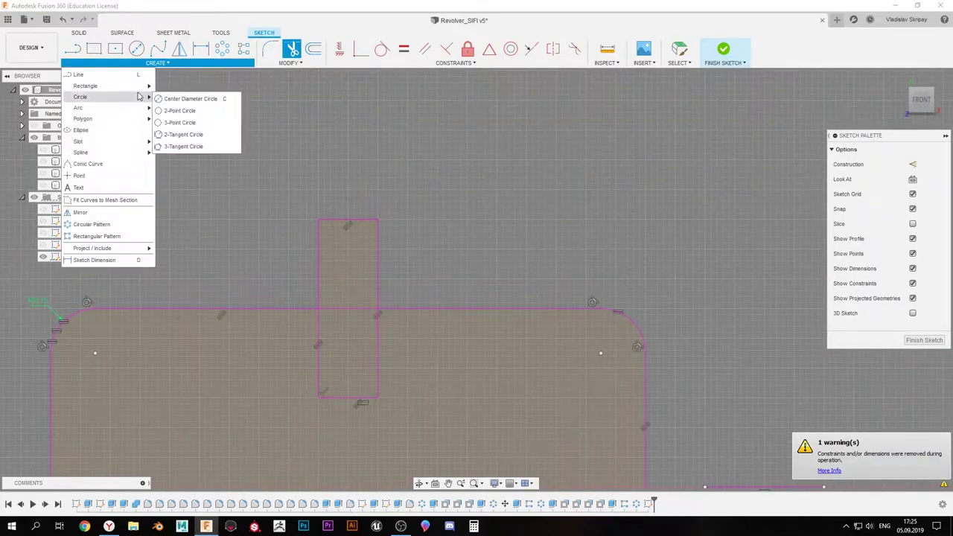
click(197, 110)
scroll(321, 224, up, 2)
click(349, 194)
middle_drag(350, 194, 346, 127)
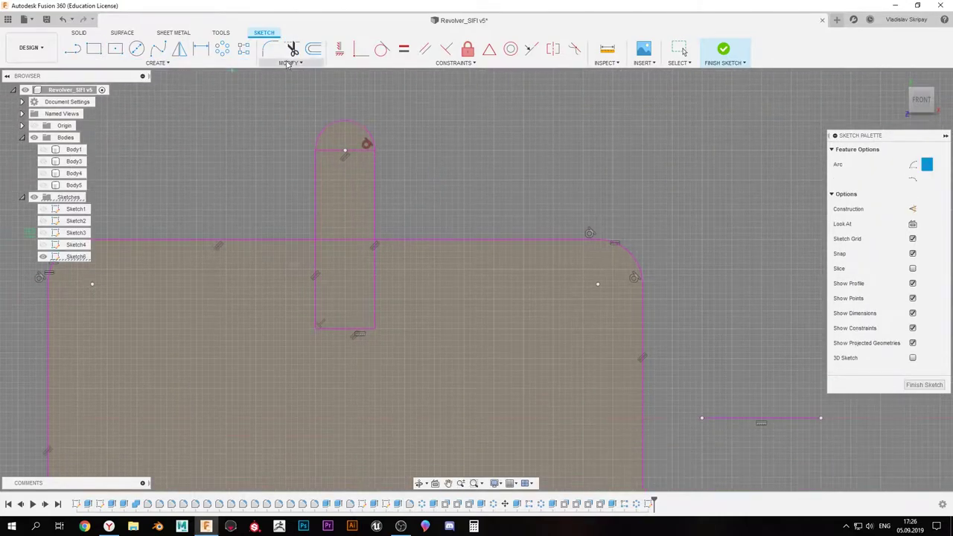
click(374, 312)
scroll(376, 297, down, 2)
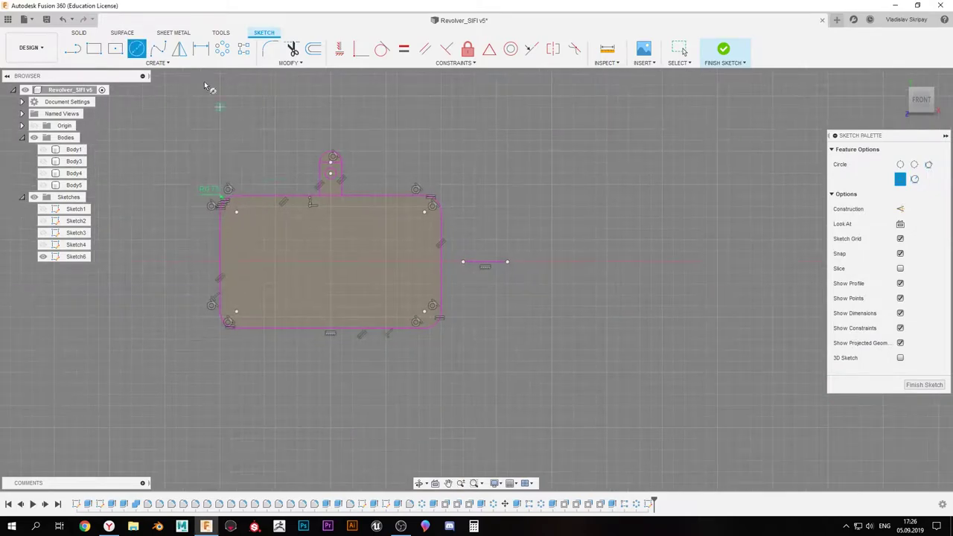
click(769, 192)
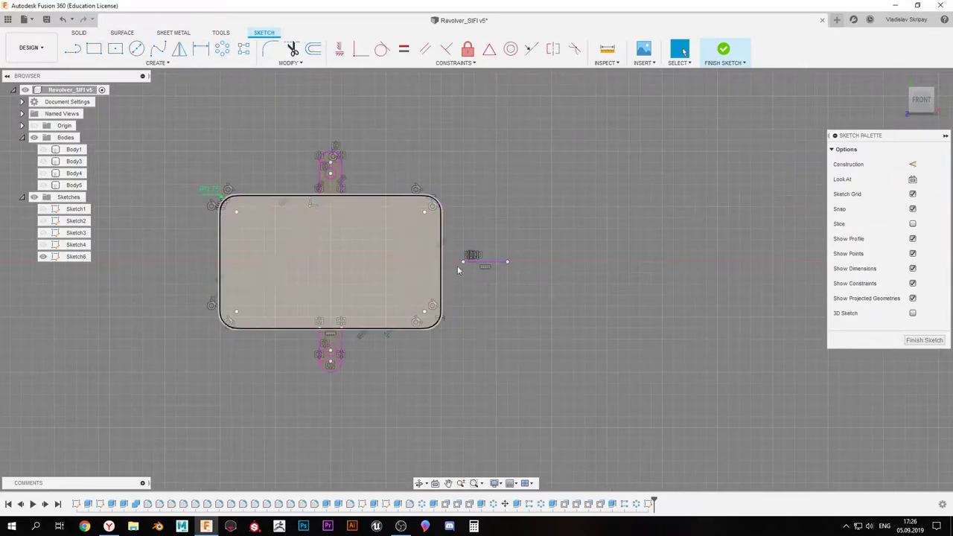
Move all the sketch geometry onto the cylinder's side and finish the sketch
key(ctrl+a)
right_click(457, 265)
click(436, 276)
scroll(341, 287, down, 3)
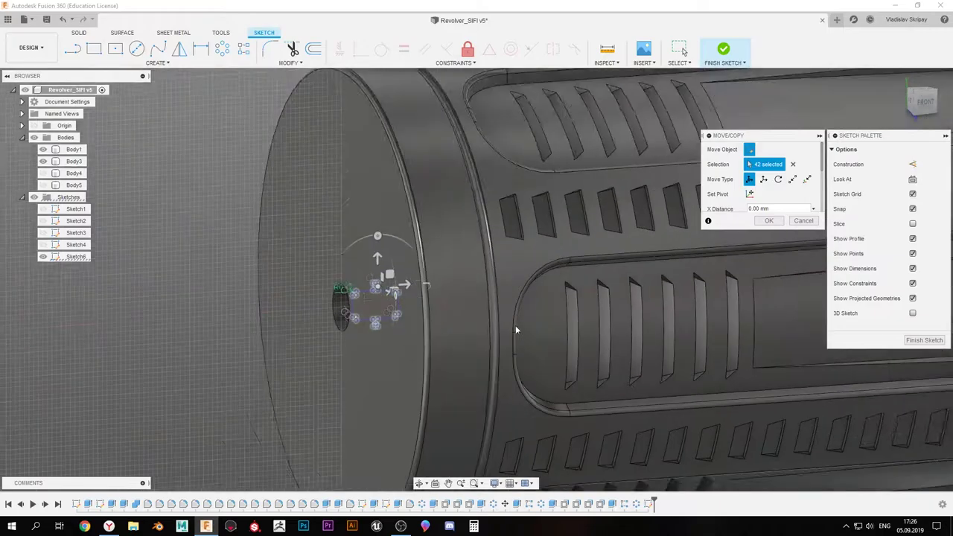
drag(341, 287, 585, 330)
key(Return)
click(924, 339)
scroll(499, 311, up, 5)
Extrude-cut the plate and tab profiles 3.5 mm deep into the cylinder's side
key(e)
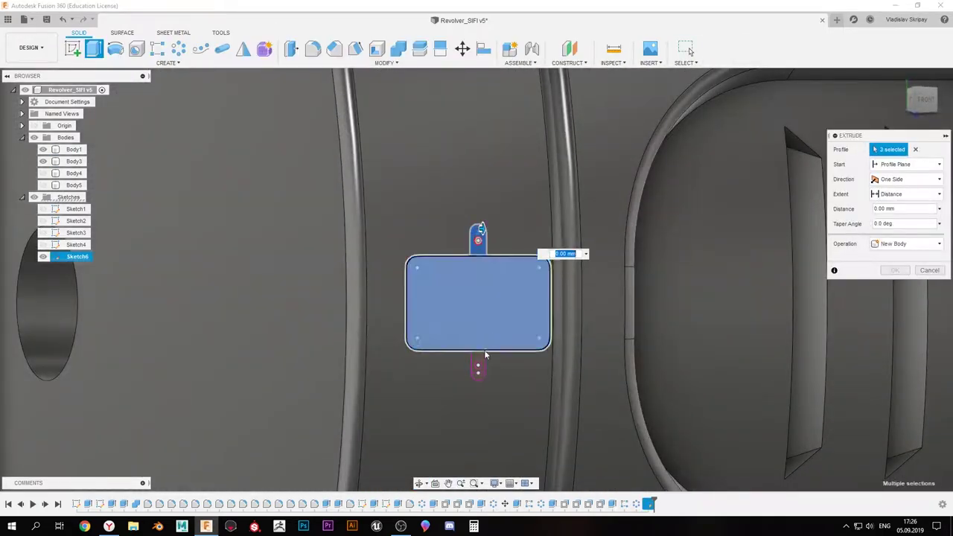
shift+middle_drag(499, 311, 478, 373)
shift+middle_drag(463, 261, 417, 268)
text(-3.5)
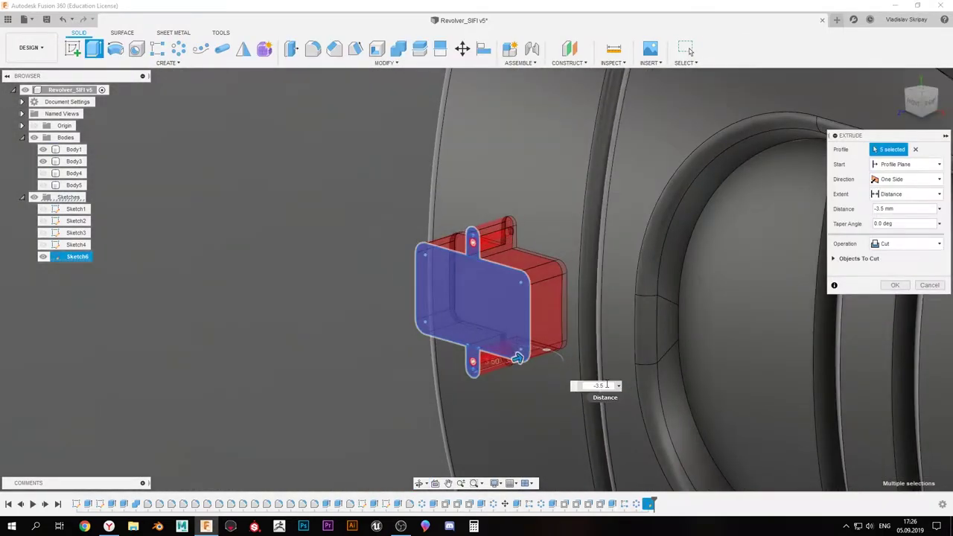
key(Return)
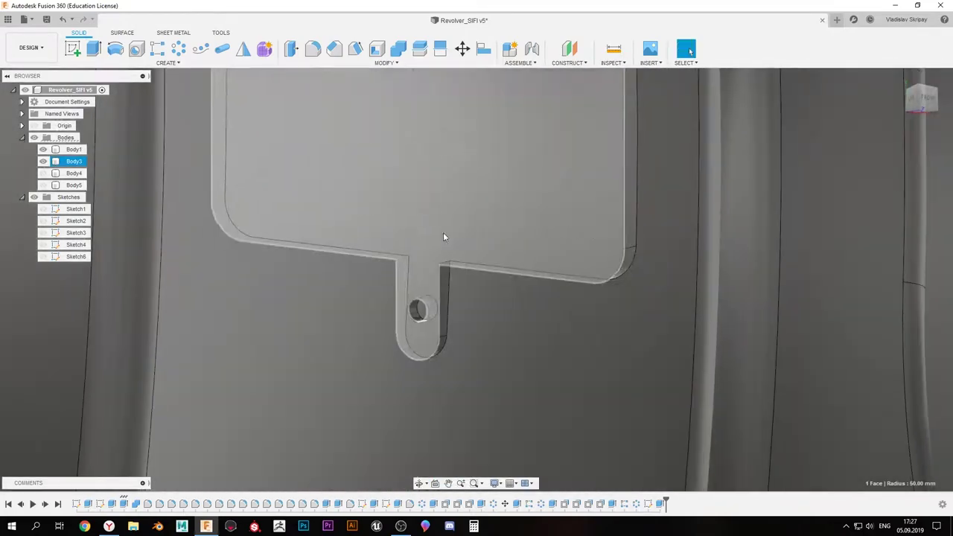
key(f)
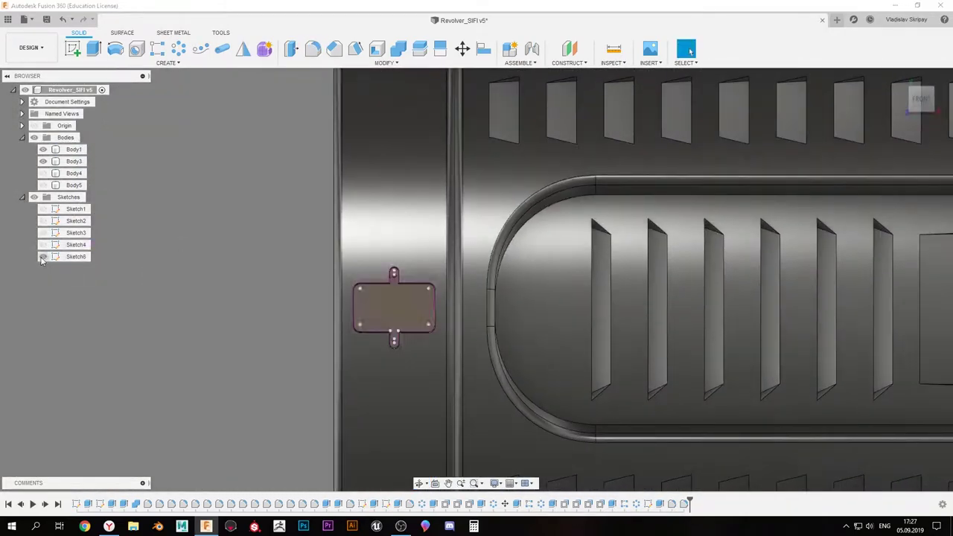
Reopen Sketch6 for editing and select its plate rectangle
double_click(75, 257)
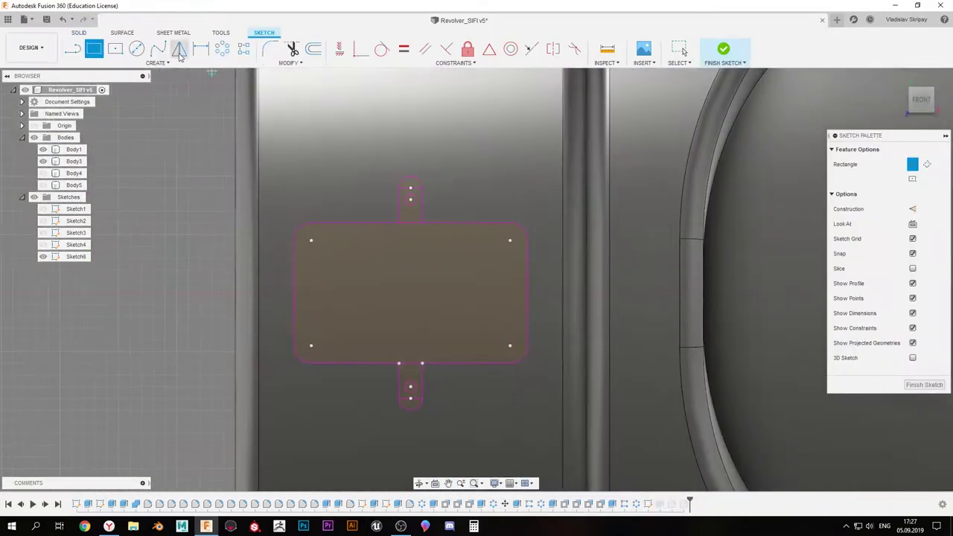
key(Escape)
click(417, 268)
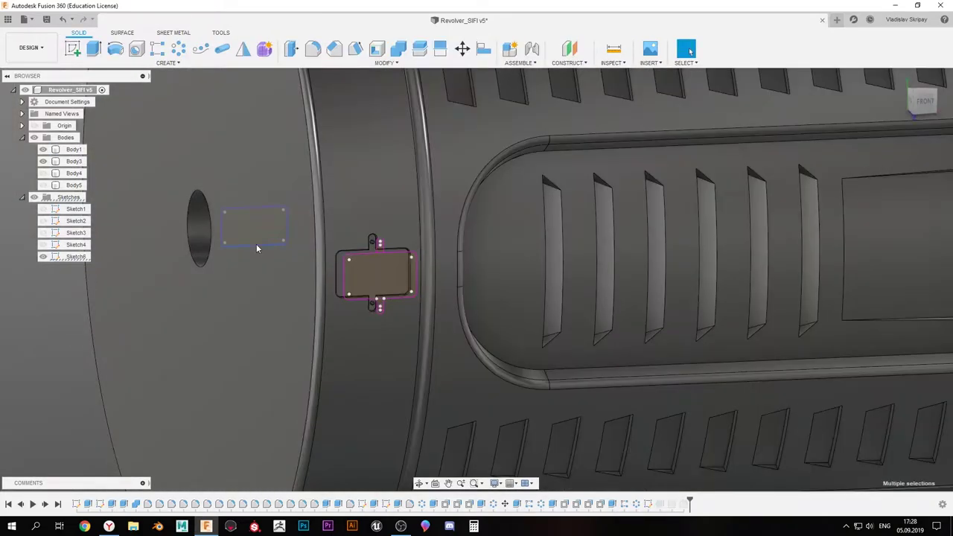
double_click(256, 248)
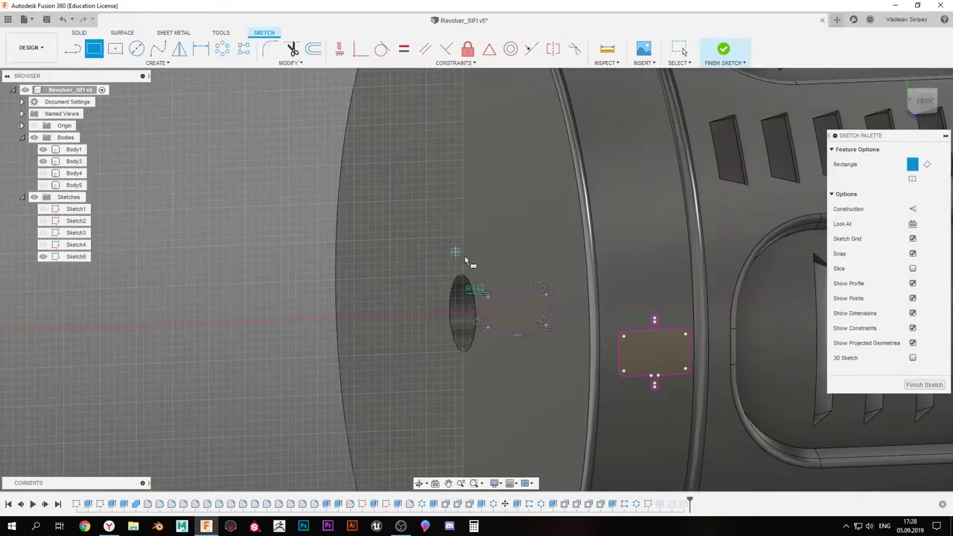
Reposition the rectangle and cut it into the plate as a shallow recess
key(m)
key(Return)
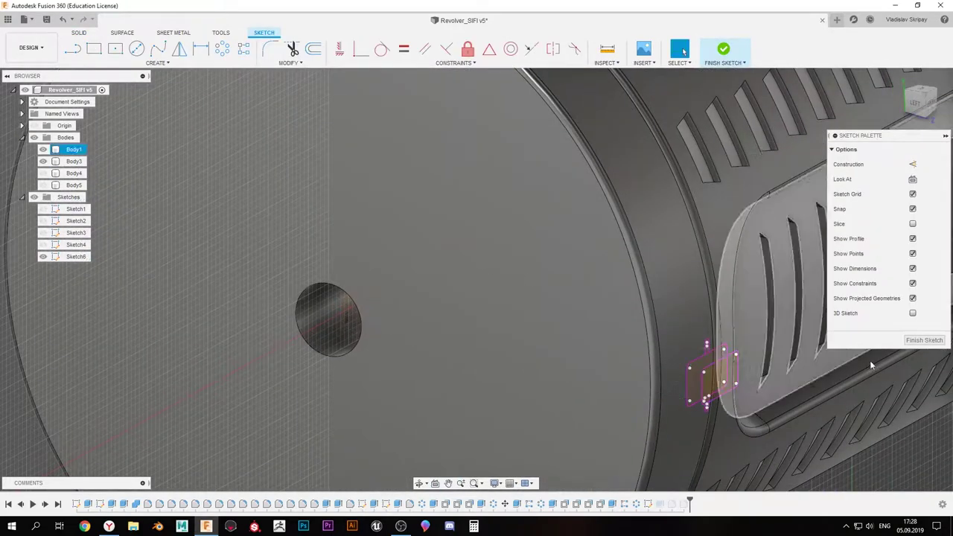
click(924, 370)
click(588, 302)
key(e)
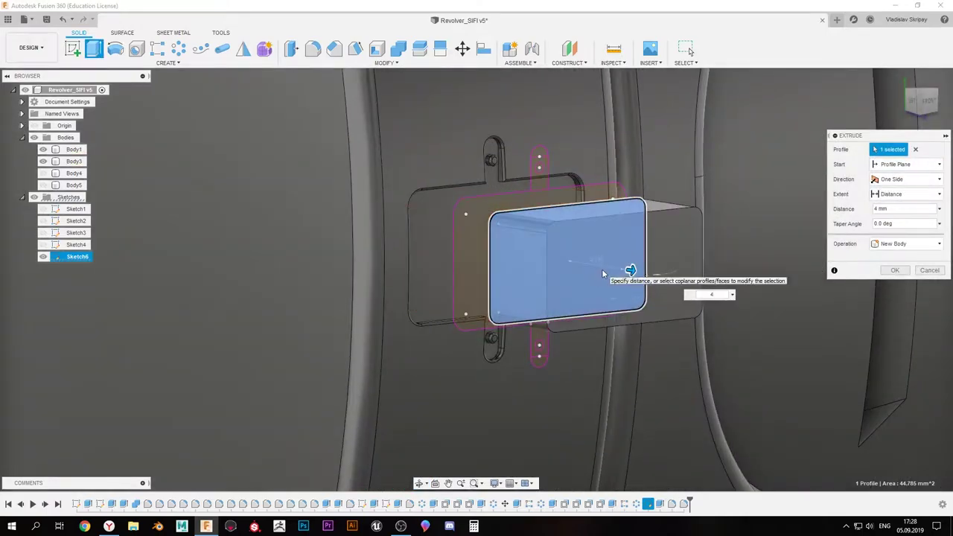
shift+middle_drag(429, 200, 533, 265)
text(6)
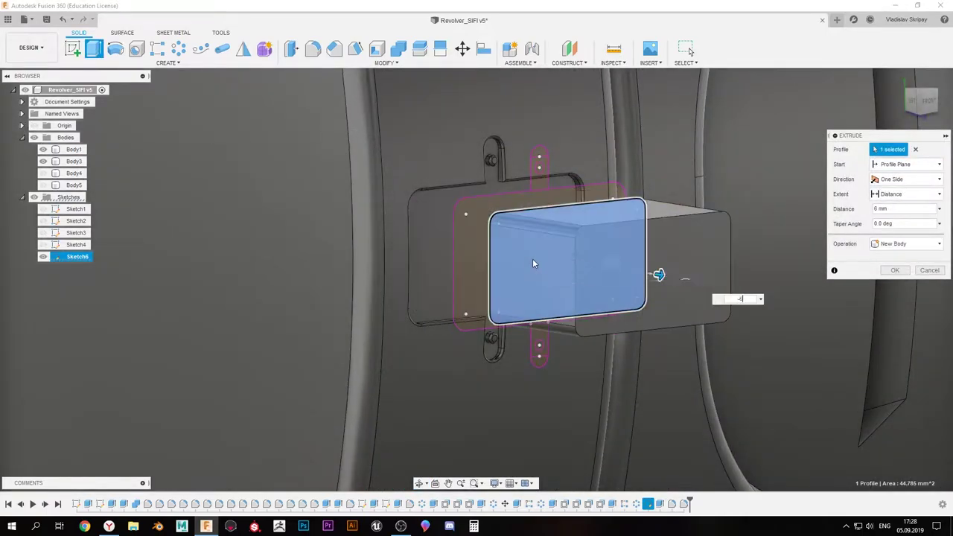
key(Return)
Fillet the recess floor edges at 0.10 mm
shift+middle_drag(597, 260, 509, 276)
click(493, 328)
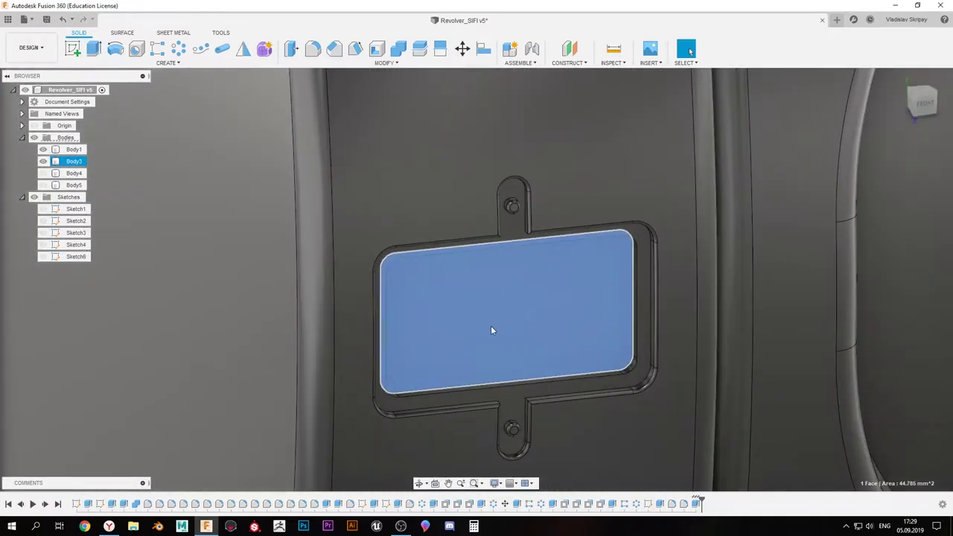
shift+middle_drag(493, 328, 210, 273)
scroll(733, 459, up, 3)
key(f)
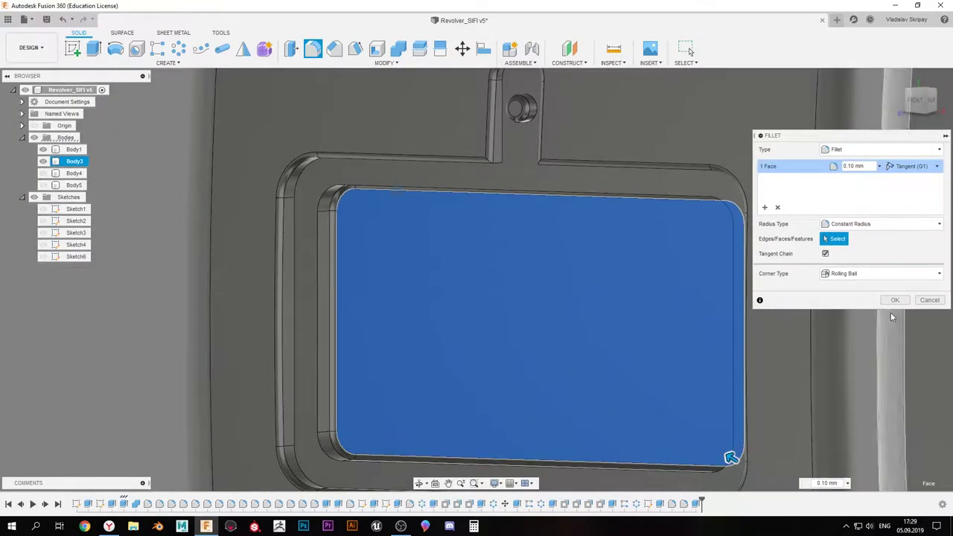
click(610, 283)
click(896, 300)
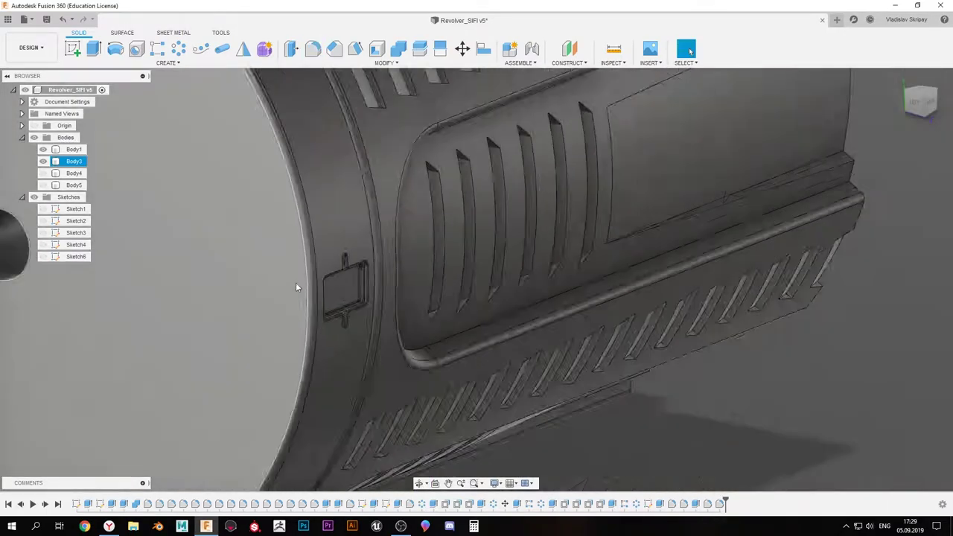
shift+middle_drag(295, 282, 380, 241)
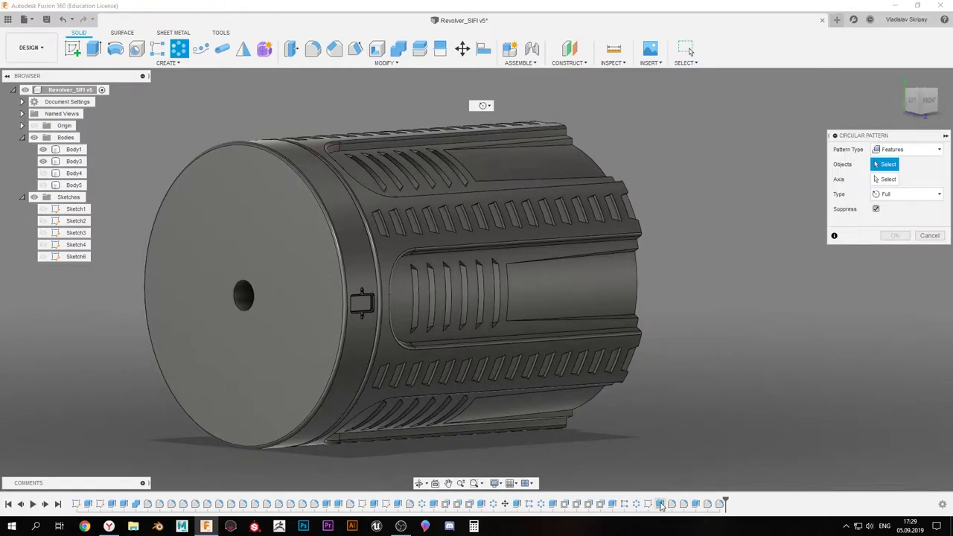
Circular-pattern the recess features three times around the cylinder
click(719, 505)
scroll(391, 254, down, 2)
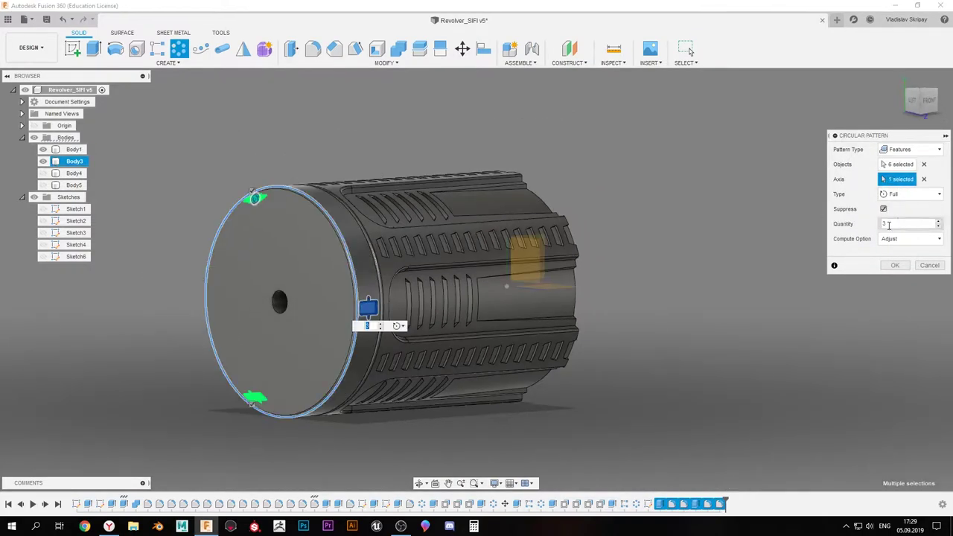
click(896, 266)
shift+middle_drag(417, 283, 378, 274)
scroll(461, 253, up, 5)
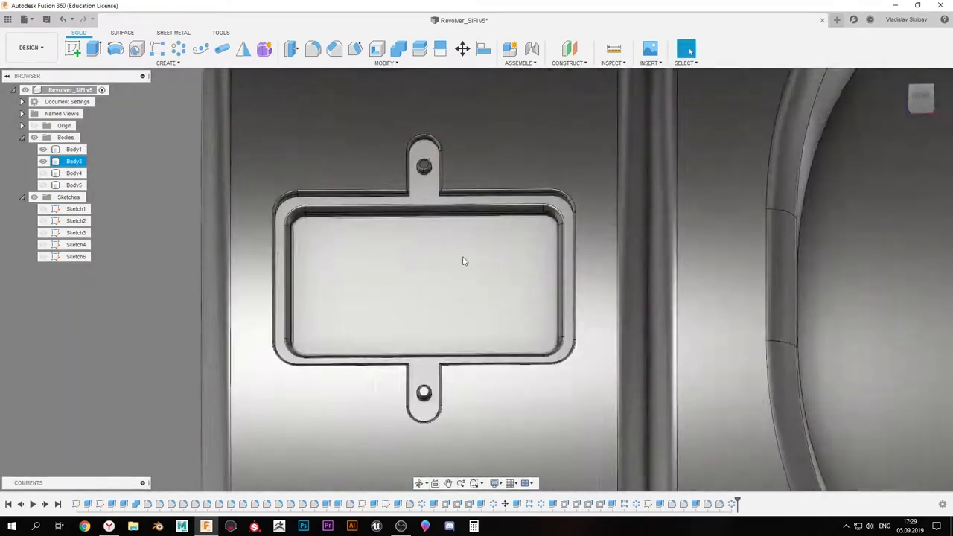
middle_drag(461, 256, 461, 252)
scroll(462, 253, down, 5)
shift+middle_drag(350, 265, 478, 273)
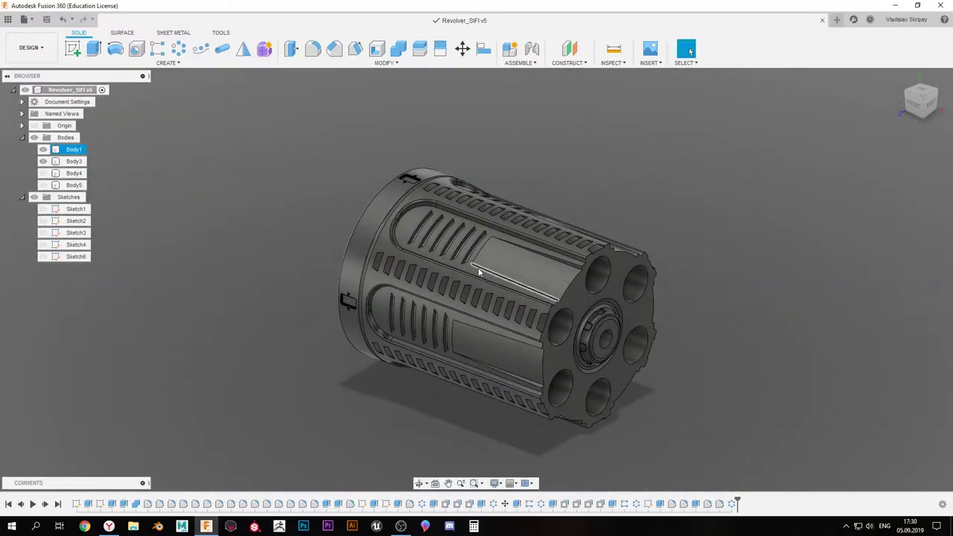
Extrude the seven Sketch1 front profiles 2 mm as a new end-plate body
scroll(465, 206, up, 3)
mouse_move(465, 206)
shift+middle_down()
mouse_move(394, 248)
mouse_move(389, 237)
shift+middle_up()
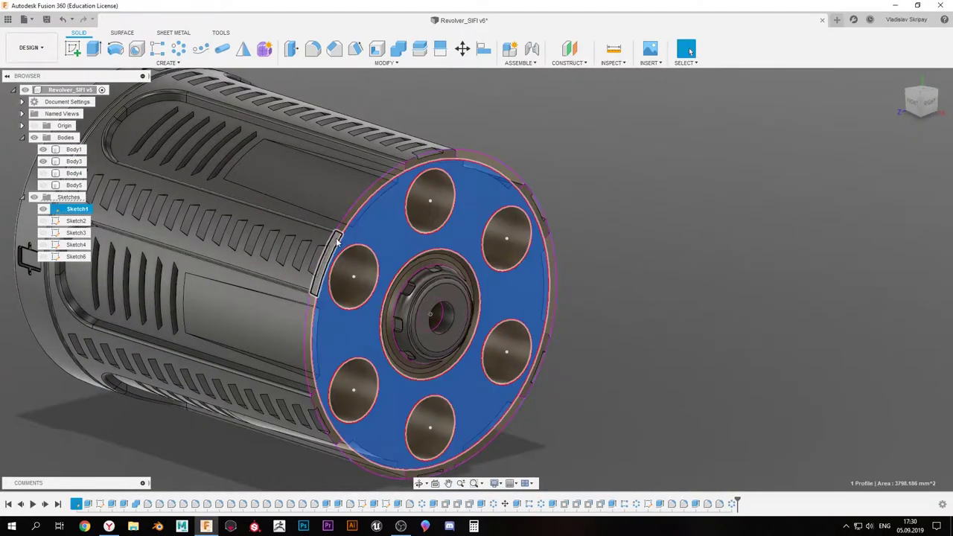
shift+middle_drag(529, 201, 498, 358)
shift+middle_drag(274, 344, 397, 275)
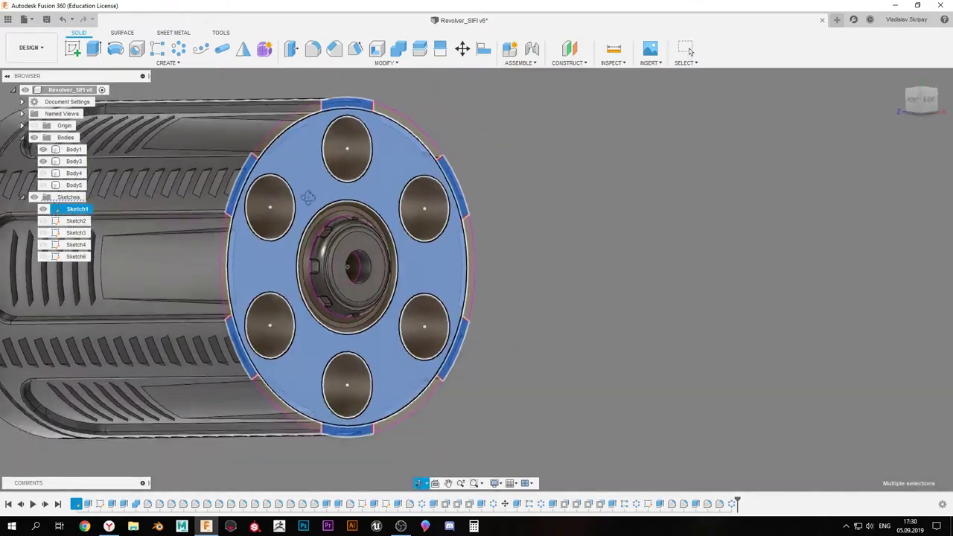
key(e)
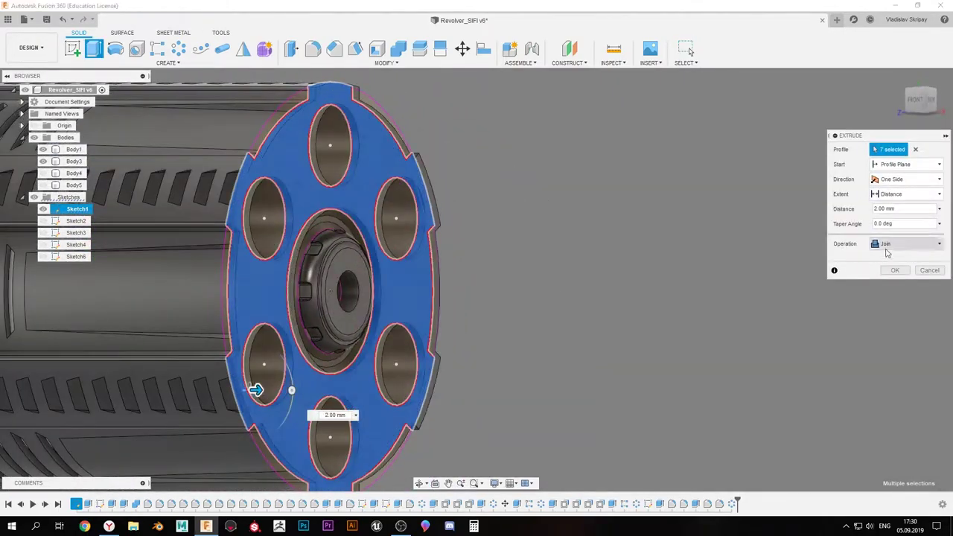
click(886, 244)
click(894, 257)
key(Return)
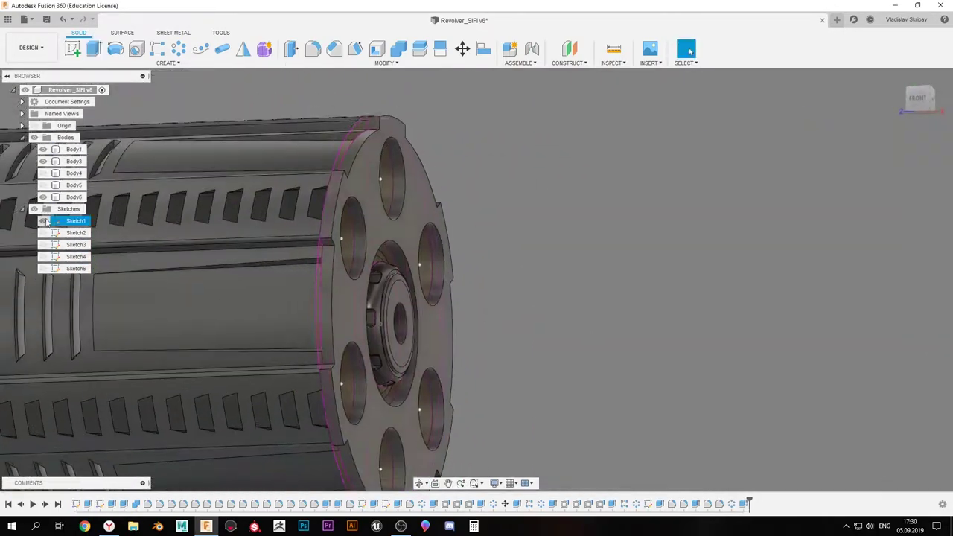
Cut the top lug face -3 mm into the plate rim as a notch
shift+middle_drag(373, 245, 313, 198)
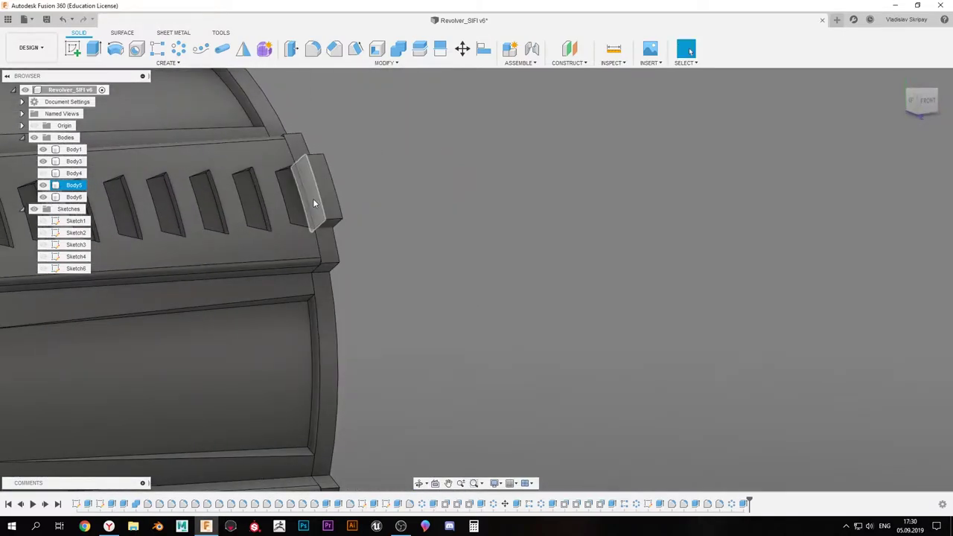
click(313, 198)
key(e)
drag(320, 195, 341, 200)
shift+middle_drag(341, 200, 360, 201)
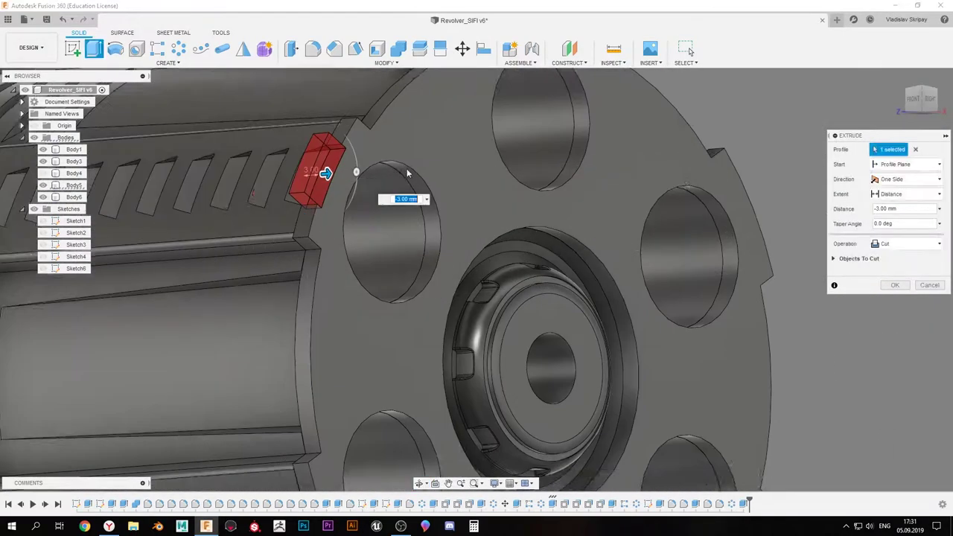
key(Return)
Apply a fillet to the end plate's front face edges
click(360, 201)
key(f)
shift+middle_drag(382, 248, 457, 190)
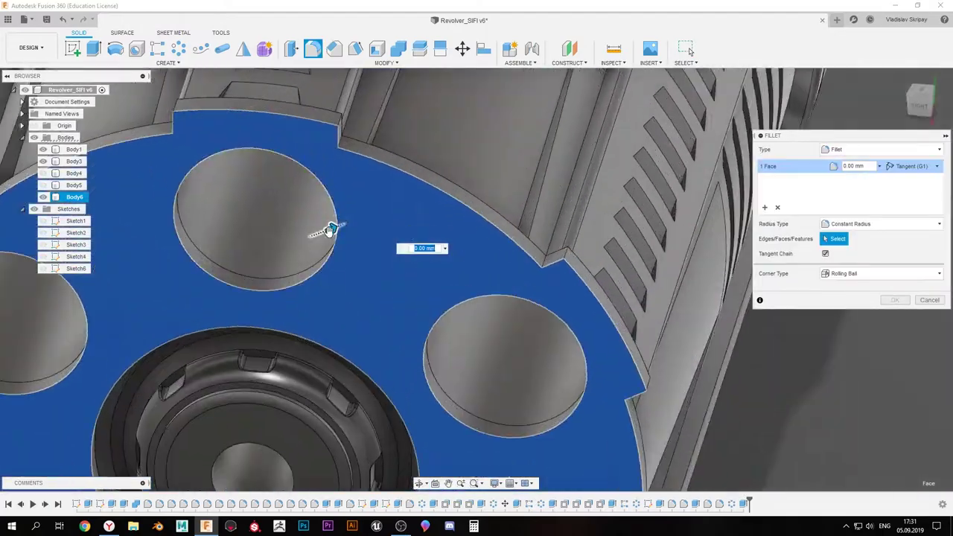
scroll(457, 190, up, 3)
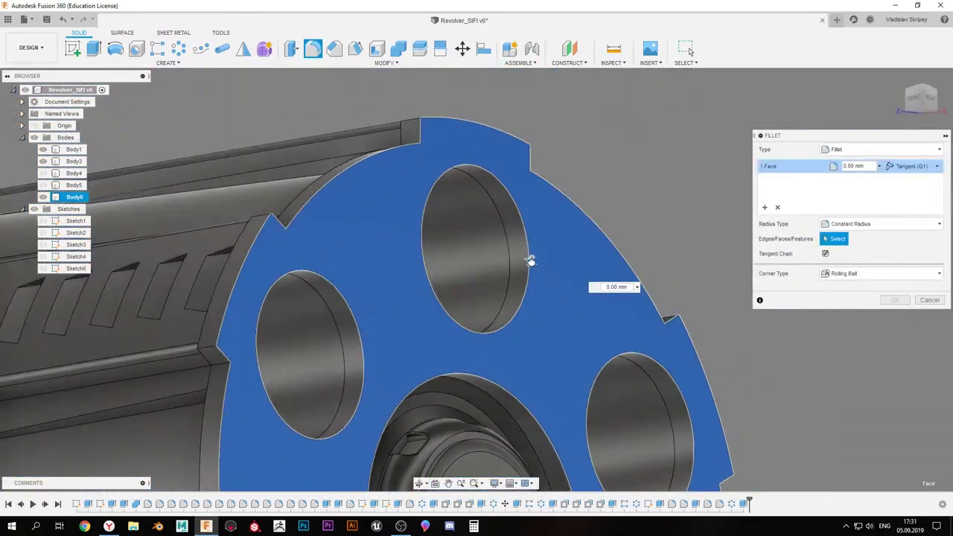
click(895, 300)
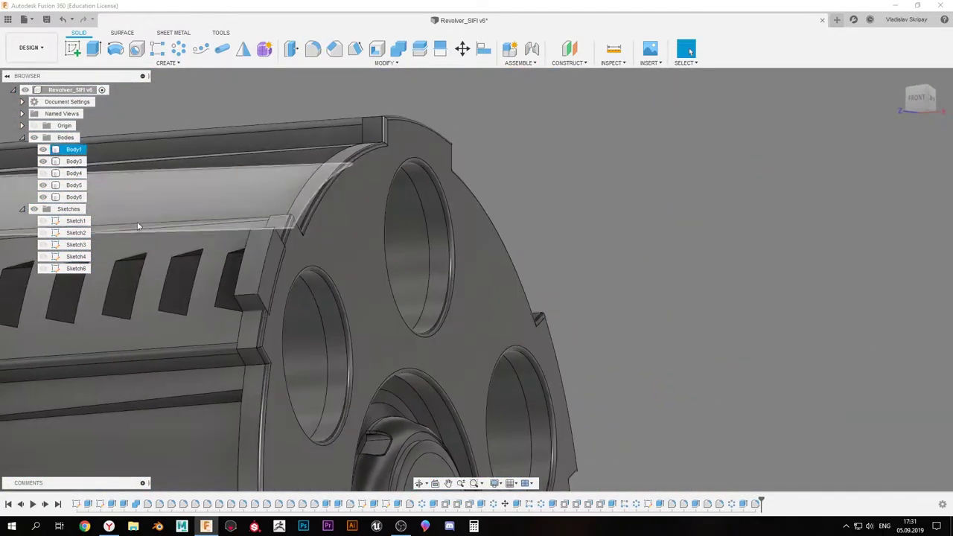
Extrude-cut the small block face again to add a shallower stepped cut
mouse_move(313, 245)
shift+middle_down()
mouse_move(270, 271)
mouse_move(329, 228)
shift+middle_up()
scroll(263, 277, up, 3)
click(263, 277)
key(e)
key(Return)
scroll(472, 213, down, 3)
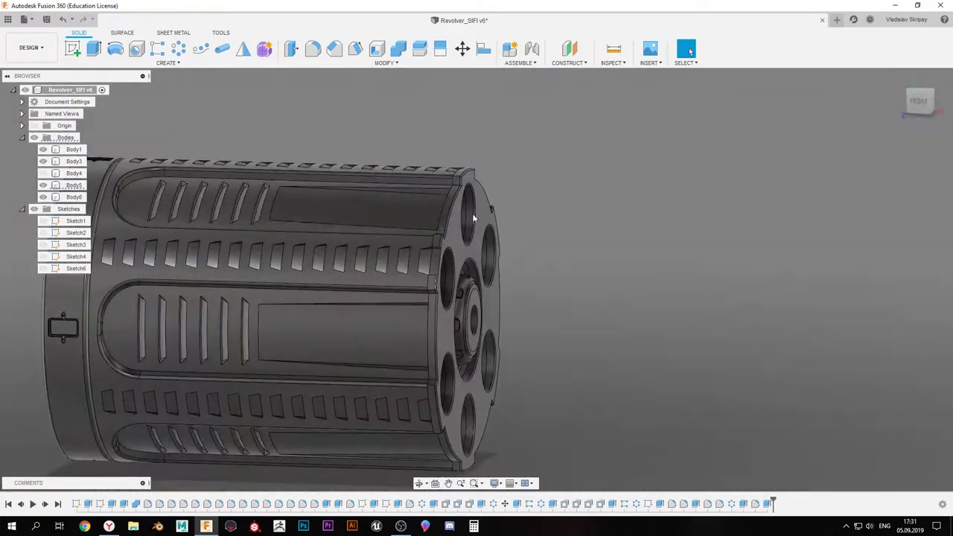
Hide Body5 and extrude the lug face as the new block body Body7
click(47, 187)
scroll(411, 259, up, 5)
key(Escape)
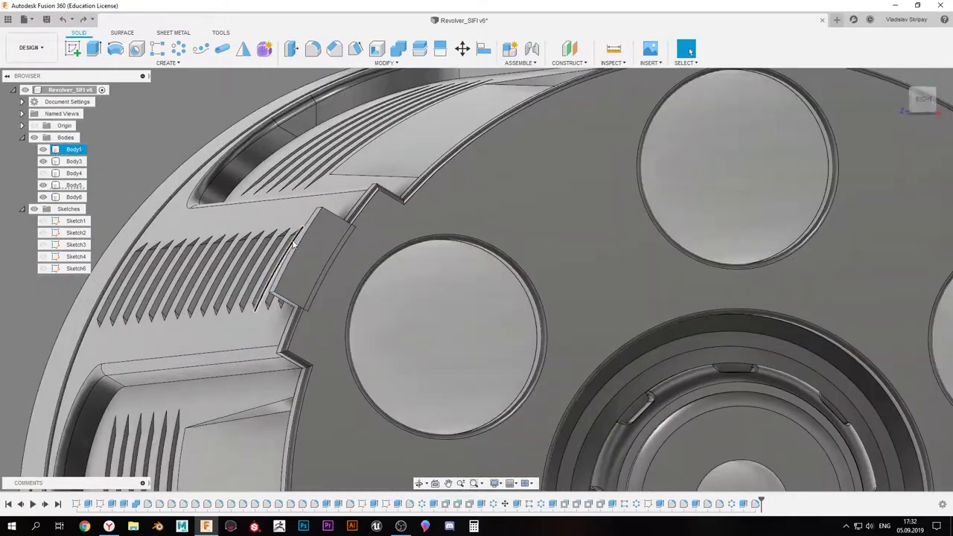
click(897, 293)
click(905, 180)
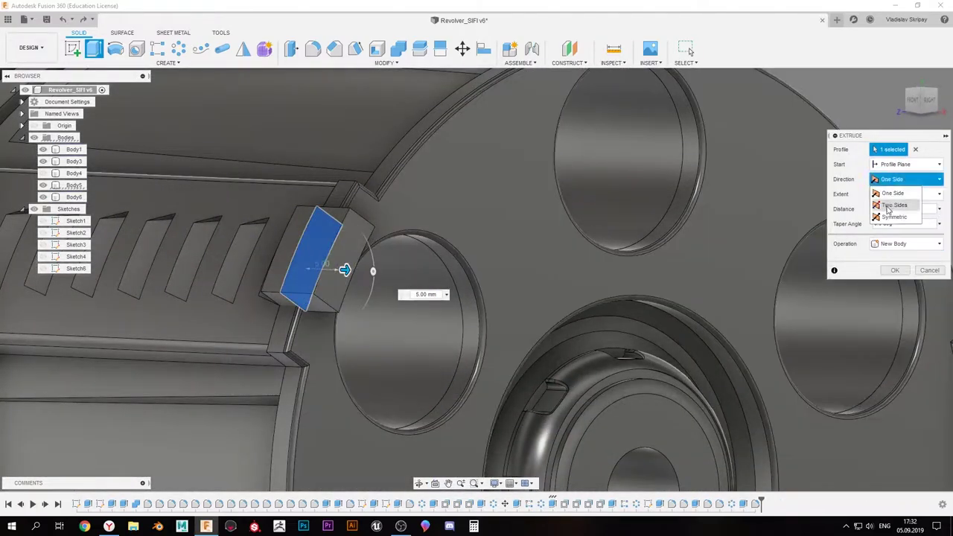
click(895, 344)
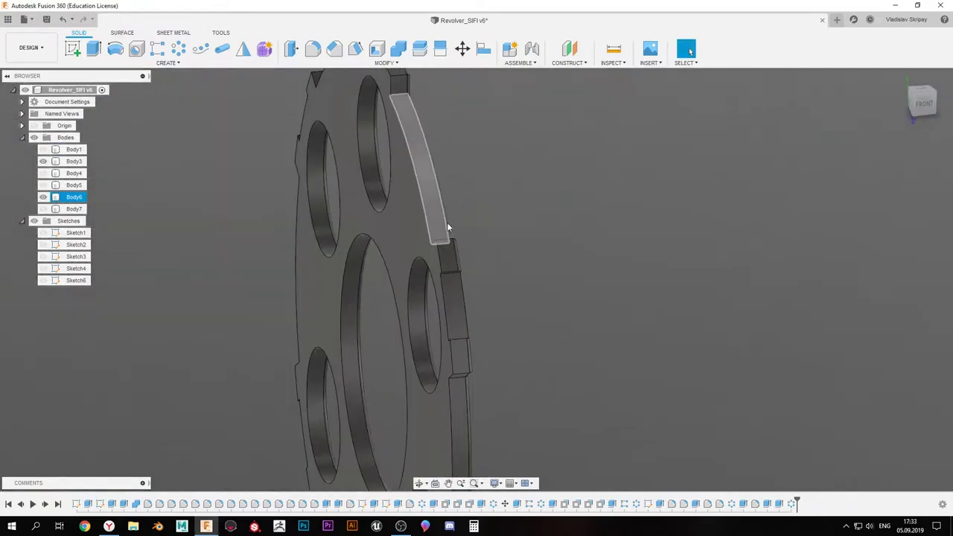
Fillet the end plate face edges at 2 mm and orbit to check them
key(f)
click(396, 234)
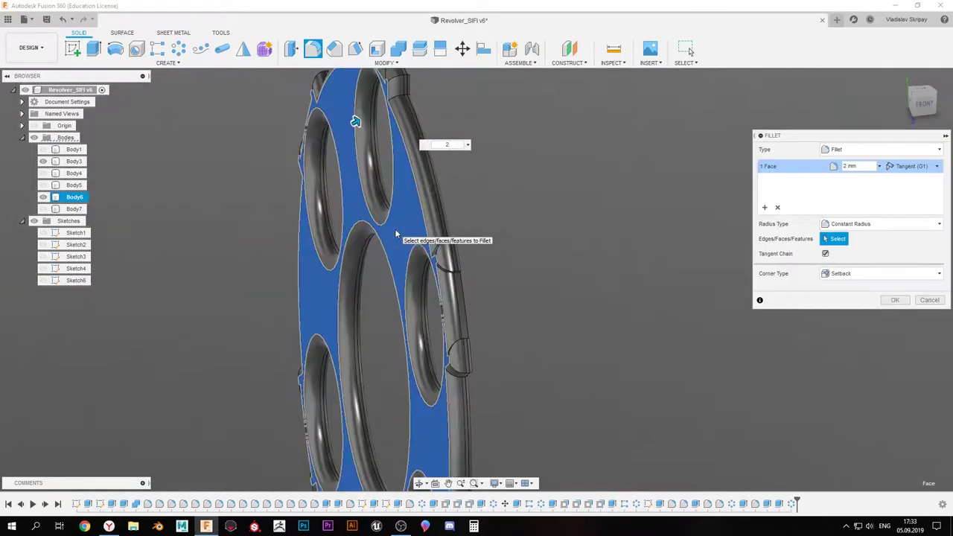
click(895, 300)
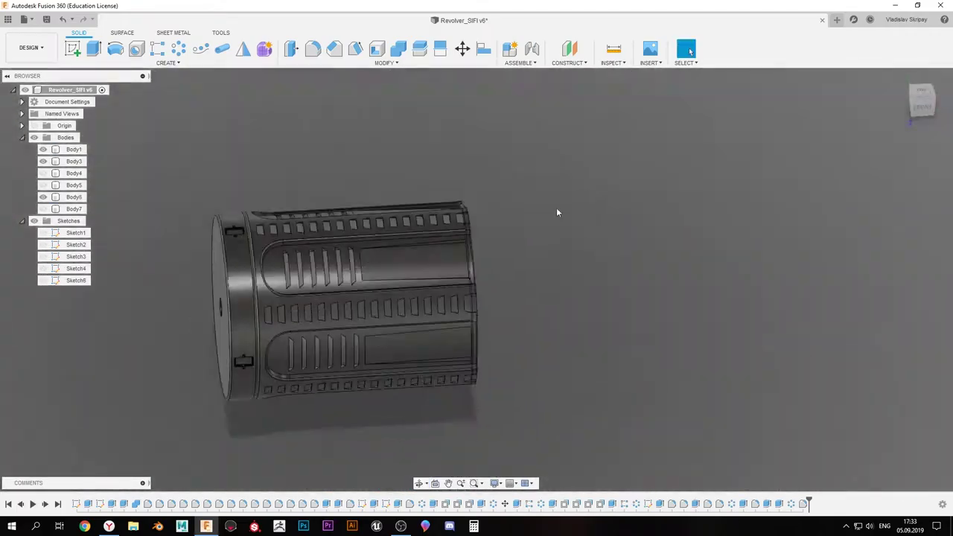
shift+middle_drag(557, 213, 536, 183)
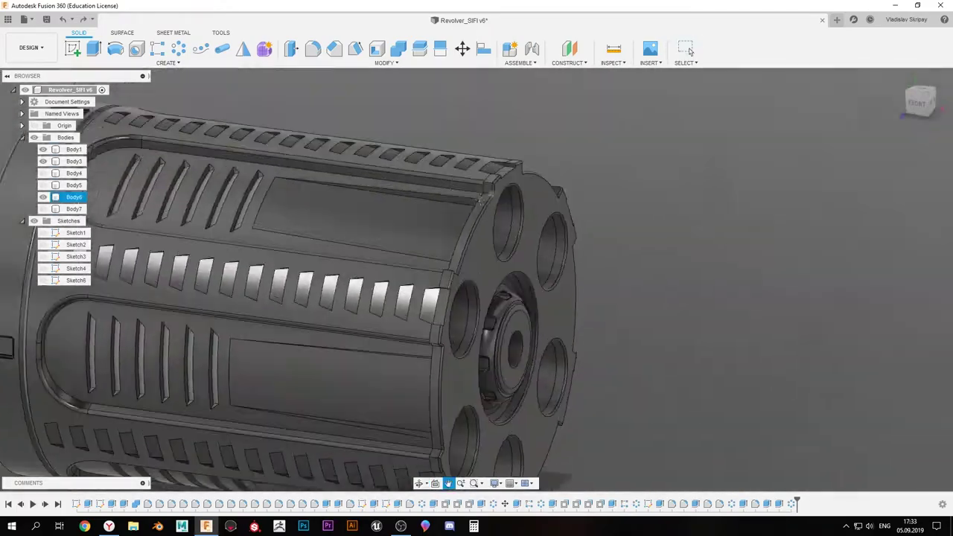
click(690, 51)
mouse_move(689, 51)
shift+middle_down()
mouse_move(492, 174)
mouse_move(411, 203)
mouse_move(512, 186)
shift+middle_up()
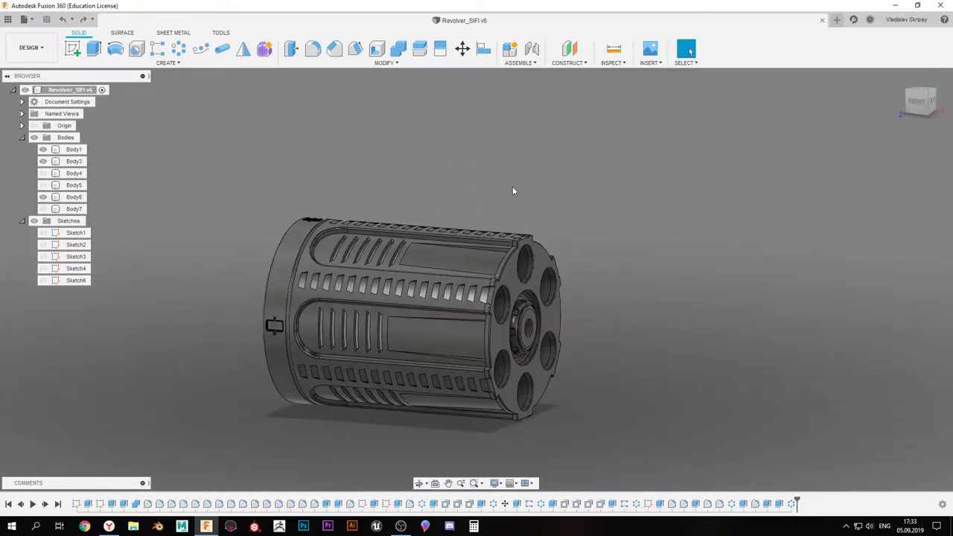
Create a new body folder named Boolean under Bodies
click(512, 186)
key(ctrl+z)
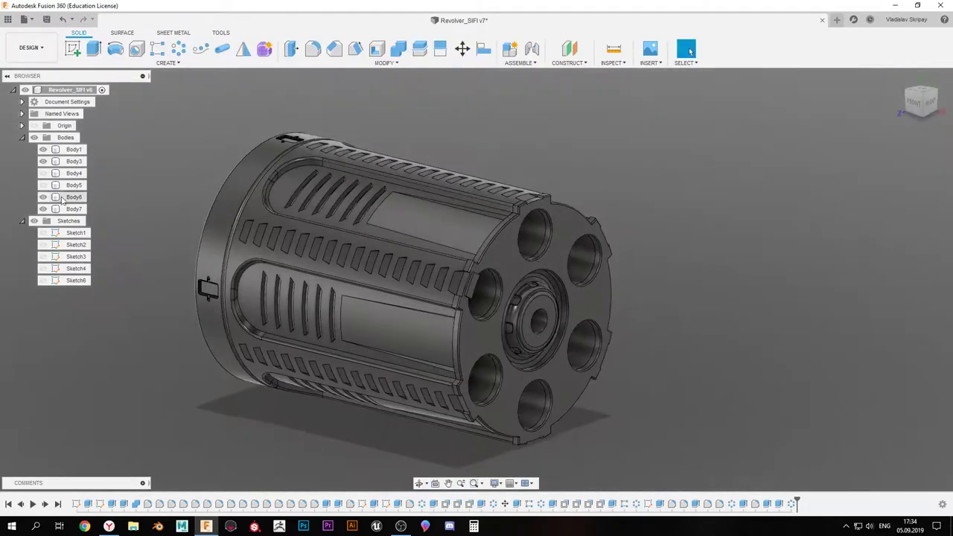
right_click(43, 175)
click(89, 158)
text(Bodiea)
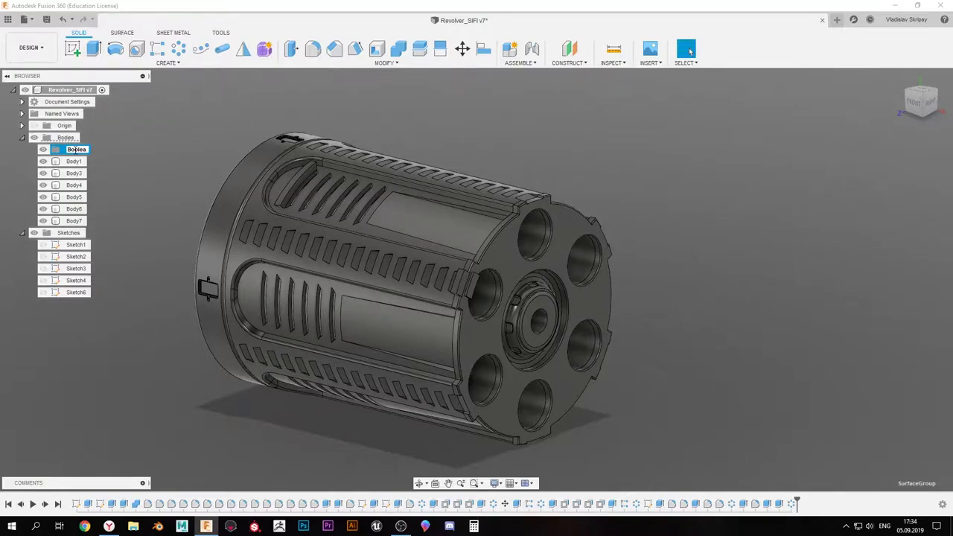
key(Return)
Move Body4, Body5 and Body7 into the Boolean folder, then face the chamber end
click(44, 161)
click(44, 173)
click(43, 185)
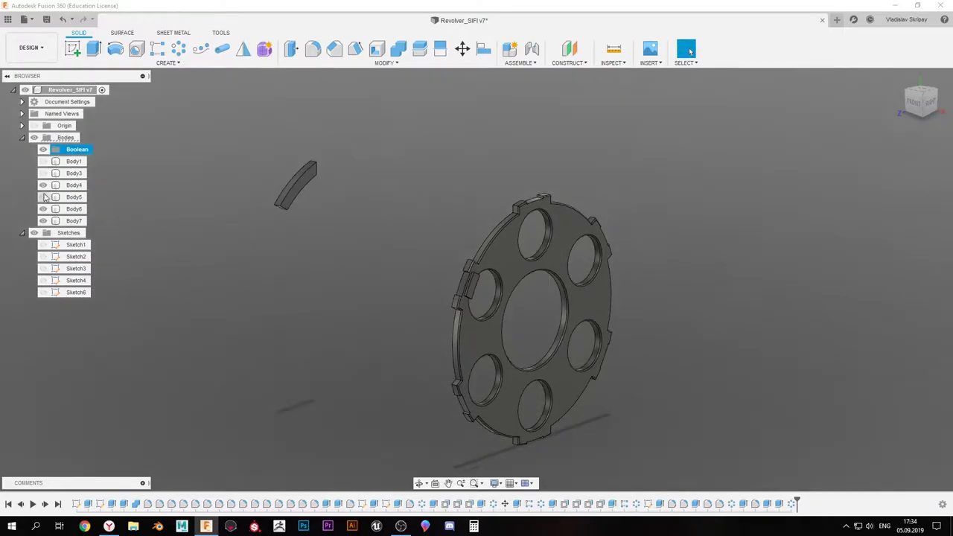
click(43, 197)
click(44, 209)
drag(69, 197, 75, 151)
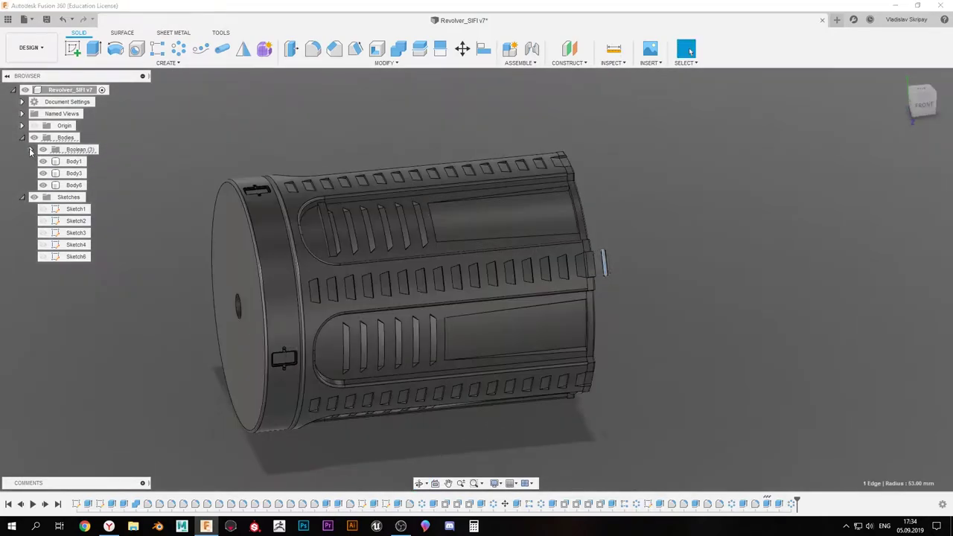
click(73, 185)
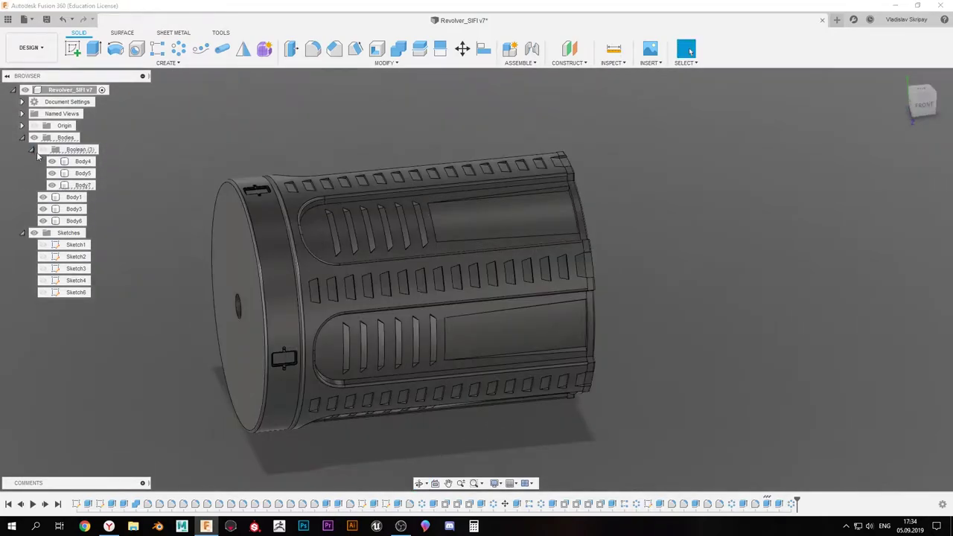
shift+middle_drag(297, 261, 385, 258)
Start Sketch7 on the cylinder face and draw concentric diameter circles around the chamber
click(385, 259)
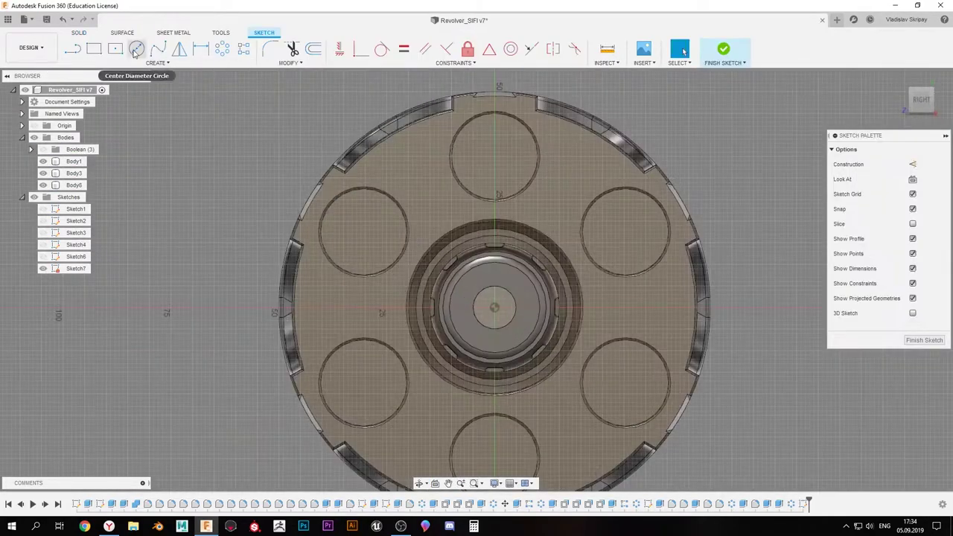
key(c)
scroll(365, 239, up, 5)
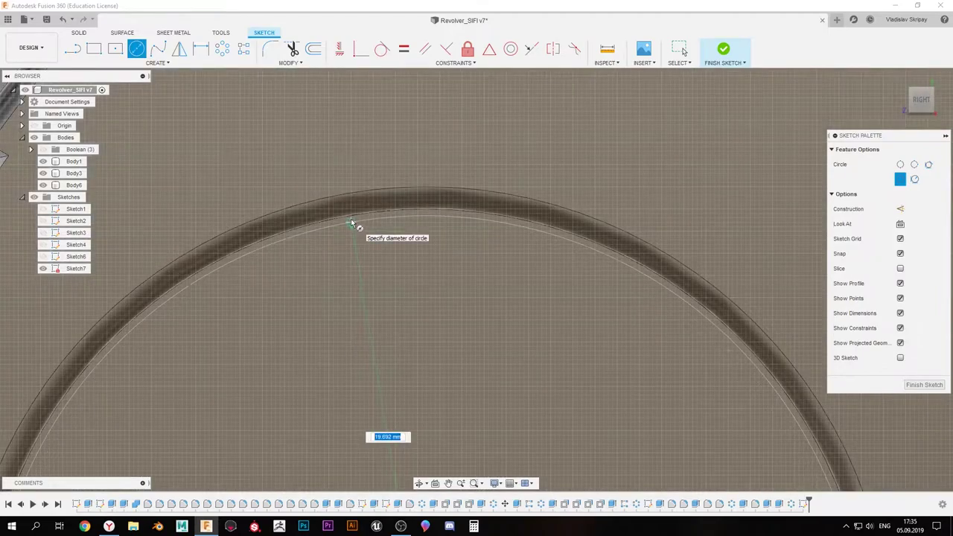
scroll(352, 221, down, 5)
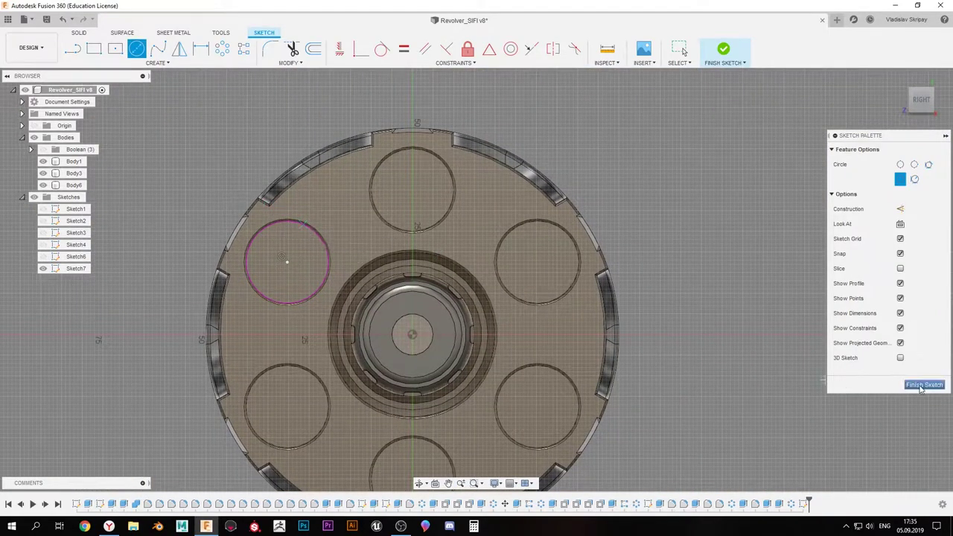
scroll(292, 270, up, 4)
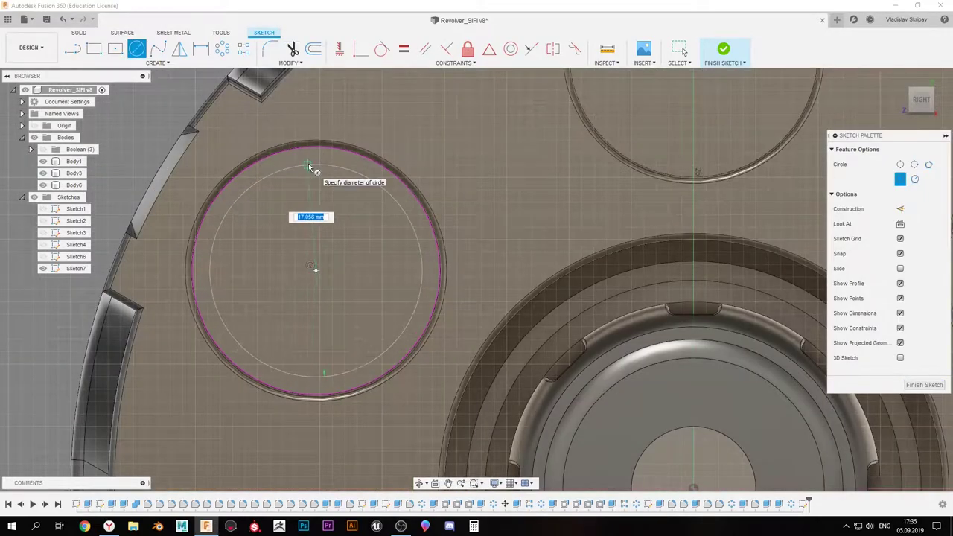
click(309, 165)
scroll(334, 215, up, 2)
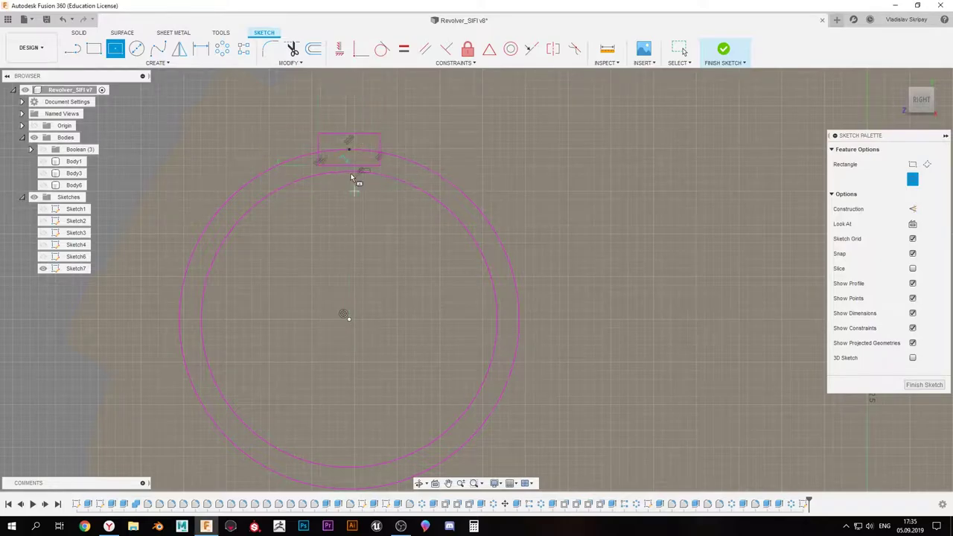
Draw a rectangle across the top of the ring and trim away the arc inside it
key(t)
scroll(339, 175, up, 2)
click(321, 173)
click(394, 179)
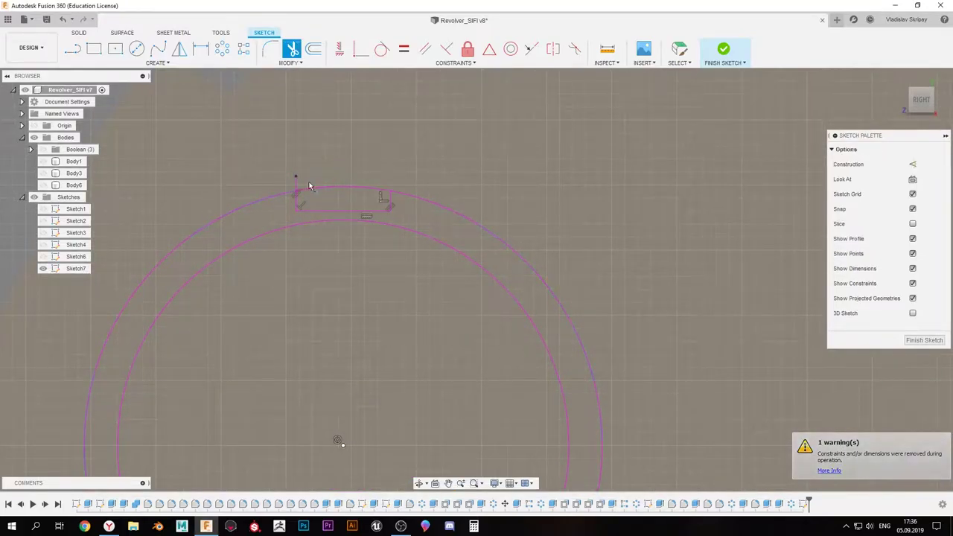
scroll(387, 190, up, 1)
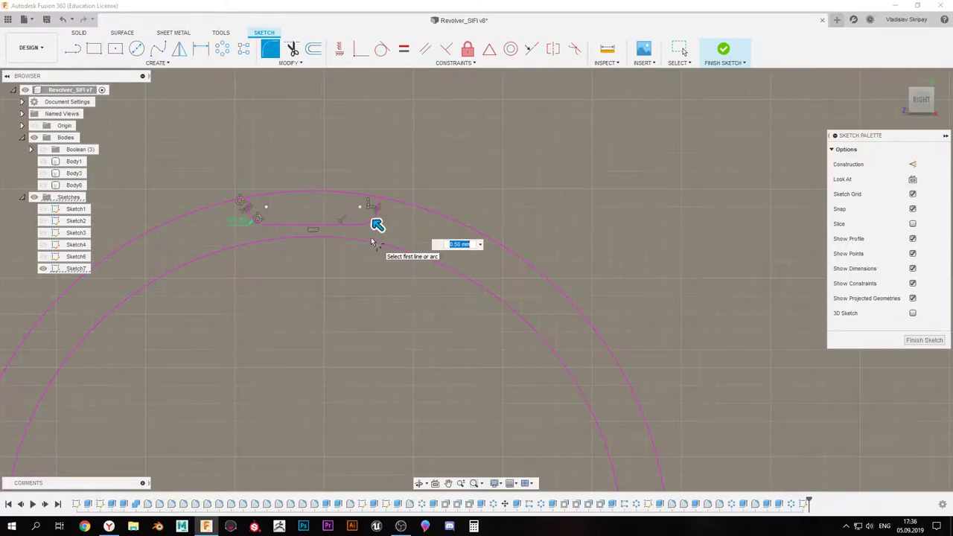
Add a second rectangle at the tab and trim off a leftover segment
click(115, 50)
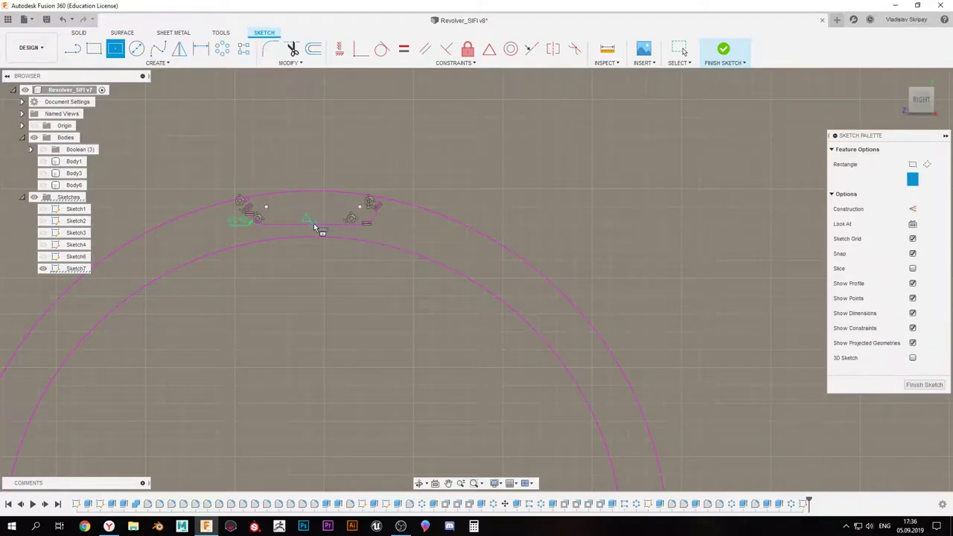
click(313, 223)
key(t)
click(336, 236)
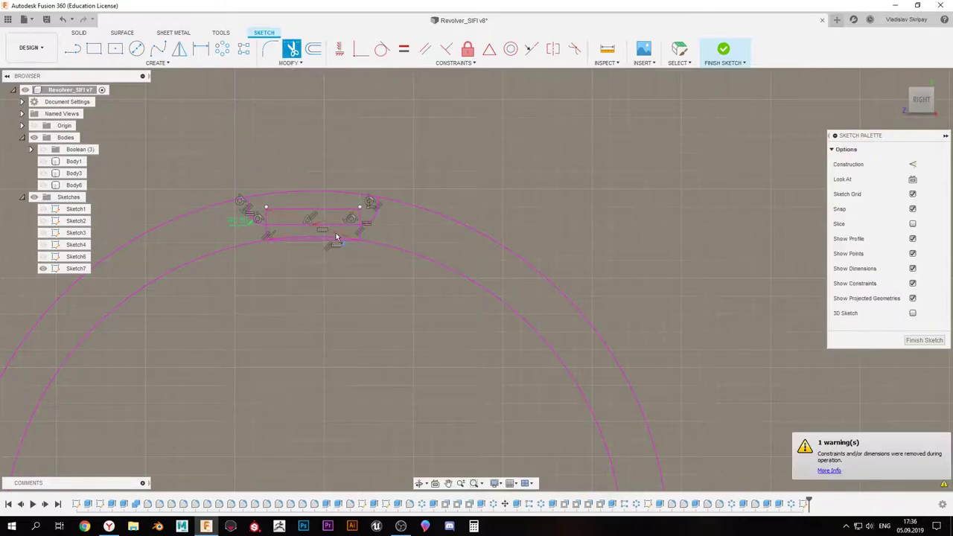
scroll(310, 245, up, 3)
key(r)
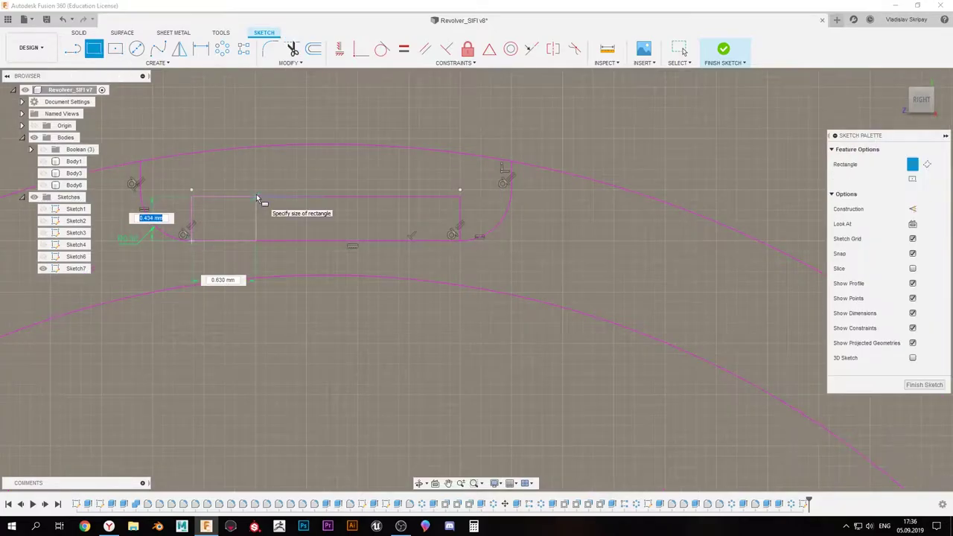
key(Escape)
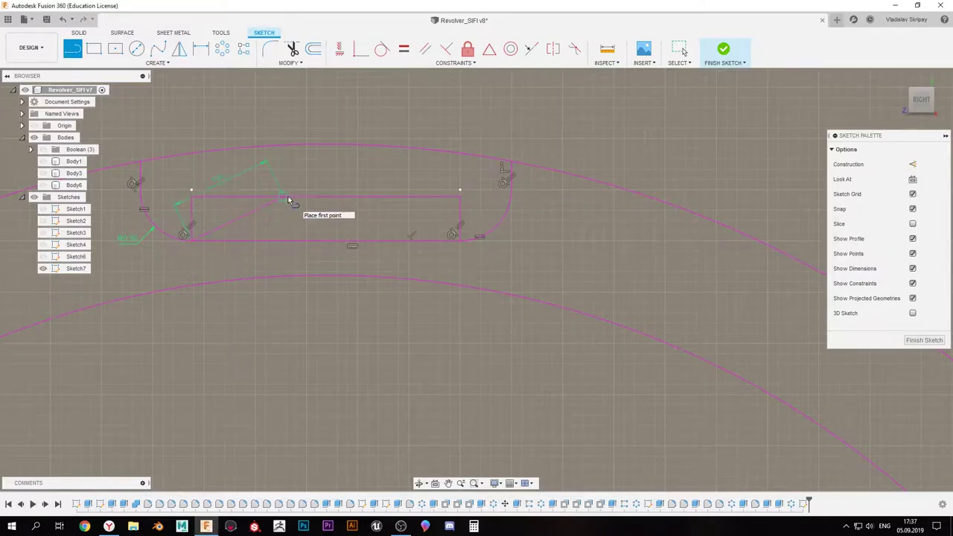
Trim the rectangle's top edges and add a centre rectangle to shape the angled tab
key(t)
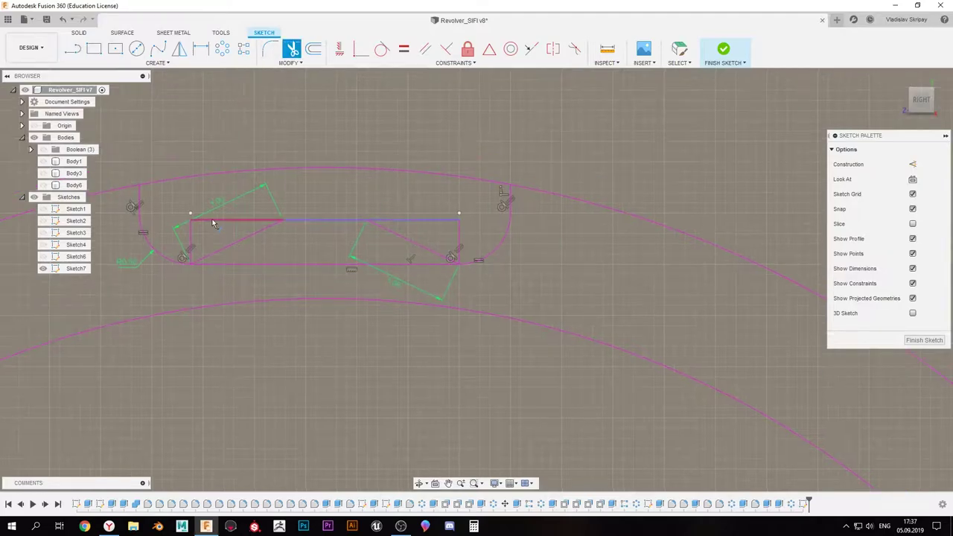
click(212, 219)
click(417, 220)
key(r)
click(325, 219)
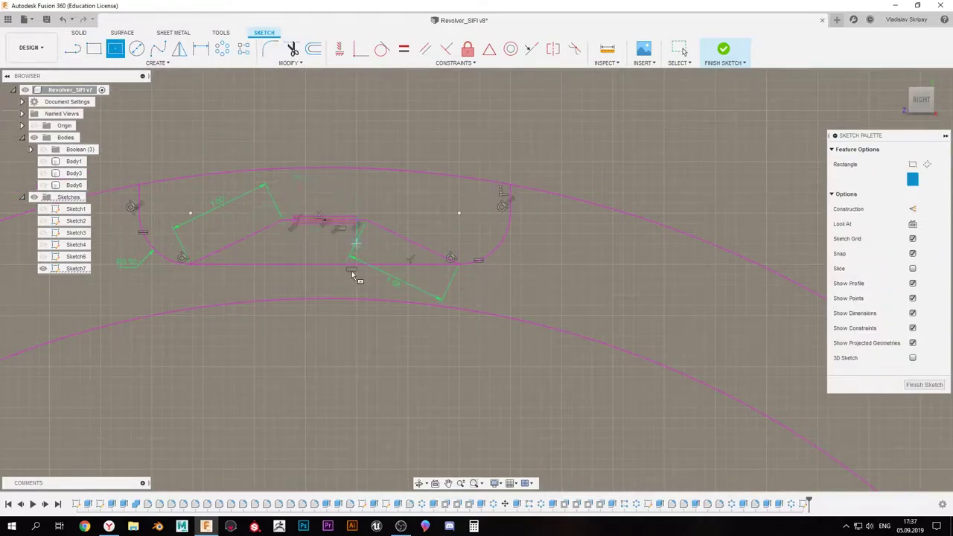
key(t)
scroll(433, 329, up, 3)
click(432, 328)
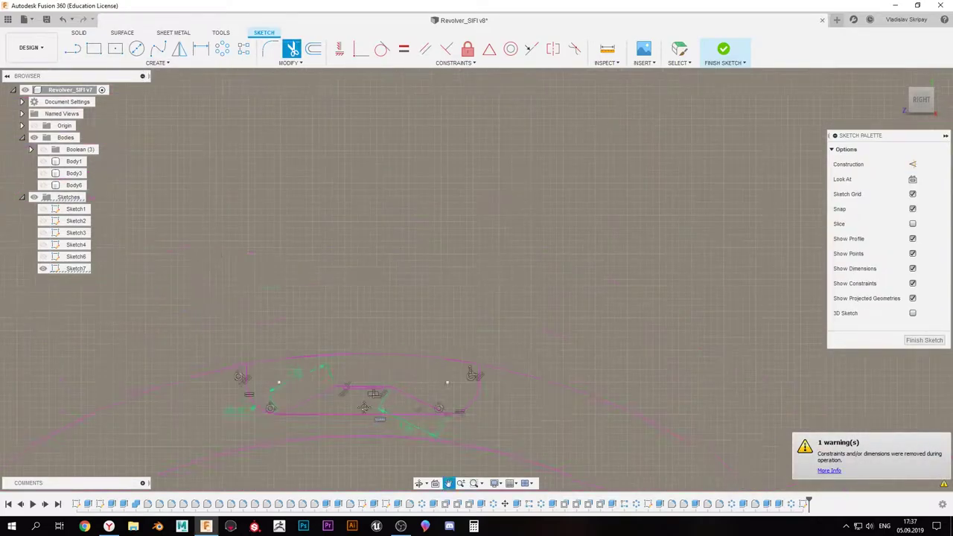
Select the tab profile curves for a circular pattern, then return to trimming
click(222, 48)
drag(186, 238, 268, 273)
scroll(228, 250, up, 3)
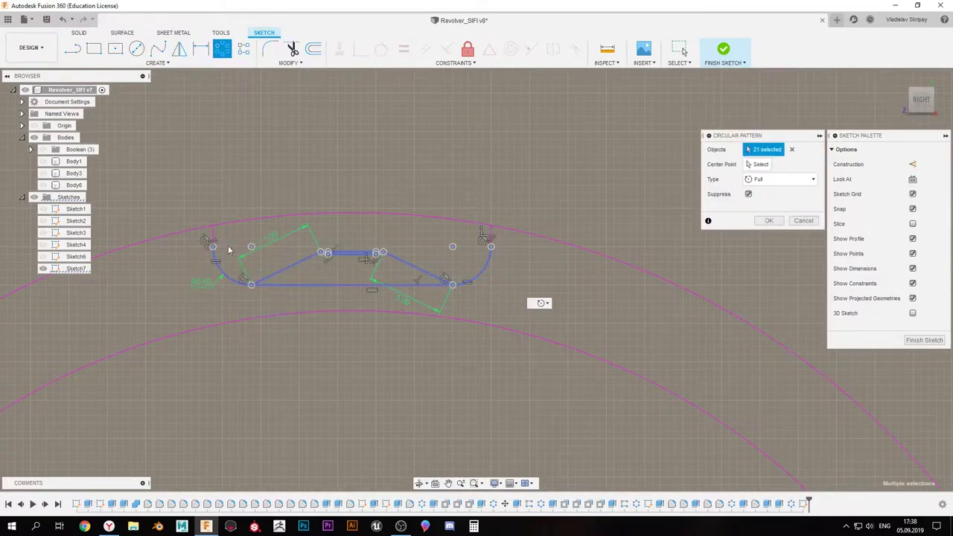
key(t)
scroll(347, 253, down, 2)
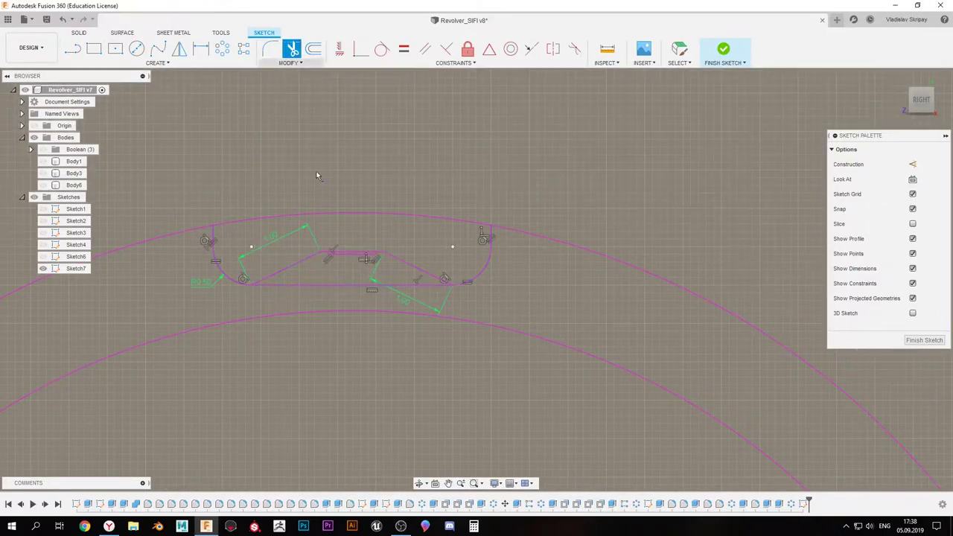
Circular-pattern the tab curves around the ring centre with quantity 3
key(ctrl+z)
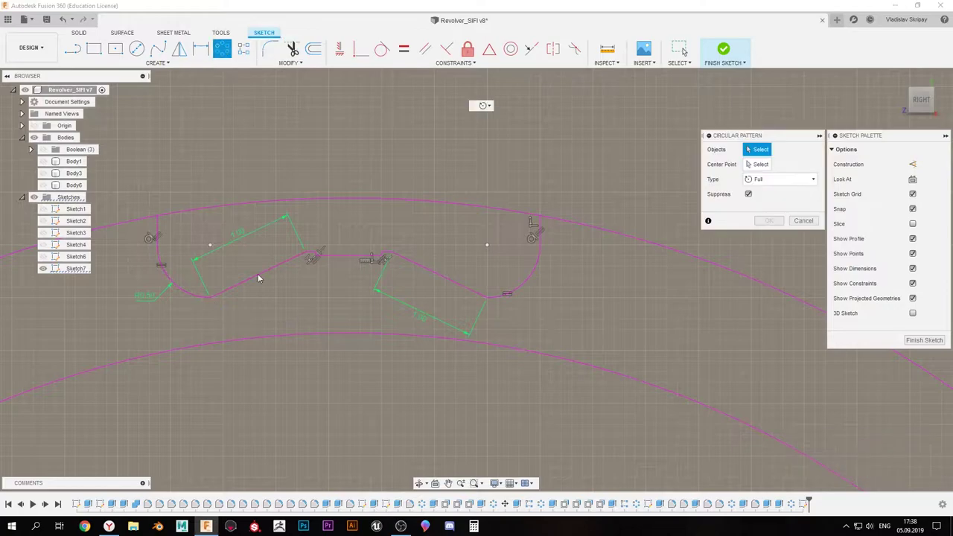
click(764, 160)
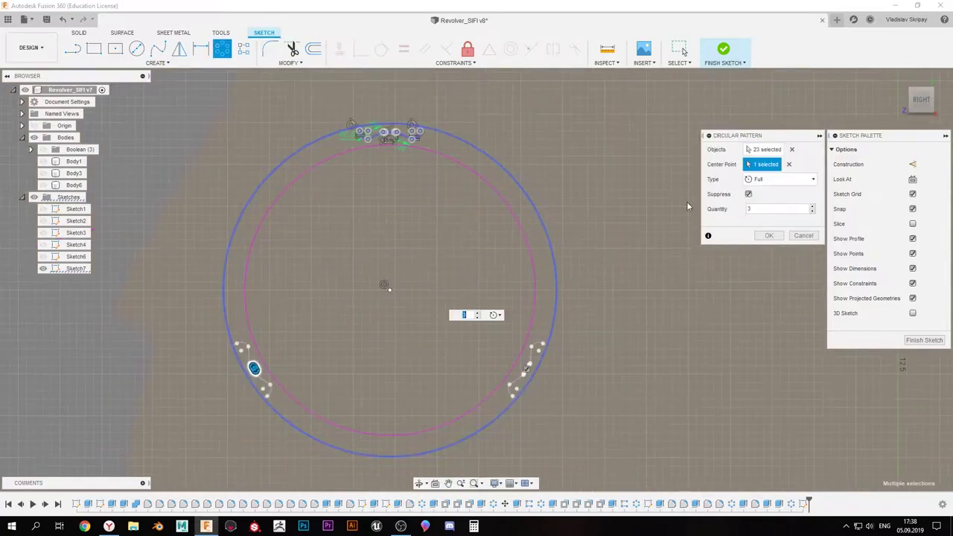
click(767, 236)
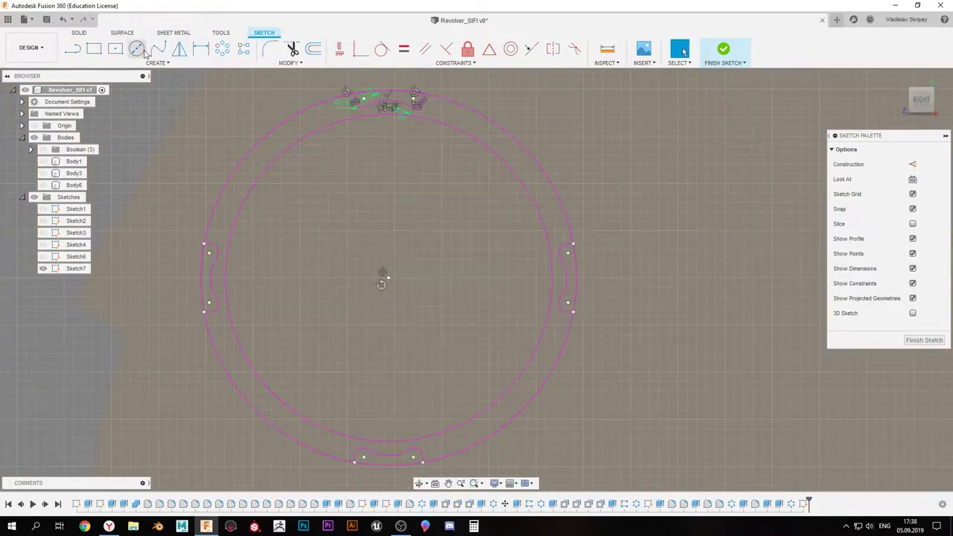
Draw a rectangle over the ring top and trim it down to a short notch
key(c)
middle_drag(419, 182, 423, 230)
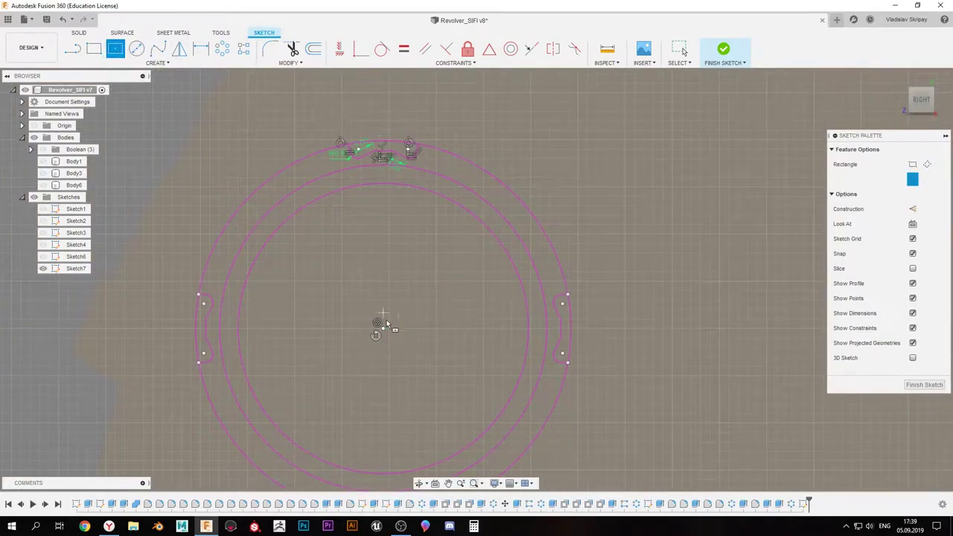
click(446, 86)
key(t)
scroll(411, 112, up, 3)
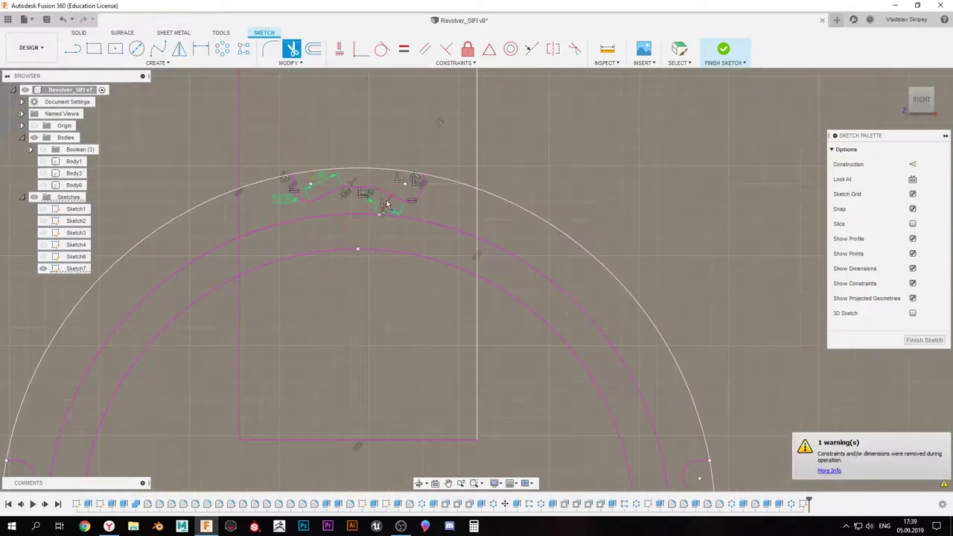
click(472, 223)
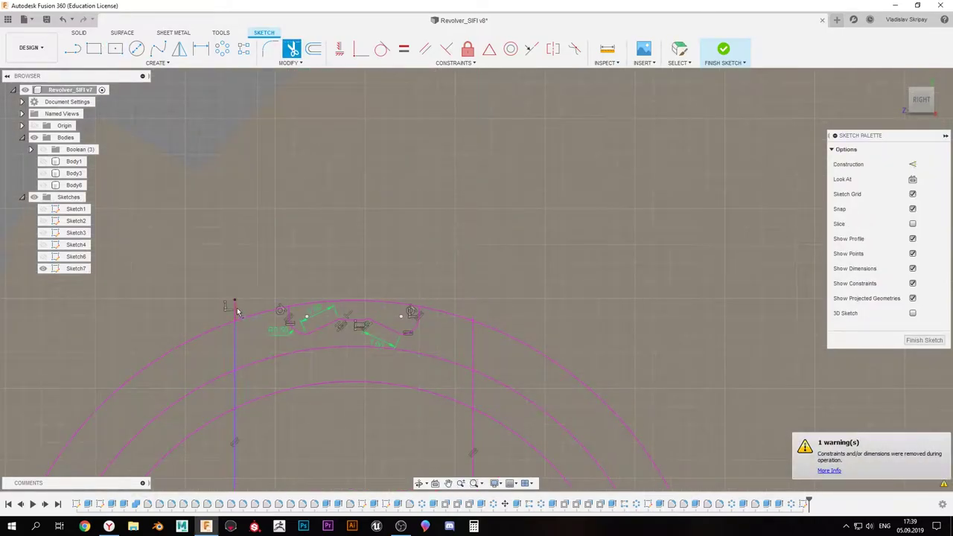
click(486, 300)
Circular-pattern the notch four times around the inner circle
key(shift+c)
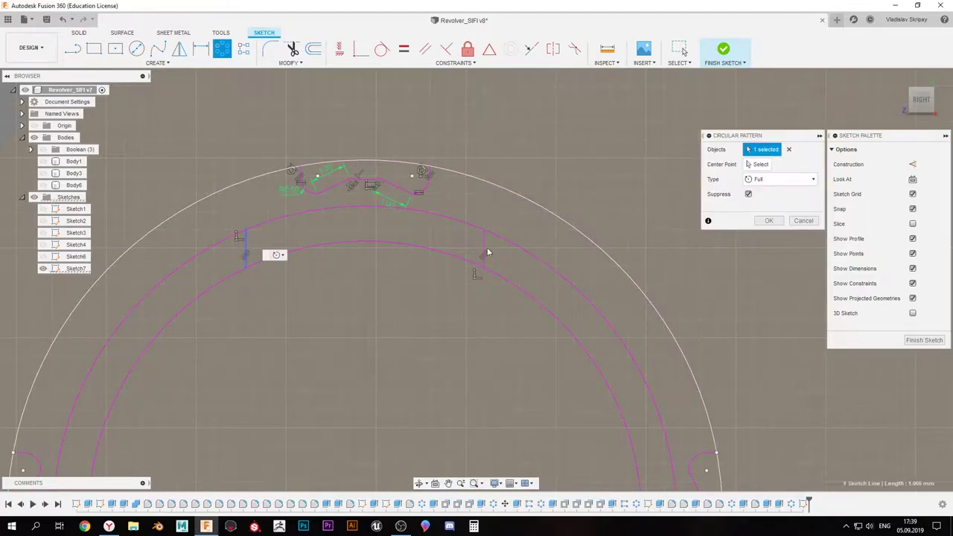
scroll(415, 383, down, 5)
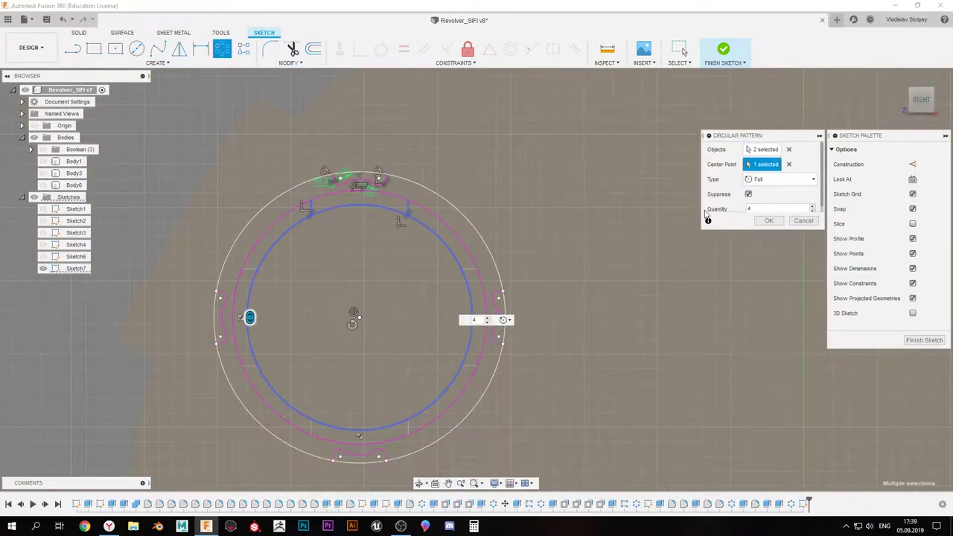
key(Return)
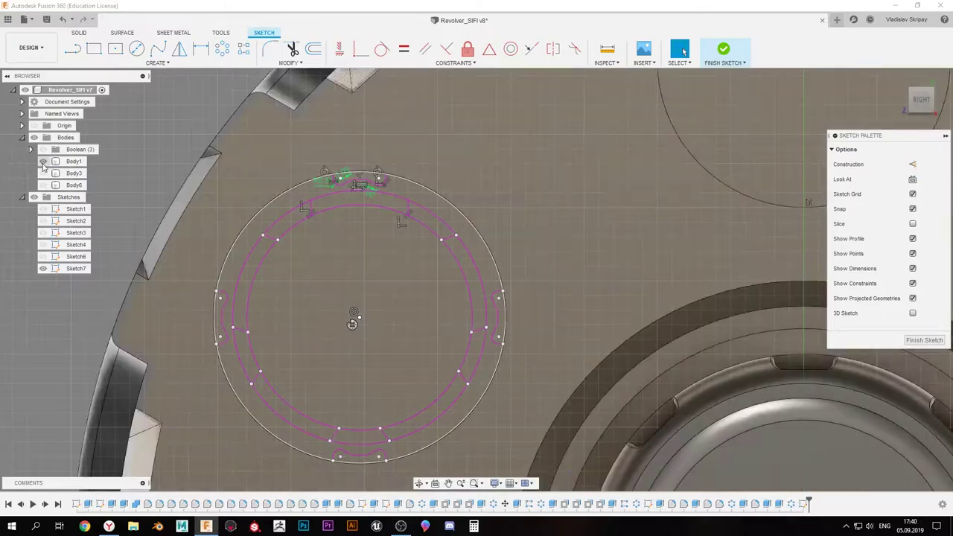
shift+middle_drag(756, 263, 929, 352)
Finish Sketch7 and extrude the ring profiles -64 mm as a new body
click(924, 340)
key(e)
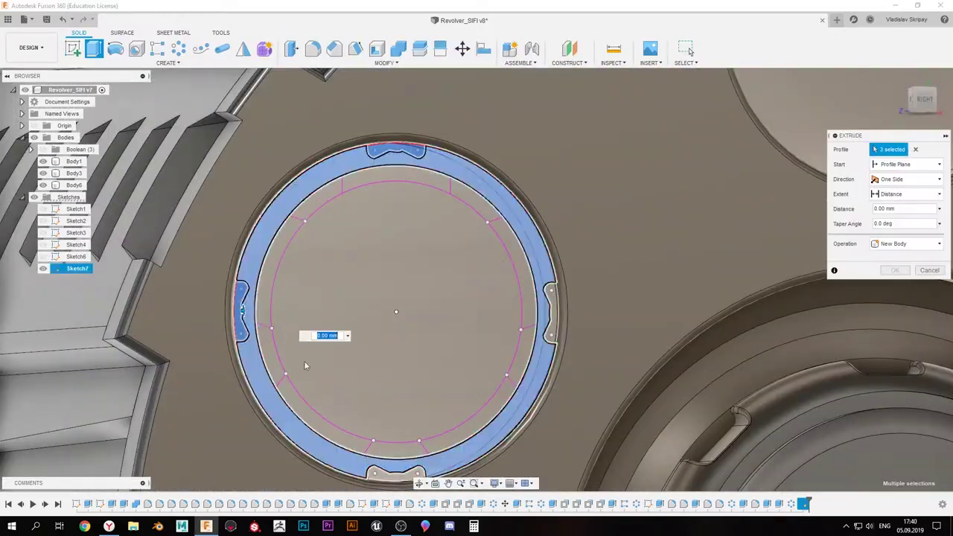
click(431, 350)
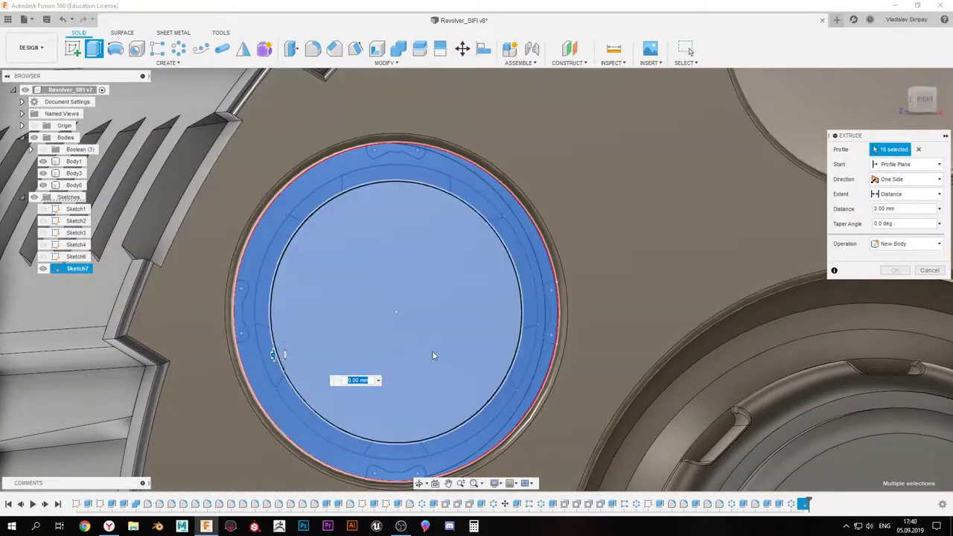
mouse_move(432, 351)
shift+middle_down()
mouse_move(268, 214)
mouse_move(323, 234)
shift+middle_up()
text(-35)
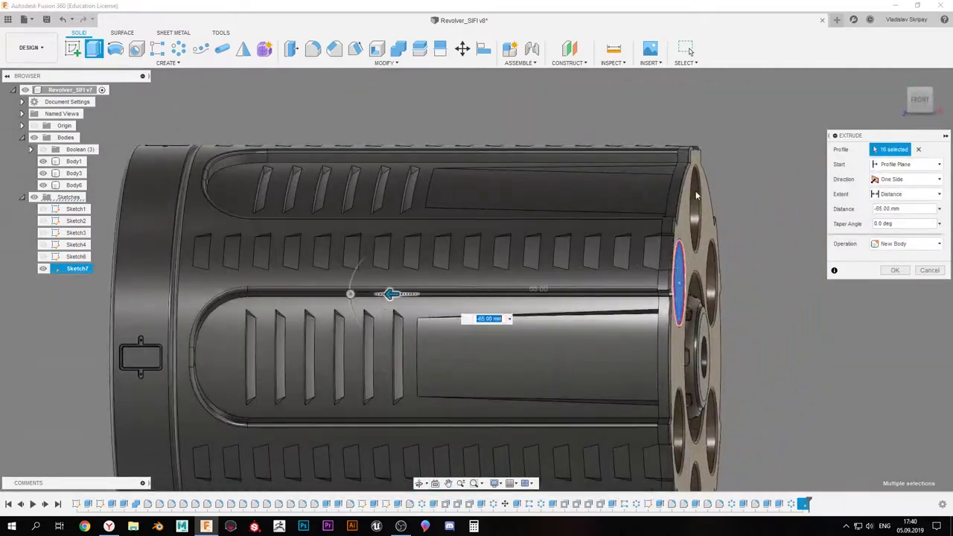
drag(395, 293, 456, 320)
shift+middle_drag(409, 295, 151, 336)
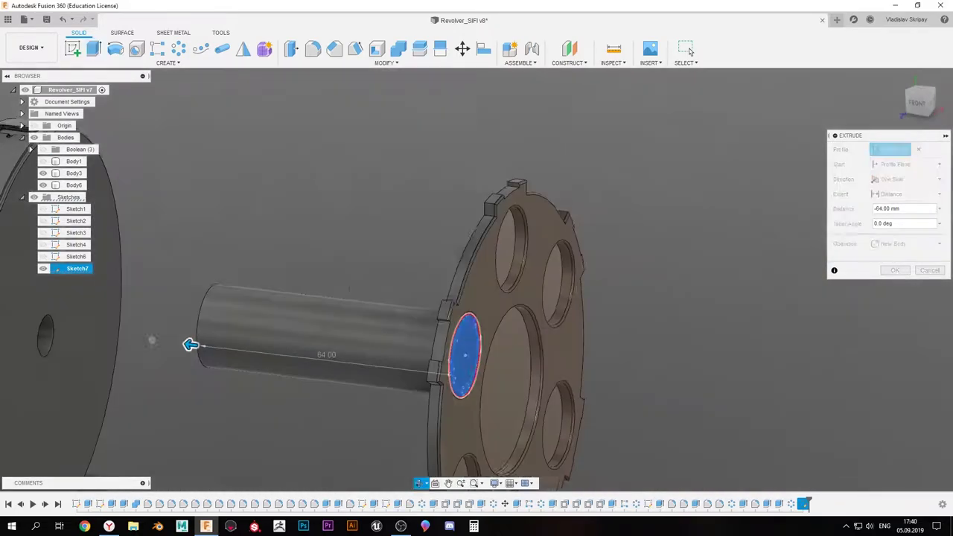
click(895, 270)
Fillet the circular edge of Body6's end plate face into a rounded recess
shift+middle_drag(872, 279, 274, 198)
scroll(274, 198, up, 5)
click(56, 198)
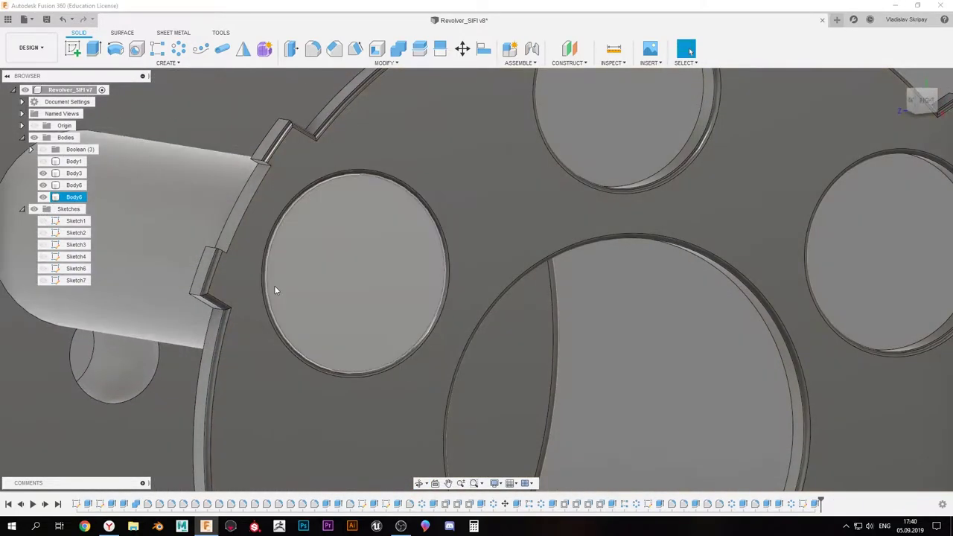
key(f)
click(449, 271)
drag(448, 270, 426, 270)
key(Return)
Cut the top, right and left notch profiles of Sketch7 5.5 mm into the cap
click(43, 280)
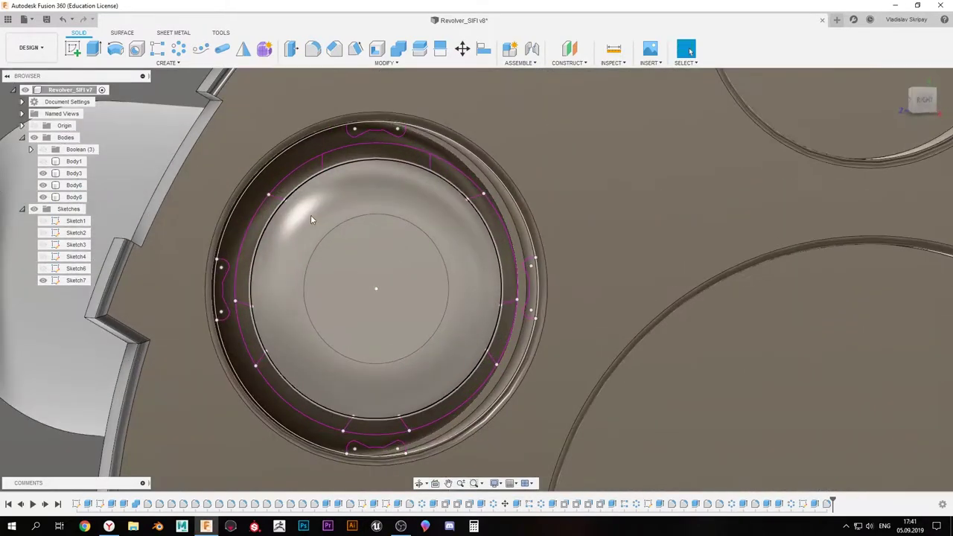
click(376, 130)
shift+click(530, 287)
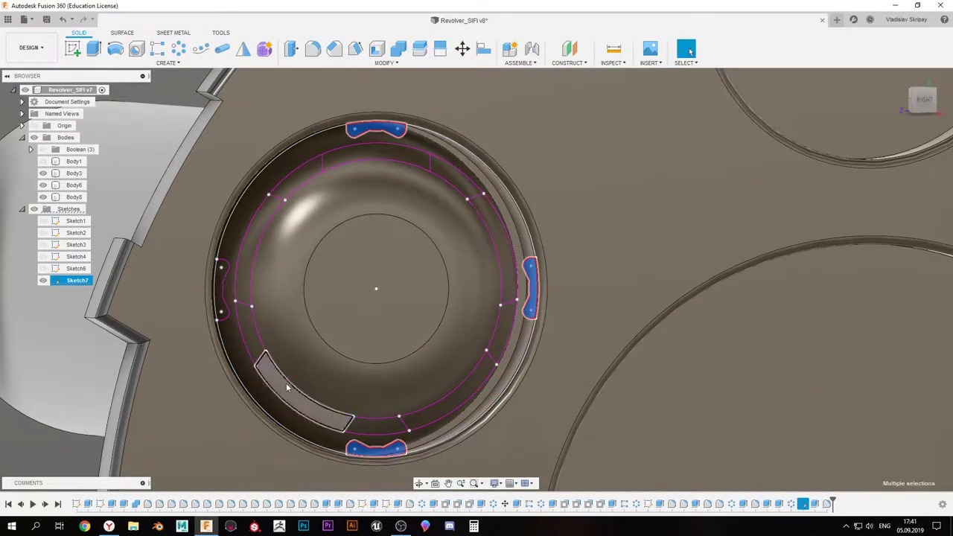
shift+click(221, 290)
key(e)
scroll(376, 290, down, 3)
mouse_move(376, 290)
shift+middle_down()
mouse_move(268, 321)
mouse_move(351, 336)
shift+middle_up()
scroll(268, 322, up, 3)
drag(351, 336, 356, 343)
shift+middle_drag(351, 325, 219, 248)
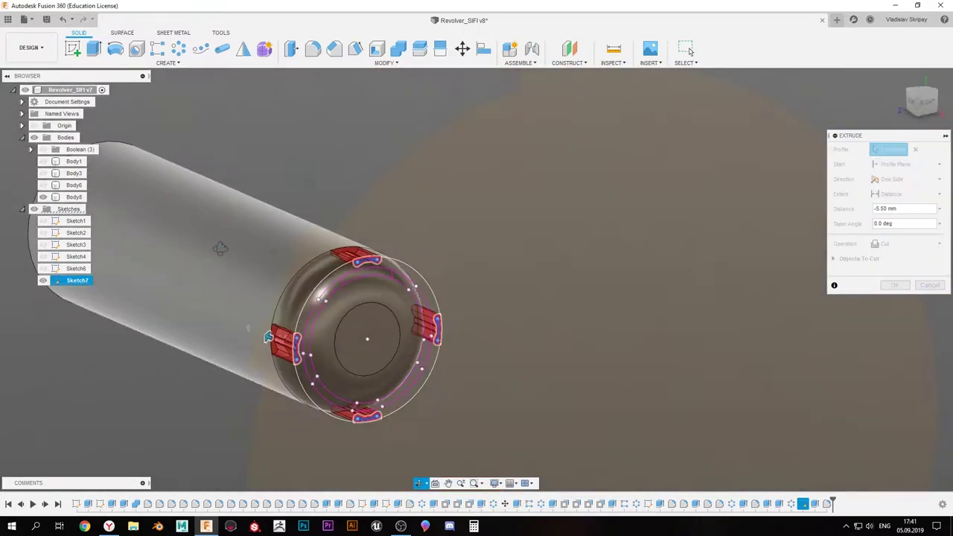
scroll(456, 343, up, 5)
Cut two more ring-face profiles 7 mm deep into the cap
click(372, 213)
middle_drag(458, 484, 457, 371)
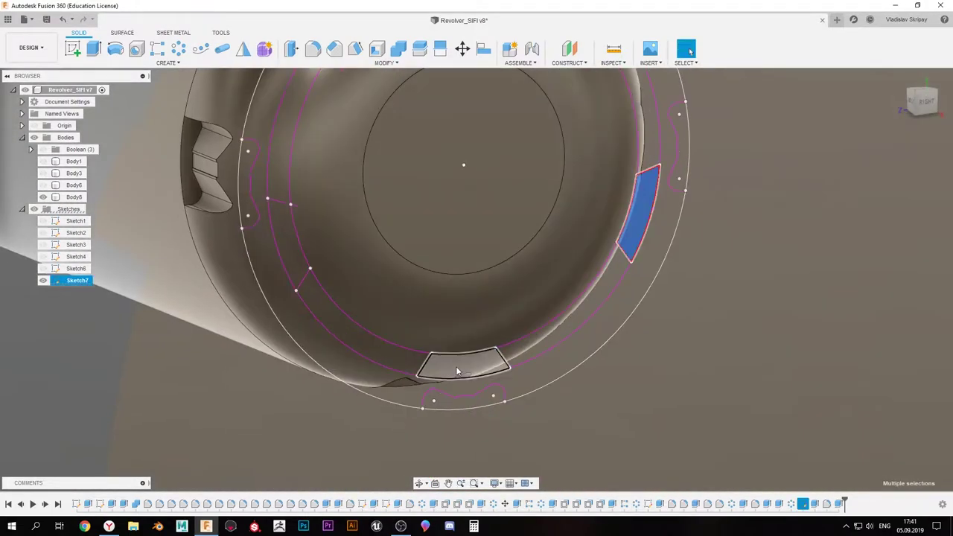
shift+click(458, 371)
scroll(455, 366, down, 3)
key(e)
scroll(401, 266, up, 3)
mouse_move(401, 266)
shift+middle_down()
mouse_move(255, 310)
mouse_move(411, 245)
mouse_move(233, 174)
mouse_move(362, 268)
shift+middle_up()
key(Return)
Extrude the barrel's end face into a boss
scroll(411, 245, up, 3)
scroll(362, 268, up, 3)
click(362, 268)
key(e)
key(Return)
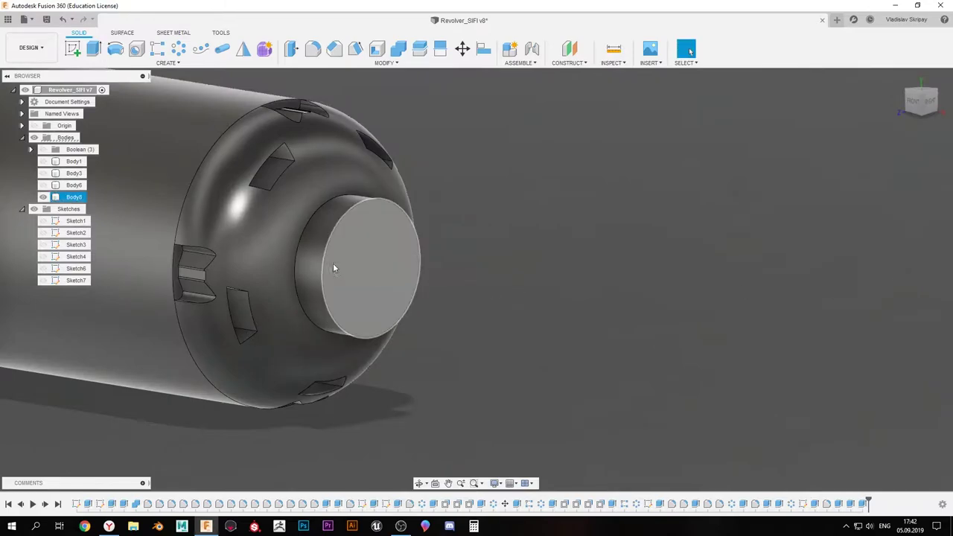
Chamfer the boss edge by 2.5 mm
key(c)
click(333, 268)
shift+middle_drag(345, 280, 340, 245)
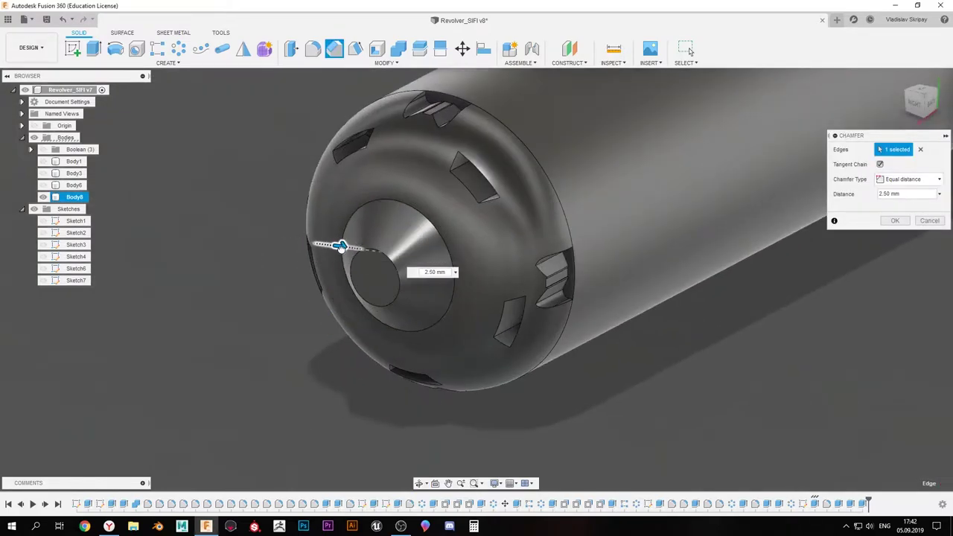
key(Return)
Start a sketch on the end face with a circle around the boss and an offset copy
key(c)
click(379, 316)
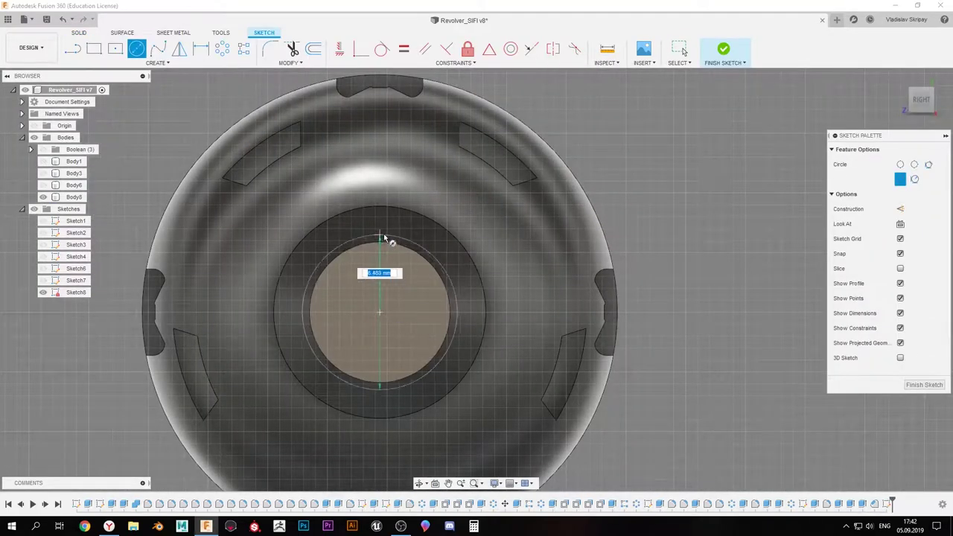
click(376, 229)
key(o)
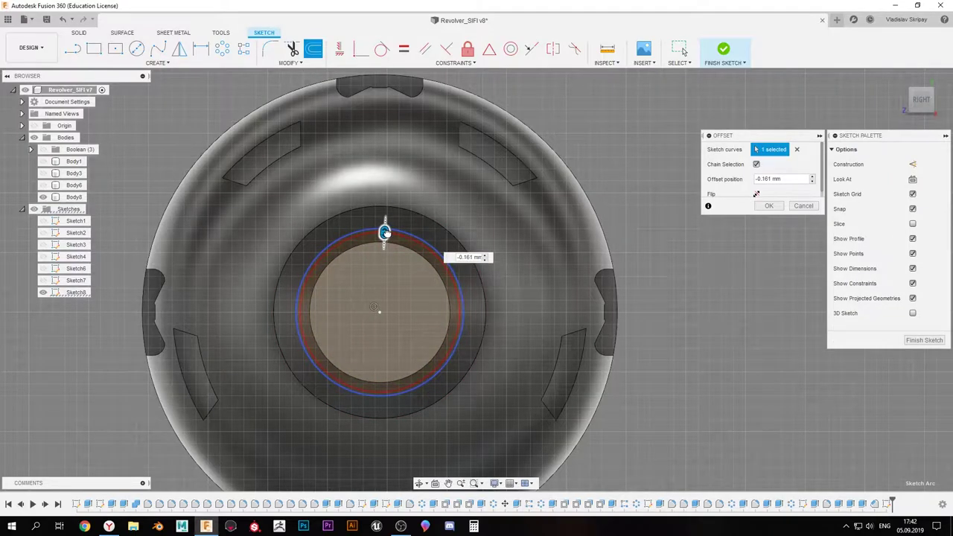
click(768, 206)
scroll(380, 298, up, 2)
Draw a small circle near the top rim and circular-pattern it 5 times about the cap centre
key(c)
scroll(365, 191, up, 1)
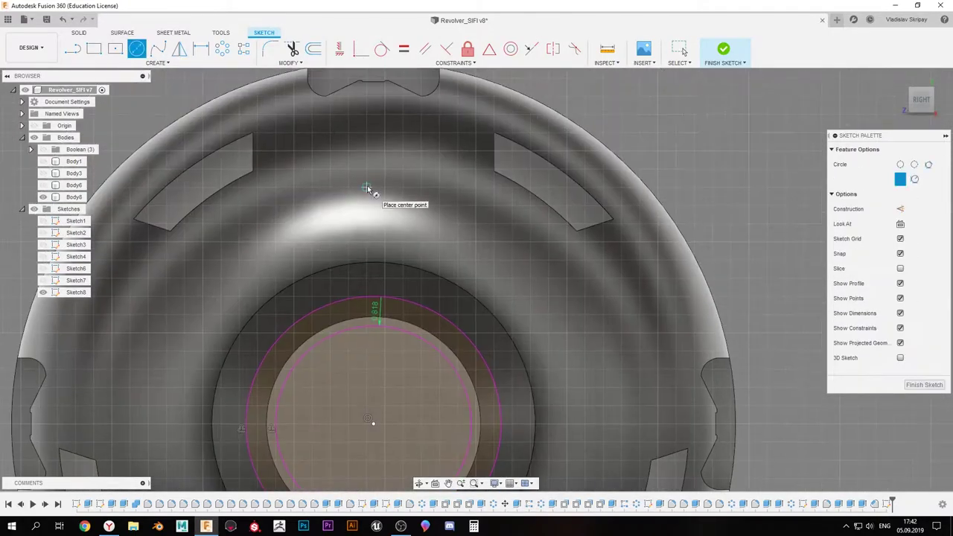
scroll(377, 104, up, 1)
scroll(378, 104, up, 1)
scroll(375, 254, down, 1)
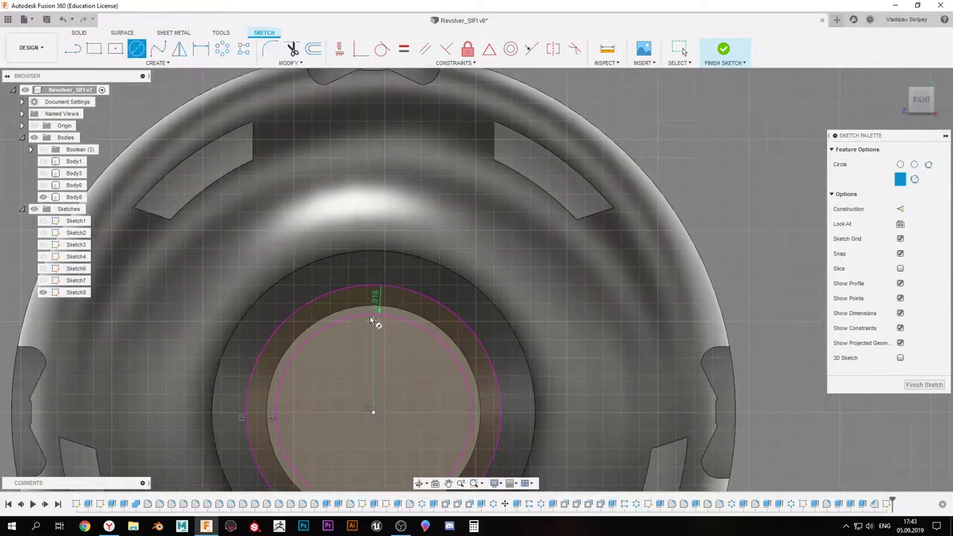
click(421, 216)
scroll(420, 217, down, 2)
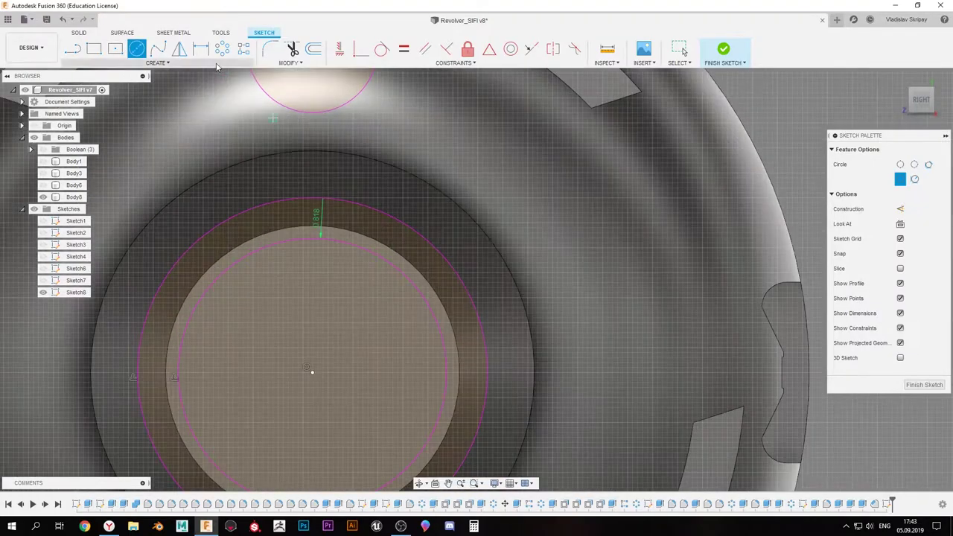
click(368, 307)
text(5)
click(769, 221)
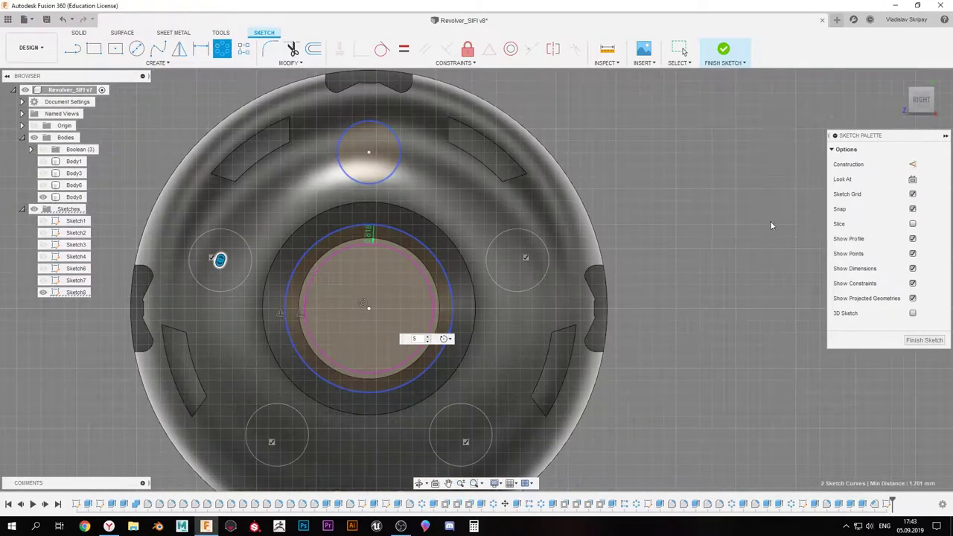
Draw a rectangle across the ring and trim it into a slot
scroll(361, 253, up, 2)
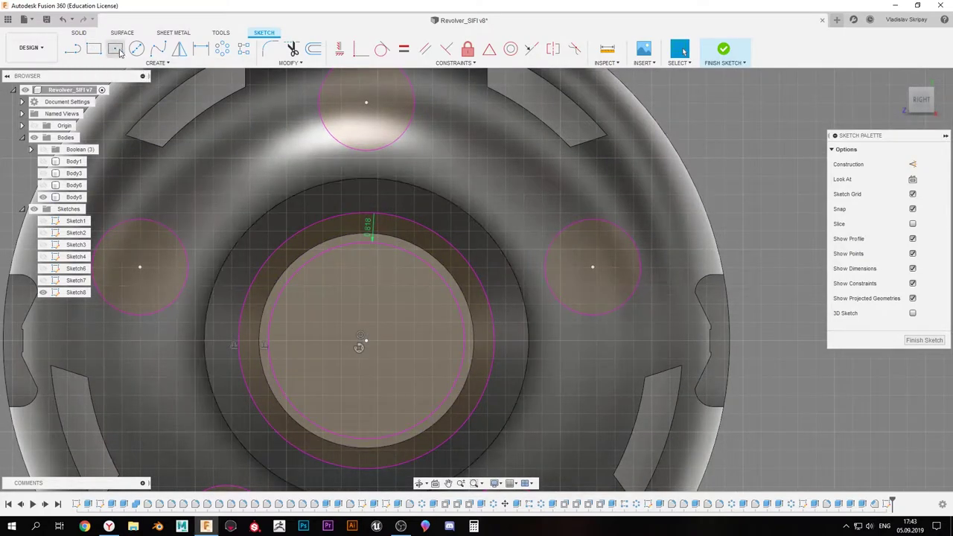
click(117, 51)
scroll(395, 332, up, 2)
click(382, 291)
scroll(382, 291, up, 3)
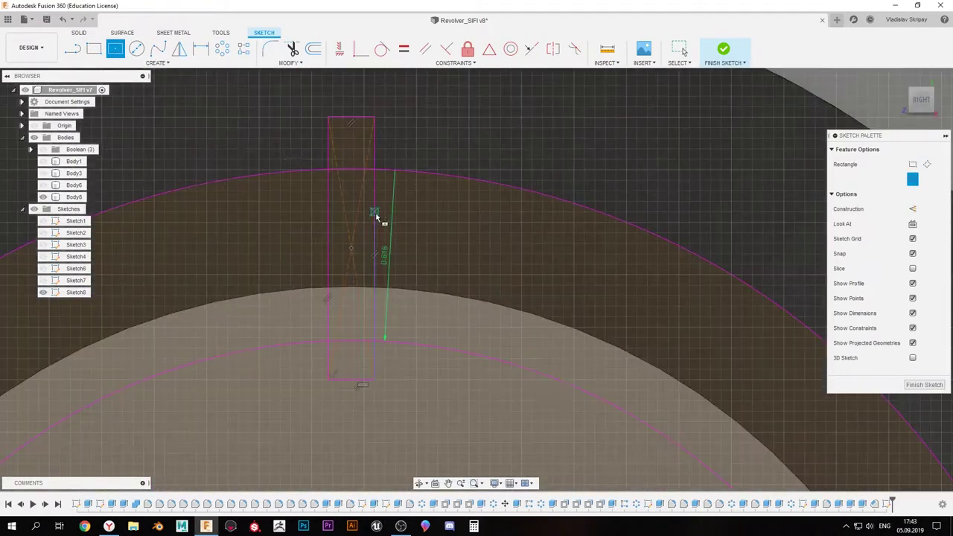
key(t)
click(327, 138)
click(369, 145)
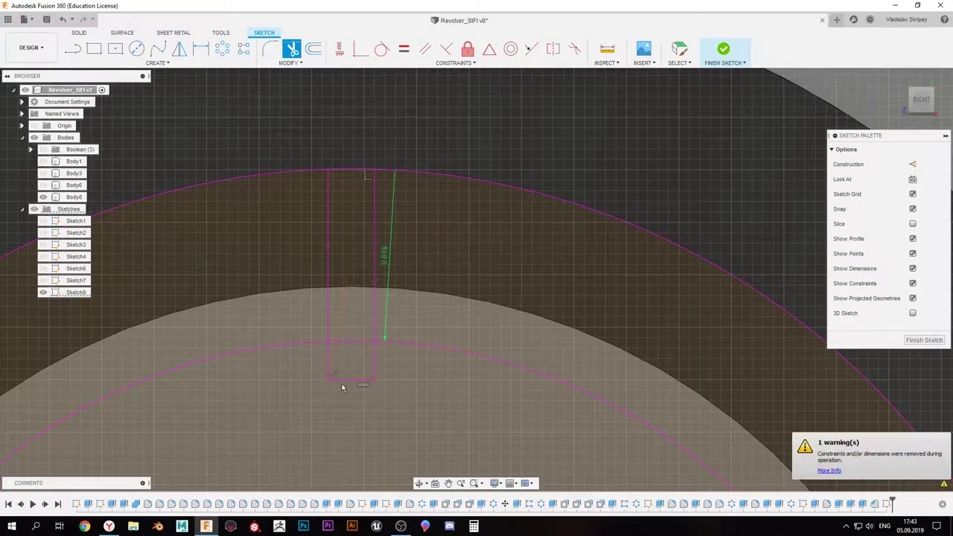
Circular-pattern the slot's two lines 20 times around the ring centre
scroll(373, 362, down, 4)
middle_drag(389, 323, 355, 160)
key(Return)
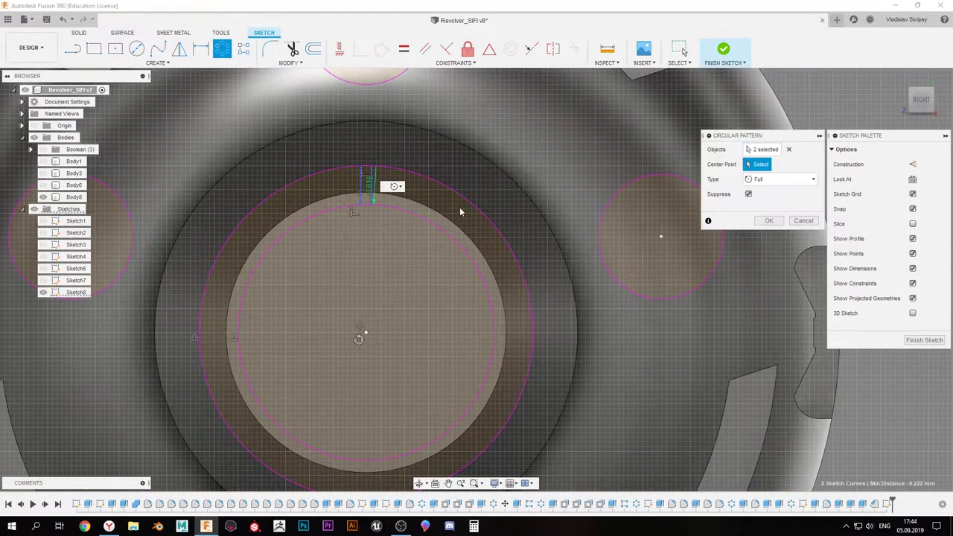
click(459, 213)
Confirm the twenty-slot pattern around the ring and finish the sketch
key(Return)
scroll(254, 220, down, 5)
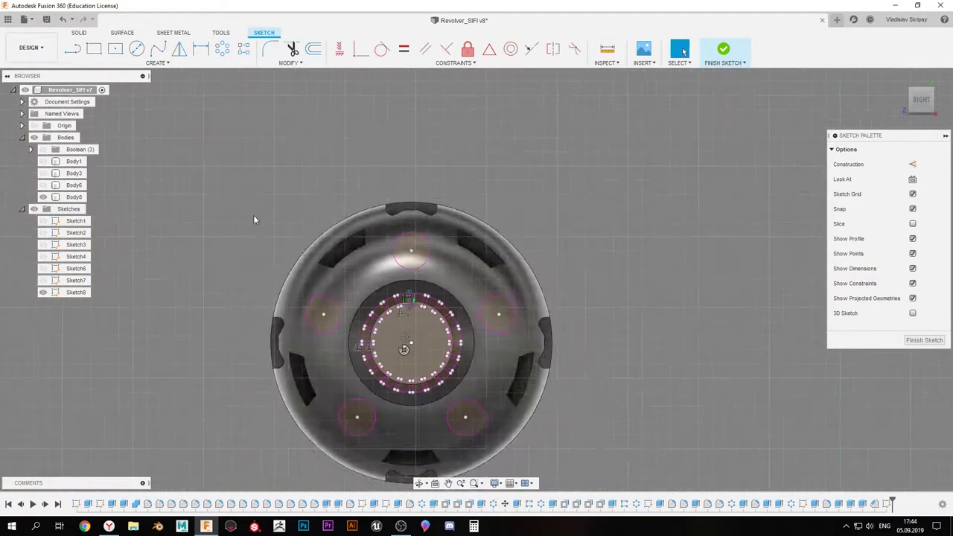
click(920, 341)
Reopen the sketch, place a circle and two lines from the ring centre, and select the lines
double_click(462, 292)
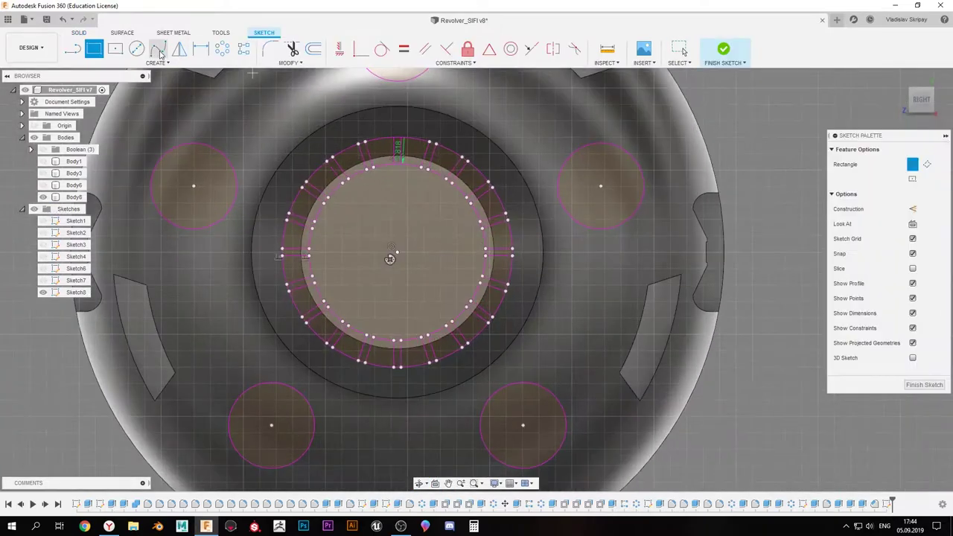
key(c)
click(388, 257)
scroll(381, 210, up, 2)
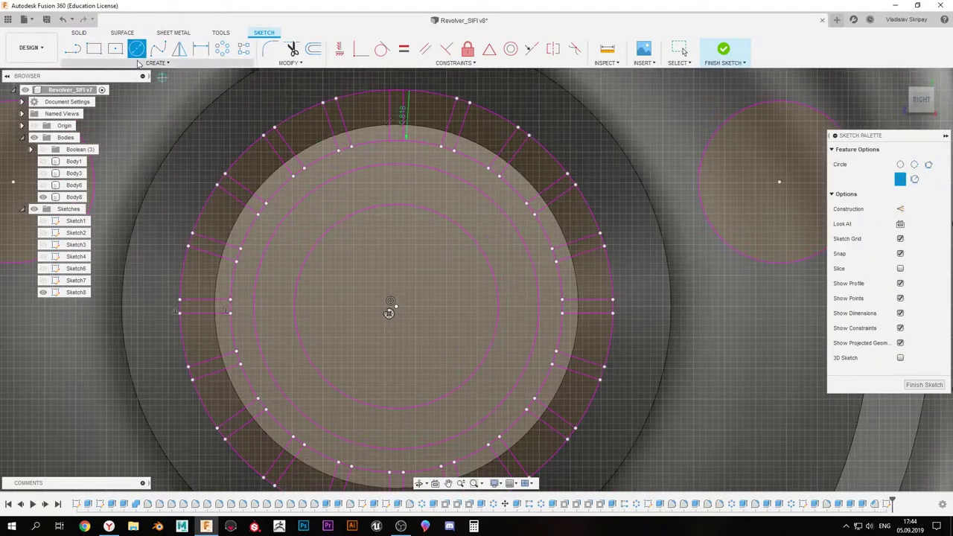
key(l)
click(390, 301)
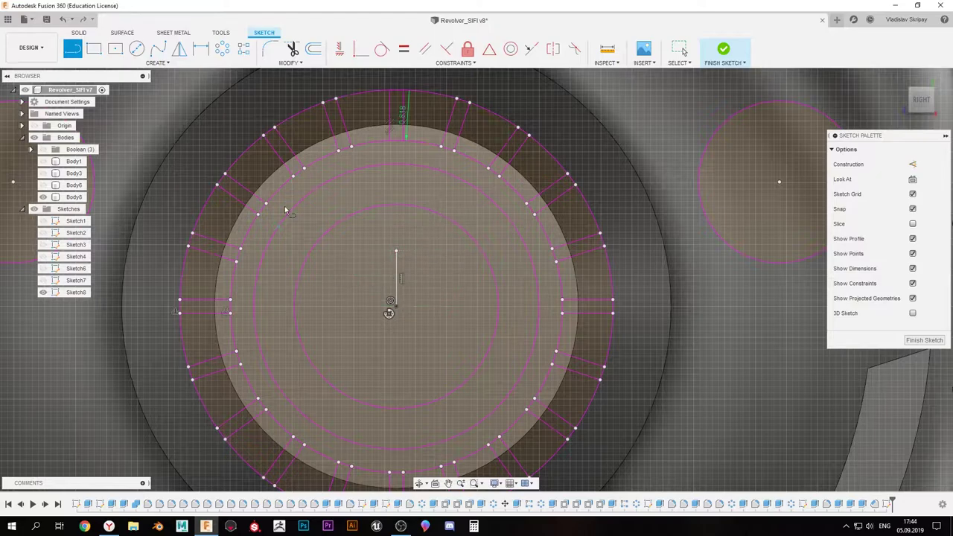
scroll(286, 210, up, 1)
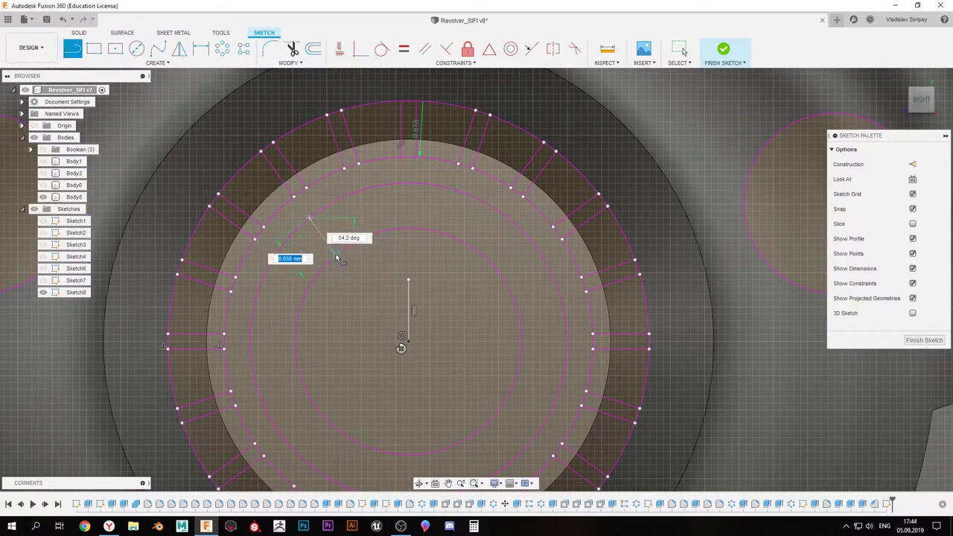
scroll(337, 257, down, 2)
middle_drag(416, 289, 416, 246)
key(Escape)
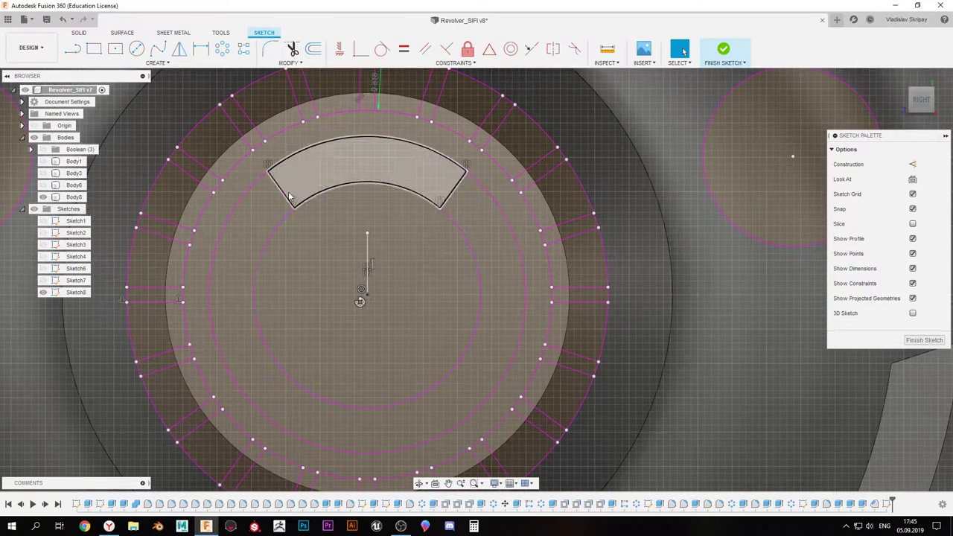
key(Return)
key(Return)
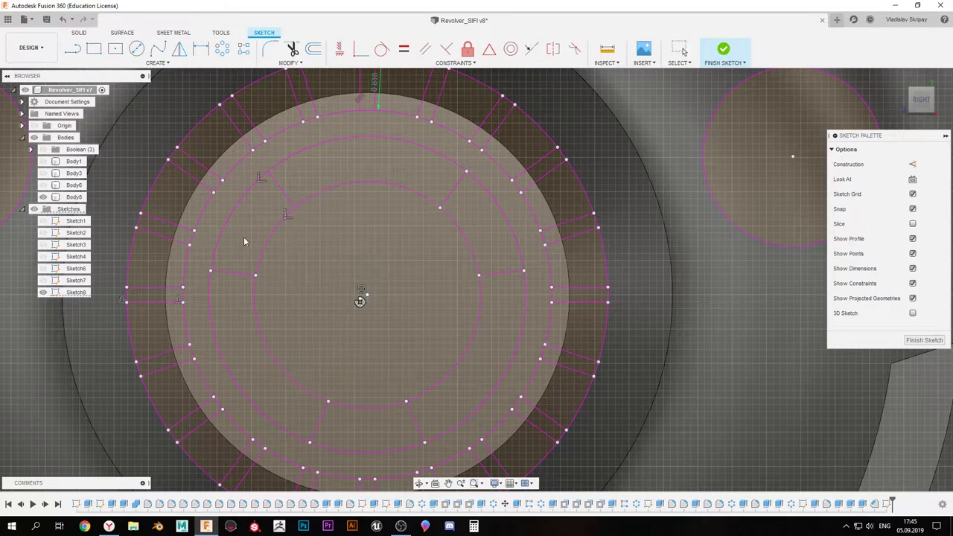
Draw a small circle and nudge it slightly with Move/Copy
key(c)
click(367, 294)
click(368, 221)
scroll(369, 221, up, 5)
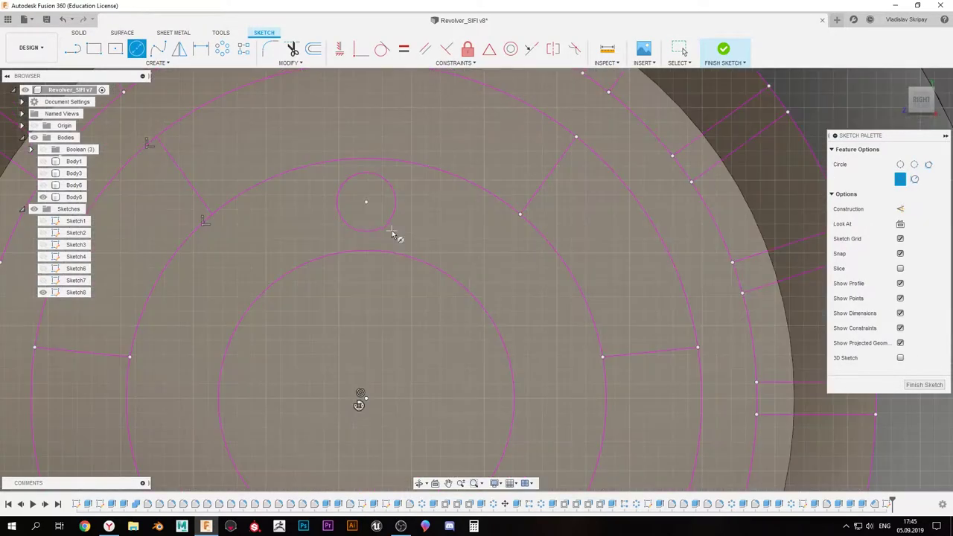
key(m)
scroll(365, 222, up, 5)
scroll(365, 222, down, 3)
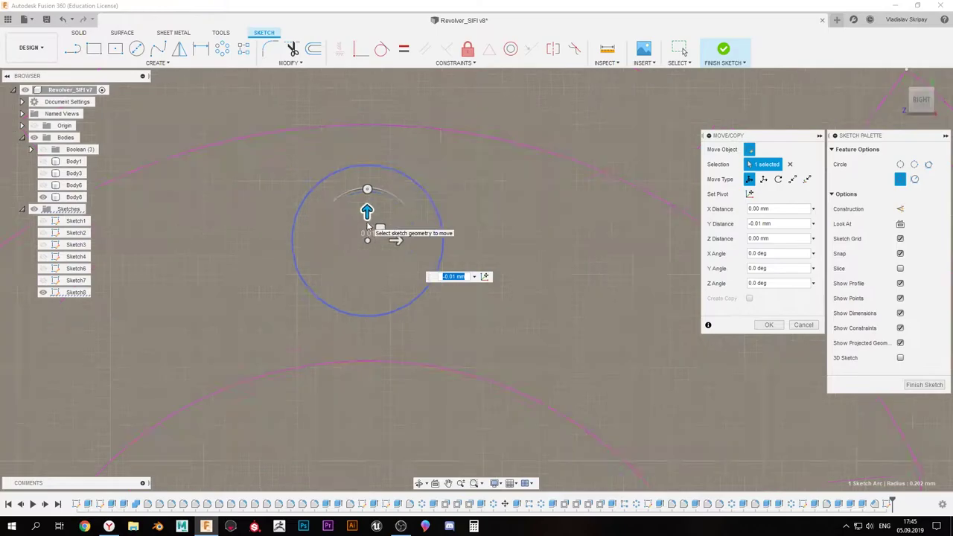
scroll(366, 223, down, 3)
key(Return)
scroll(366, 236, up, 5)
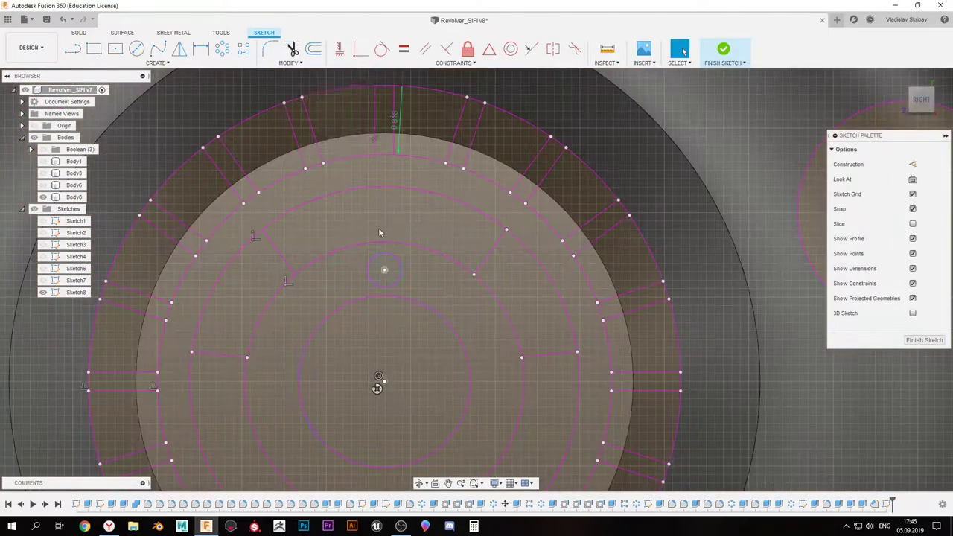
scroll(361, 324, down, 5)
Add a center rectangle across the circle, trim the overlapping arcs, and add an inner circle
key(r)
click(392, 215)
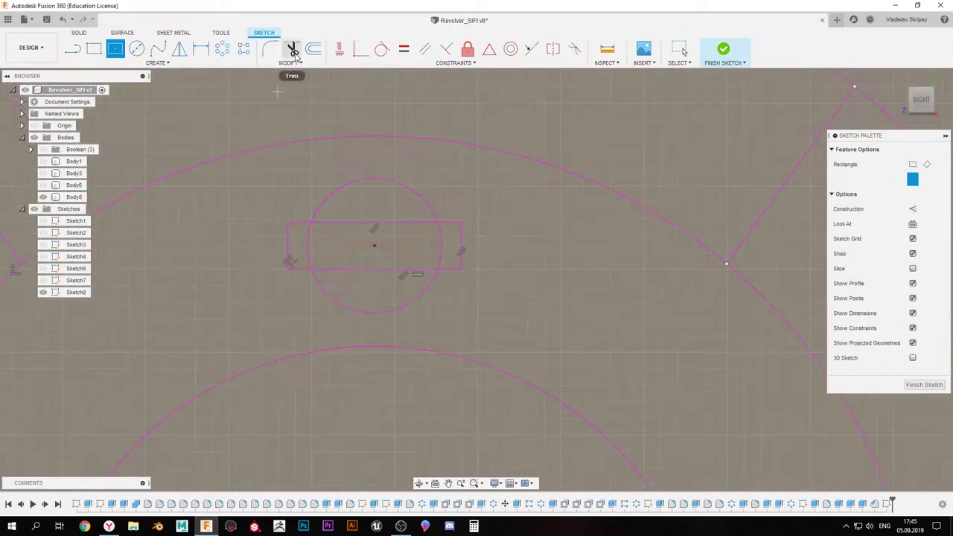
click(294, 55)
click(310, 246)
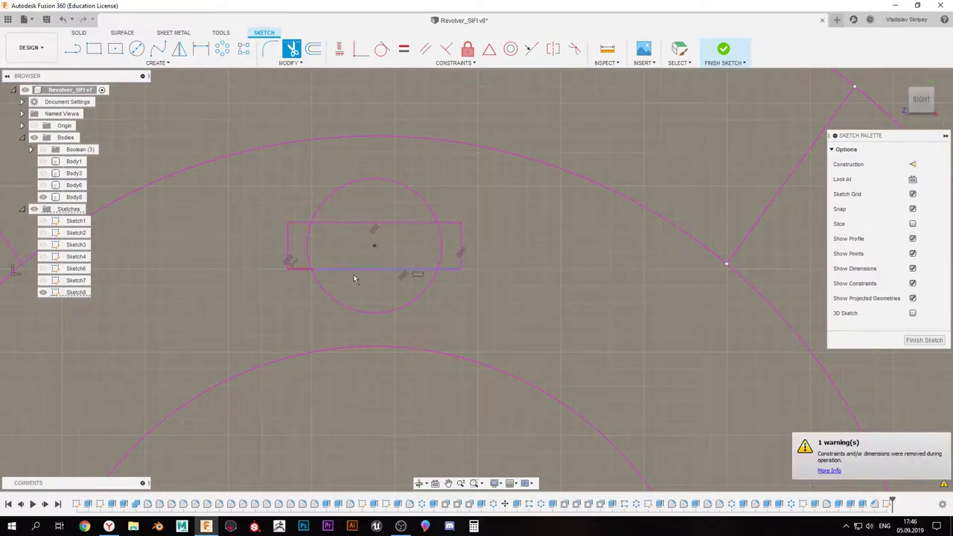
key(c)
click(372, 242)
click(357, 286)
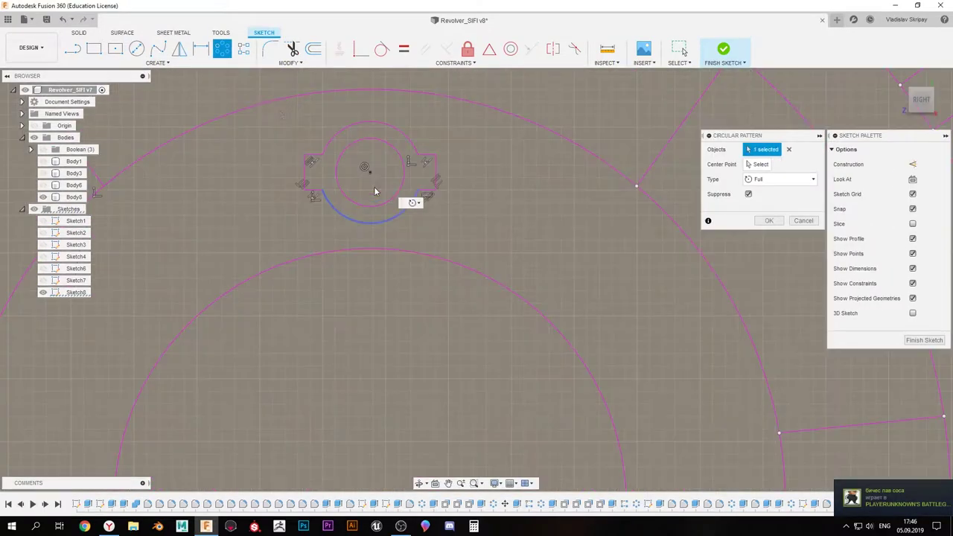
Circular-pattern the tabbed ring shape around the cap's centre
drag(280, 112, 438, 211)
click(594, 219)
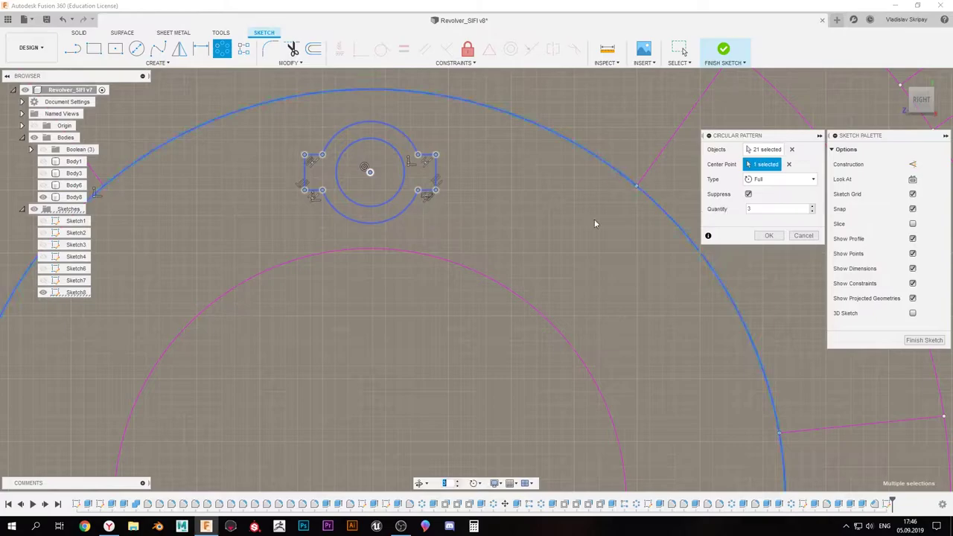
scroll(594, 219, down, 2)
click(769, 236)
scroll(773, 242, down, 3)
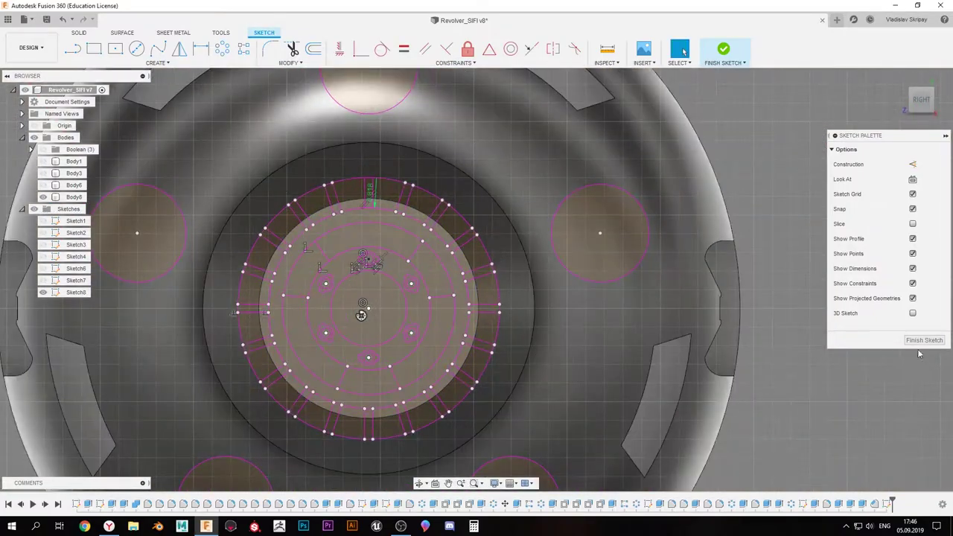
Extrude-cut the five circles into the cap to -4.50 mm
key(e)
shift+middle_drag(770, 319, 521, 335)
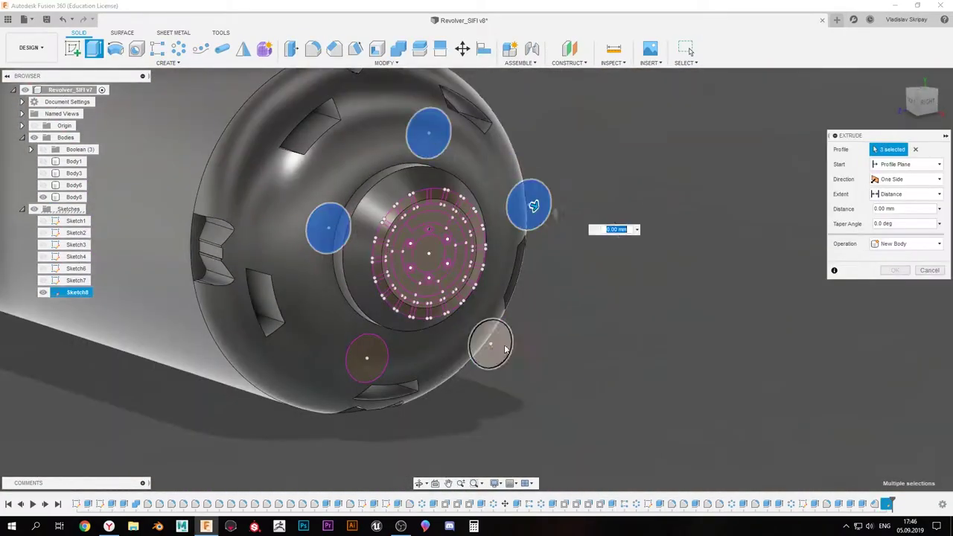
drag(342, 352, 327, 349)
scroll(328, 350, up, 3)
scroll(331, 351, up, 3)
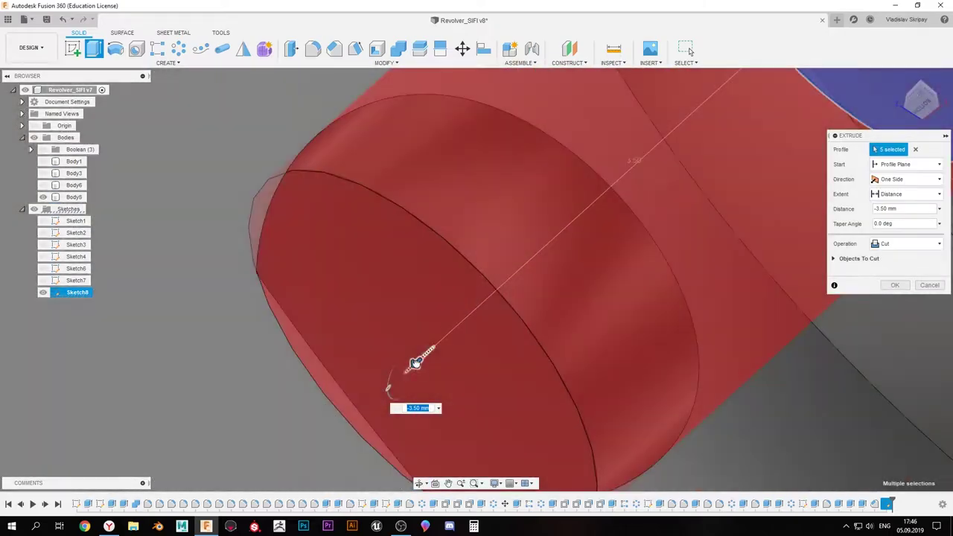
scroll(386, 384, up, 3)
scroll(386, 385, down, 5)
shift+middle_drag(330, 347, 330, 357)
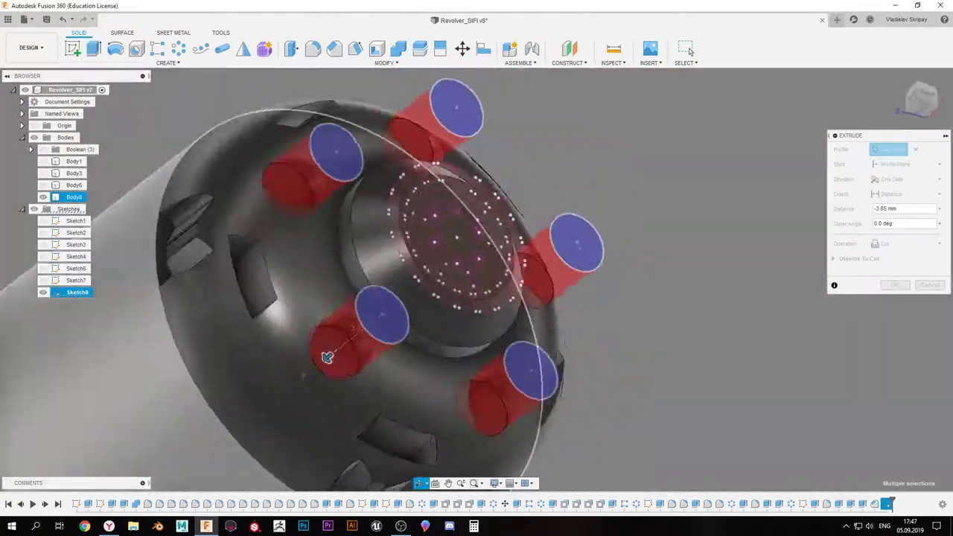
Turn the view to face the end cap and select the ring profile
drag(330, 358, 311, 359)
shift+middle_drag(312, 359, 341, 209)
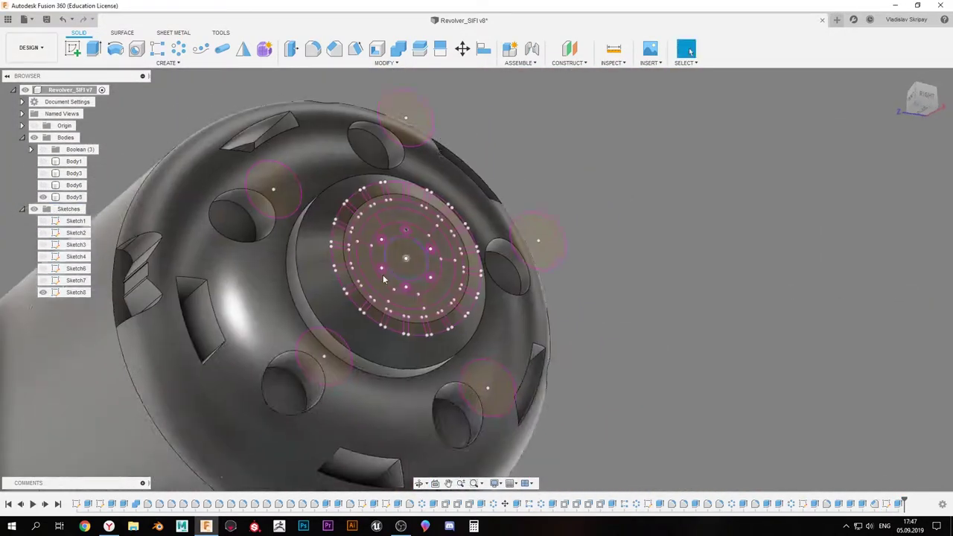
click(341, 208)
scroll(342, 181, down, 2)
click(484, 305)
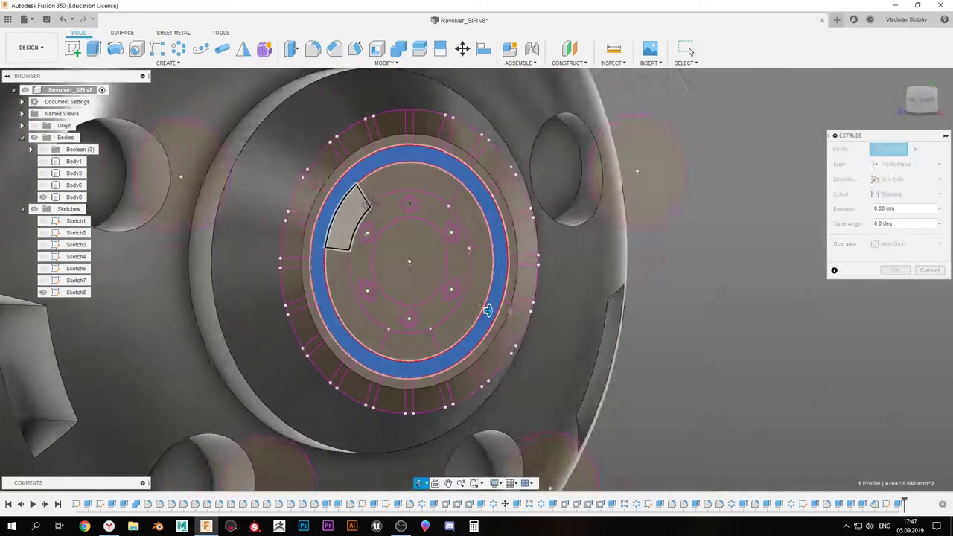
shift+middle_drag(484, 304, 557, 329)
mouse_move(110, 268)
middle_down()
mouse_move(393, 265)
mouse_move(469, 356)
mouse_move(419, 206)
mouse_move(494, 202)
mouse_move(446, 178)
middle_up()
Select four fin slots and extrude them upward as raised fins
click(387, 173)
click(441, 158)
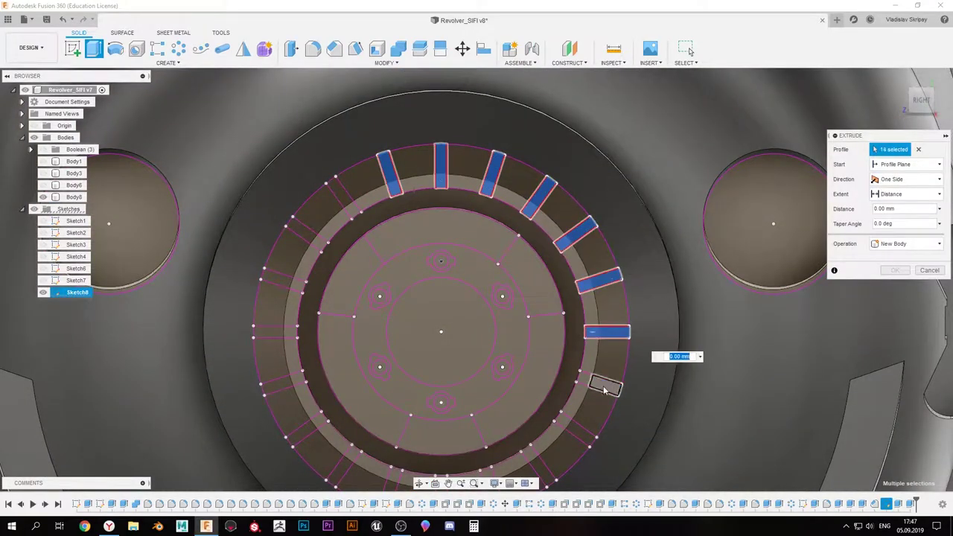
click(605, 387)
middle_drag(605, 388, 605, 296)
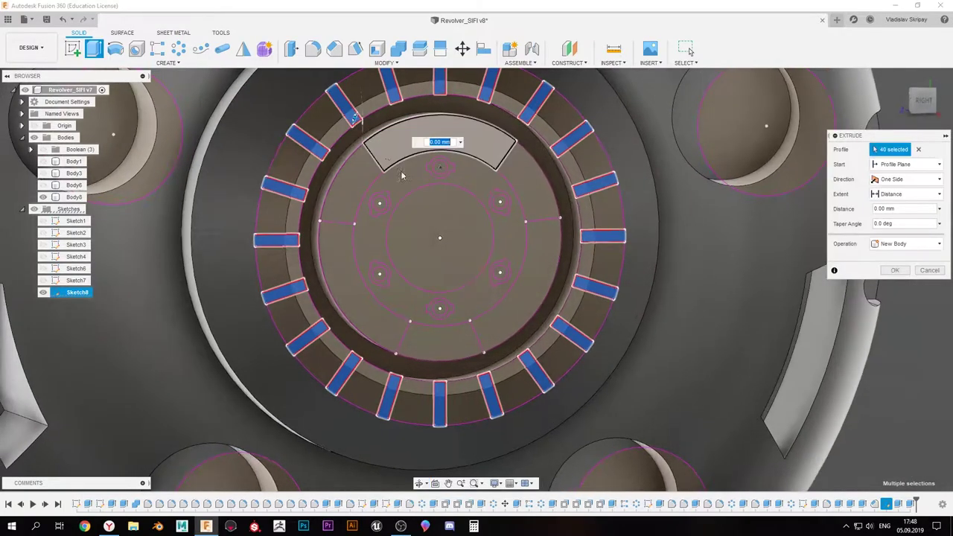
click(549, 297)
shift+middle_drag(548, 298, 379, 202)
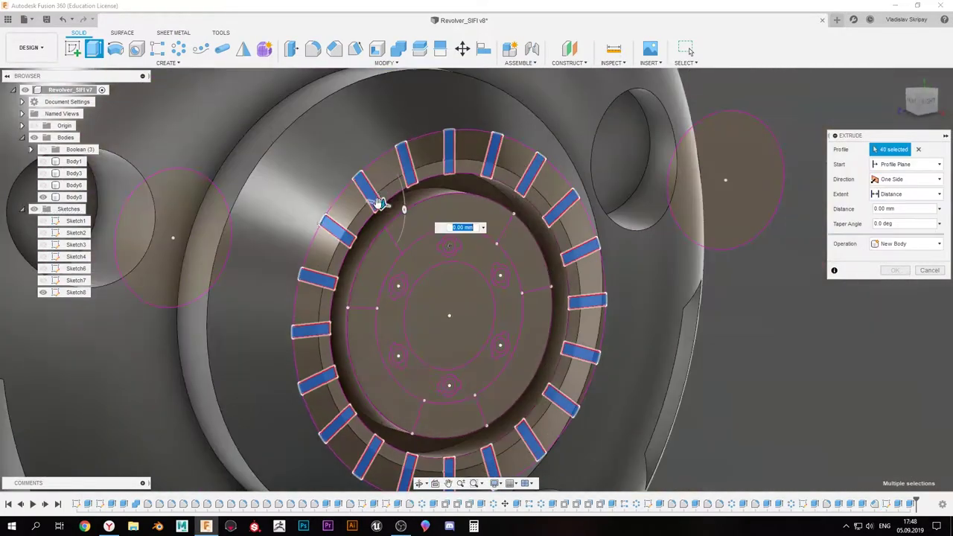
drag(380, 202, 368, 223)
mouse_move(368, 224)
shift+middle_down()
mouse_move(595, 255)
mouse_move(689, 52)
shift+middle_up()
key(Return)
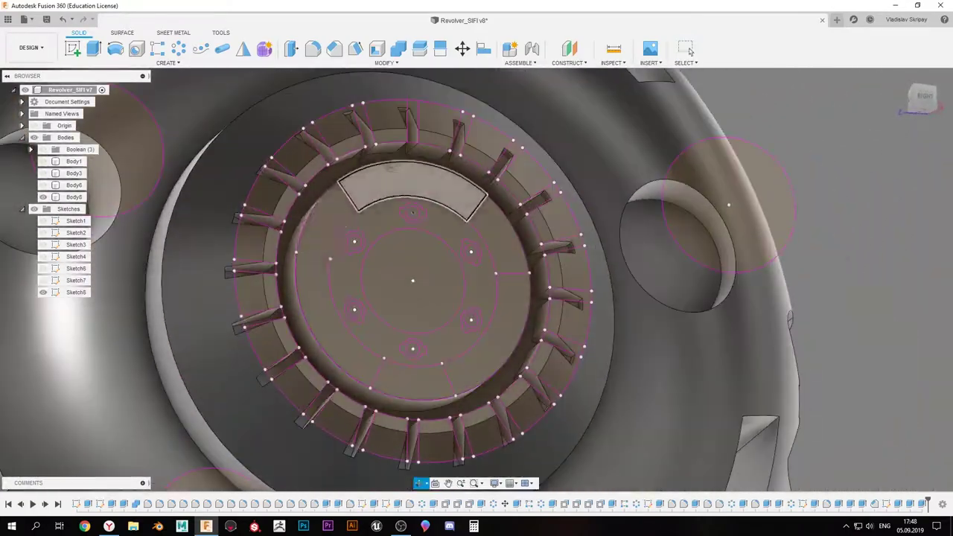
Extrude-cut two slot profiles into the cap
click(329, 223)
click(490, 223)
key(e)
key(Return)
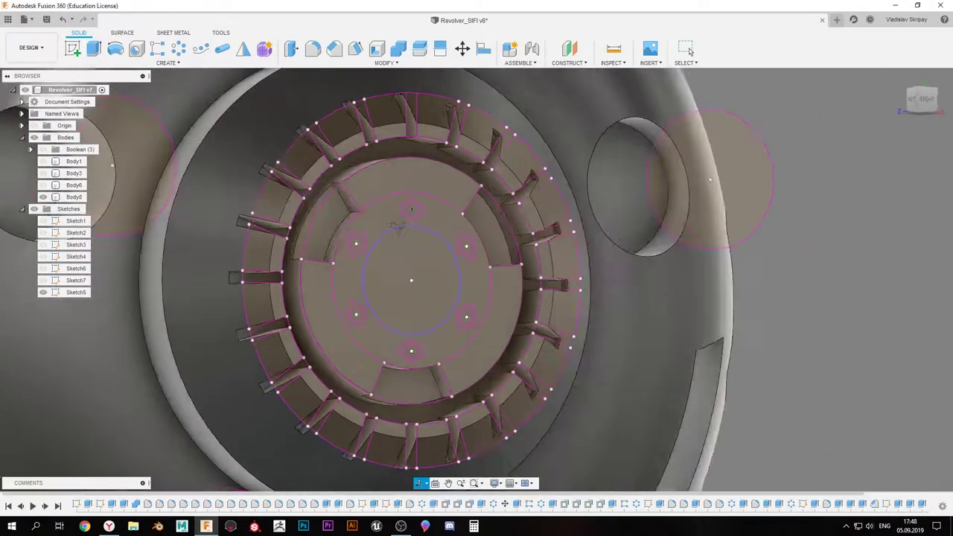
Extrude the centre profile about 0.5 mm with a -45° taper into a boss
shift+middle_drag(393, 383, 411, 259)
click(410, 259)
scroll(410, 259, up, 2)
key(e)
drag(436, 276, 458, 272)
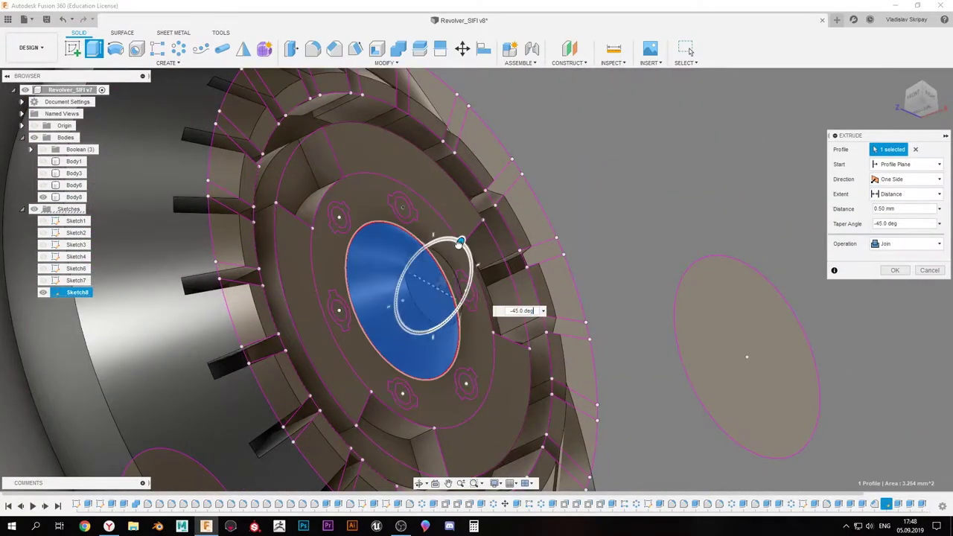
shift+middle_drag(457, 272, 440, 272)
key(Return)
Select the six tabbed ring profiles for an extrusion, then cancel it
key(e)
click(340, 230)
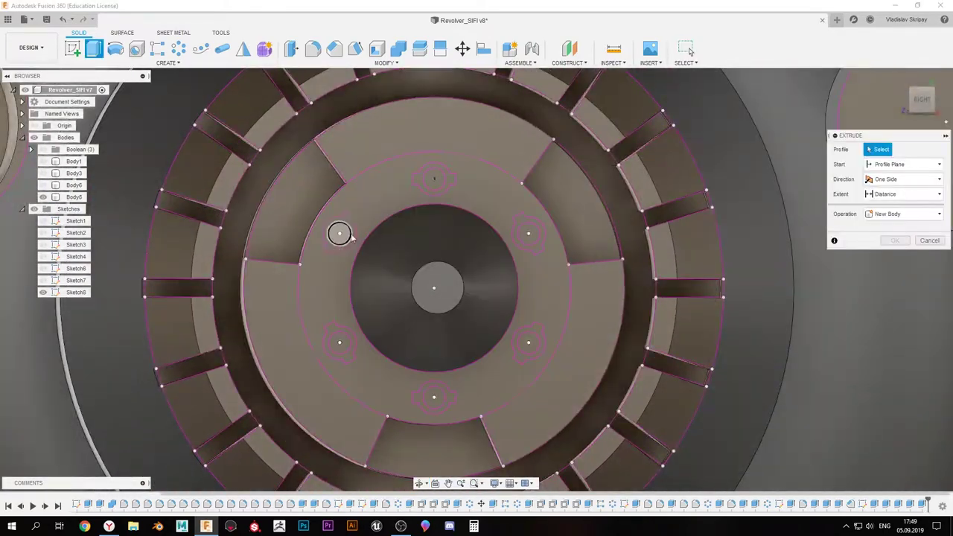
click(434, 179)
click(528, 233)
click(528, 343)
click(434, 397)
click(339, 343)
shift+middle_drag(340, 343, 284, 224)
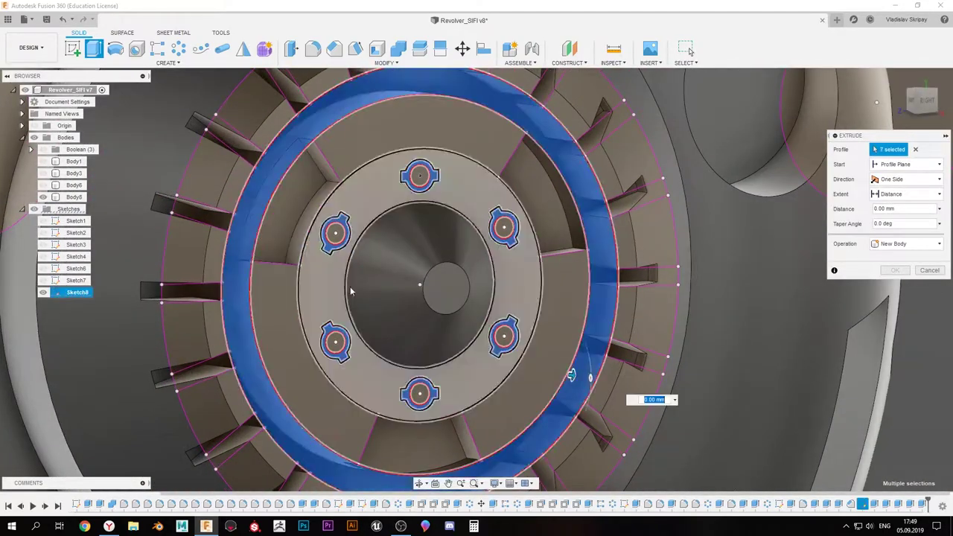
key(Escape)
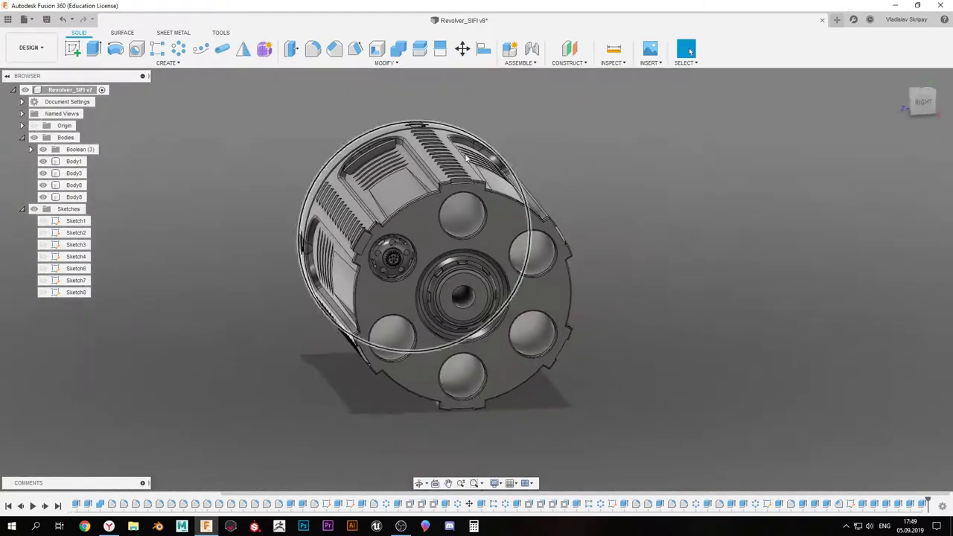
Sketch an offset circle on the end face and extrude-cut the outer ring
click(466, 157)
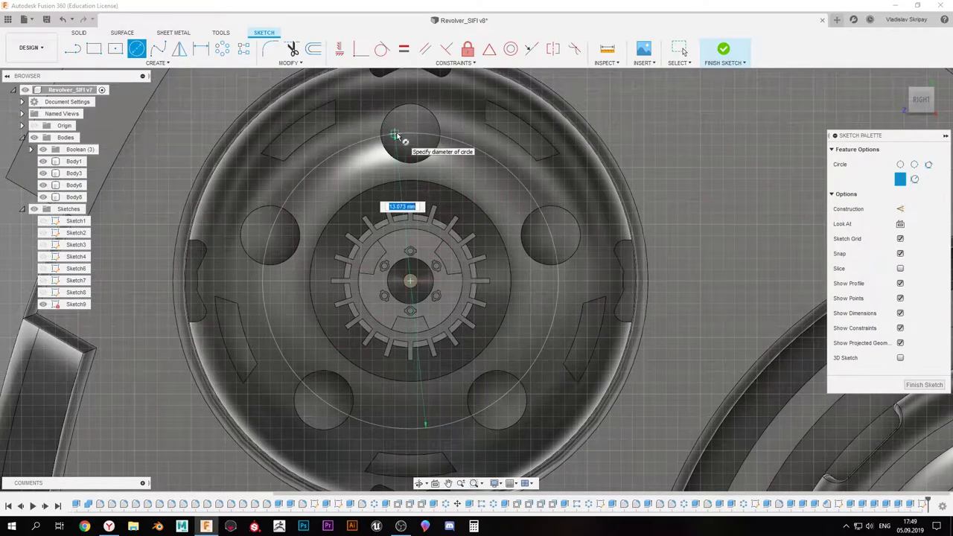
key(Return)
click(723, 52)
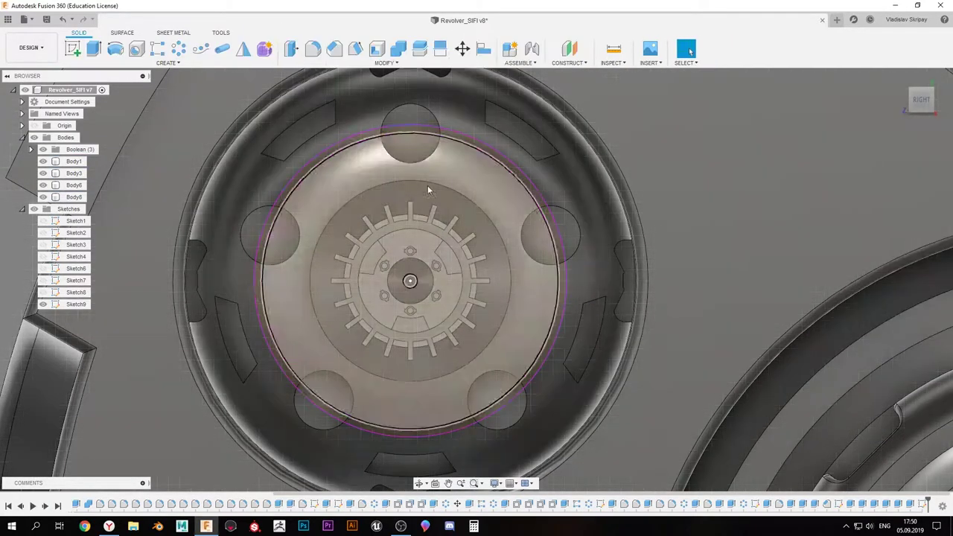
click(510, 238)
key(e)
click(894, 285)
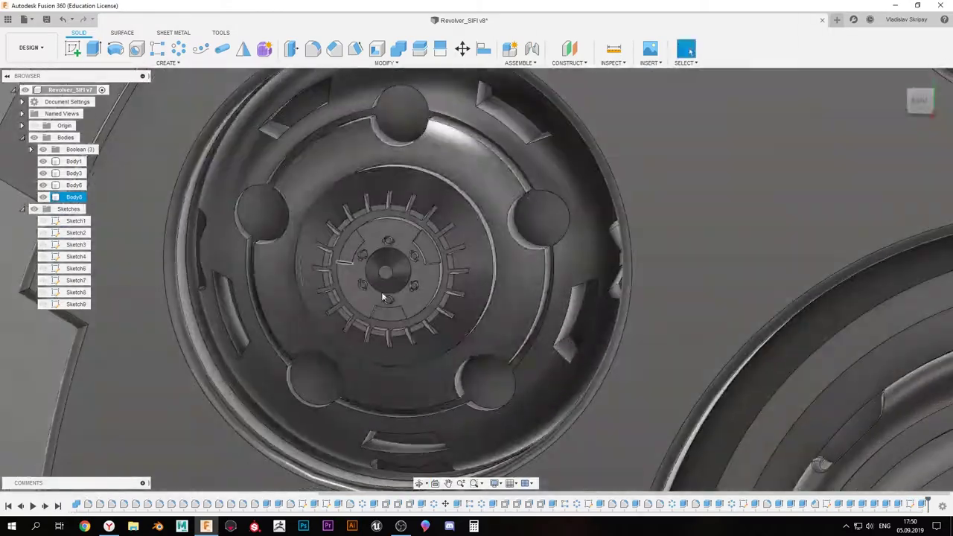
Sketch an offset circle on the chamber hole face, extrude it, and fillet its circular face
shift+middle_drag(382, 298, 417, 253)
key(o)
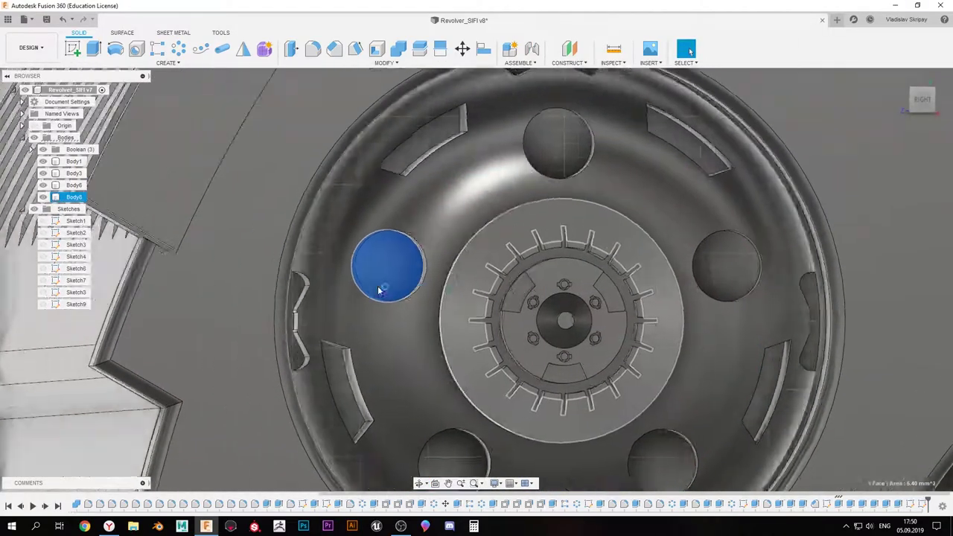
key(Return)
key(e)
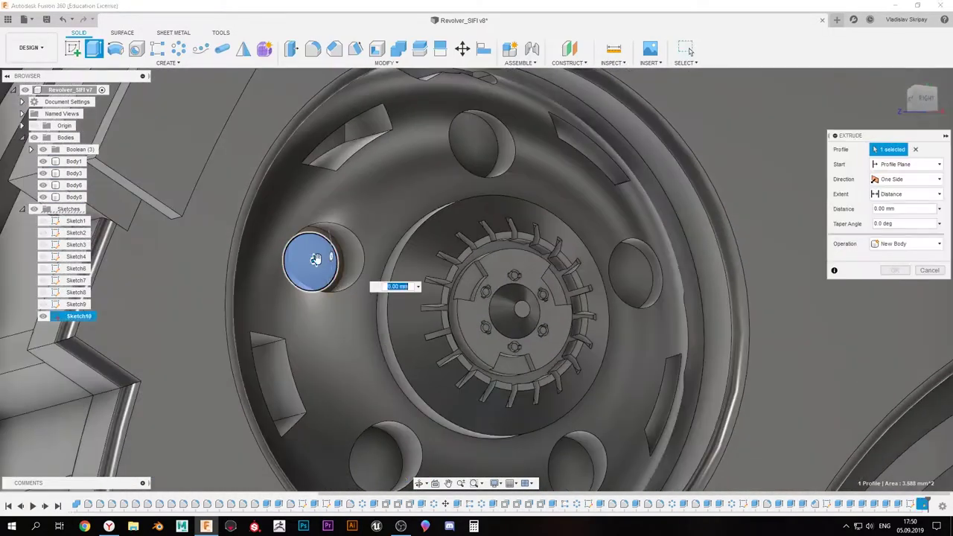
scroll(313, 260, up, 3)
shift+middle_drag(334, 255, 420, 298)
key(Return)
key(f)
click(325, 262)
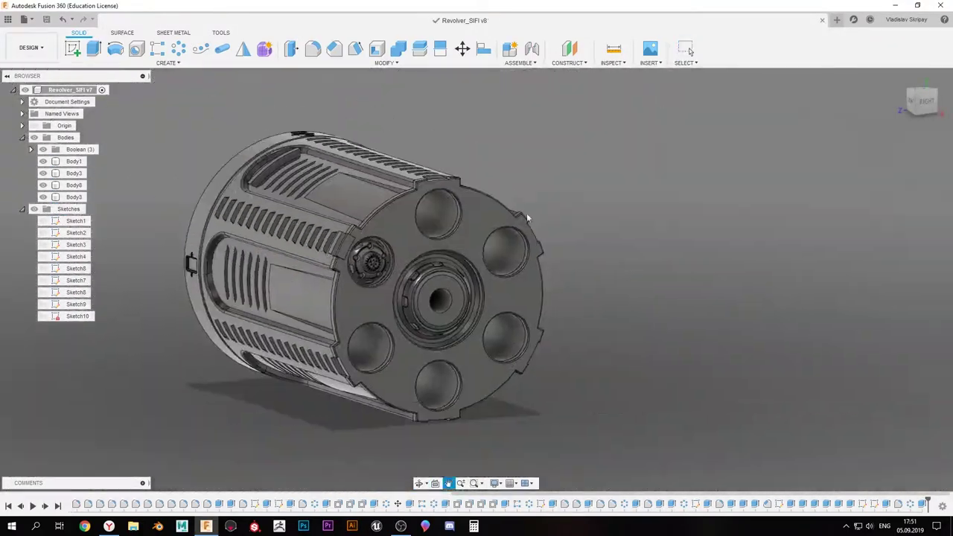
Circular-pattern the end cap body as six copies around the cylinder
click(904, 176)
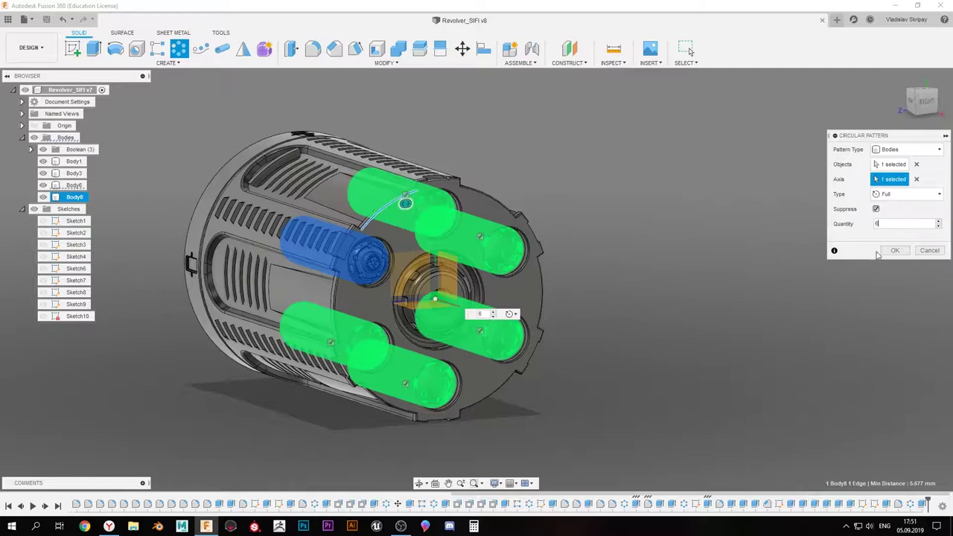
click(893, 250)
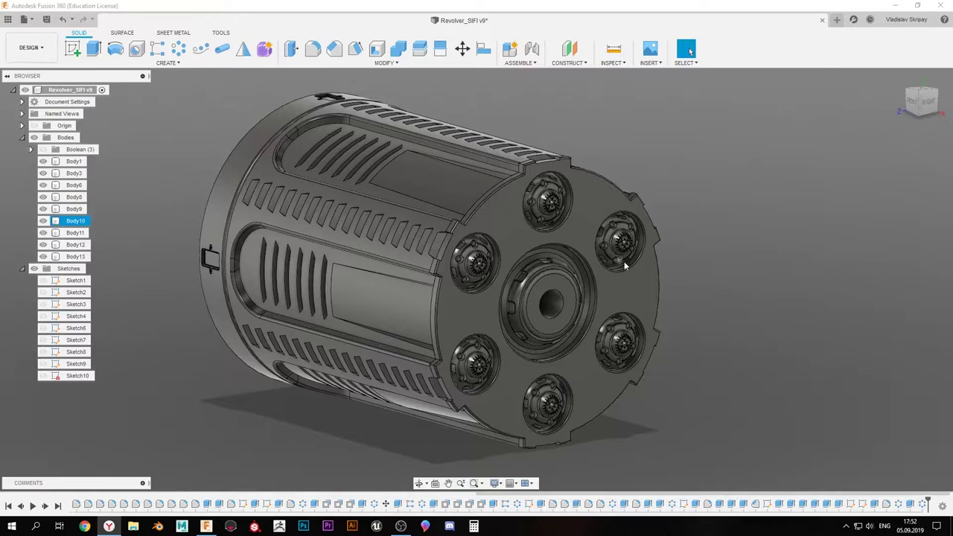
shift+middle_drag(624, 261, 655, 317)
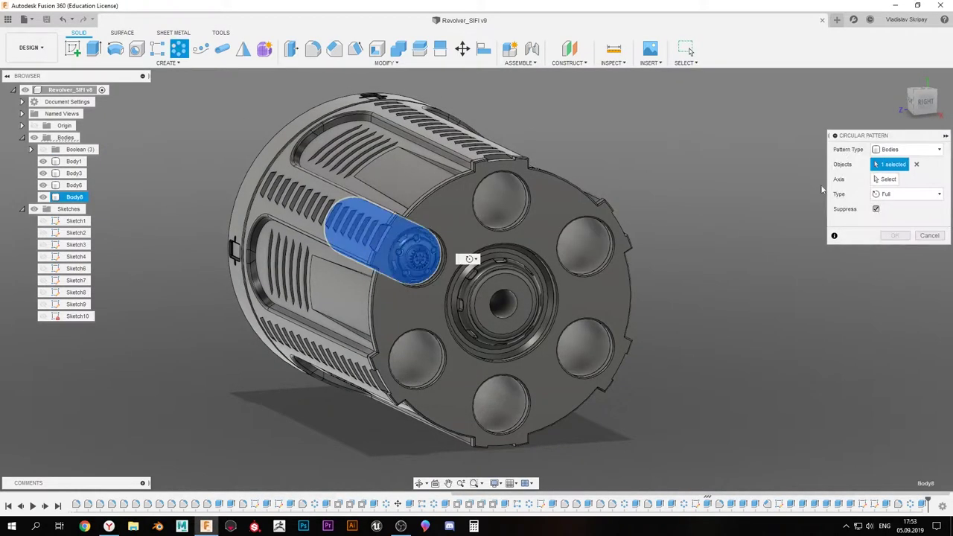
key(Return)
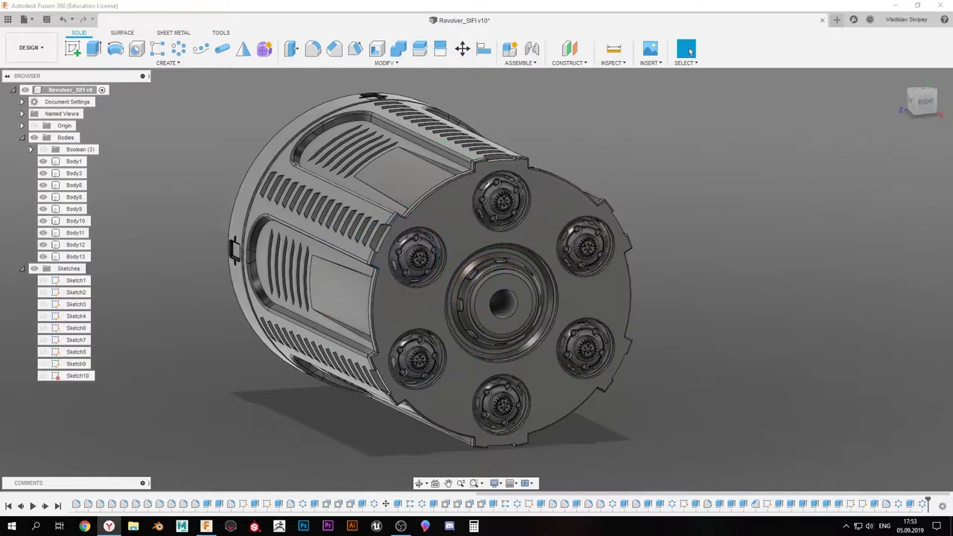
View the cylinder from the front and undo the chamber-cap pattern
shift+middle_drag(704, 224, 695, 230)
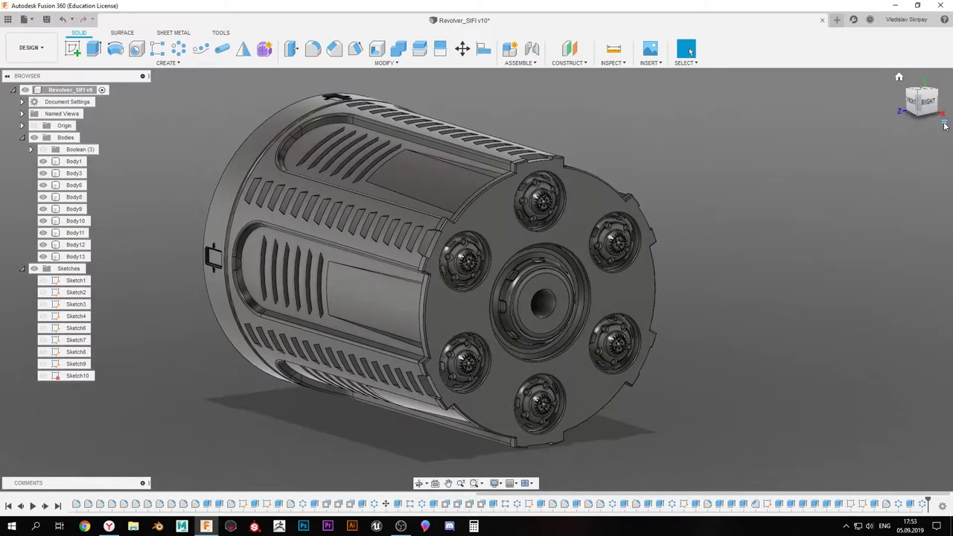
click(878, 124)
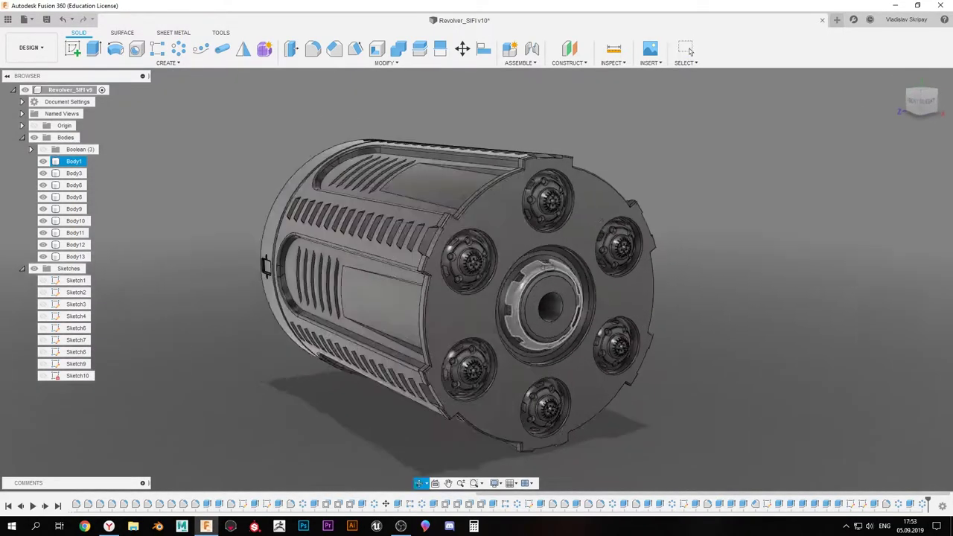
key(ctrl+z)
scroll(487, 161, down, 5)
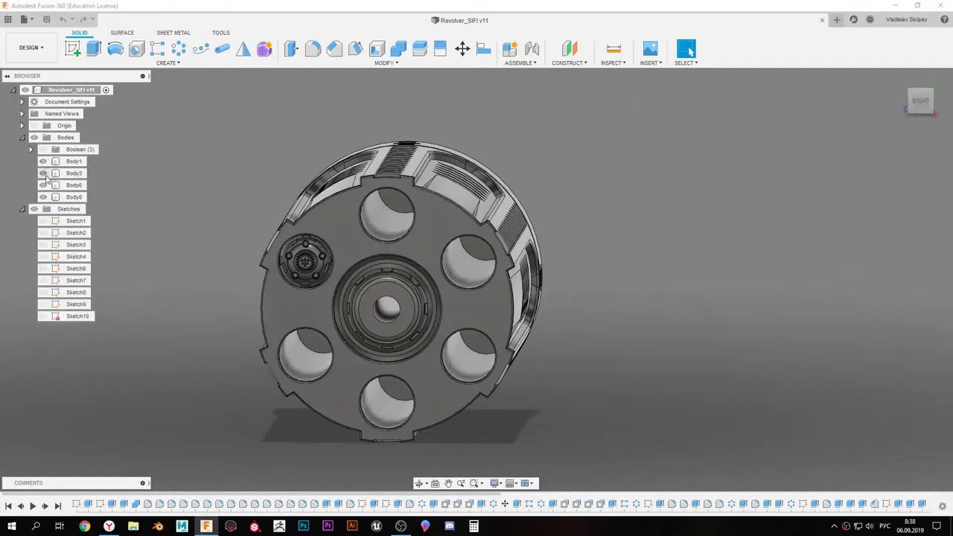
Hide the other bodies and split the long cylinder in two with a sketched line
click(43, 173)
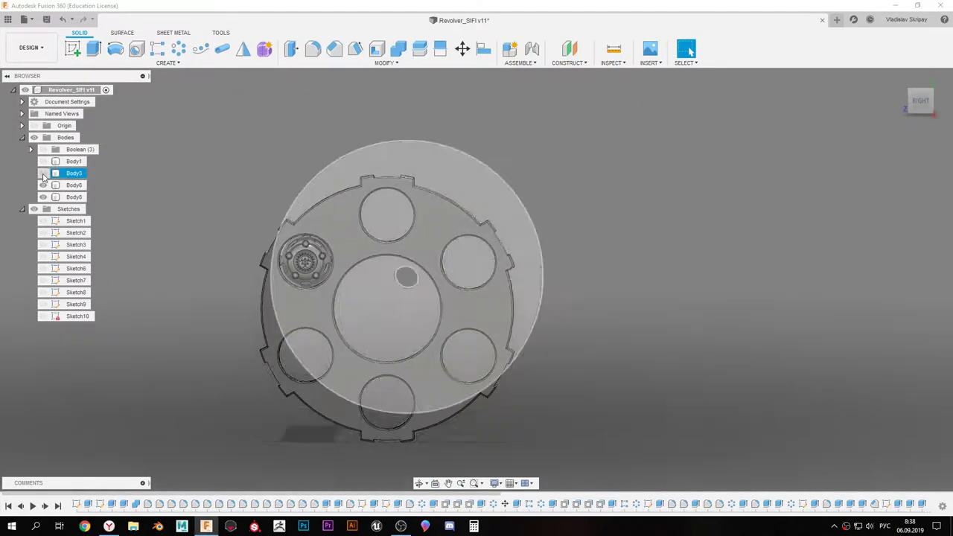
click(74, 196)
shift+middle_drag(372, 268, 469, 255)
click(72, 48)
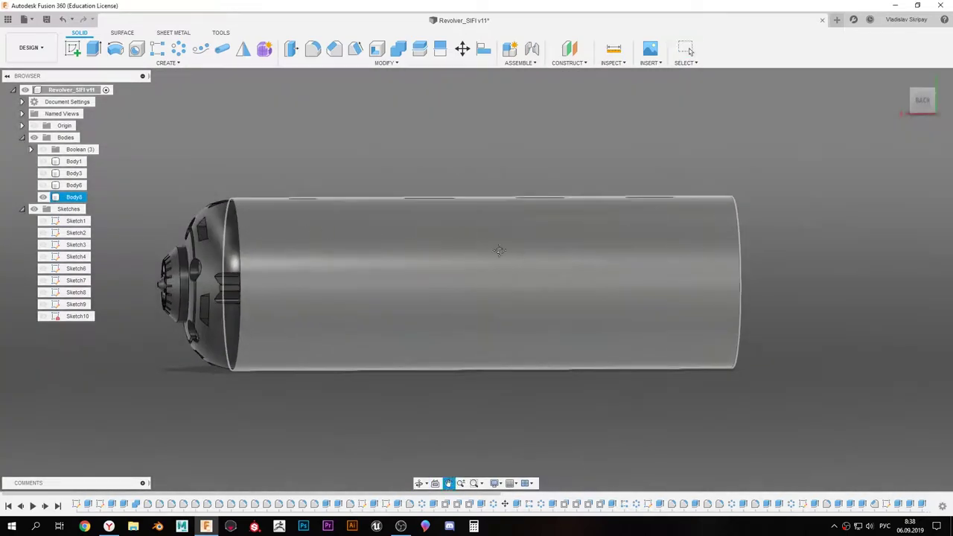
click(361, 249)
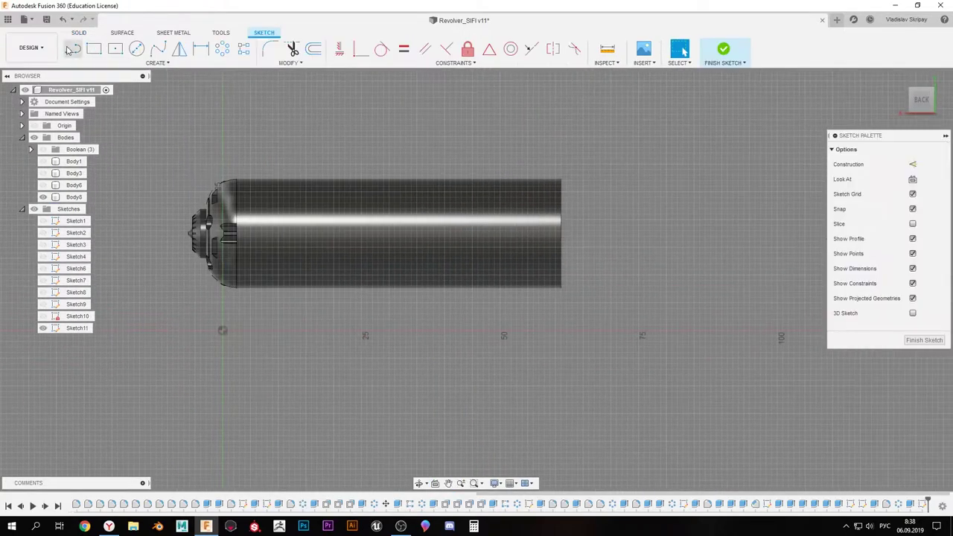
click(364, 333)
click(723, 48)
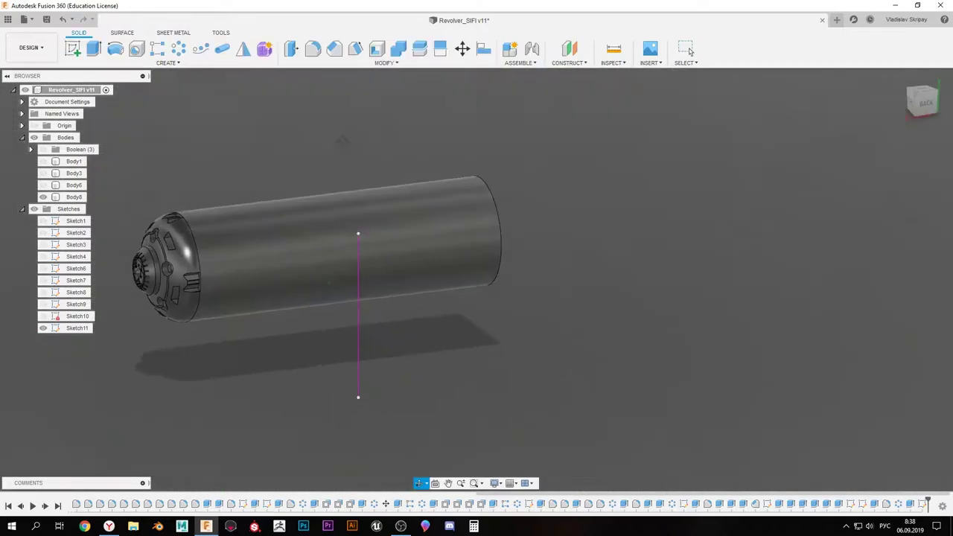
click(326, 242)
click(355, 313)
key(Return)
Pick the cylinder's end edge for a fillet, then cancel it
shift+middle_drag(332, 145, 457, 212)
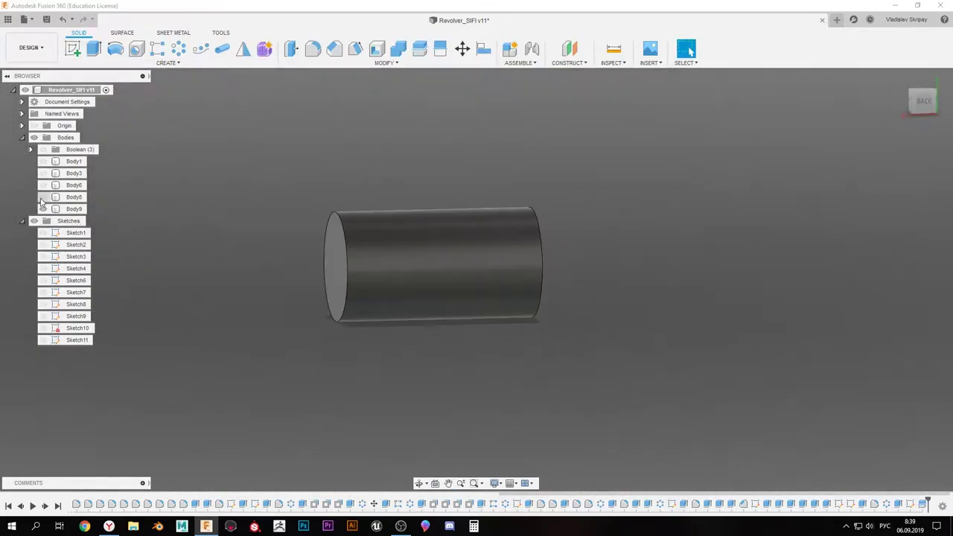
scroll(362, 206, up, 5)
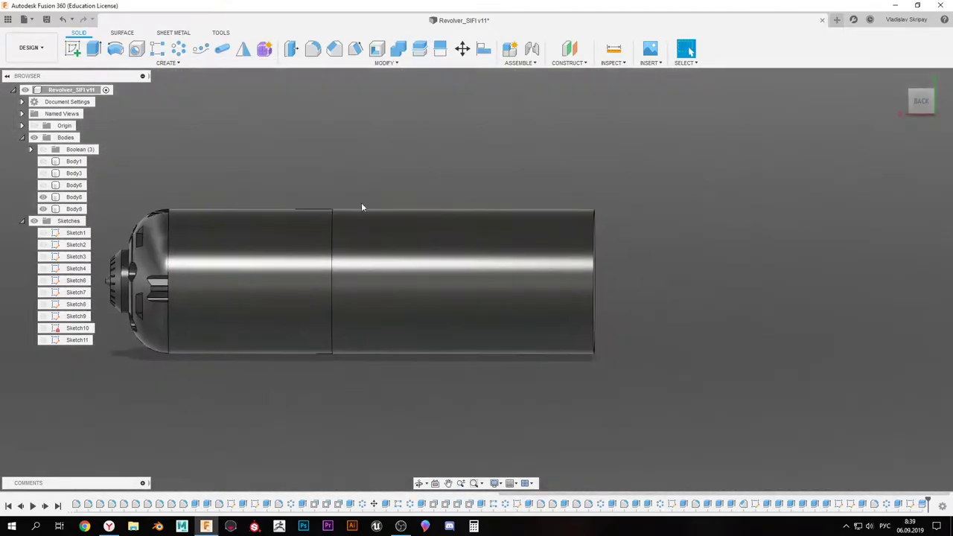
shift+middle_drag(362, 206, 319, 238)
click(316, 287)
key(f)
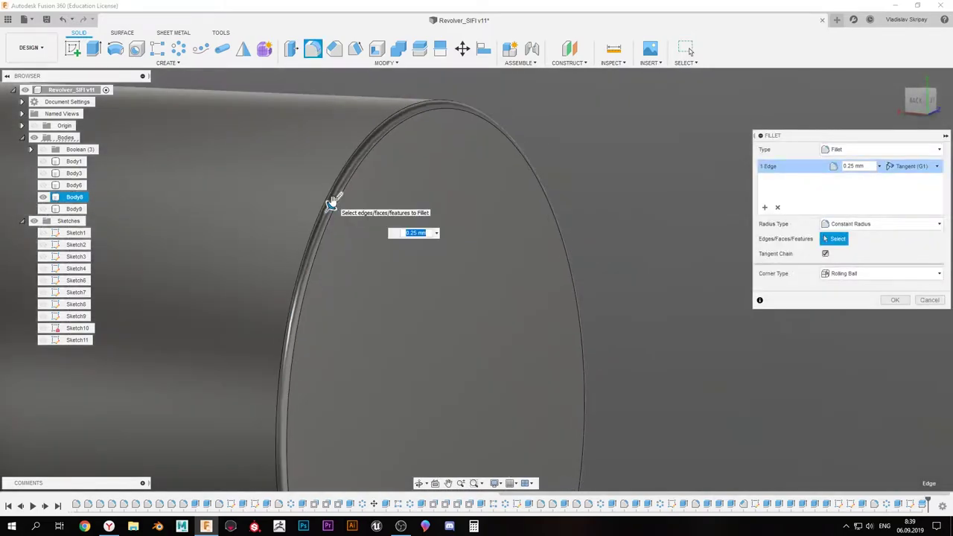
key(Escape)
scroll(349, 164, down, 5)
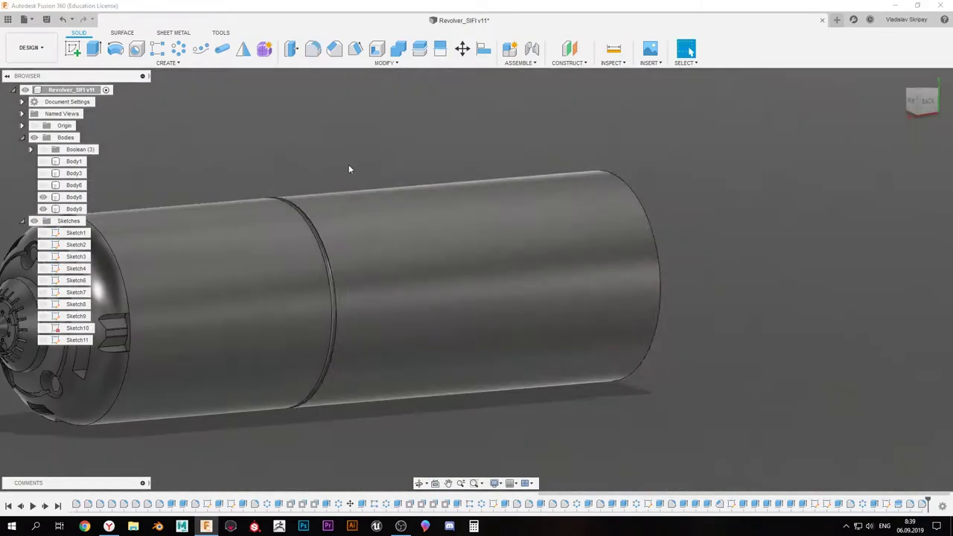
scroll(521, 193, down, 5)
scroll(312, 139, up, 3)
scroll(334, 97, up, 2)
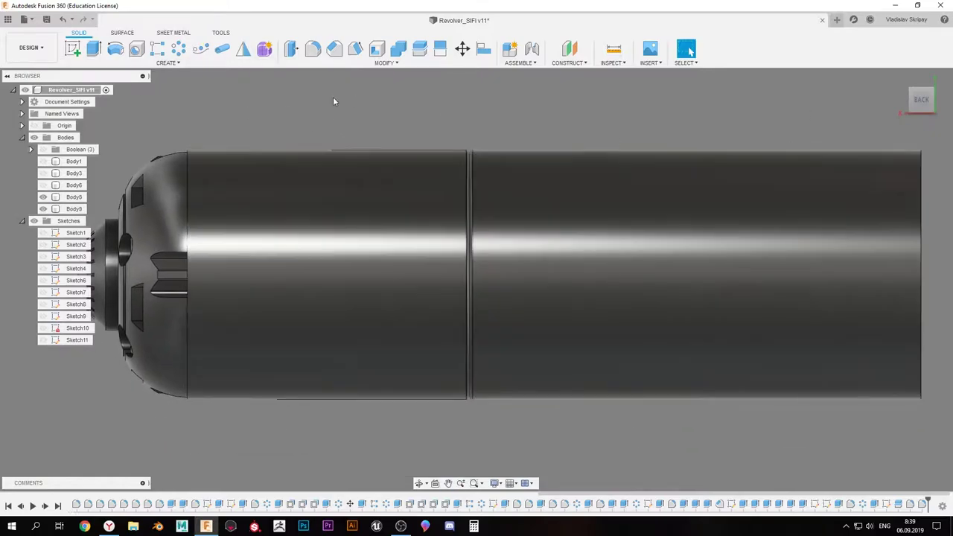
Sketch a small circle on the cylinder's end face and position it near the rim
shift+middle_drag(335, 97, 878, 104)
click(921, 100)
drag(726, 484, 691, 436)
key(c)
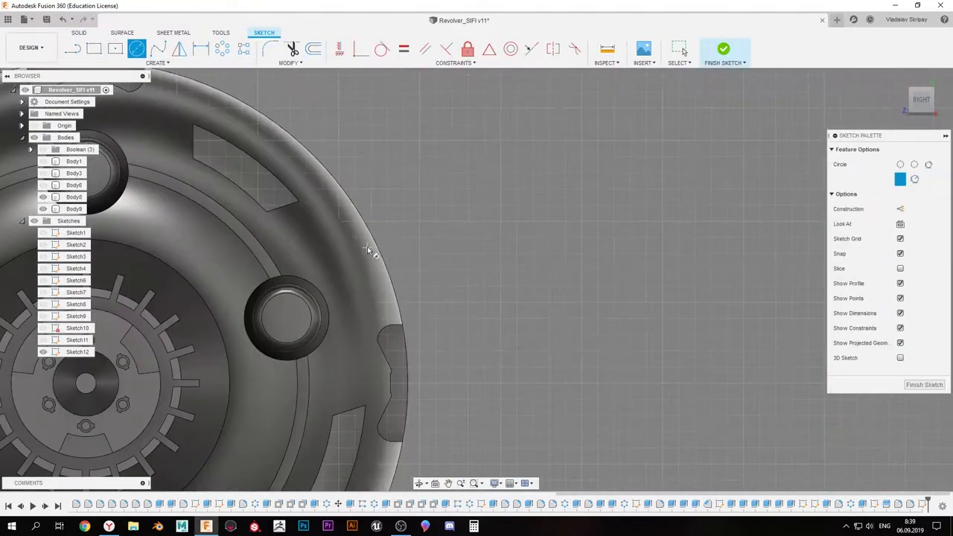
click(372, 222)
scroll(338, 221, up, 3)
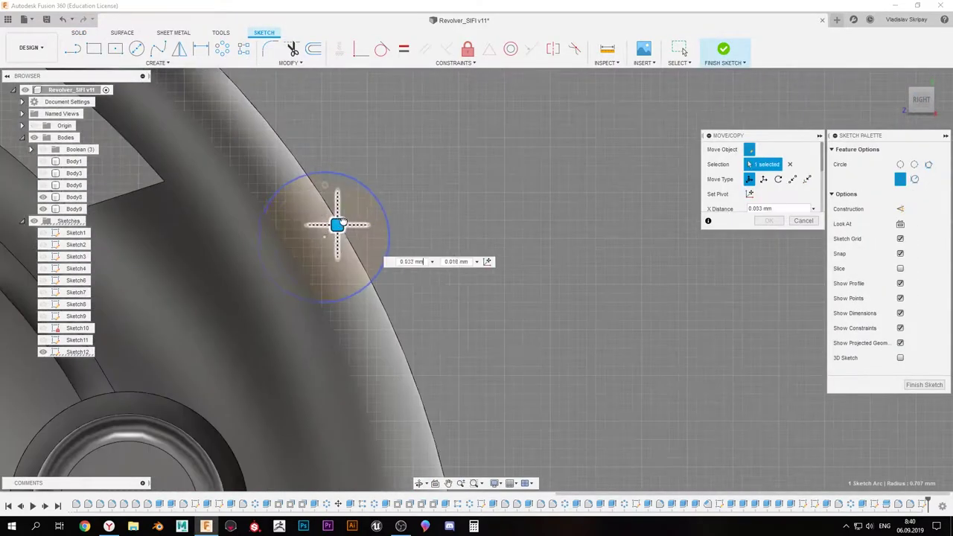
scroll(357, 216, down, 2)
scroll(376, 230, down, 1)
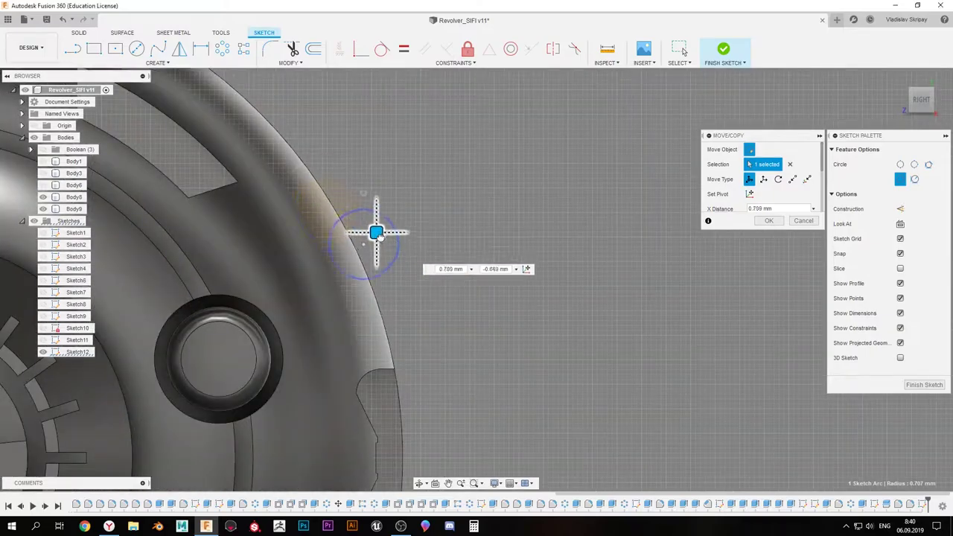
click(768, 220)
scroll(538, 248, down, 5)
shift+middle_drag(538, 248, 344, 297)
Extrude-cut the circle in two directions to form a lengthwise slot along the barrel
key(e)
scroll(491, 171, up, 2)
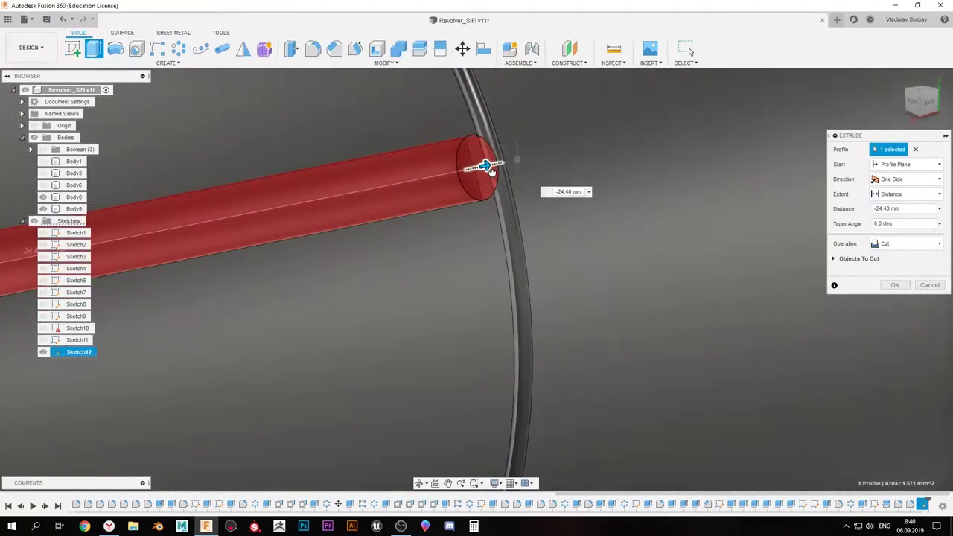
shift+middle_drag(450, 181, 410, 219)
drag(410, 219, 227, 239)
scroll(194, 245, up, 3)
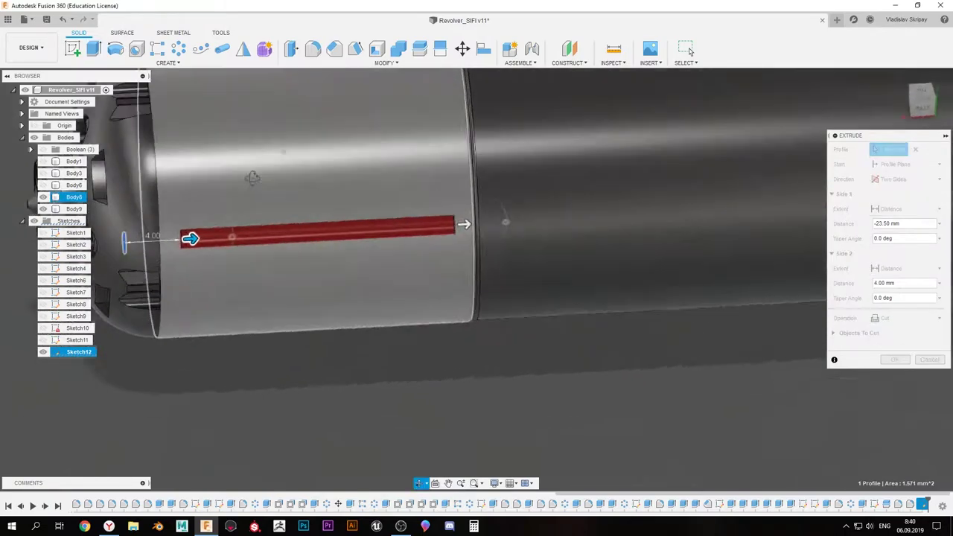
scroll(179, 302, up, 2)
scroll(313, 217, down, 4)
shift+middle_drag(313, 217, 897, 372)
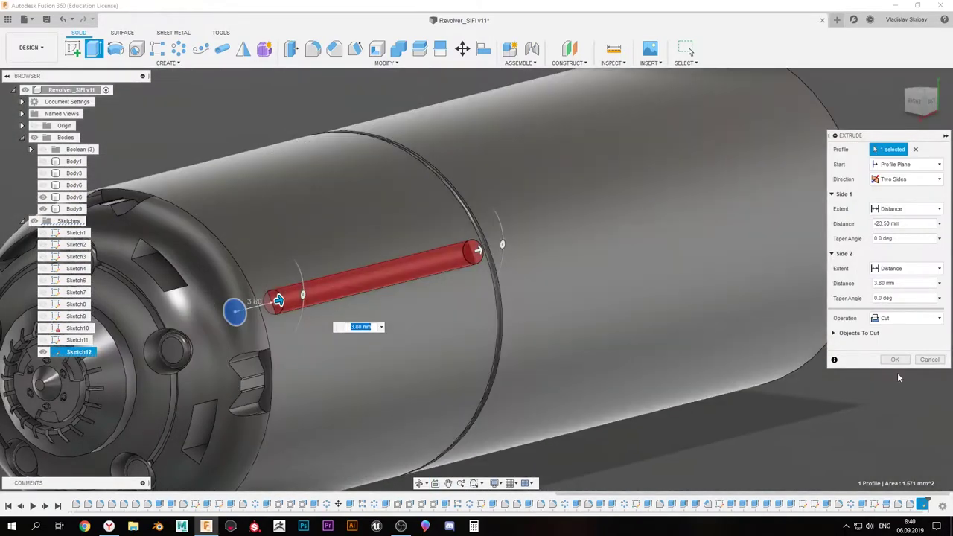
click(895, 360)
Circular-pattern the slot 30 times around the cylinder, then start a sketch on the back plane
scroll(327, 211, up, 3)
shift+middle_drag(326, 211, 314, 58)
click(179, 48)
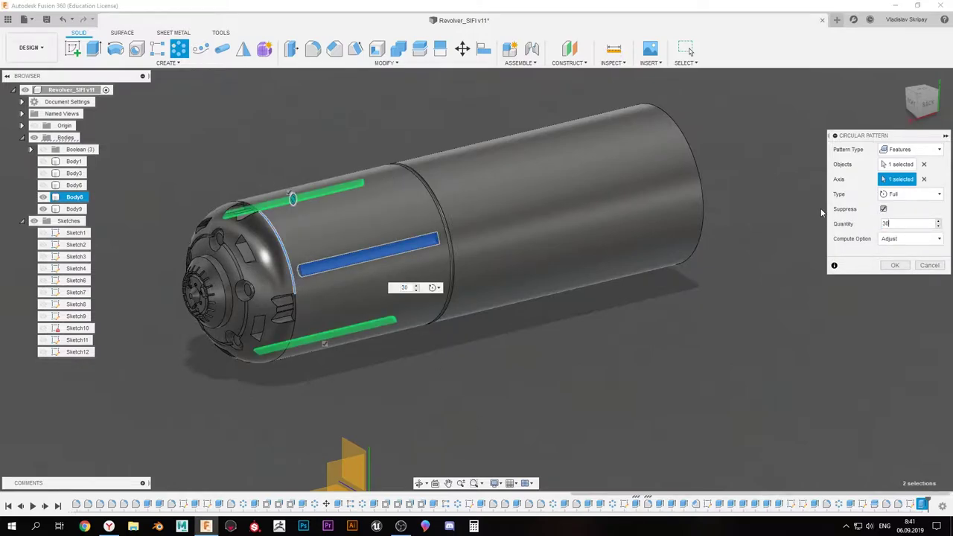
key(Return)
scroll(413, 150, down, 3)
shift+middle_drag(413, 150, 330, 201)
scroll(330, 202, up, 3)
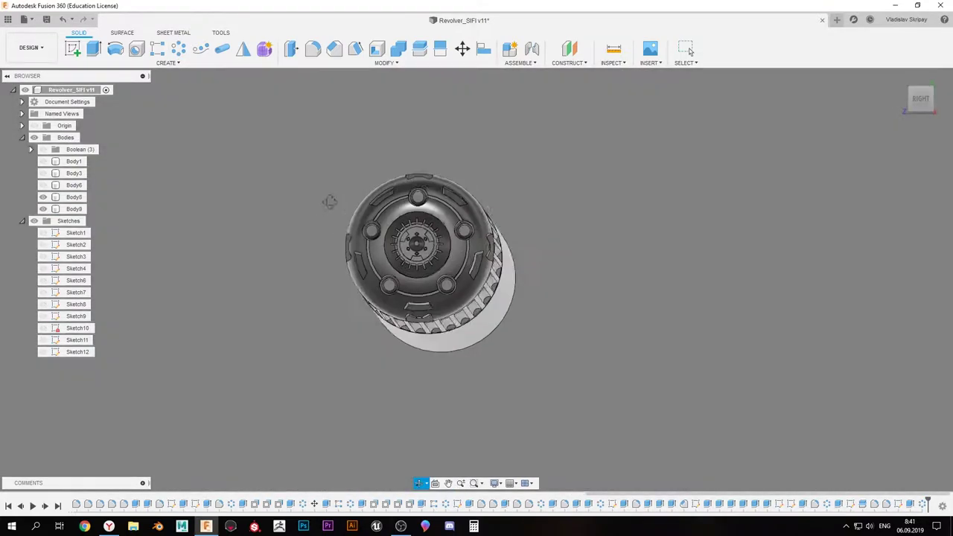
click(72, 49)
click(428, 231)
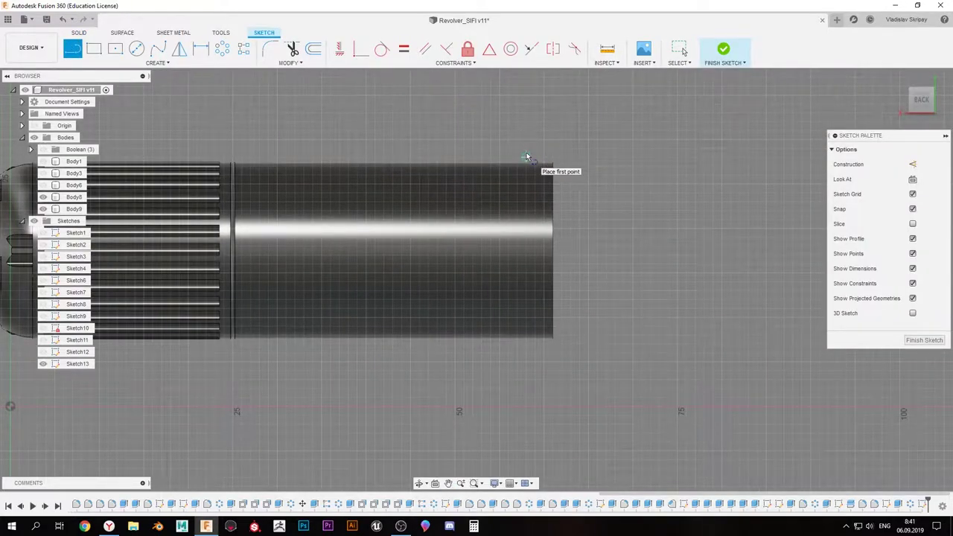
Undo the unused sketch and start Offset Face (Q) on the barrel's end face
key(ctrl+z)
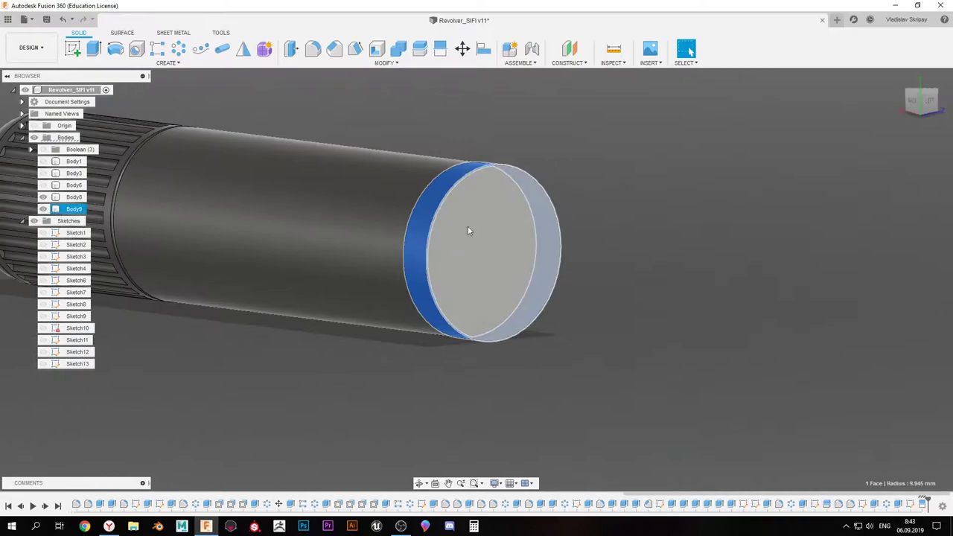
key(q)
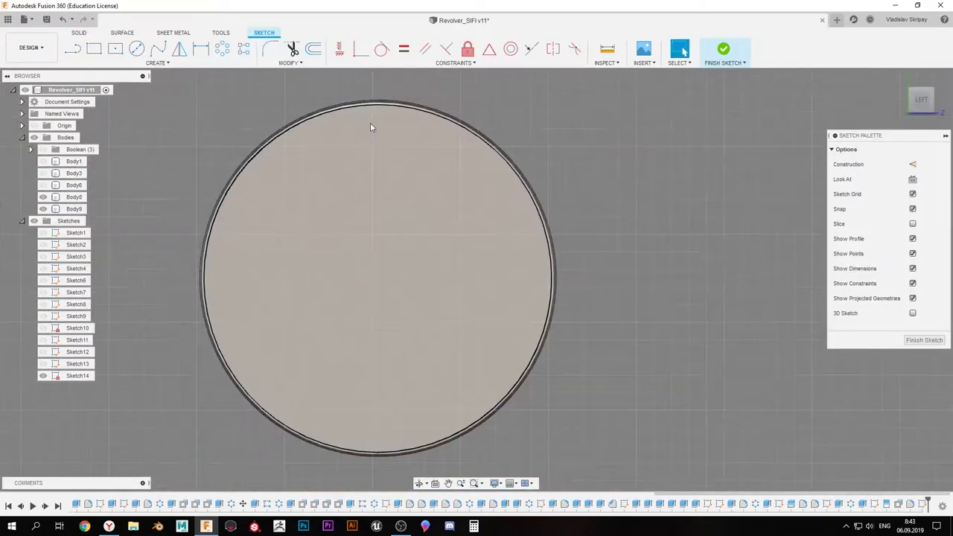
Sketch and trim a tapered tab on the end face, then pattern it 3 times
key(c)
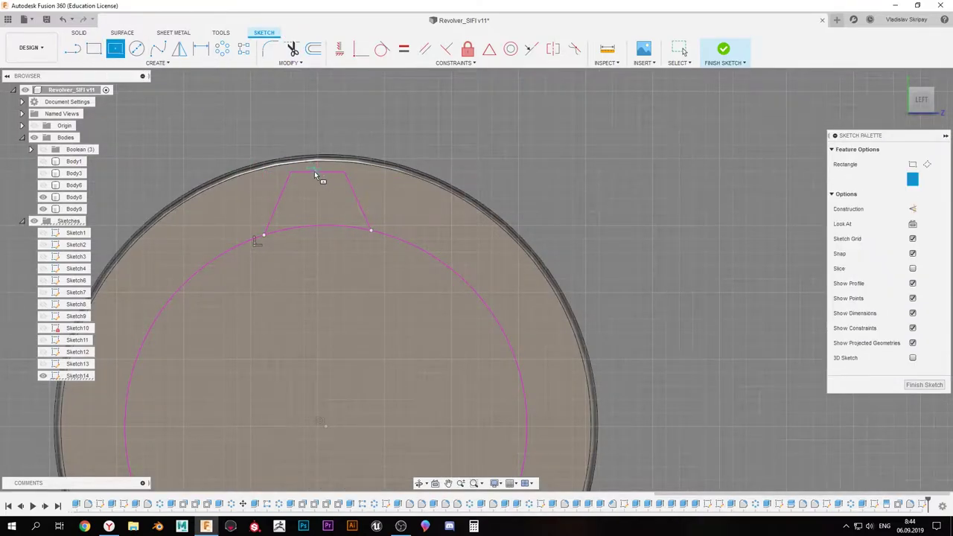
click(314, 175)
scroll(336, 177, up, 5)
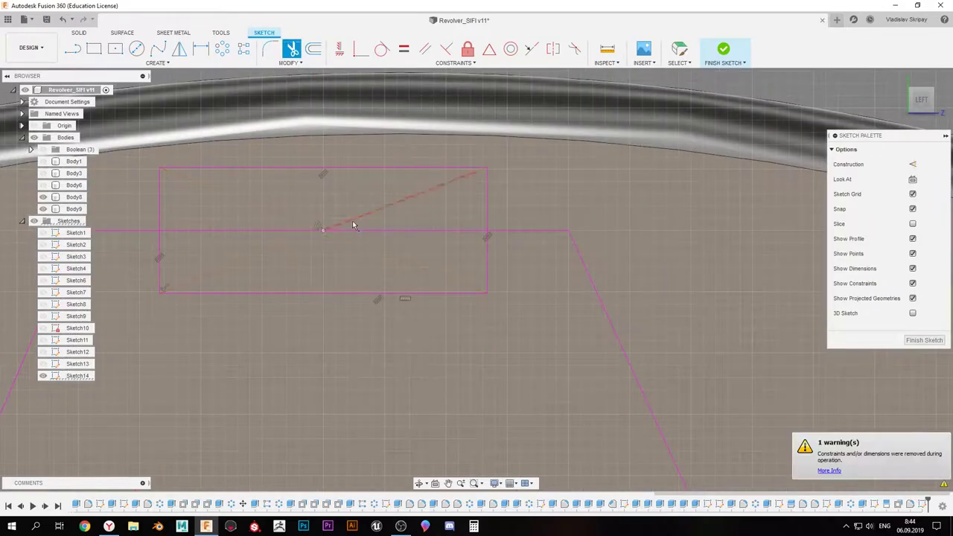
click(316, 242)
key(t)
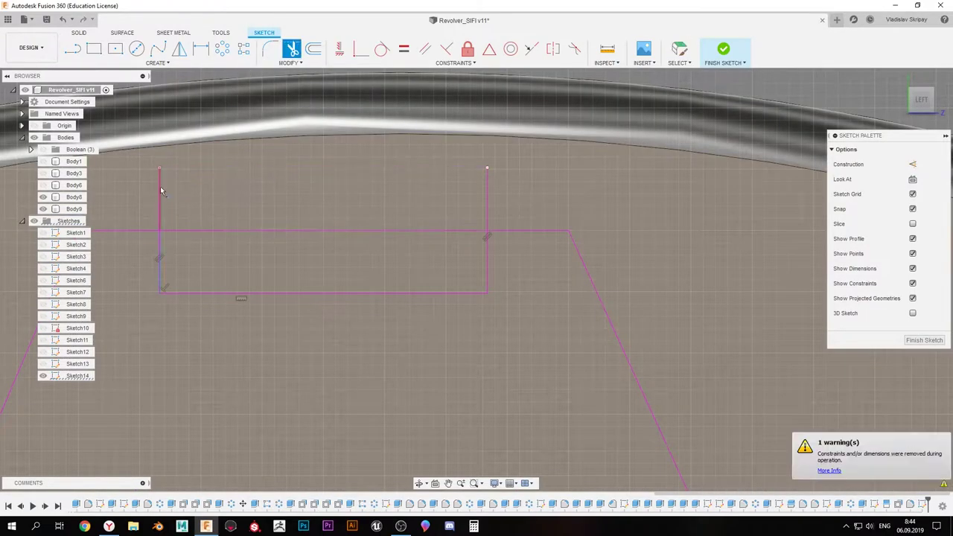
scroll(403, 232, down, 3)
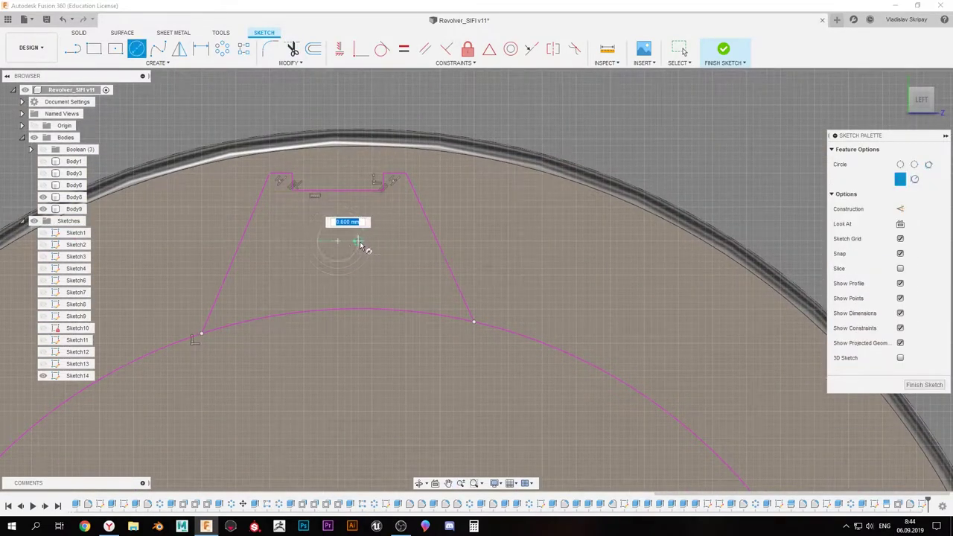
scroll(359, 245, down, 5)
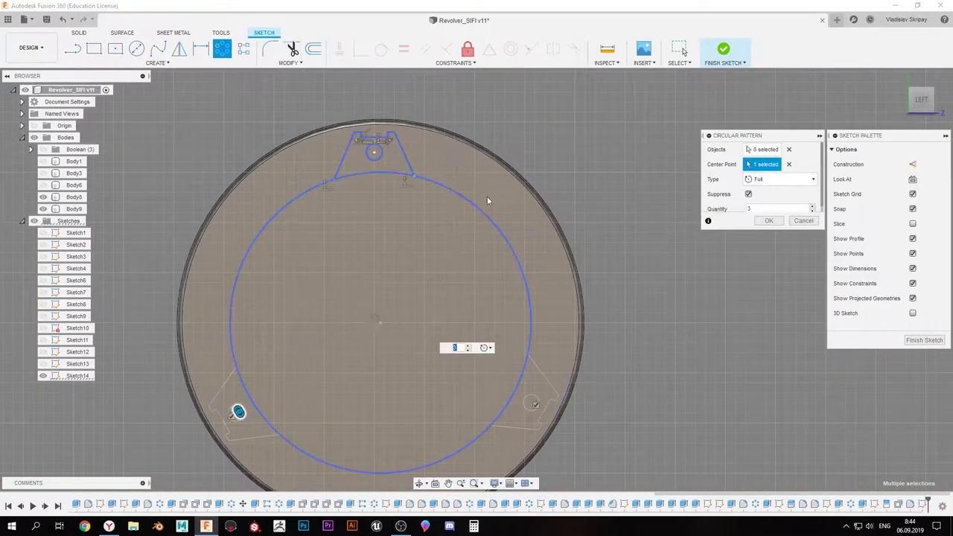
key(Return)
Select the plate profile and the tab profiles for extrusion
shift+middle_drag(285, 178, 325, 230)
click(175, 401)
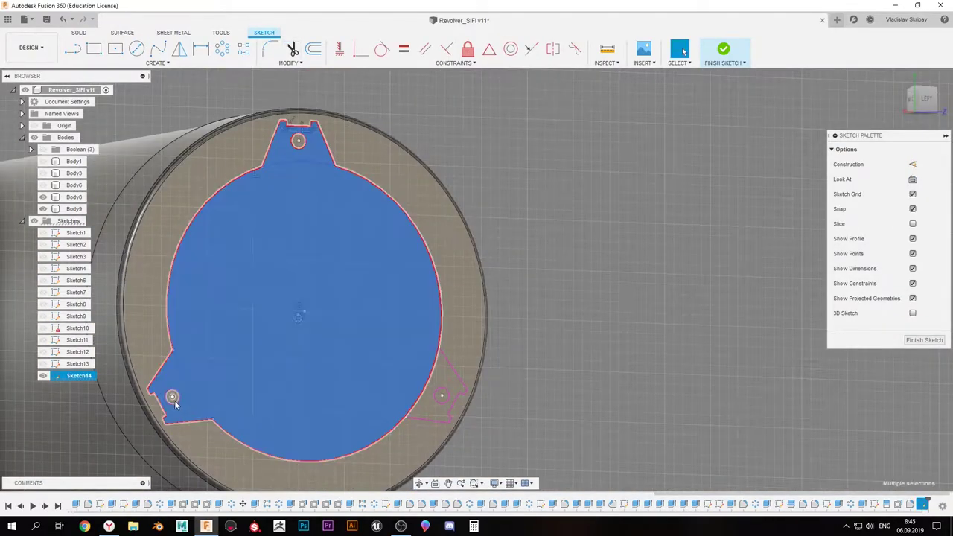
click(442, 395)
Extrude the three-tab plate -0.50 mm and fillet the three pin faces 0.40 mm
key(e)
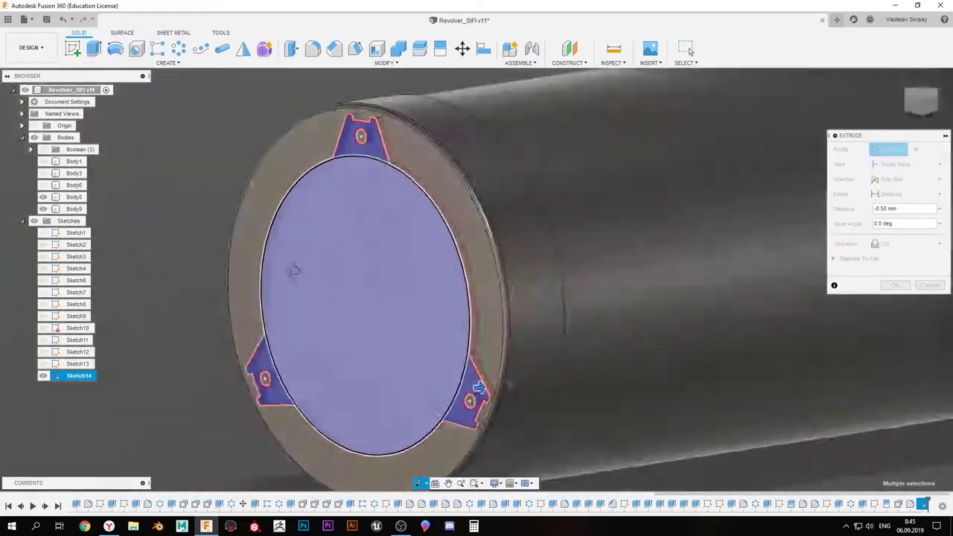
key(Return)
click(350, 149)
click(213, 395)
click(514, 385)
key(f)
scroll(387, 268, up, 5)
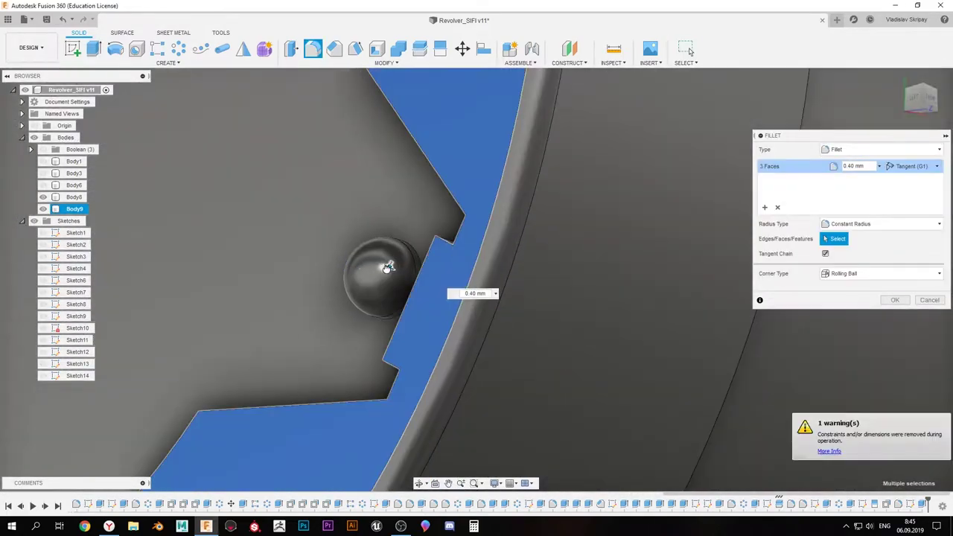
scroll(388, 265, down, 5)
key(Return)
Sketch a centre circle on the plate and extrude it 1.00 mm as a raised disc
shift+middle_drag(387, 265, 447, 298)
key(c)
click(573, 320)
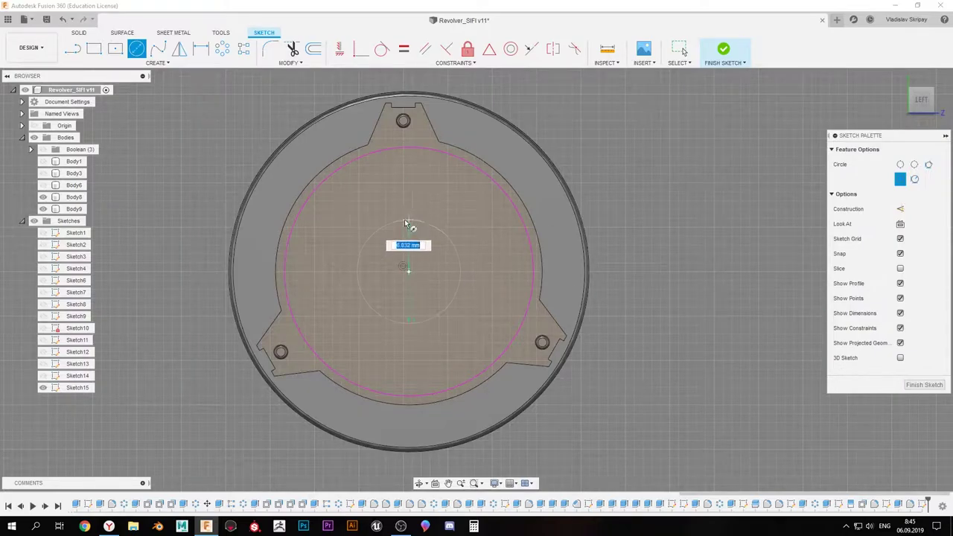
click(404, 219)
click(462, 254)
key(e)
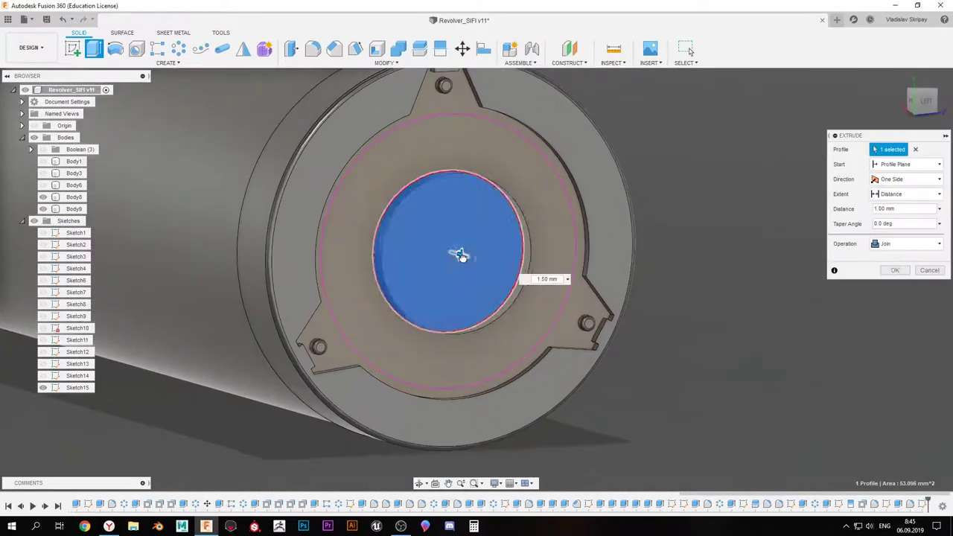
click(911, 106)
Select the outer ring profile and start an extrude, adjusting its depth and taper
key(Escape)
shift+middle_drag(417, 260, 400, 261)
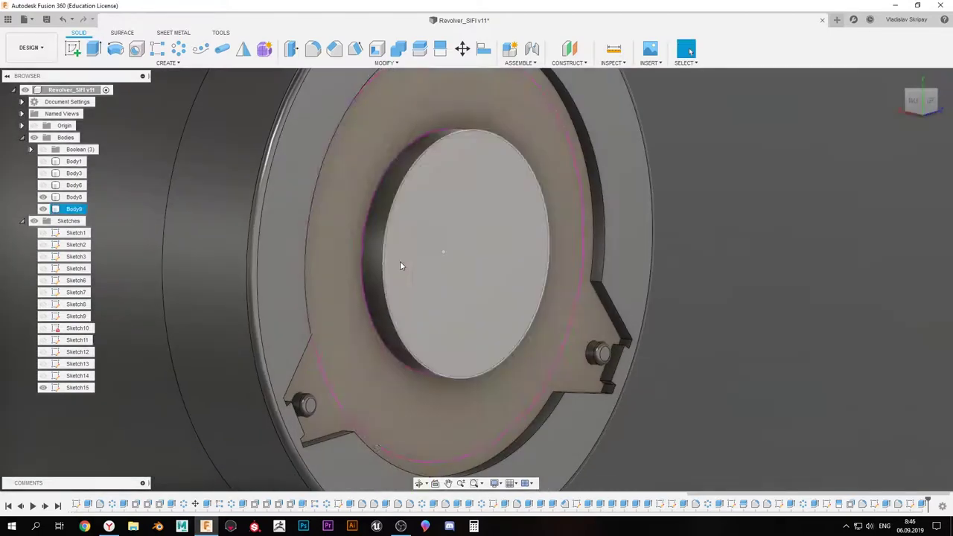
click(551, 312)
key(e)
shift+middle_drag(543, 243, 554, 293)
mouse_move(553, 294)
mouse_down()
mouse_move(581, 282)
mouse_move(571, 361)
mouse_up()
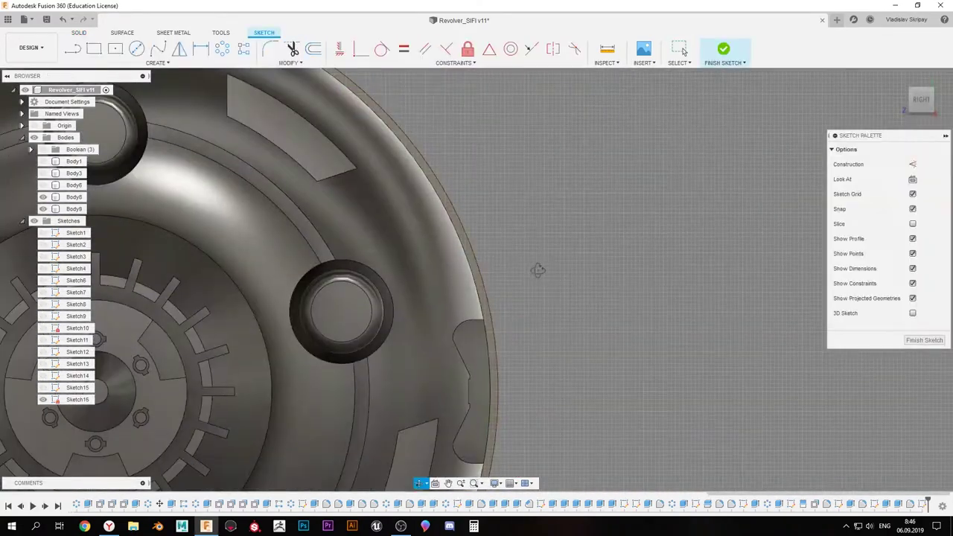
Sketch a small rectangle across the rim edge as the notch outline
middle_drag(537, 270, 493, 208)
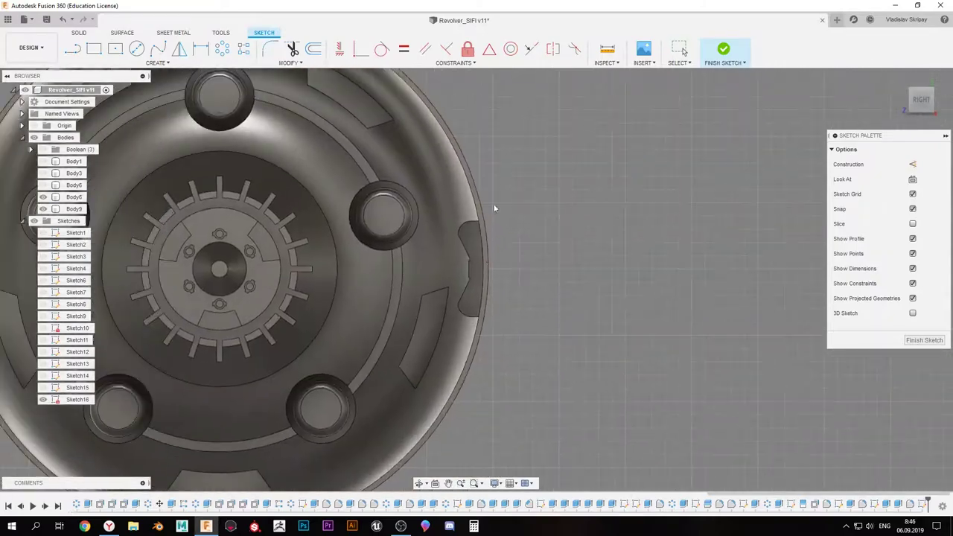
scroll(493, 246, up, 5)
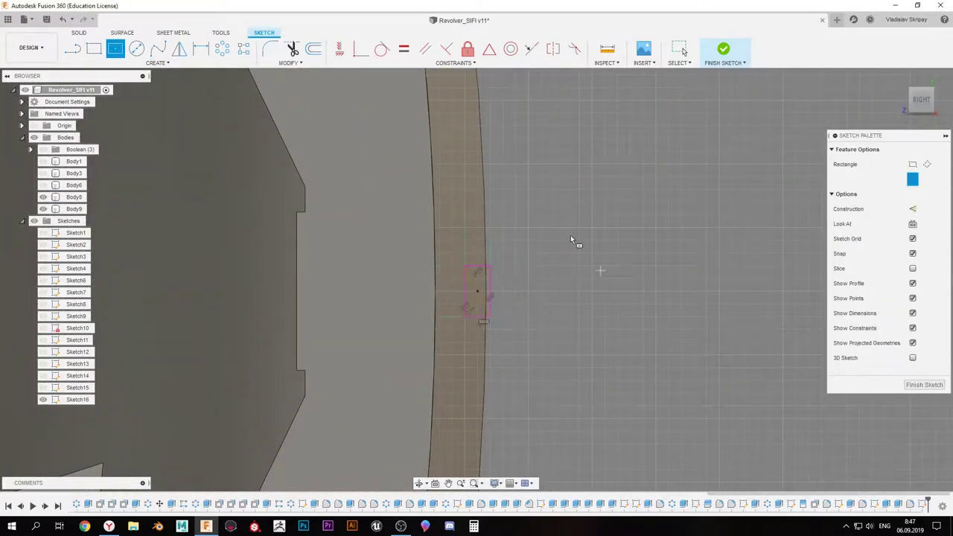
middle_drag(570, 239, 520, 239)
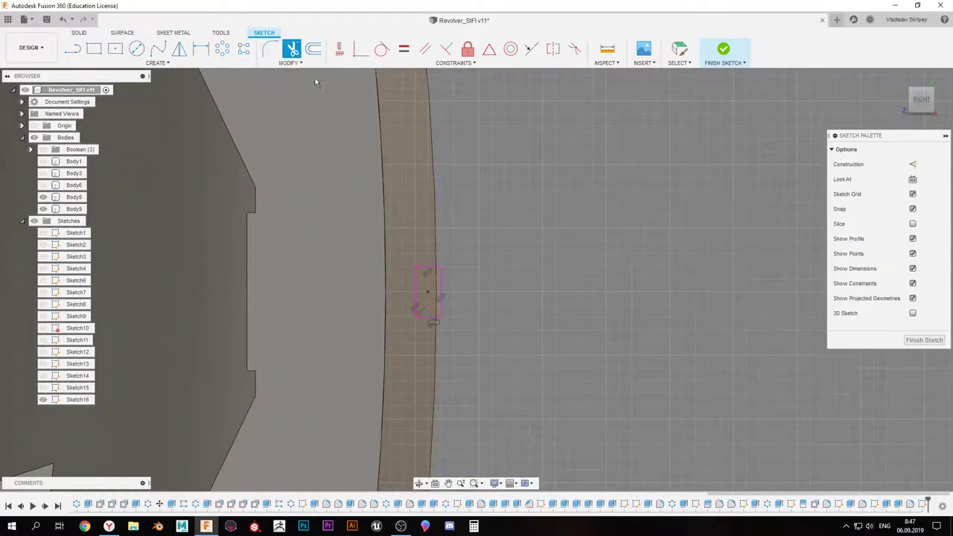
scroll(480, 313, down, 3)
key(shift+c)
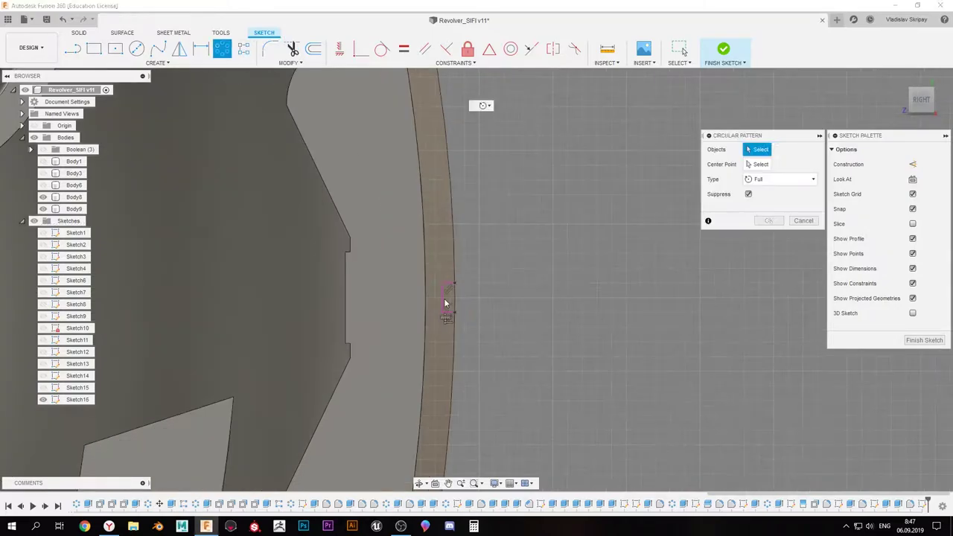
scroll(490, 256, down, 5)
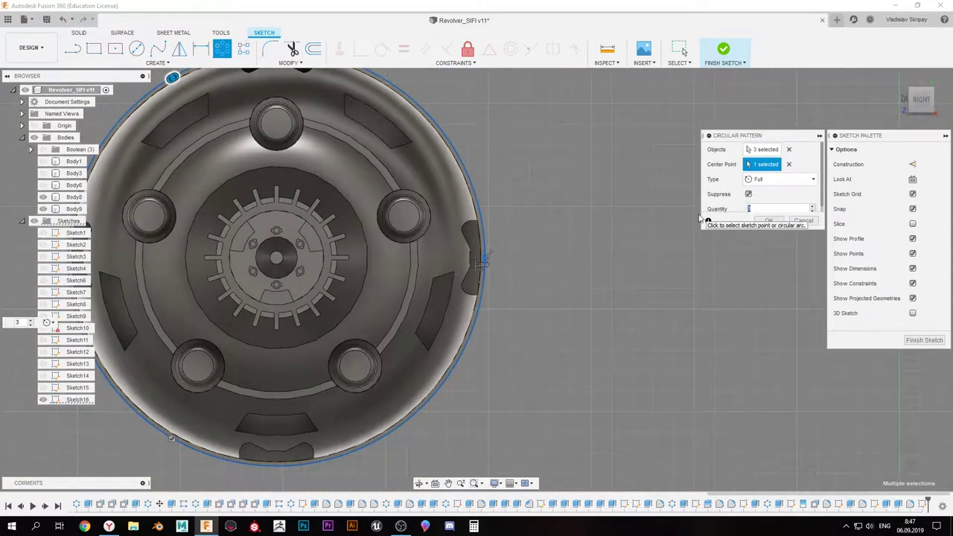
click(932, 348)
Extrude-cut the single notch 4.10 mm into the rim
scroll(443, 277, up, 5)
key(e)
click(442, 276)
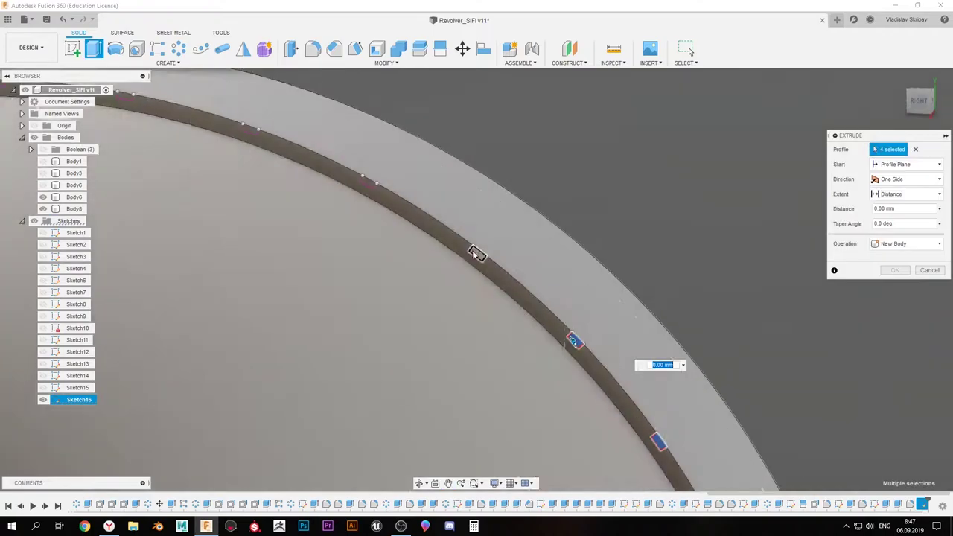
scroll(477, 253, down, 2)
key(ctrl+z)
scroll(504, 234, up, 5)
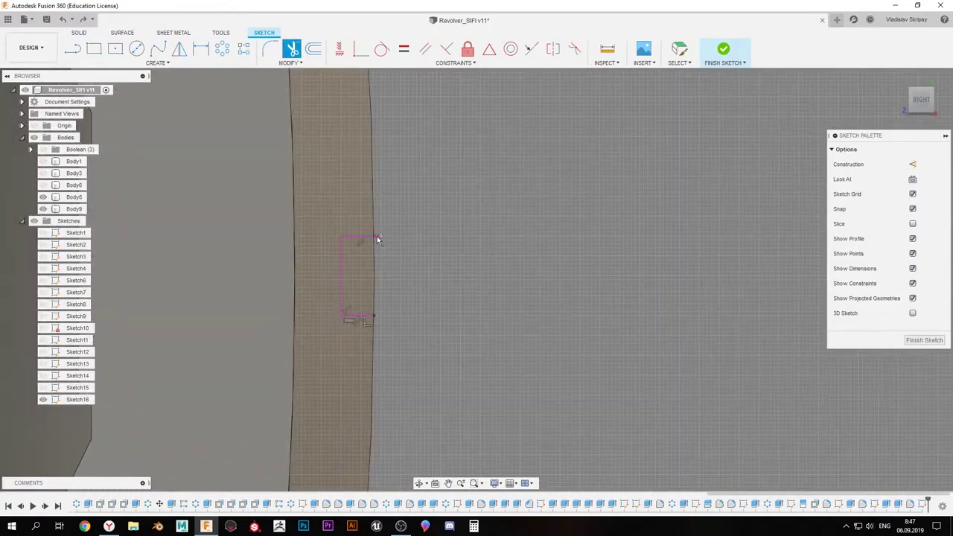
key(e)
scroll(500, 301, up, 3)
click(389, 276)
drag(389, 277, 620, 300)
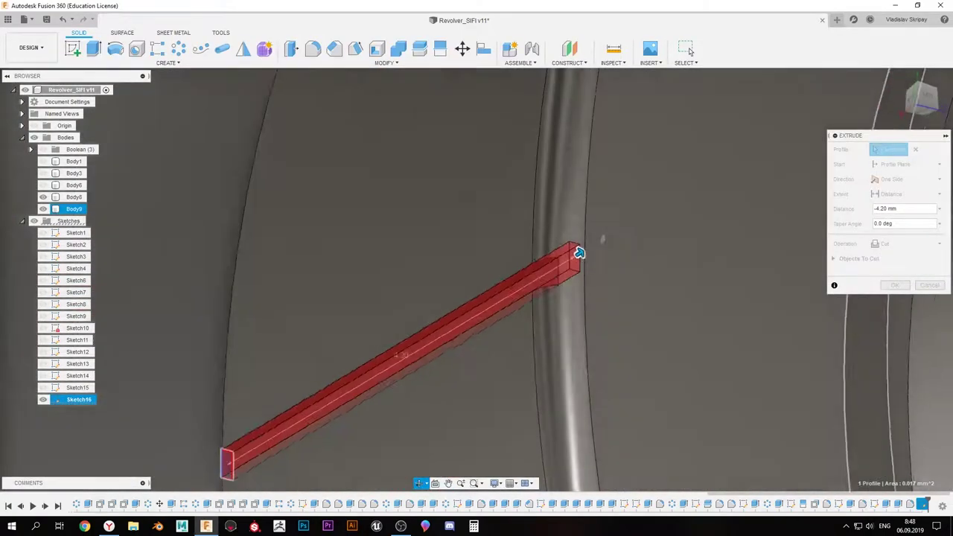
shift+middle_drag(619, 300, 659, 276)
key(Return)
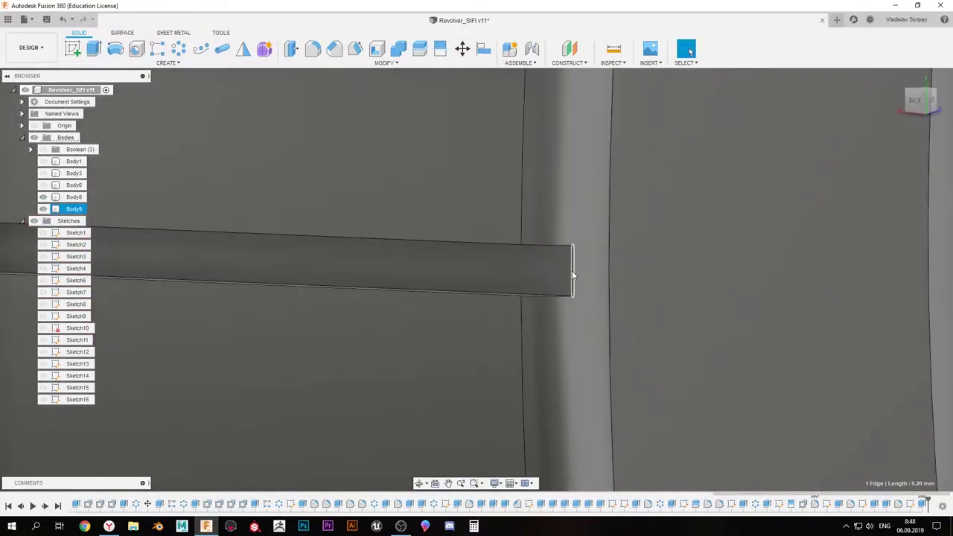
Round the notch edge 0.15 mm and pattern the notch 60 times around the rim
key(f)
mouse_move(578, 272)
shift+middle_down()
mouse_move(564, 269)
mouse_move(574, 260)
shift+middle_up()
key(Return)
mouse_move(385, 262)
shift+middle_down()
mouse_move(243, 380)
mouse_move(408, 385)
shift+middle_up()
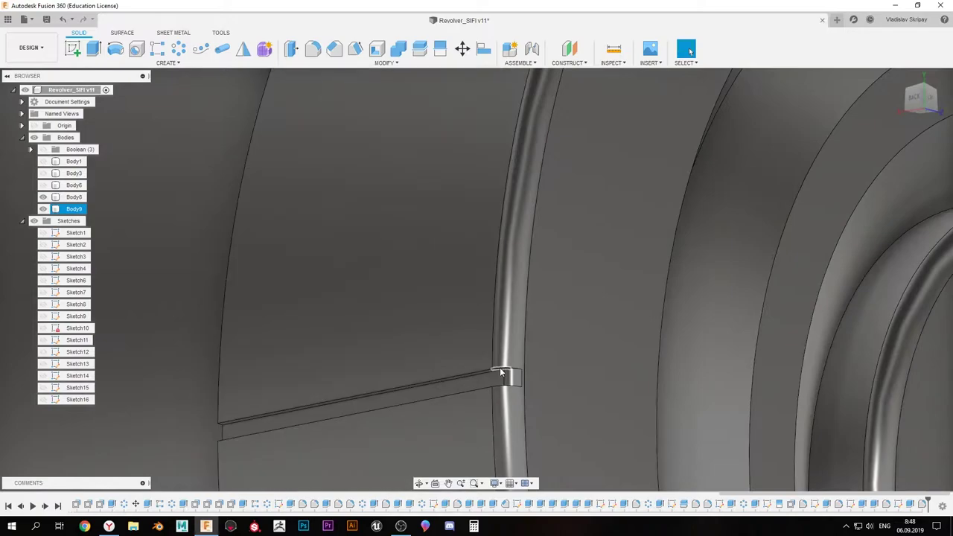
key(s)
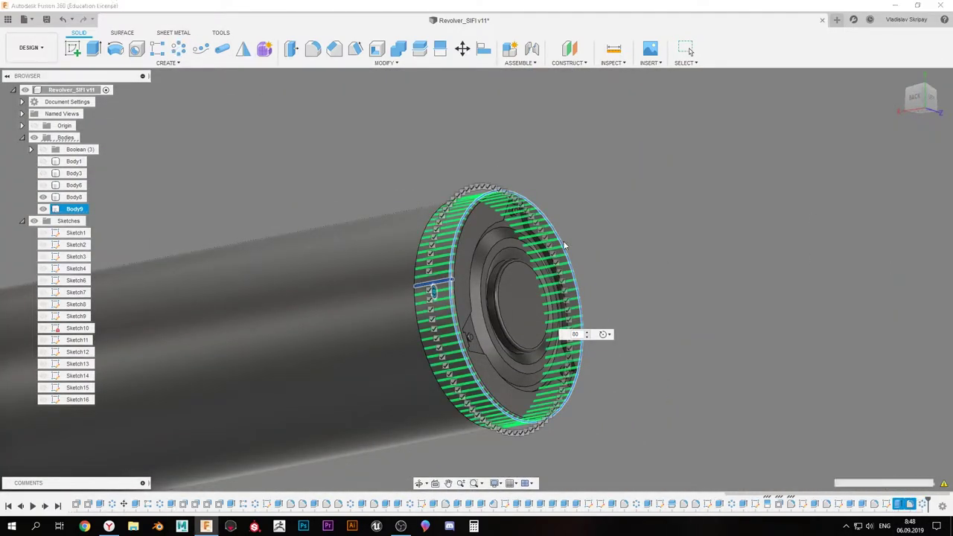
key(Return)
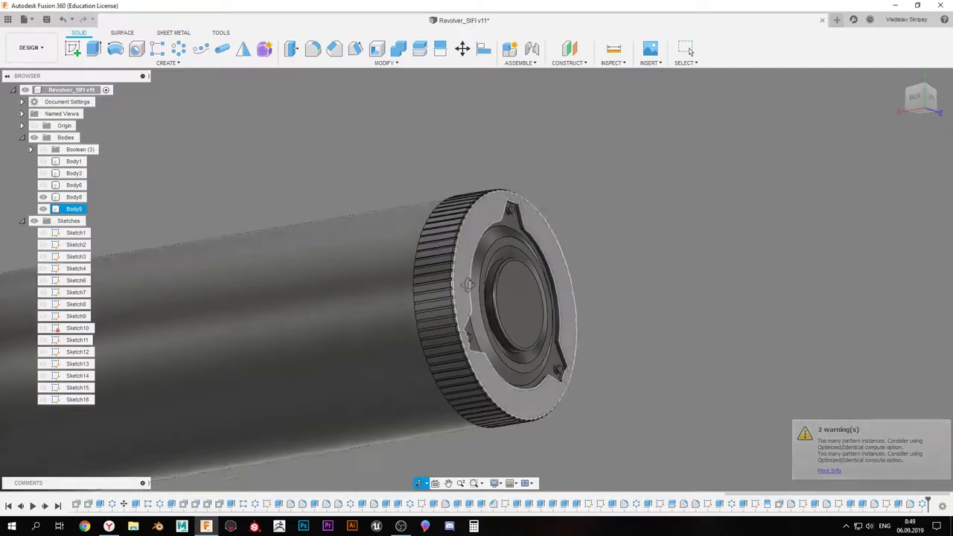
scroll(491, 278, up, 5)
scroll(489, 278, down, 2)
scroll(485, 309, down, 5)
Sketch a small circle on the plate ring and extrude it 0.05 mm as a raised dot
scroll(531, 292, down, 5)
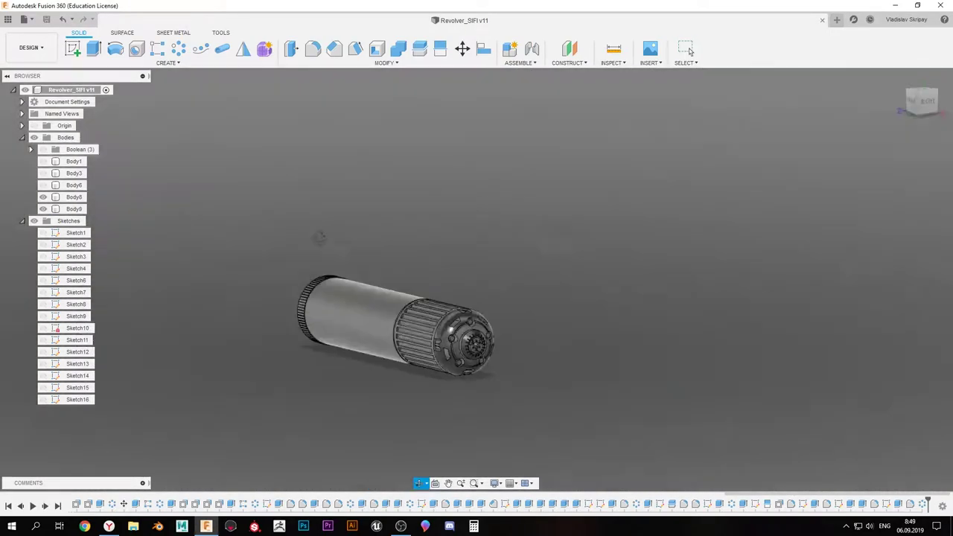
mouse_move(521, 291)
shift+middle_down()
mouse_move(406, 288)
mouse_move(324, 259)
shift+middle_up()
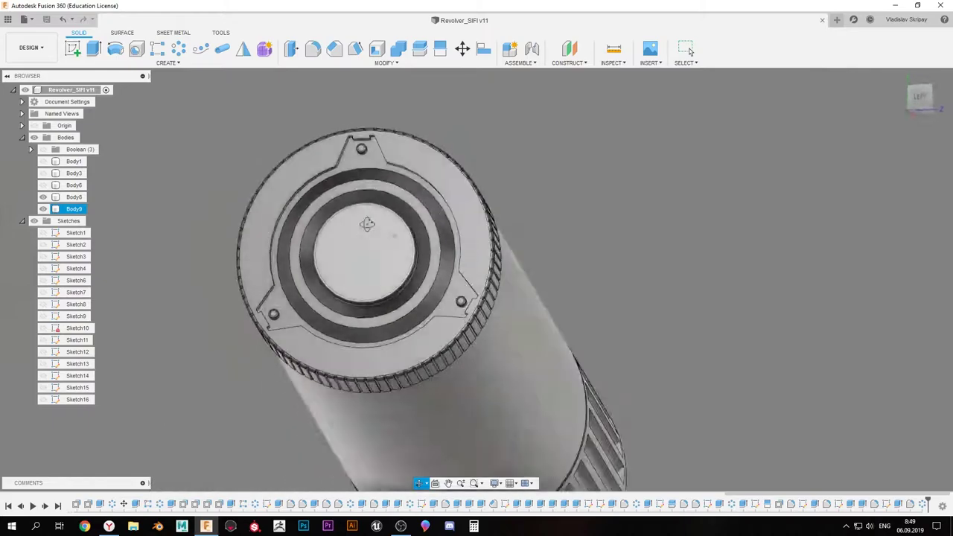
scroll(324, 259, up, 3)
click(344, 169)
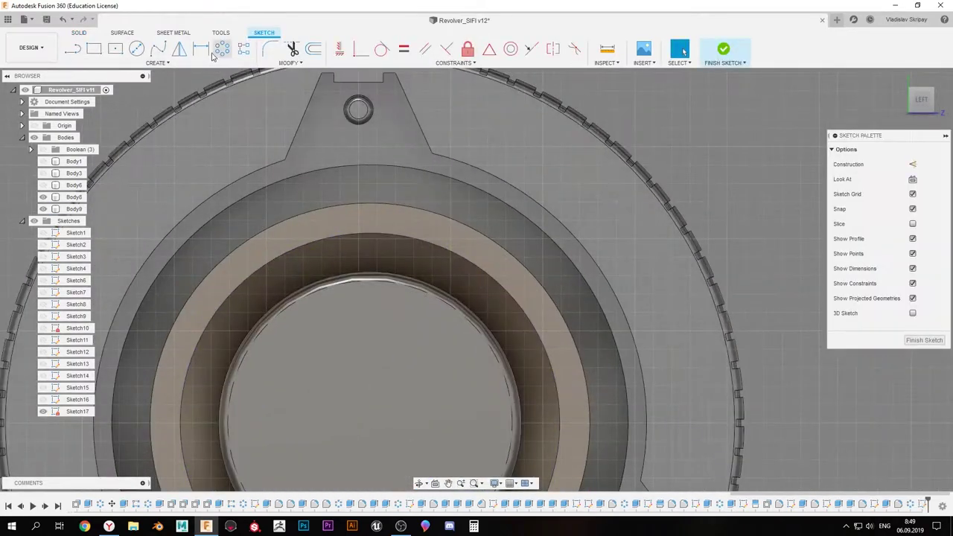
click(369, 218)
click(372, 228)
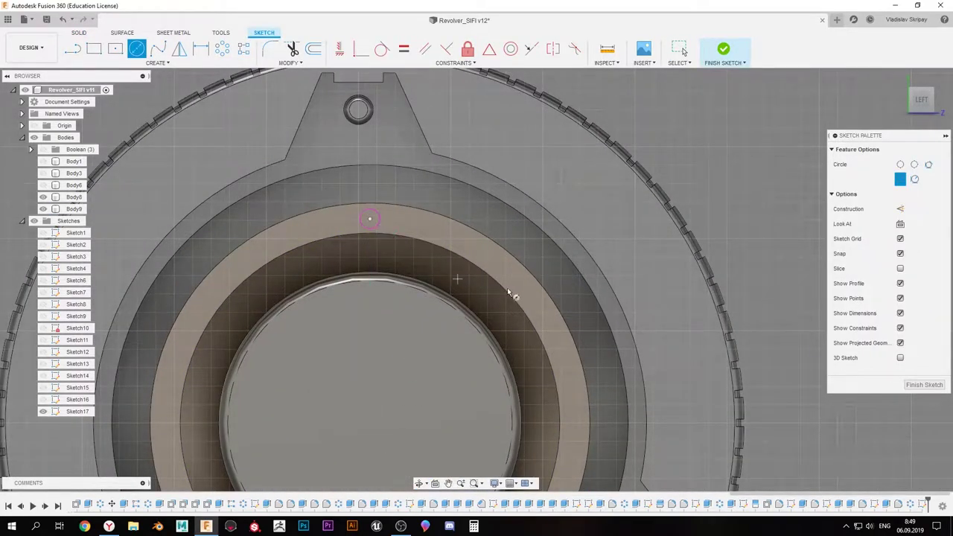
key(e)
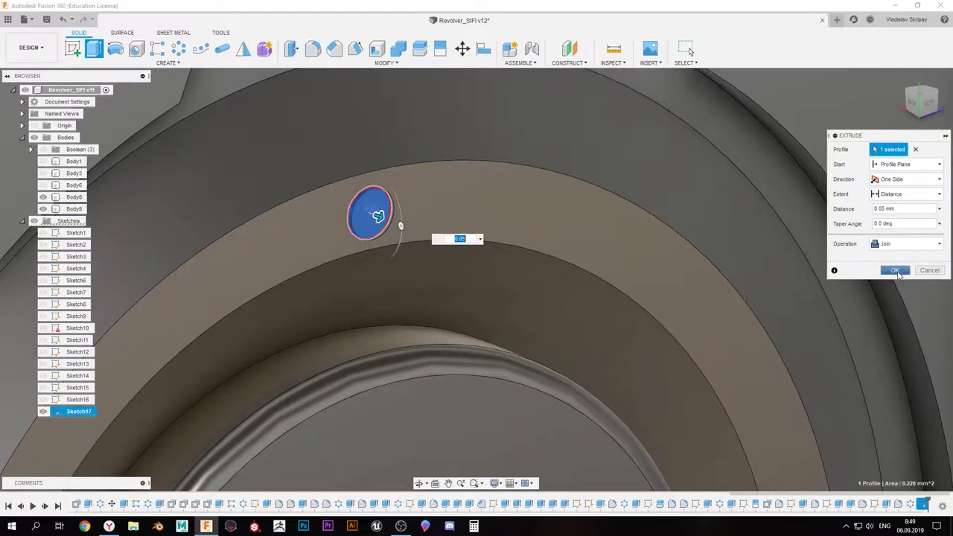
click(894, 270)
Fillet the dot's edge 0.03 mm
key(f)
click(305, 209)
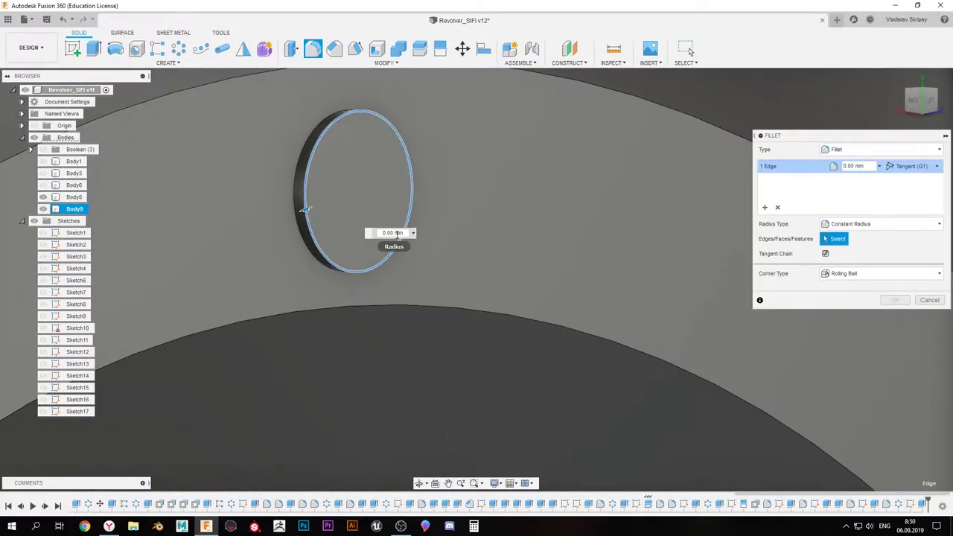
text(3)
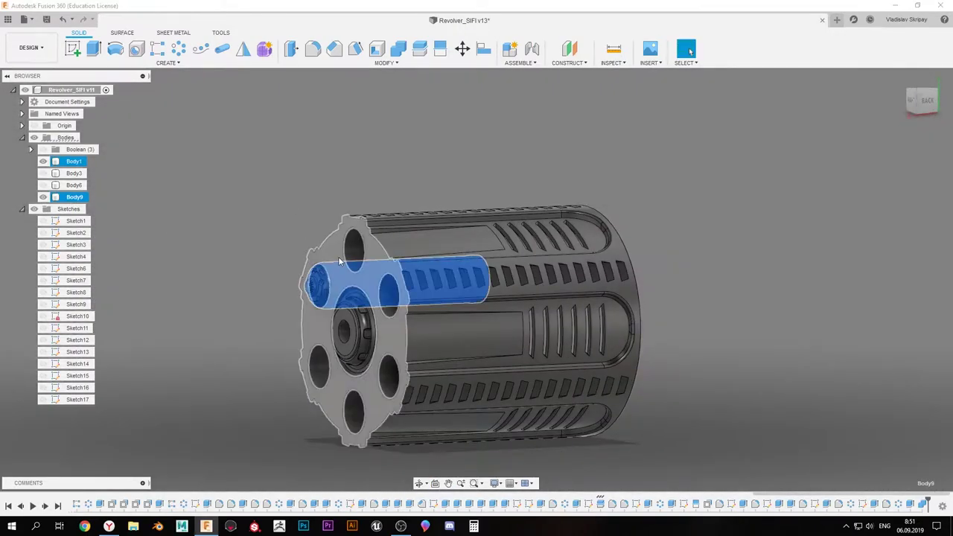
Move the barrel body -5.5 mm along X with Move/Copy
key(m)
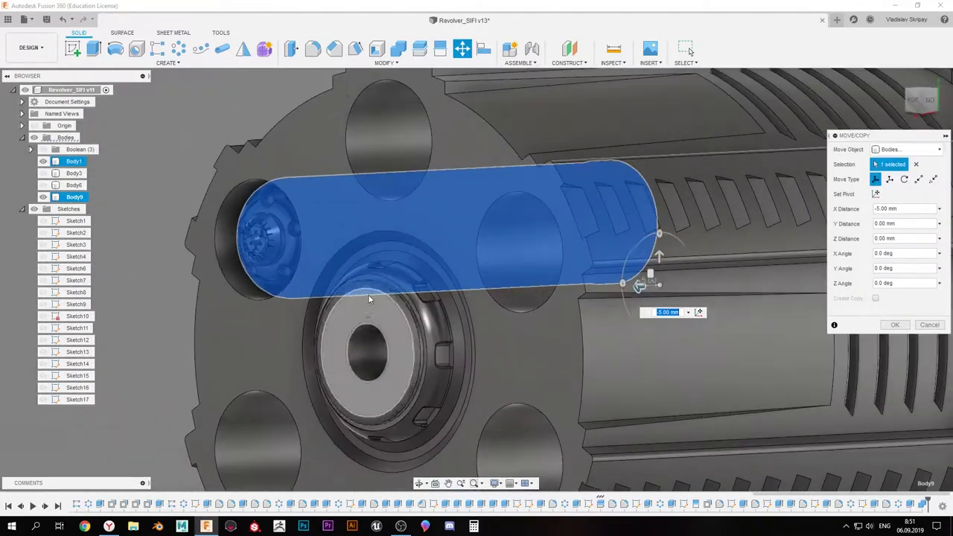
text(-5.5)
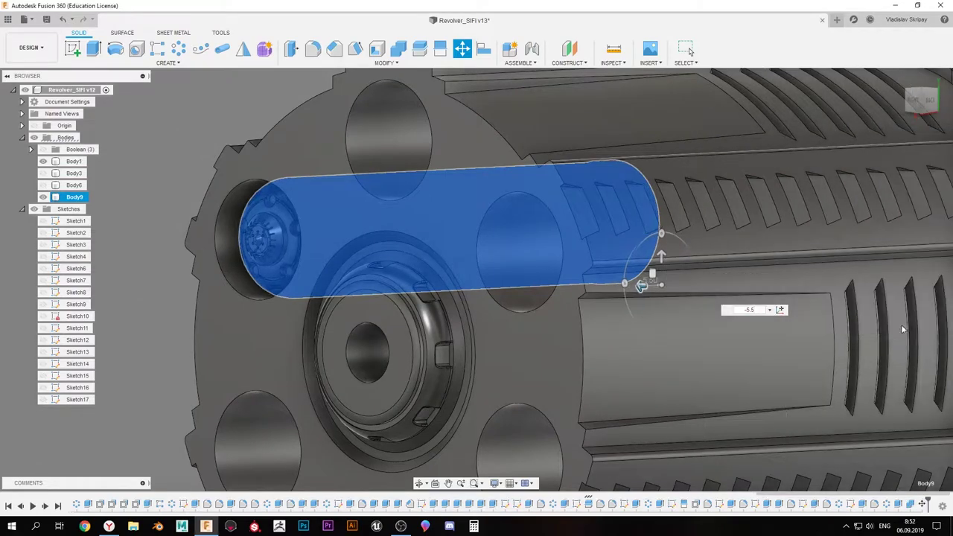
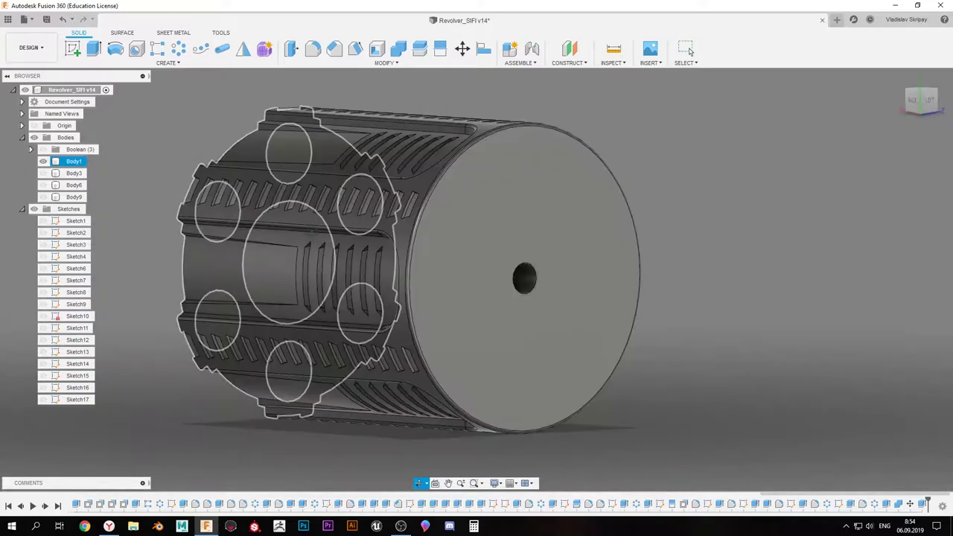
Circular-pattern the cartridge body around the cylinder axis into 6 copies
click(690, 50)
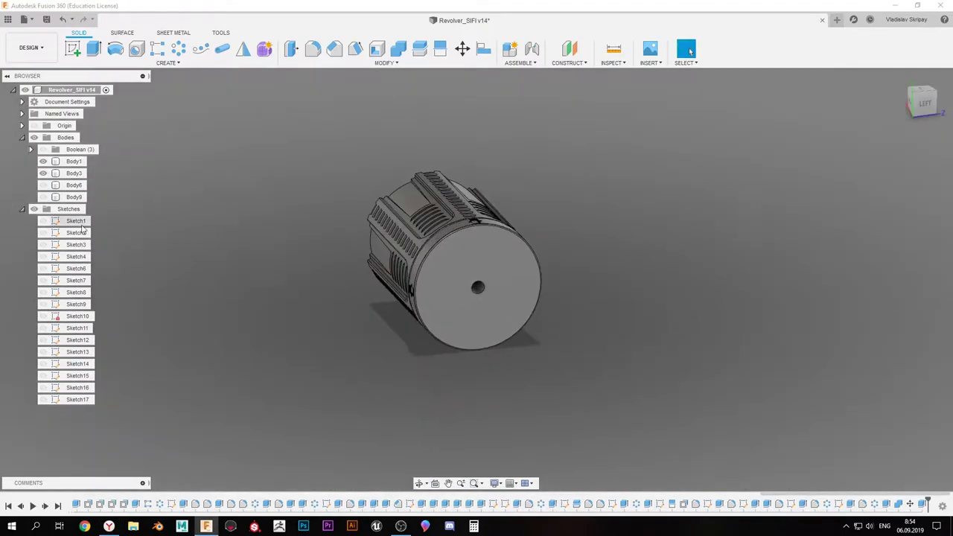
click(42, 172)
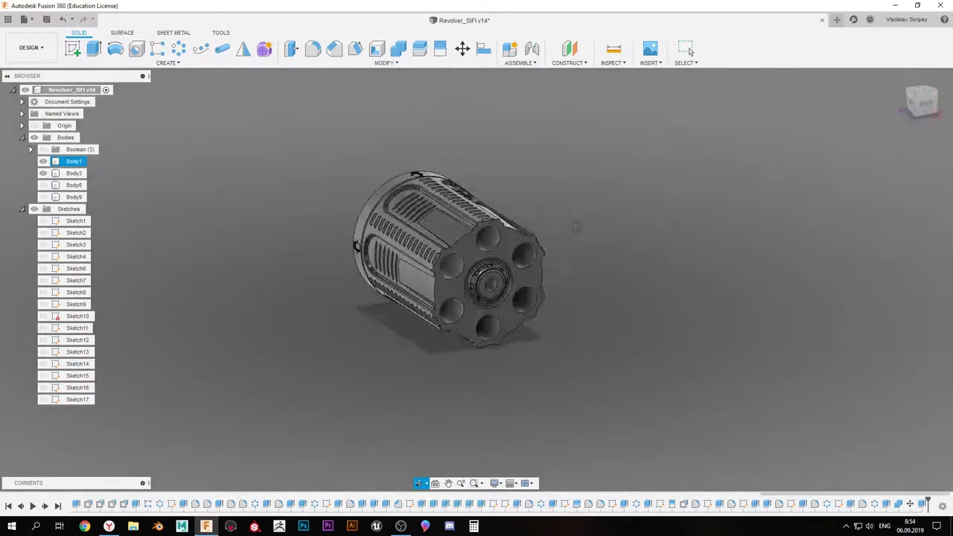
click(42, 185)
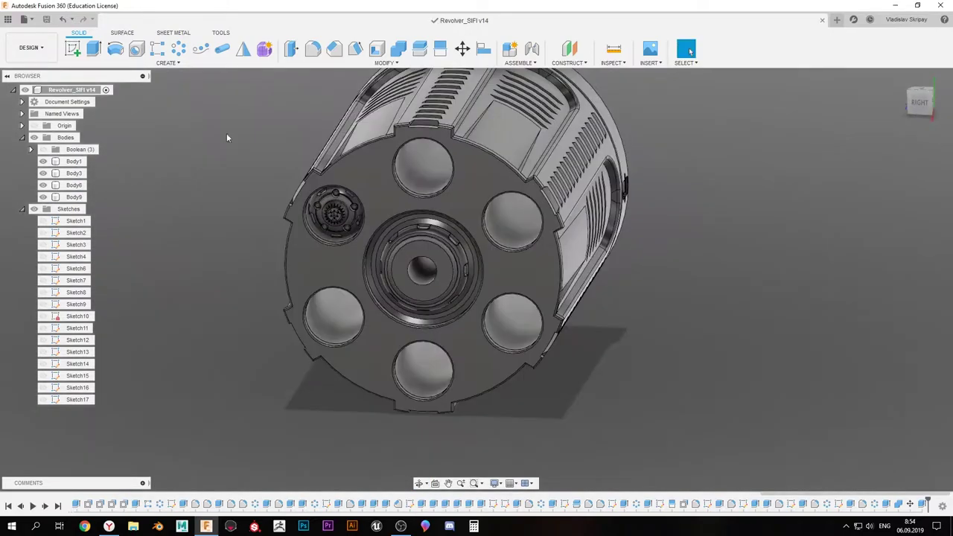
click(486, 200)
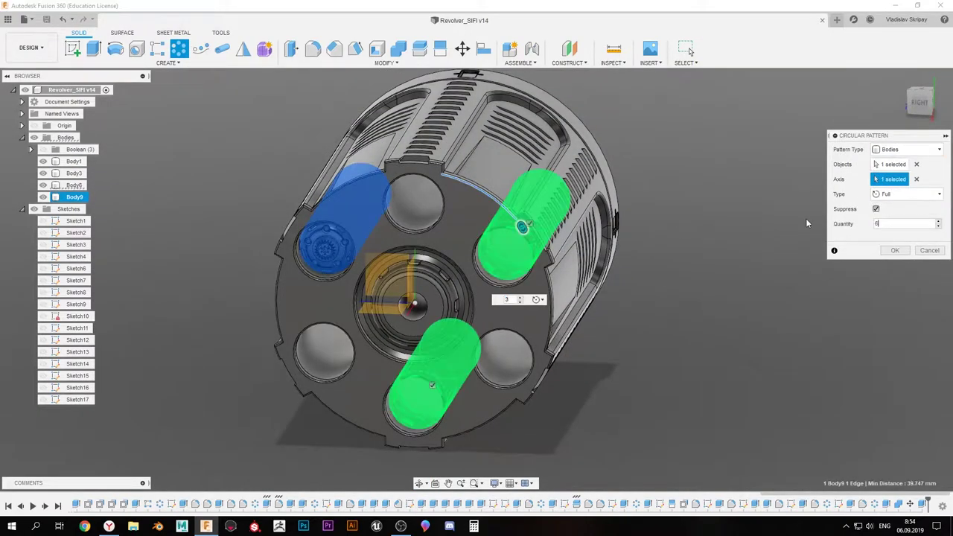
text(6)
key(Return)
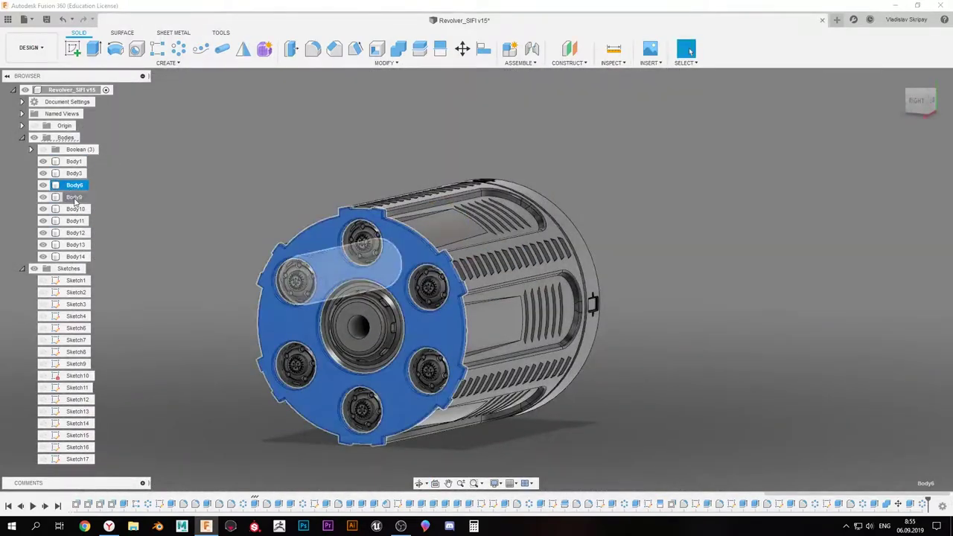
Group the six cartridge bodies into a folder named Patrons and save the design
shift+click(74, 257)
right_click(74, 256)
click(112, 279)
text(Patrons)
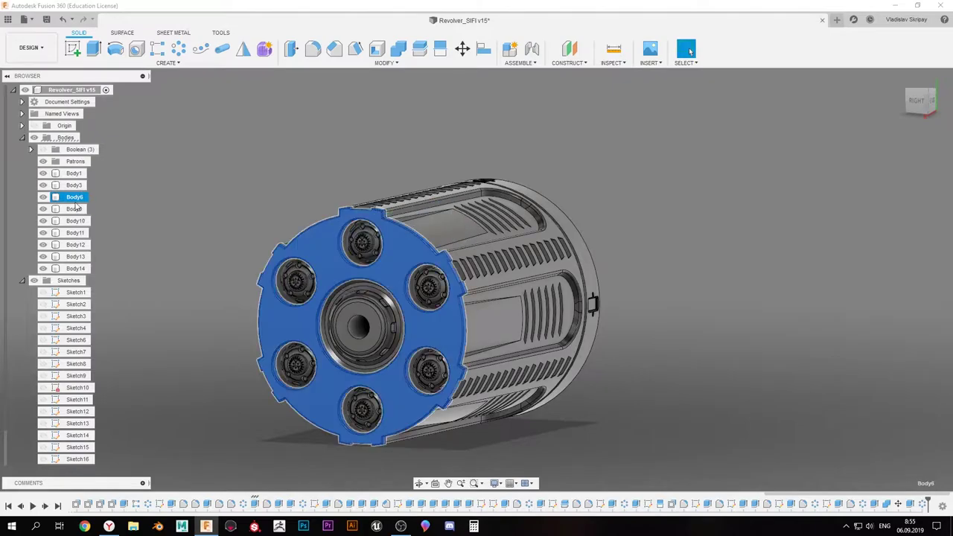
shift+click(74, 209)
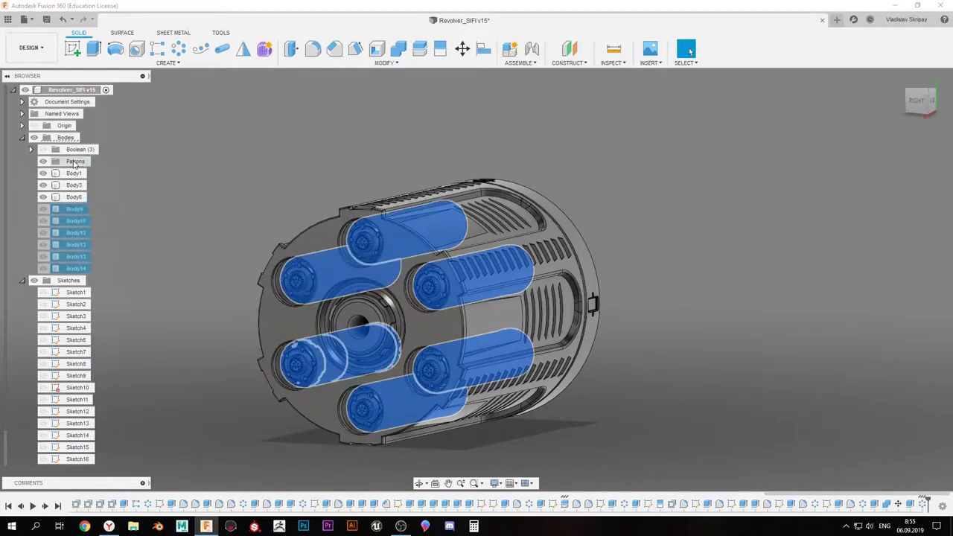
key(Return)
key(ctrl+s)
mouse_move(384, 290)
shift+middle_down()
mouse_move(551, 249)
mouse_move(401, 347)
mouse_move(416, 233)
shift+middle_up()
scroll(415, 234, down, 3)
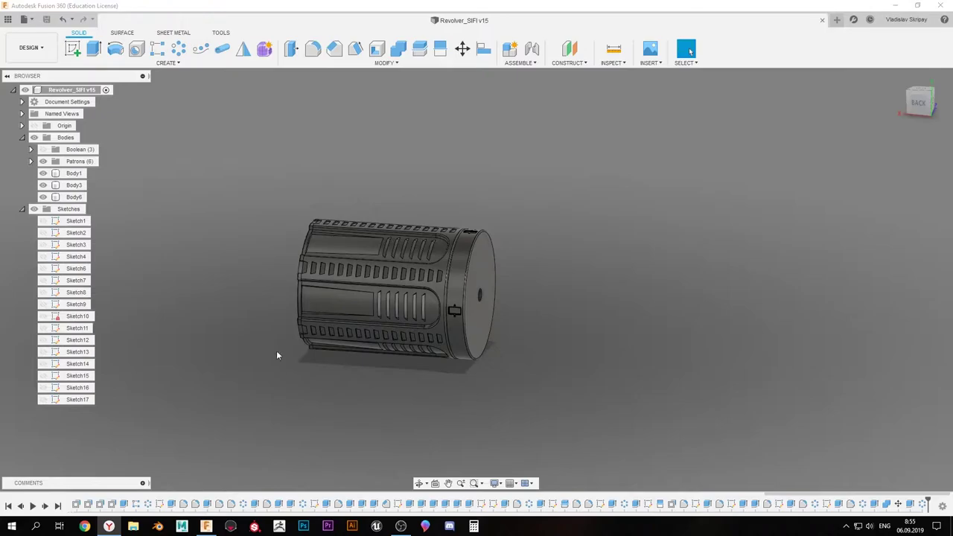
mouse_move(277, 355)
shift+middle_down()
mouse_move(563, 240)
mouse_move(493, 249)
mouse_move(500, 241)
mouse_move(533, 257)
mouse_move(476, 245)
mouse_move(446, 253)
shift+middle_up()
scroll(509, 248, up, 5)
scroll(488, 215, up, 3)
scroll(489, 216, down, 3)
Hide the outer cylinder body and abandon the extrusion of the chamber circles
click(44, 185)
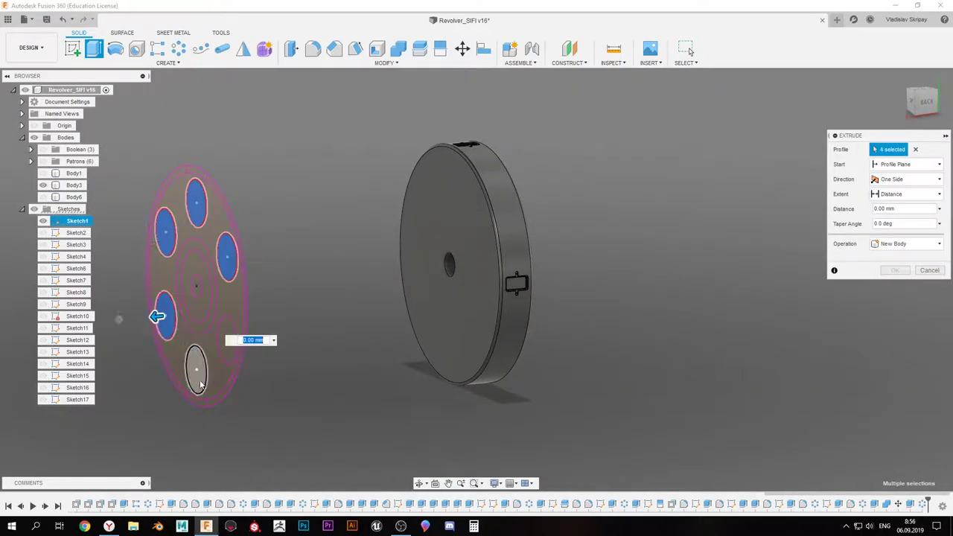
click(200, 384)
click(229, 353)
drag(479, 315, 484, 372)
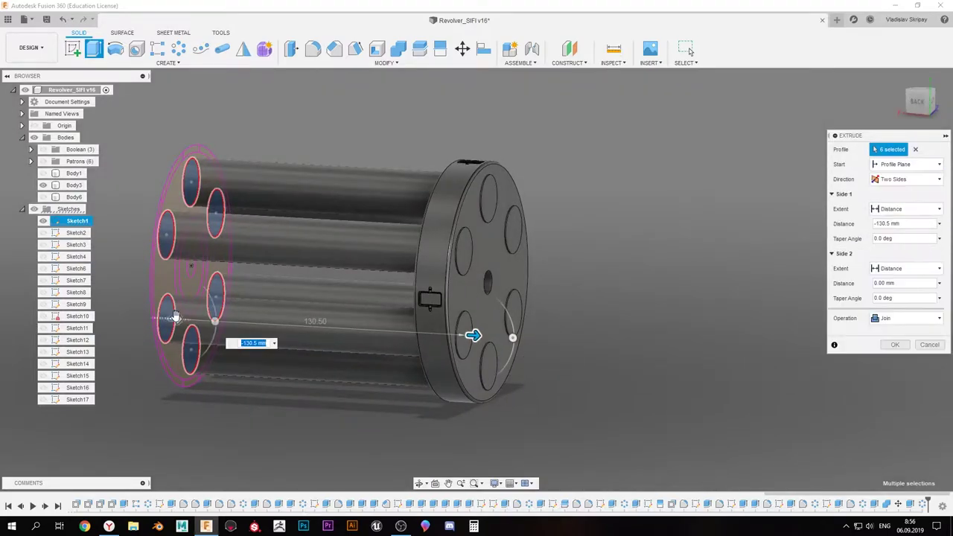
click(889, 350)
Start a new sketch on the top hole's face and begin a circle inside it
shift+middle_drag(889, 349, 466, 269)
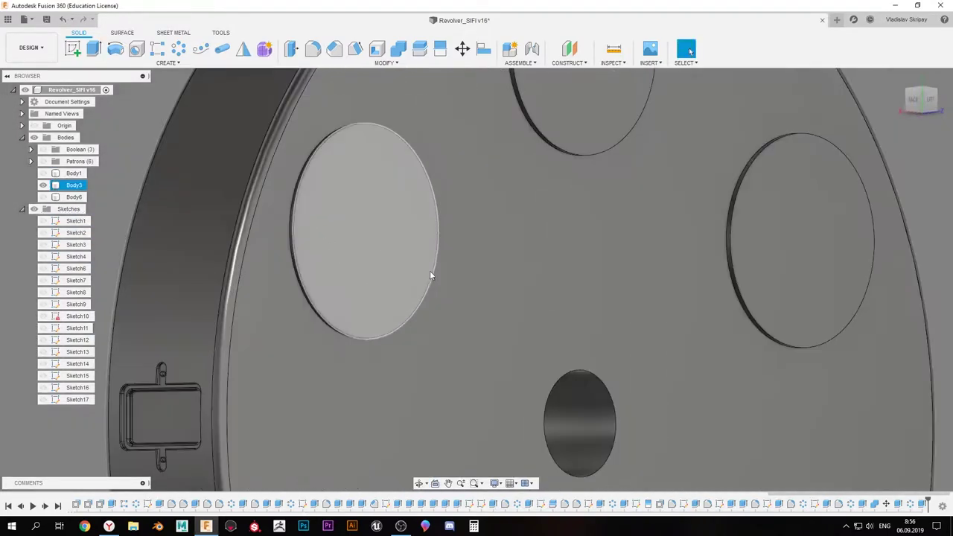
click(413, 170)
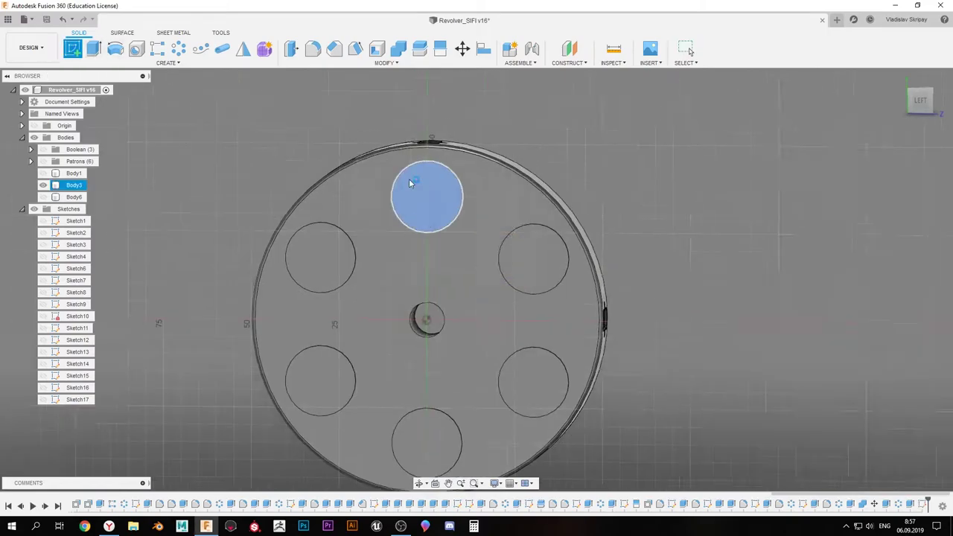
mouse_move(513, 257)
shift+middle_down()
mouse_move(427, 237)
mouse_move(396, 169)
shift+middle_up()
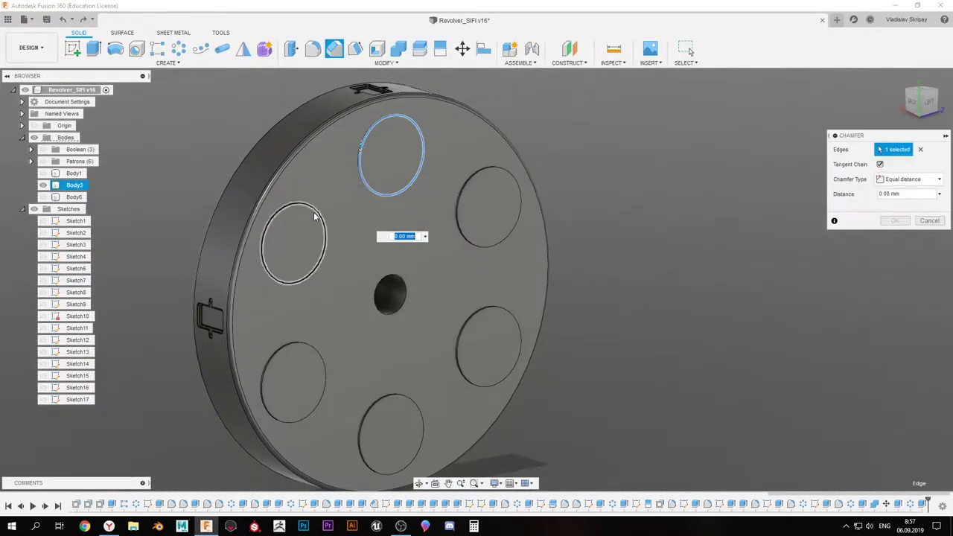
scroll(313, 312, up, 5)
scroll(306, 313, up, 2)
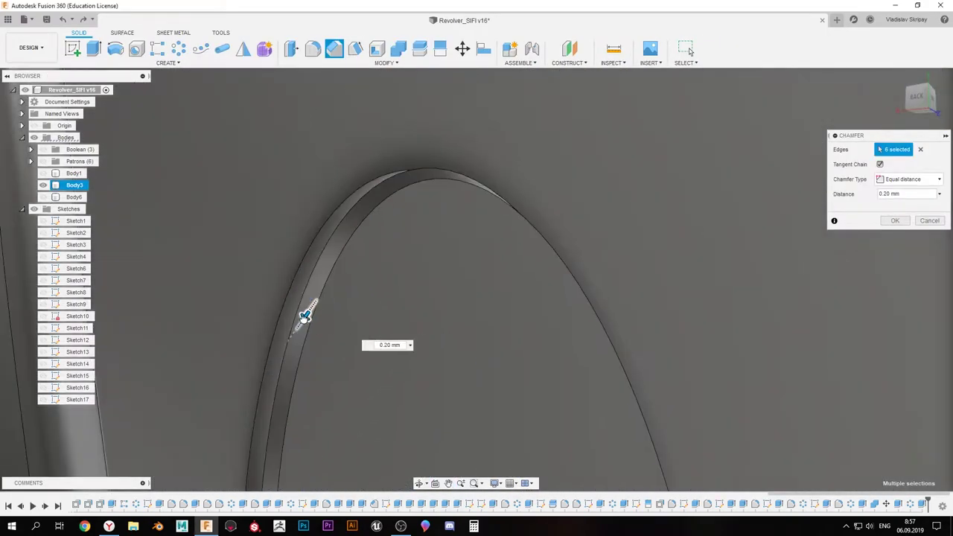
scroll(304, 315, down, 5)
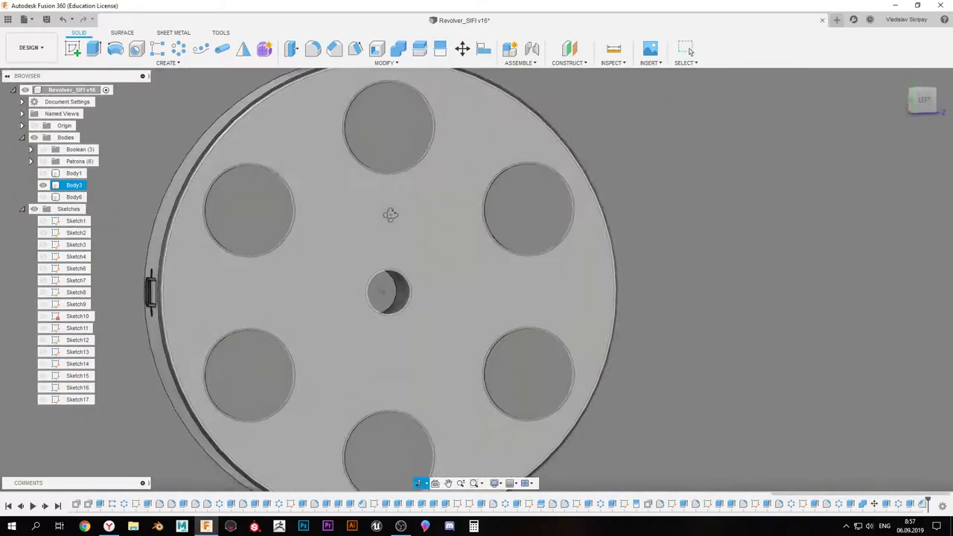
key(c)
click(439, 239)
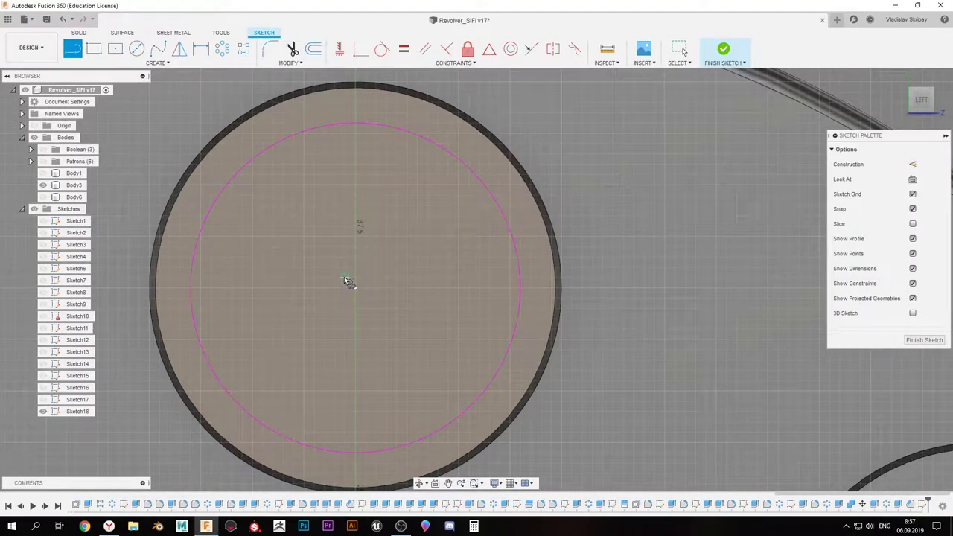
Draw the centre circle and a rectangle above it inside the top chamber opening
scroll(355, 281, up, 2)
scroll(365, 275, down, 2)
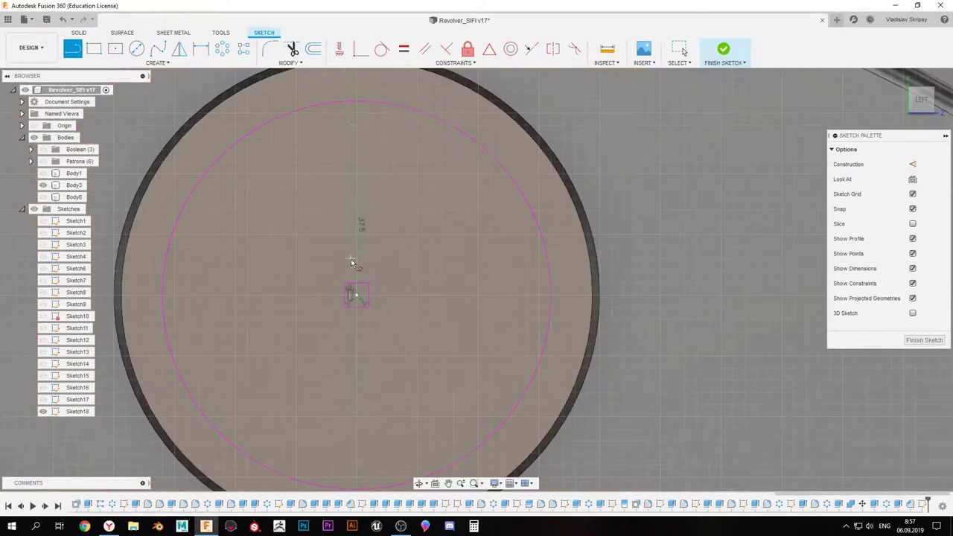
click(347, 266)
mouse_move(347, 313)
middle_down()
mouse_move(346, 288)
mouse_move(374, 248)
middle_up()
scroll(531, 333, down, 2)
key(Escape)
key(ctrl+z)
key(c)
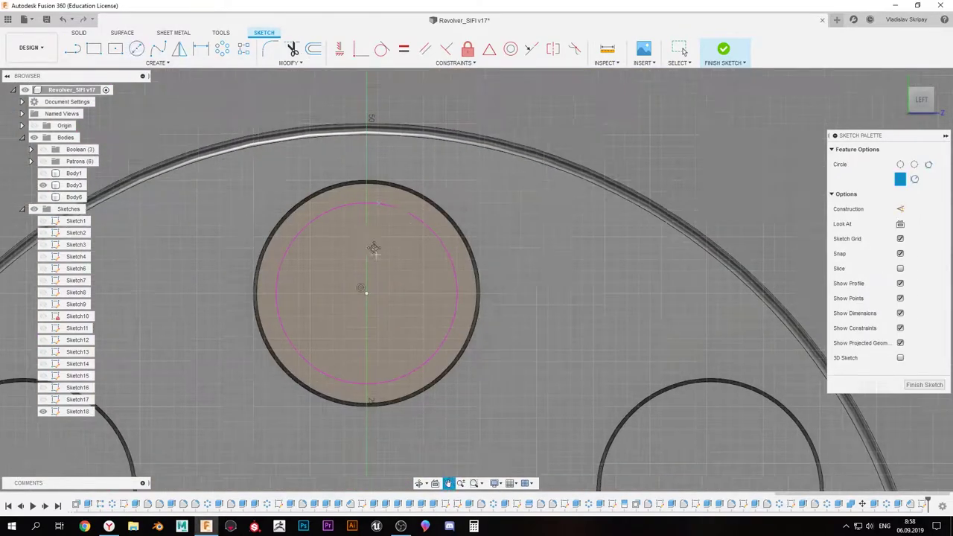
scroll(374, 248, up, 3)
scroll(373, 203, up, 1)
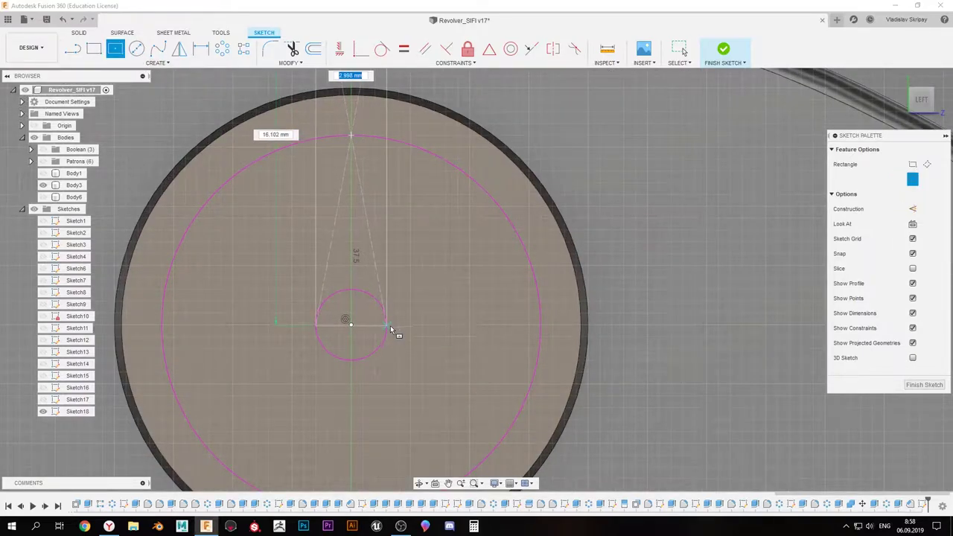
click(372, 296)
Trim the rectangle and reshape it with slanted lines and an arc into a teardrop
key(t)
scroll(340, 120, down, 1)
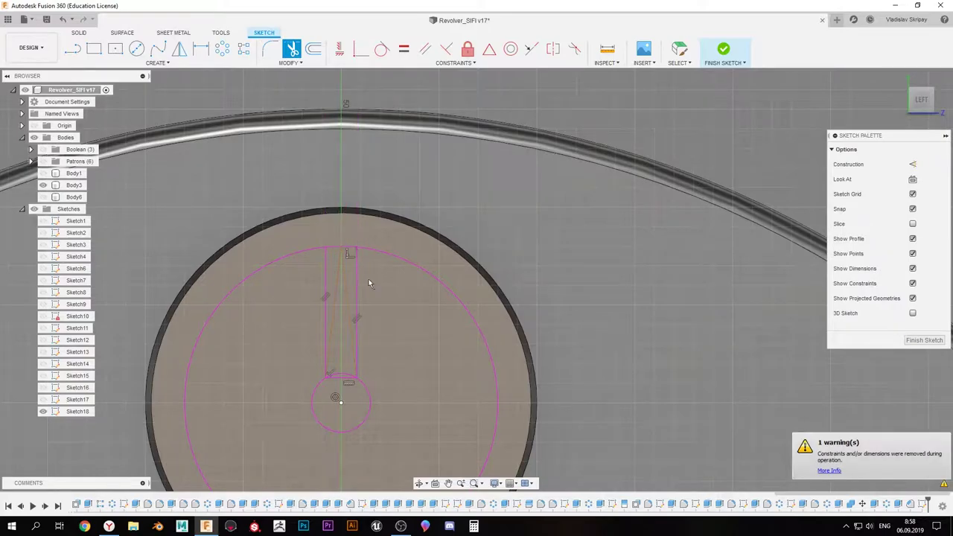
scroll(368, 283, up, 2)
click(335, 335)
scroll(304, 142, up, 1)
key(l)
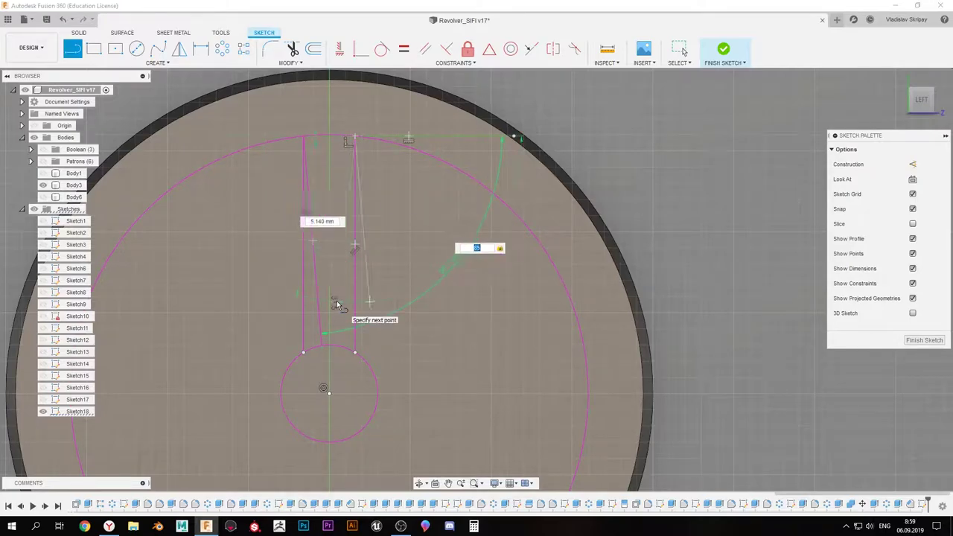
click(336, 305)
key(t)
scroll(314, 151, down, 2)
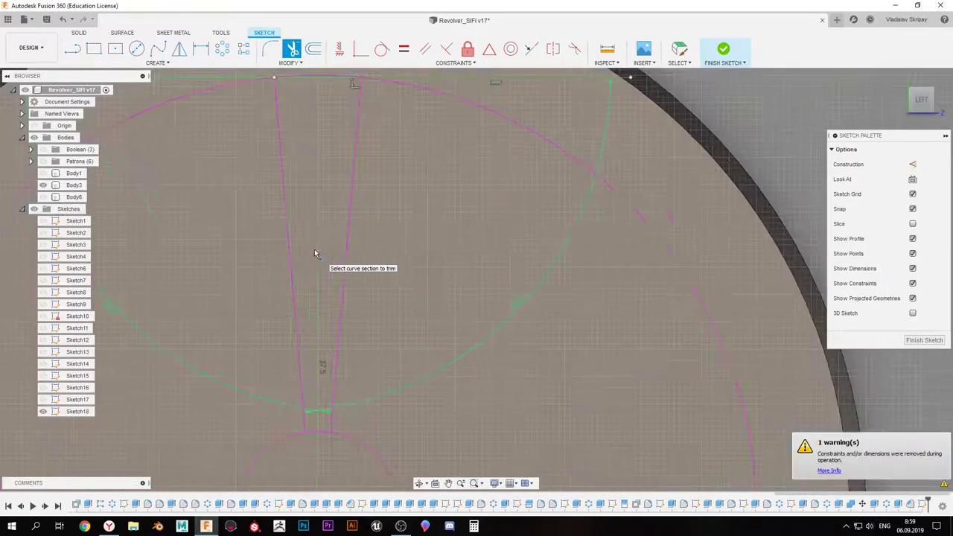
scroll(309, 149, up, 3)
click(157, 62)
click(193, 111)
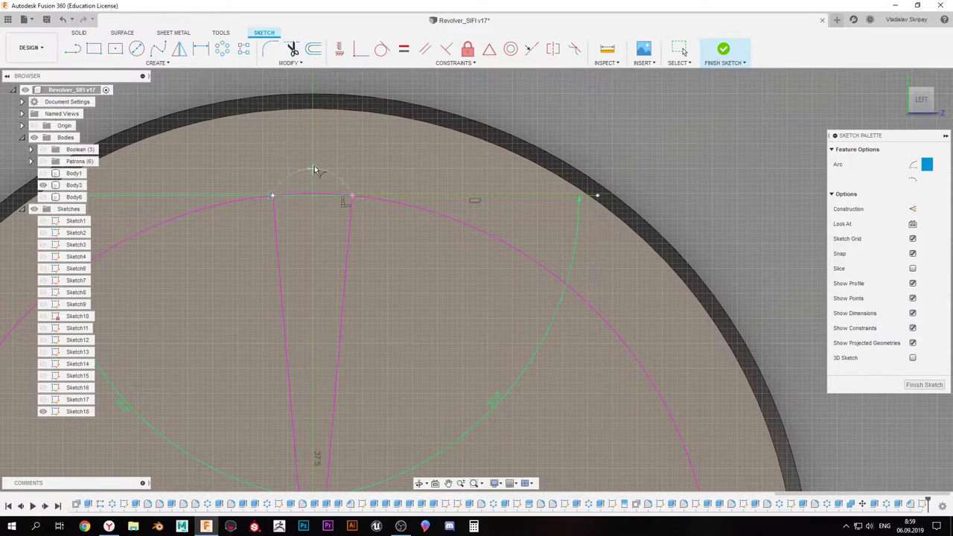
scroll(328, 187, down, 3)
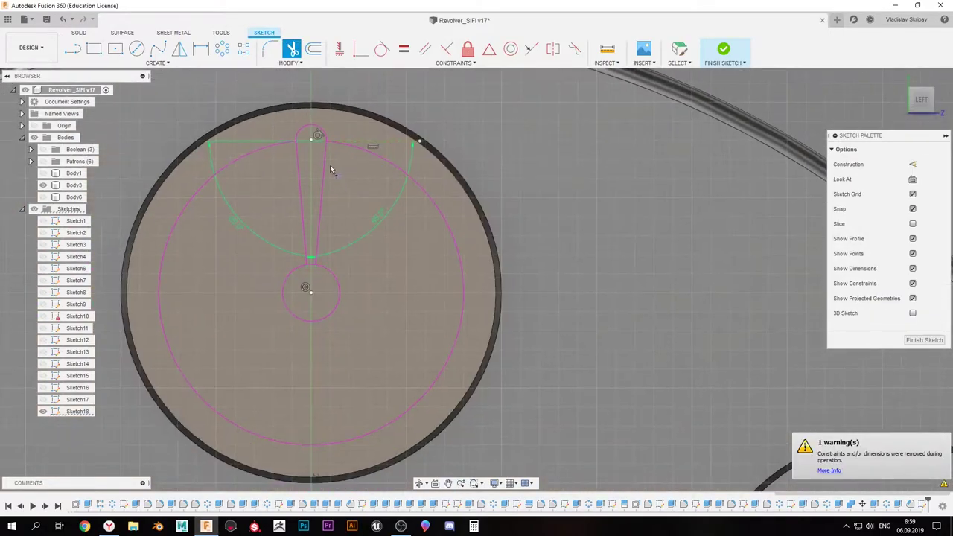
Pattern the teardrop 10 times around the centre, trim overlaps, and finish the sketch
click(222, 49)
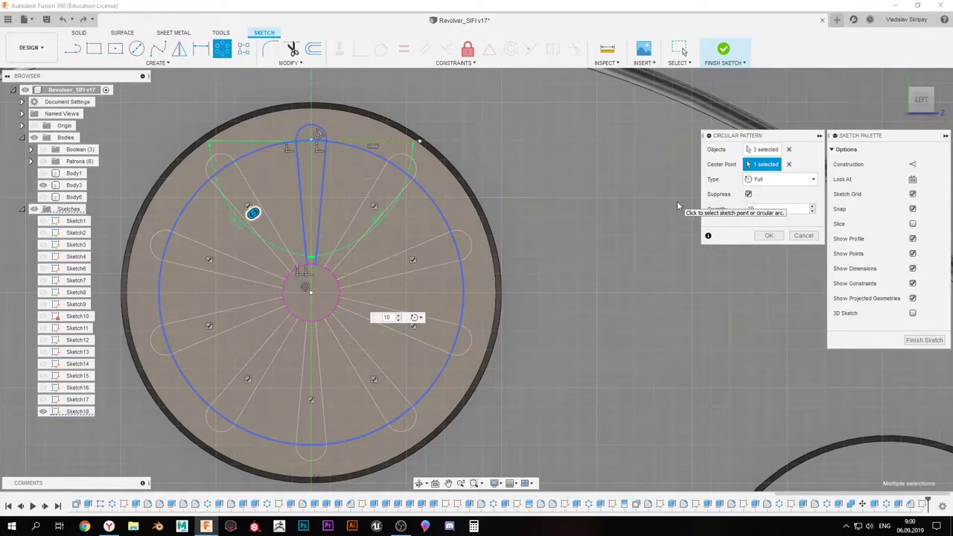
click(769, 235)
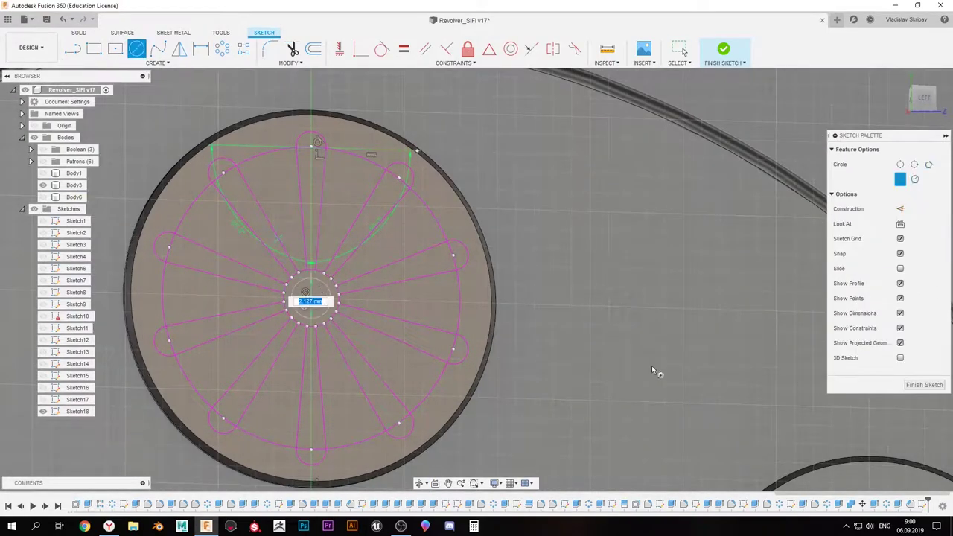
click(293, 50)
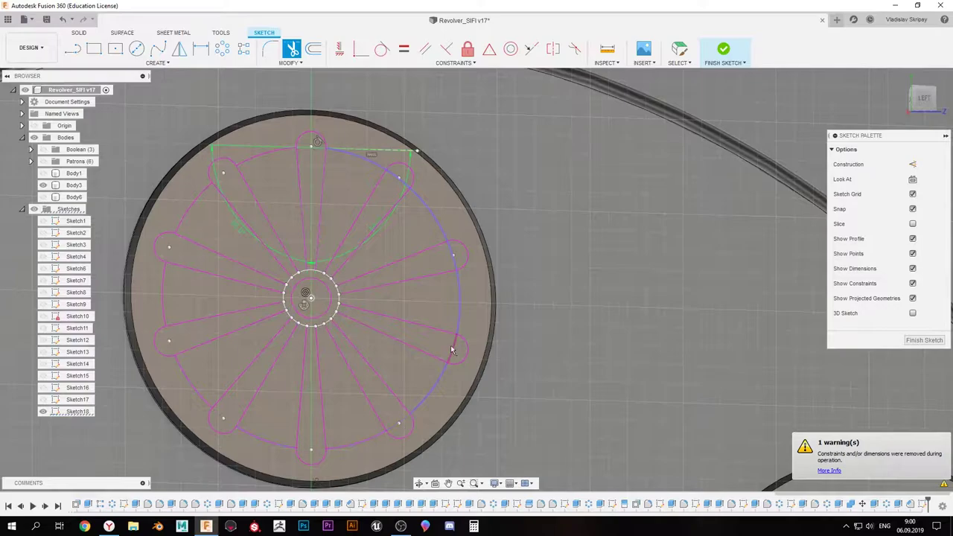
click(907, 342)
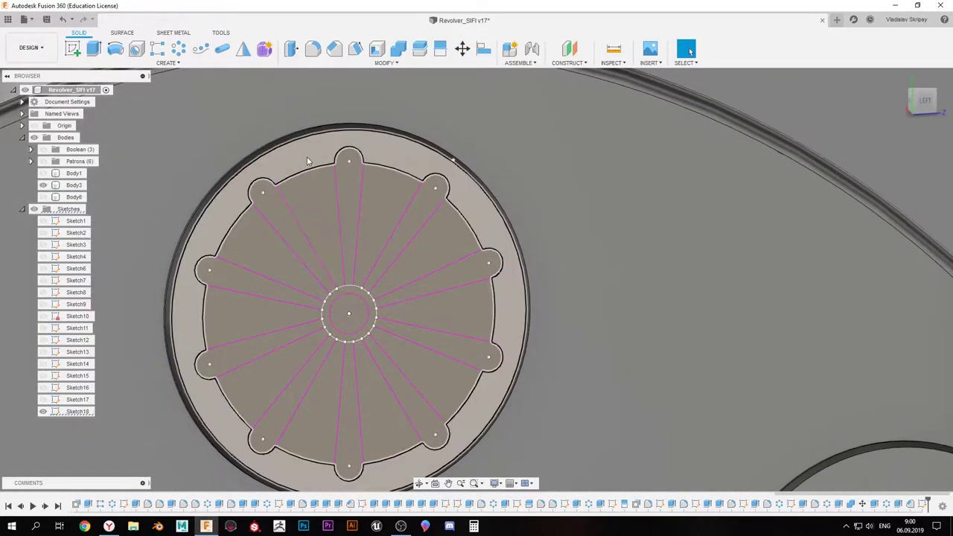
Extrude the ring 0.05 mm, then cut the petal profiles -0.2 mm at a 15° taper
text(e)
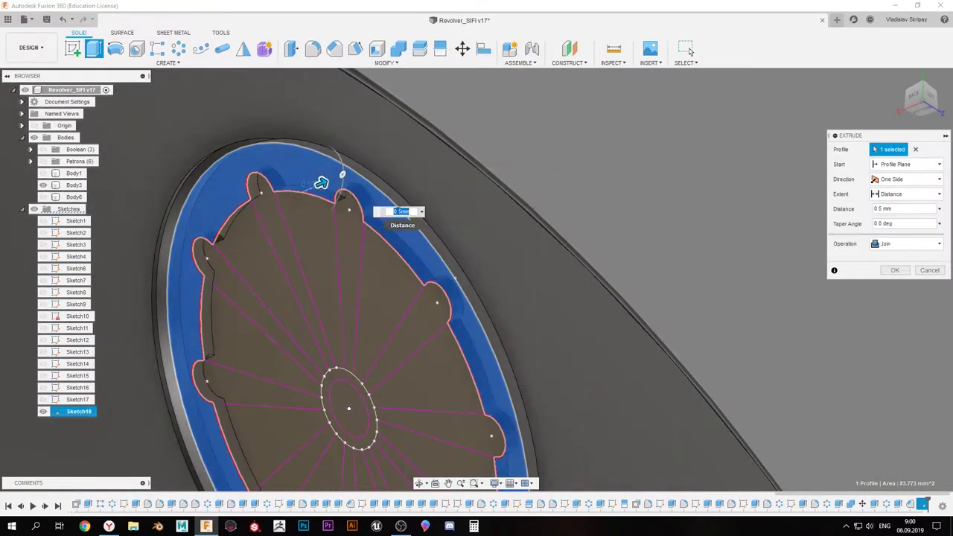
text(0.05)
key(Return)
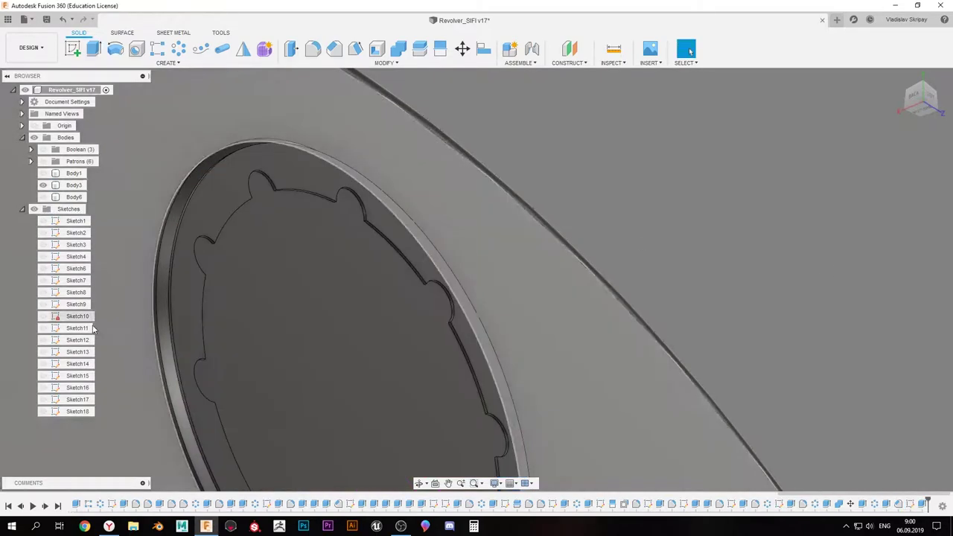
click(358, 479)
text(e)
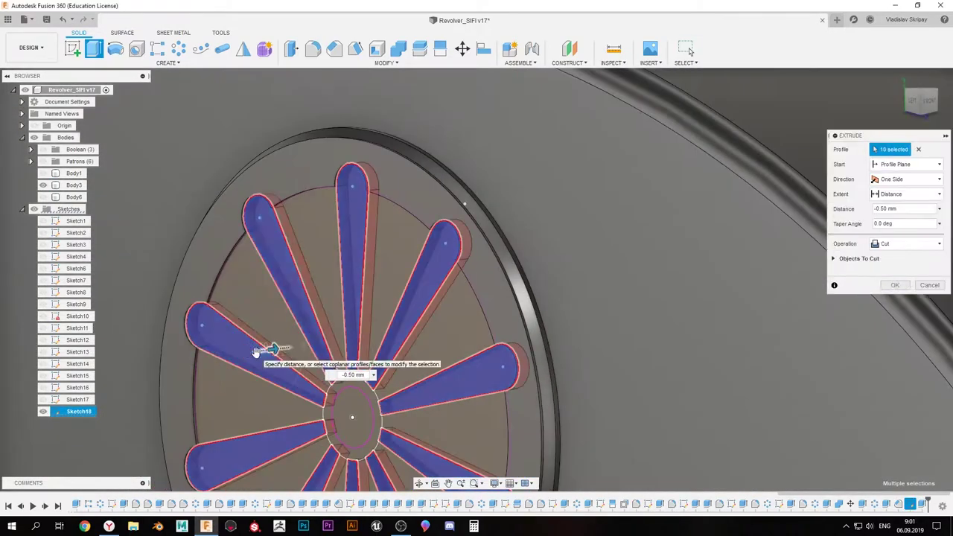
text(2)
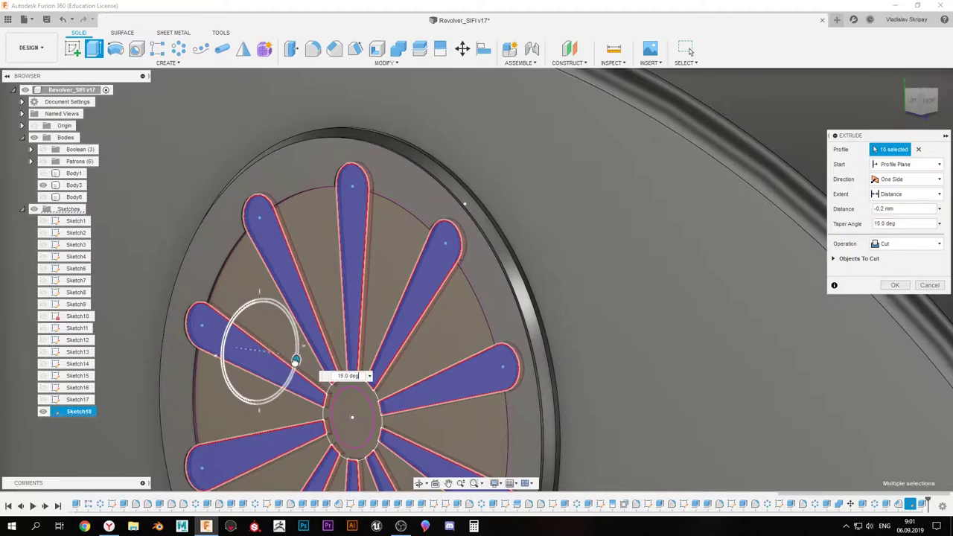
key(Return)
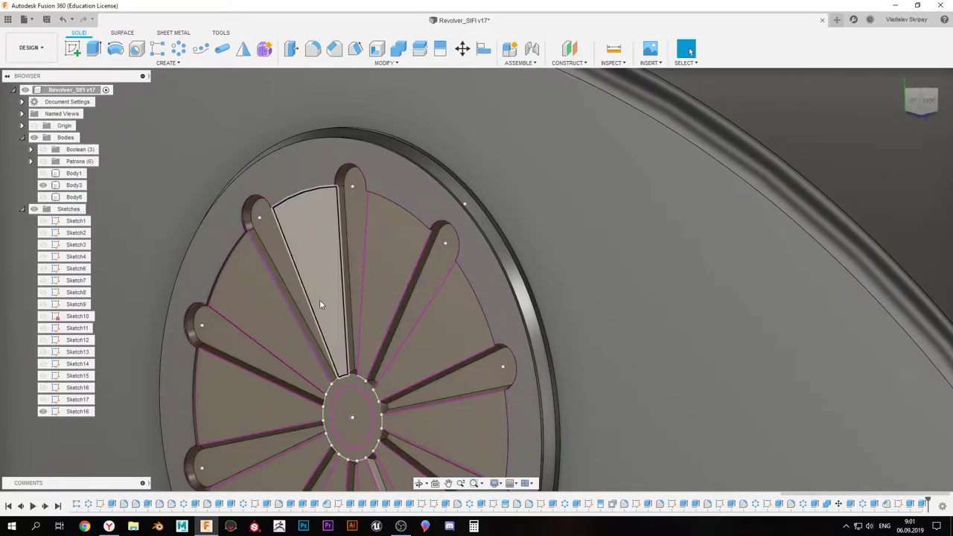
Cut the centre circle into a recess tapered at -30°
mouse_move(319, 300)
shift+middle_down()
mouse_move(478, 144)
mouse_move(429, 293)
shift+middle_up()
click(349, 266)
key(e)
scroll(430, 293, up, 3)
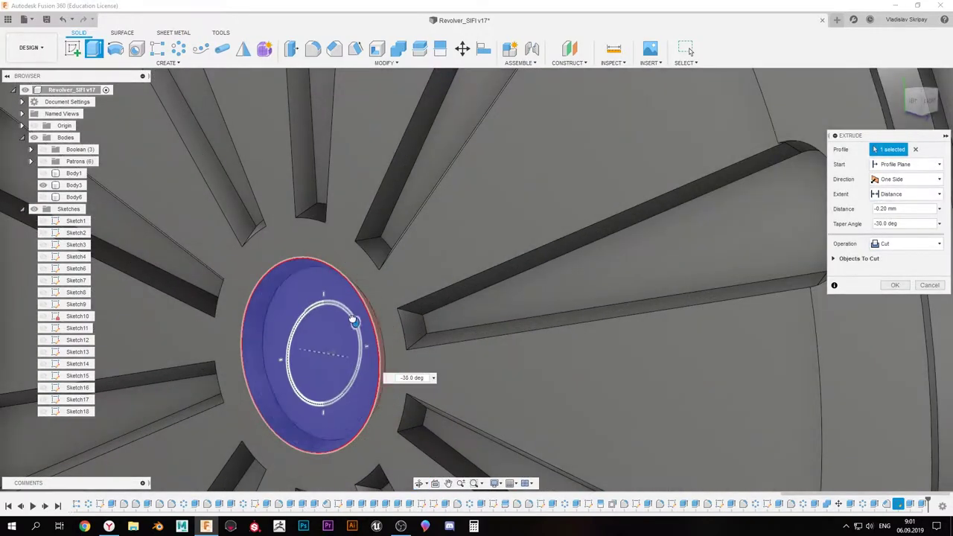
key(Return)
scroll(478, 304, down, 5)
scroll(381, 291, up, 5)
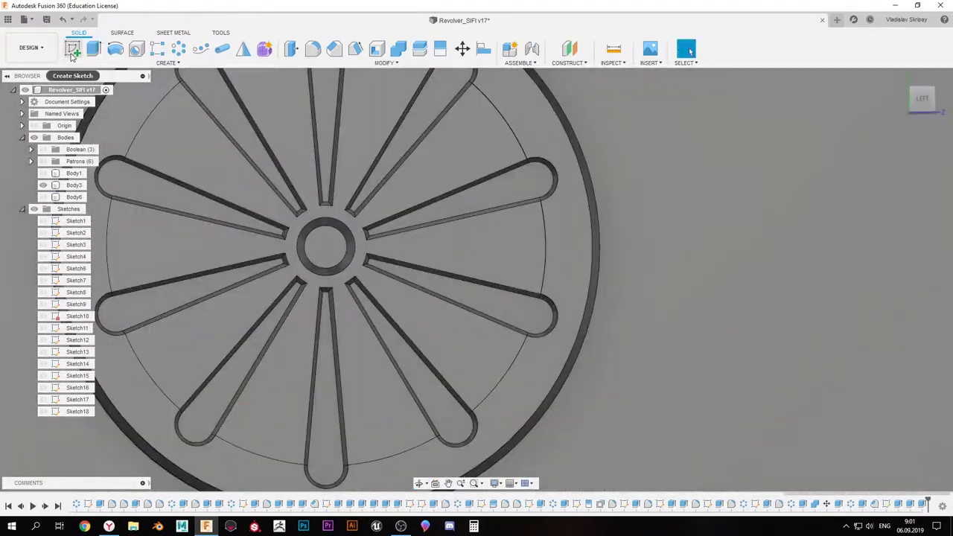
scroll(383, 298, down, 5)
shift+middle_drag(383, 298, 401, 300)
scroll(339, 288, up, 5)
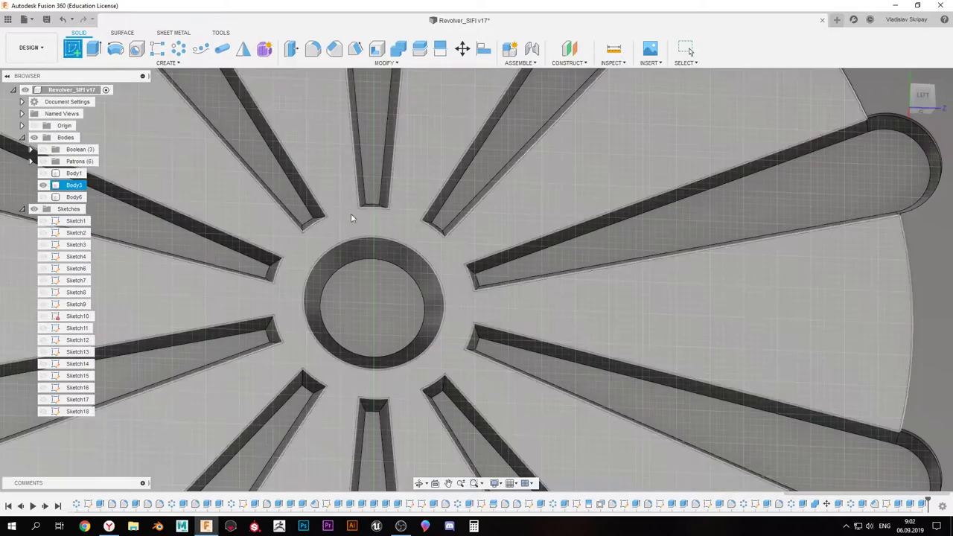
Sketch an offset circle on the chamber face and extrude the ring tapered at -40°
click(366, 227)
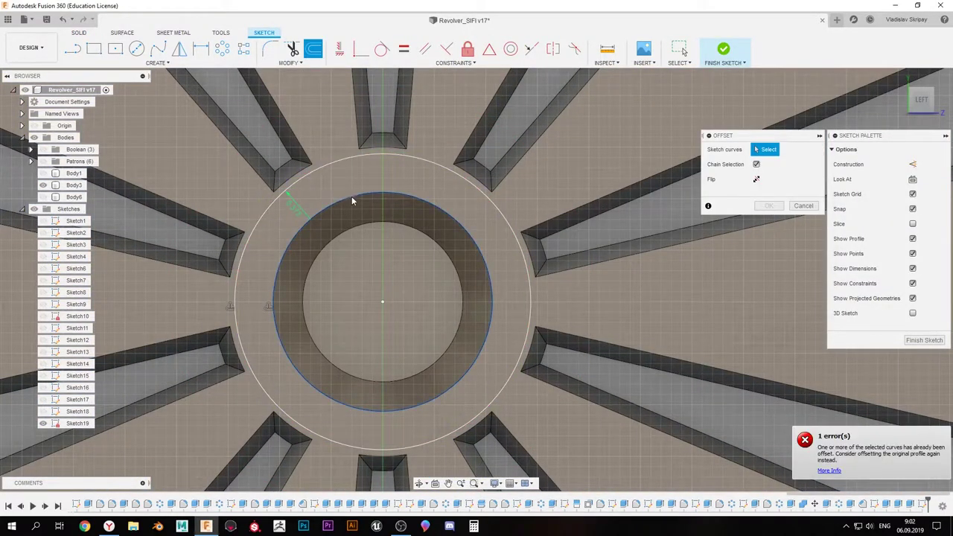
key(Return)
click(924, 339)
key(e)
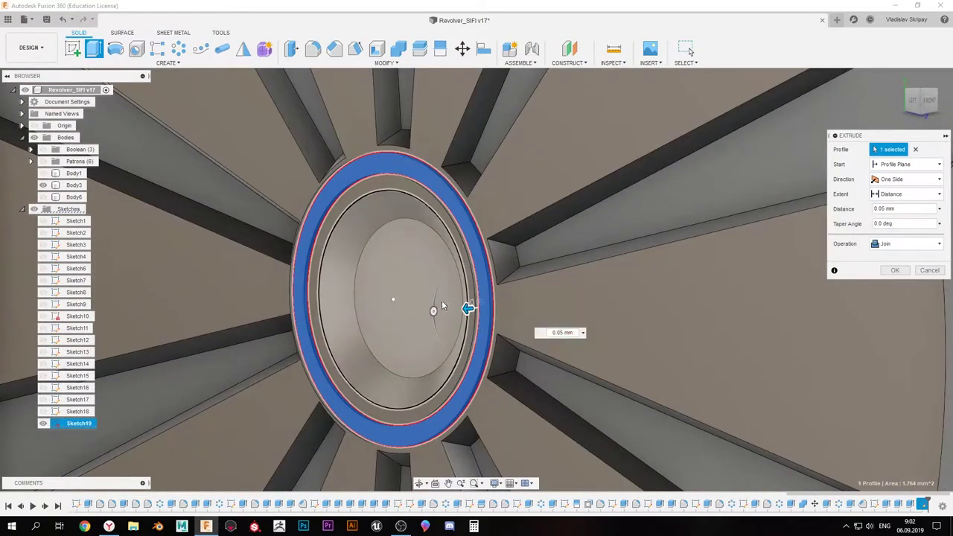
drag(435, 310, 438, 346)
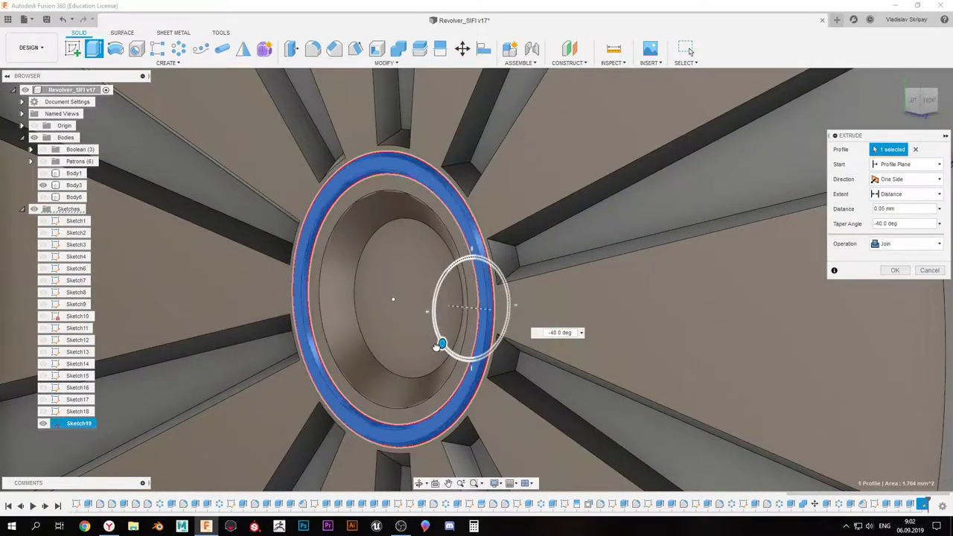
key(Return)
Roll the design history back to before Sketch19
scroll(377, 299, down, 5)
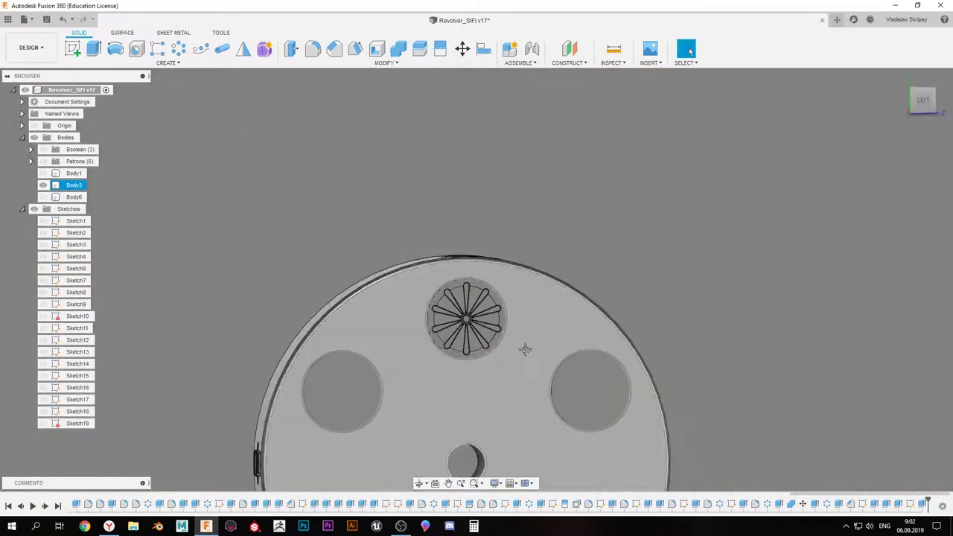
shift+middle_drag(525, 347, 374, 219)
click(921, 101)
key(p)
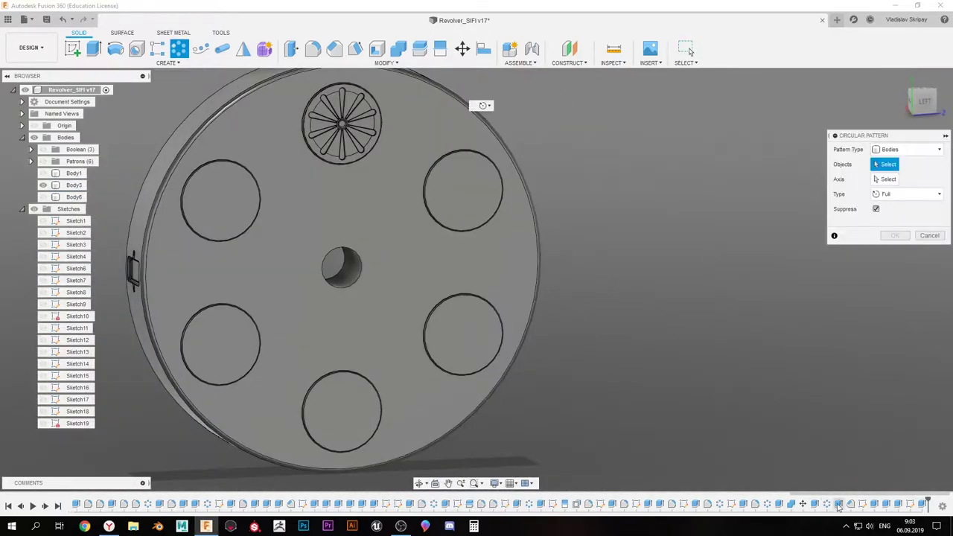
drag(881, 507, 867, 500)
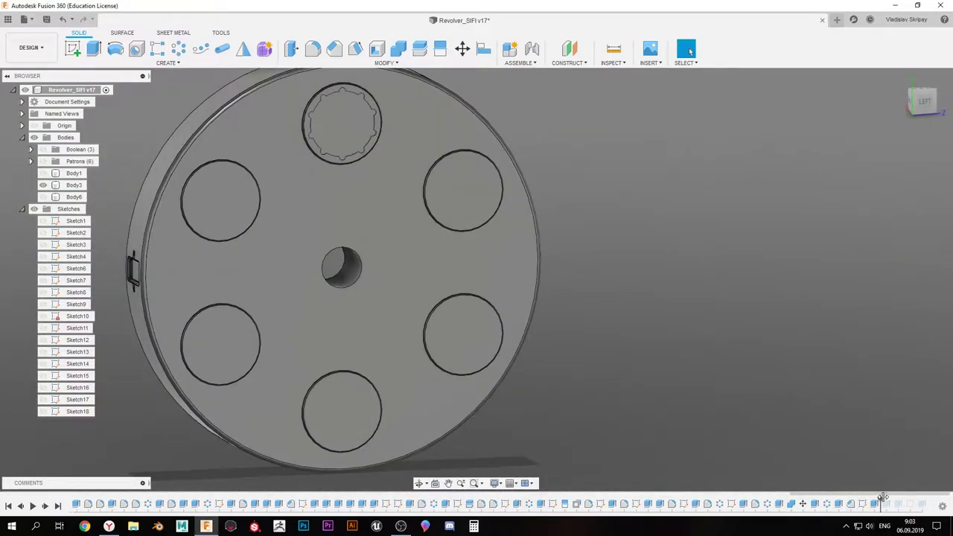
Circular-pattern the petal vent features around the disc's outer edge onto all six chambers
click(177, 57)
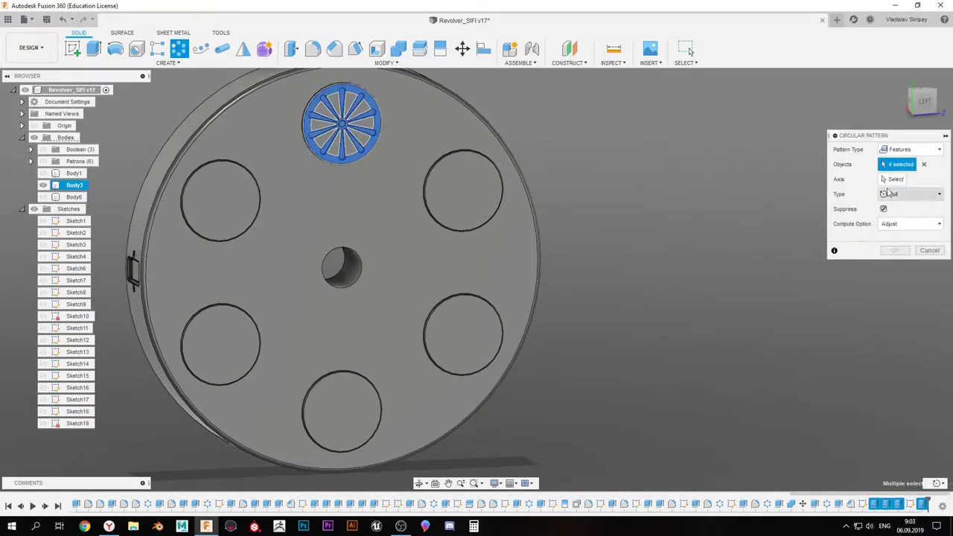
click(892, 180)
click(895, 265)
scroll(626, 255, up, 5)
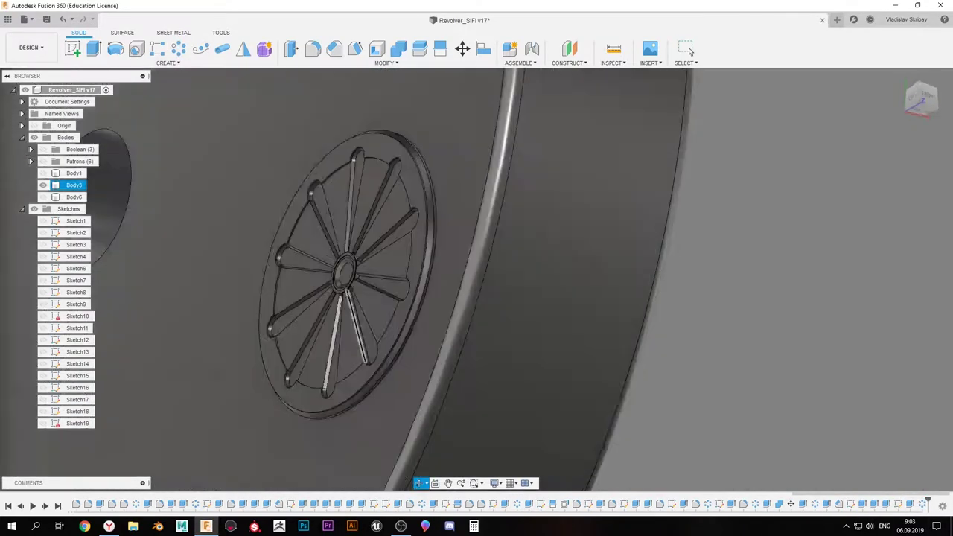
scroll(365, 238, down, 8)
scroll(366, 238, up, 3)
Show both hidden cylinder bodies and scrub the timeline to check the vent recesses
click(43, 197)
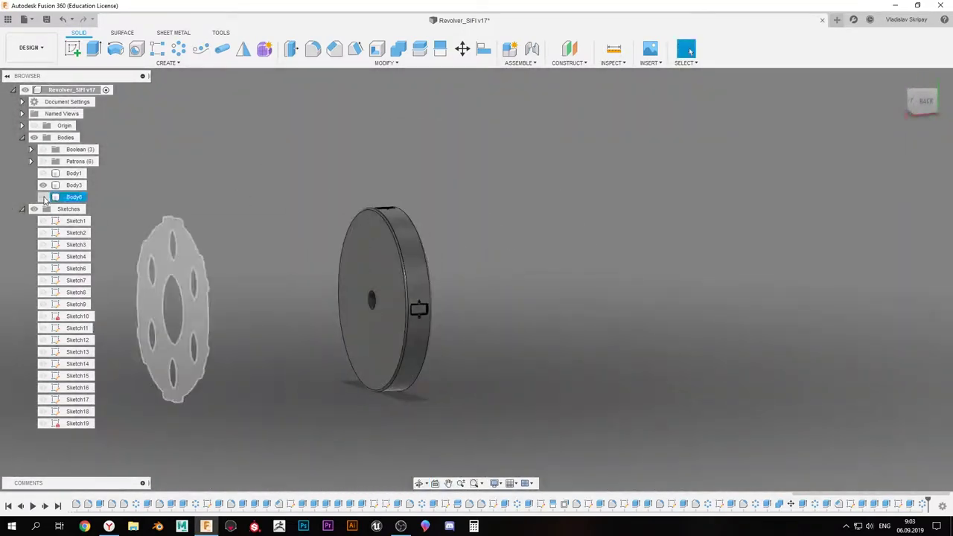
click(43, 173)
mouse_move(378, 251)
shift+middle_down()
mouse_move(403, 183)
mouse_move(342, 216)
mouse_move(330, 212)
mouse_move(429, 238)
mouse_move(360, 214)
mouse_move(328, 283)
shift+middle_up()
scroll(342, 216, up, 5)
scroll(342, 216, down, 5)
click(326, 288)
scroll(326, 288, up, 3)
mouse_move(927, 504)
mouse_down()
mouse_move(844, 504)
mouse_move(940, 506)
mouse_up()
scroll(454, 180, up, 3)
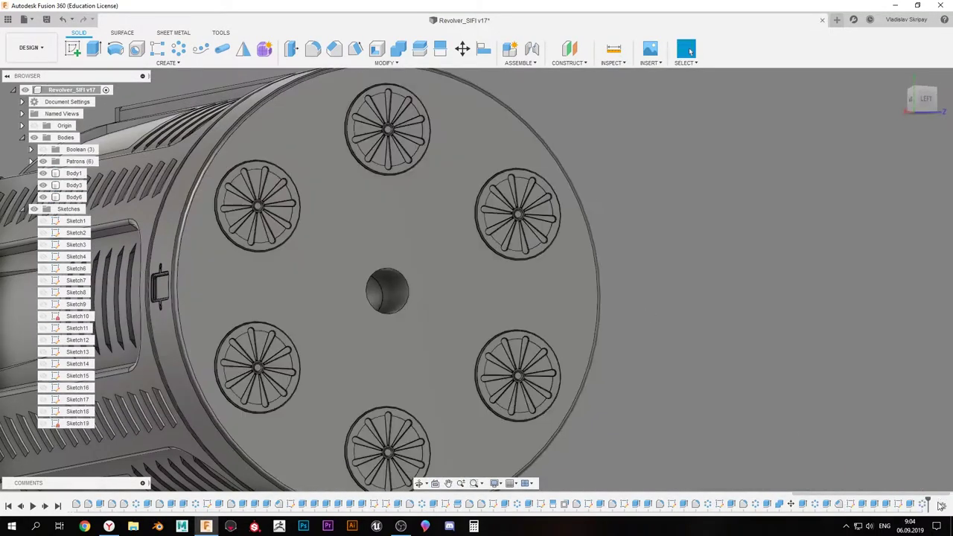
drag(855, 498, 927, 504)
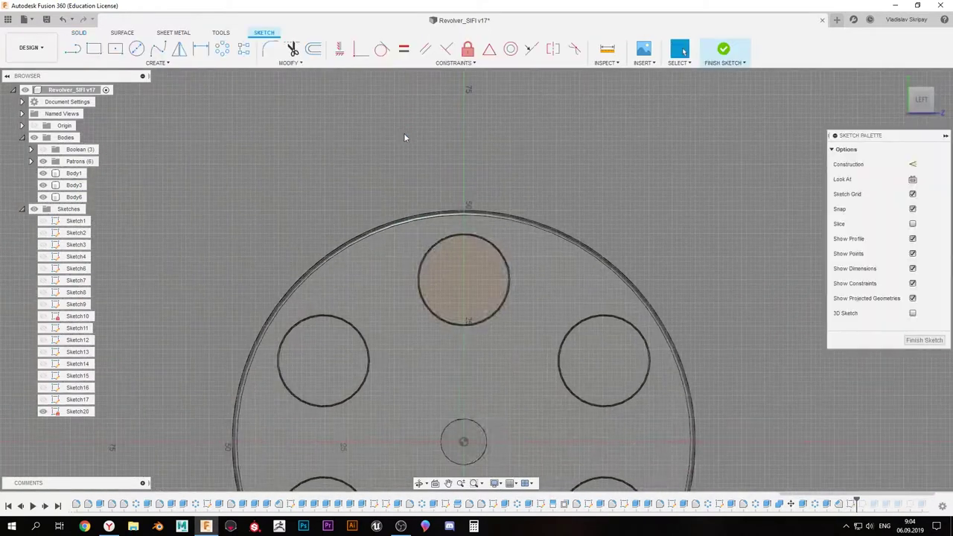
Remove the later vent features from the history and sketch a short line on the chamber end
right_click(842, 497)
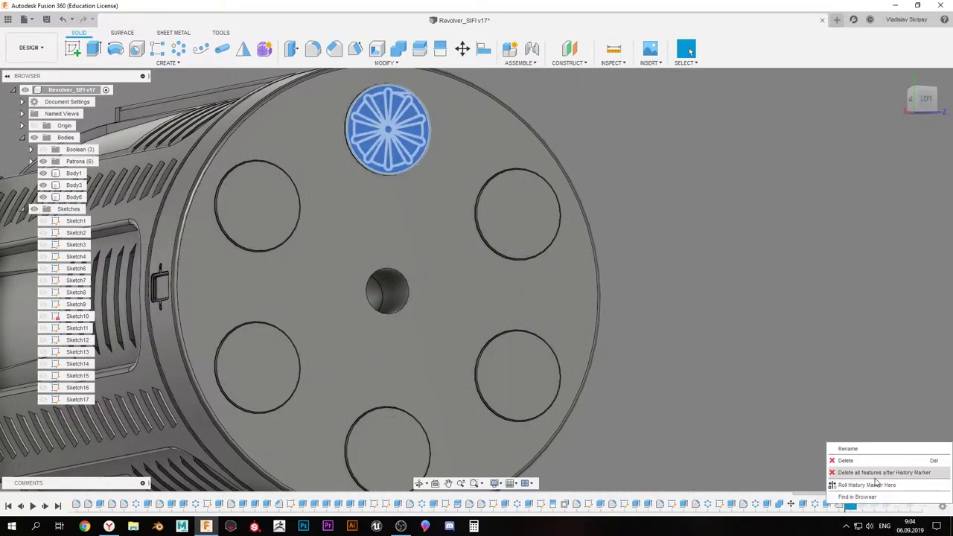
click(472, 187)
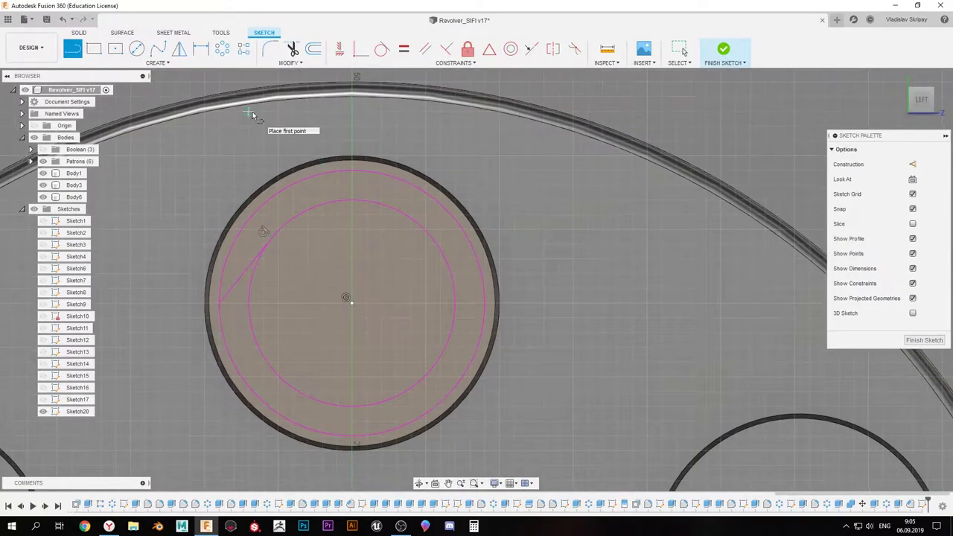
key(Return)
scroll(339, 176, up, 1)
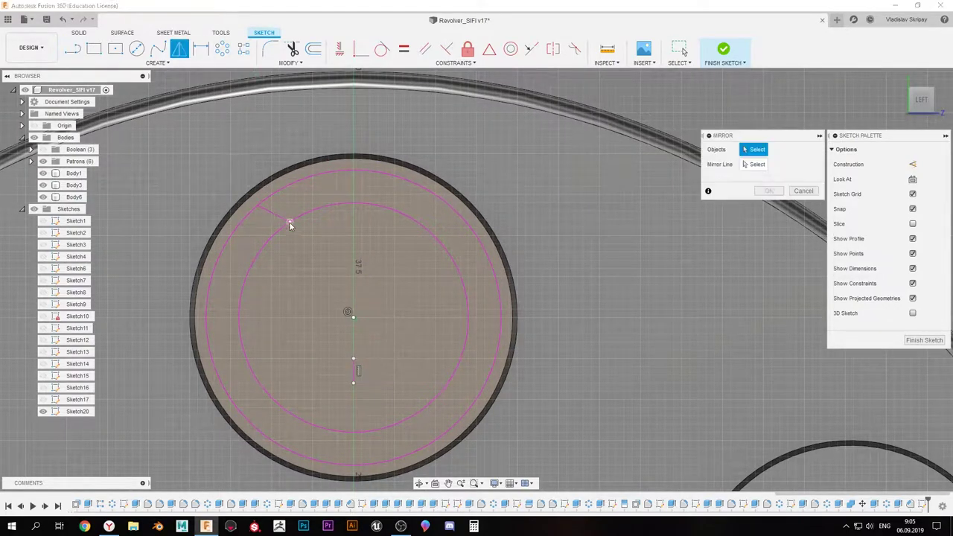
Mirror the line, circularly pattern the pair, and extrude the three arc profiles as 0.5 mm ribs
click(354, 372)
key(Return)
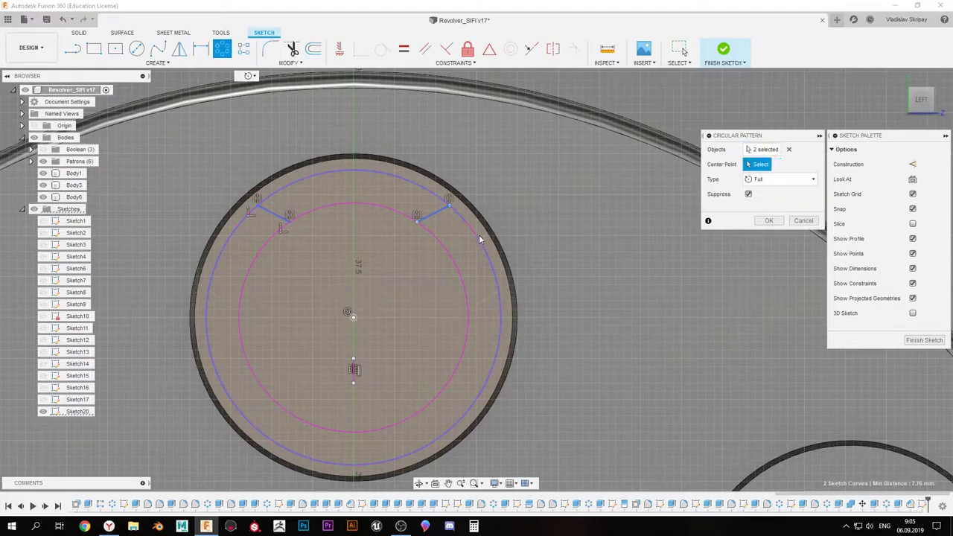
click(768, 221)
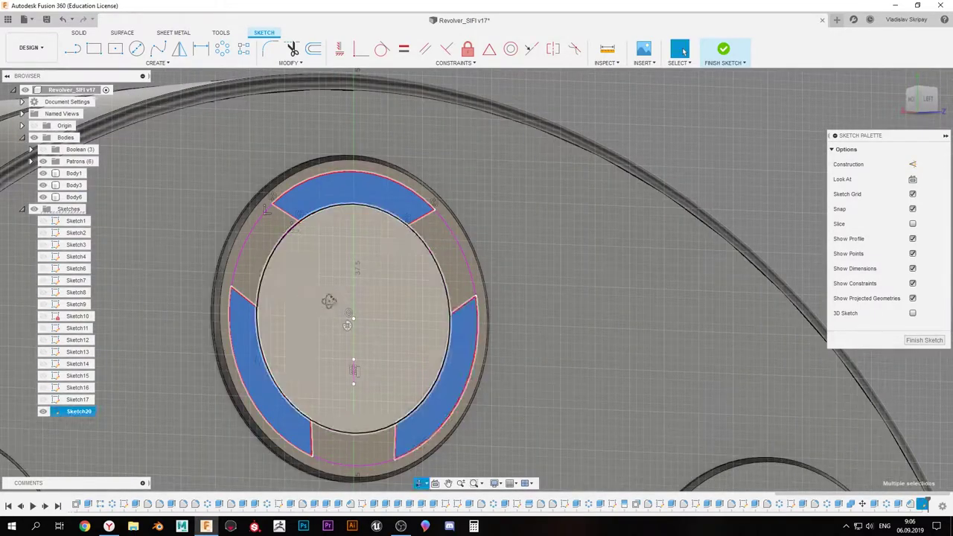
key(e)
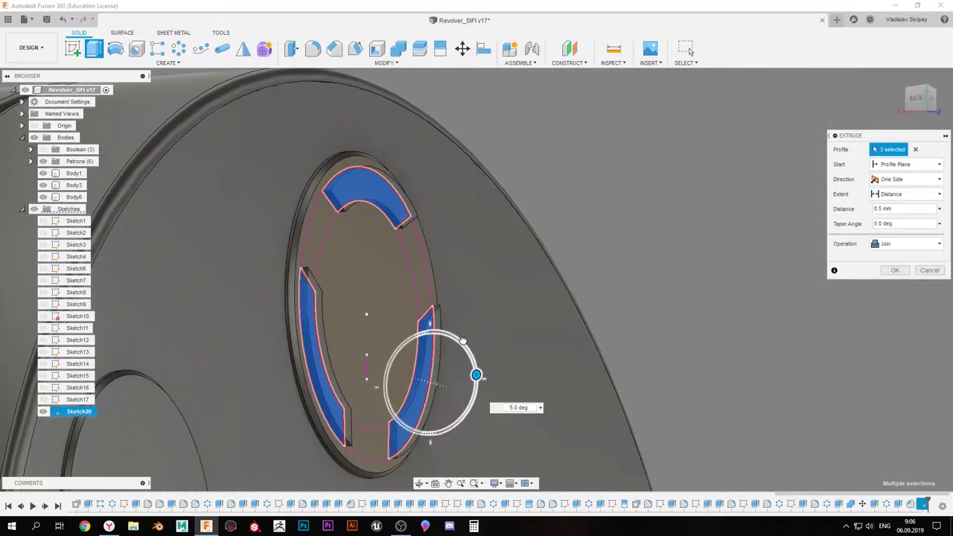
key(Escape)
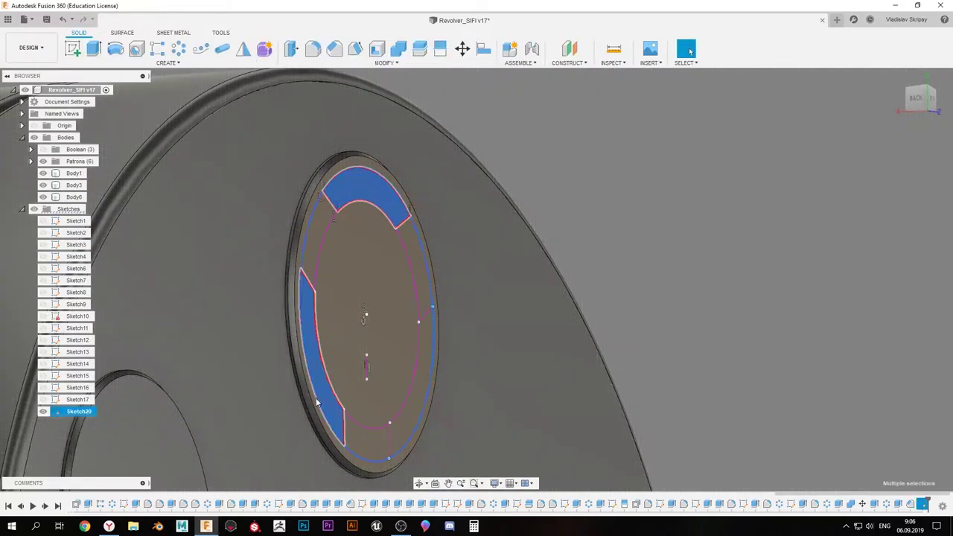
key(e)
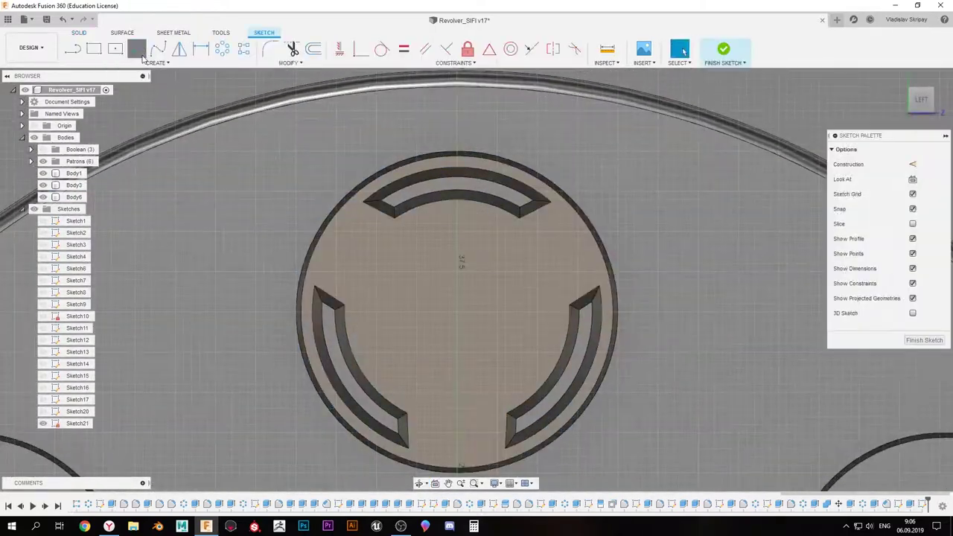
Draw a centre circle and extrude it into a 1 mm tapered boss
click(140, 54)
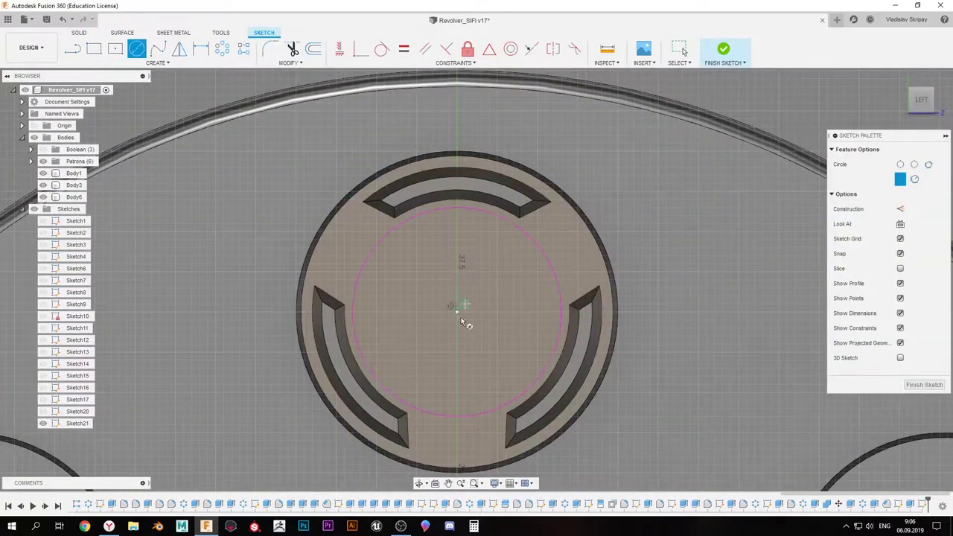
key(Return)
key(e)
click(437, 311)
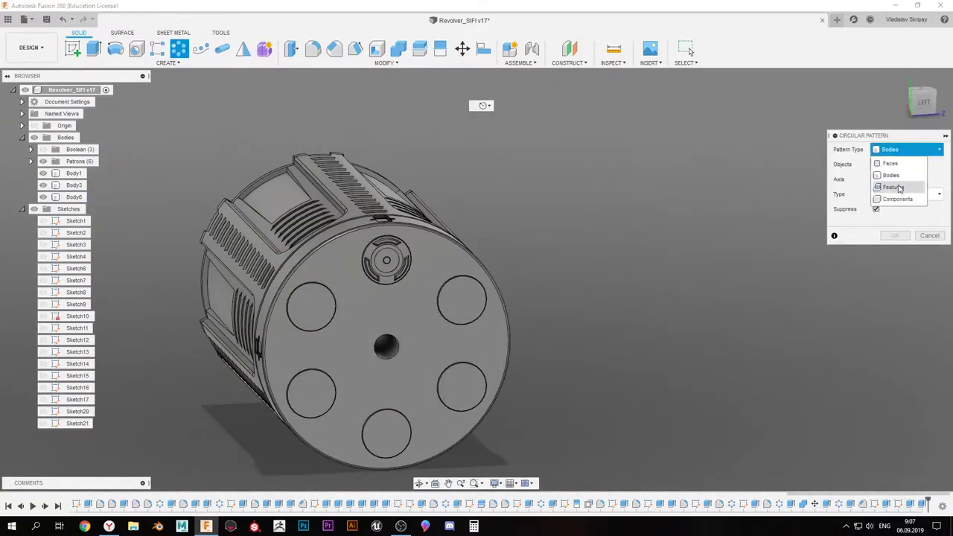
Pattern the ribs and boss features onto all six chamber ends, then sketch on the end face
click(899, 188)
click(911, 505)
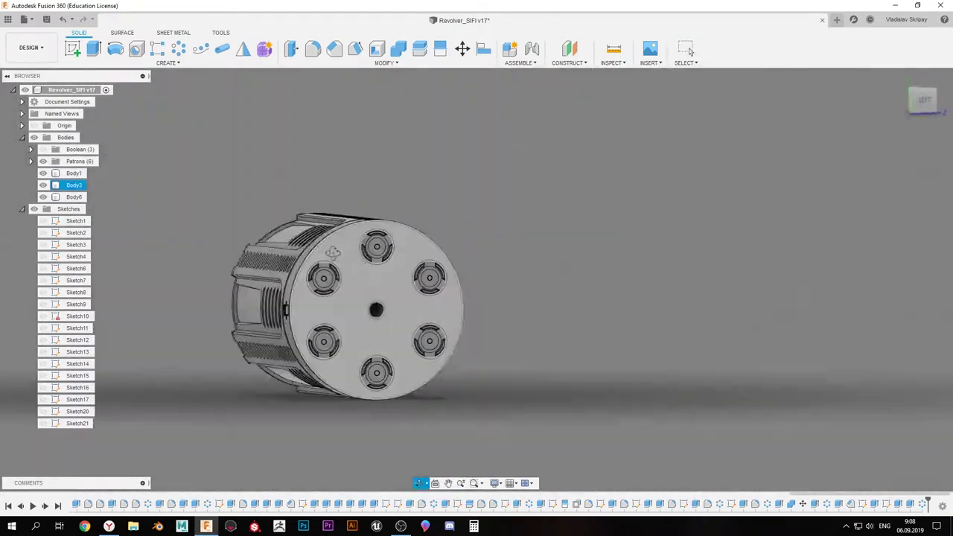
click(333, 252)
key(c)
scroll(421, 222, up, 5)
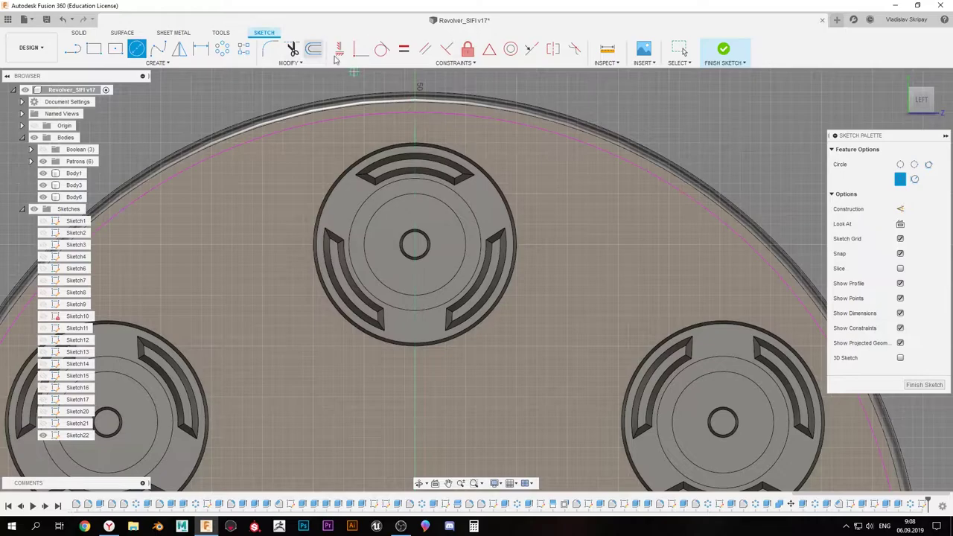
Offset the end-face circle 0.5 mm inward and cut the ring 2 mm deep
key(o)
click(417, 117)
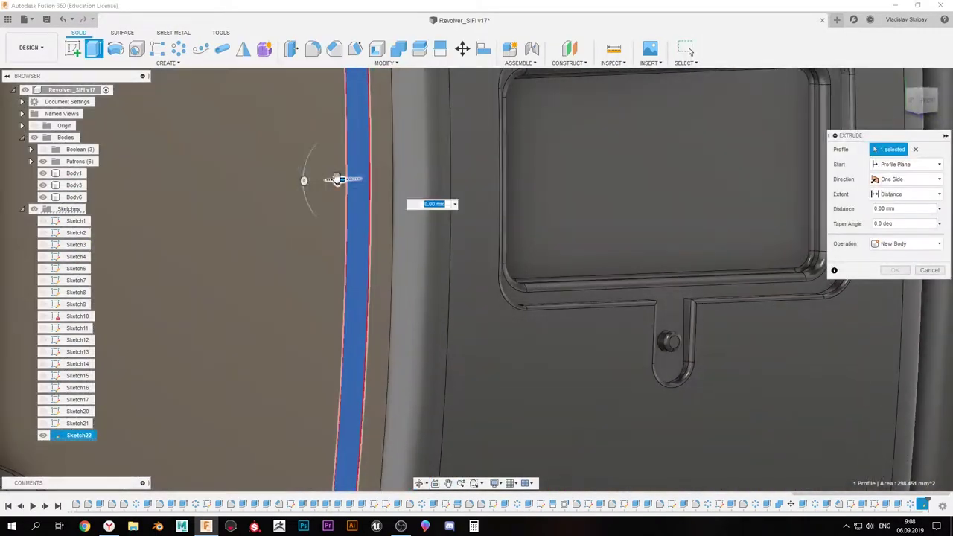
drag(337, 180, 369, 179)
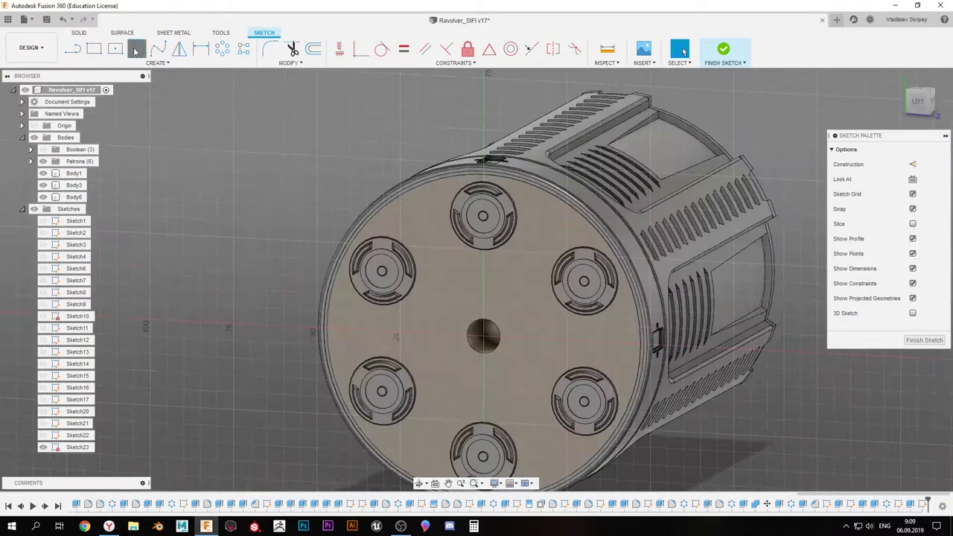
key(Return)
key(Escape)
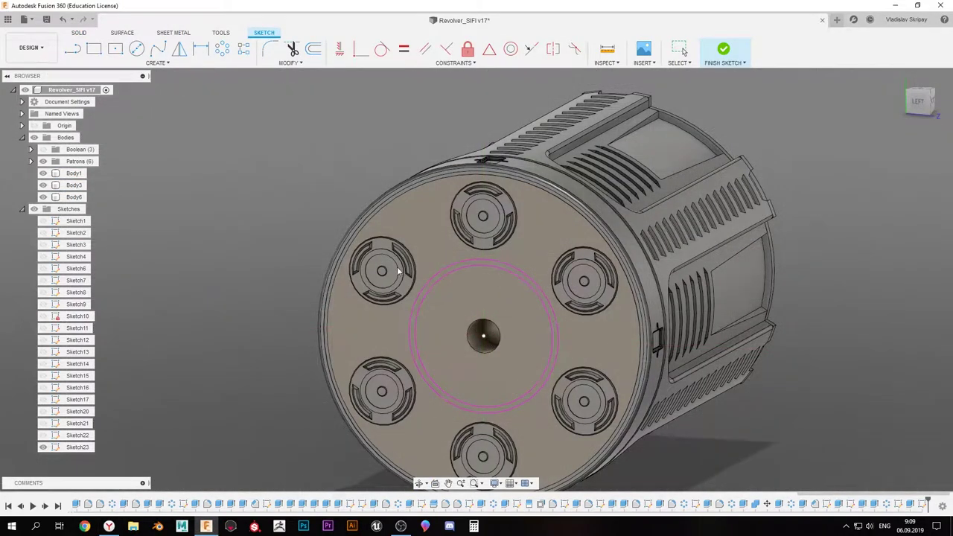
text(e)
text(-02)
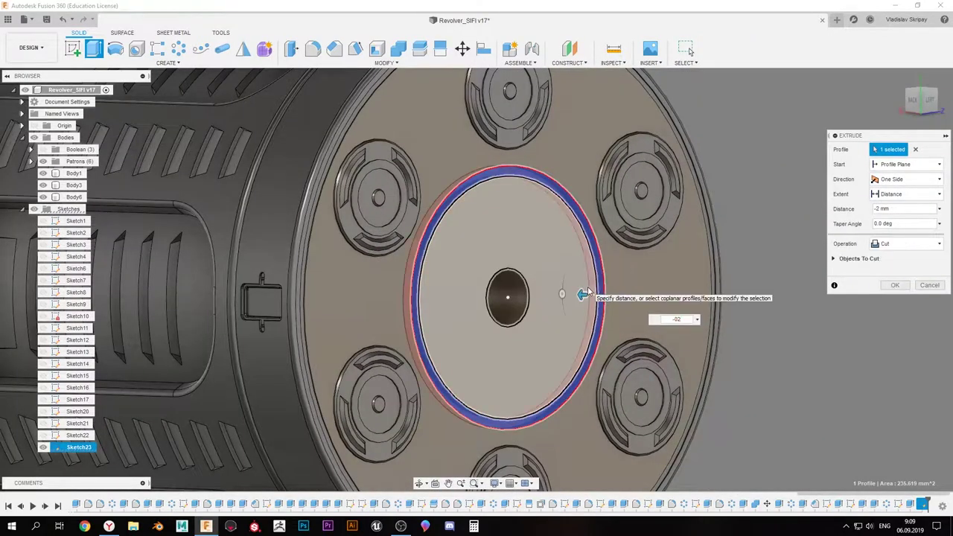
key(Return)
scroll(521, 253, down, 5)
shift+middle_drag(456, 212, 320, 168)
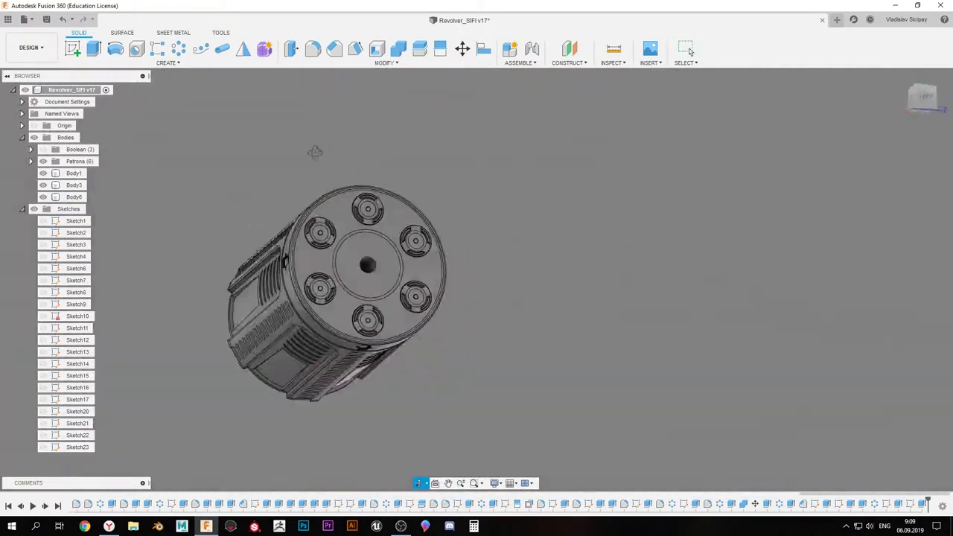
Select the cylinder's central end face and its circular edge, cancelling the trial extrude and chamfer
click(377, 309)
scroll(377, 309, up, 5)
key(e)
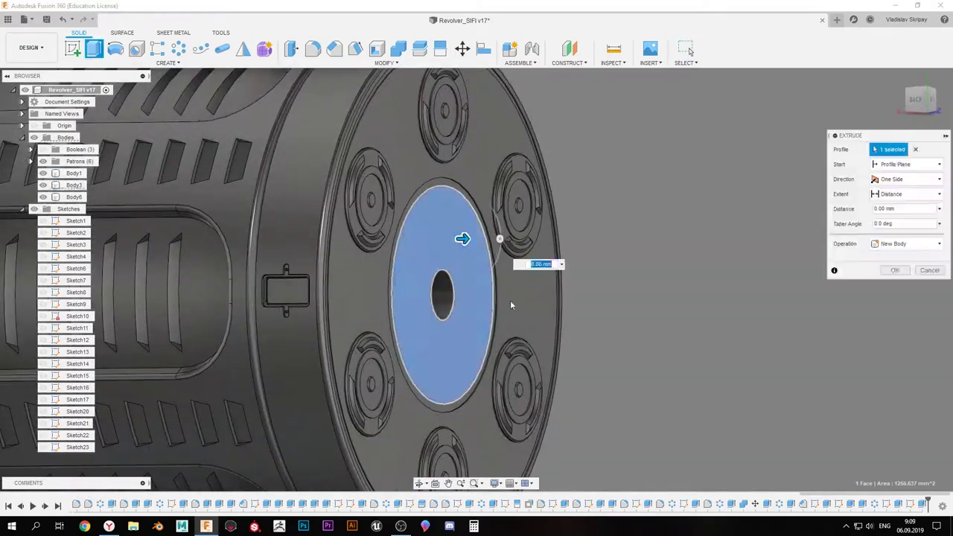
key(Escape)
shift+middle_drag(348, 245, 414, 239)
click(415, 238)
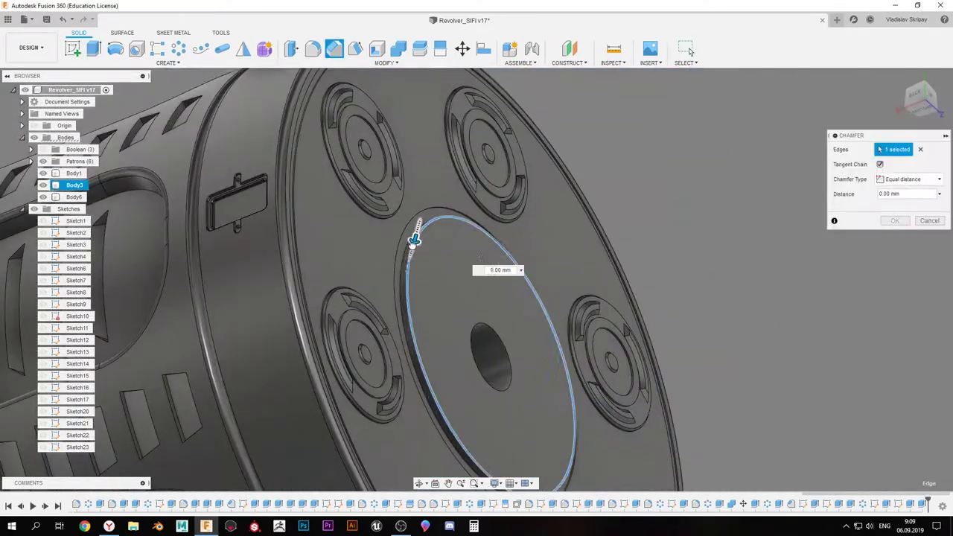
key(Escape)
scroll(526, 275, down, 5)
Sketch a circle centred on the cylinder's end face
click(72, 48)
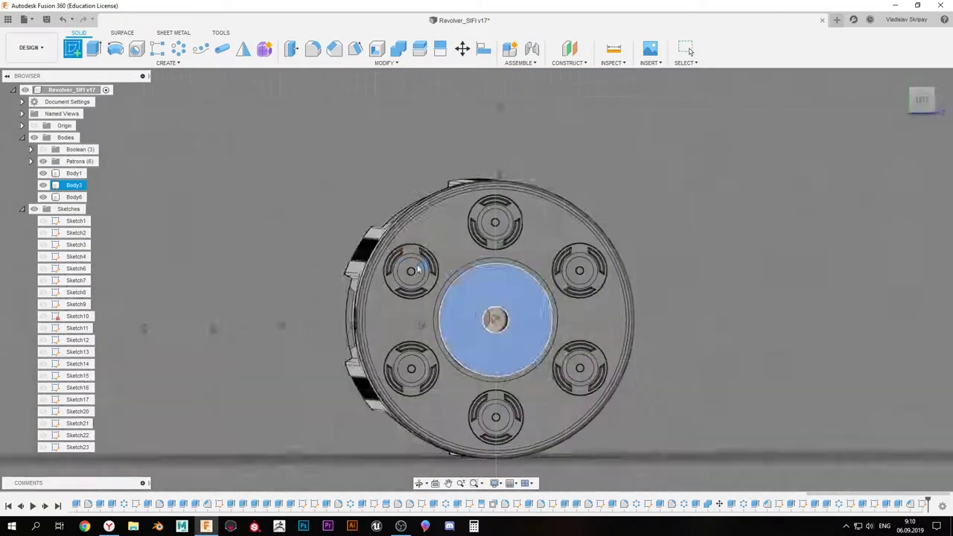
click(367, 280)
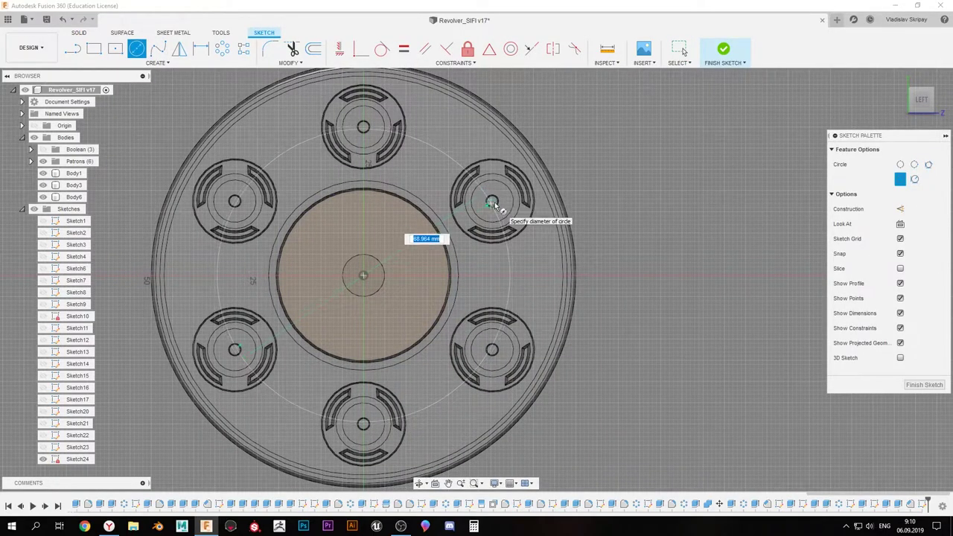
scroll(489, 193, up, 5)
scroll(482, 196, down, 5)
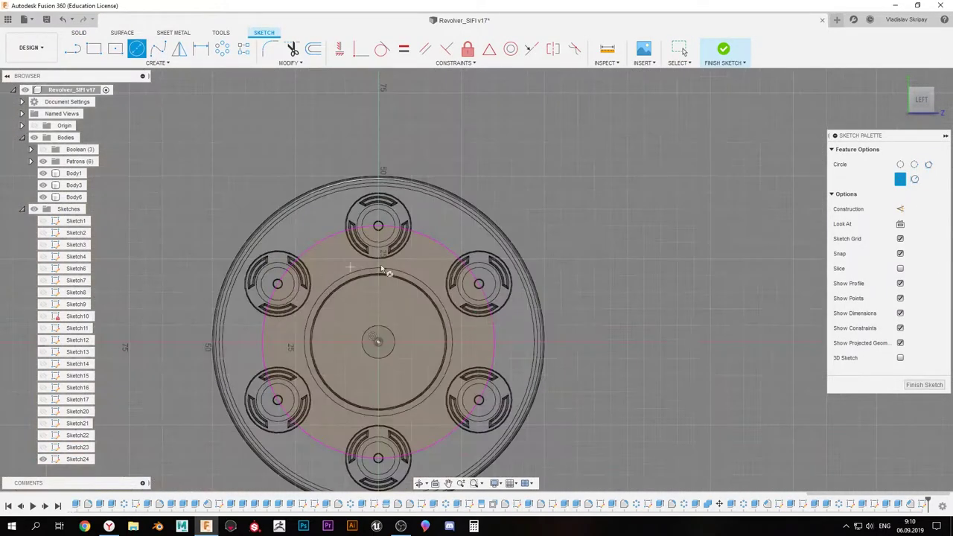
click(929, 385)
Extrude the circle 14 mm out from the end face as a new body
key(e)
mouse_move(489, 319)
shift+middle_down()
mouse_move(666, 236)
mouse_move(384, 280)
shift+middle_up()
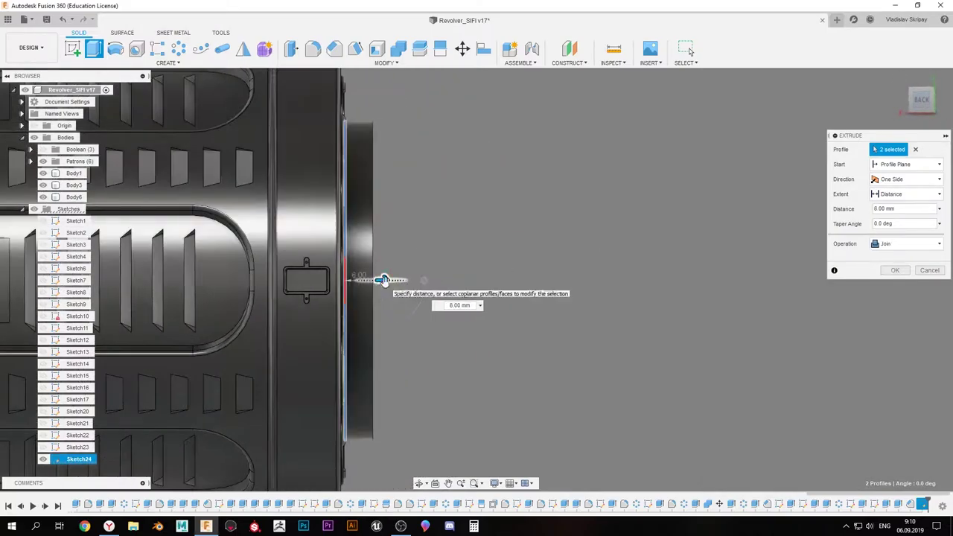
drag(384, 280, 409, 286)
shift+middle_drag(392, 280, 417, 285)
key(Return)
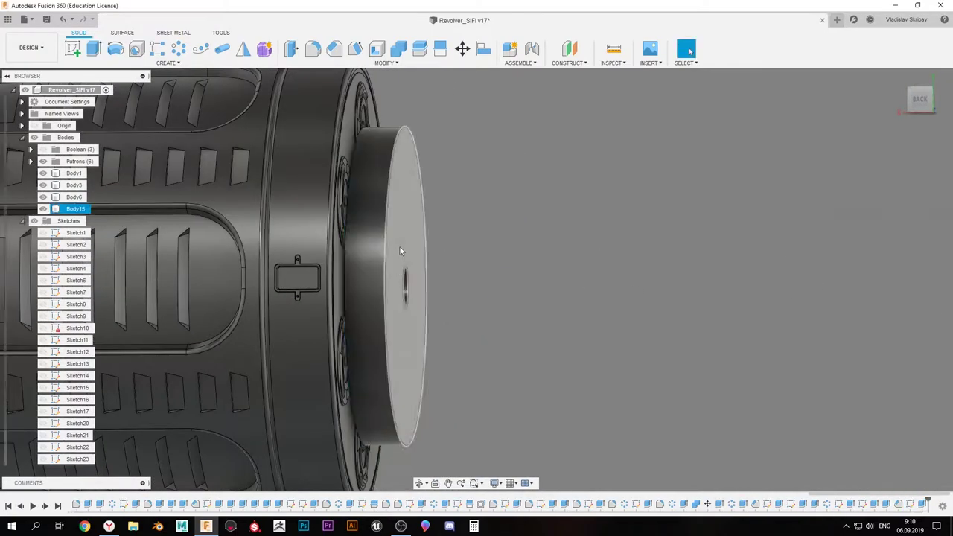
shift+middle_drag(402, 251, 345, 343)
Round the disc's outer edge with a 6.50 mm fillet
key(f)
scroll(324, 304, up, 3)
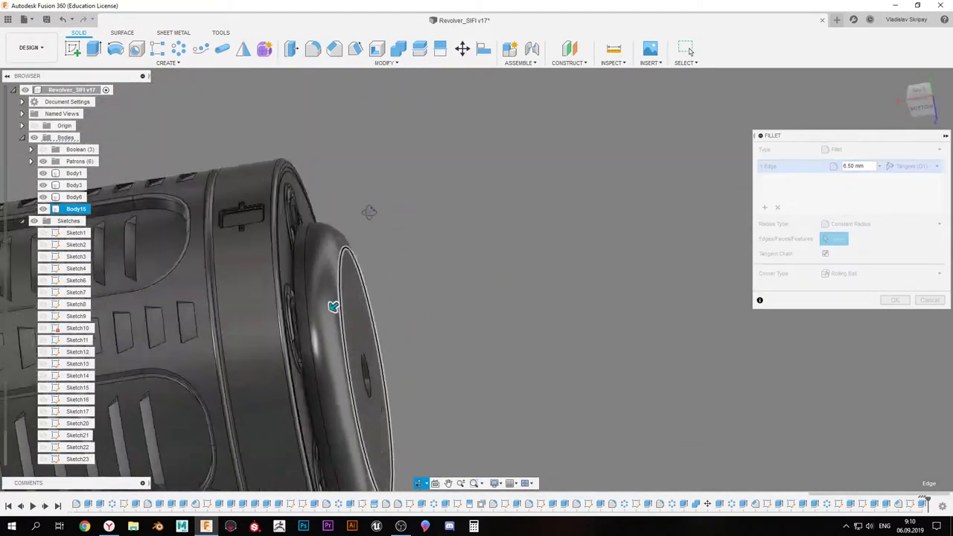
scroll(323, 304, down, 5)
scroll(323, 303, up, 2)
click(894, 301)
Try a 5 mm hub extrude and a hole, cancel both, and inspect the cylinder
key(e)
click(378, 229)
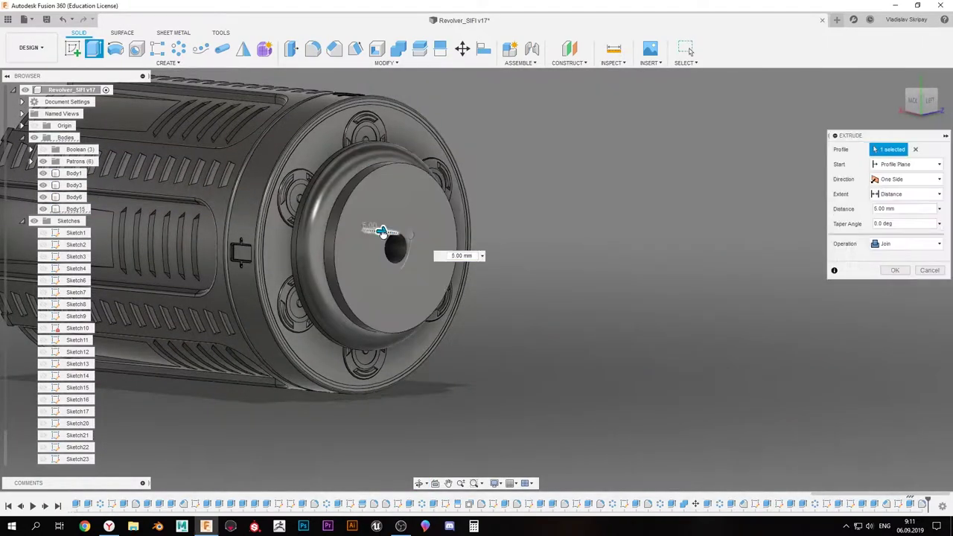
shift+middle_drag(378, 230, 377, 260)
scroll(391, 232, up, 3)
key(Escape)
key(h)
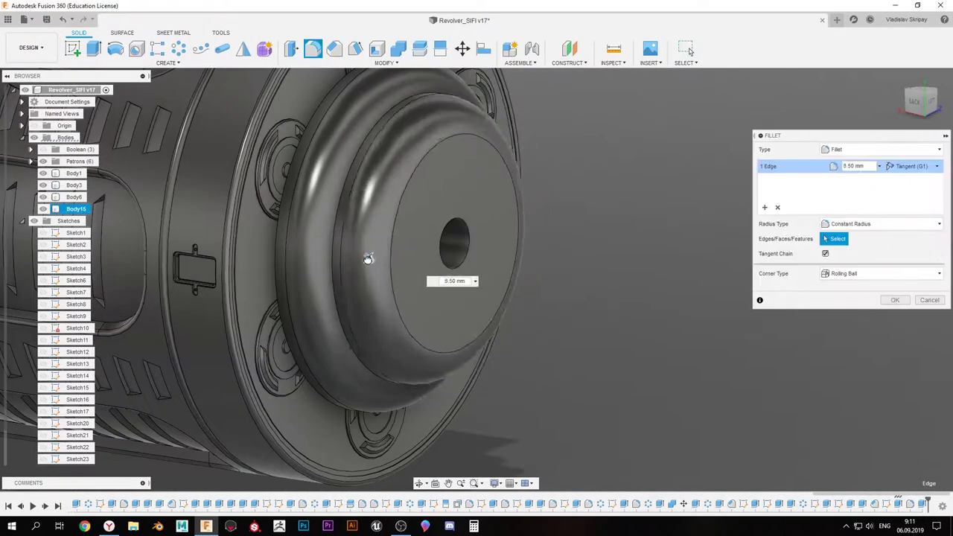
key(Escape)
scroll(615, 315, down, 5)
mouse_move(690, 51)
shift+middle_down()
mouse_move(693, 200)
mouse_move(618, 210)
shift+middle_up()
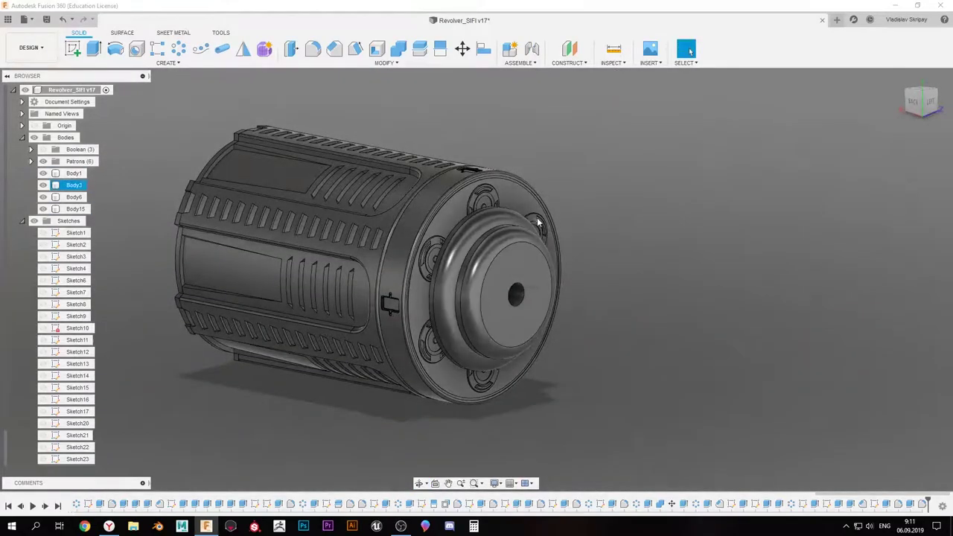
shift+middle_drag(610, 314, 435, 295)
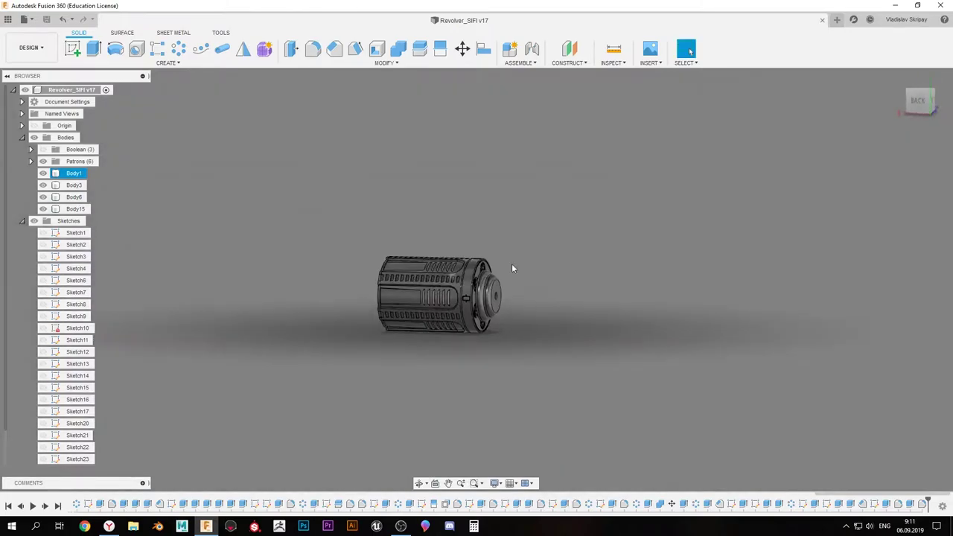
Sketch the rail's stepped outline on the side plane with 133 mm and 88 mm lines
click(512, 263)
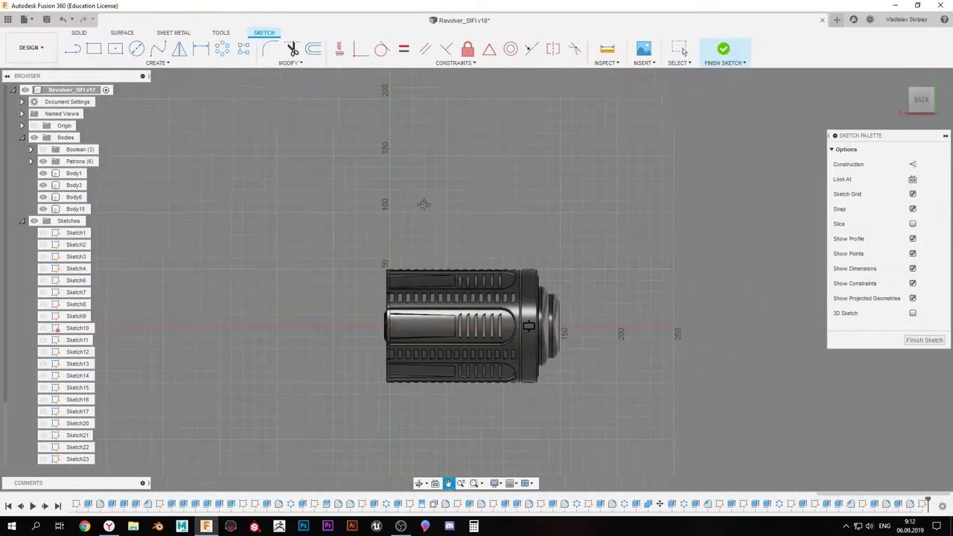
key(l)
scroll(585, 261, up, 5)
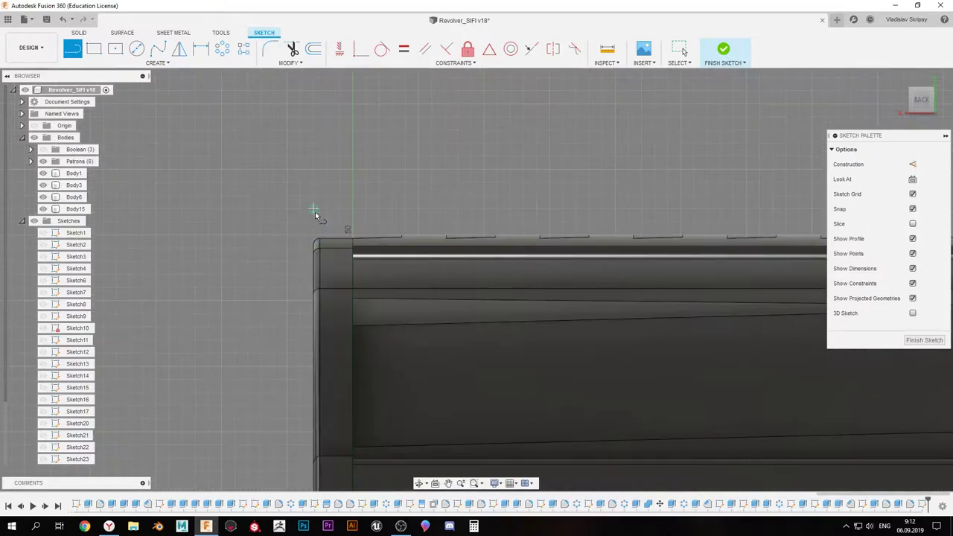
click(315, 216)
scroll(388, 231, down, 3)
scroll(501, 283, down, 2)
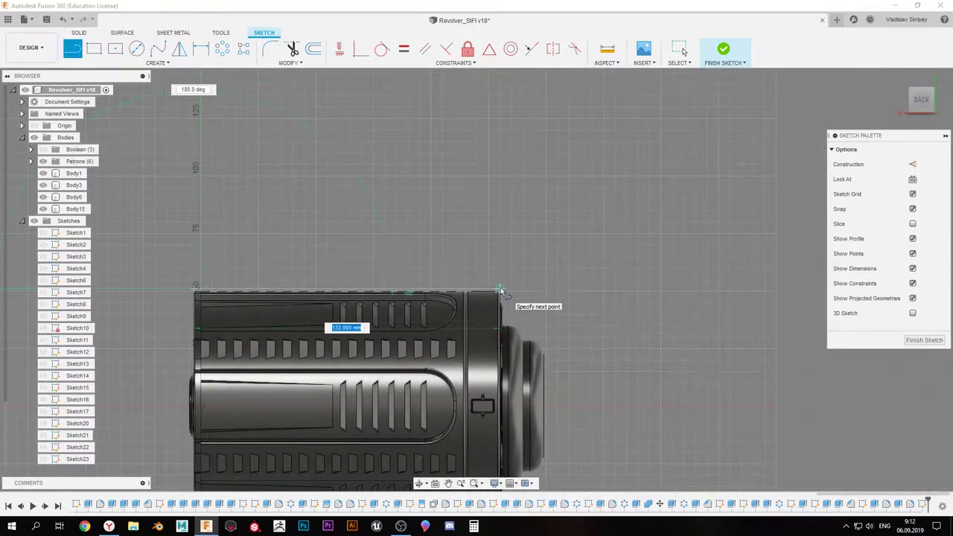
scroll(500, 290, up, 2)
click(509, 302)
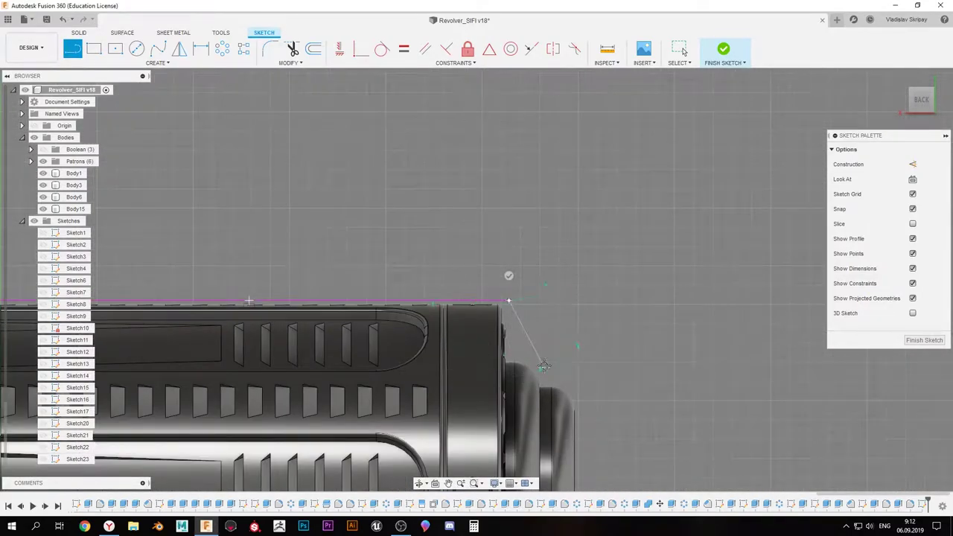
middle_drag(544, 366, 506, 289)
scroll(519, 260, down, 3)
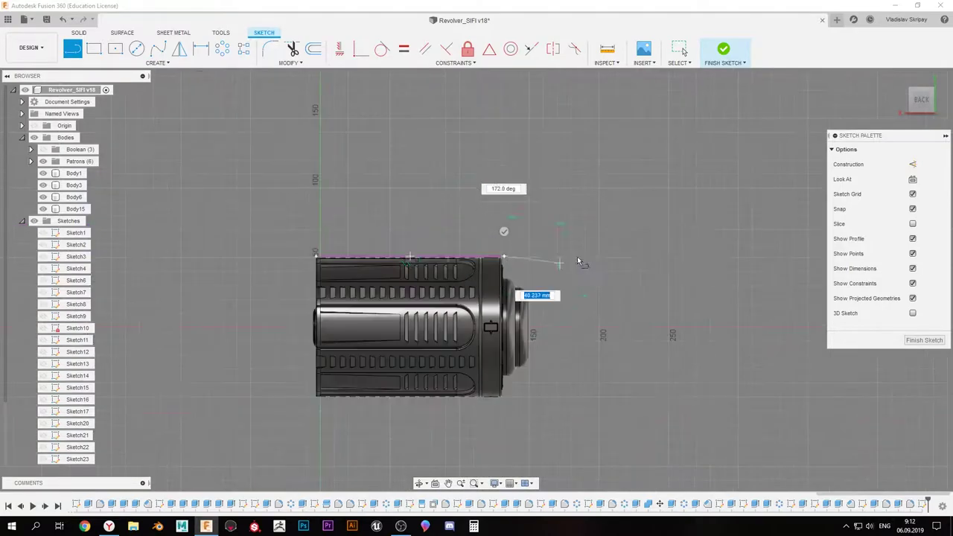
middle_drag(600, 262, 530, 274)
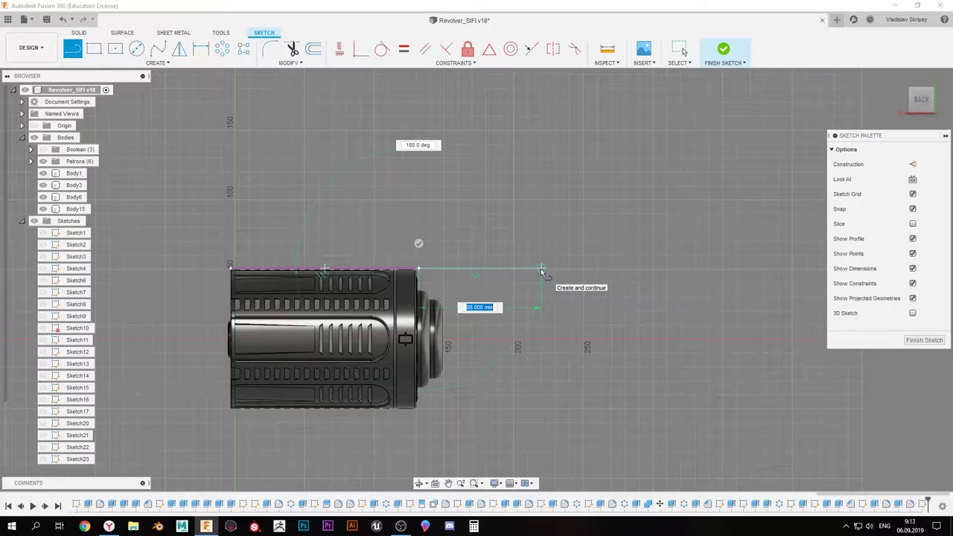
click(477, 268)
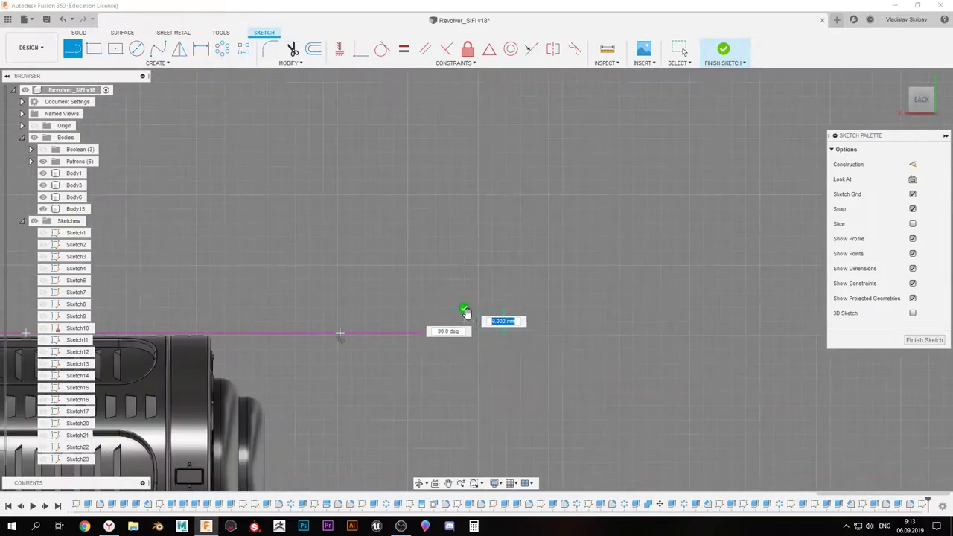
scroll(459, 308, up, 2)
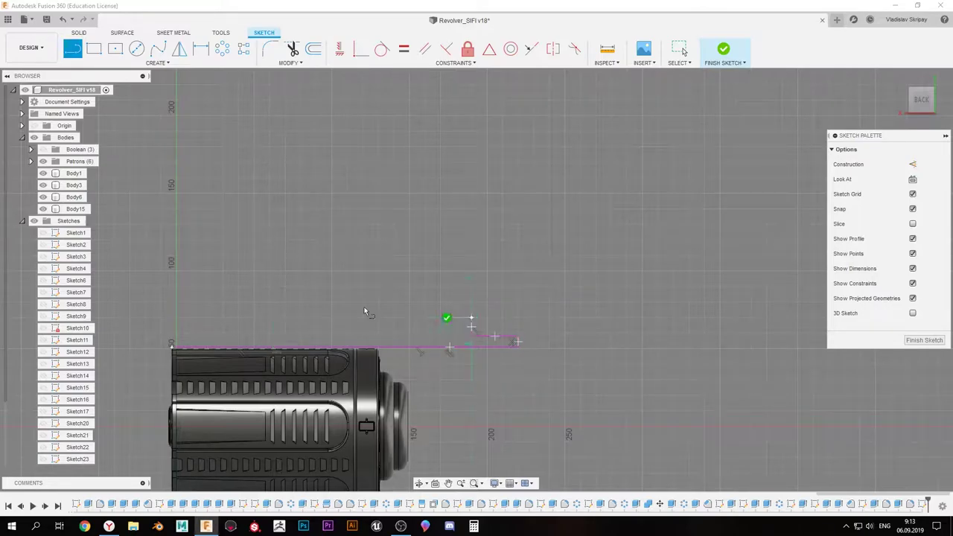
middle_drag(171, 322, 258, 328)
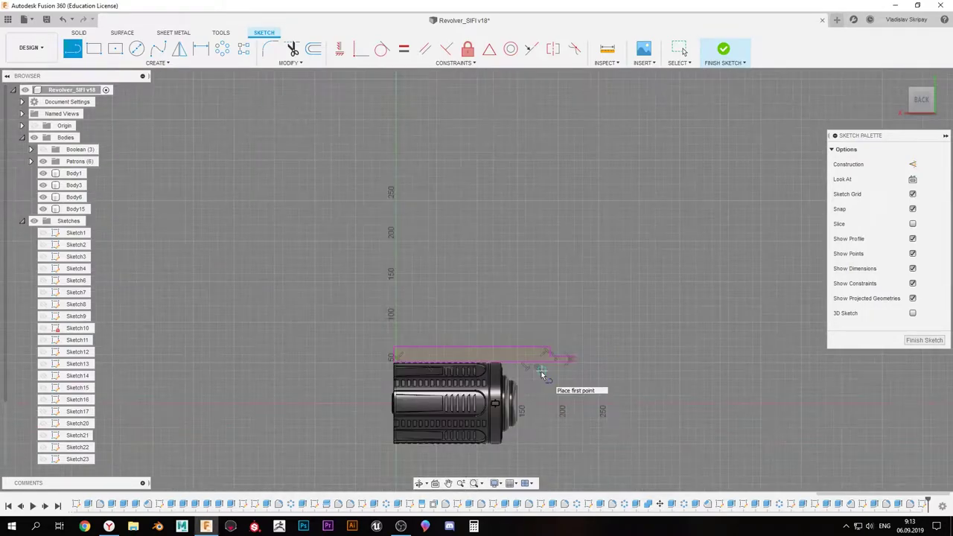
Extrude the rail profile symmetrically 25 mm across the cylinder as new Body16
key(e)
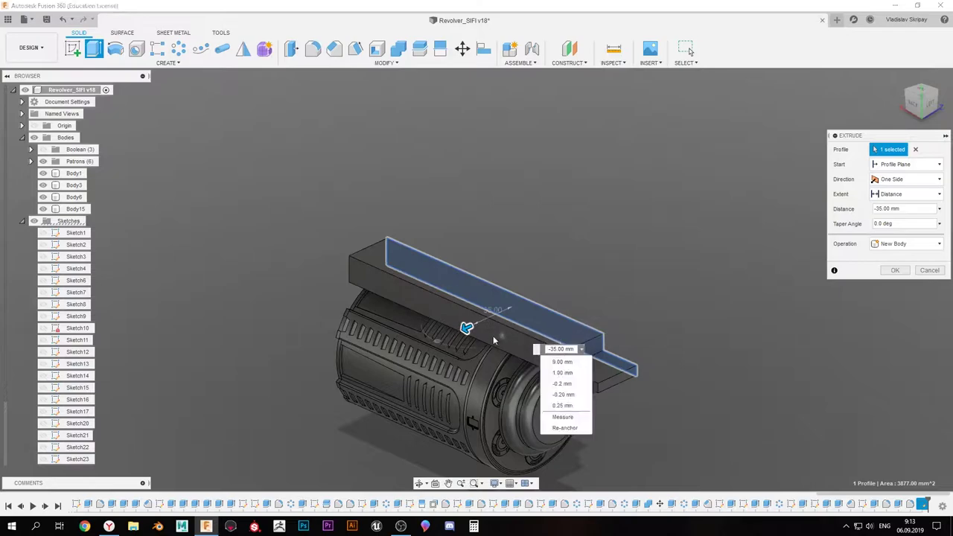
click(905, 178)
click(901, 201)
drag(521, 300, 567, 300)
shift+middle_drag(567, 300, 371, 296)
key(Return)
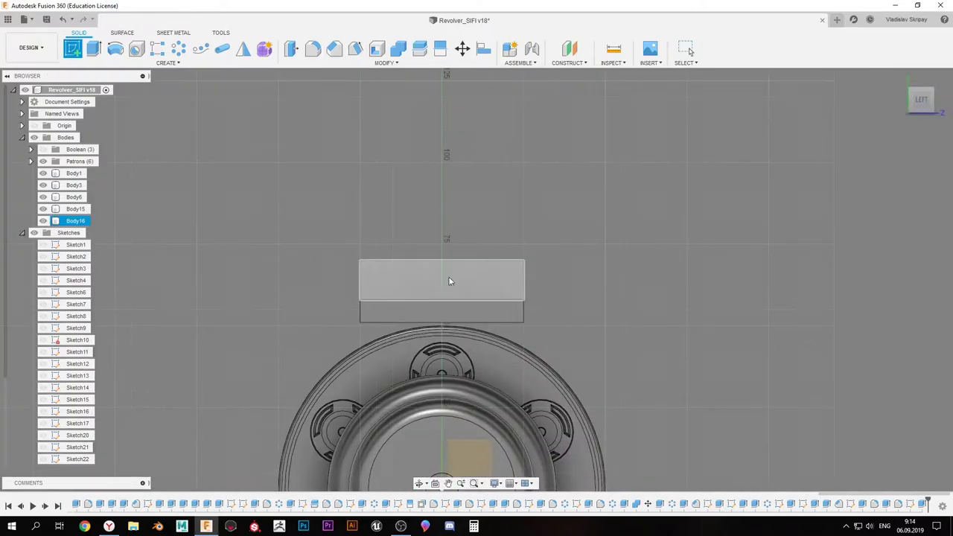
Sketch the left angled profile on the rail face and mirror it about the centre line
click(448, 276)
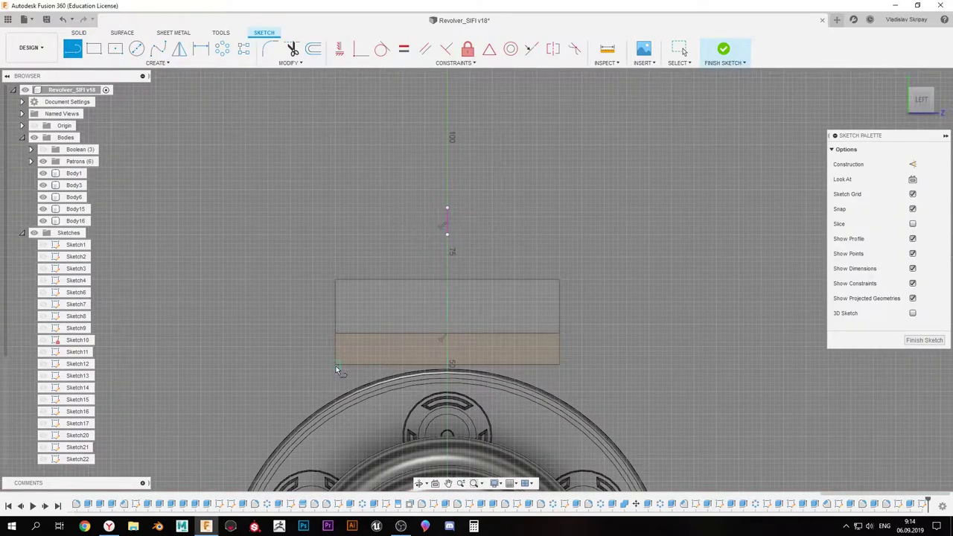
click(402, 280)
click(402, 236)
click(313, 235)
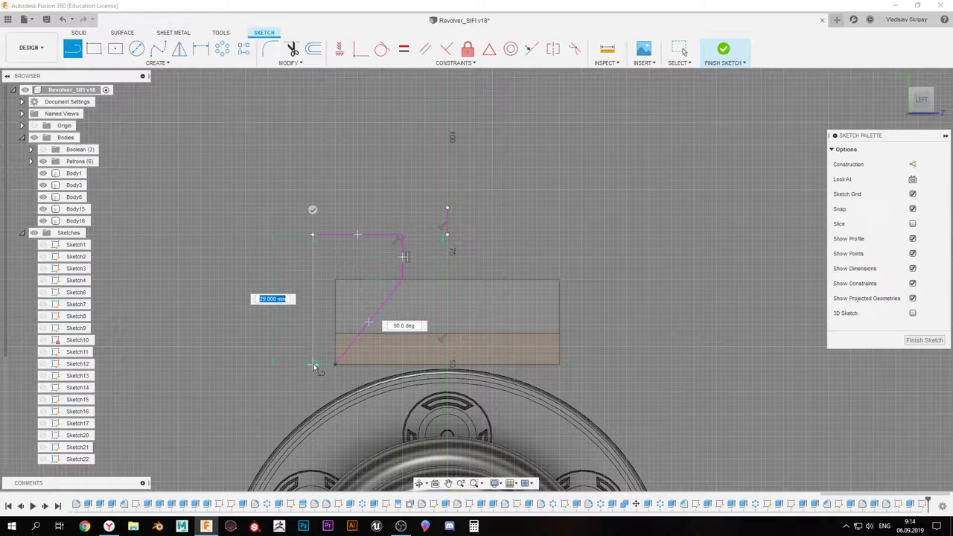
click(313, 363)
click(335, 363)
key(Escape)
key(Return)
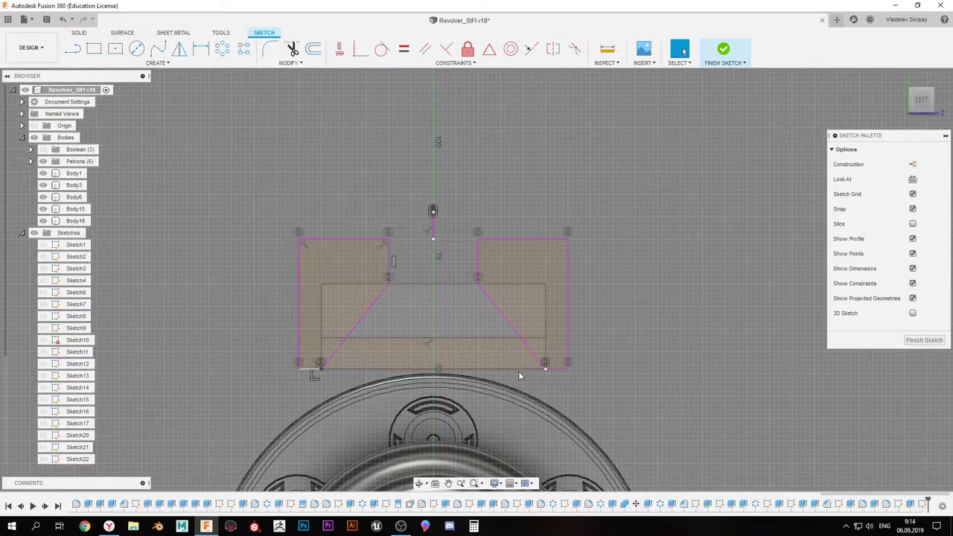
Redraw and mirror the left-side profile lines, then close the sketch
scroll(387, 380, up, 5)
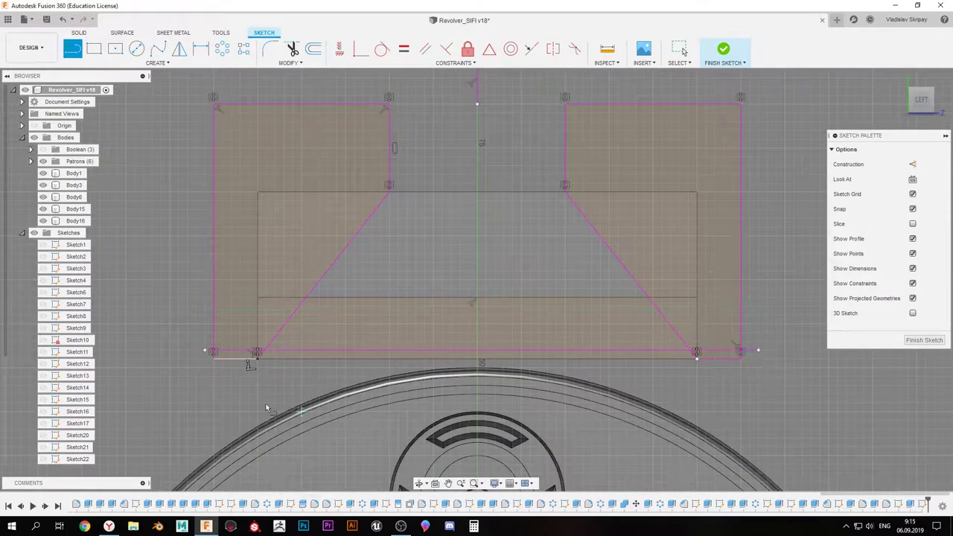
scroll(266, 408, up, 3)
scroll(324, 313, down, 5)
key(l)
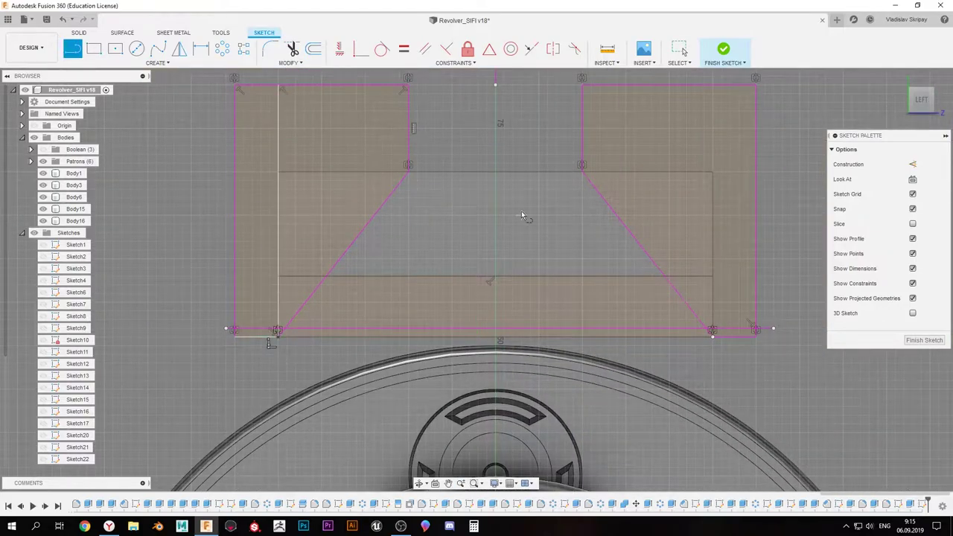
key(m)
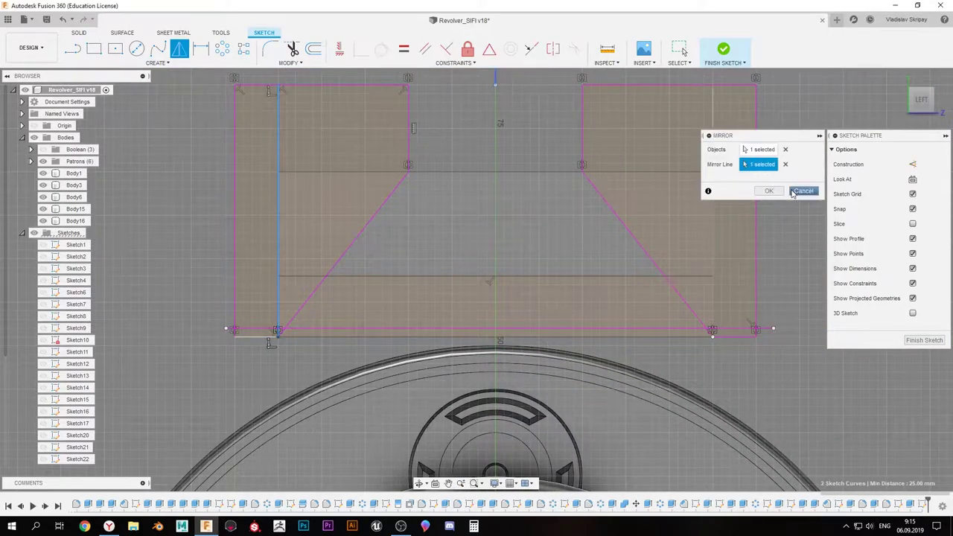
scroll(772, 224, down, 2)
key(Escape)
Sketch mirrored angled lines on the rail's side face and begin extruding its five profiles
mouse_move(535, 267)
shift+middle_down()
mouse_move(351, 350)
mouse_move(317, 335)
shift+middle_up()
click(316, 335)
scroll(286, 376, down, 2)
key(r)
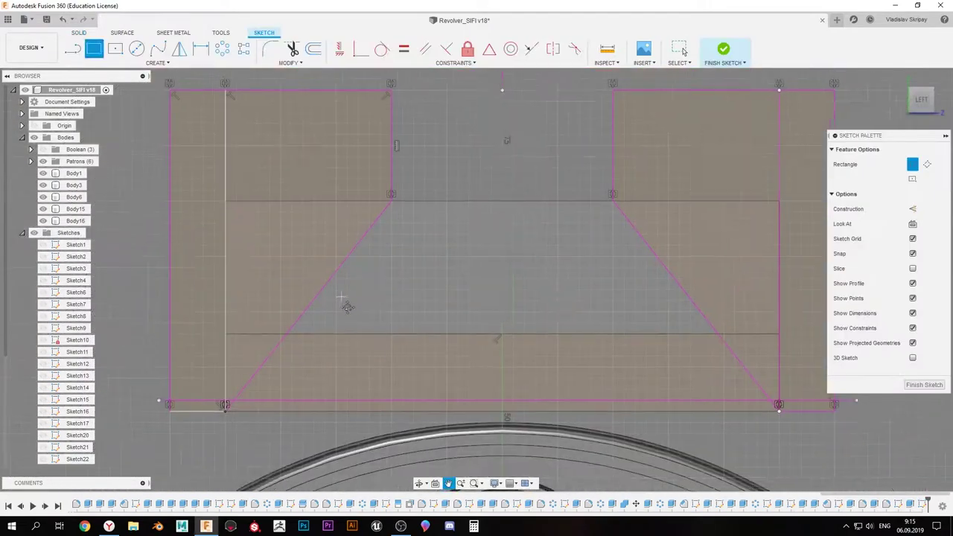
middle_drag(347, 307, 359, 321)
key(l)
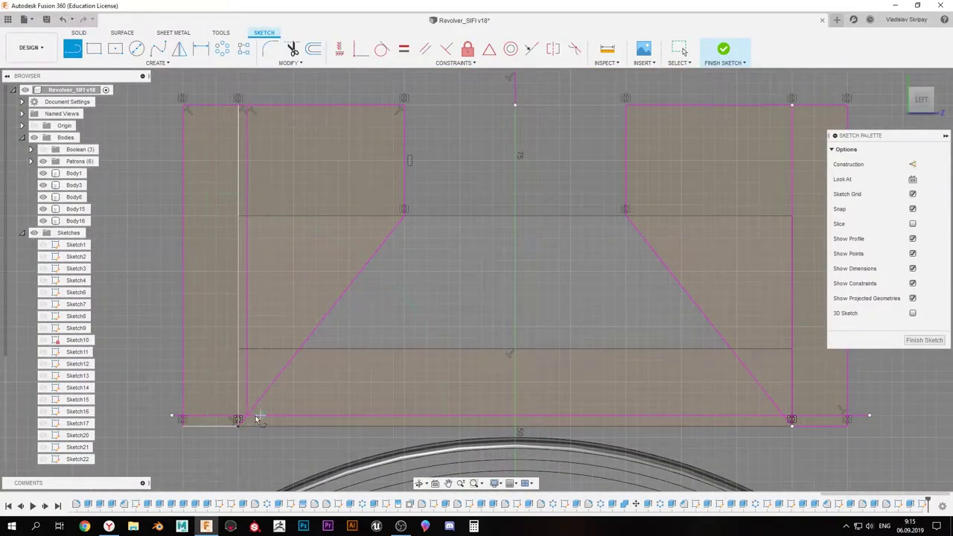
key(m)
scroll(232, 429, down, 2)
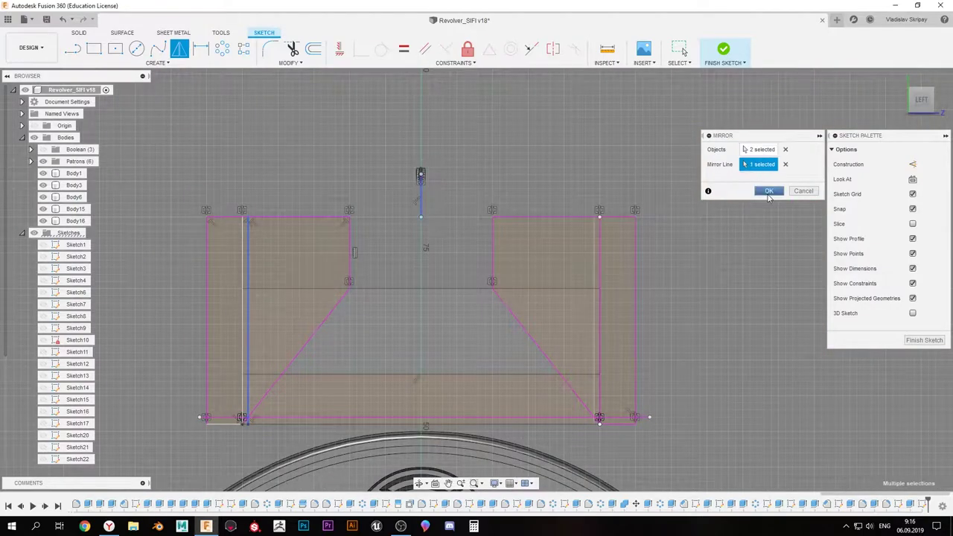
click(769, 191)
key(e)
click(290, 246)
scroll(240, 426, up, 3)
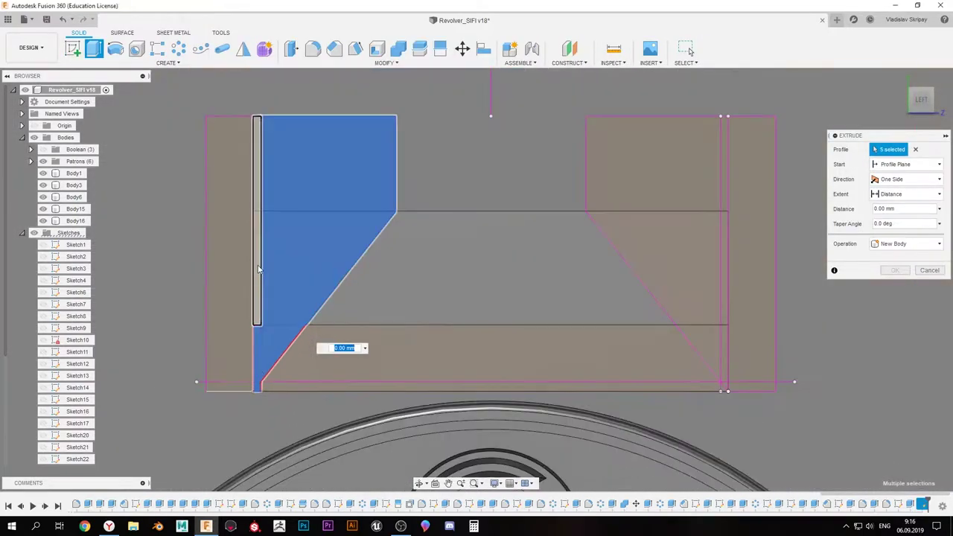
Add the left, right and narrow strip profiles and cut the slanted rail ends
click(238, 268)
click(655, 261)
click(748, 246)
shift+middle_drag(766, 230, 565, 298)
drag(672, 315, 715, 313)
shift+middle_drag(715, 313, 379, 310)
key(Return)
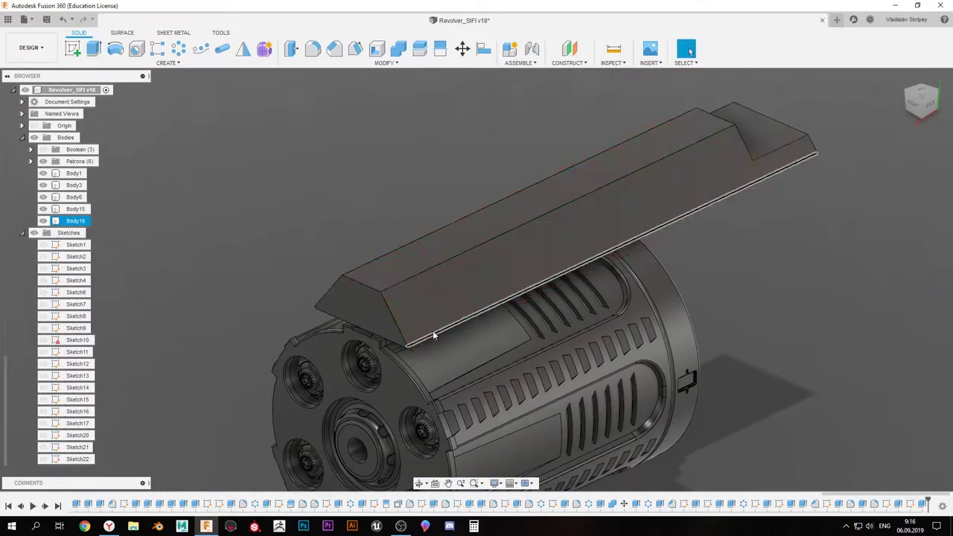
Chamfer the rail's top ridge edges by 0.2 mm
mouse_move(434, 335)
shift+middle_down()
mouse_move(540, 271)
mouse_move(637, 249)
mouse_move(522, 259)
mouse_move(520, 350)
shift+middle_up()
click(637, 249)
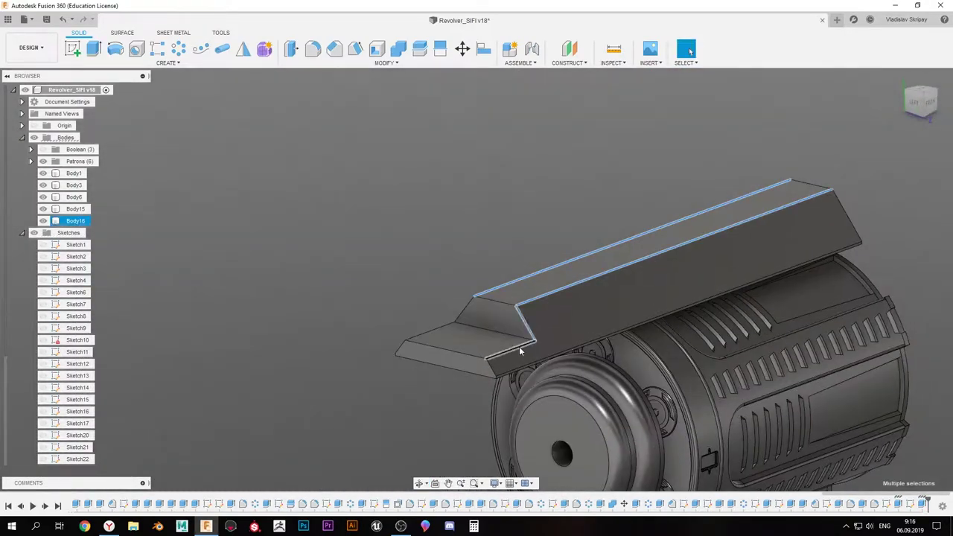
key(c)
scroll(345, 251, up, 5)
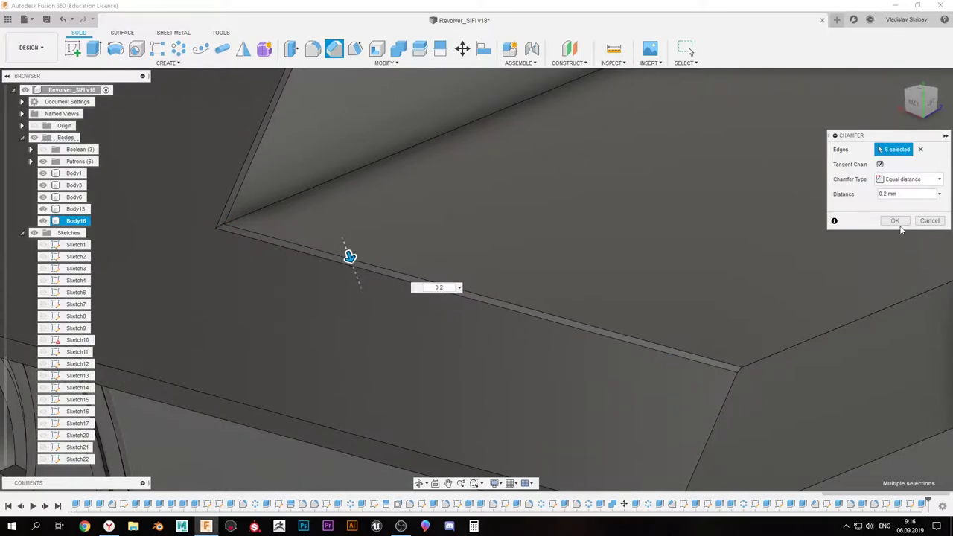
click(895, 221)
scroll(468, 214, down, 5)
Inspect the chamfered rail and turn the view to face the rail end
shift+middle_drag(468, 214, 375, 214)
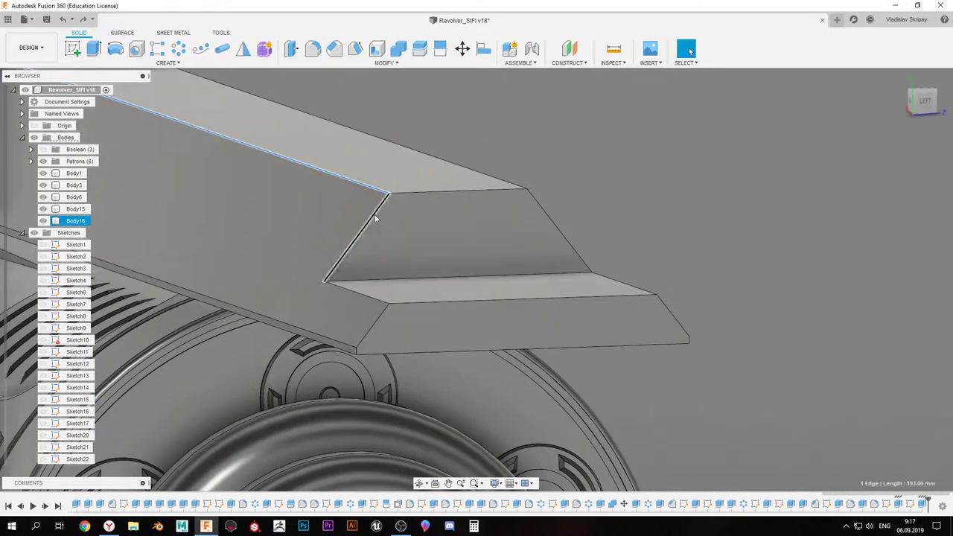
shift+middle_drag(596, 268, 502, 255)
key(c)
key(Escape)
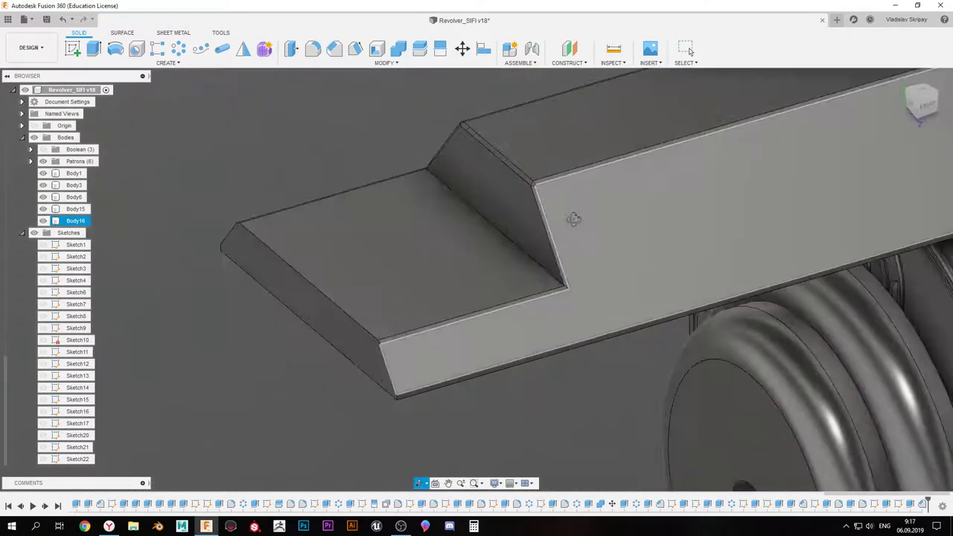
scroll(570, 213, down, 5)
shift+middle_drag(689, 50, 490, 236)
Sketch a -1.249 mm inward offset of the rail's trapezoid end outline, closed with a line
click(411, 303)
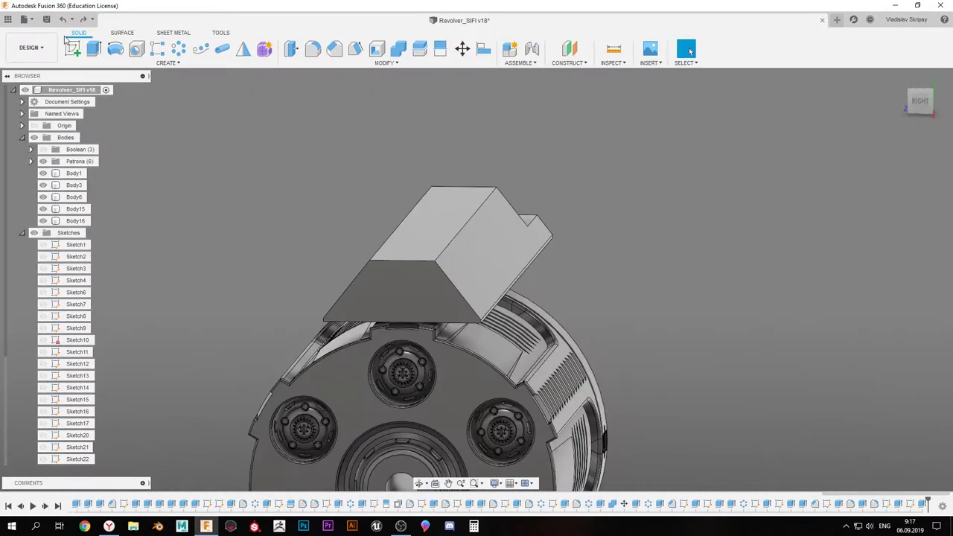
key(o)
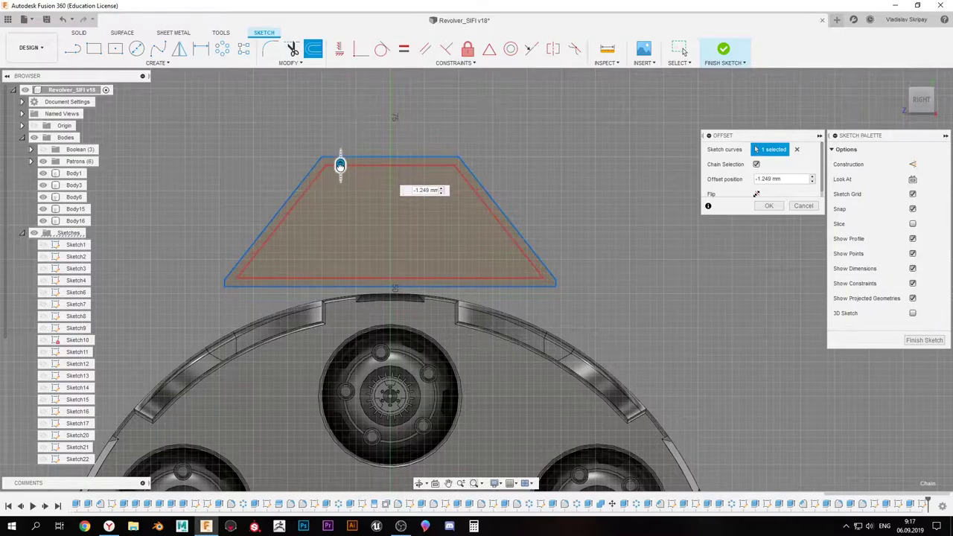
key(Return)
key(l)
scroll(201, 287, up, 3)
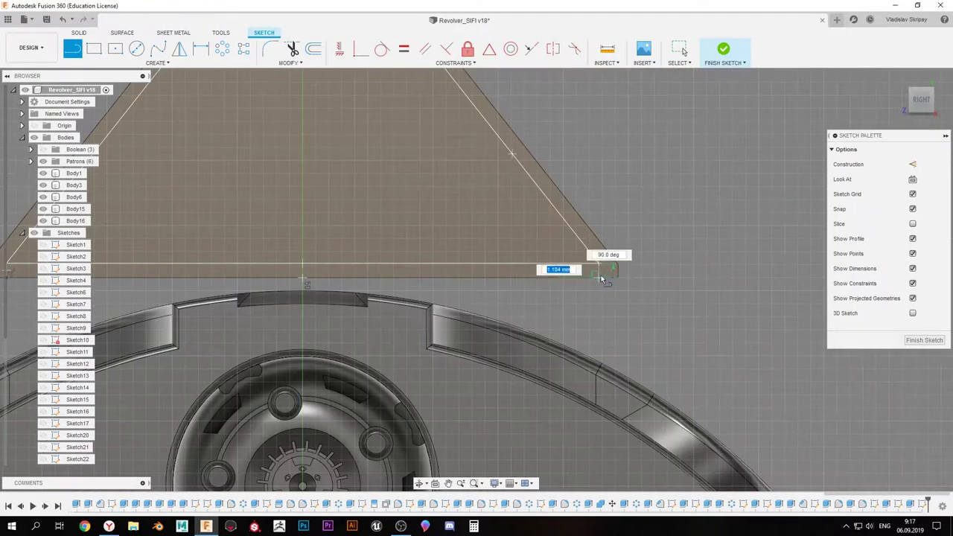
scroll(201, 296, down, 3)
click(923, 340)
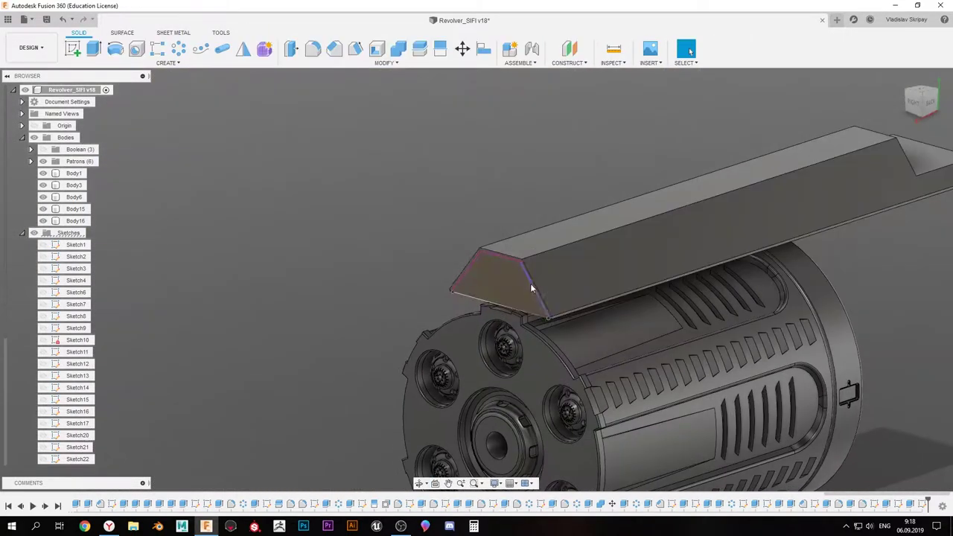
Cut the inner groove profile 190 mm along the rail
key(e)
click(202, 344)
mouse_move(530, 283)
shift+middle_down()
mouse_move(500, 319)
mouse_move(562, 251)
shift+middle_up()
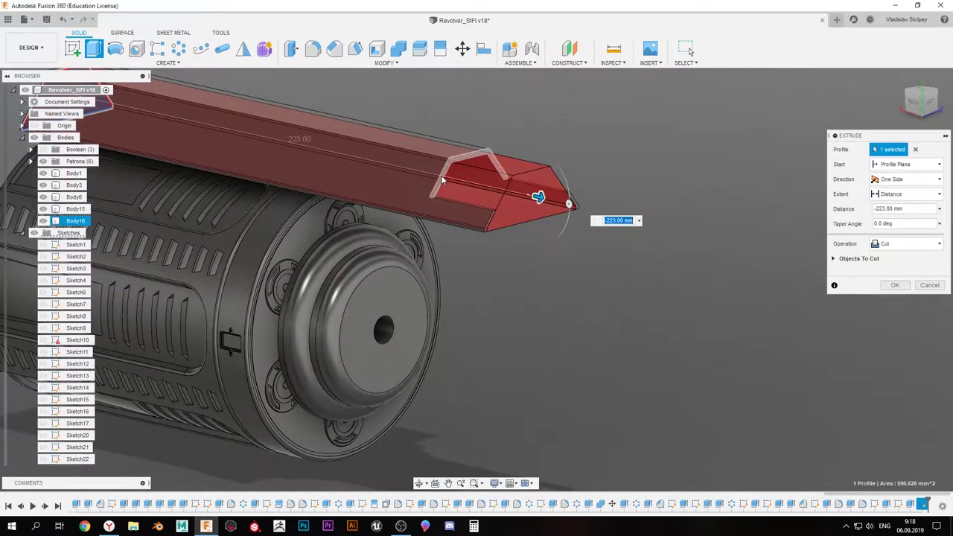
shift+middle_drag(621, 270, 480, 272)
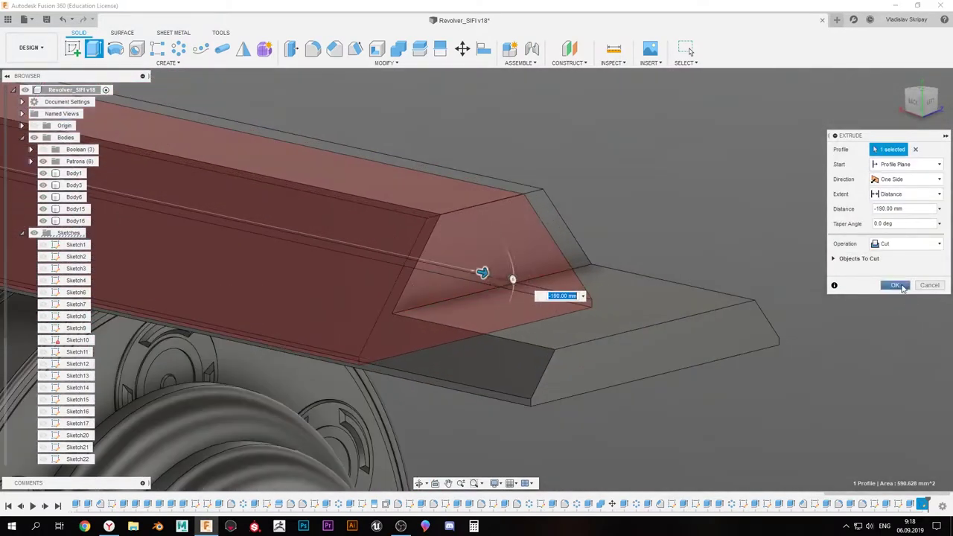
key(Return)
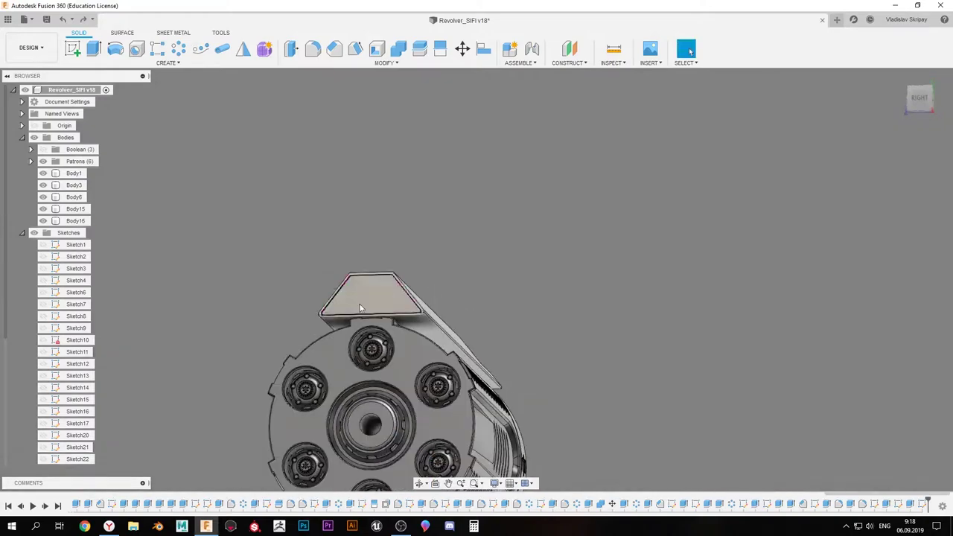
Sketch a -3.386 mm inward offset of the rail end outline, closed with a line
click(414, 258)
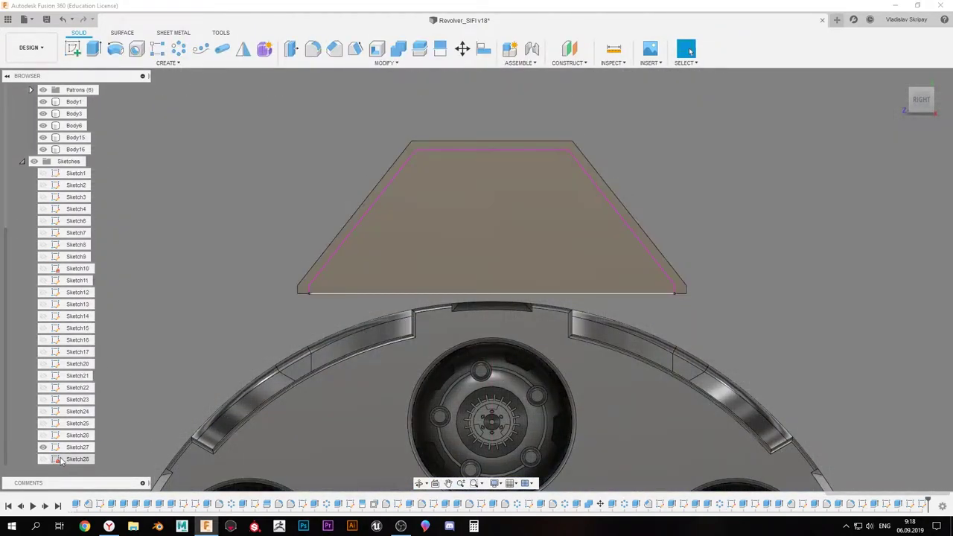
key(o)
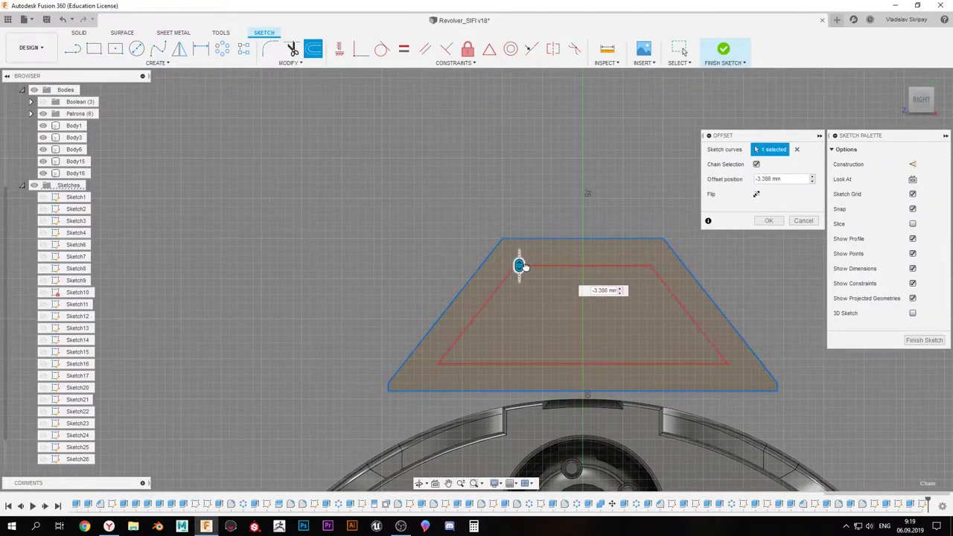
click(769, 220)
key(l)
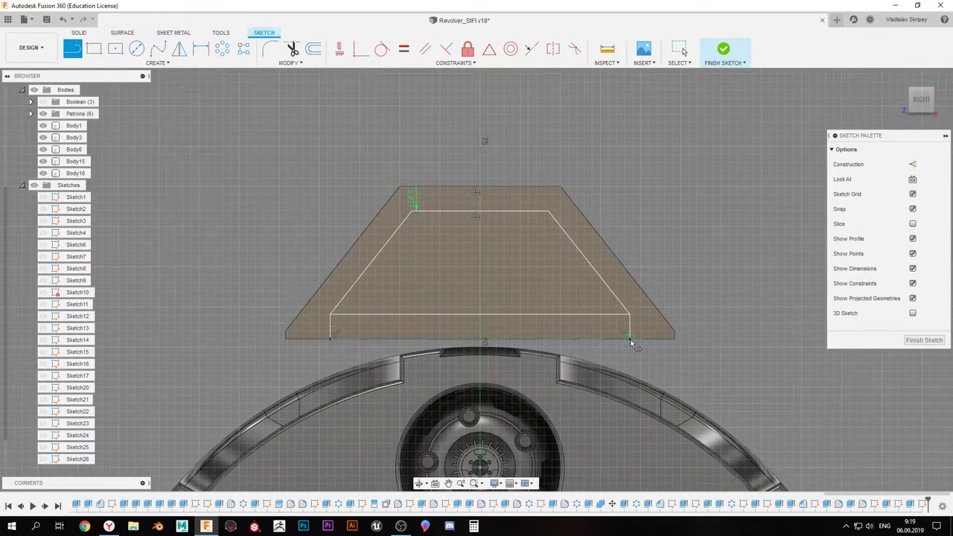
Cut the inner profile 133 mm along the rail, leaving a rear step
key(e)
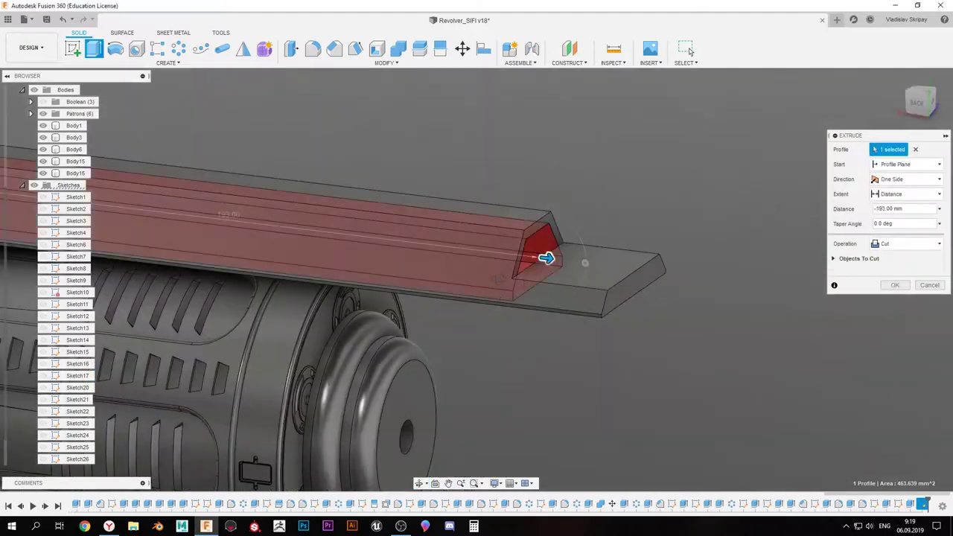
drag(544, 256, 352, 265)
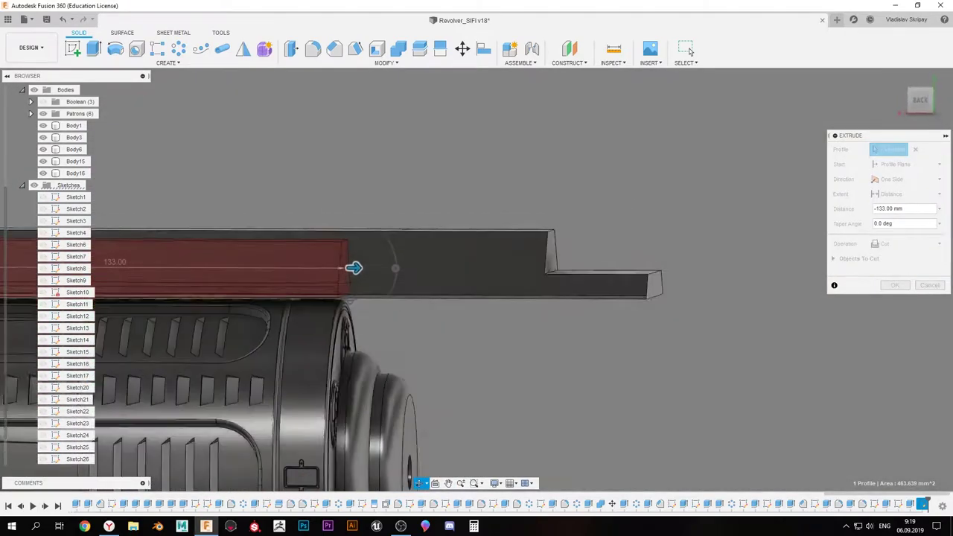
mouse_move(353, 266)
shift+middle_down()
mouse_move(332, 303)
mouse_move(302, 227)
shift+middle_up()
key(Return)
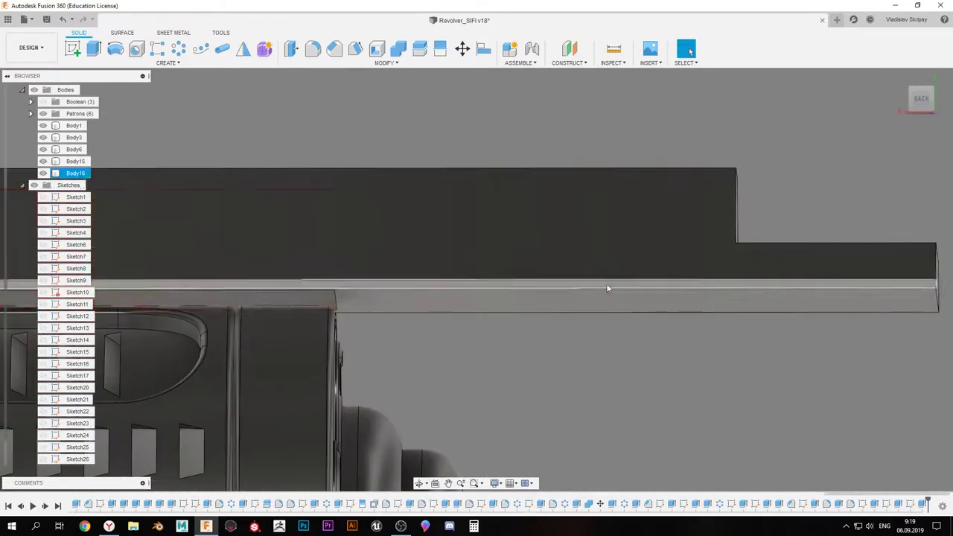
mouse_move(606, 283)
shift+middle_down()
mouse_move(504, 207)
mouse_move(591, 261)
mouse_move(519, 266)
mouse_move(358, 252)
shift+middle_up()
Sketch the rear-sight block outline with angled face and top stub, previewing a -14 mm new-body extrusion
key(l)
click(141, 333)
scroll(389, 291, up, 3)
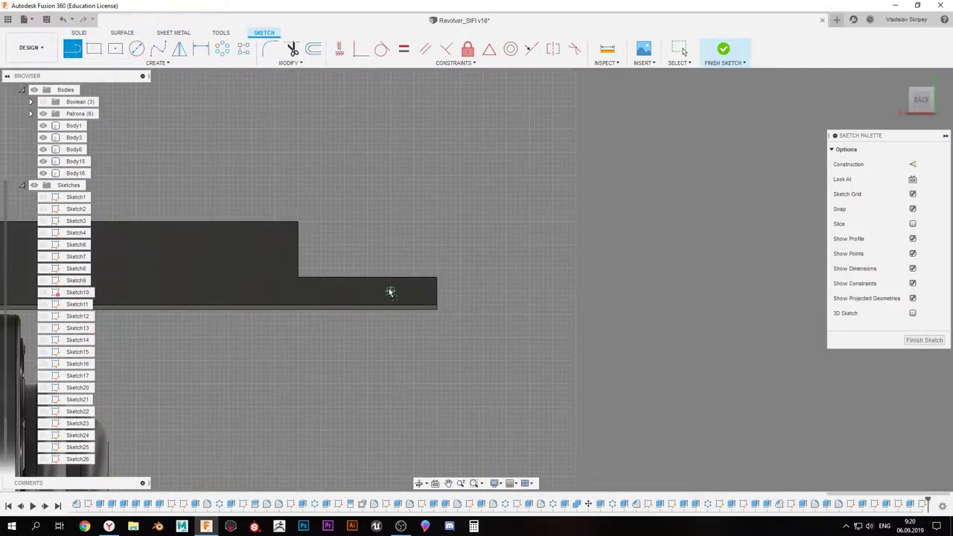
click(482, 189)
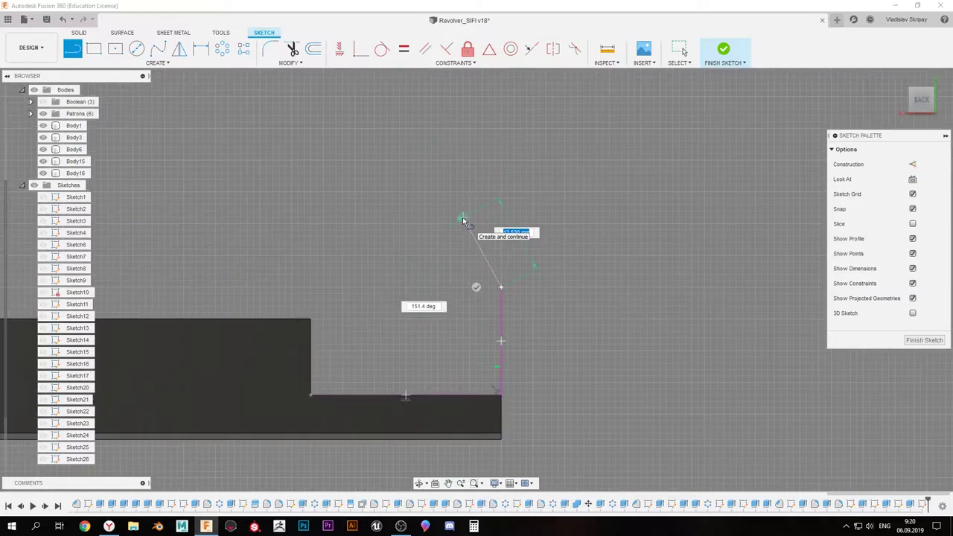
click(424, 214)
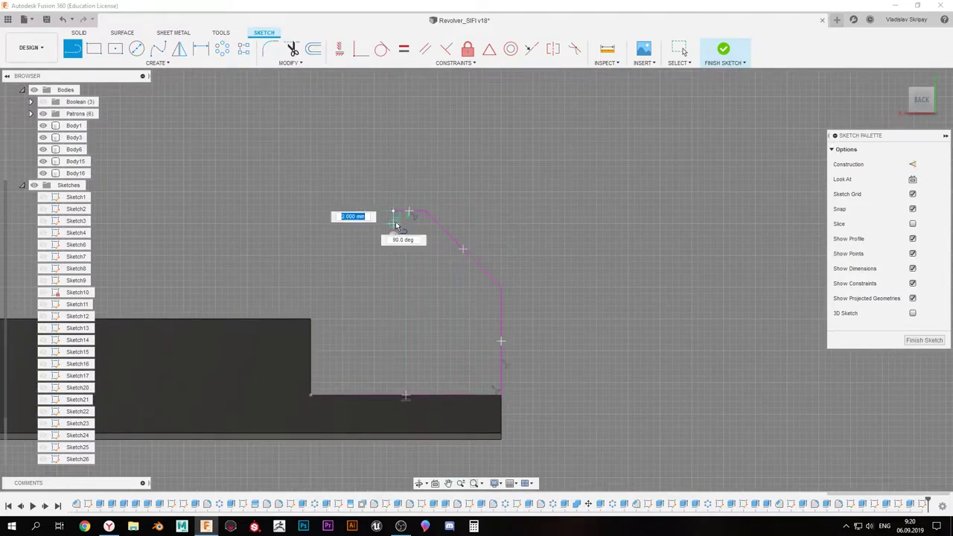
middle_drag(301, 196, 342, 320)
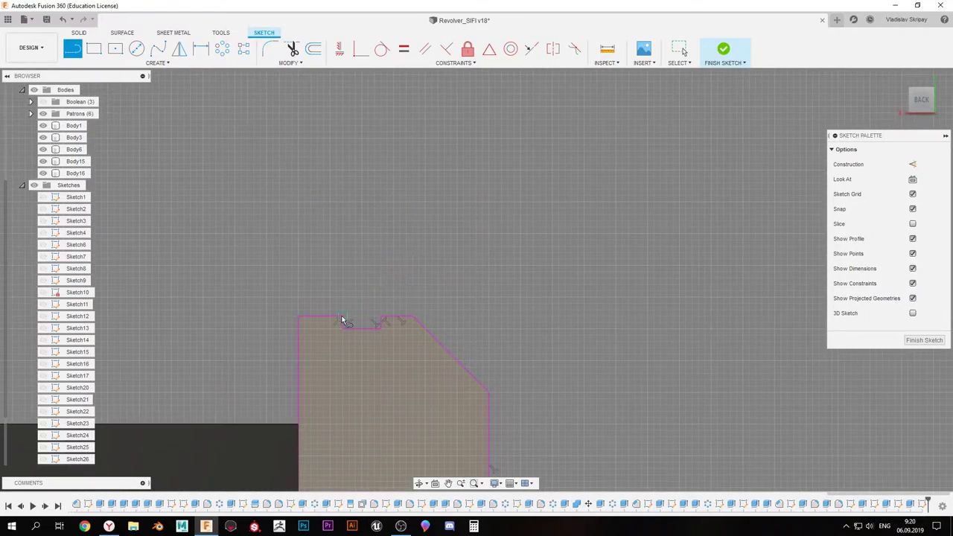
click(386, 325)
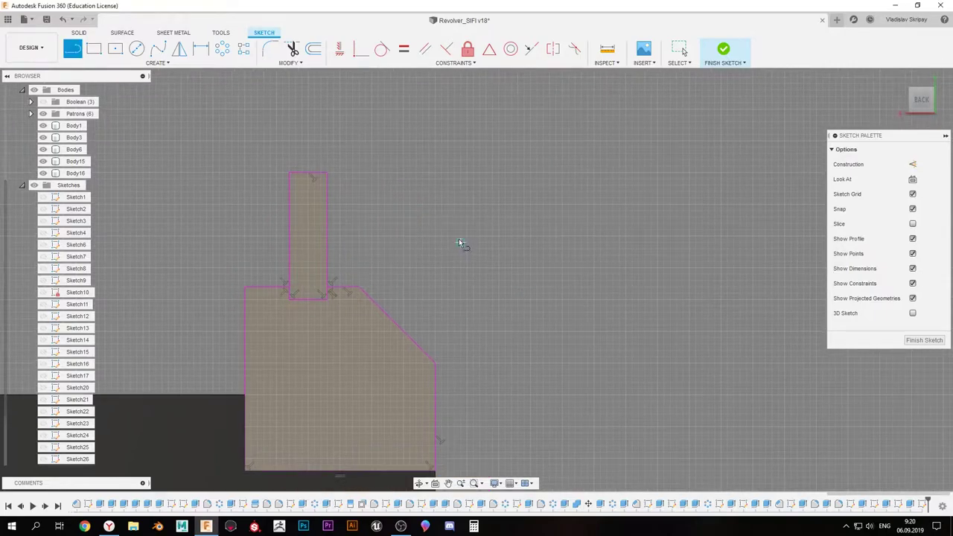
scroll(461, 242, down, 5)
scroll(481, 345, up, 3)
key(m)
key(Escape)
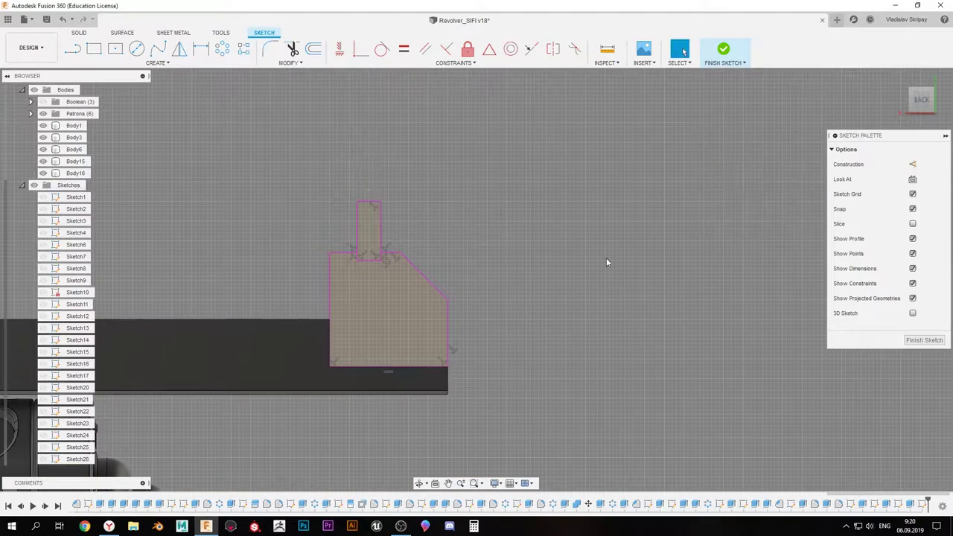
key(e)
drag(453, 303, 419, 298)
Extrude the sight block symmetrically as a new body, then extrude the top plate about 19.5 mm
shift+middle_drag(419, 298, 394, 302)
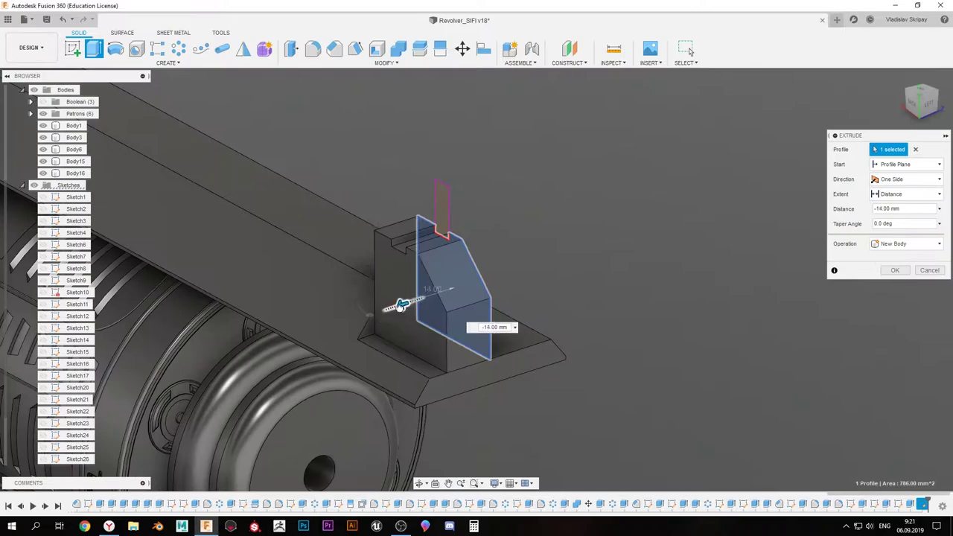
scroll(409, 363, up, 3)
drag(298, 97, 392, 298)
scroll(392, 297, down, 3)
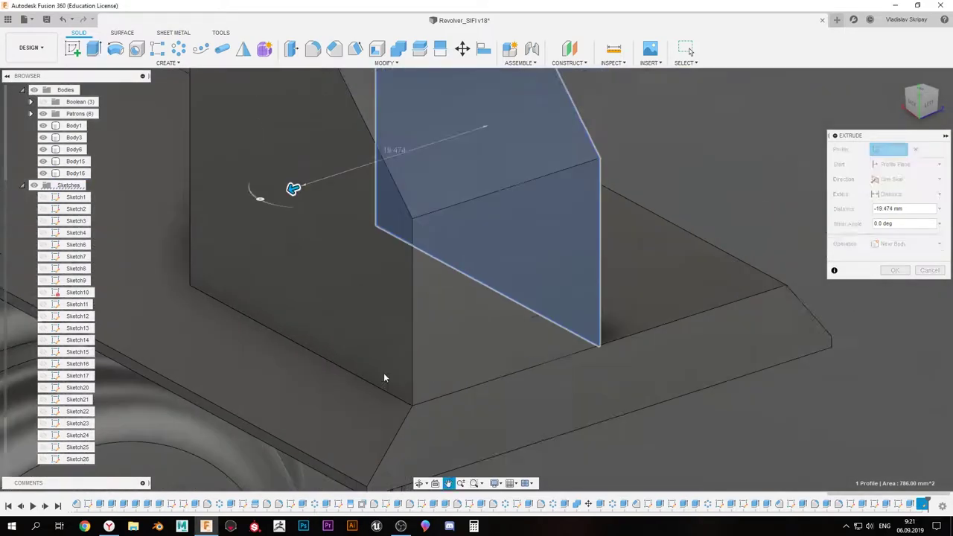
scroll(385, 377, down, 2)
click(905, 178)
click(894, 217)
key(Return)
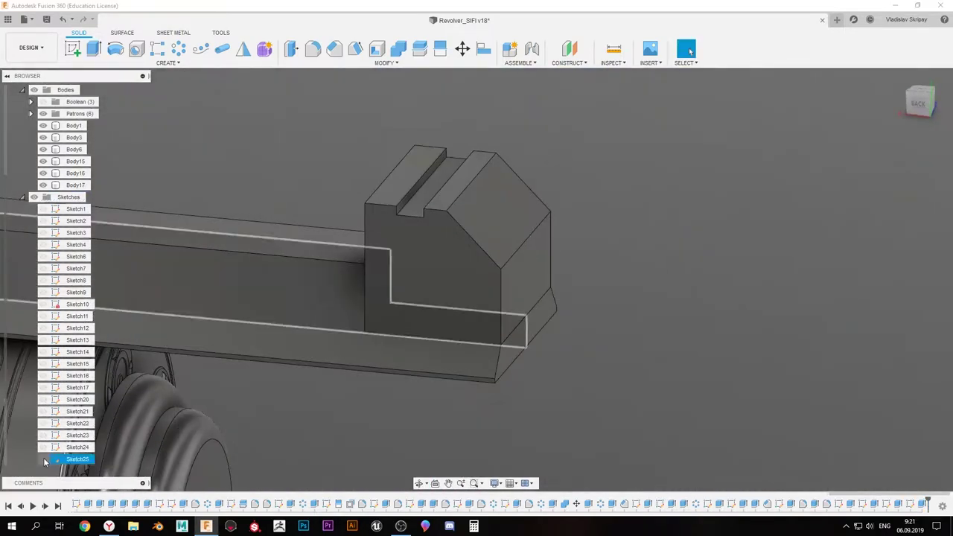
key(e)
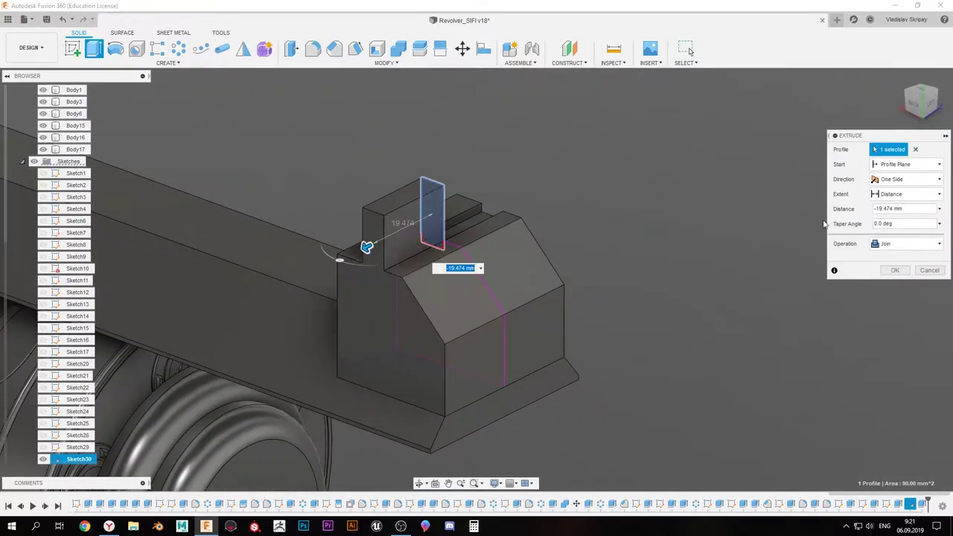
key(Return)
Sketch a centre rectangle and the angled notch lines on the plate's side face
click(476, 223)
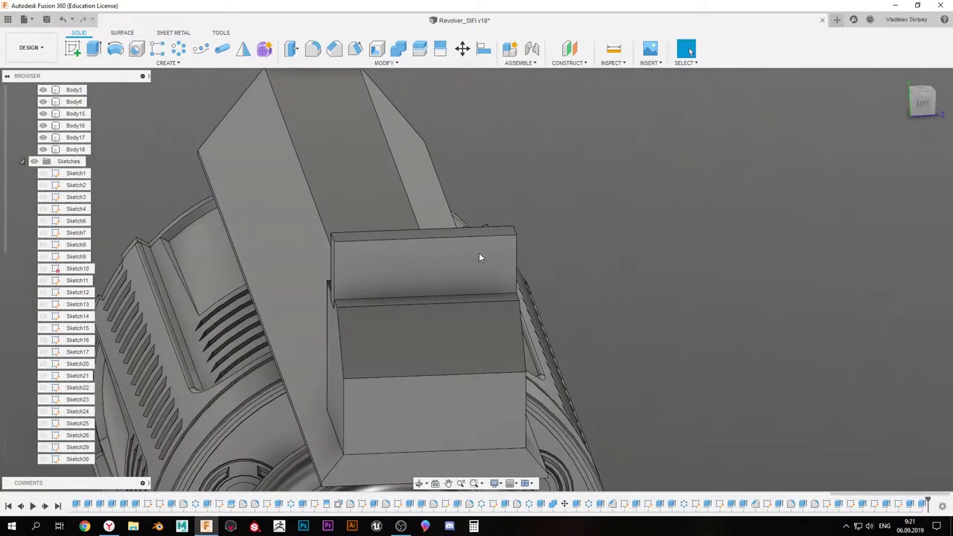
key(r)
click(399, 258)
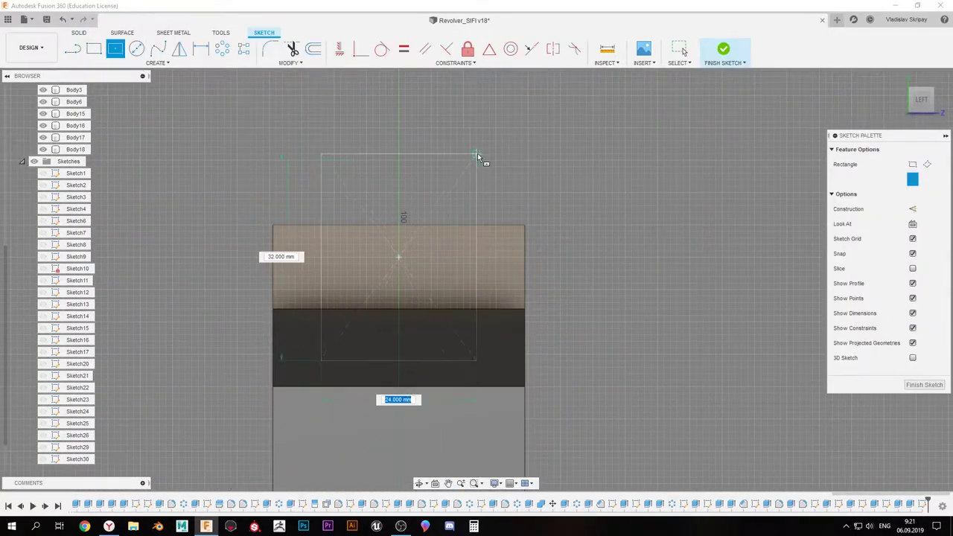
click(293, 50)
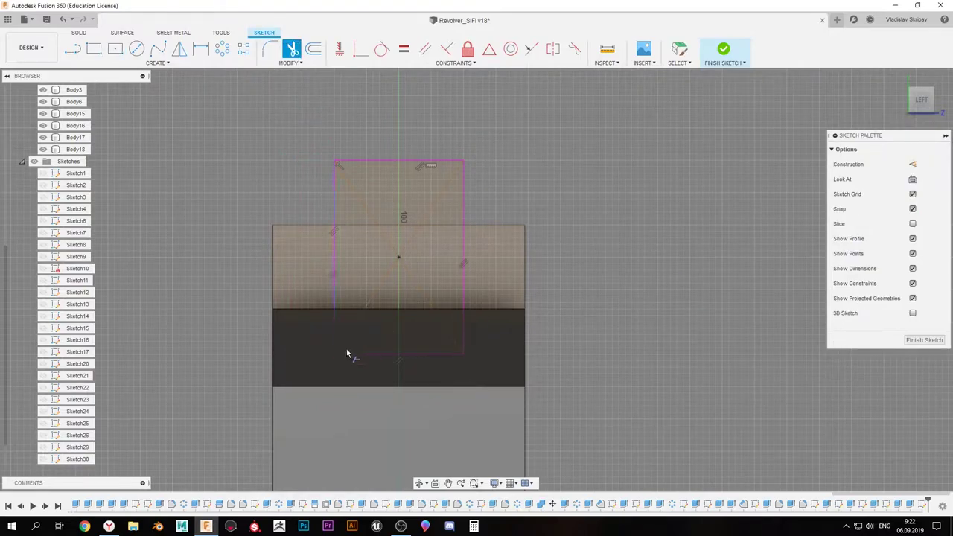
key(ctrl+z)
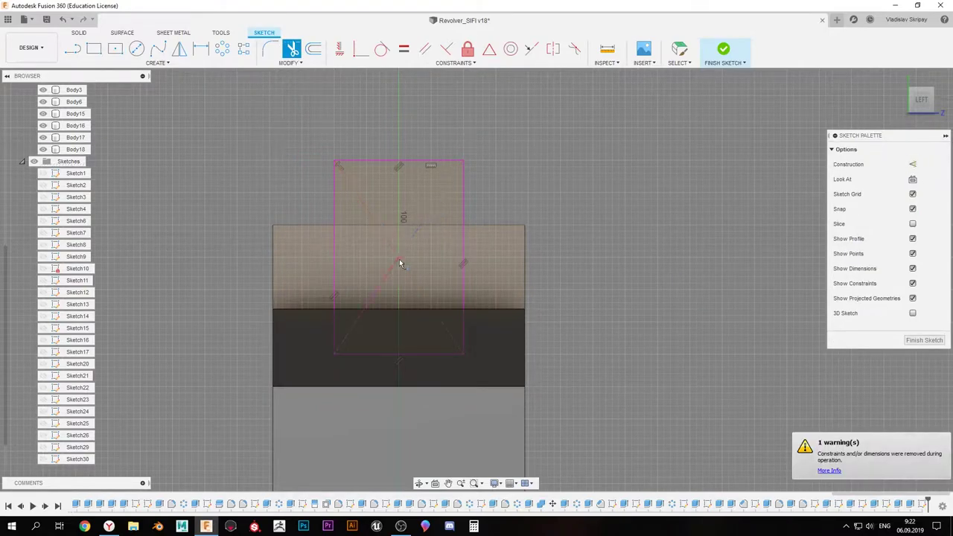
key(l)
scroll(380, 241, up, 2)
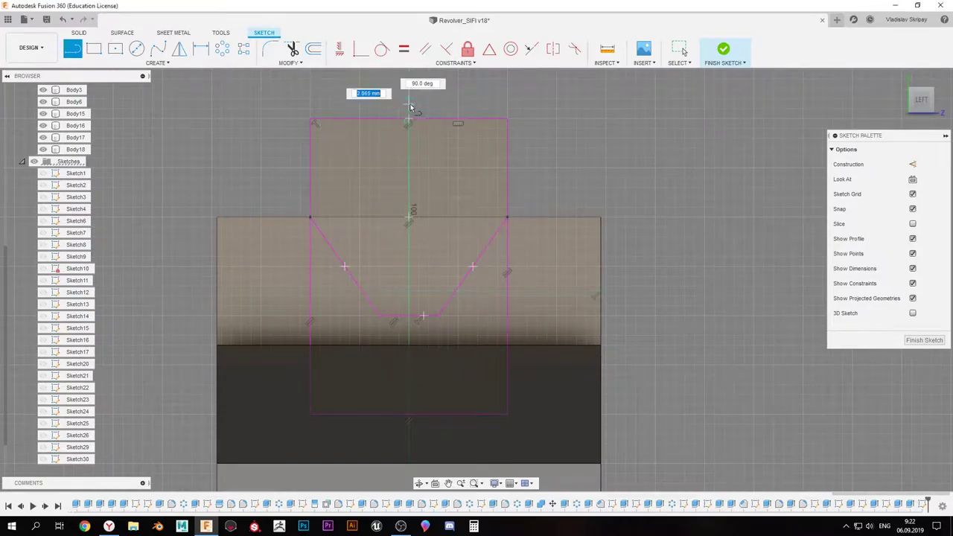
key(Escape)
scroll(332, 249, up, 2)
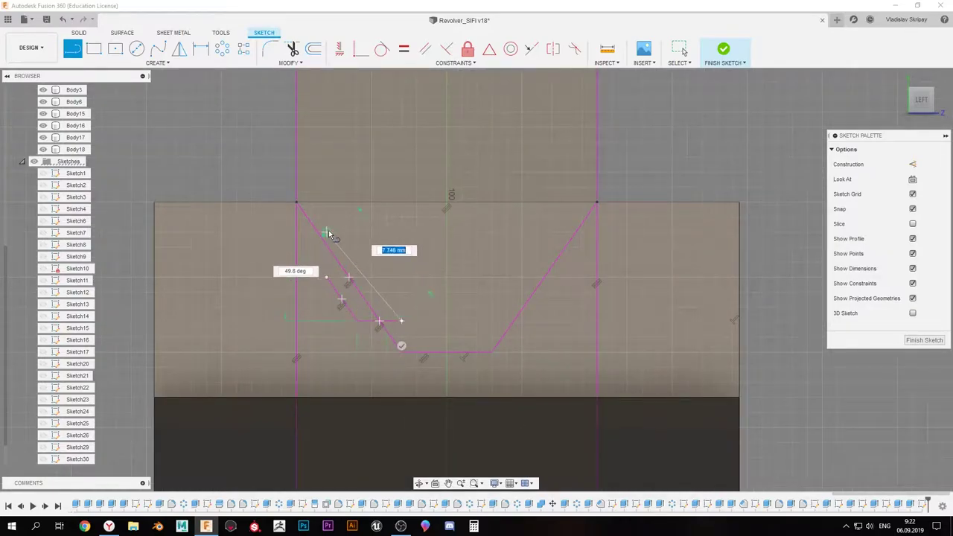
scroll(380, 259, down, 2)
Mirror the angled step lines and a circle about the vertical centre line, then finish the sketch
key(m)
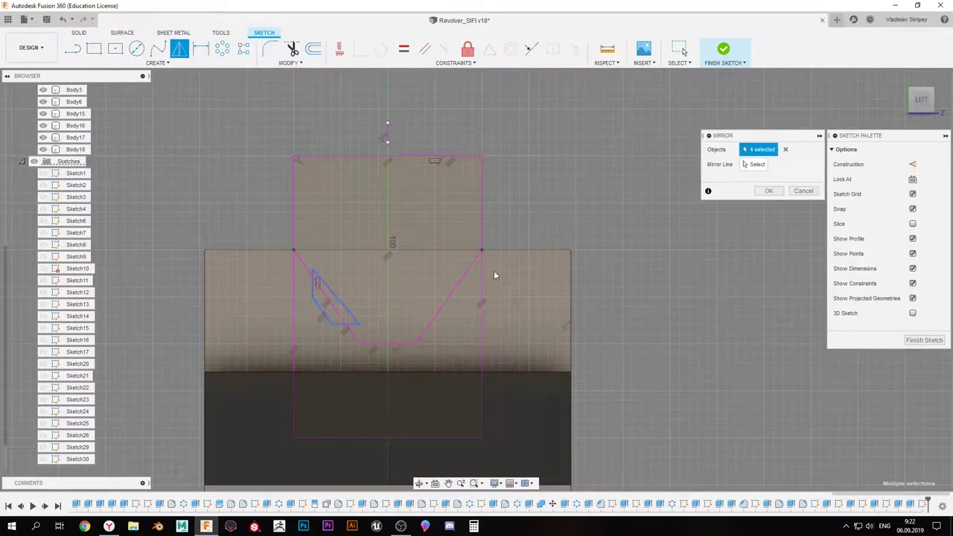
click(769, 192)
key(c)
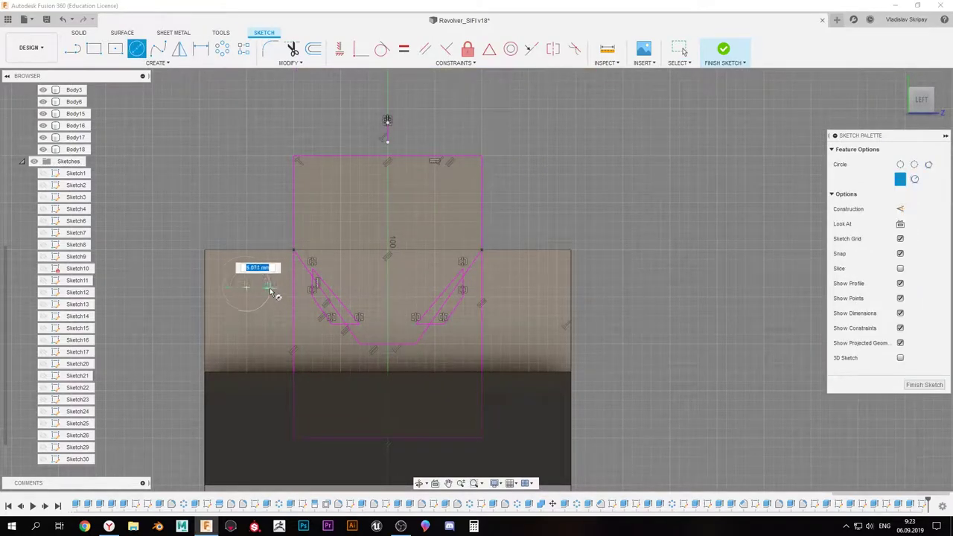
click(180, 49)
click(247, 260)
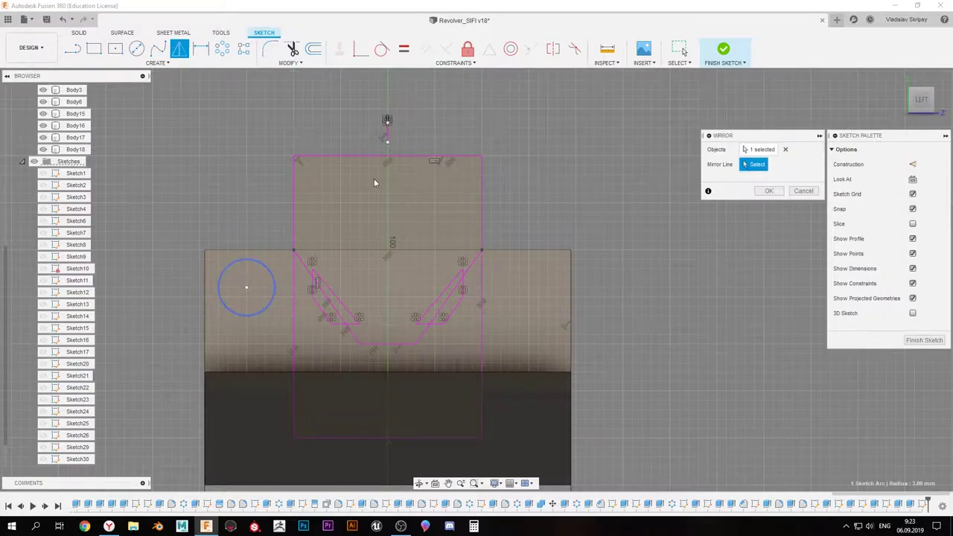
click(387, 186)
click(767, 190)
Extrude-cut the notch profile through the plate
click(723, 49)
key(e)
click(340, 287)
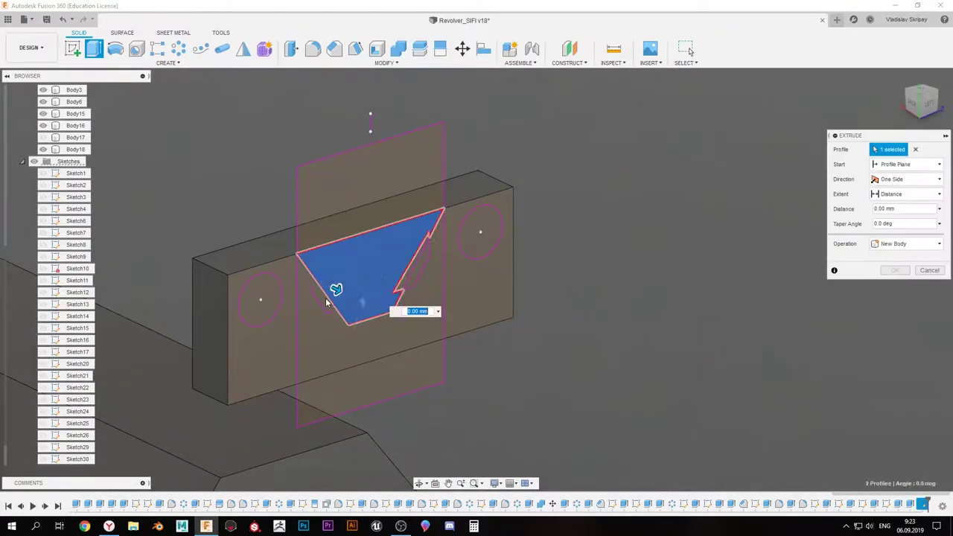
shift+middle_drag(404, 187, 234, 343)
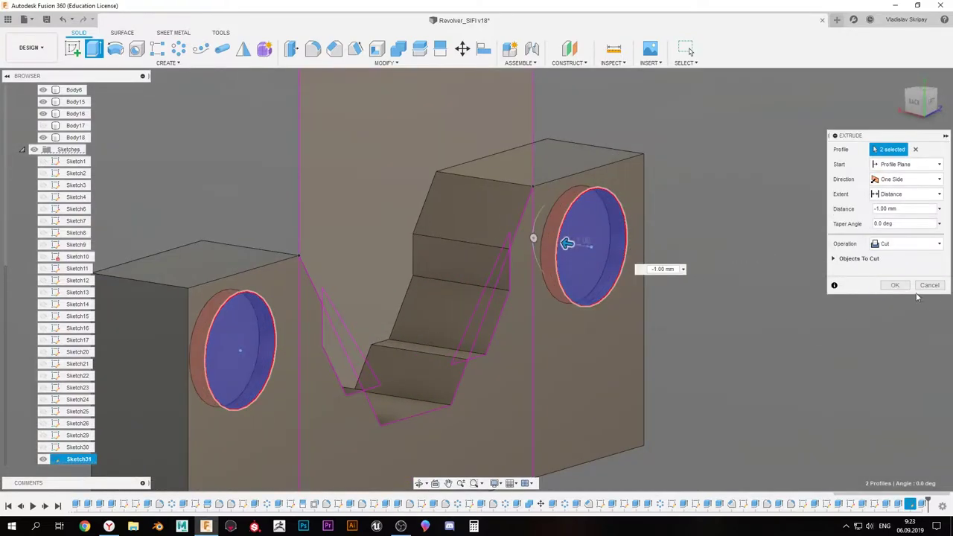
Cut the two circles with a 10° taper and round the plate's two top corners
drag(533, 238, 534, 246)
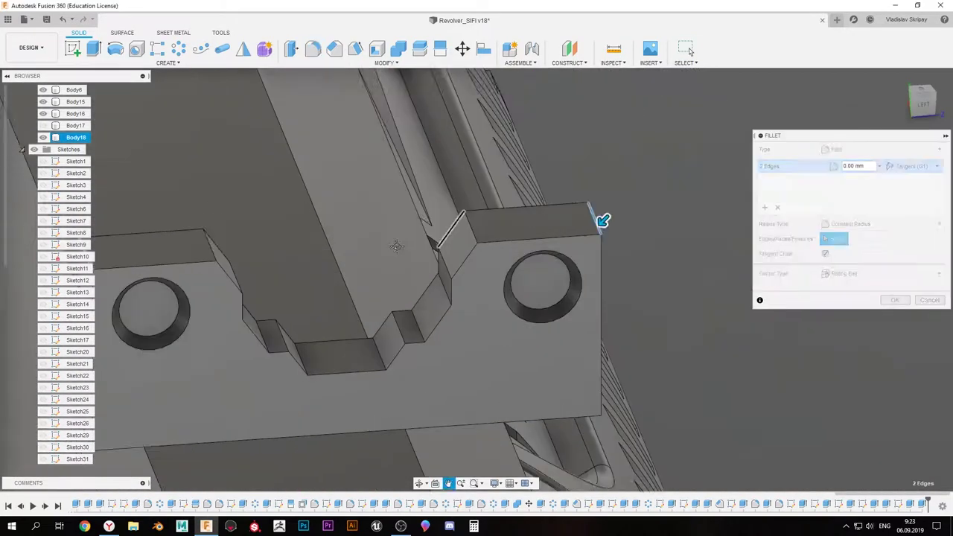
key(Return)
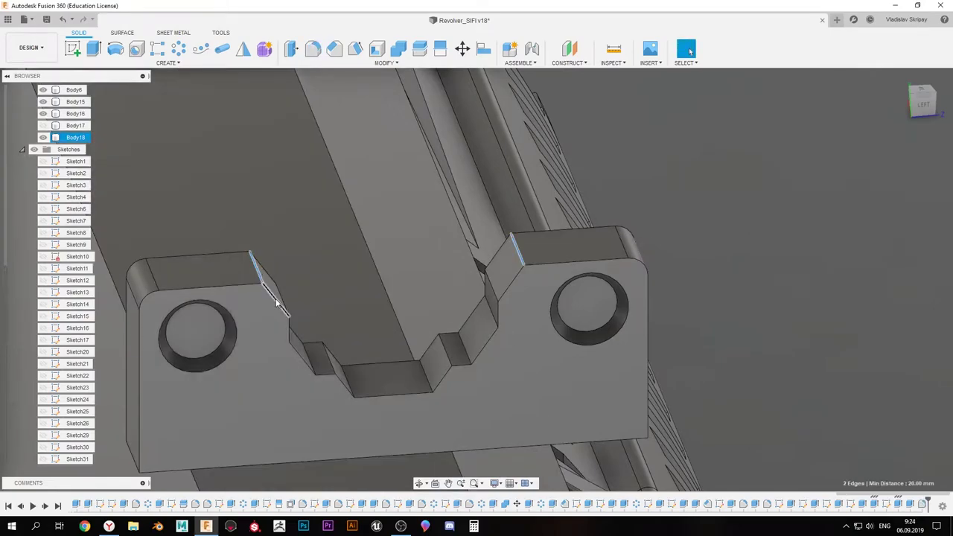
shift+middle_drag(462, 364, 415, 321)
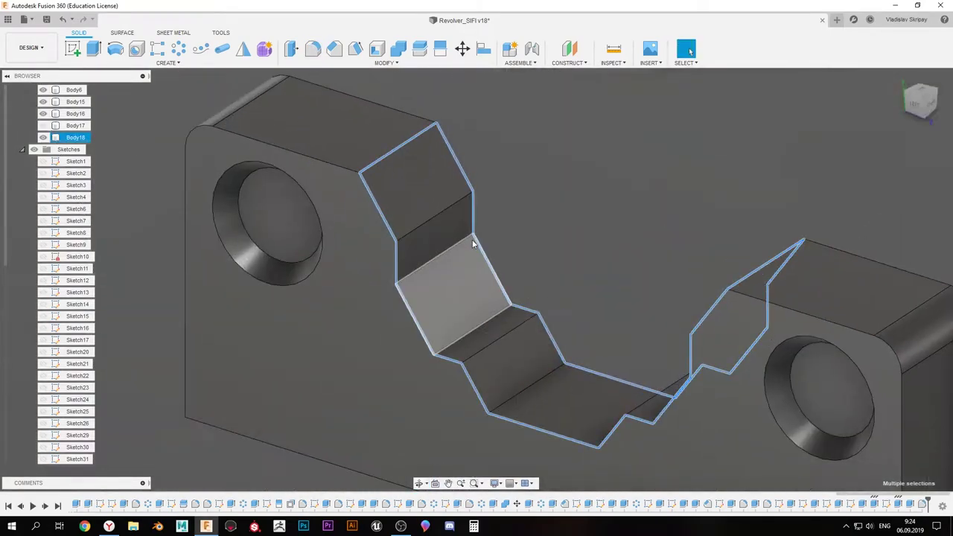
Fillet the notch edges at 0.15 mm
key(f)
scroll(394, 276, up, 10)
scroll(393, 278, down, 10)
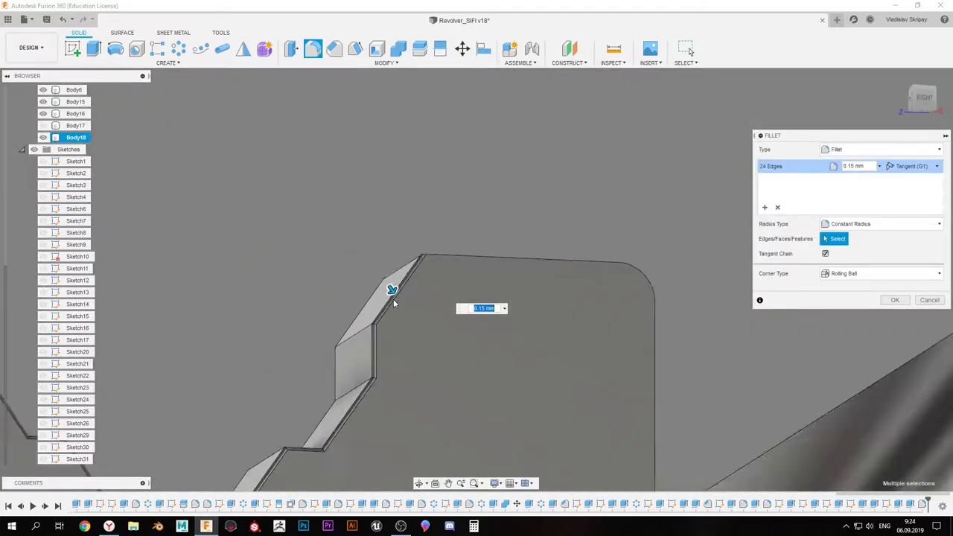
mouse_move(447, 282)
shift+middle_down()
mouse_move(562, 281)
mouse_move(355, 285)
mouse_move(565, 281)
mouse_move(380, 298)
shift+middle_up()
key(Return)
Fillet the edges and faces at the plate's left corner
scroll(360, 294, down, 5)
scroll(254, 266, up, 8)
scroll(254, 267, down, 5)
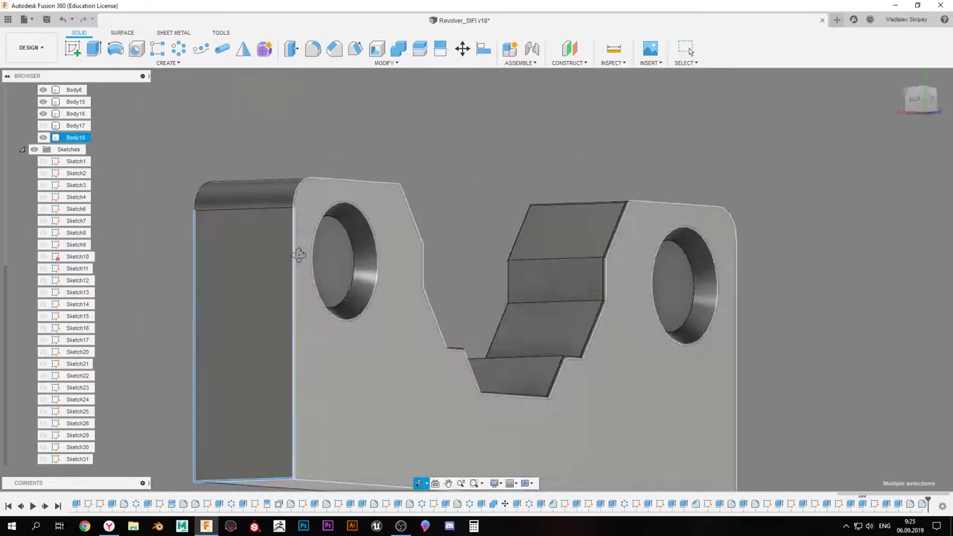
shift+middle_drag(298, 251, 411, 227)
scroll(411, 227, up, 5)
click(392, 170)
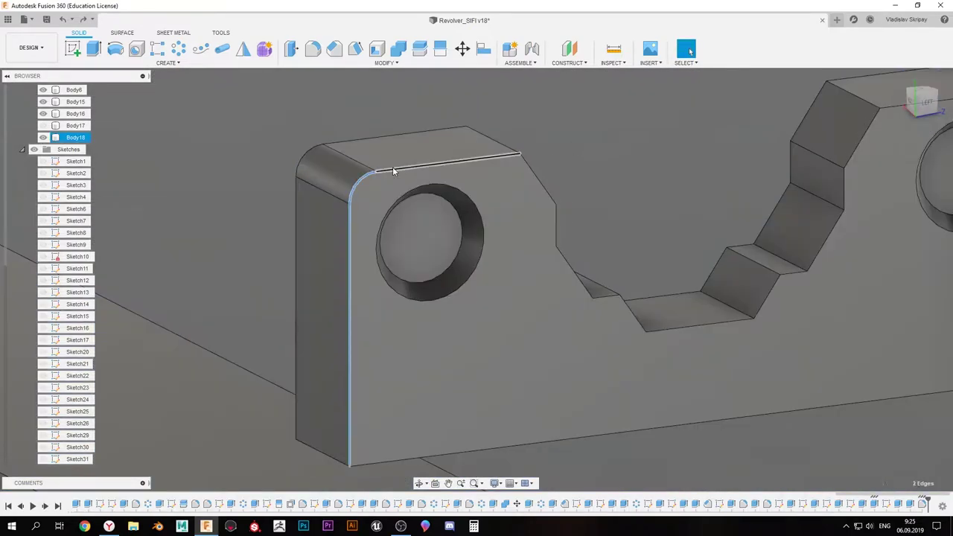
mouse_move(564, 261)
shift+middle_down()
mouse_move(630, 298)
mouse_move(475, 330)
mouse_move(395, 304)
mouse_move(387, 216)
mouse_move(432, 336)
mouse_move(434, 278)
mouse_move(495, 236)
mouse_move(419, 242)
mouse_move(540, 194)
mouse_move(506, 179)
mouse_move(442, 299)
shift+middle_up()
key(f)
key(Escape)
Fillet the remaining outer faces and edges at 0.10 mm
key(f)
scroll(606, 296, up, 5)
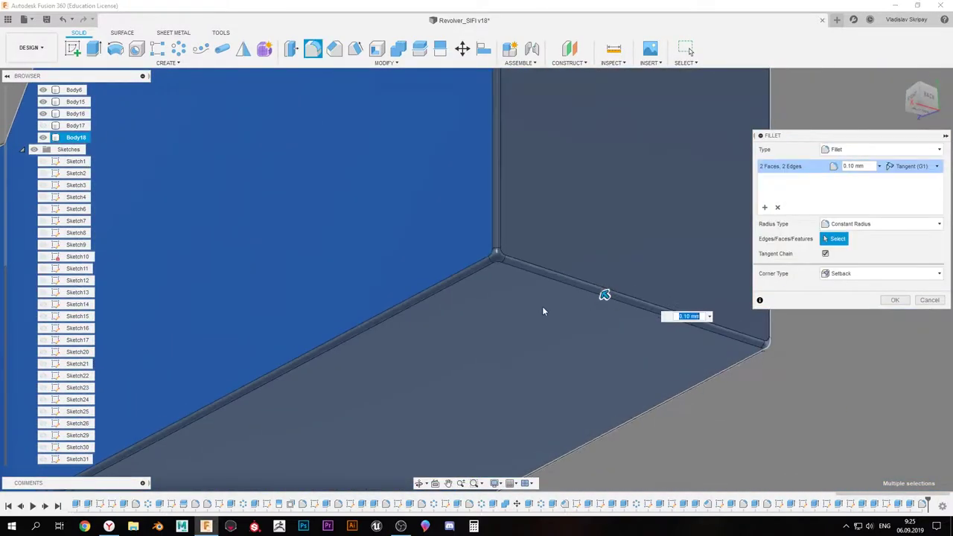
scroll(544, 312, down, 10)
mouse_move(761, 319)
shift+middle_down()
mouse_move(359, 263)
mouse_move(683, 294)
mouse_move(428, 224)
shift+middle_up()
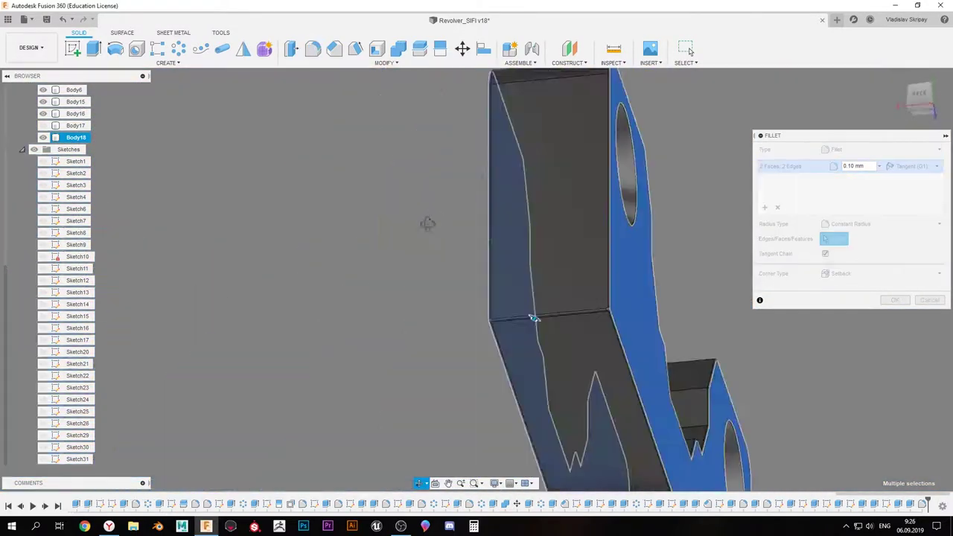
mouse_move(534, 318)
shift+middle_down()
mouse_move(528, 323)
mouse_move(511, 229)
shift+middle_up()
key(Escape)
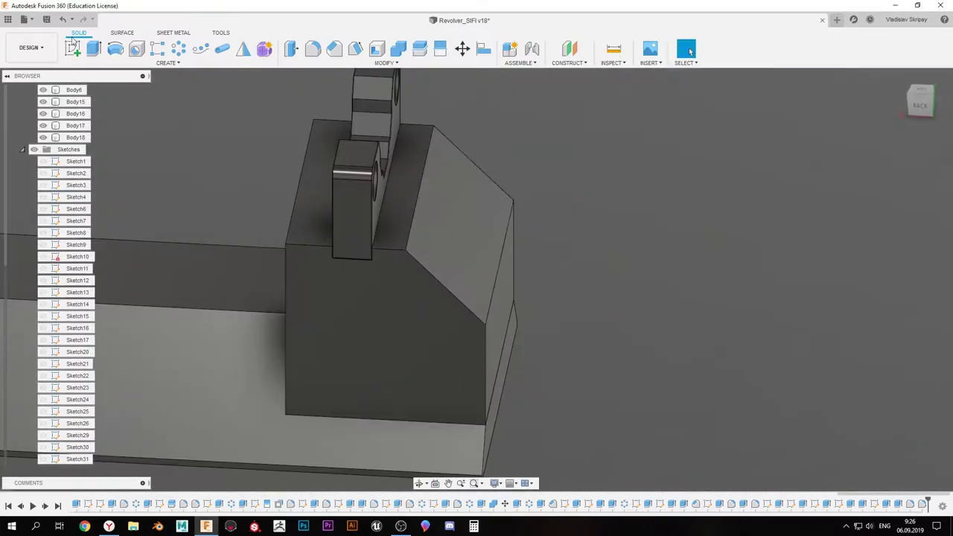
Sketch lines at the back face's chamfer corner and cut grooves 38.848 mm along the slanted edges
click(72, 48)
click(412, 327)
scroll(509, 279, up, 3)
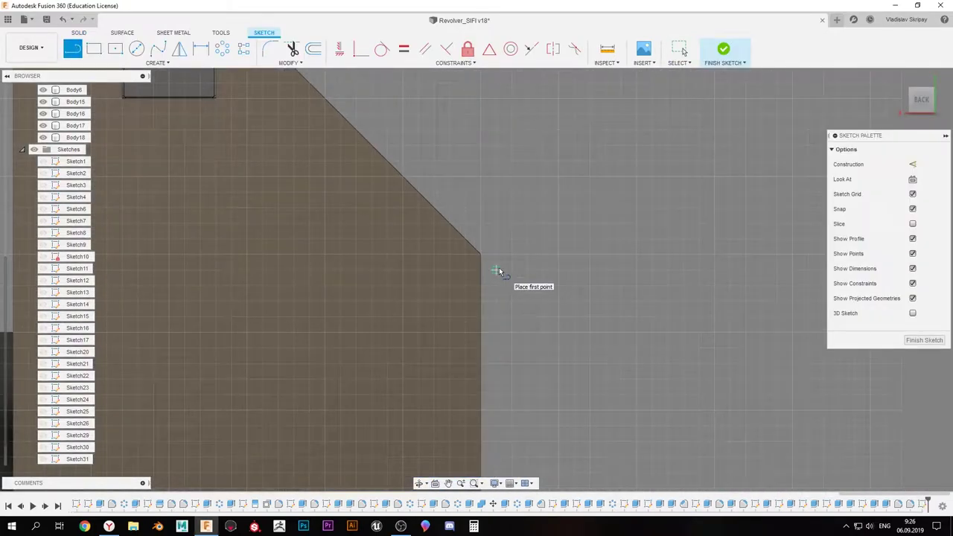
middle_drag(514, 373, 501, 322)
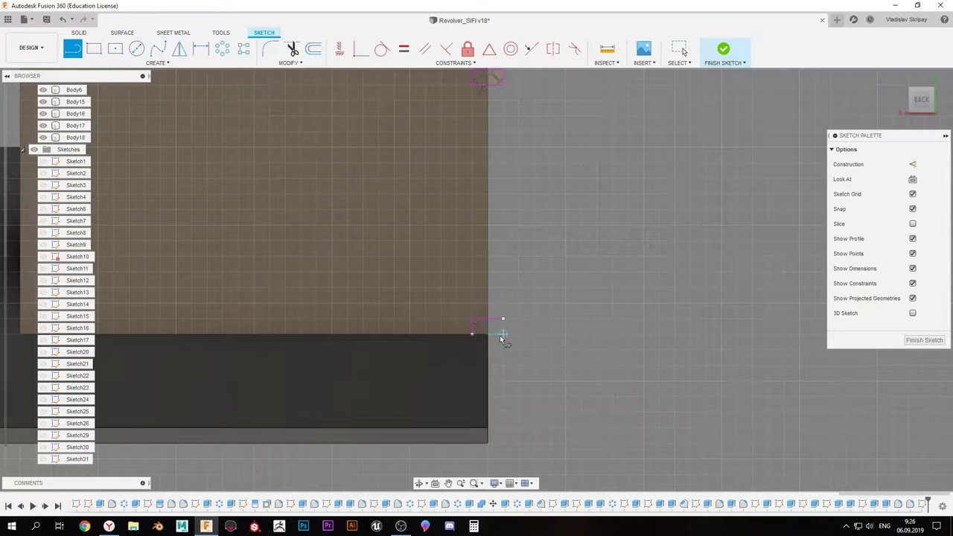
middle_drag(556, 291, 499, 294)
scroll(418, 187, down, 3)
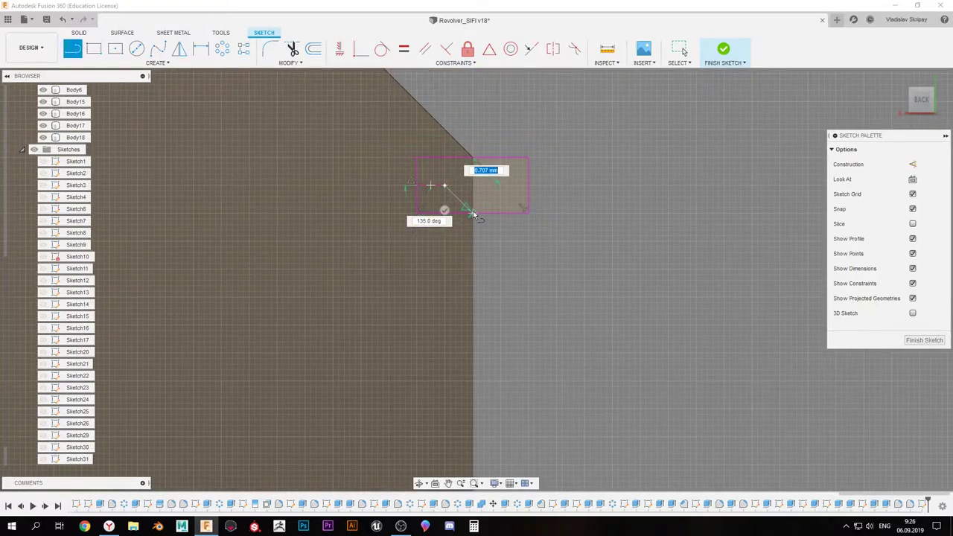
key(Escape)
scroll(533, 351, down, 2)
key(e)
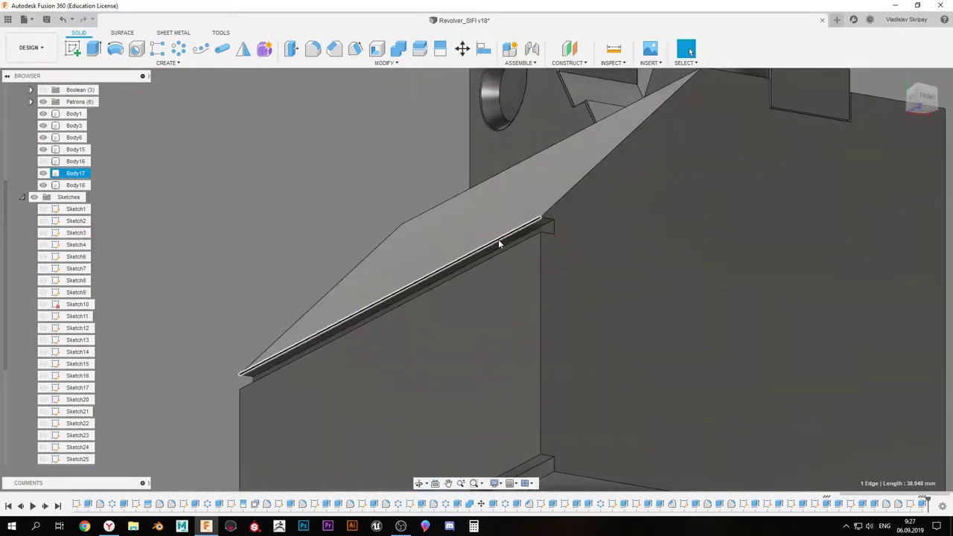
Fillet the recessed side panel face at 1.00 mm
key(f)
click(495, 186)
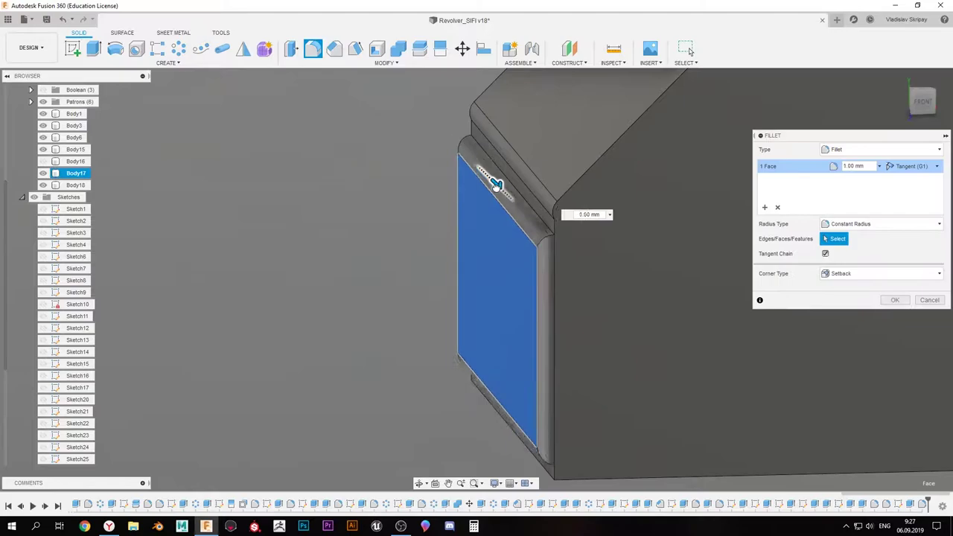
click(894, 300)
click(519, 329)
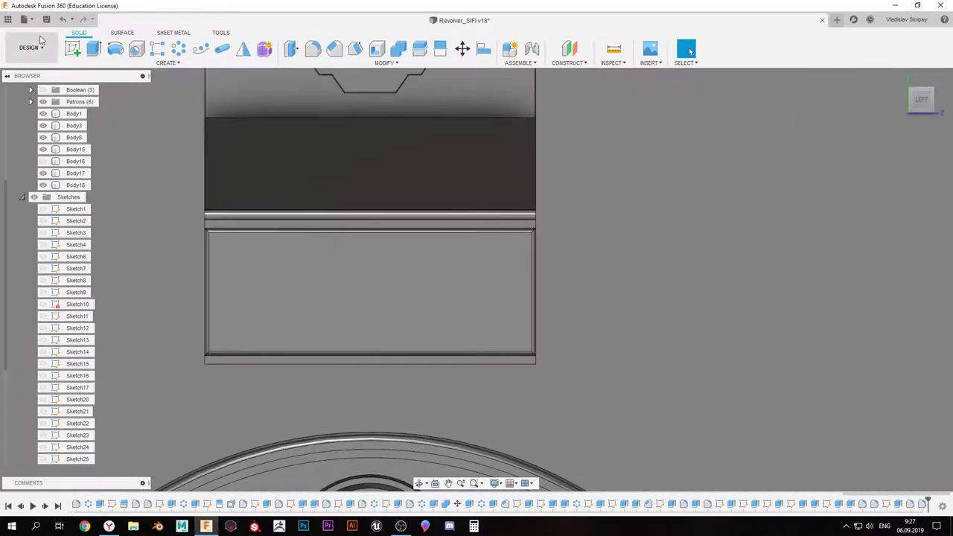
Pattern the circle into a 10-by-5 grid of 50 circles and finish the sketch
middle_drag(421, 226, 325, 239)
click(244, 48)
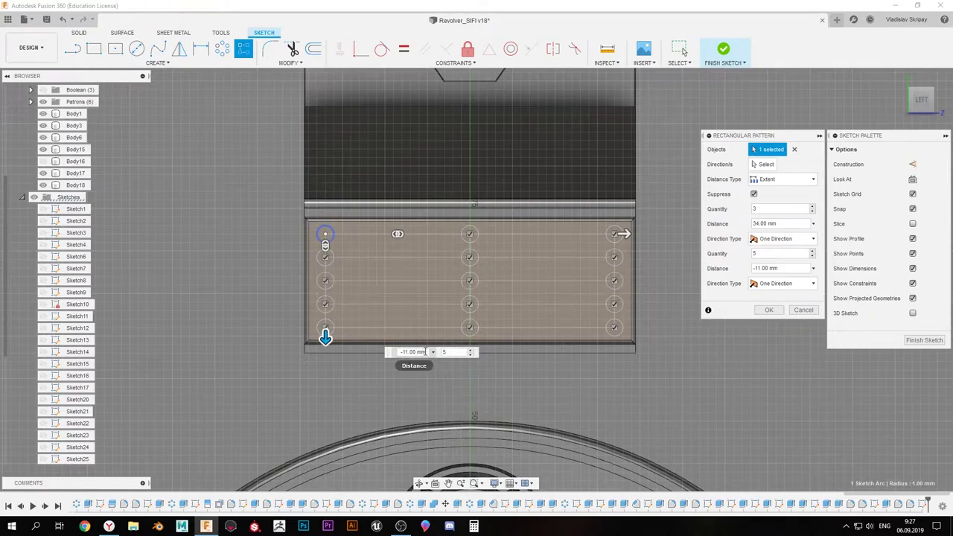
key(Return)
click(924, 340)
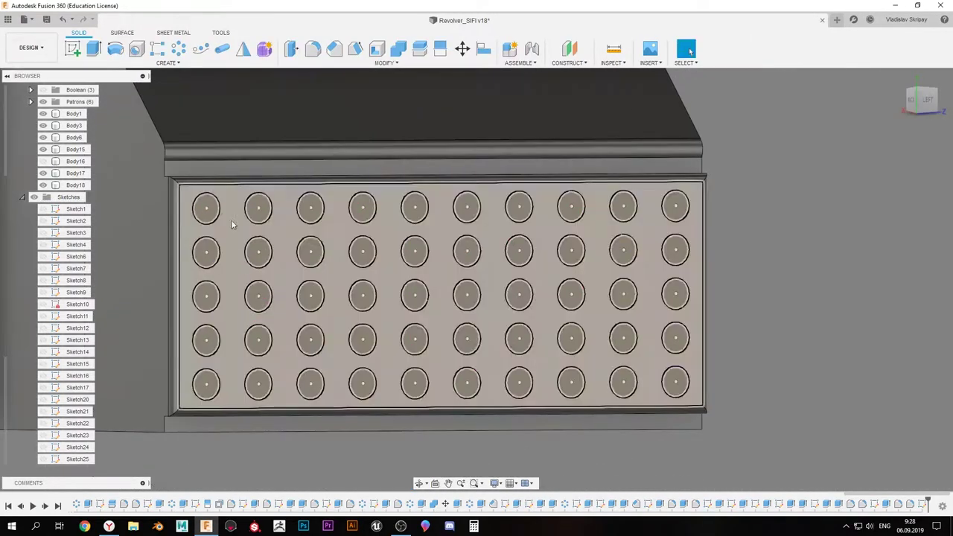
Select all 50 circle profiles and cut them -0.3 mm deep
key(e)
mouse_move(206, 207)
mouse_down()
mouse_move(660, 220)
mouse_move(471, 259)
mouse_up()
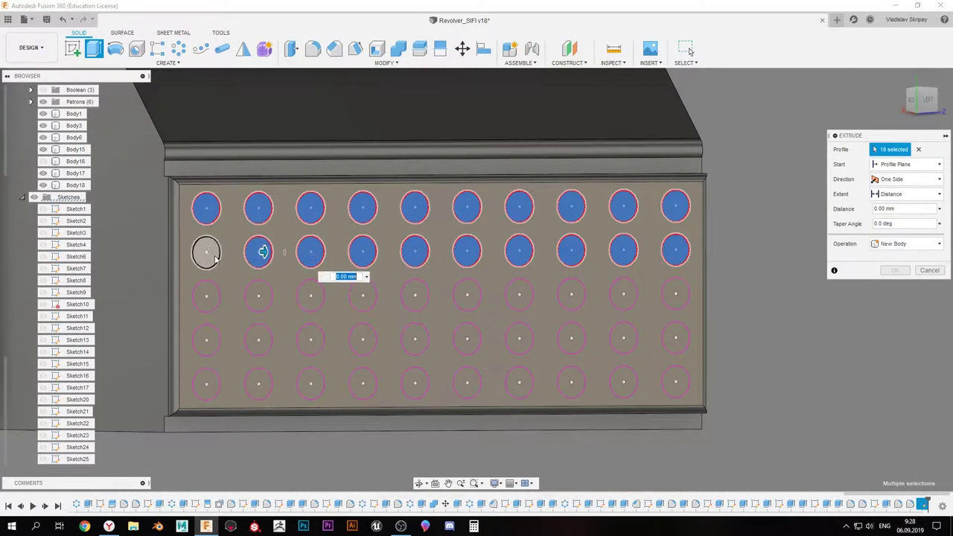
mouse_move(592, 306)
mouse_down()
mouse_move(570, 336)
mouse_move(309, 350)
mouse_up()
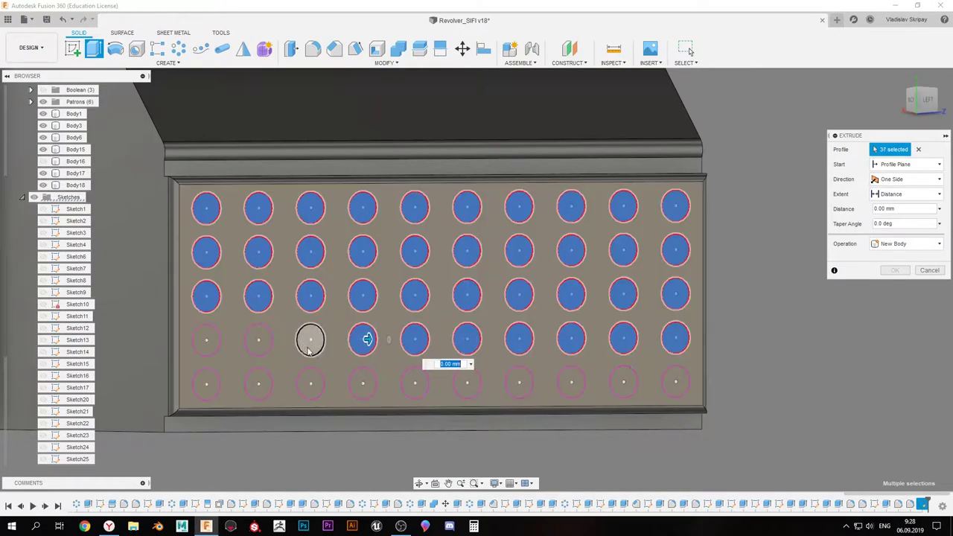
drag(521, 393, 655, 383)
scroll(655, 383, down, 3)
scroll(489, 298, up, 10)
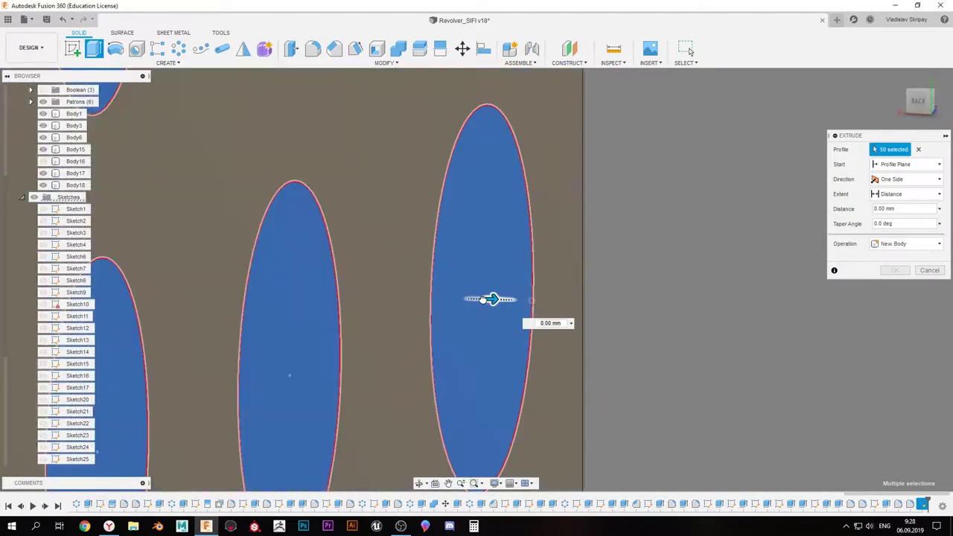
drag(489, 298, 470, 292)
scroll(440, 305, down, 3)
text(-0.3)
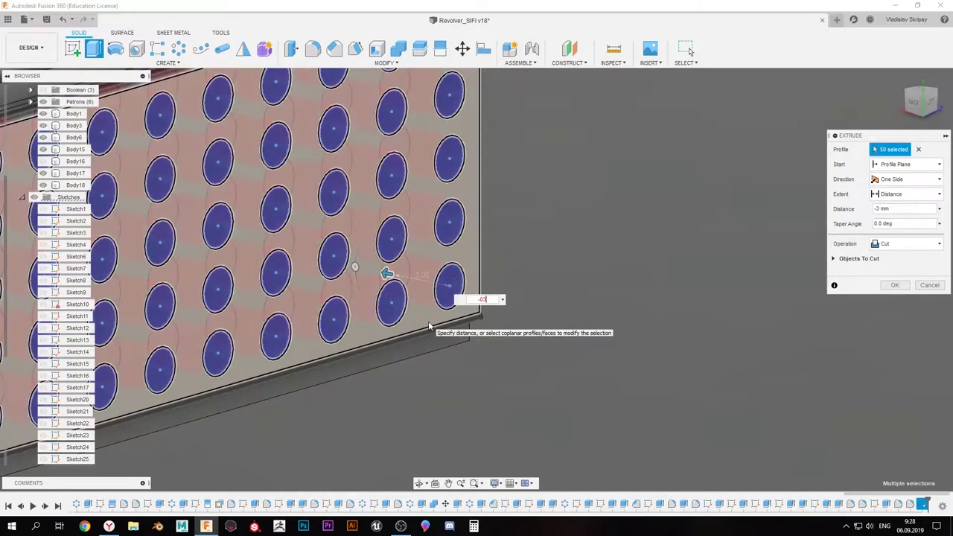
click(896, 286)
Round the vent panel's faces and edges with a 0.10 mm fillet
scroll(443, 299, down, 5)
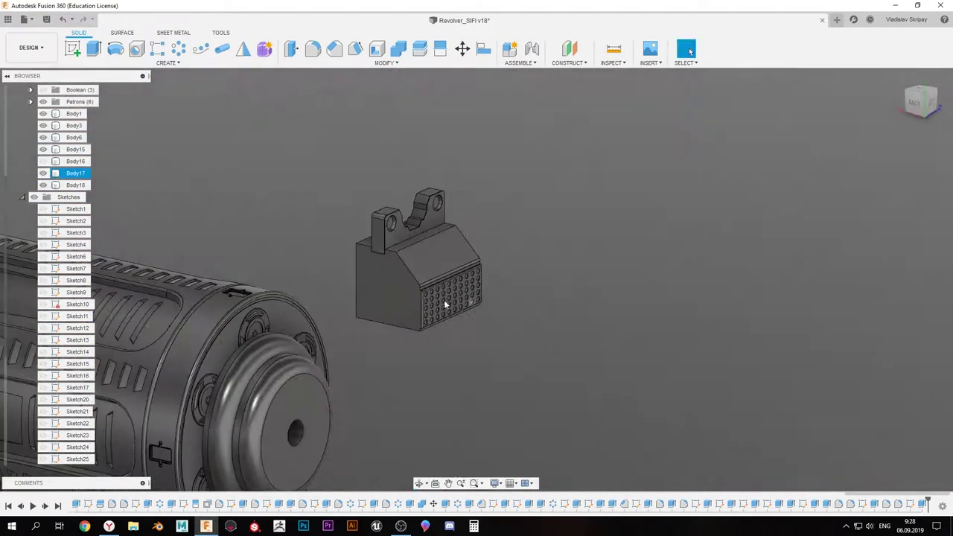
scroll(521, 261, up, 5)
click(558, 229)
shift+middle_drag(559, 228, 514, 324)
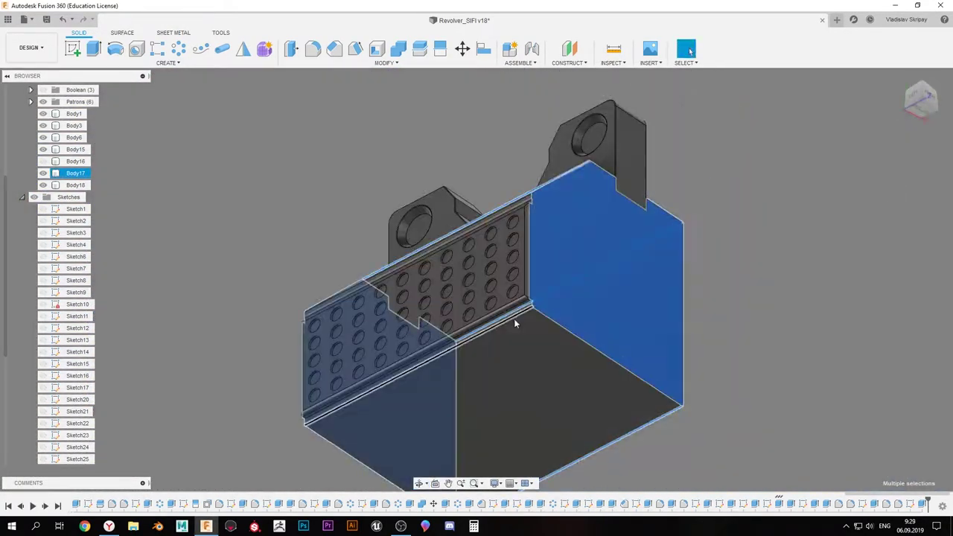
key(f)
scroll(499, 349, up, 5)
text(0.05)
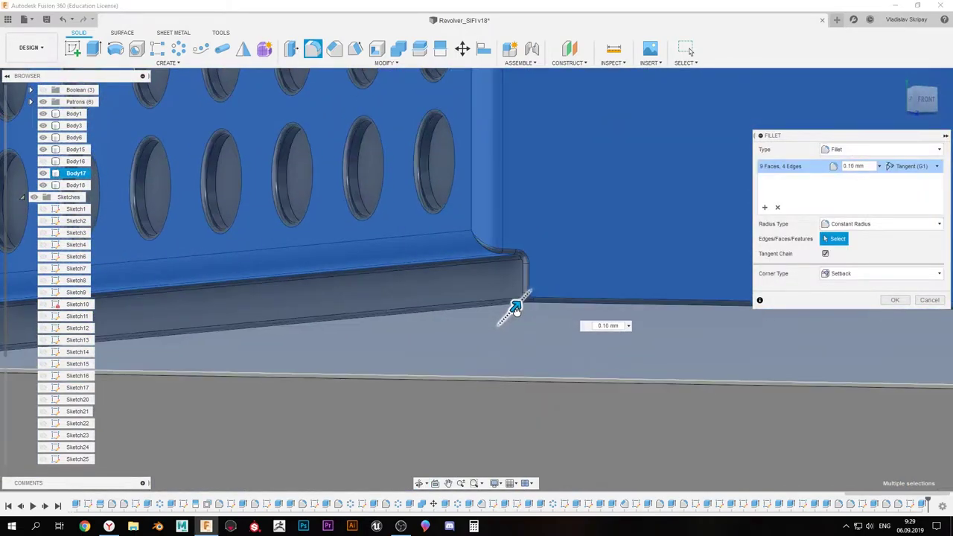
scroll(515, 308, down, 5)
mouse_move(506, 298)
shift+middle_down()
mouse_move(449, 308)
mouse_move(616, 306)
shift+middle_up()
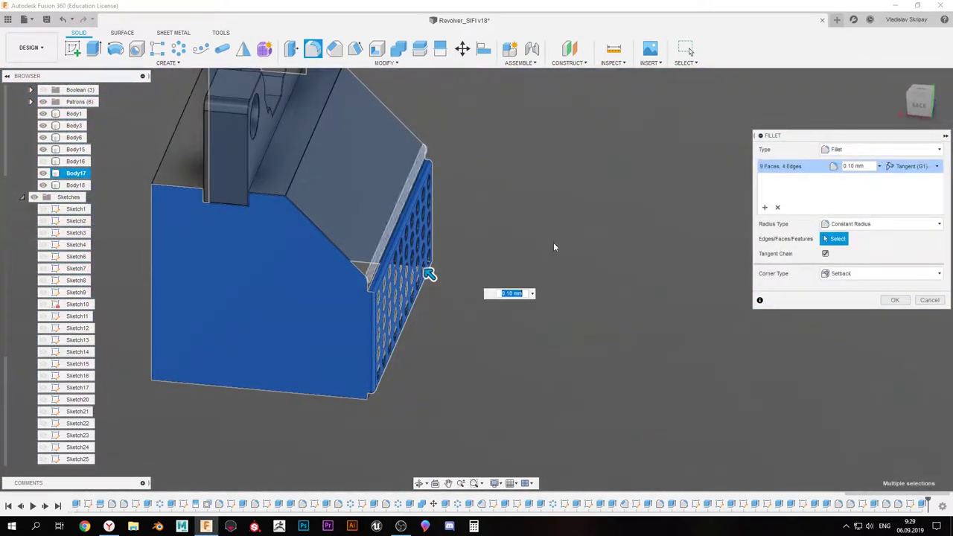
key(Return)
Orbit around the whole cylinder and select the sight block body Body17
scroll(477, 238, up, 5)
scroll(381, 250, up, 3)
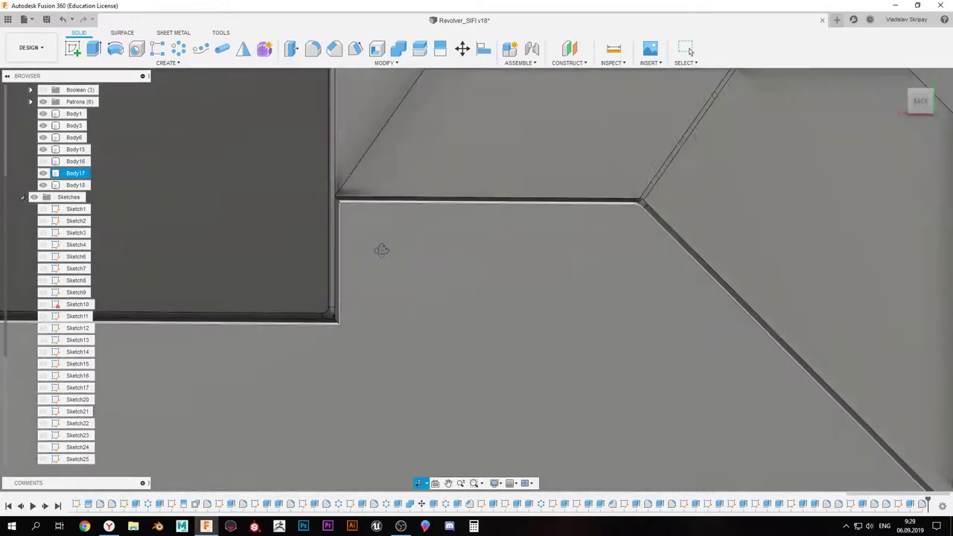
scroll(382, 250, down, 2)
scroll(349, 273, down, 3)
scroll(349, 273, down, 3)
scroll(383, 296, up, 5)
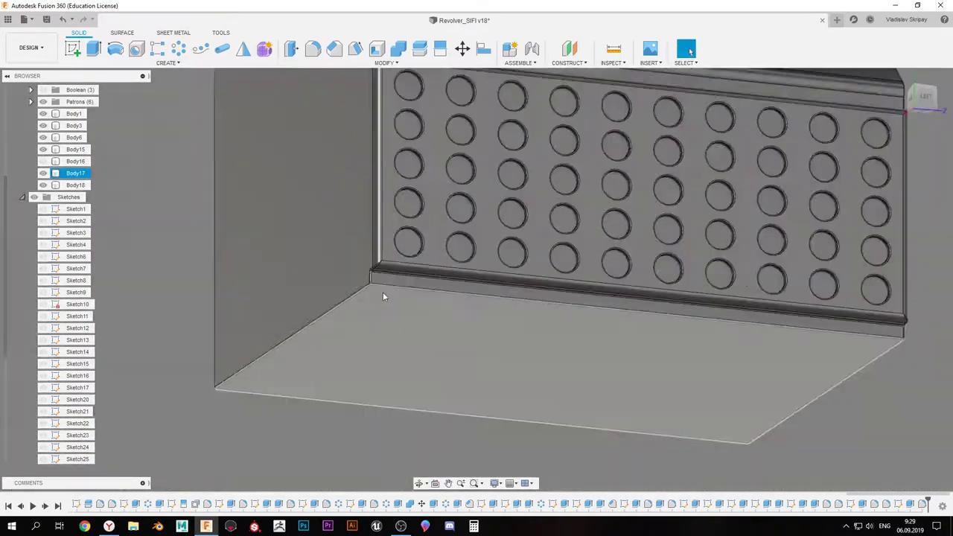
mouse_move(383, 296)
shift+middle_down()
mouse_move(655, 250)
mouse_move(641, 213)
shift+middle_up()
scroll(655, 250, down, 3)
scroll(655, 250, down, 5)
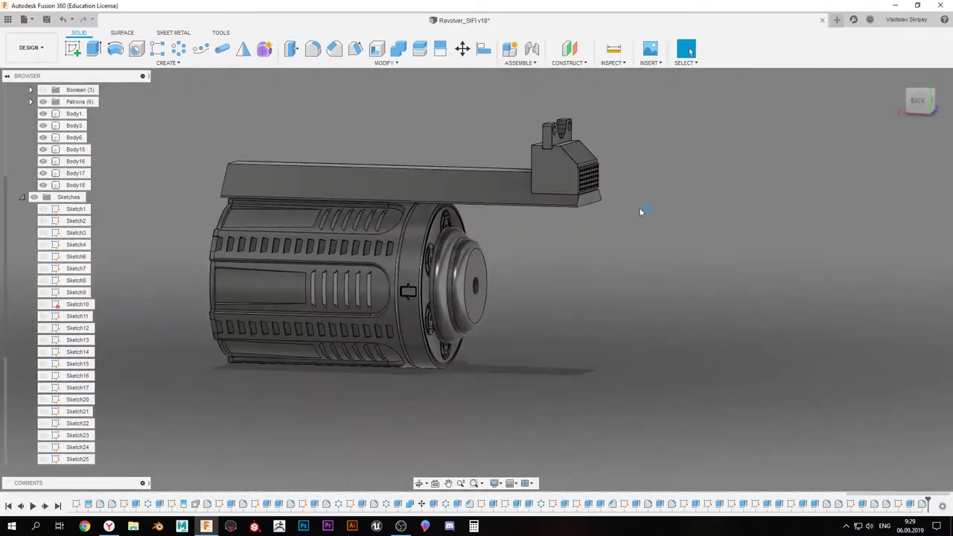
scroll(641, 212, up, 5)
shift+middle_drag(462, 285, 647, 298)
scroll(513, 268, down, 4)
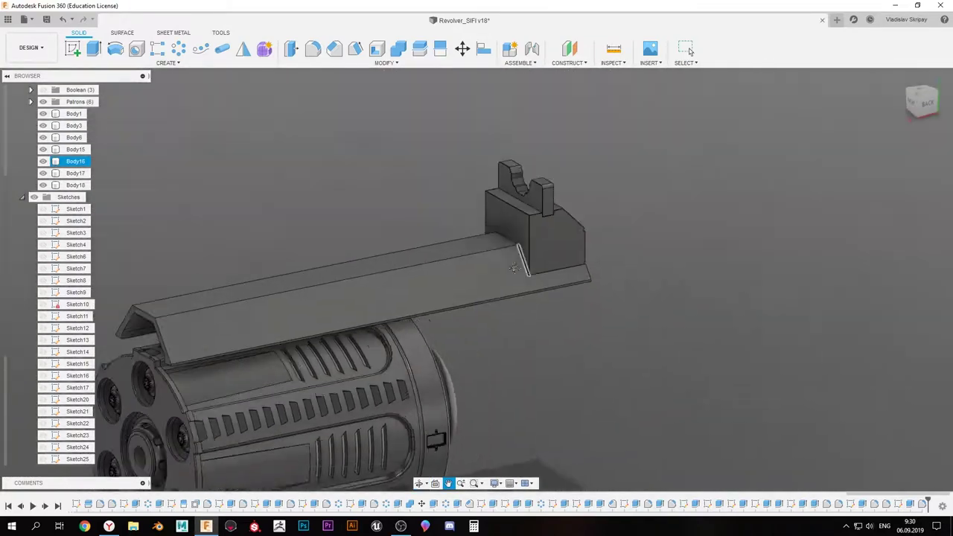
shift+middle_drag(514, 268, 447, 245)
scroll(436, 231, down, 3)
click(536, 253)
Snap to the straight left view, then orbit to a perspective view of the sight block
scroll(607, 240, up, 3)
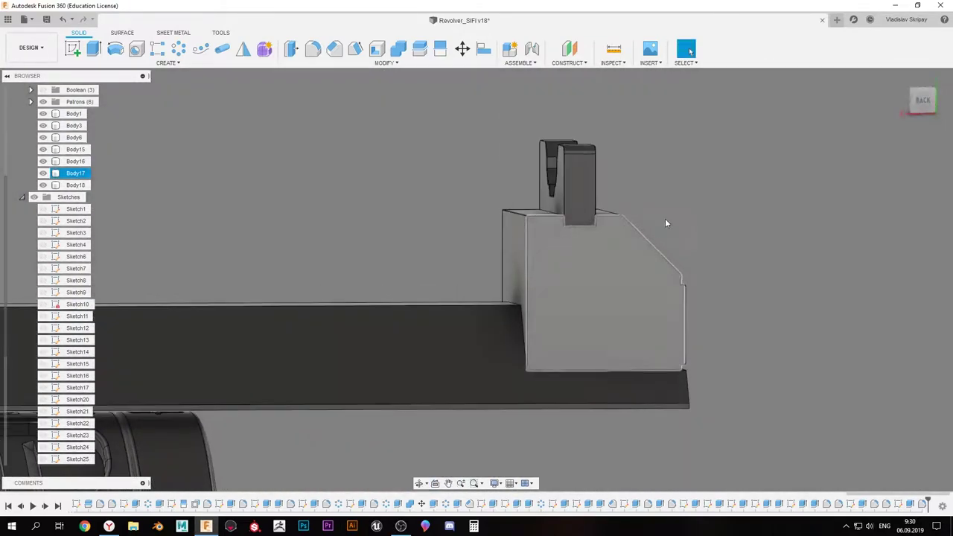
scroll(666, 224, up, 3)
scroll(440, 187, down, 5)
scroll(455, 226, up, 5)
scroll(513, 221, down, 8)
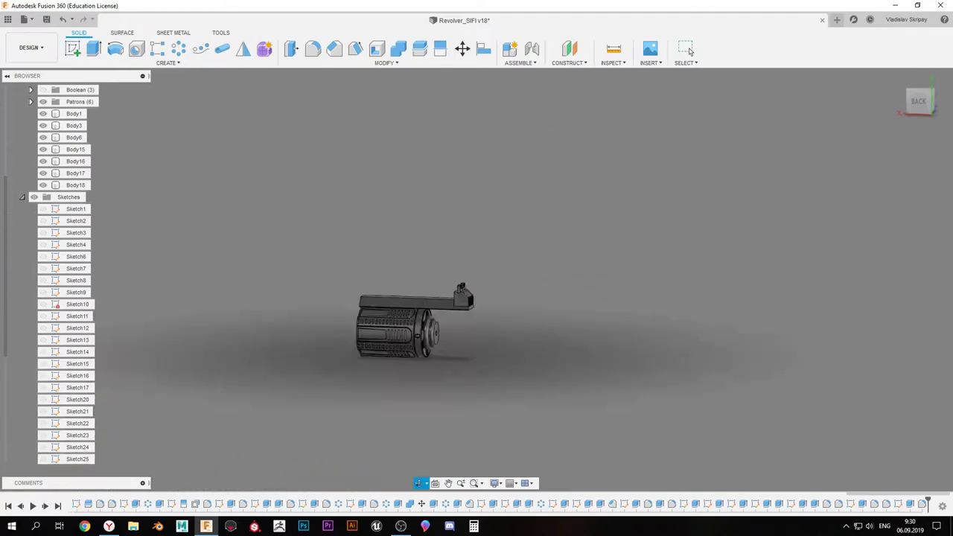
shift+middle_drag(690, 51, 484, 276)
scroll(485, 276, up, 5)
click(921, 99)
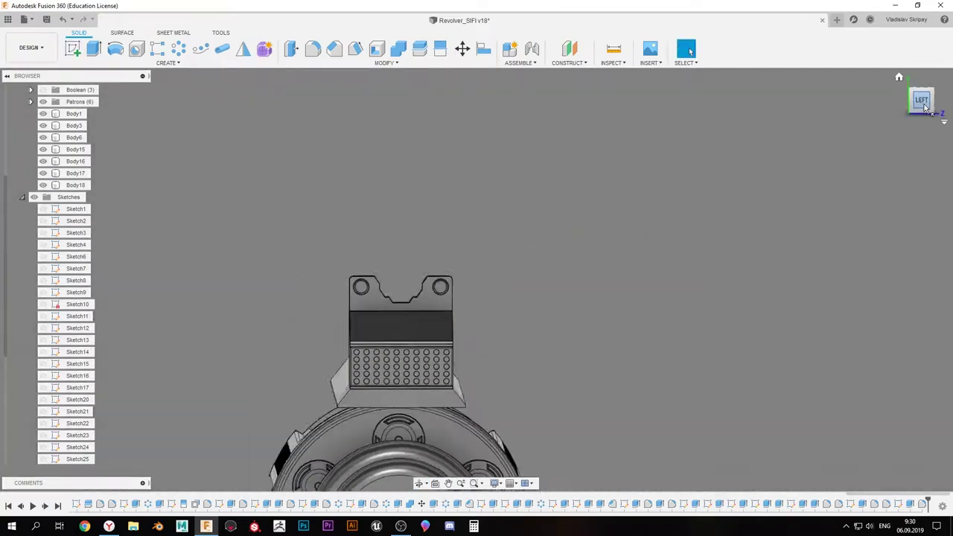
scroll(418, 311, up, 5)
scroll(457, 272, down, 3)
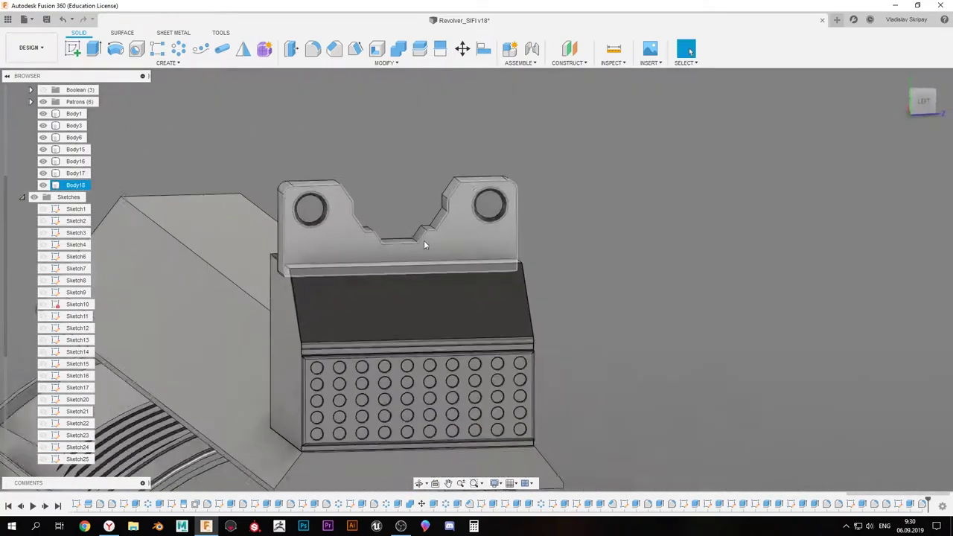
shift+middle_drag(424, 240, 432, 181)
scroll(439, 182, up, 5)
Sketch half the border outline with its trapezoid notch on the block's end face
click(449, 249)
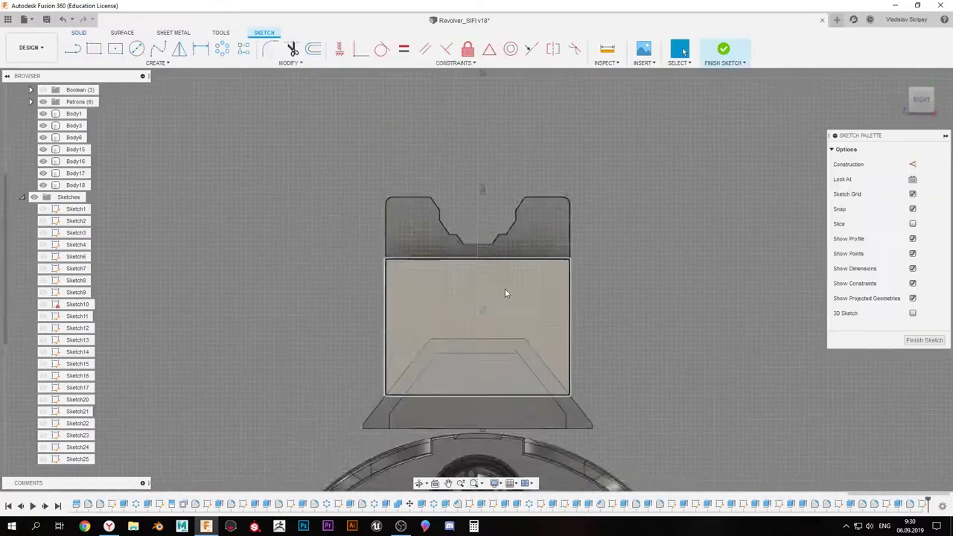
scroll(302, 360, up, 3)
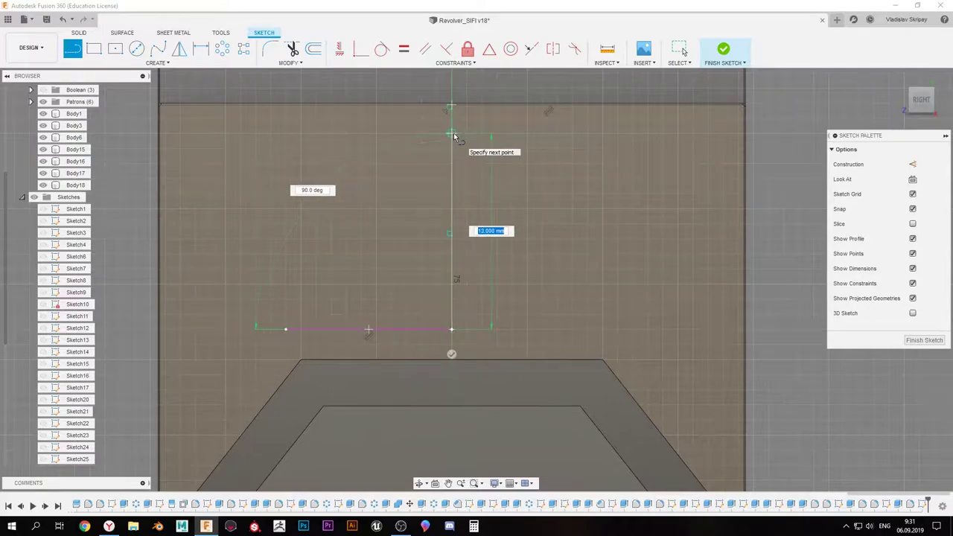
click(190, 135)
middle_drag(281, 340, 281, 223)
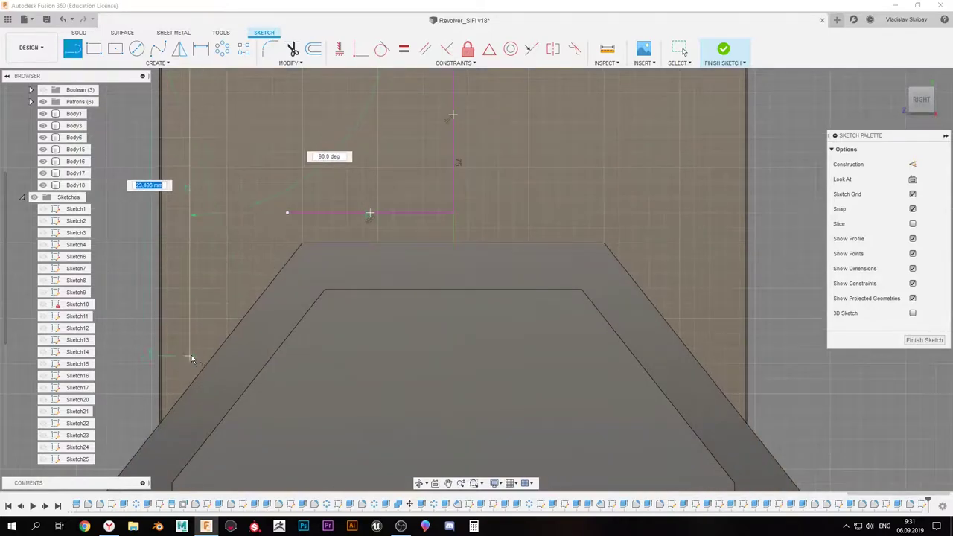
key(ctrl+z)
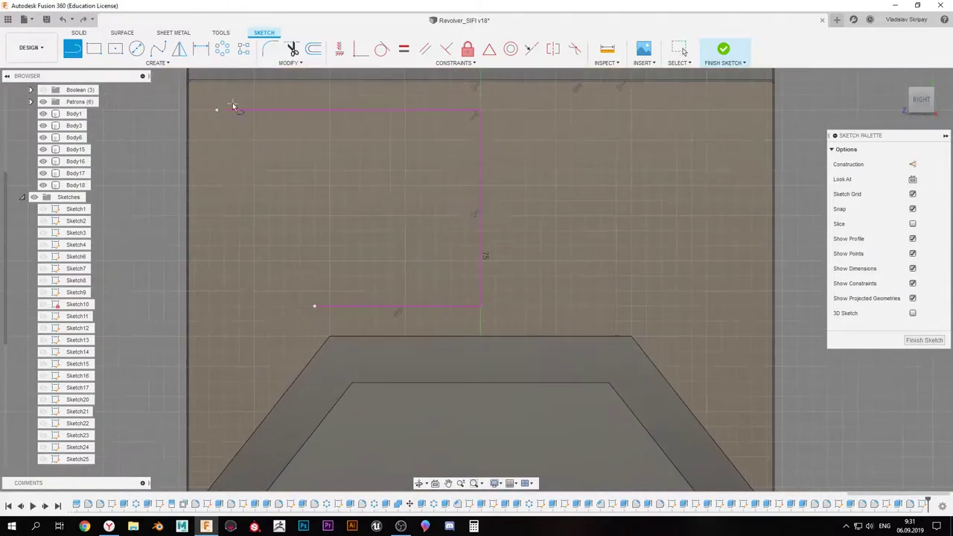
click(313, 308)
scroll(313, 313, down, 3)
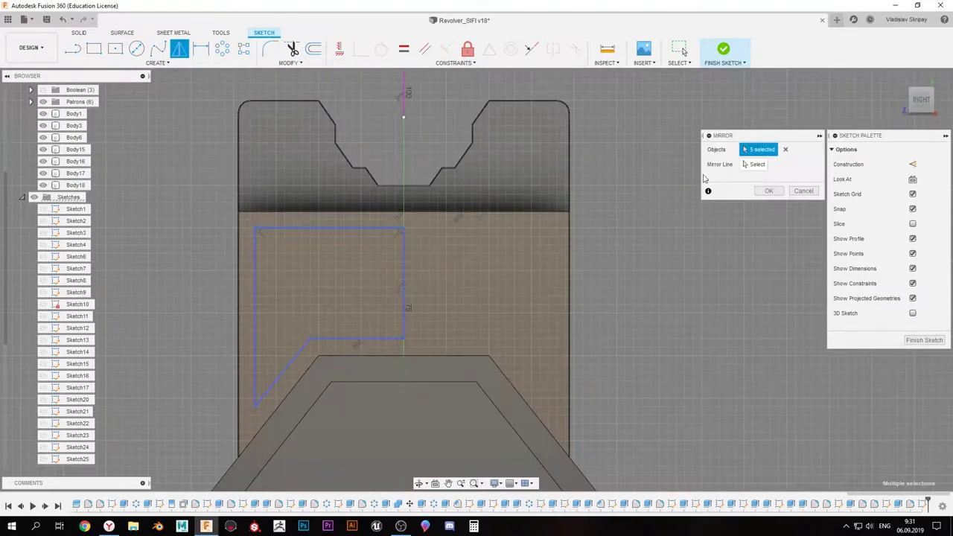
Mirror the outline about the centreline, then try an extrude and cancel it to keep sketching
click(403, 120)
key(Return)
key(e)
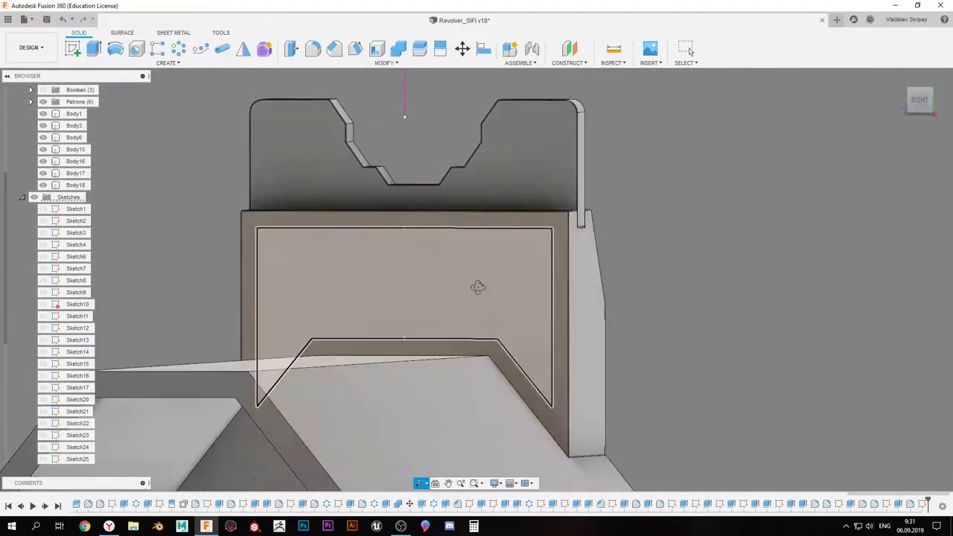
shift+middle_drag(417, 305, 477, 320)
scroll(503, 321, up, 2)
text(0.5)
key(Escape)
key(ctrl+z)
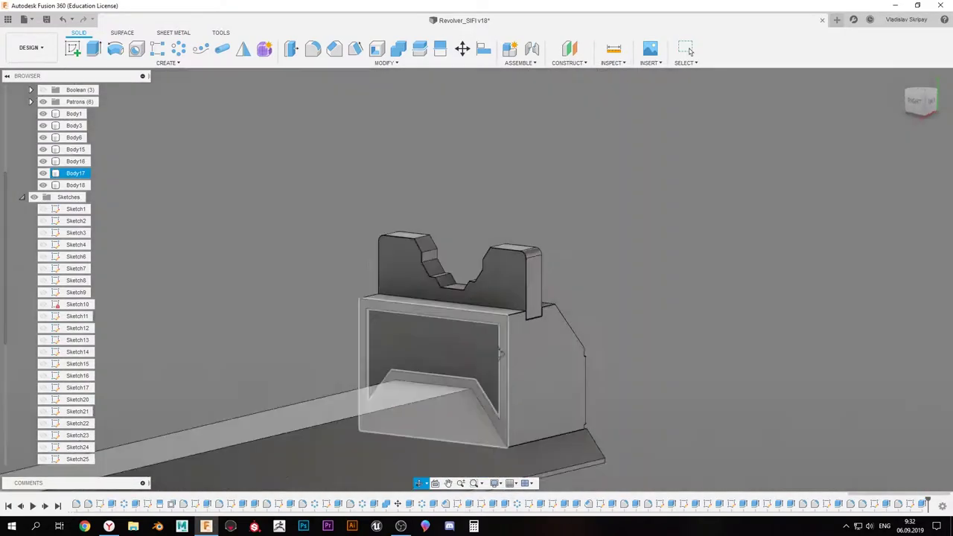
key(l)
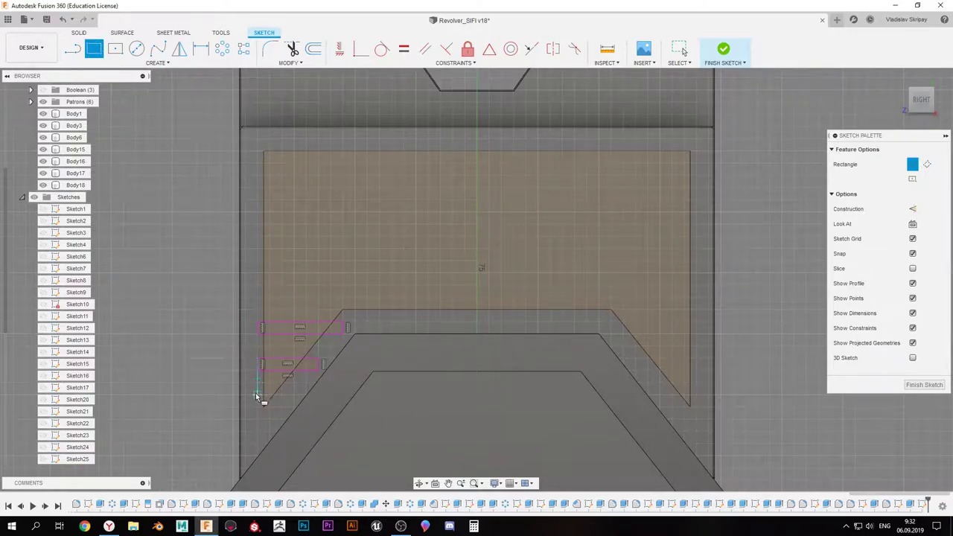
Extrude the small slot profiles along both slanted sides of the notch
key(e)
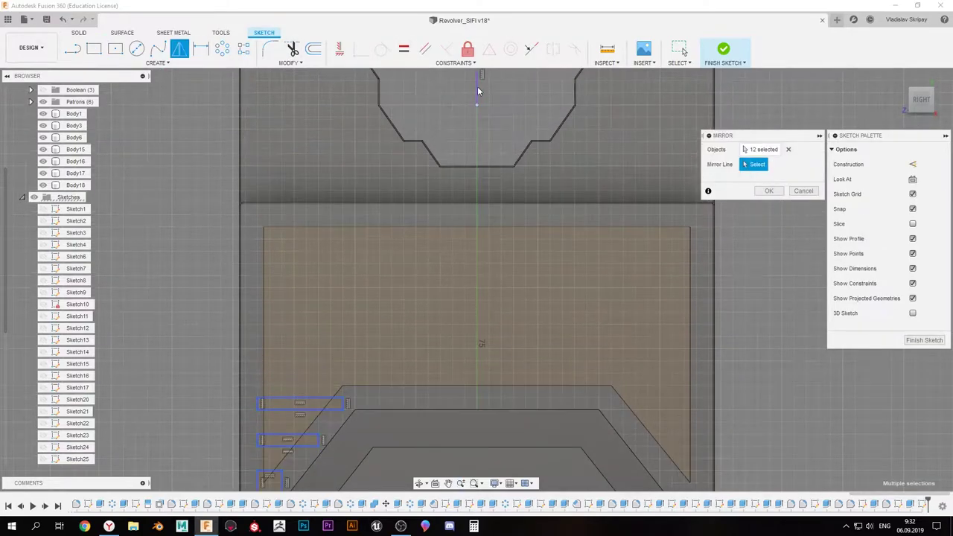
click(322, 289)
click(325, 319)
click(692, 277)
click(696, 312)
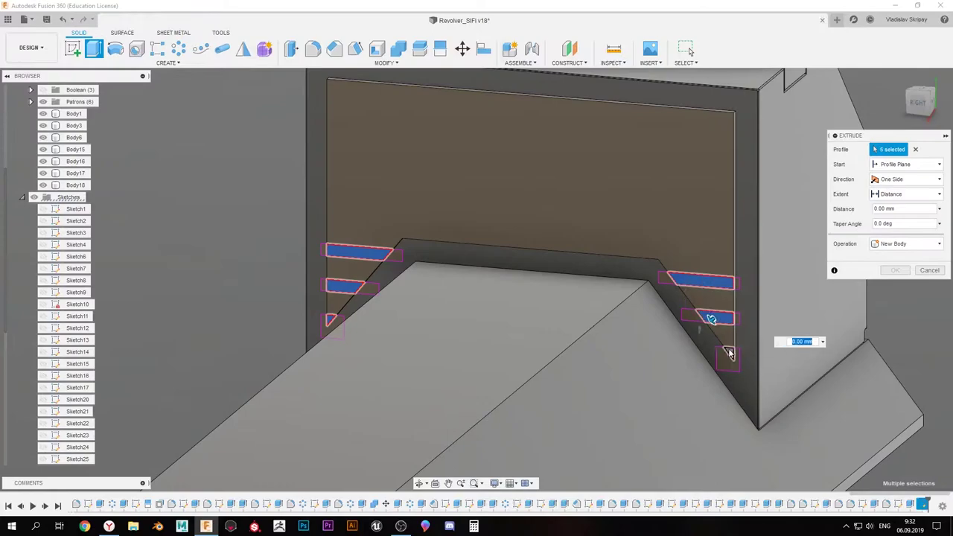
key(Return)
Start a new sketch on the sight block's flat side face
mouse_move(516, 304)
shift+middle_down()
mouse_move(448, 275)
mouse_move(637, 268)
mouse_move(541, 294)
mouse_move(486, 250)
mouse_move(510, 239)
mouse_move(554, 279)
mouse_move(498, 202)
mouse_move(332, 268)
mouse_move(455, 255)
mouse_move(275, 209)
shift+middle_up()
scroll(554, 279, down, 5)
scroll(555, 279, up, 5)
click(275, 209)
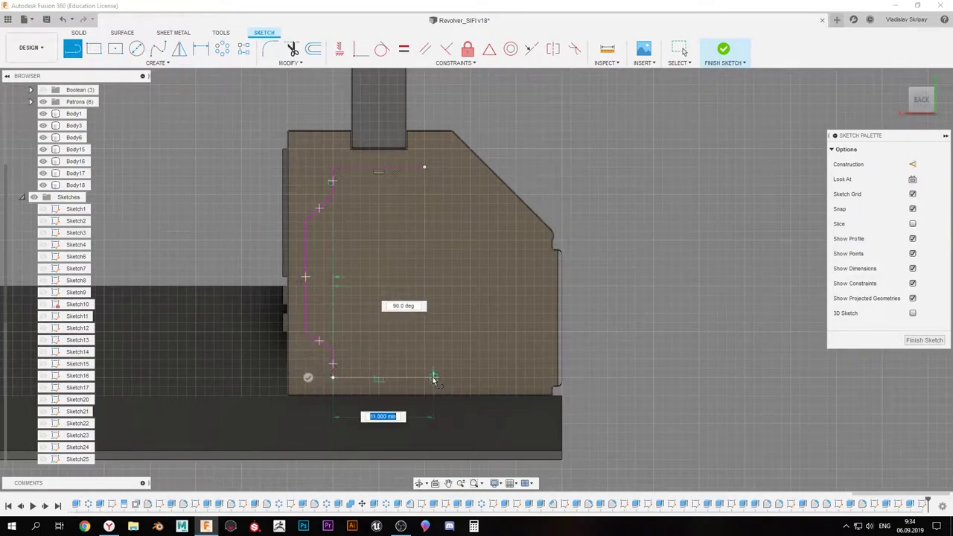
Close the panel outline and cut 1.00 mm-inset angular panels into both block side faces
click(533, 360)
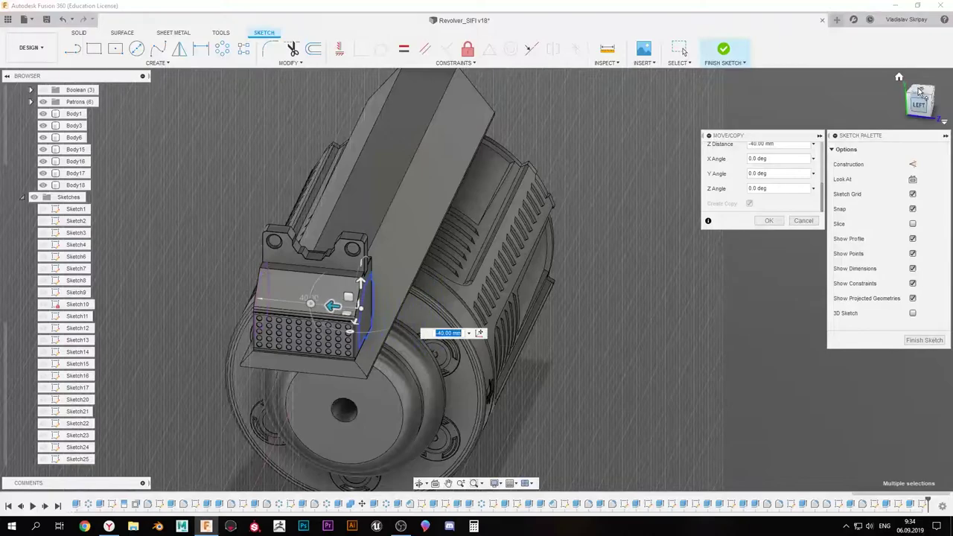
click(920, 97)
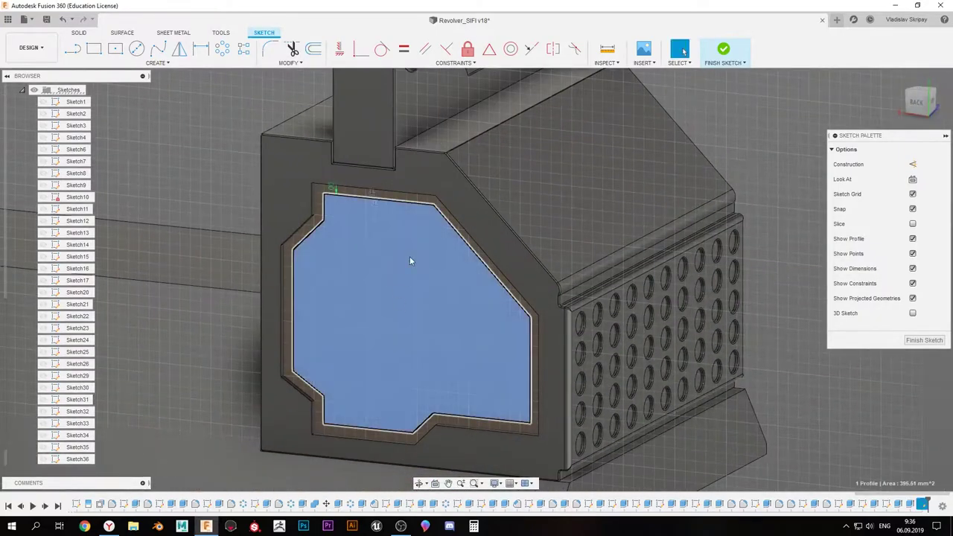
key(e)
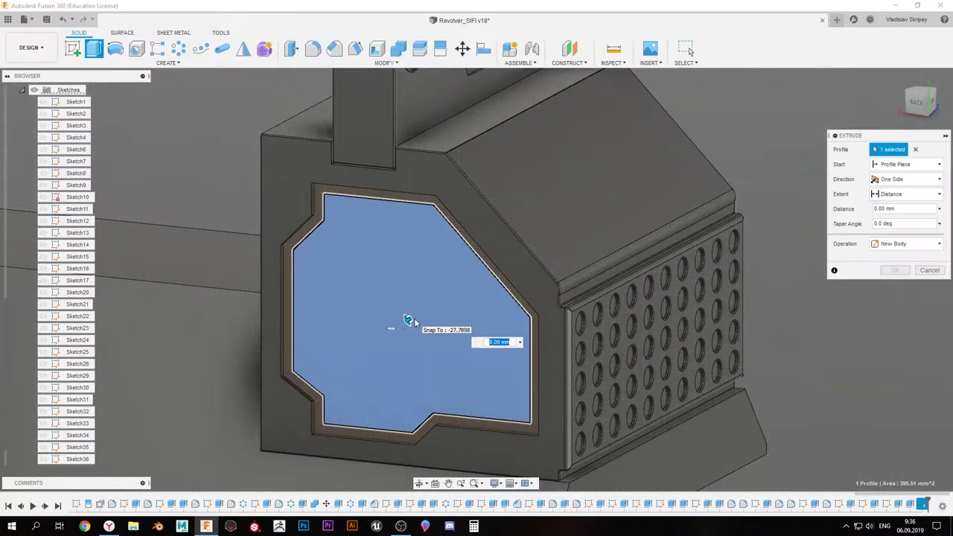
key(Return)
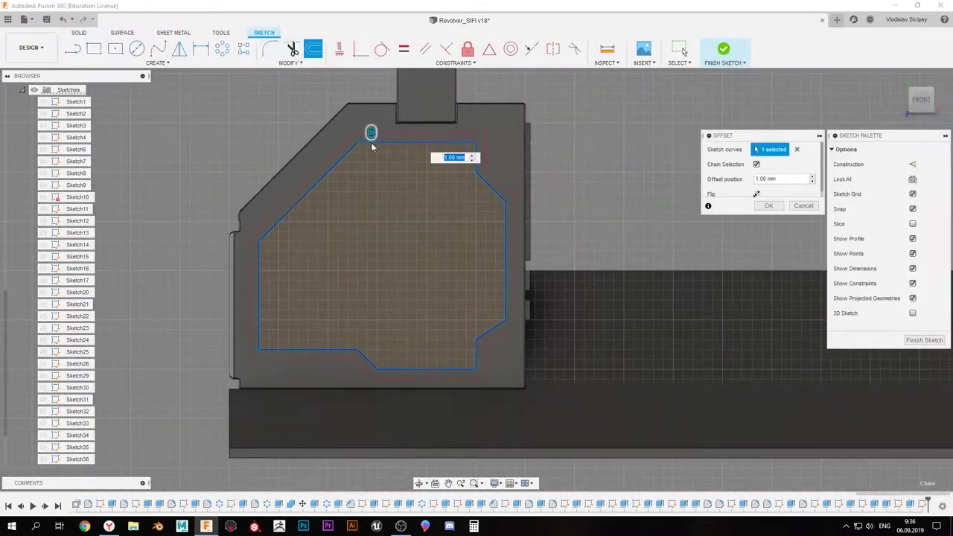
click(768, 207)
key(Return)
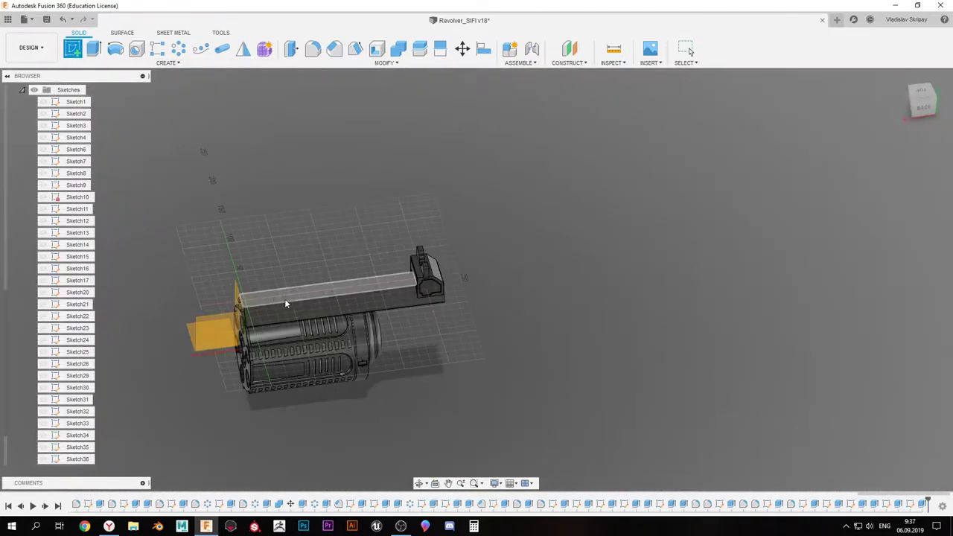
Start a sketch on the rail top and offset the rectangle outline inward
click(284, 299)
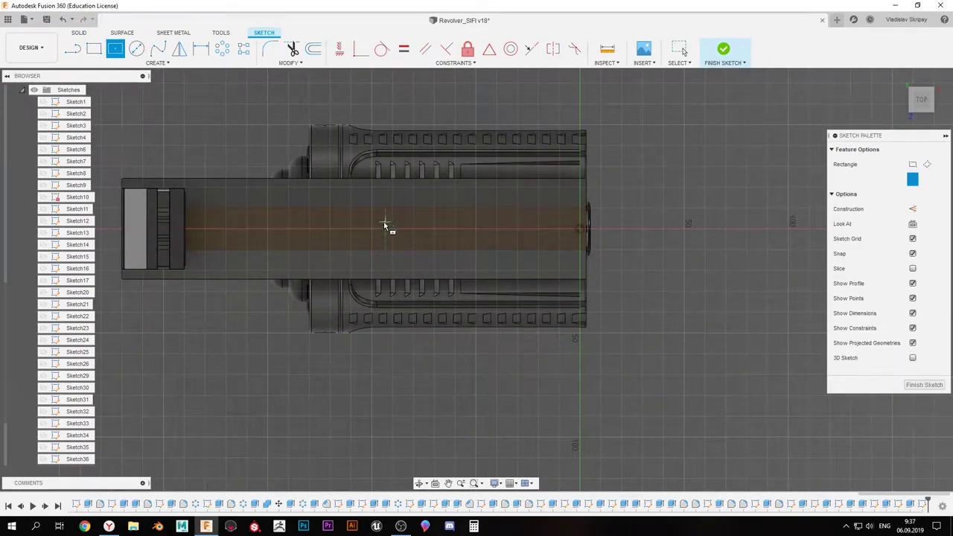
key(o)
click(302, 206)
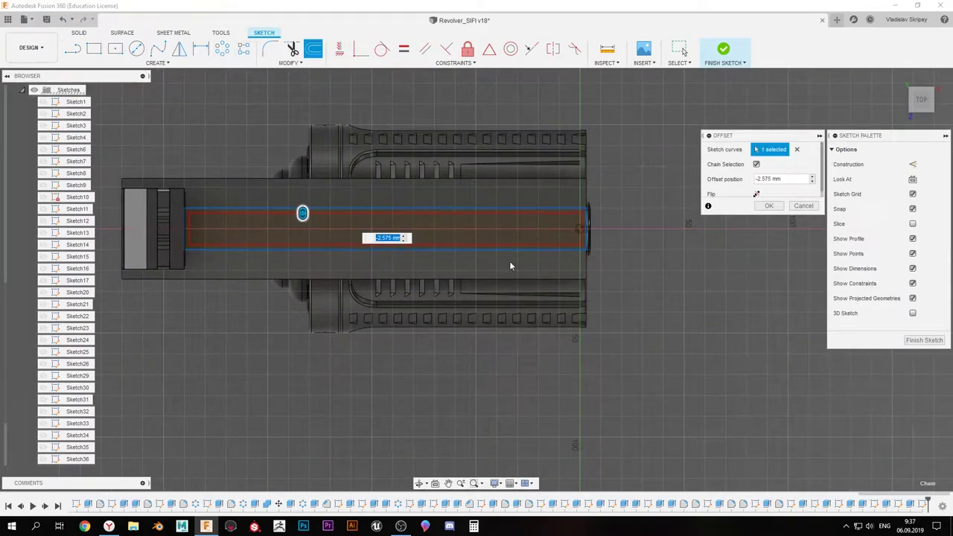
text(-2)
key(Return)
scroll(298, 260, up, 2)
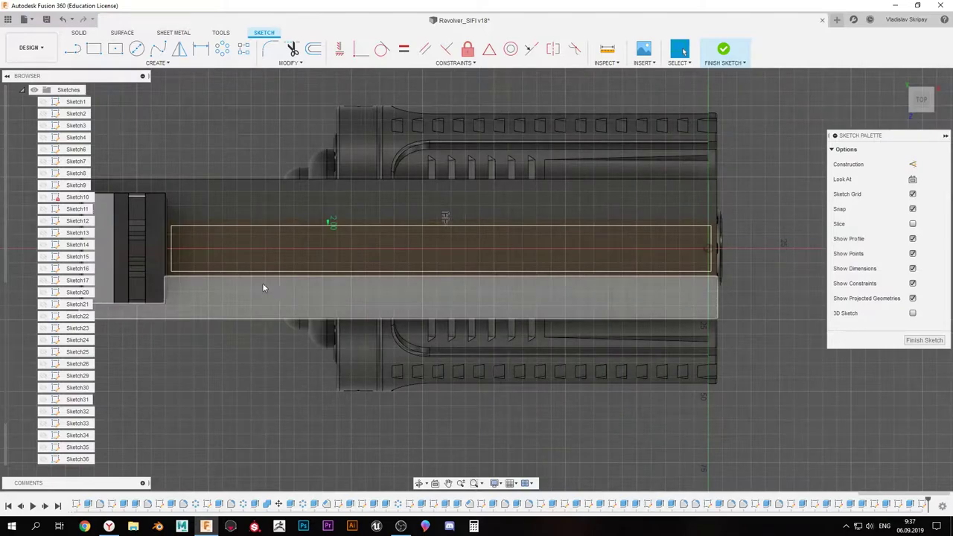
Draw lines in the rail-top sketch, adjusting the increment settings
key(l)
scroll(265, 283, up, 2)
scroll(275, 253, up, 2)
scroll(255, 239, up, 3)
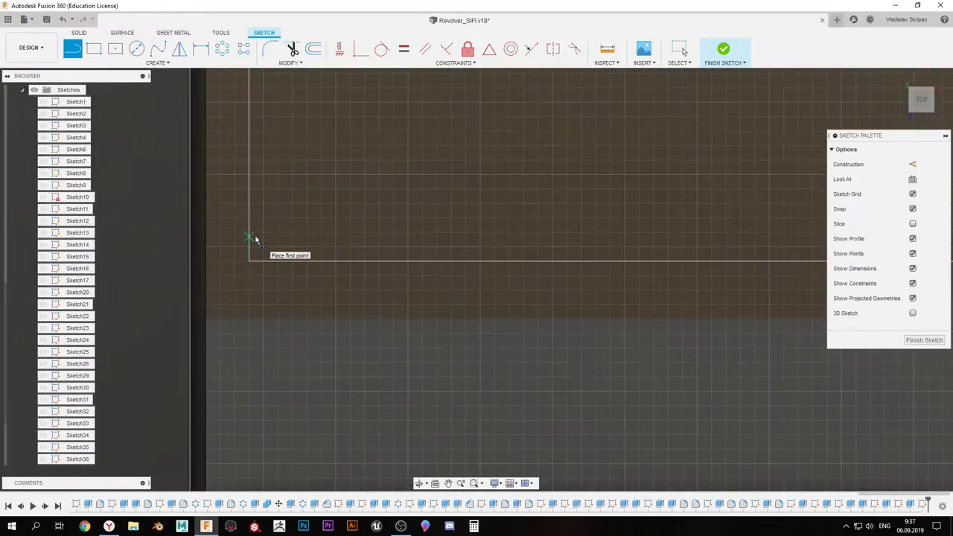
scroll(264, 242, down, 2)
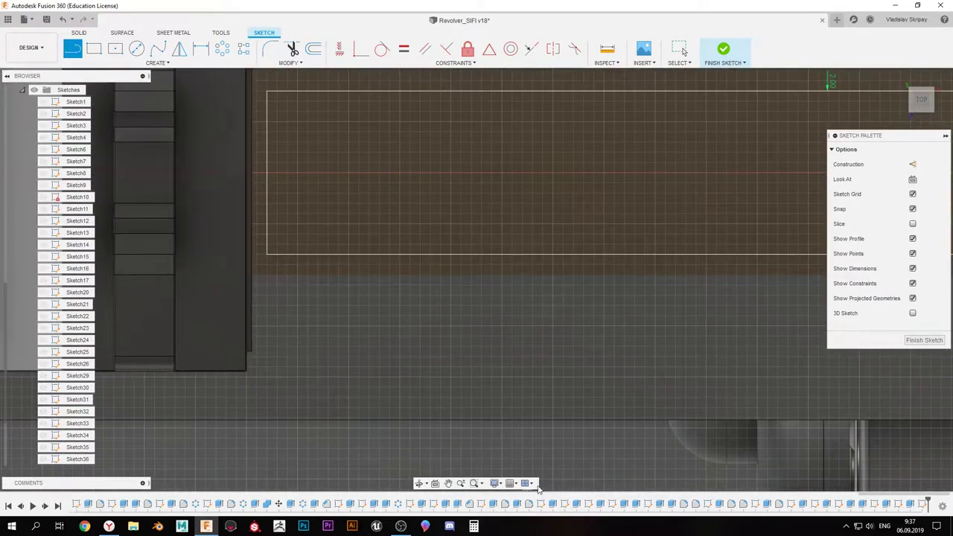
click(519, 472)
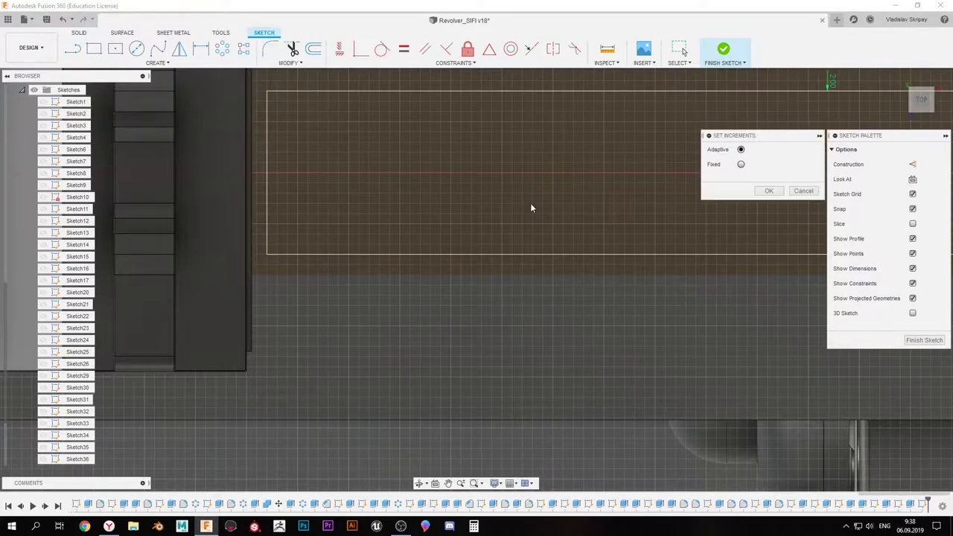
key(Return)
scroll(445, 308, down, 3)
scroll(247, 277, up, 2)
scroll(246, 277, up, 2)
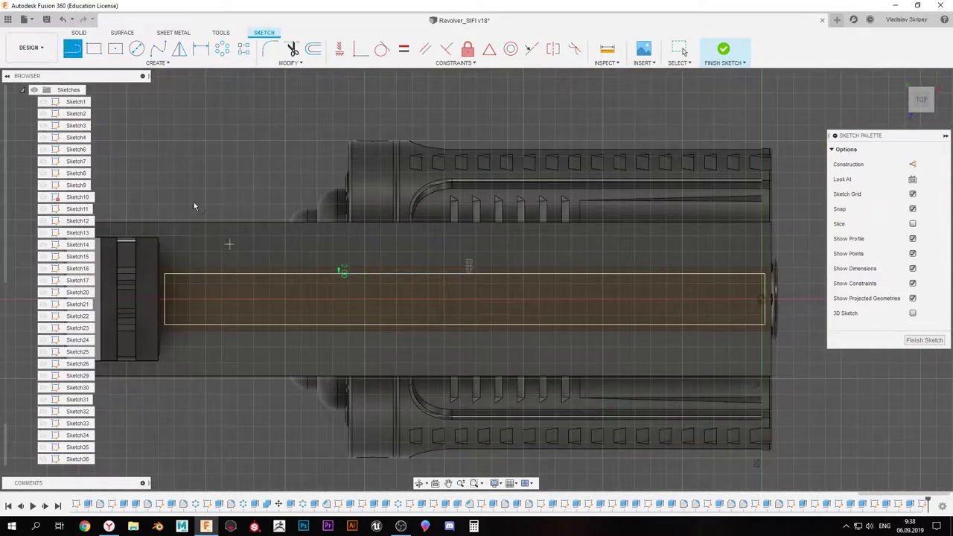
Rectangular-pattern the circle into three copies along the strip
click(242, 50)
scroll(246, 292, down, 2)
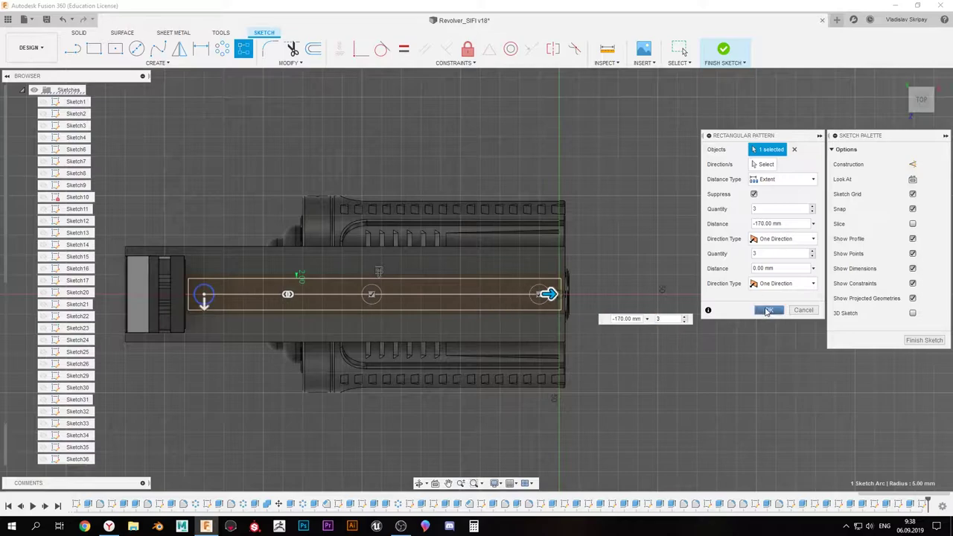
click(768, 312)
scroll(256, 151, up, 1)
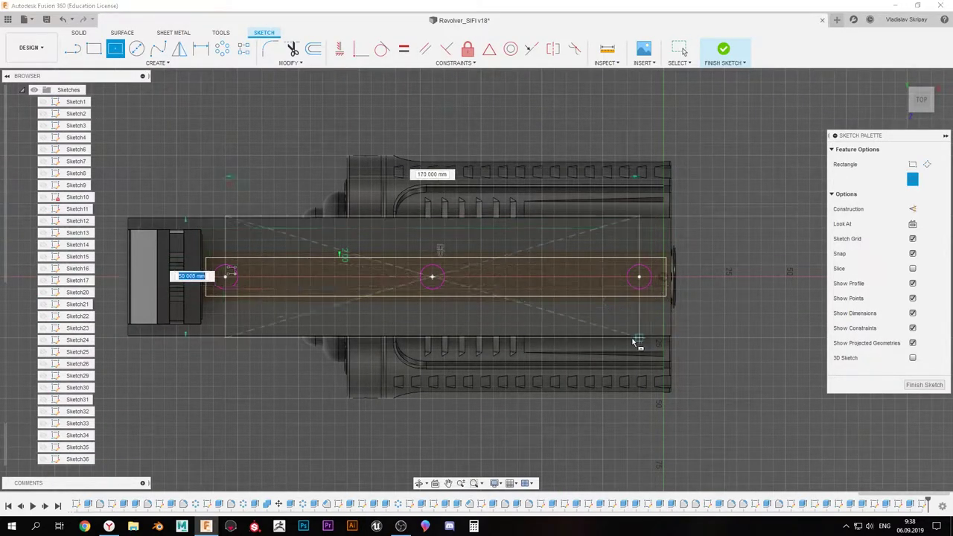
Delete the stray rectangle and mirror the lengthwise groove lines
key(Escape)
key(Delete)
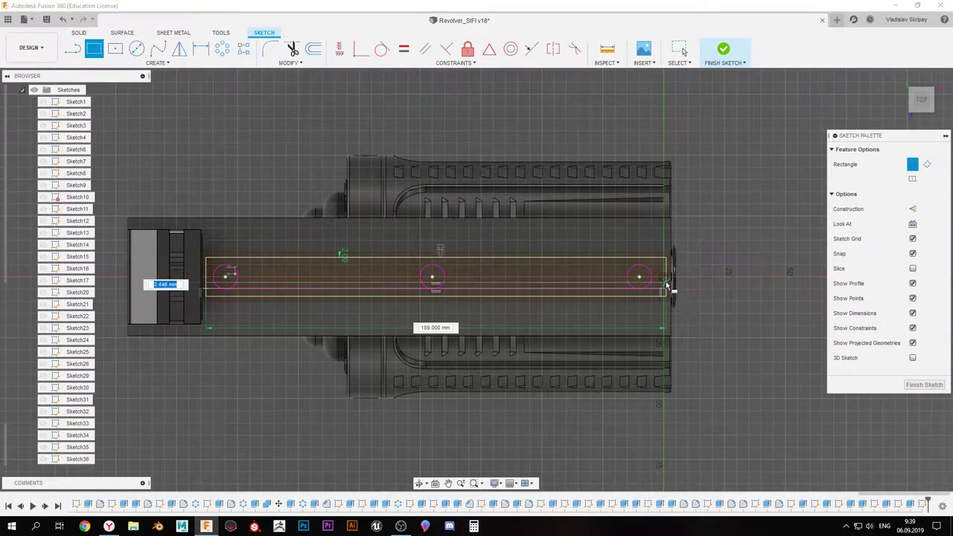
scroll(666, 285, up, 2)
scroll(666, 286, down, 2)
key(l)
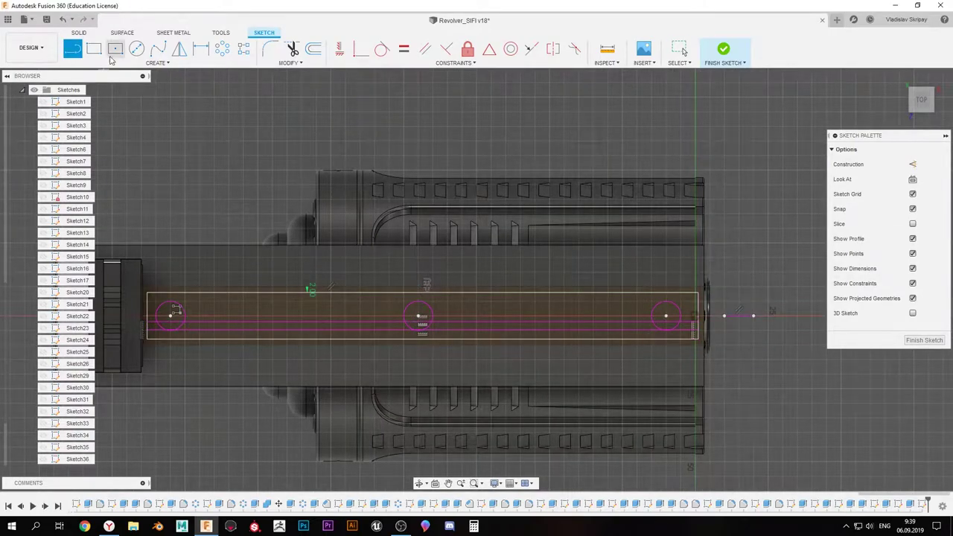
click(771, 191)
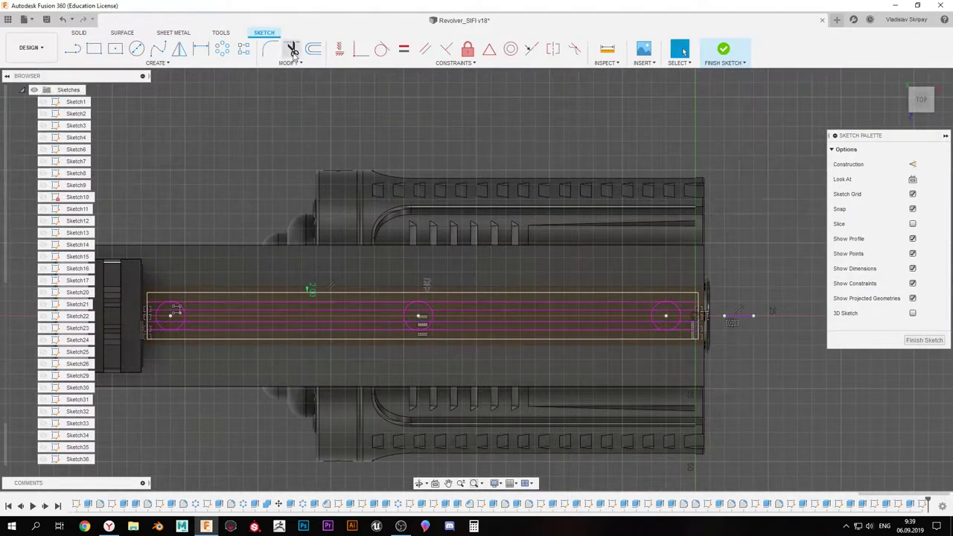
Trim the groove lines around the circles along the strip
key(t)
scroll(189, 358, up, 5)
middle_drag(243, 363, 414, 293)
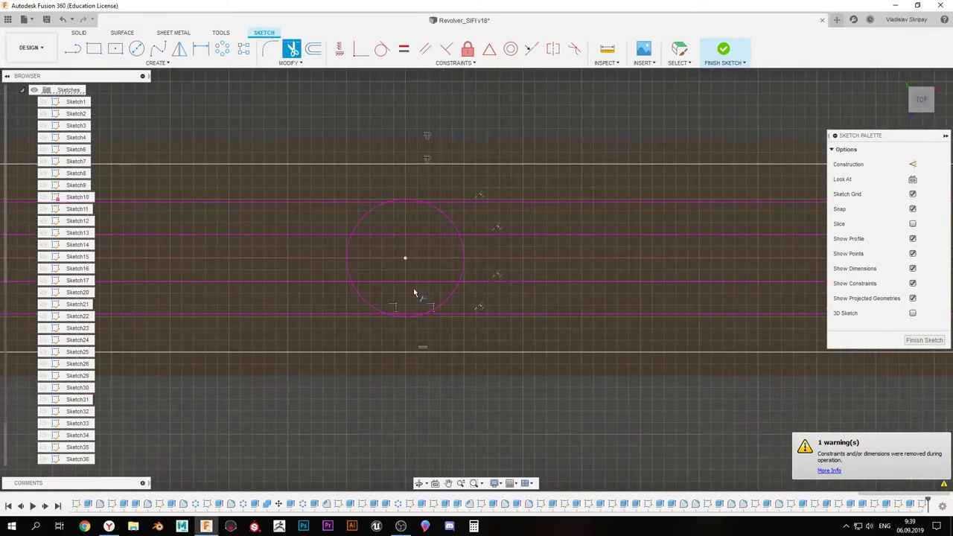
middle_drag(435, 230, 533, 216)
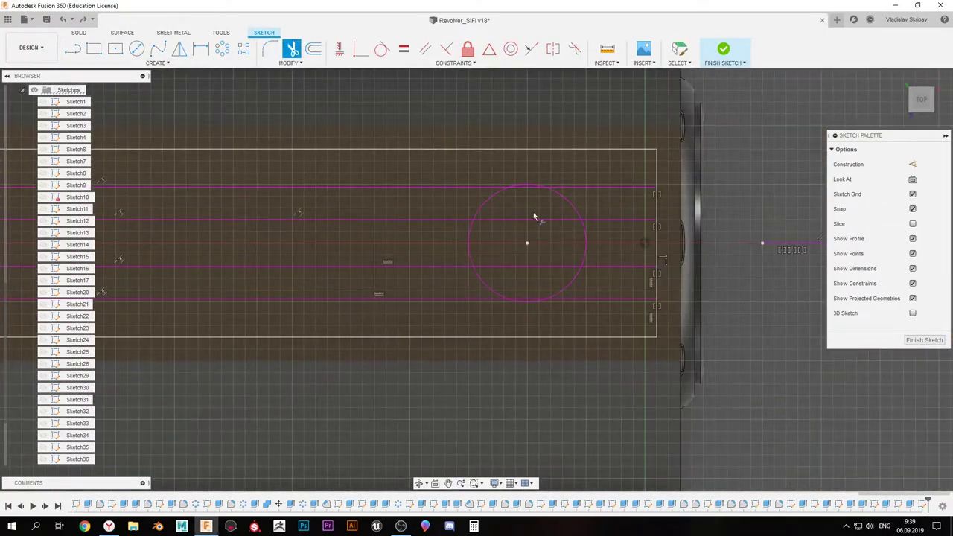
scroll(539, 301, down, 3)
Offset the button circles to form rings and finish the rail-top sketch
key(o)
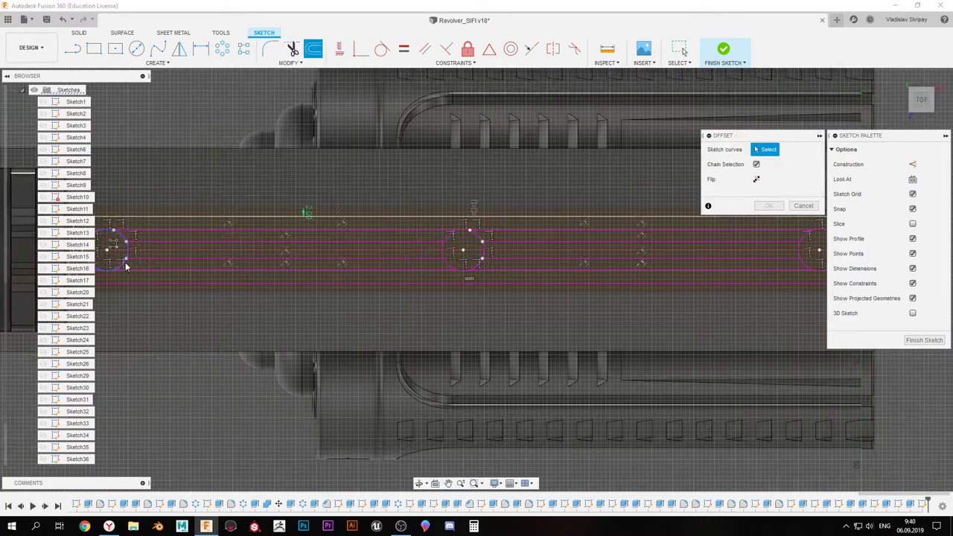
click(317, 267)
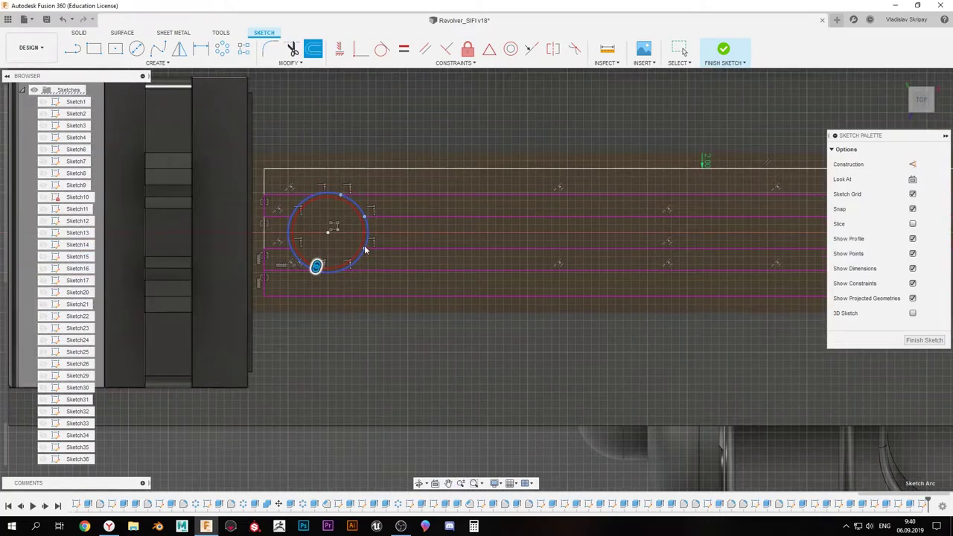
key(Escape)
middle_drag(350, 237, 480, 216)
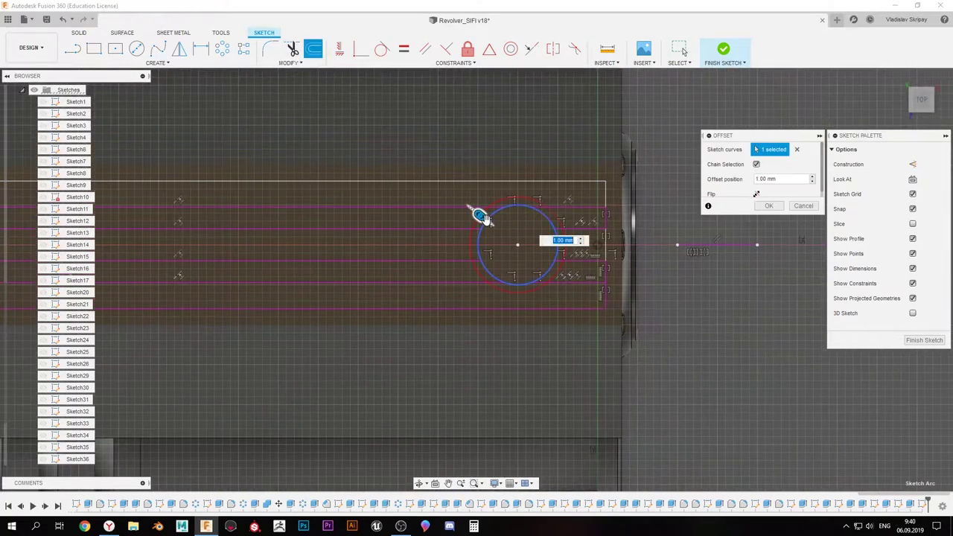
scroll(499, 221, down, 5)
click(924, 339)
mouse_move(686, 290)
shift+middle_down()
mouse_move(350, 232)
mouse_move(347, 338)
shift+middle_up()
Extrude the inset strip profile on the rail top
key(e)
click(347, 335)
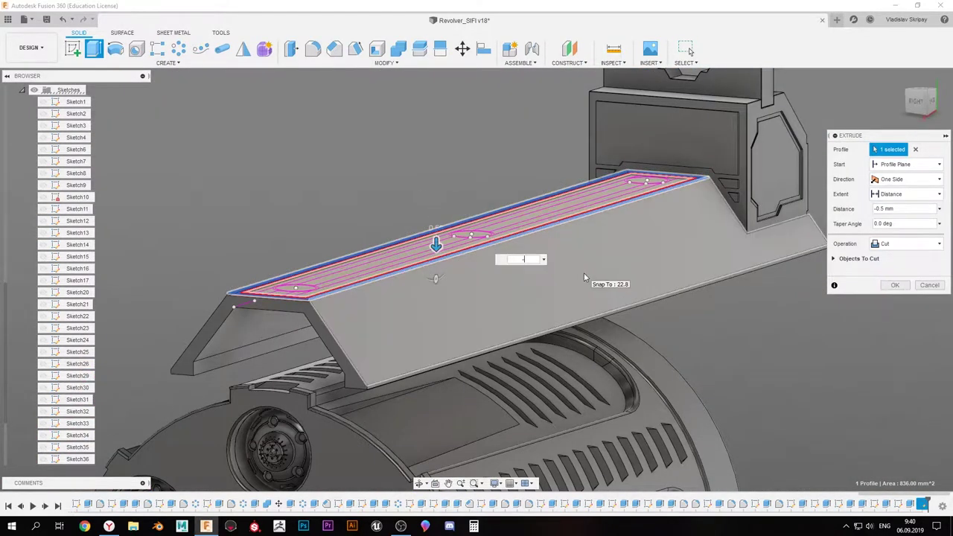
scroll(354, 283, up, 5)
shift+middle_drag(432, 246, 444, 234)
scroll(375, 241, down, 5)
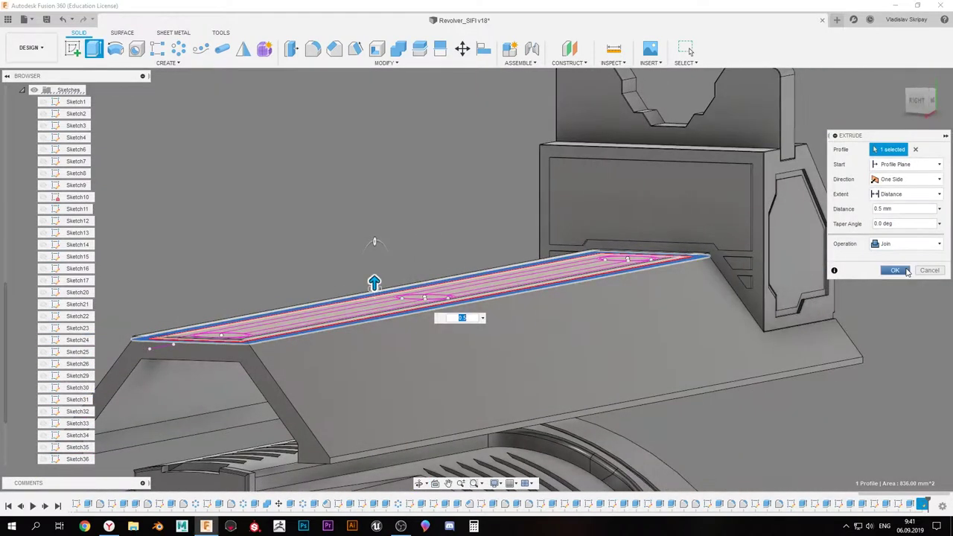
key(Return)
Show Sketch39 again and extrude the groove strips -0.5 mm
click(43, 459)
key(e)
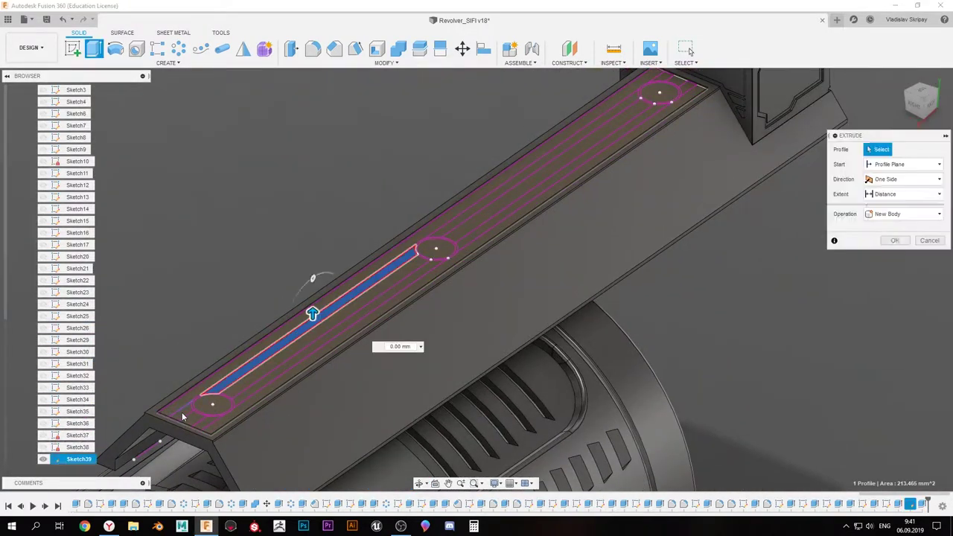
click(417, 275)
click(471, 244)
mouse_move(471, 244)
shift+middle_down()
mouse_move(486, 269)
mouse_move(510, 258)
shift+middle_up()
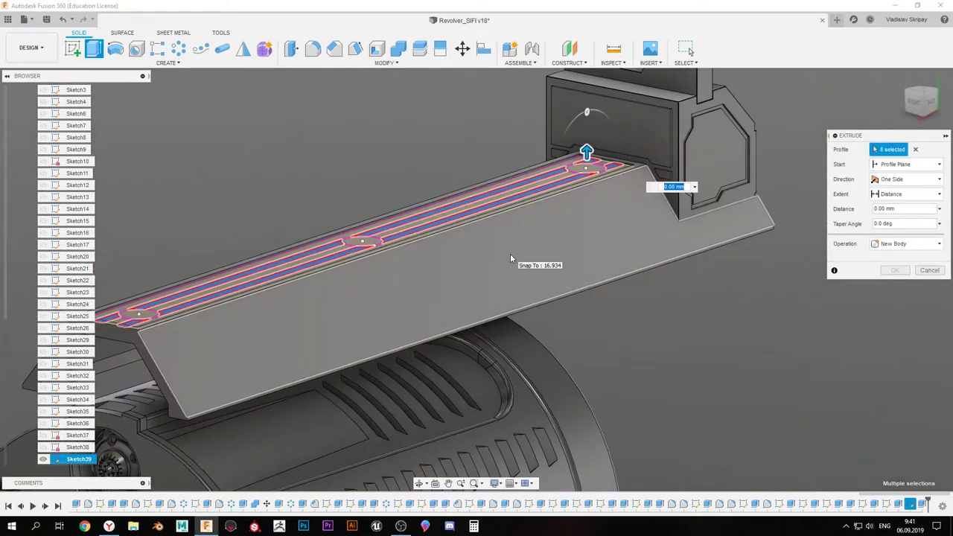
text(-0.5)
scroll(510, 259, up, 5)
key(Return)
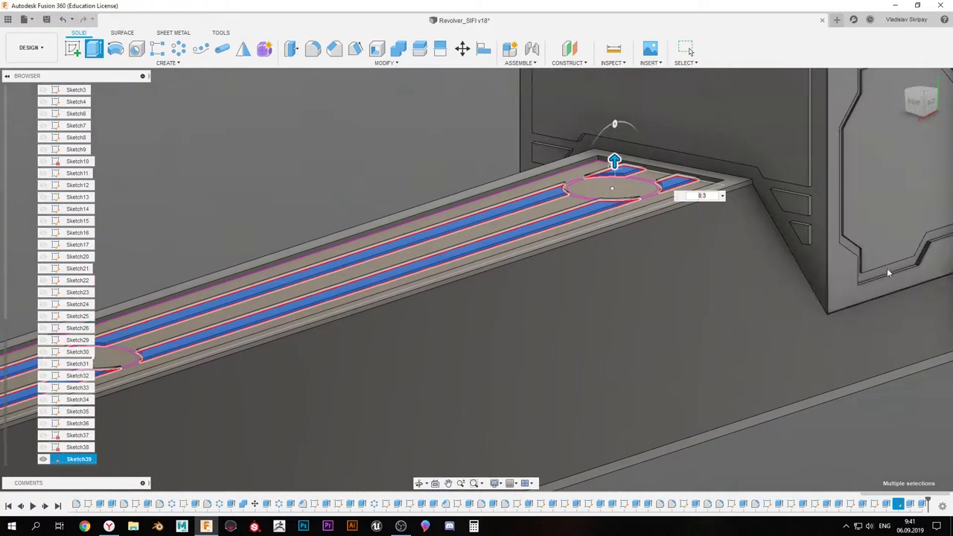
scroll(595, 266, up, 3)
Extrude the three button circle profiles
key(e)
scroll(596, 265, down, 5)
shift+middle_drag(595, 266, 745, 209)
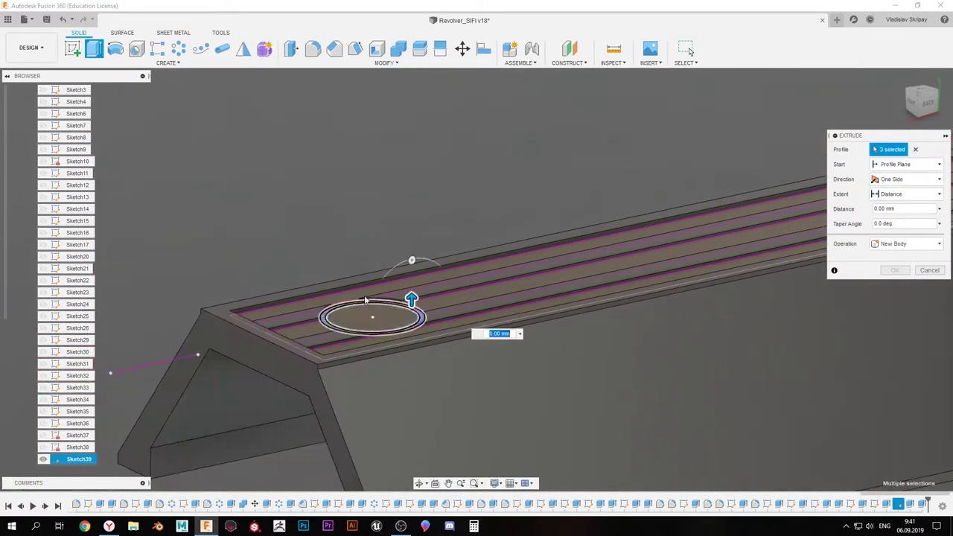
click(894, 270)
Cut the three circles 1 mm deep with a -25° taper
shift+middle_drag(442, 319, 564, 298)
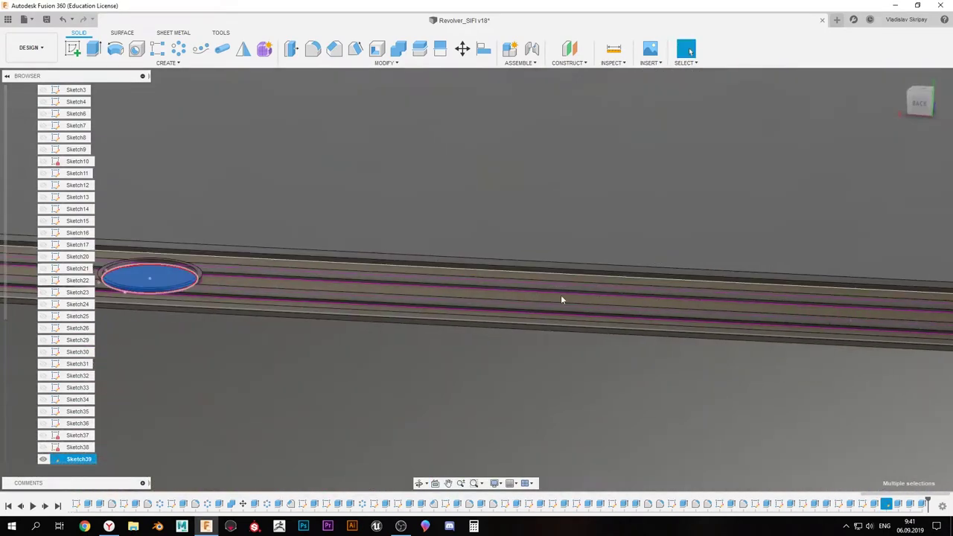
key(e)
drag(549, 314, 557, 378)
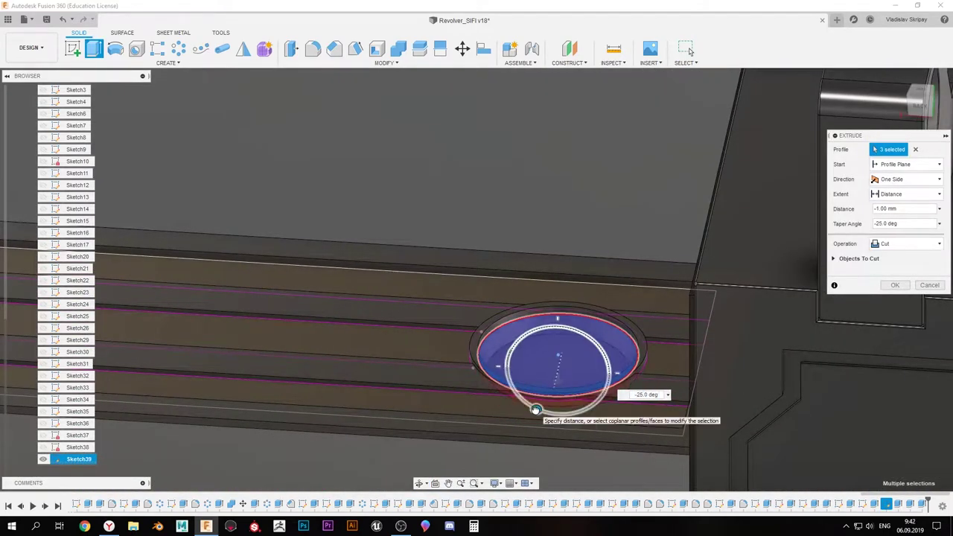
scroll(559, 378, up, 2)
key(Return)
scroll(534, 408, down, 5)
Start a new sketch on the rail's side face
mouse_move(534, 408)
shift+middle_down()
mouse_move(416, 398)
mouse_move(462, 357)
shift+middle_up()
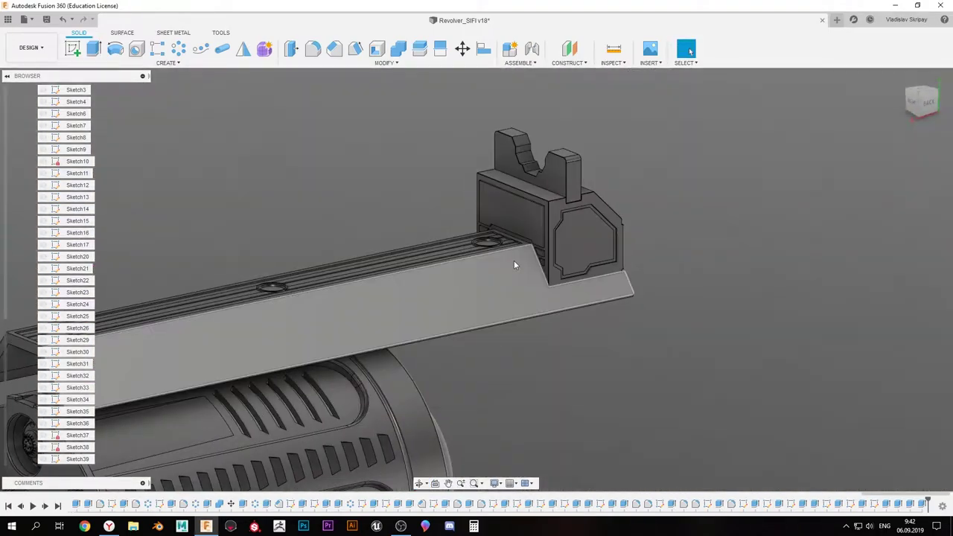
shift+middle_drag(514, 260, 409, 347)
scroll(408, 347, down, 5)
scroll(408, 343, up, 5)
click(322, 301)
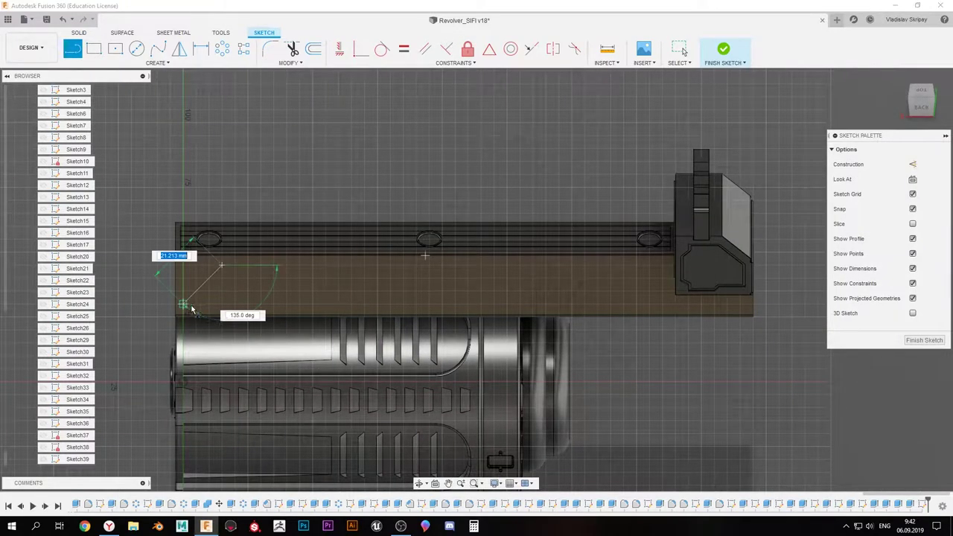
Close the parallelogram slot outline and pattern it into a row of ten
click(235, 271)
scroll(196, 292, up, 3)
scroll(193, 312, down, 3)
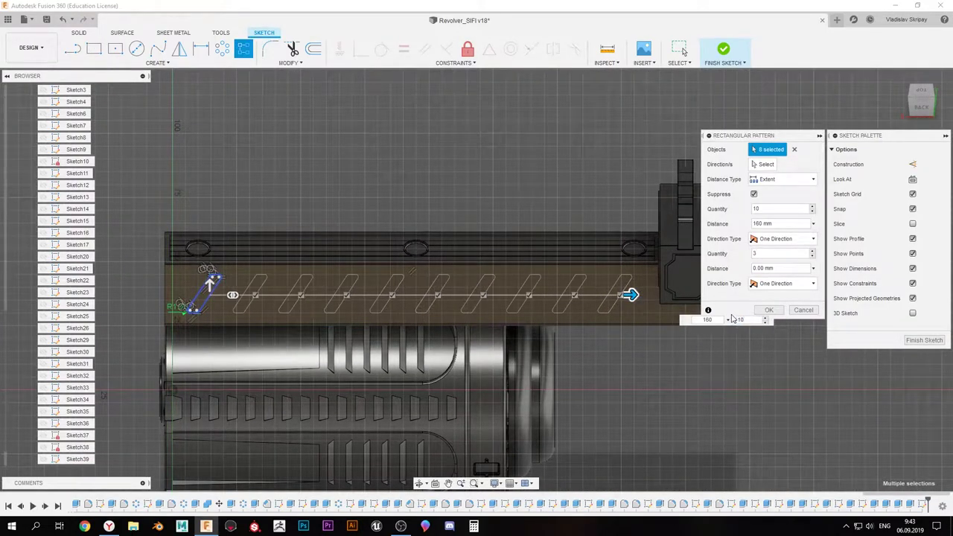
click(768, 310)
Extrude the slot profiles as 1 mm deep cuts
mouse_move(566, 209)
shift+middle_down()
mouse_move(406, 195)
mouse_move(370, 223)
shift+middle_up()
key(e)
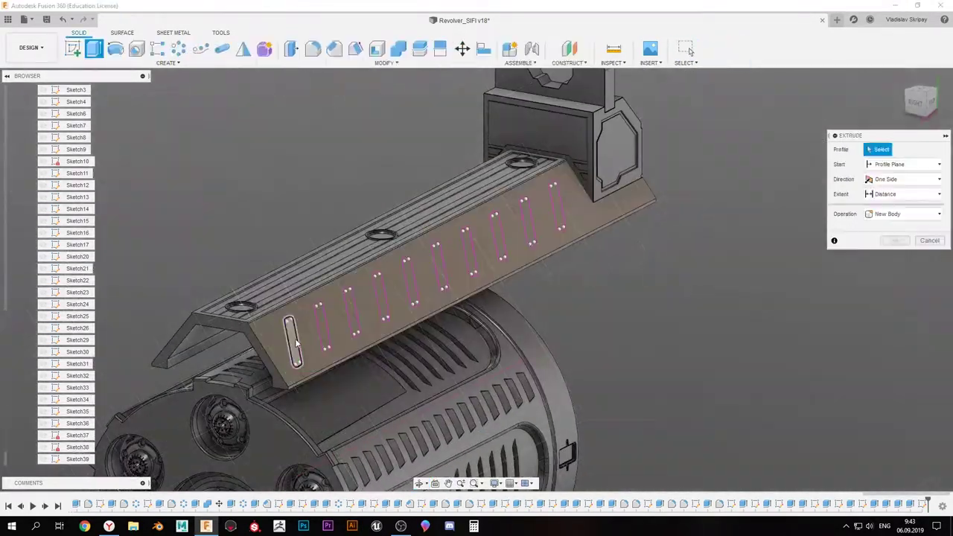
click(414, 289)
scroll(483, 231, up, 5)
scroll(484, 231, up, 3)
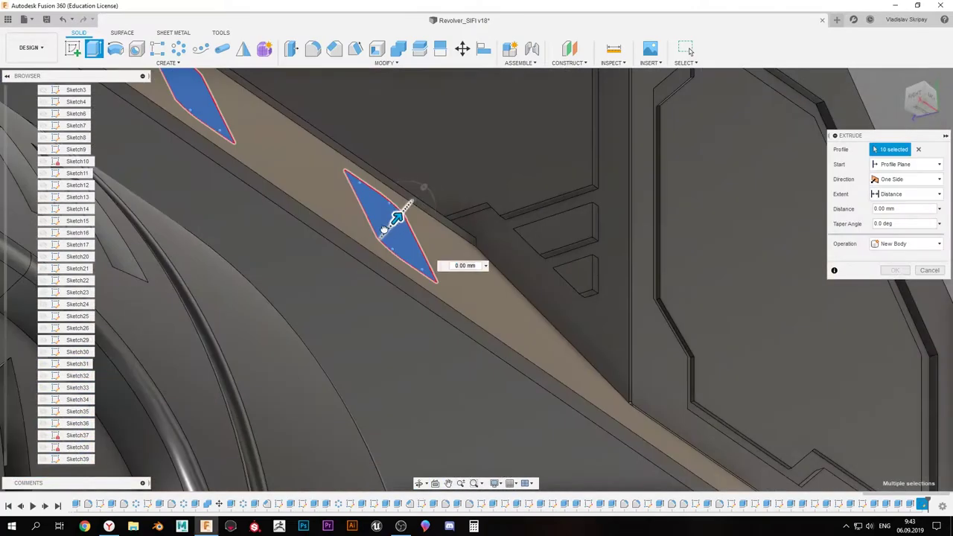
scroll(465, 297, down, 2)
key(Return)
scroll(299, 214, down, 10)
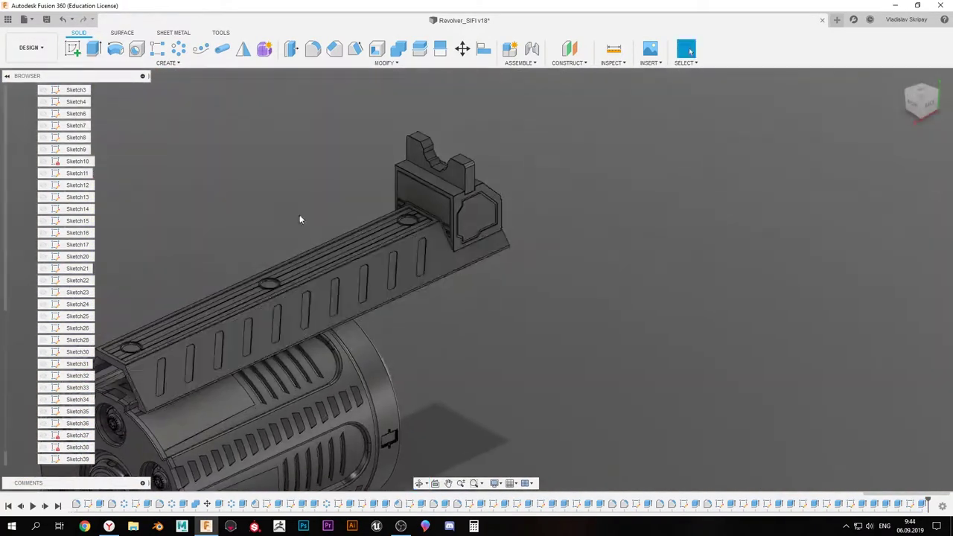
shift+middle_drag(299, 215, 324, 232)
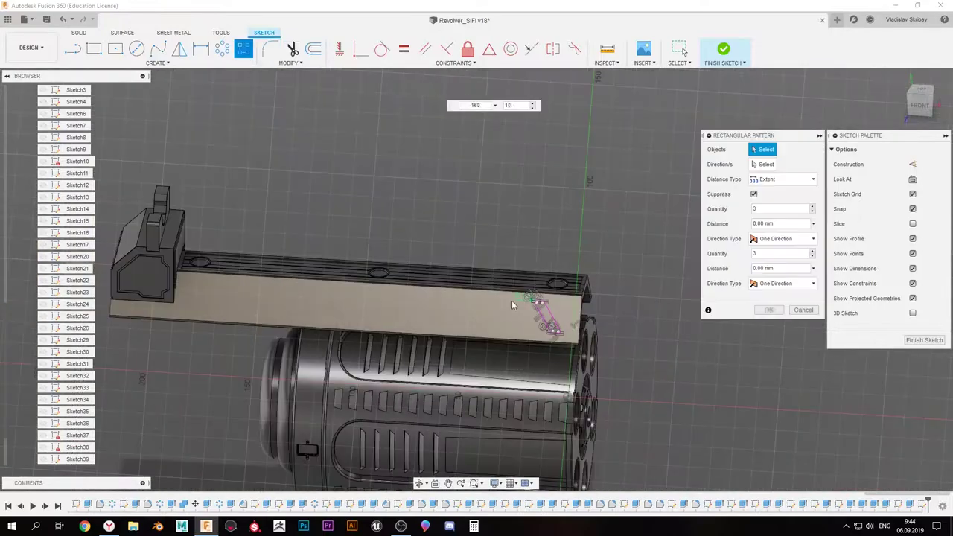
Re-pattern the slot copies at -140 mm spacing along the rail
drag(557, 319, 346, 301)
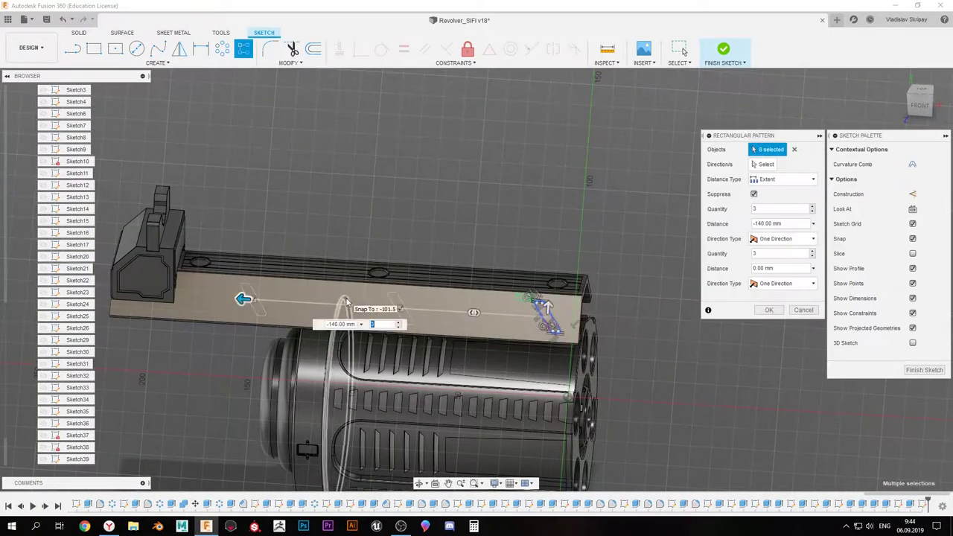
click(769, 310)
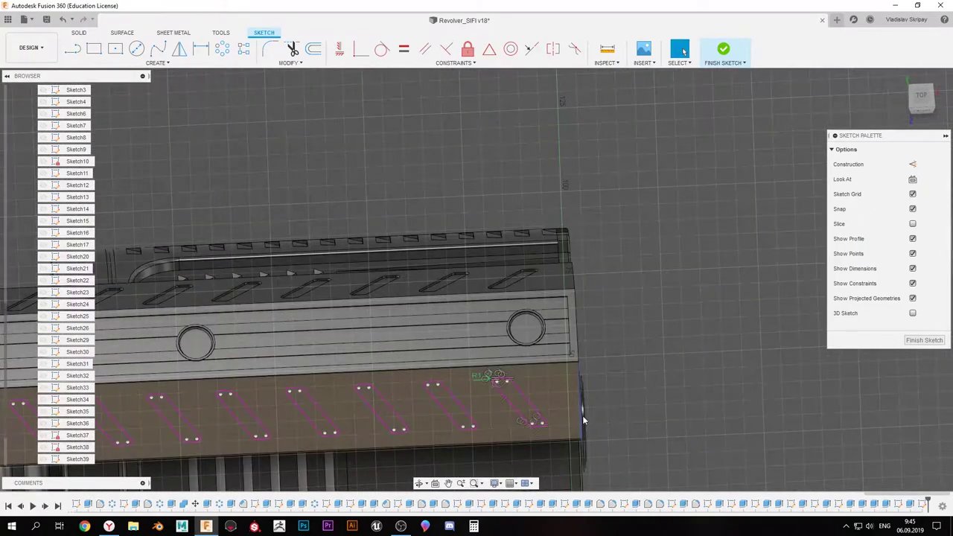
shift+middle_drag(582, 416, 491, 253)
Extrude the patterned slot profiles as a 0.5 mm cut into the rail side
key(e)
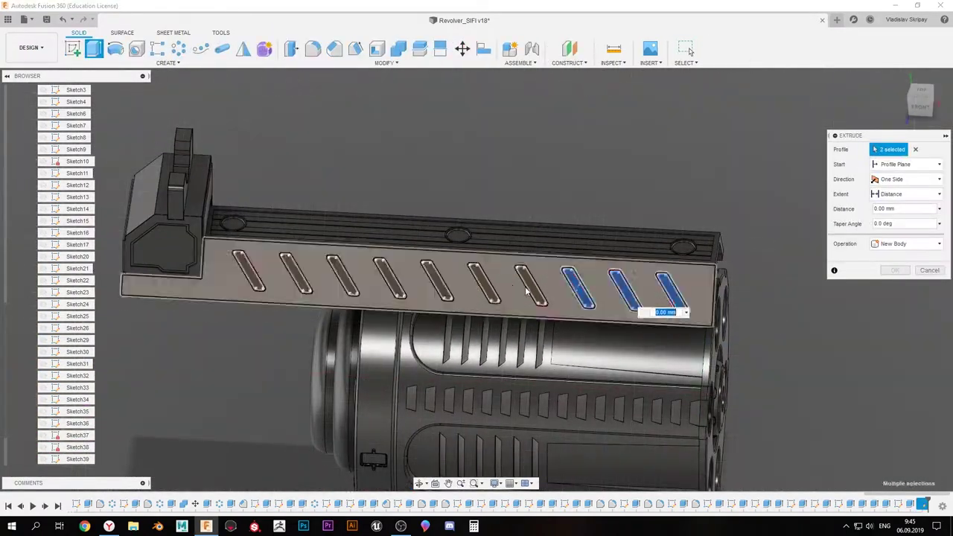
drag(699, 328, 342, 277)
mouse_move(246, 270)
shift+middle_down()
mouse_move(372, 283)
mouse_move(470, 316)
mouse_move(521, 256)
mouse_move(565, 297)
shift+middle_up()
key(Return)
scroll(470, 316, down, 5)
scroll(521, 256, up, 5)
scroll(566, 297, down, 5)
scroll(414, 268, up, 5)
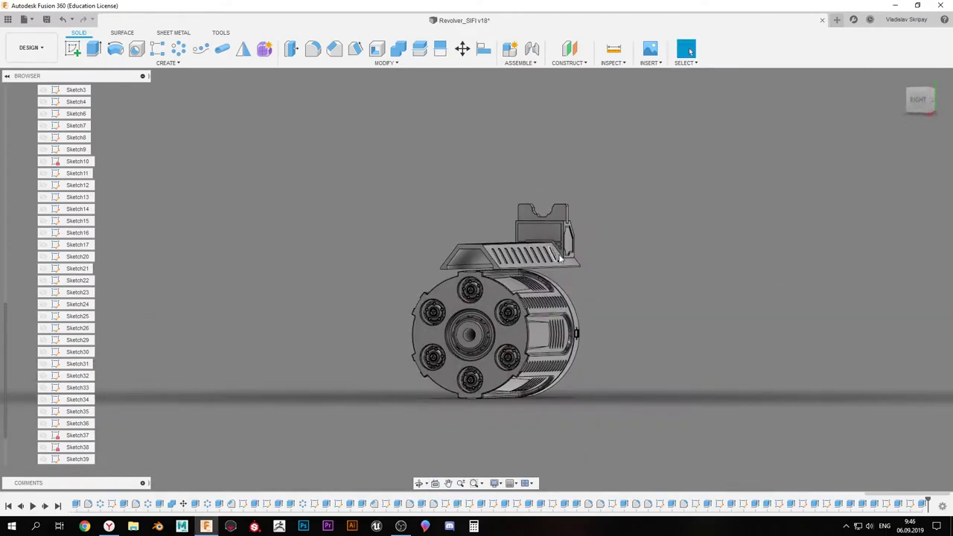
Select the edges along the rear sight block's base
shift+middle_drag(415, 268, 482, 298)
scroll(483, 297, up, 5)
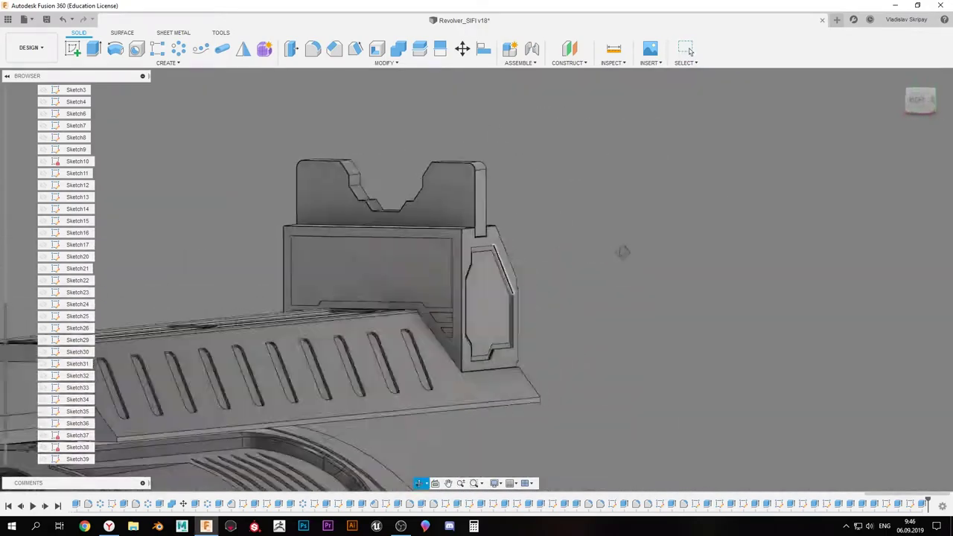
shift+middle_drag(620, 251, 589, 248)
scroll(589, 248, up, 5)
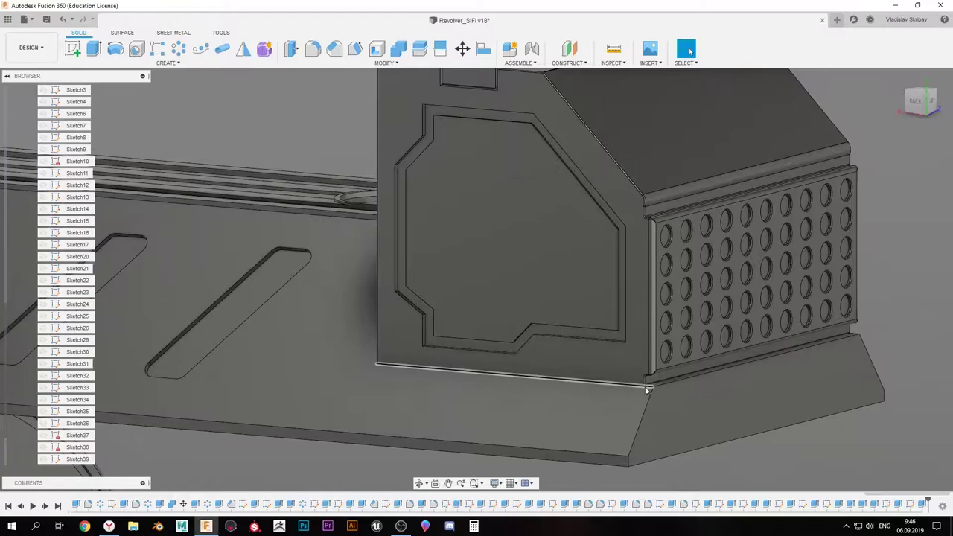
shift+middle_drag(626, 397, 289, 300)
scroll(354, 221, up, 3)
mouse_move(355, 220)
shift+middle_down()
mouse_move(448, 427)
mouse_move(536, 354)
mouse_move(552, 289)
mouse_move(488, 240)
shift+middle_up()
scroll(484, 388, down, 5)
scroll(484, 387, up, 5)
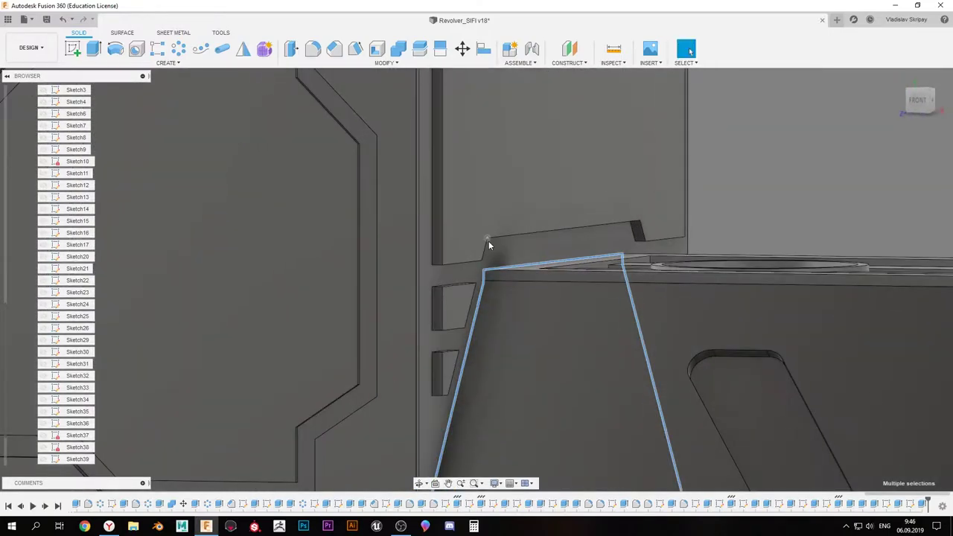
Try a -1 fillet on the block's base edges, then cancel it
key(f)
mouse_move(276, 261)
shift+middle_down()
mouse_move(559, 302)
mouse_move(603, 293)
shift+middle_up()
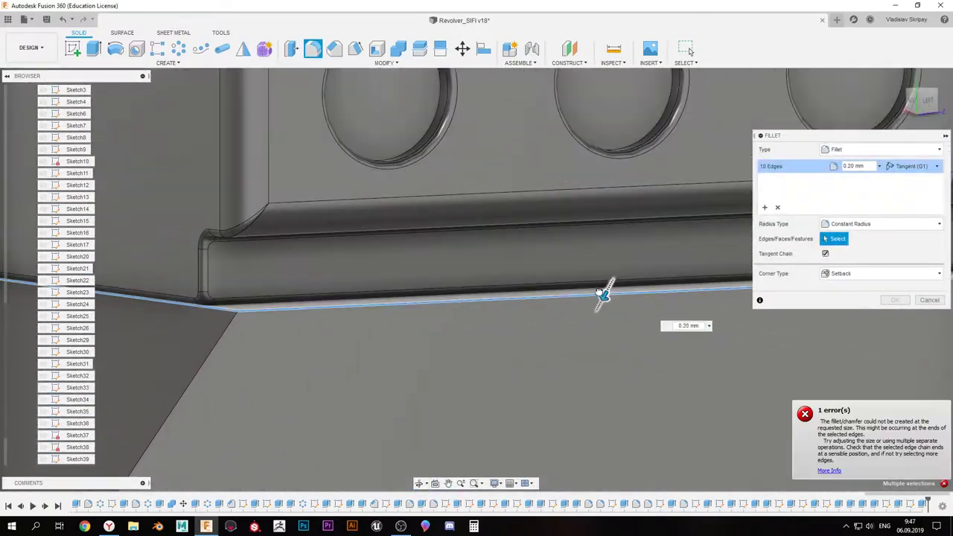
text(-1)
key(Escape)
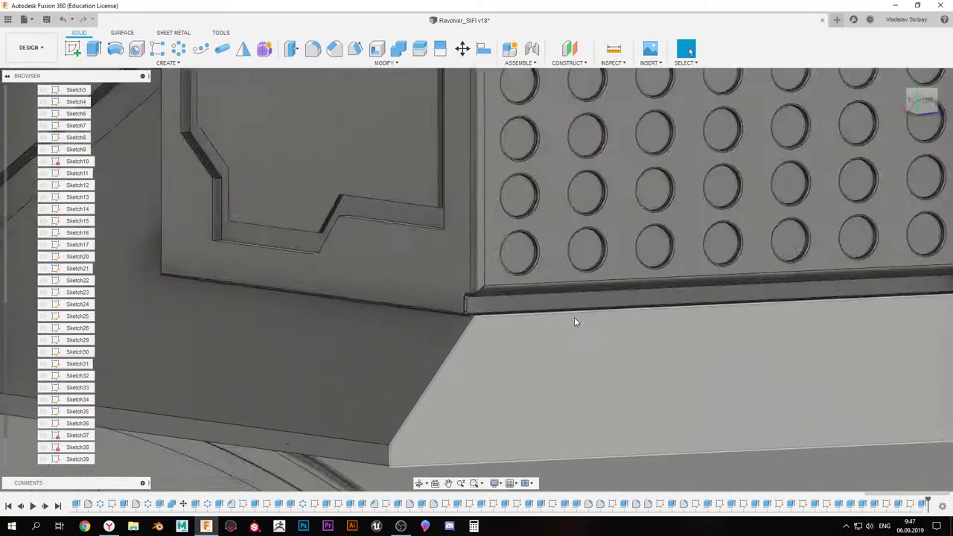
scroll(574, 317, down, 5)
Scrub the timeline, then edit the rail's top extrude feature and confirm
click(44, 221)
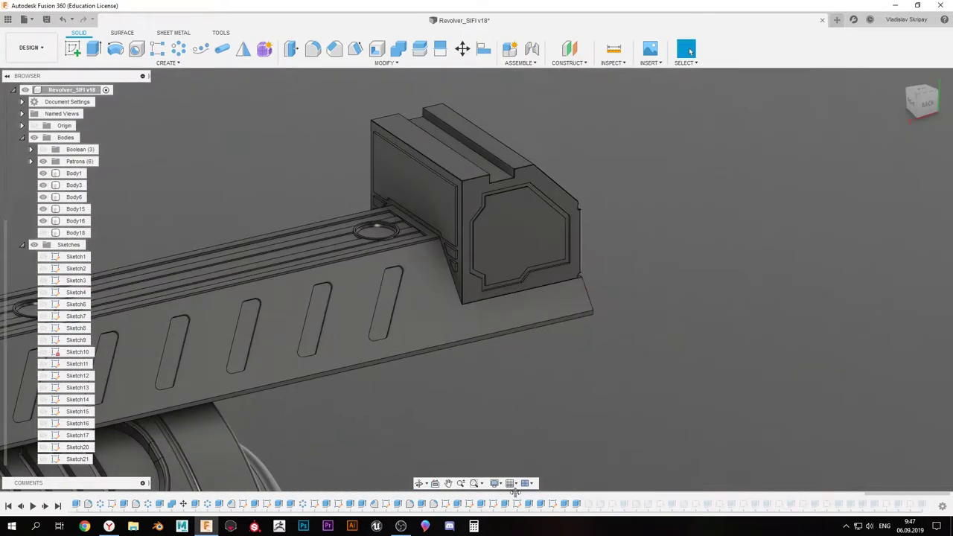
drag(515, 493, 544, 500)
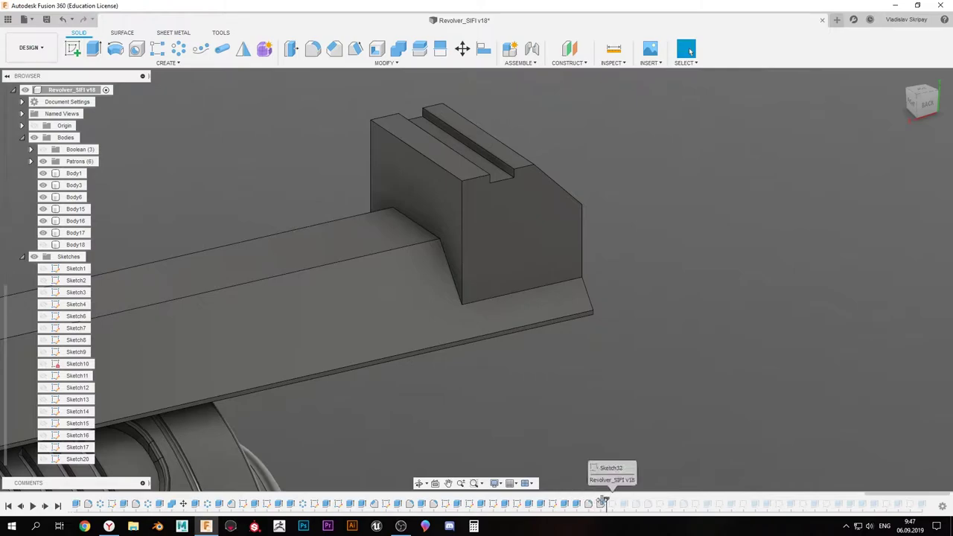
drag(603, 501, 629, 504)
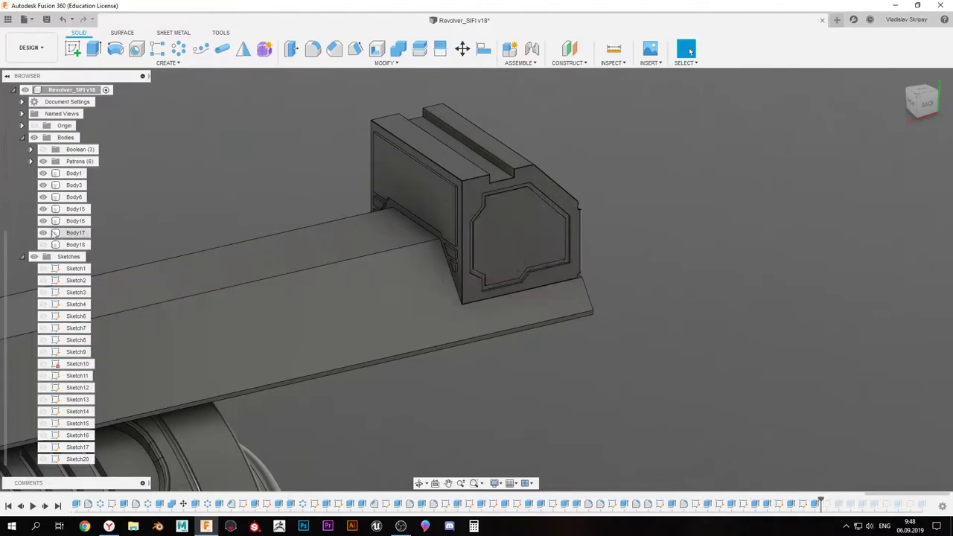
right_click(834, 505)
click(864, 398)
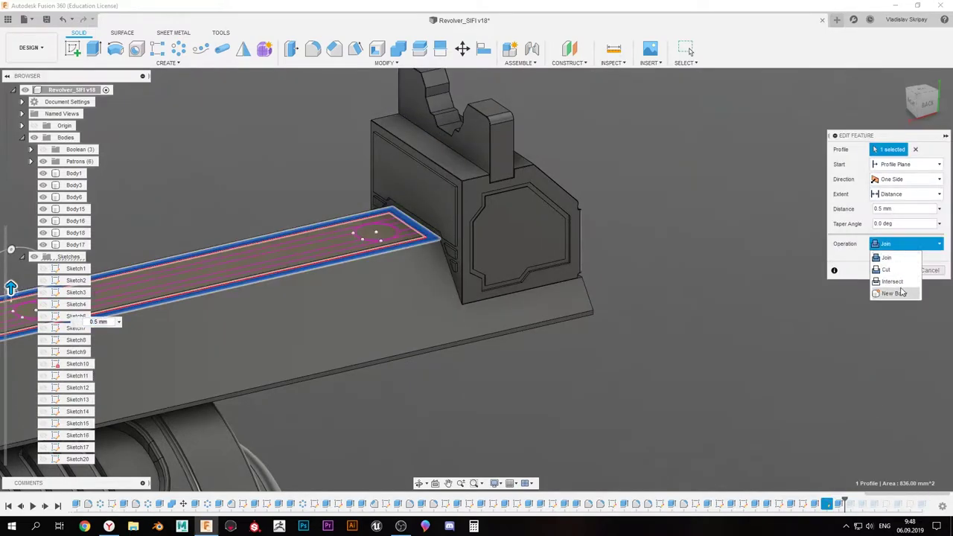
click(895, 271)
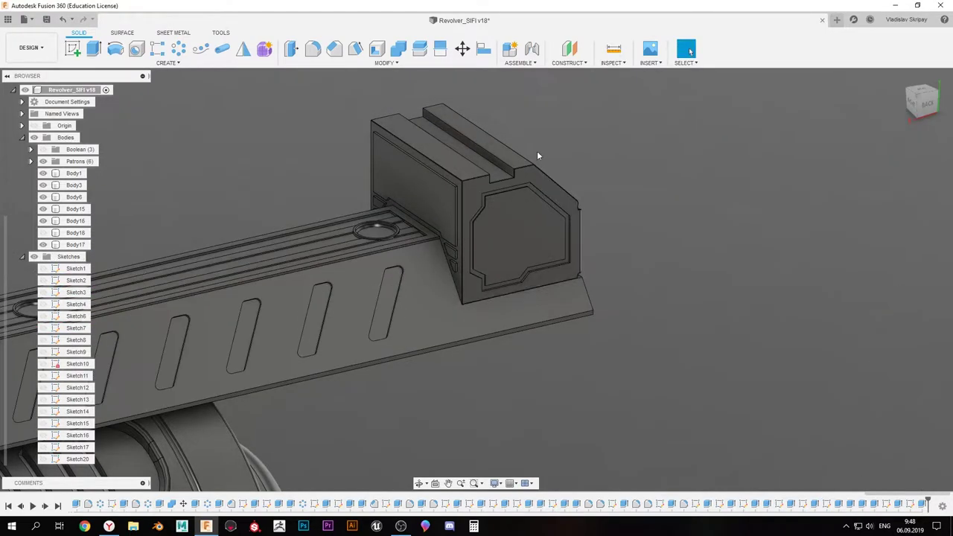
Orbit around the rail to inspect the grooves, button recesses and slots
scroll(425, 237, up, 3)
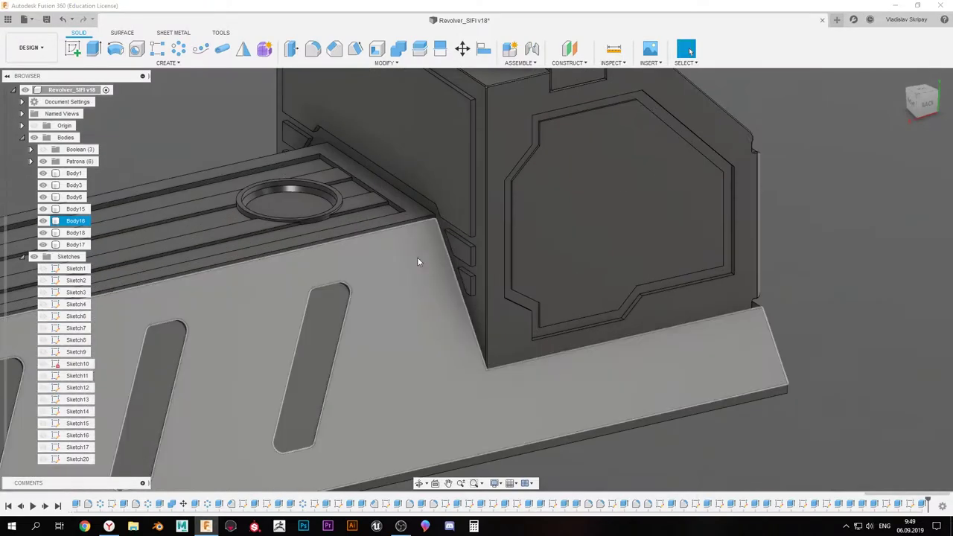
scroll(417, 257, down, 2)
scroll(435, 329, down, 5)
shift+middle_drag(434, 330, 202, 397)
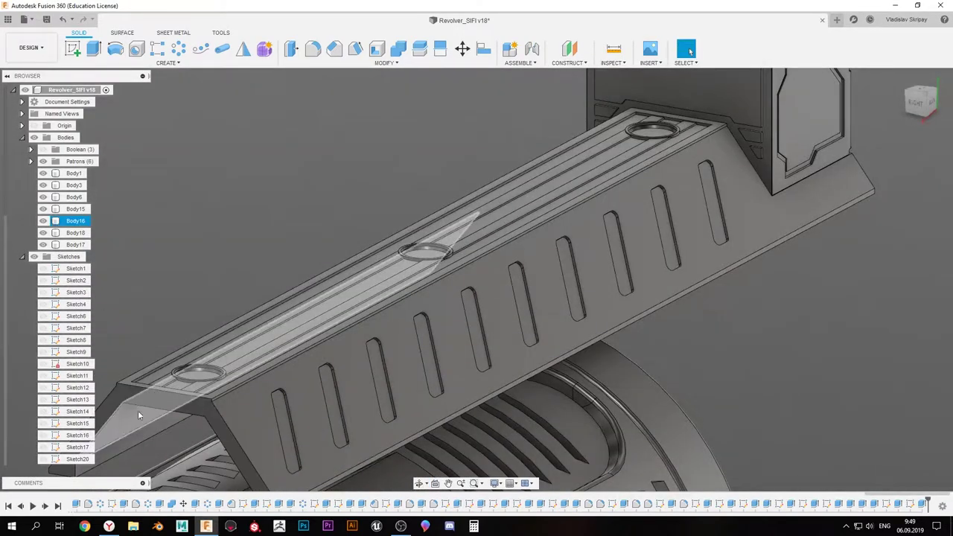
shift+middle_drag(137, 410, 588, 367)
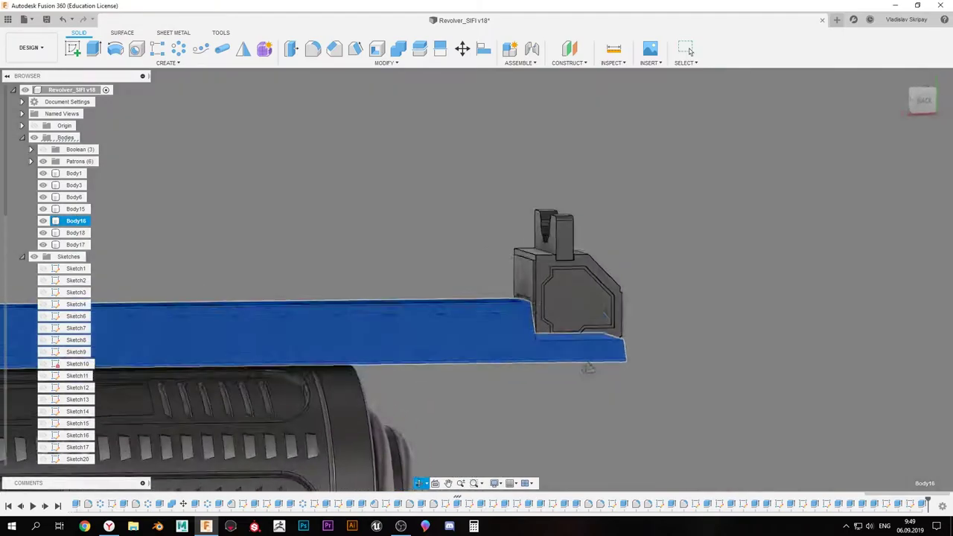
shift+middle_drag(588, 367, 462, 313)
Finish the recess circle sketch and extrude it 1.2 mm into a joined button
scroll(461, 312, down, 4)
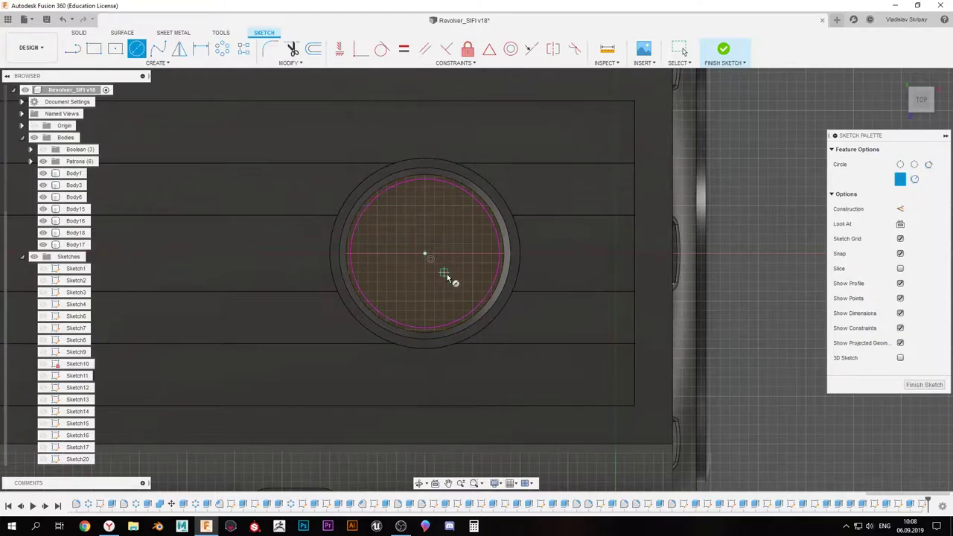
click(923, 385)
key(e)
shift+middle_drag(548, 237, 560, 187)
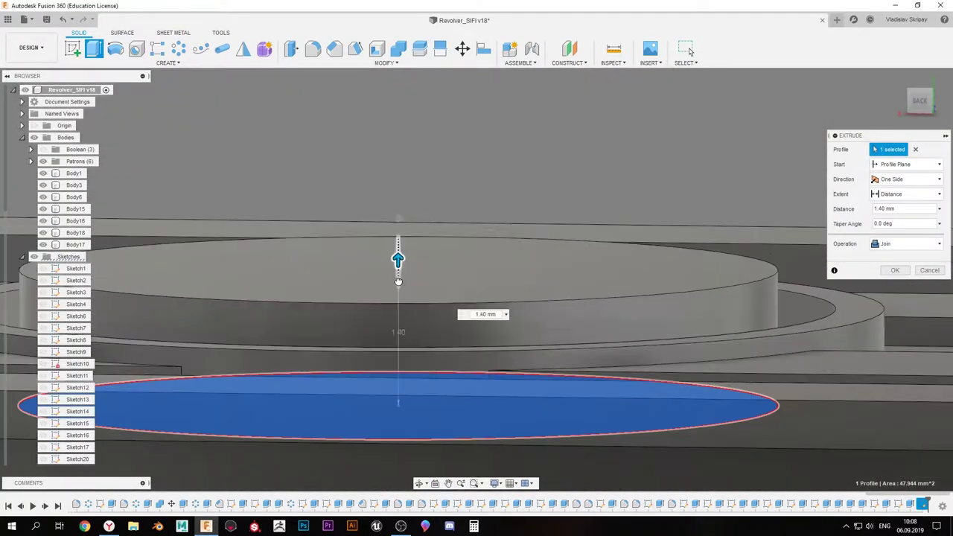
shift+middle_drag(443, 152, 614, 336)
text(1.2)
shift+middle_drag(551, 223, 573, 312)
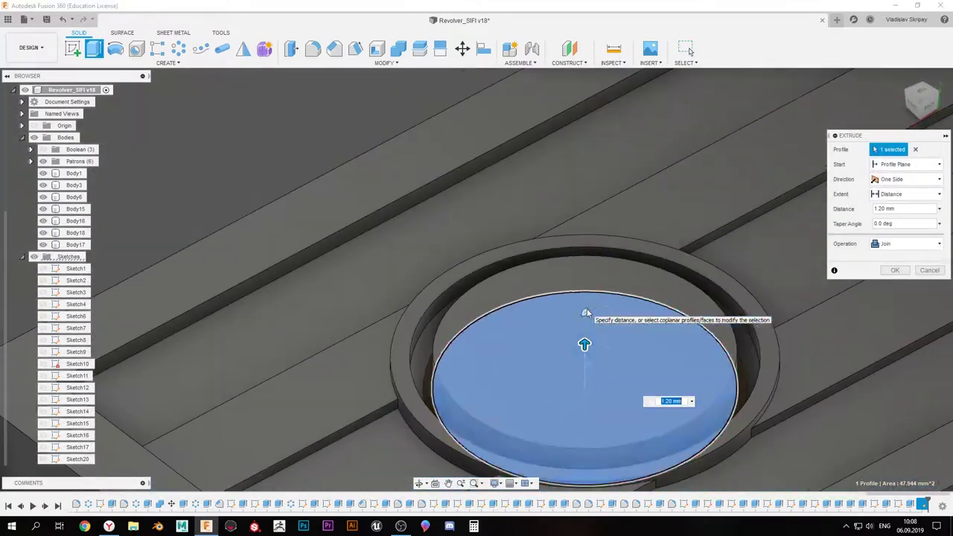
key(Return)
Fillet the button's top face to round it
key(f)
click(549, 297)
shift+middle_drag(571, 276, 653, 314)
key(Return)
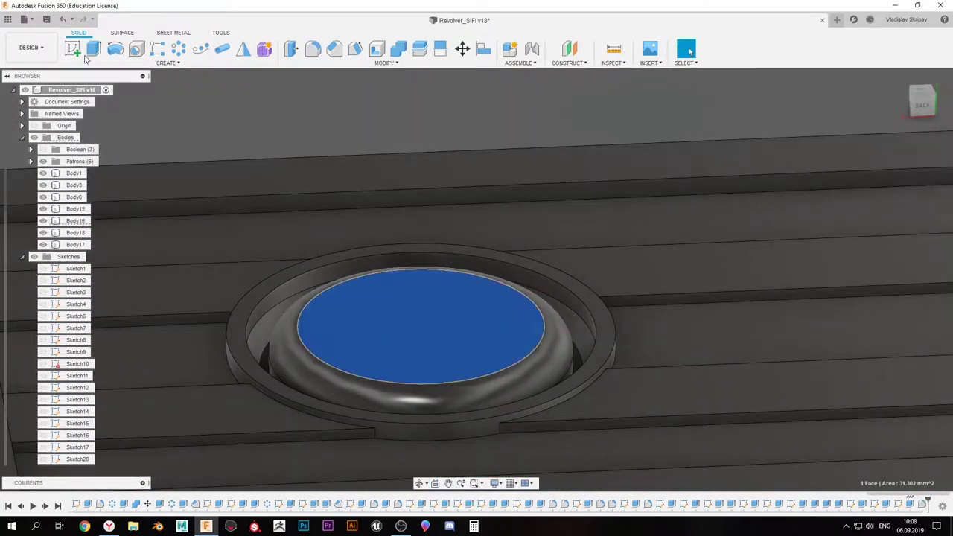
Offset the button's circular edge inward and cut that inner circle 0.2 mm deep
key(o)
click(359, 125)
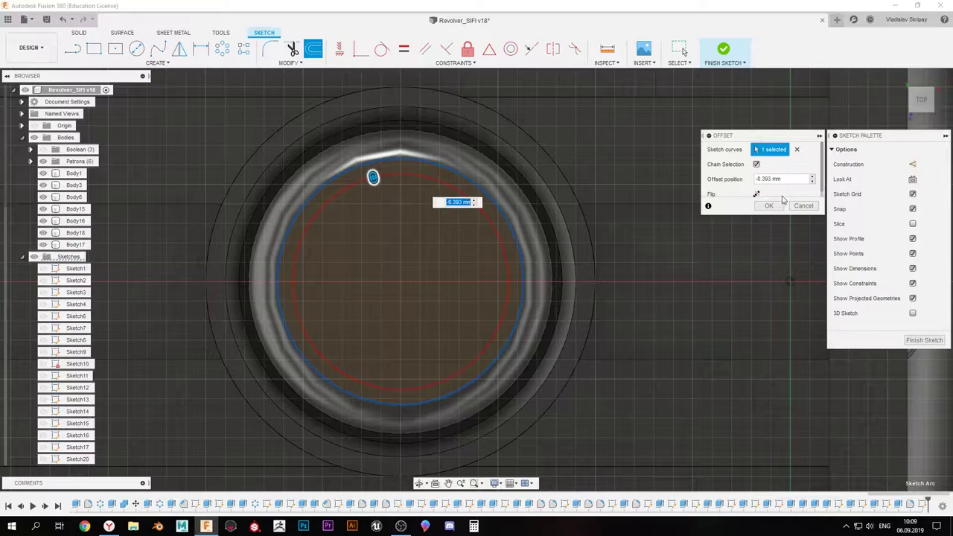
key(Return)
shift+middle_drag(782, 199, 501, 287)
key(e)
click(421, 315)
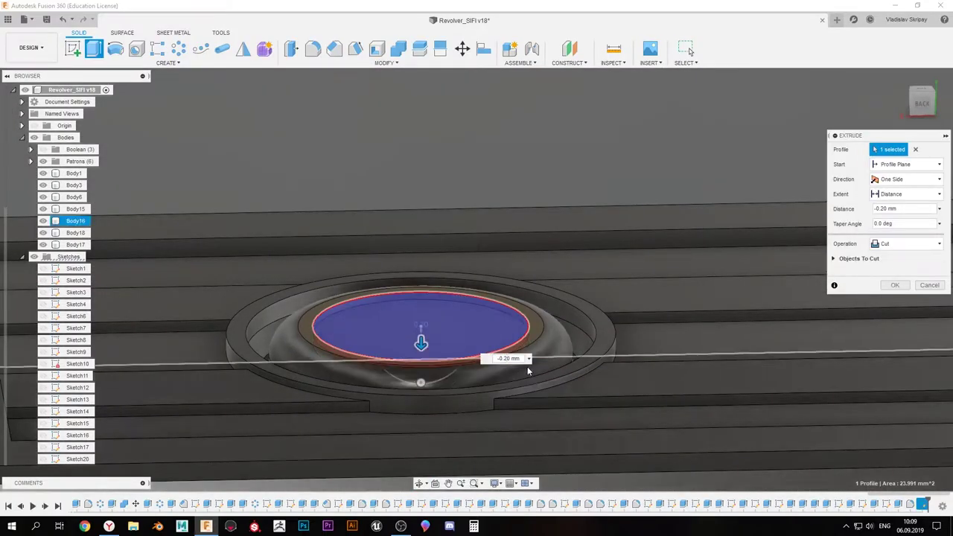
key(Return)
Sketch a cross on the button face and select the cross-shaped profile
click(423, 328)
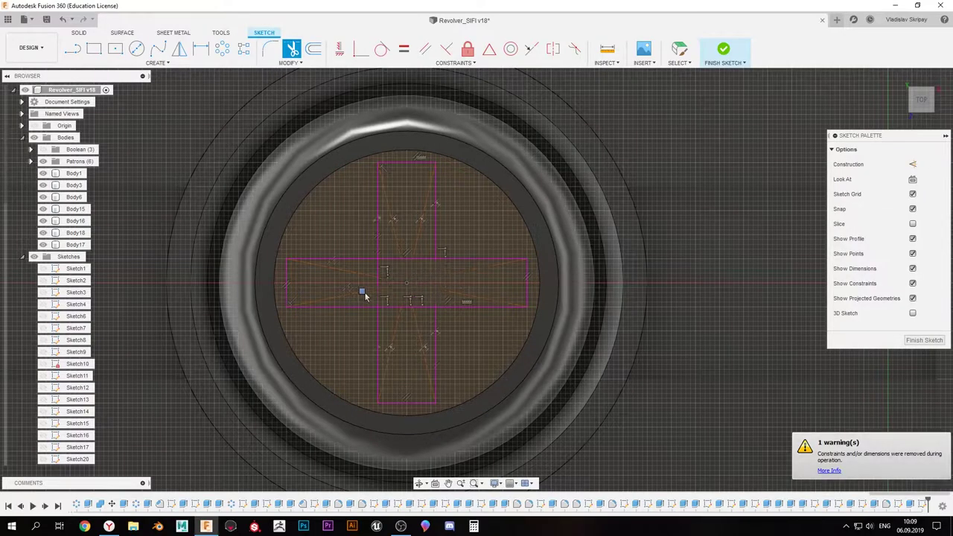
click(927, 341)
click(451, 272)
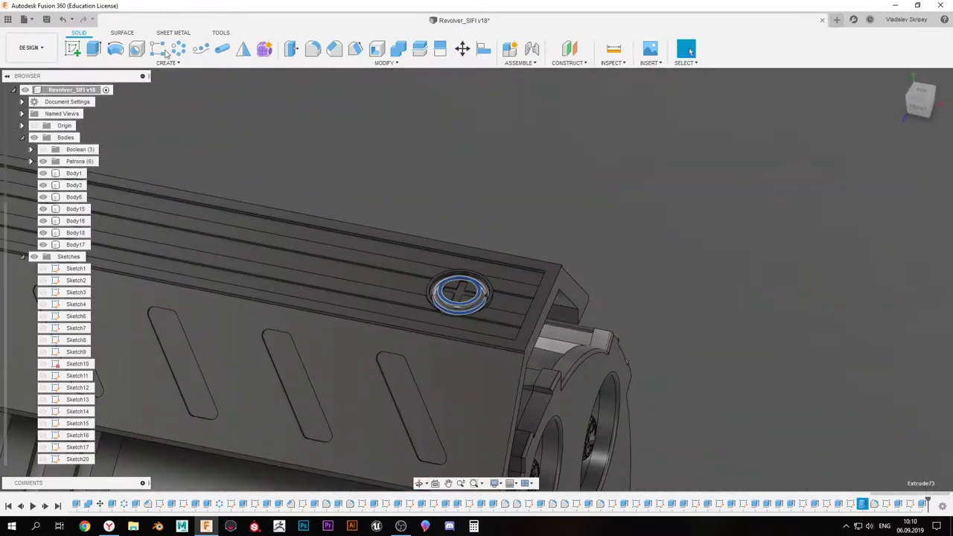
Start a rectangular pattern of the four button features along the rail edge
click(159, 49)
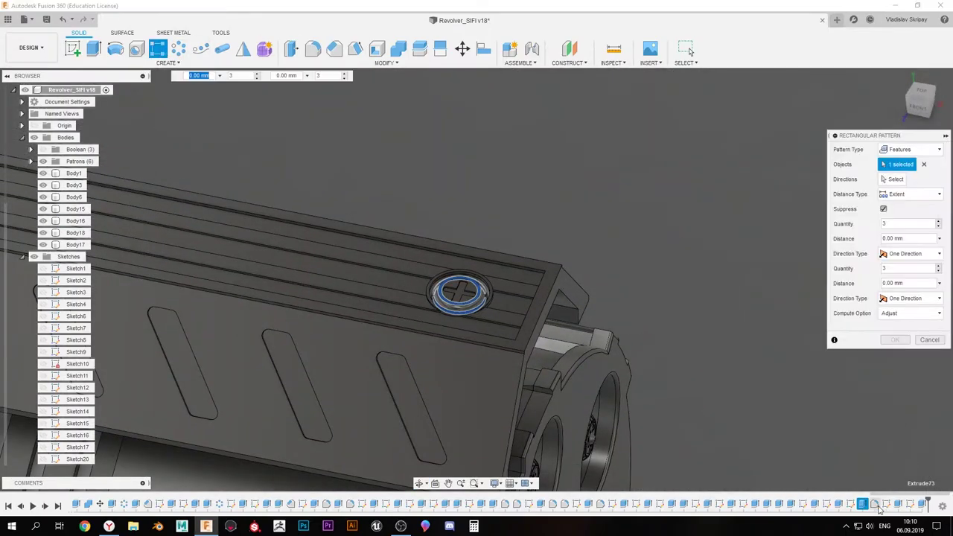
ctrl+click(903, 507)
click(638, 335)
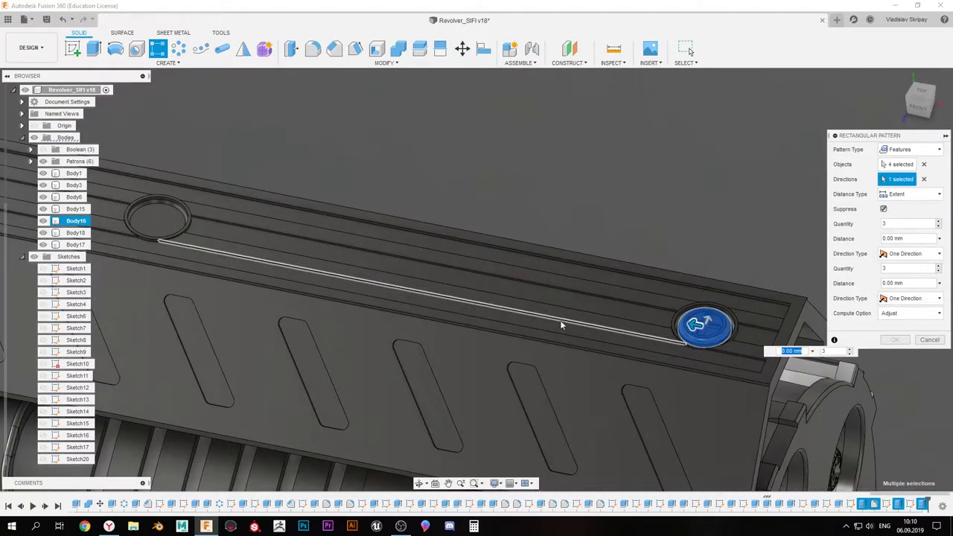
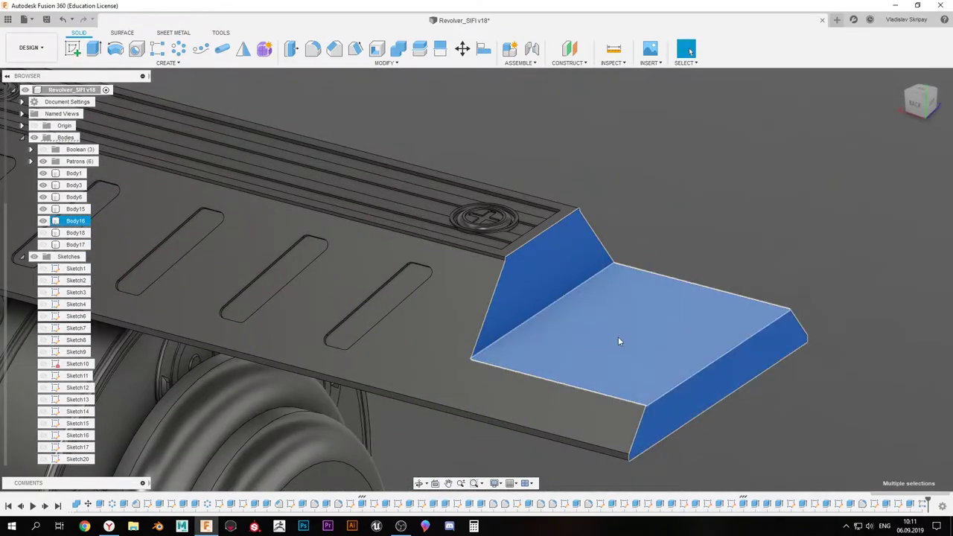
Draw the dimensioned vertical line and the arc around the rounded corner of the outline
key(f)
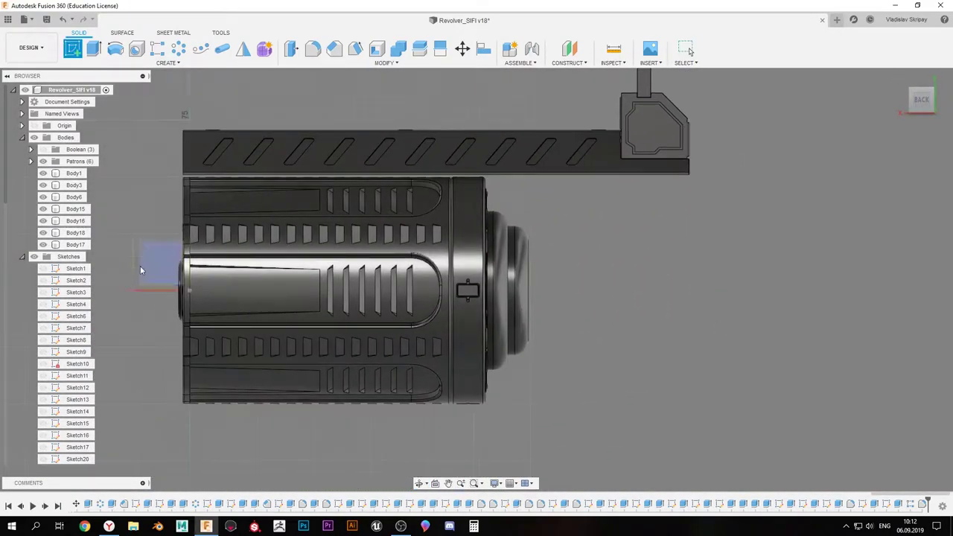
scroll(353, 225, up, 3)
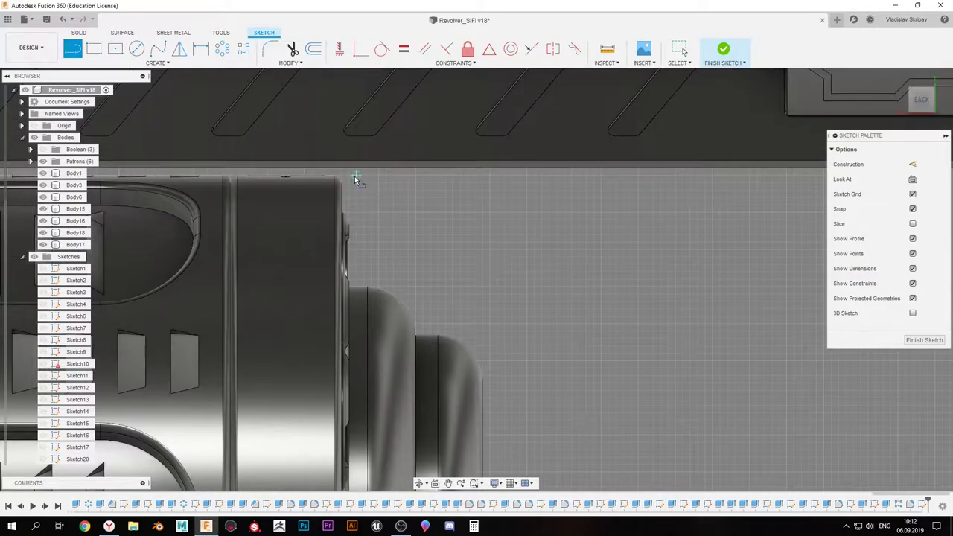
key(Return)
middle_drag(390, 281, 358, 259)
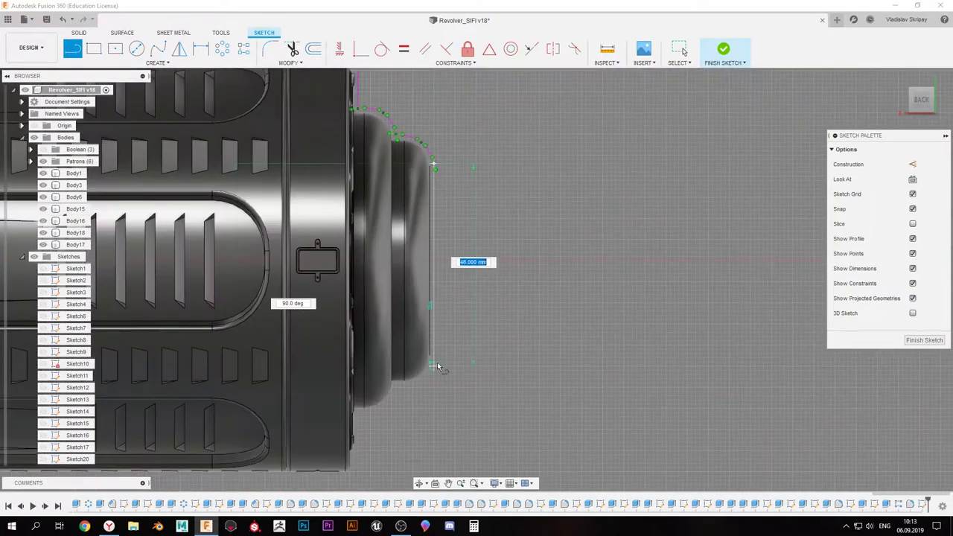
middle_drag(419, 414, 442, 311)
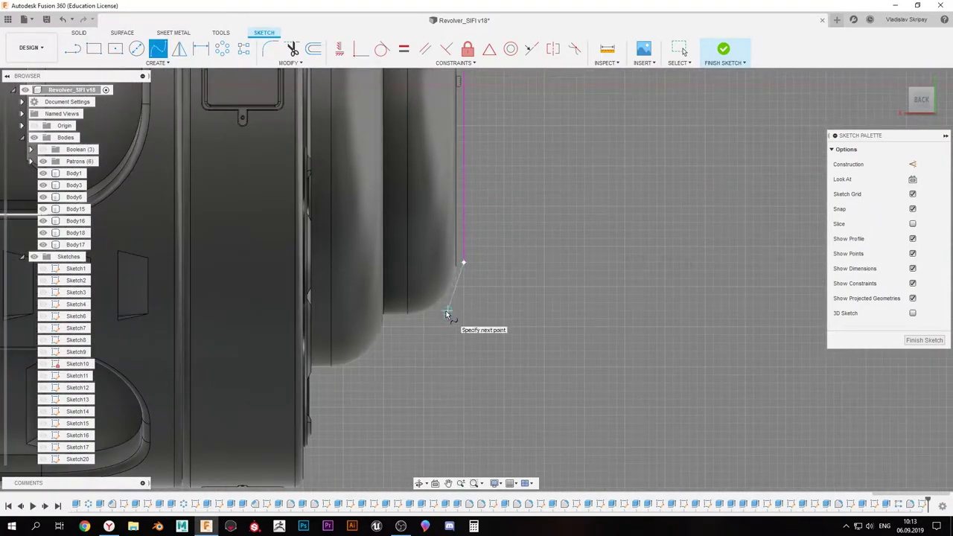
scroll(395, 323, up, 2)
click(390, 323)
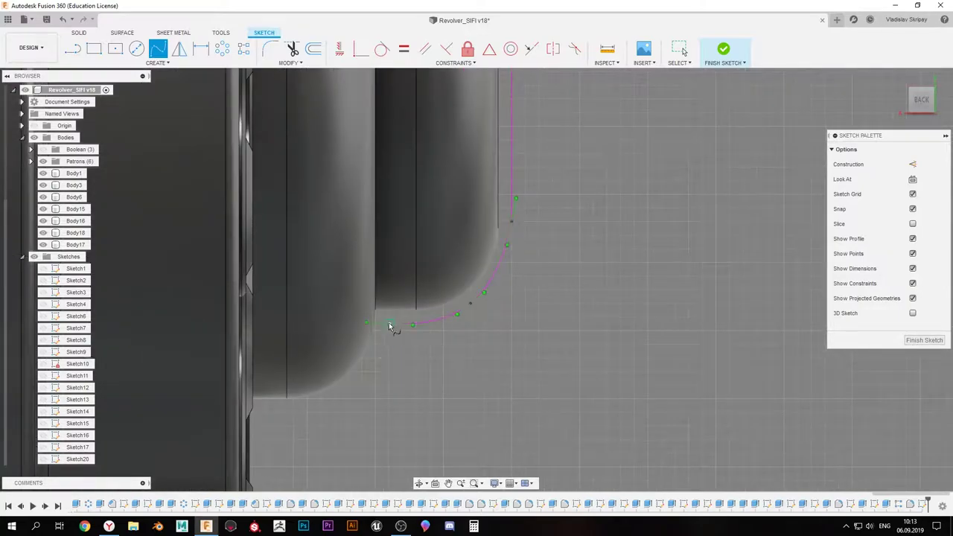
scroll(380, 339, up, 2)
Draw straight line segments down to a point below the cylinder
key(l)
scroll(301, 422, down, 3)
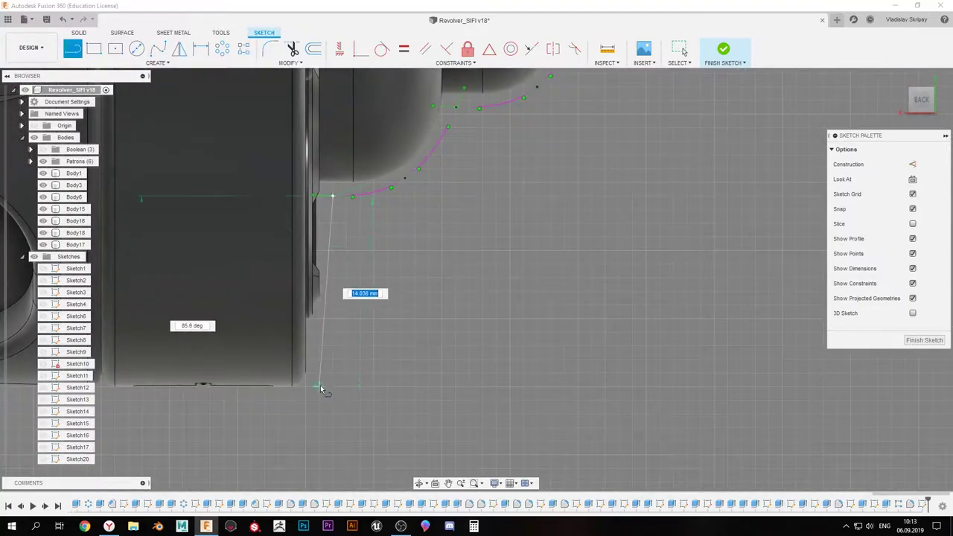
click(333, 384)
click(360, 409)
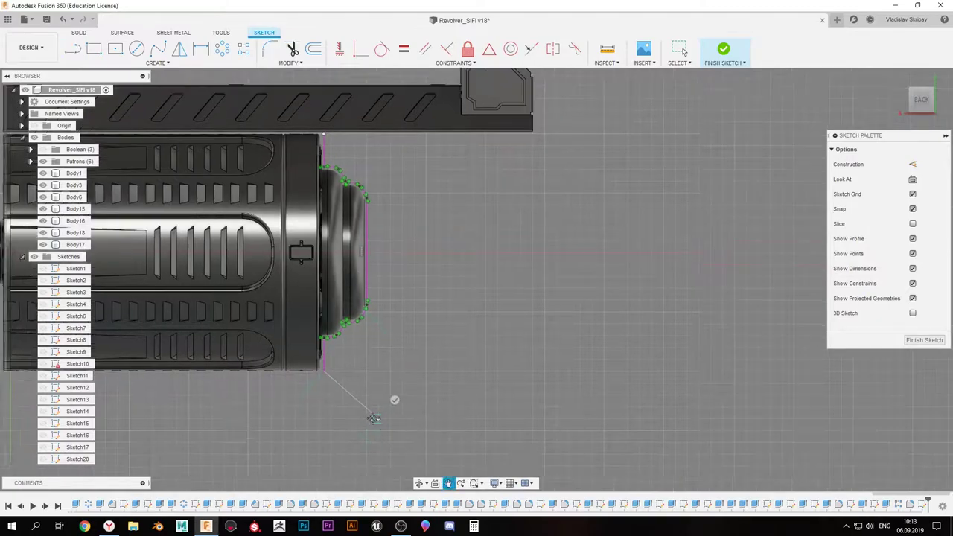
middle_drag(401, 446, 380, 424)
click(391, 422)
middle_drag(479, 429, 449, 456)
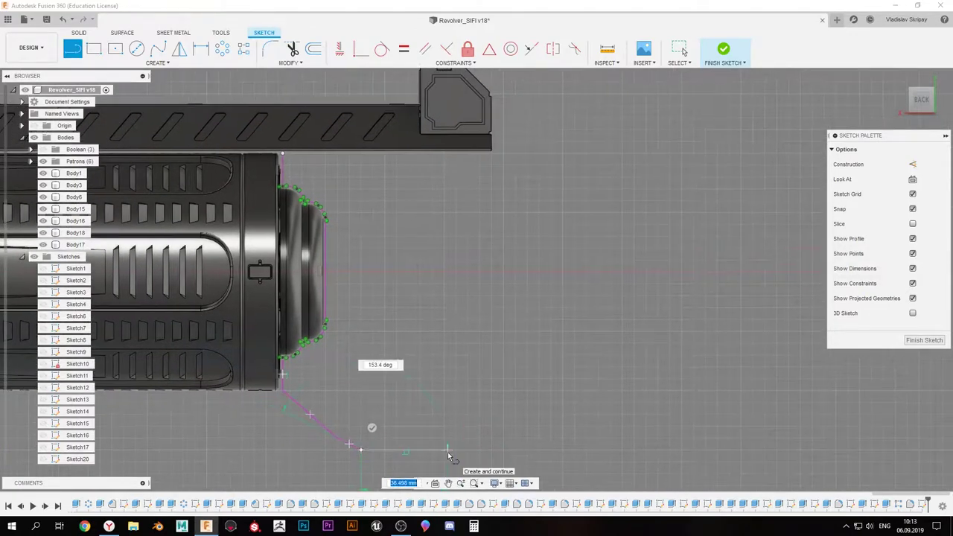
Draw fit-point spline curves forming the sweeping edges of the flared outline
click(158, 52)
click(360, 449)
click(432, 380)
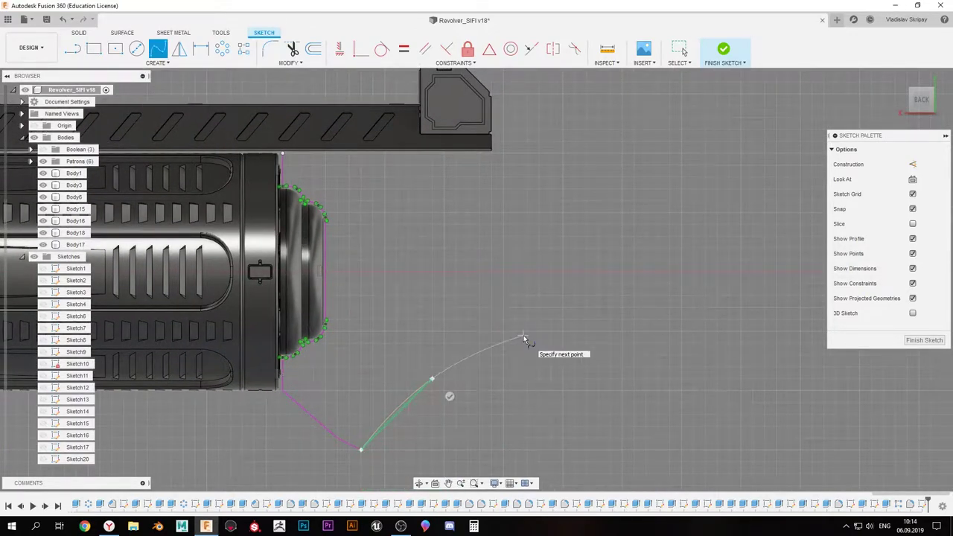
middle_drag(508, 317, 449, 323)
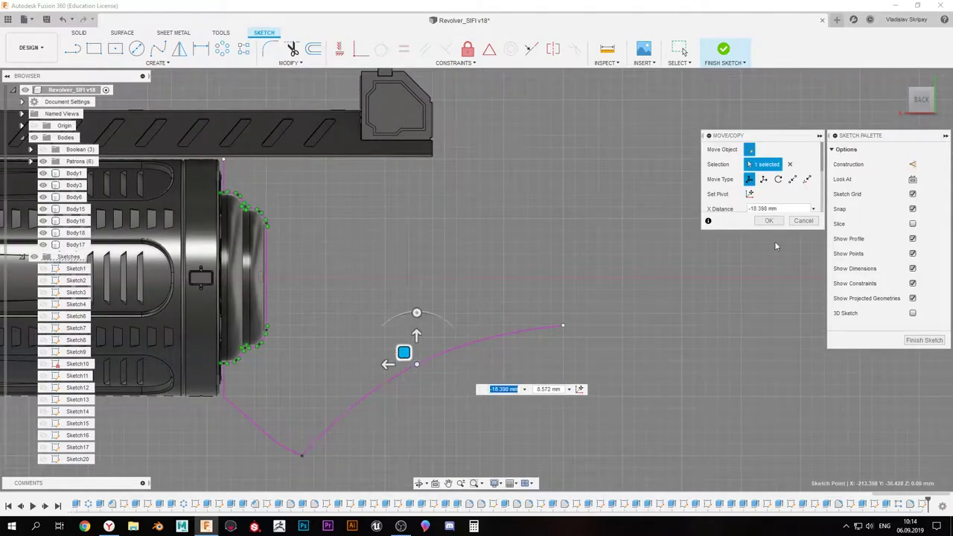
key(Return)
click(159, 50)
click(526, 310)
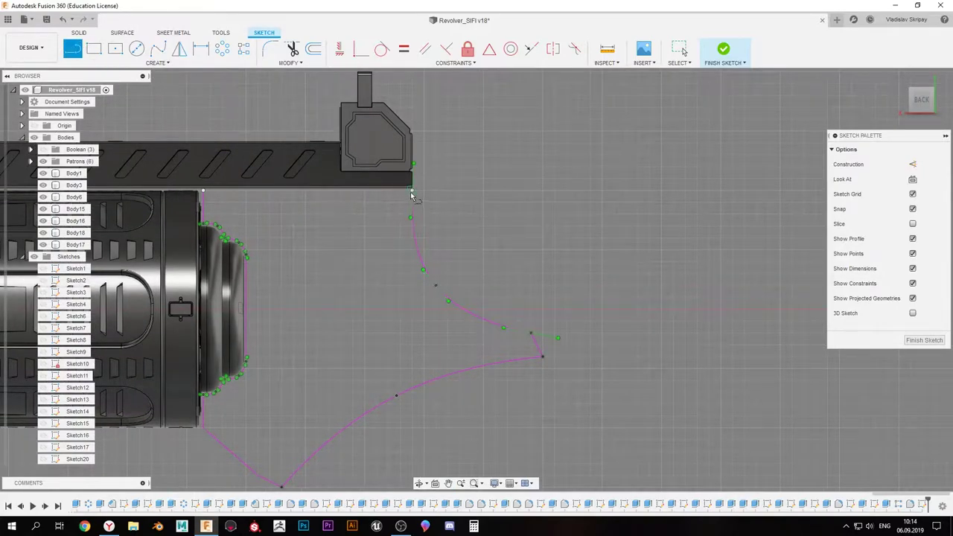
scroll(422, 362, down, 3)
scroll(358, 191, up, 5)
scroll(290, 168, up, 2)
Move the spline points onto the body's rounded edge so the profile closes
key(m)
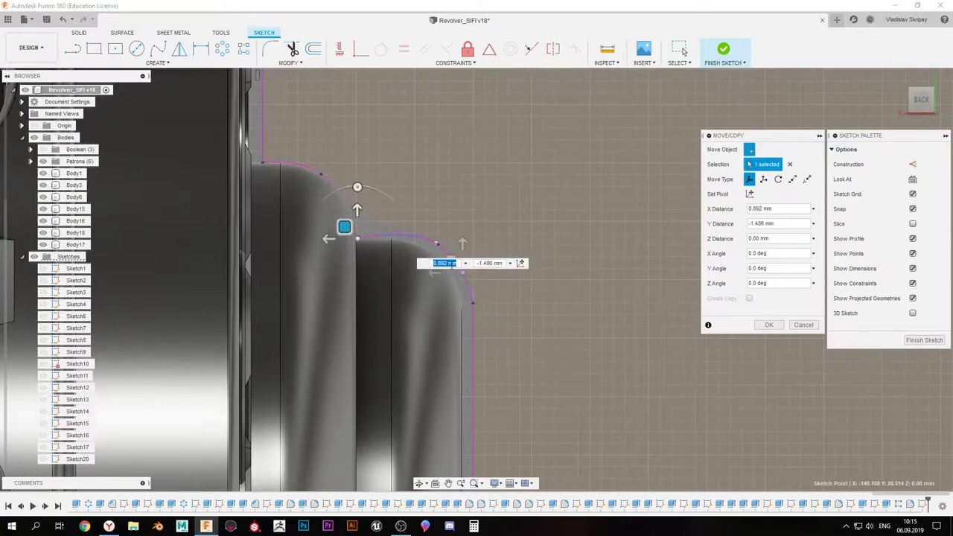
drag(313, 168, 385, 266)
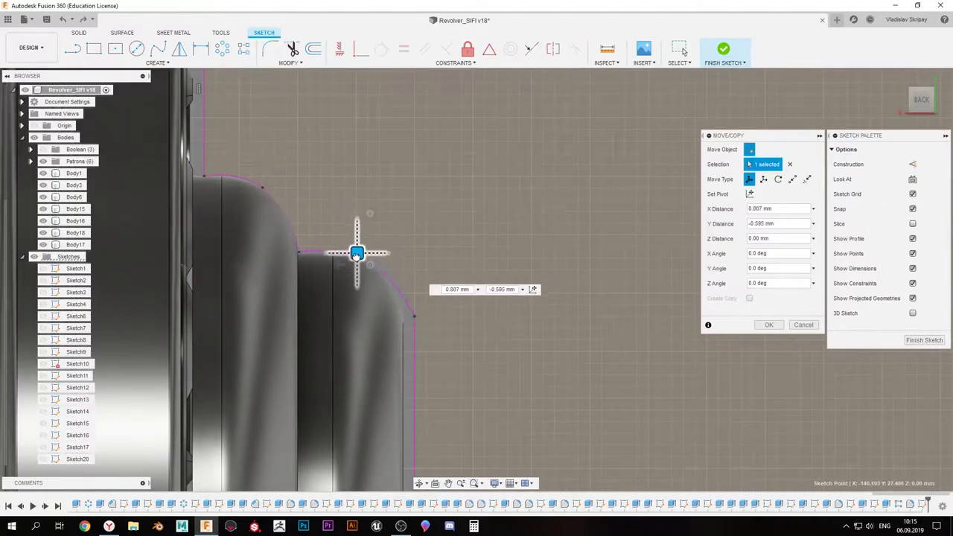
middle_drag(370, 316, 387, 264)
scroll(436, 334, down, 5)
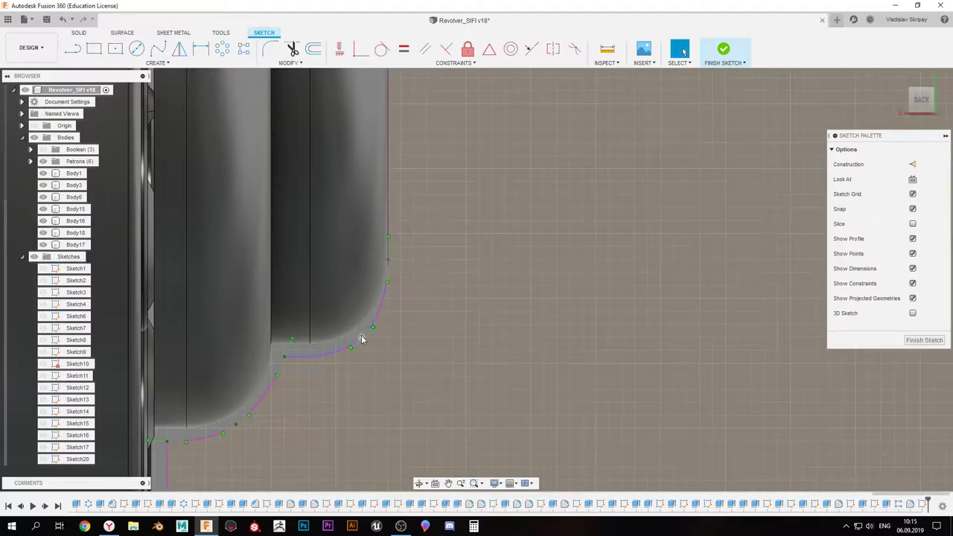
scroll(387, 360, up, 6)
click(338, 283)
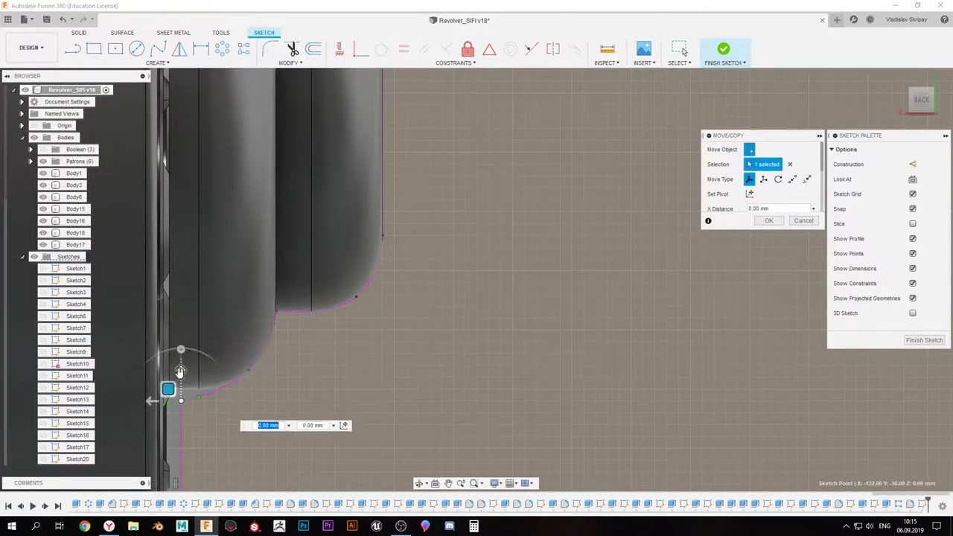
key(Return)
scroll(345, 391, down, 3)
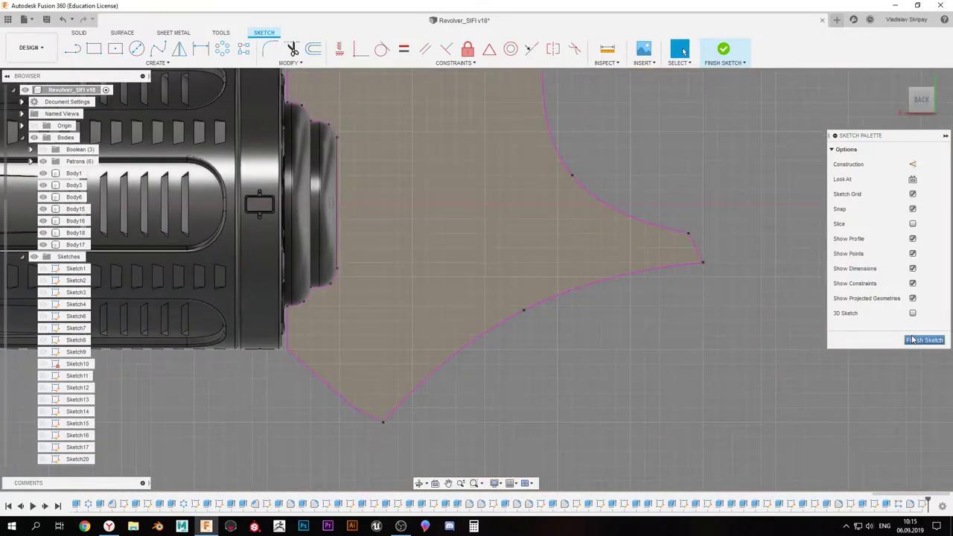
Finish the sketch and extrude the flared profile symmetrically 24.211 mm as new Body20
click(923, 340)
click(424, 234)
key(e)
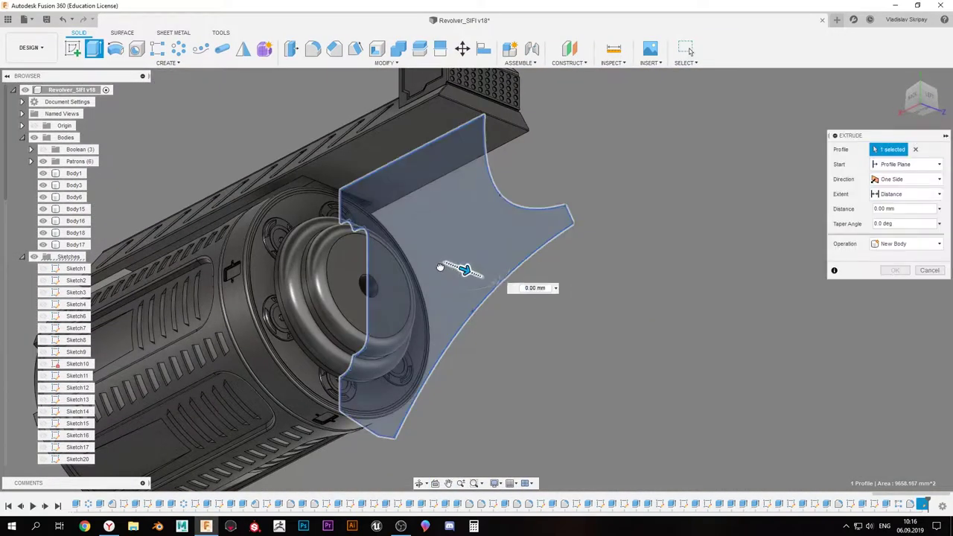
drag(440, 266, 422, 251)
scroll(472, 390, up, 5)
mouse_move(472, 390)
shift+middle_down()
mouse_move(443, 304)
mouse_move(511, 227)
shift+middle_up()
scroll(443, 303, down, 5)
shift+middle_drag(389, 147, 334, 210)
scroll(335, 211, up, 3)
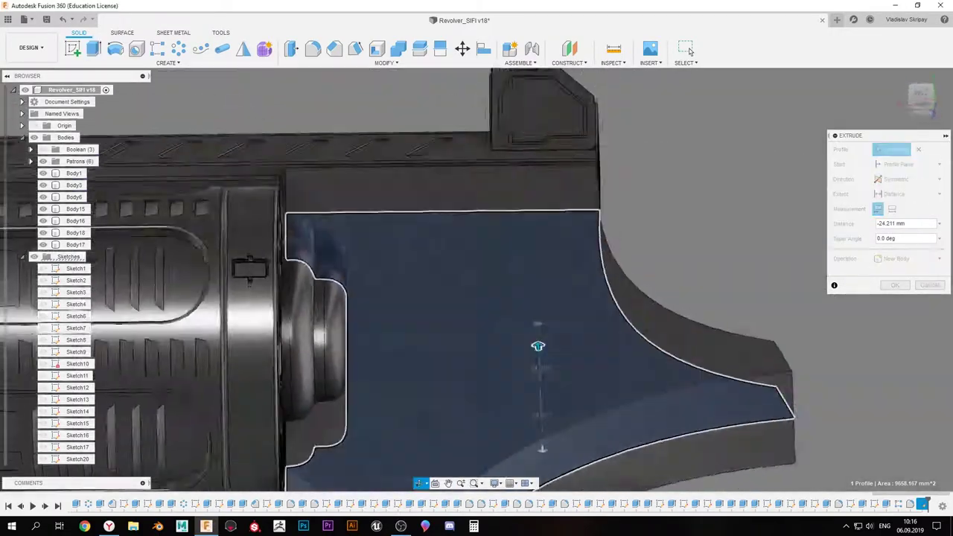
scroll(394, 217, up, 2)
scroll(390, 223, up, 2)
shift+middle_drag(390, 223, 563, 265)
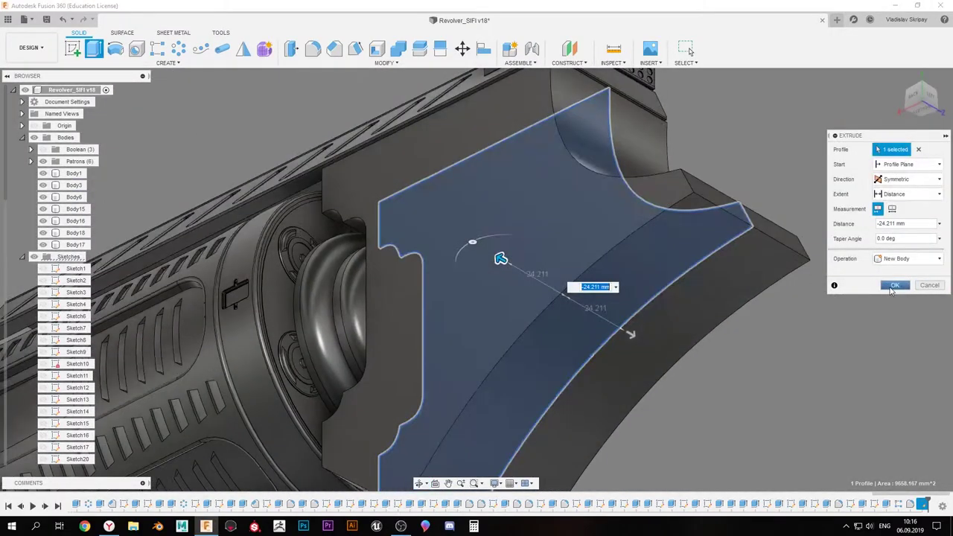
scroll(503, 360, down, 5)
scroll(554, 333, up, 5)
mouse_move(503, 360)
shift+middle_down()
mouse_move(553, 333)
mouse_move(595, 292)
shift+middle_up()
Extrude the new body's top face, then abandon a fillet on it
click(643, 250)
mouse_move(643, 250)
shift+middle_down()
mouse_move(43, 221)
mouse_move(842, 282)
mouse_move(500, 310)
shift+middle_up()
key(e)
key(Return)
scroll(842, 282, down, 3)
scroll(253, 209, up, 5)
shift+middle_drag(253, 214, 309, 194)
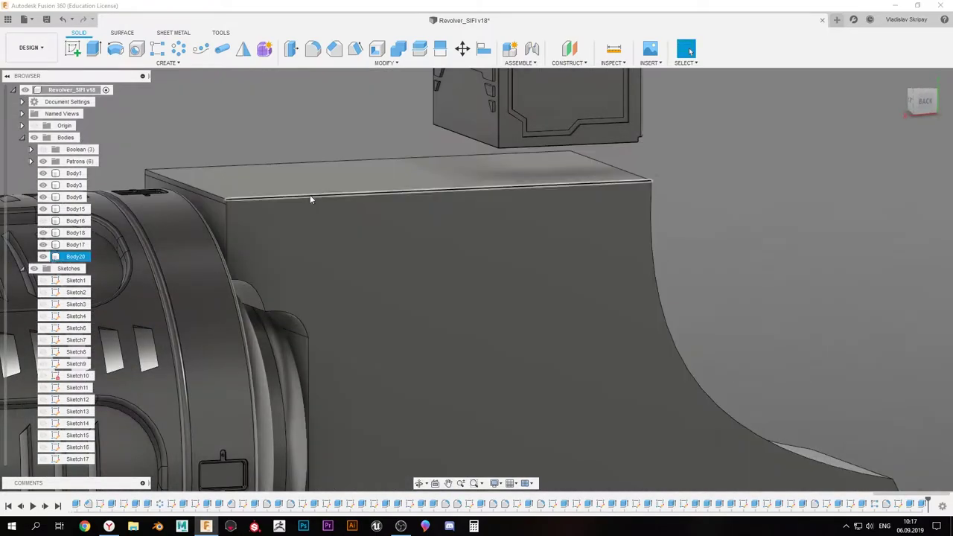
click(325, 187)
key(f)
key(Escape)
Orbit around Body20 from the side and front, and select the round disc Body15
shift+middle_drag(182, 179, 669, 224)
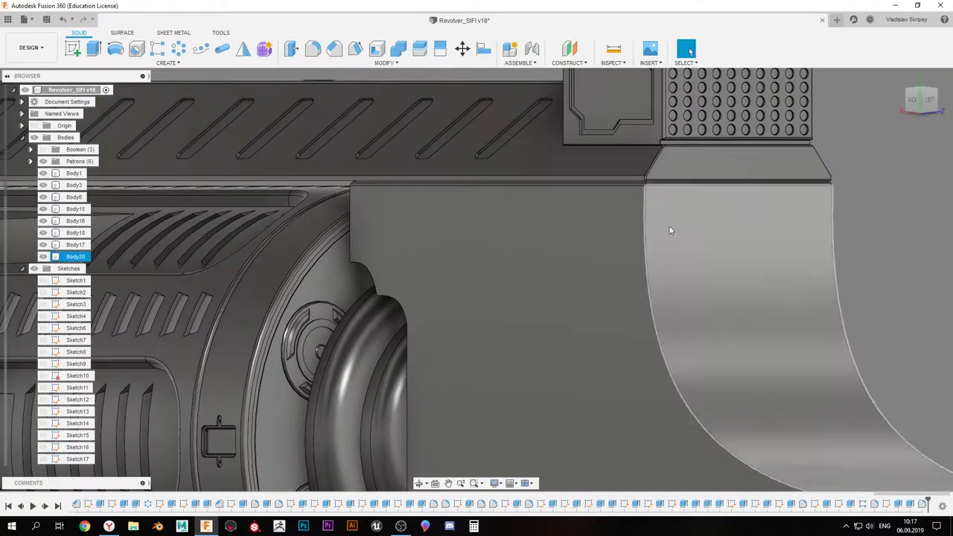
scroll(668, 225, down, 3)
scroll(467, 236, up, 2)
scroll(468, 236, up, 3)
shift+middle_drag(468, 236, 521, 261)
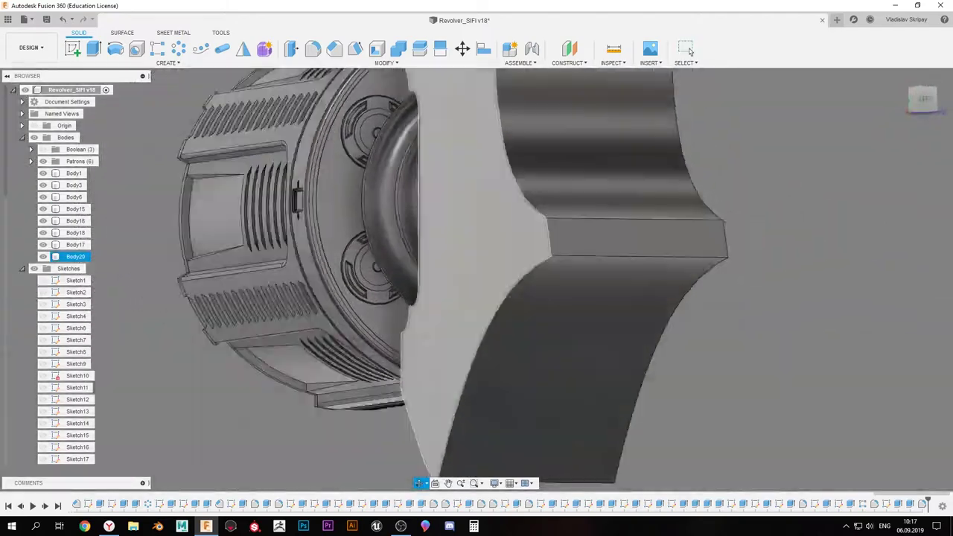
scroll(521, 260, down, 3)
scroll(555, 280, up, 3)
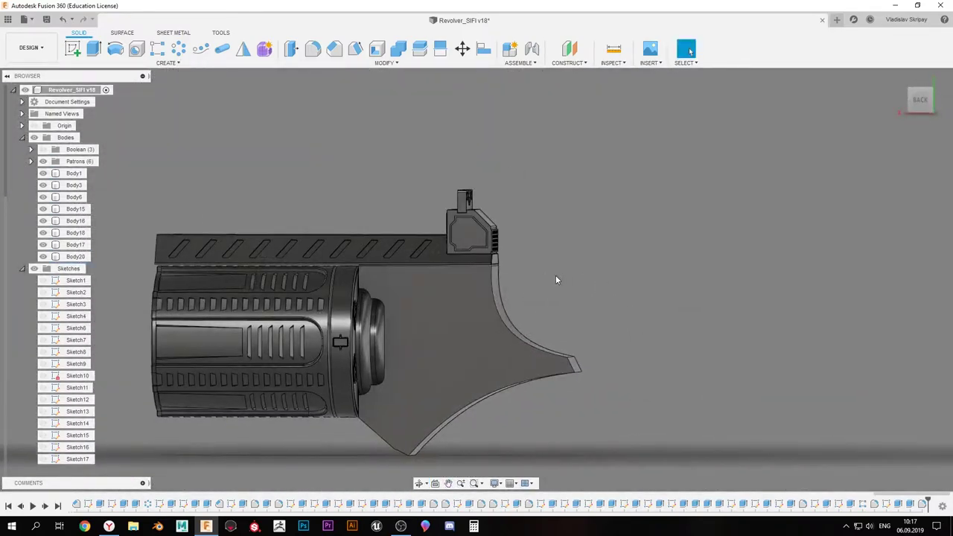
shift+middle_drag(566, 297, 413, 223)
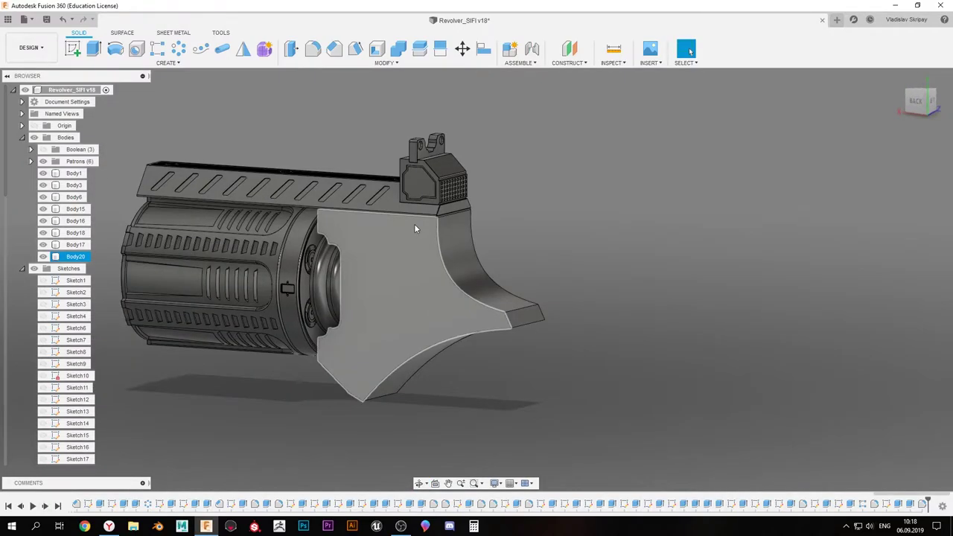
scroll(399, 255, up, 3)
mouse_move(399, 255)
shift+middle_down()
mouse_move(378, 269)
mouse_move(395, 225)
mouse_move(398, 271)
shift+middle_up()
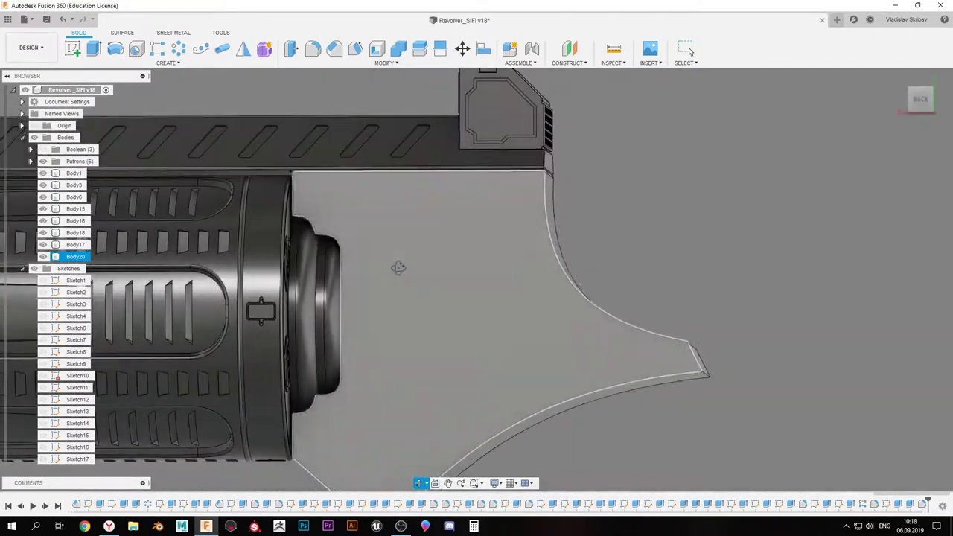
click(48, 209)
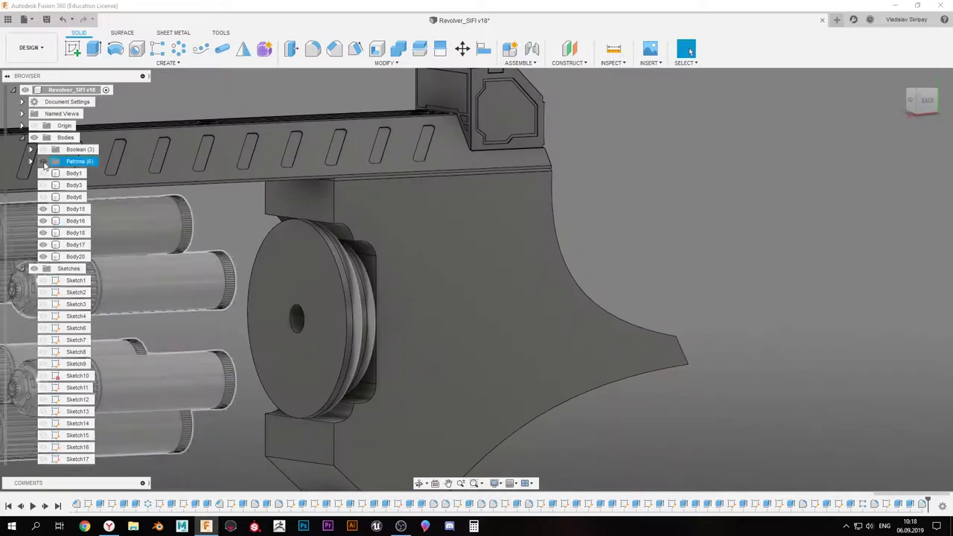
Sketch lines and a circle on the face of the Body15 disc
click(73, 49)
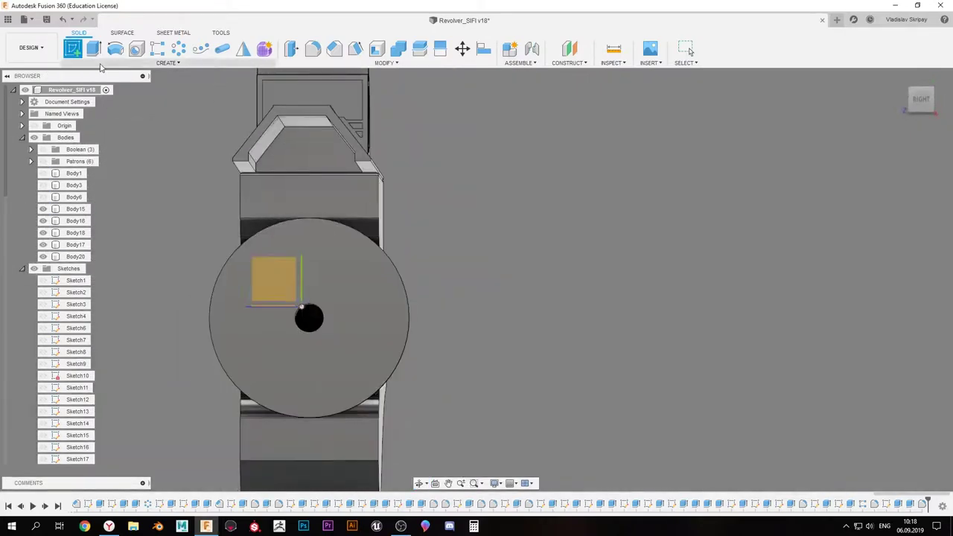
click(272, 276)
key(l)
click(363, 123)
middle_drag(365, 128, 506, 270)
key(c)
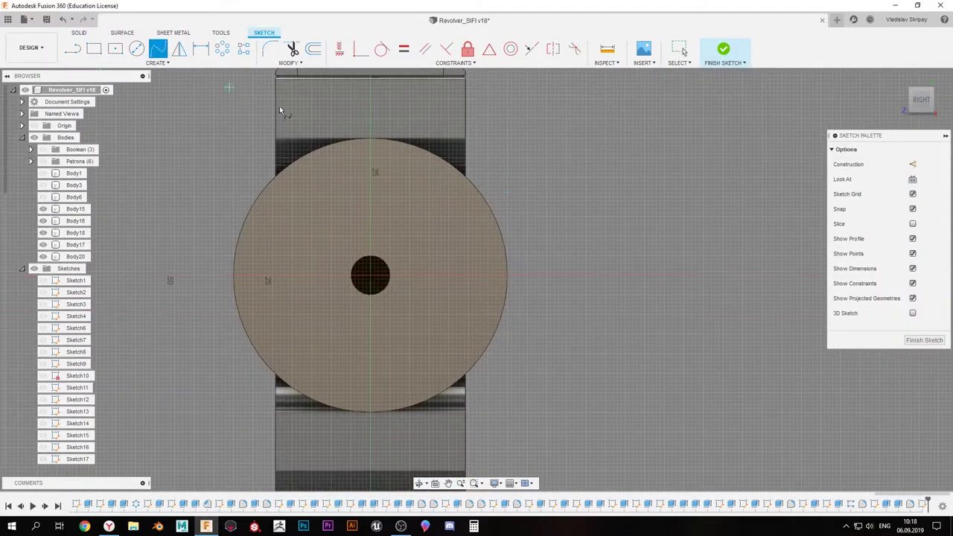
shift+middle_drag(283, 111, 521, 224)
click(921, 99)
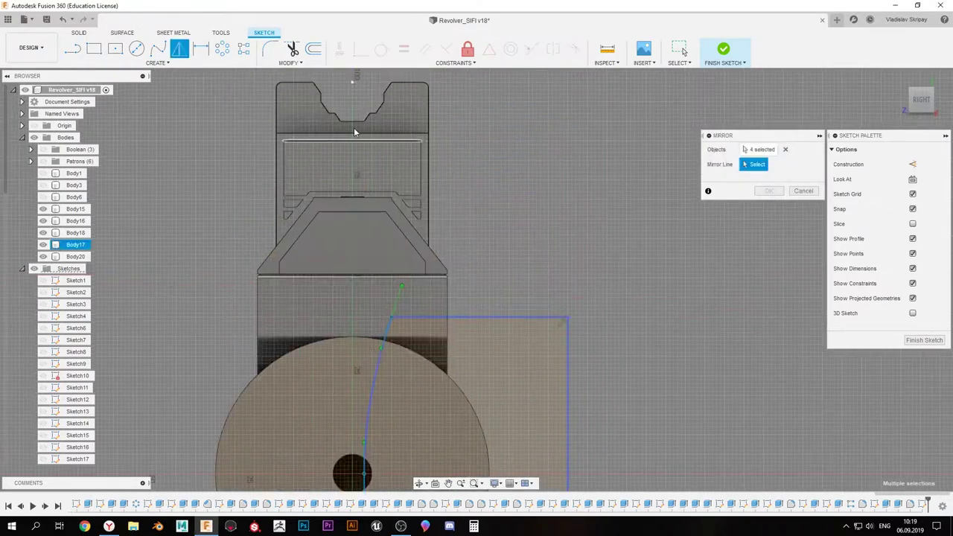
key(Escape)
Hide the disc and cut the sketched profiles 10 mm into the grip plate
shift+middle_drag(452, 295, 459, 215)
click(43, 208)
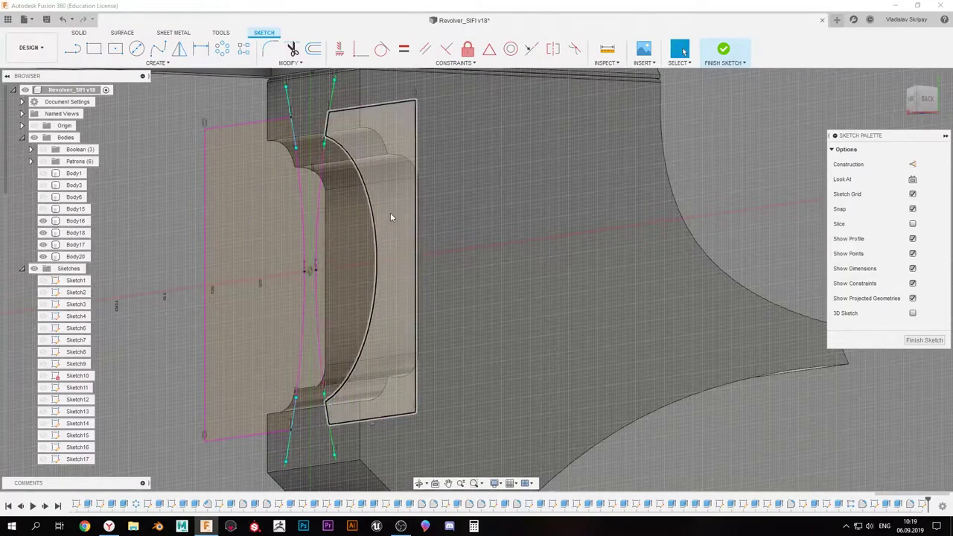
click(390, 217)
key(e)
drag(192, 259, 315, 251)
shift+middle_drag(315, 251, 147, 317)
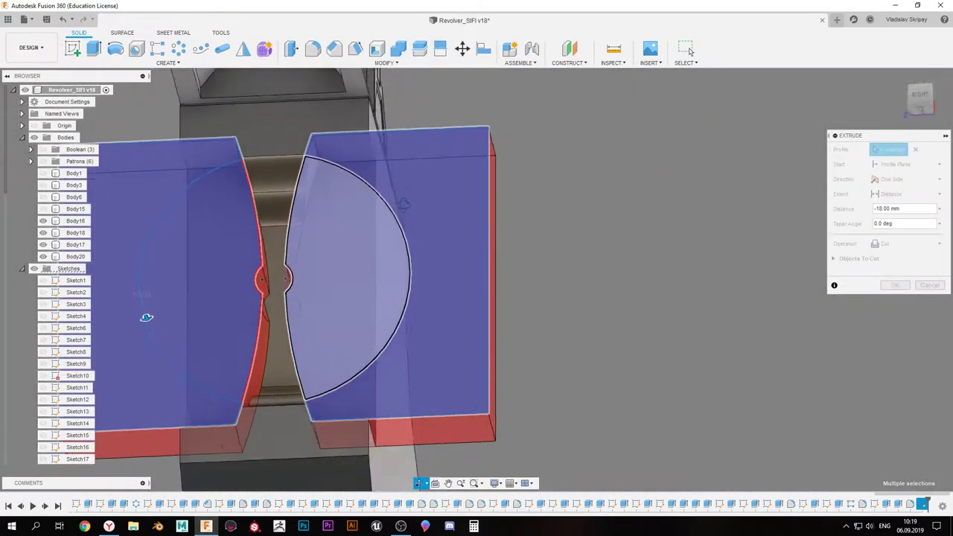
key(Return)
shift+middle_drag(272, 342, 459, 287)
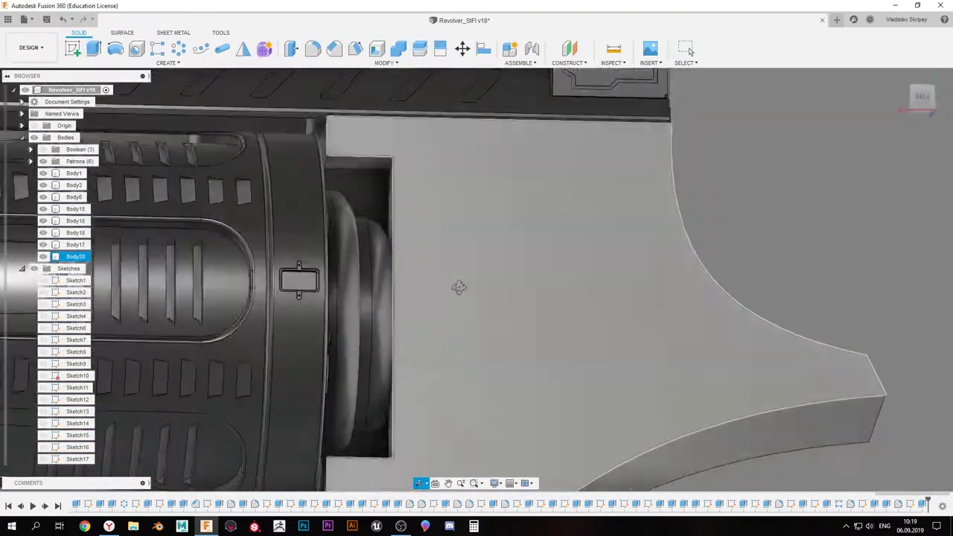
click(381, 249)
Try a 20 mm fillet on the plate edges, cancel it after the error, and re-inspect
key(f)
drag(367, 432, 367, 465)
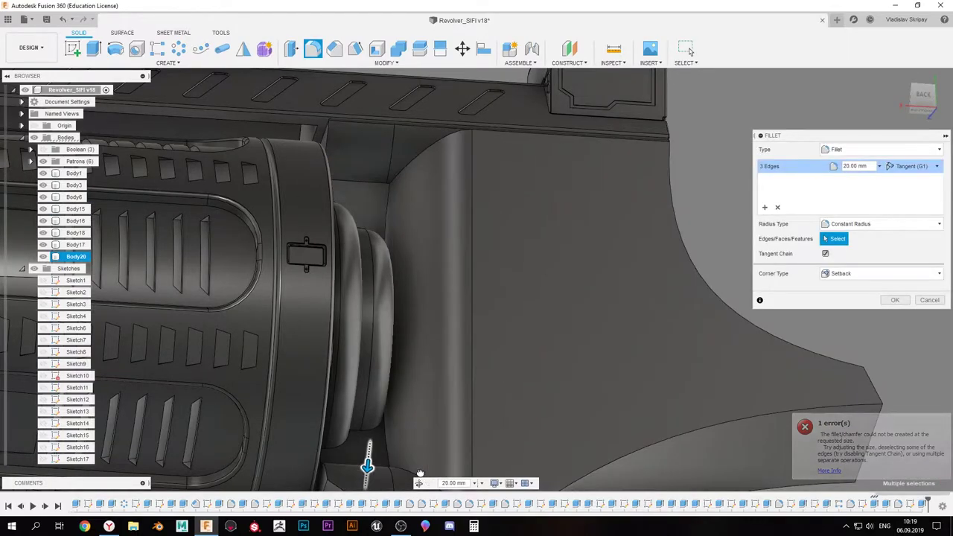
scroll(420, 473, down, 5)
key(Escape)
click(42, 172)
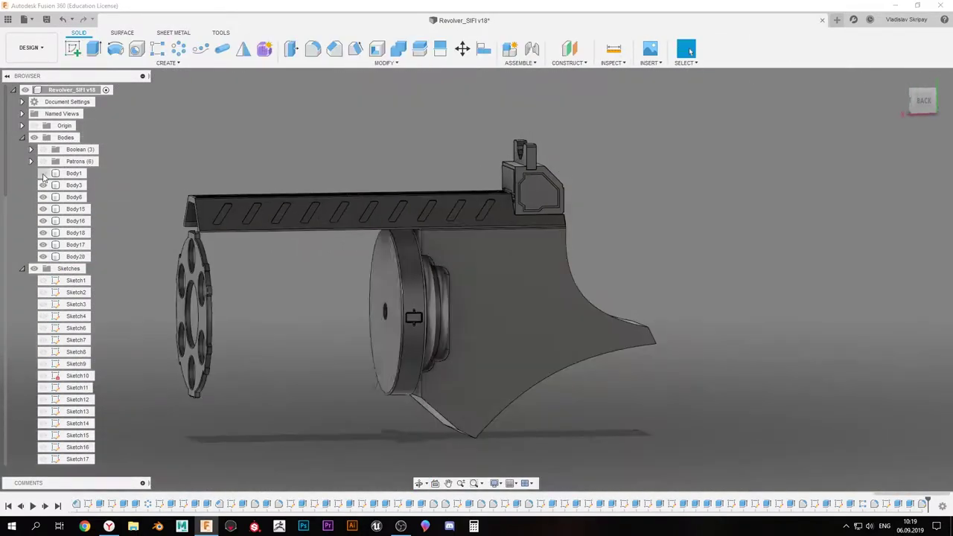
click(42, 173)
scroll(422, 232, up, 3)
scroll(418, 232, up, 3)
scroll(433, 158, up, 2)
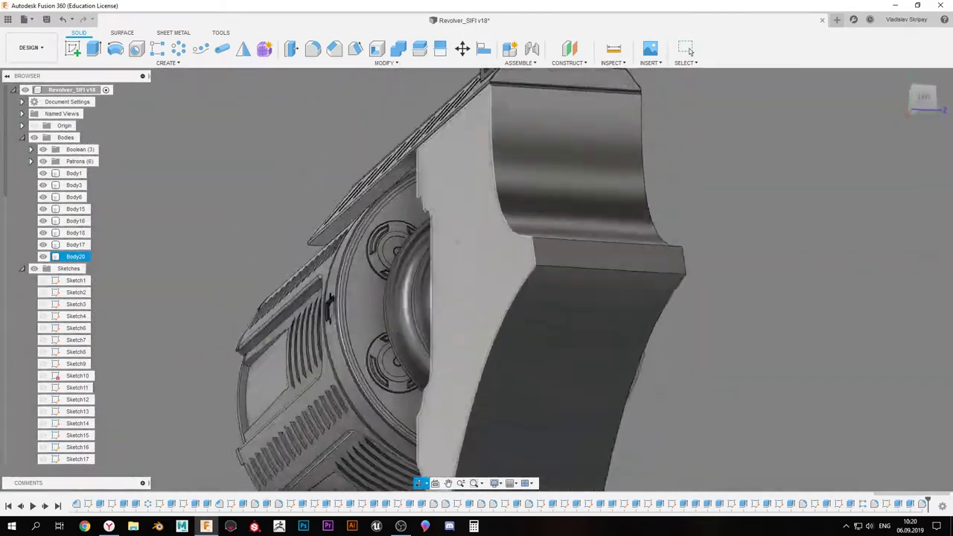
shift+middle_drag(461, 261, 689, 51)
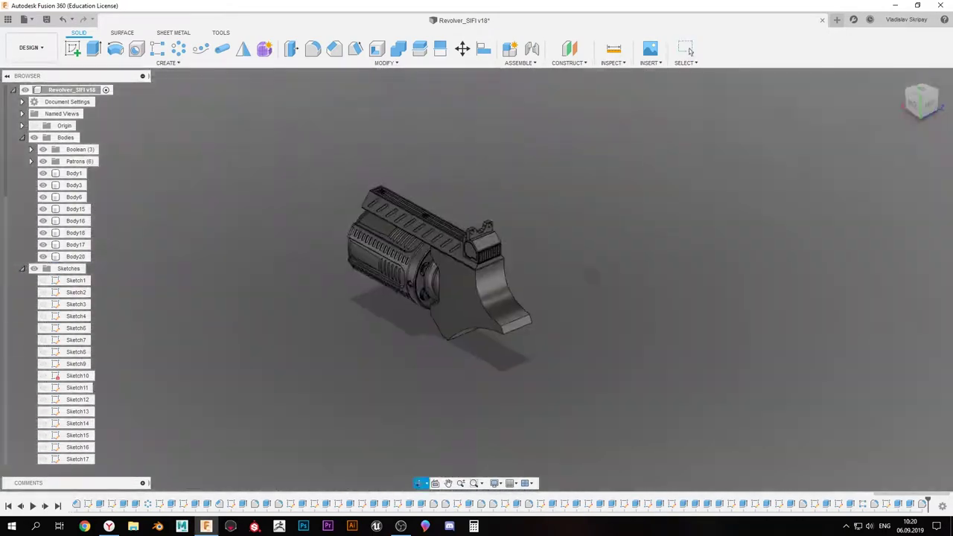
scroll(511, 347, up, 5)
Fillet the grip edge and then the grip plate faces
click(485, 313)
key(f)
key(Return)
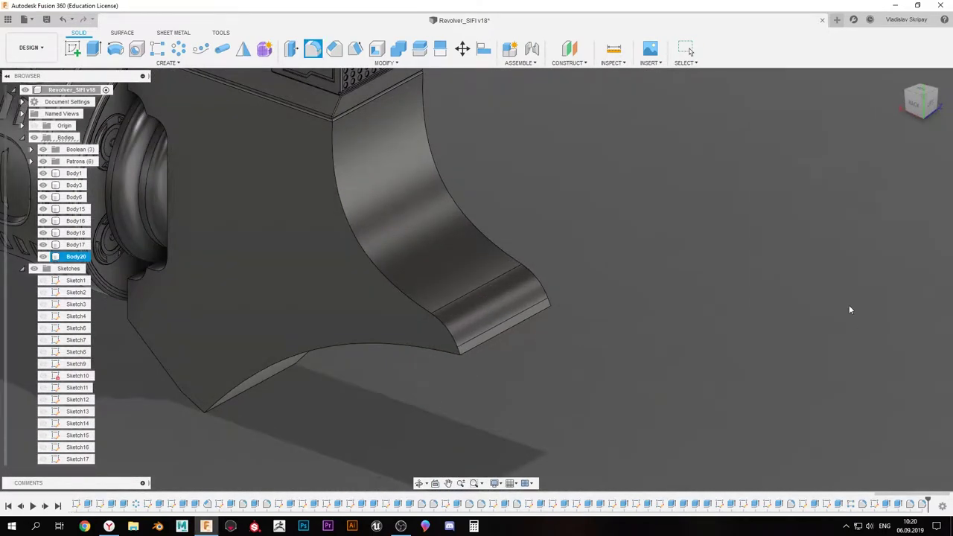
scroll(480, 266, down, 2)
mouse_move(480, 265)
shift+middle_down()
mouse_move(330, 336)
mouse_move(532, 238)
mouse_move(212, 146)
shift+middle_up()
click(330, 336)
key(f)
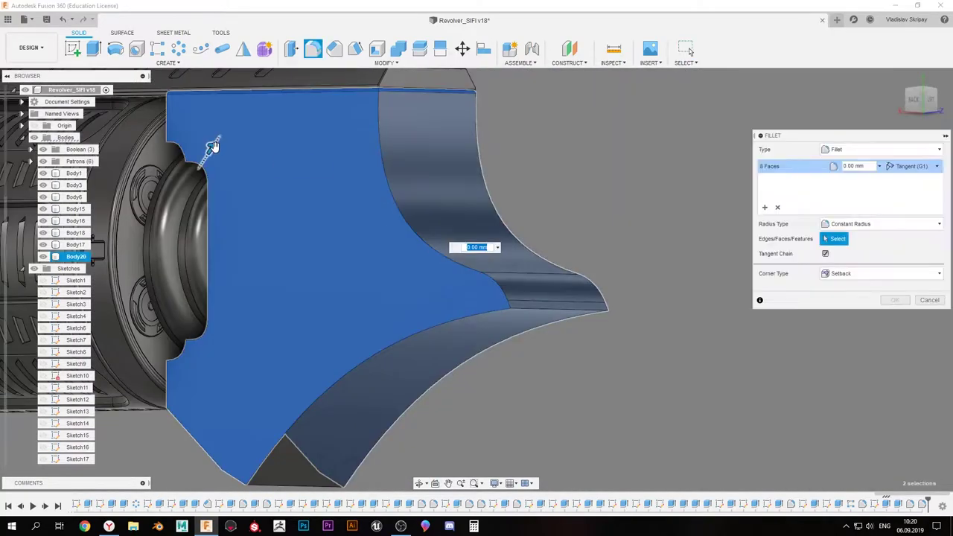
key(Return)
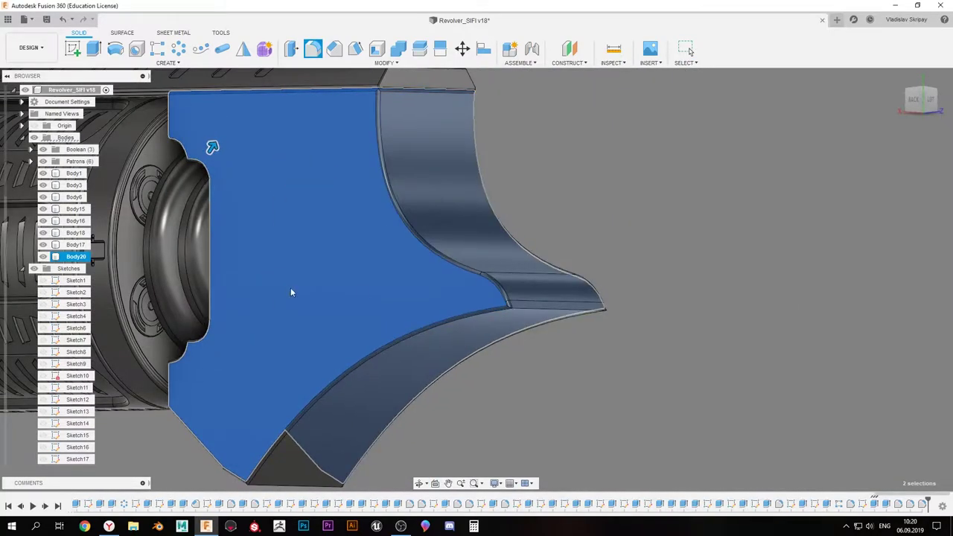
mouse_move(291, 292)
shift+middle_down()
mouse_move(438, 228)
mouse_move(338, 225)
mouse_move(757, 177)
shift+middle_up()
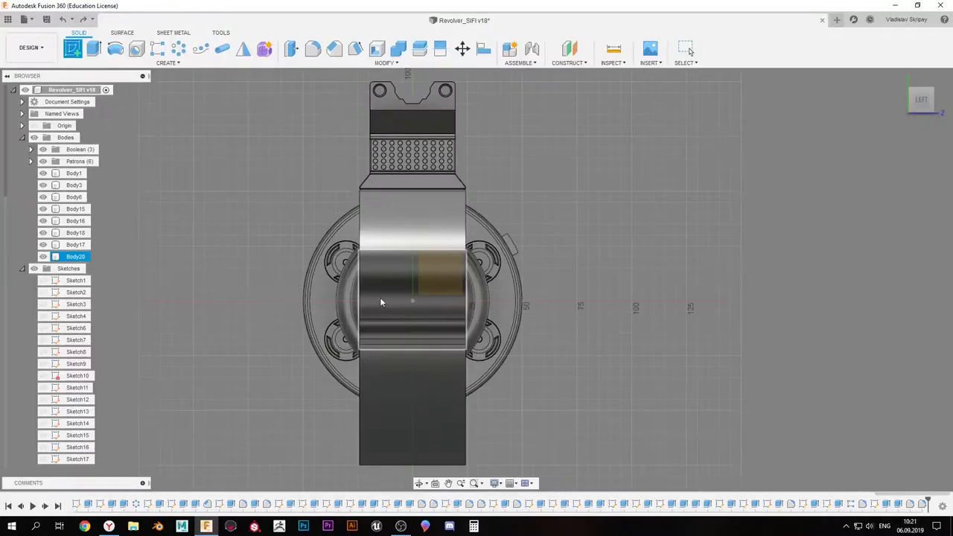
Sketch rectangles on the plate face, mirror them, and move the curves -25 mm along Z
click(381, 302)
key(r)
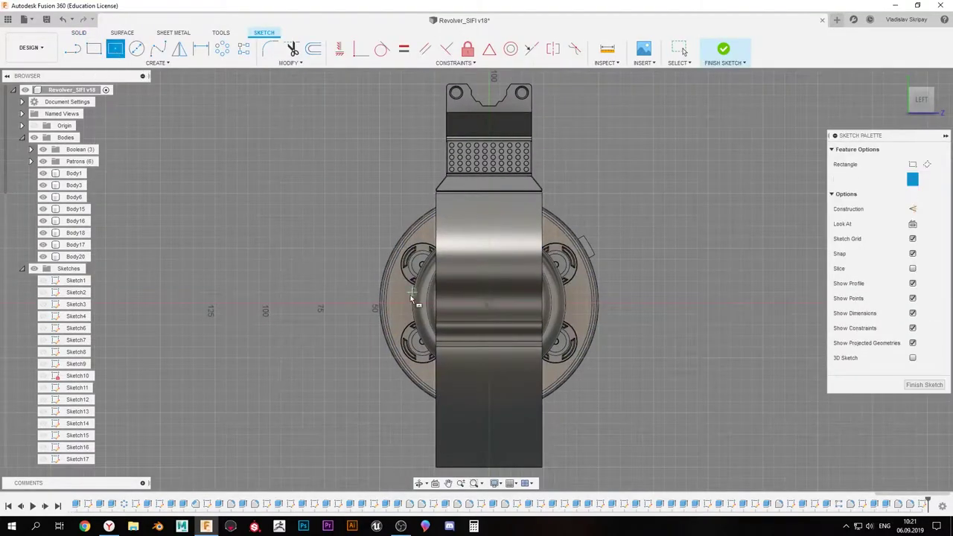
shift+middle_drag(299, 183, 363, 253)
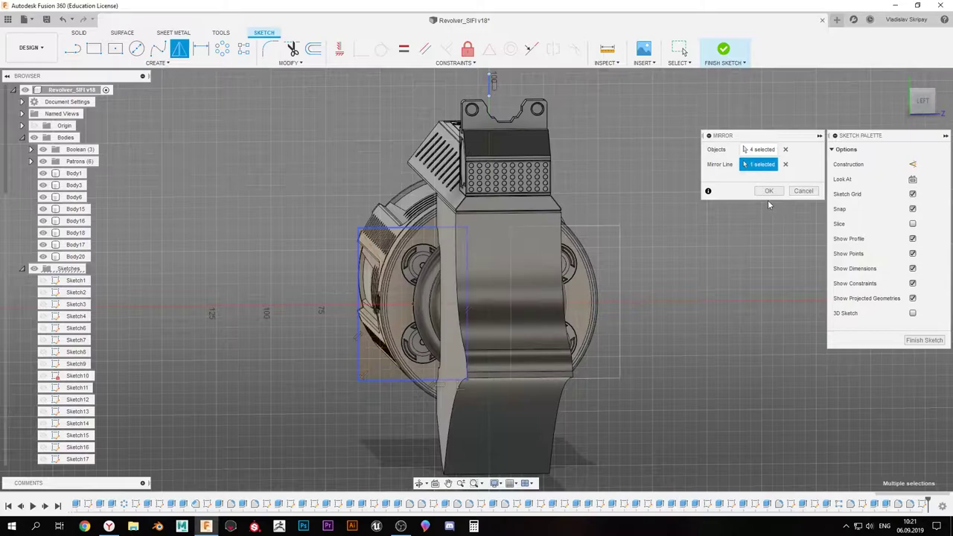
key(Escape)
key(m)
shift+middle_drag(598, 225, 531, 347)
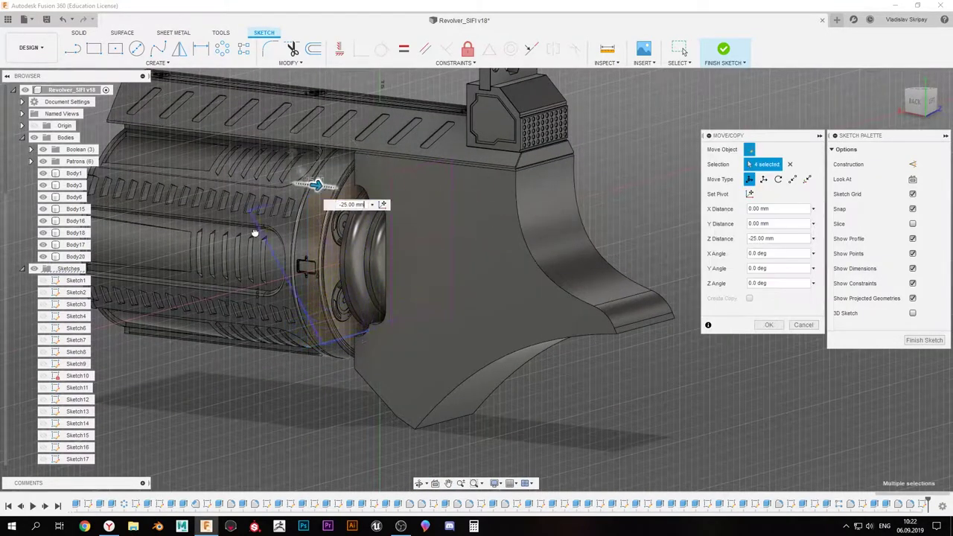
key(Return)
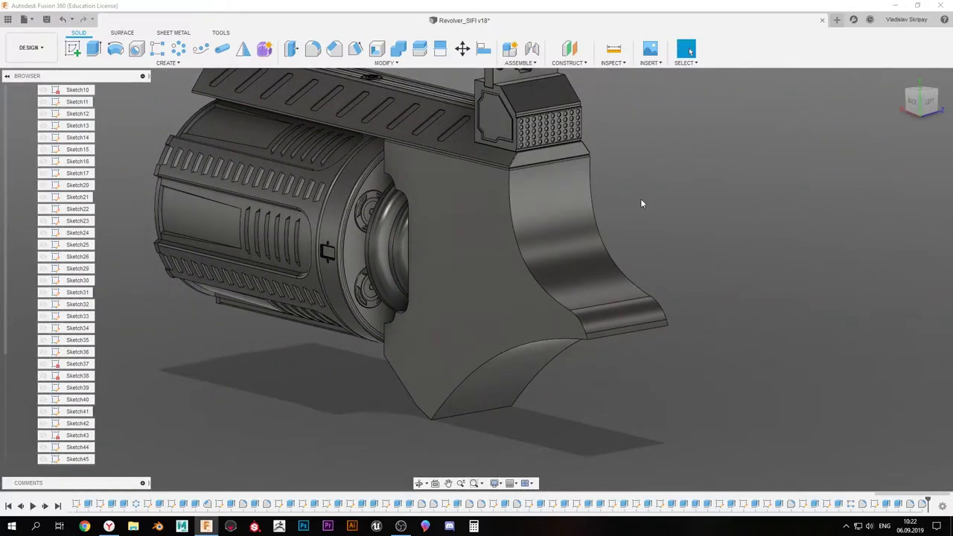
key(ctrl+z)
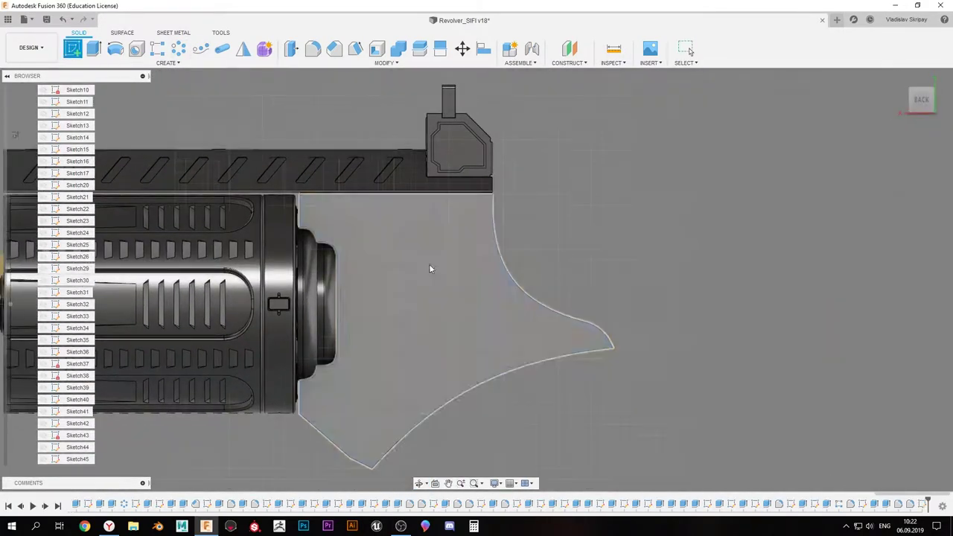
Sketch the recess curves on the grip plate and move them -210 mm along Z
click(430, 268)
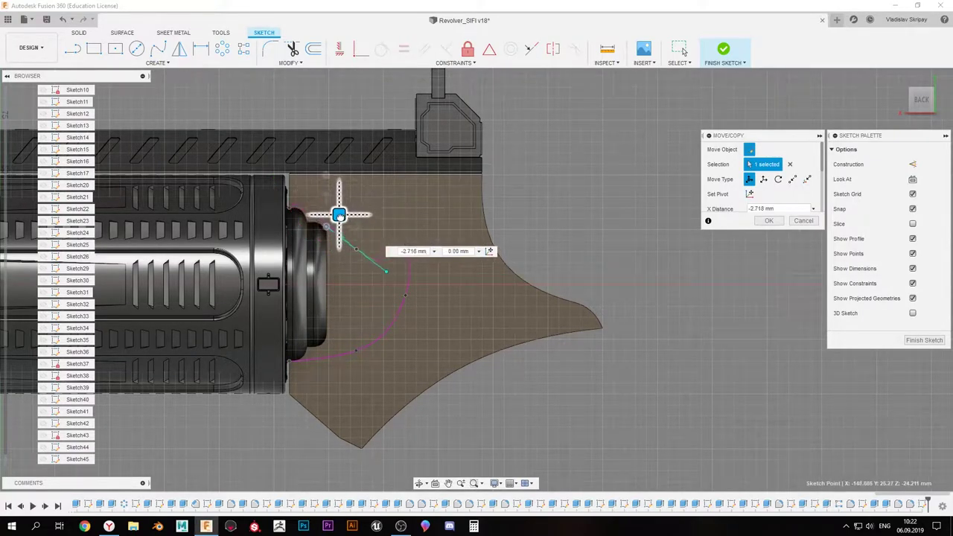
key(l)
shift+middle_drag(425, 263, 275, 208)
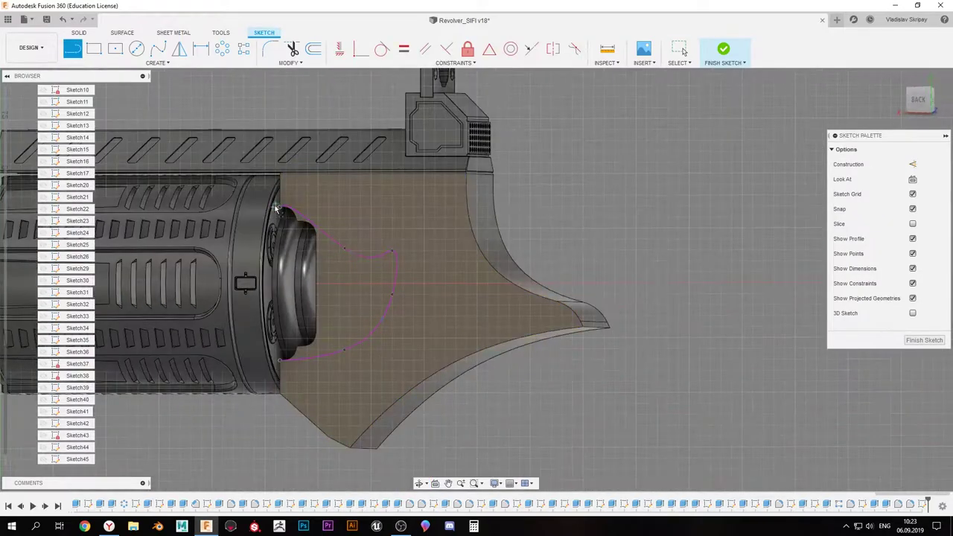
click(367, 343)
shift+middle_drag(367, 344, 358, 256)
drag(340, 319, 523, 313)
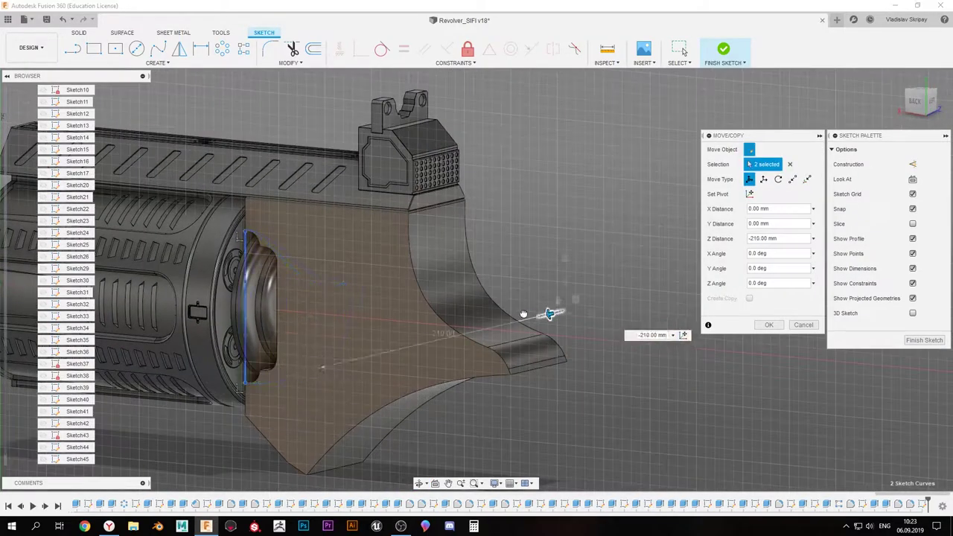
key(Return)
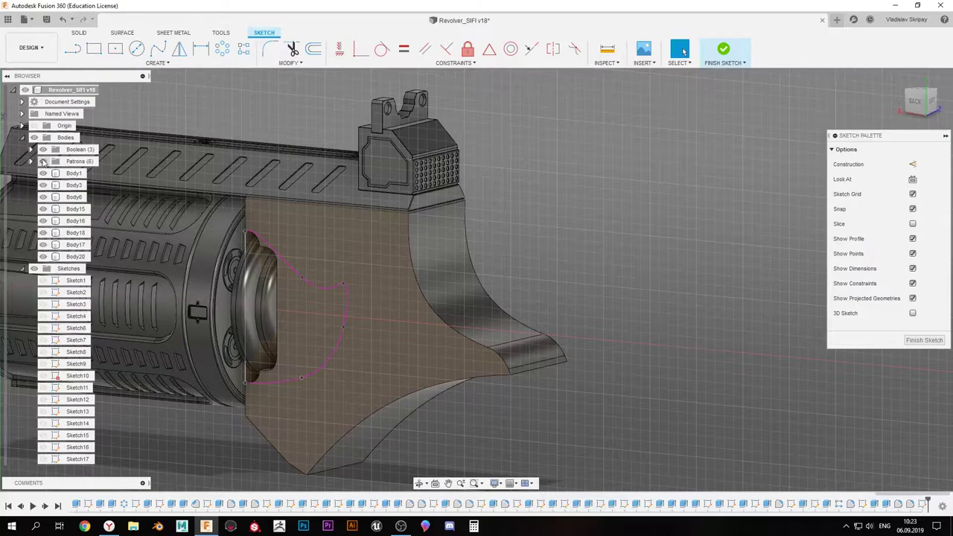
Hide the other bodies, then cancel and undo a first extrusion of the profile
click(33, 137)
click(294, 299)
key(e)
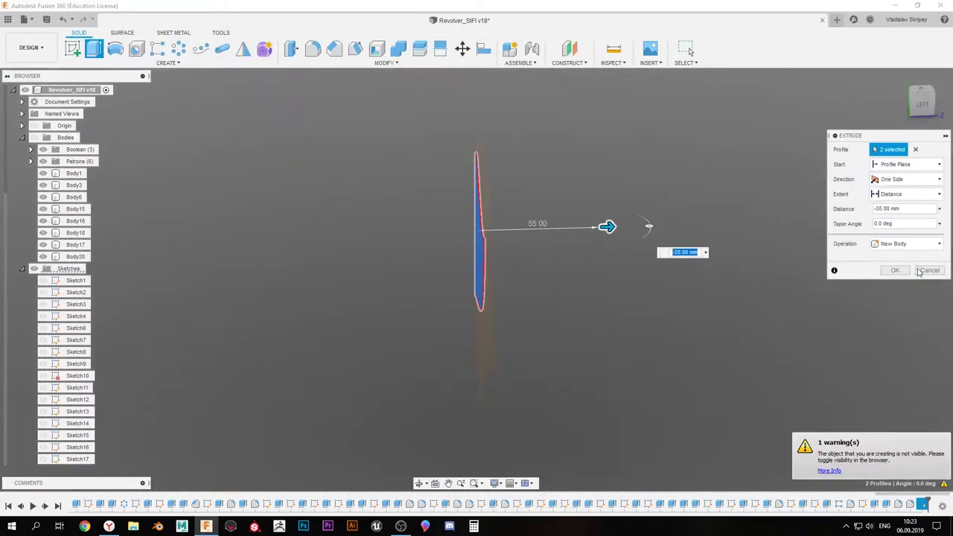
click(926, 270)
shift+middle_drag(566, 290, 522, 295)
key(Escape)
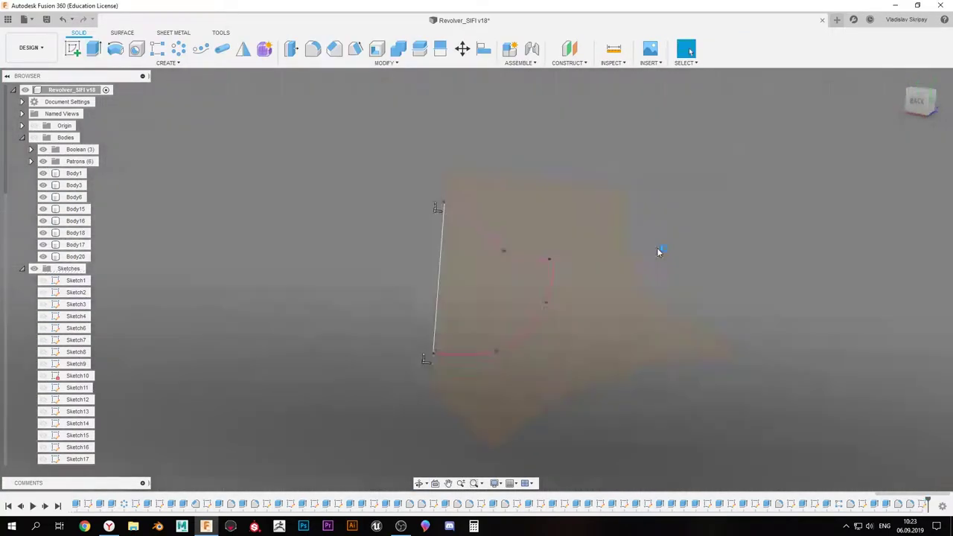
key(ctrl+z)
Extrude the recess 15 mm as Body21, move it 40 mm in Z, and set a 45 mm cut
click(363, 322)
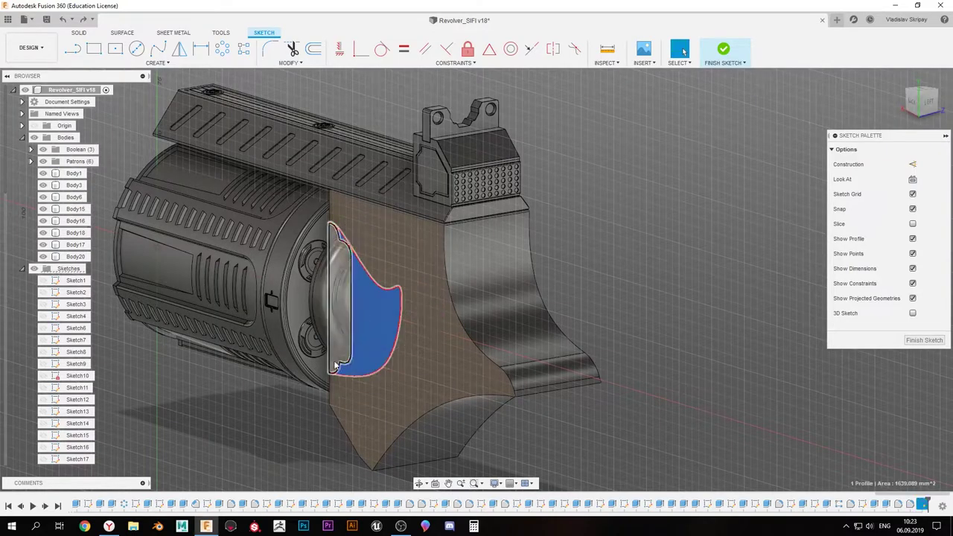
key(e)
mouse_move(477, 354)
shift+middle_down()
mouse_move(42, 197)
mouse_move(261, 329)
mouse_move(410, 313)
shift+middle_up()
click(895, 270)
key(m)
click(75, 268)
key(Return)
click(885, 269)
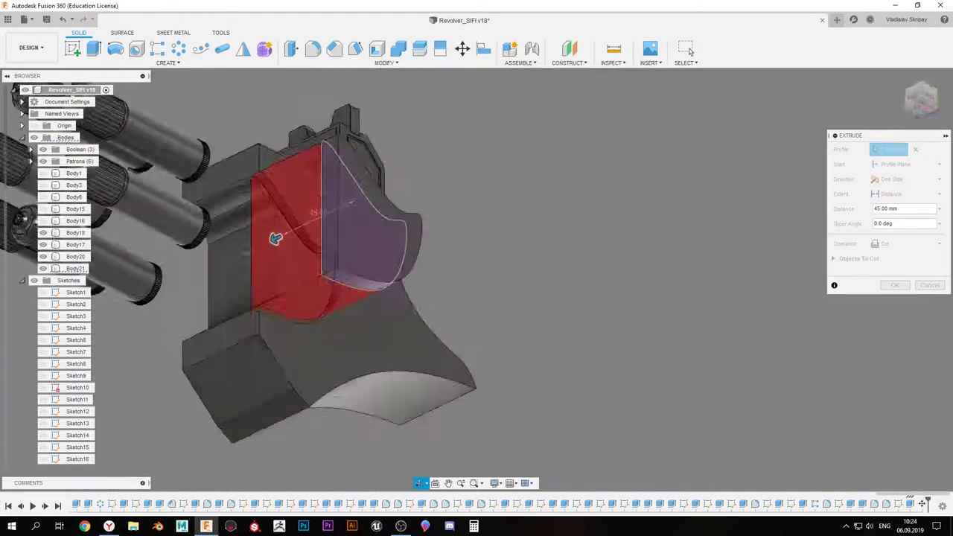
shift+middle_drag(276, 234, 292, 245)
Confirm the 45 mm cut, then abandon the fillet started on the recess edge
key(Return)
key(f)
scroll(290, 246, up, 5)
click(283, 272)
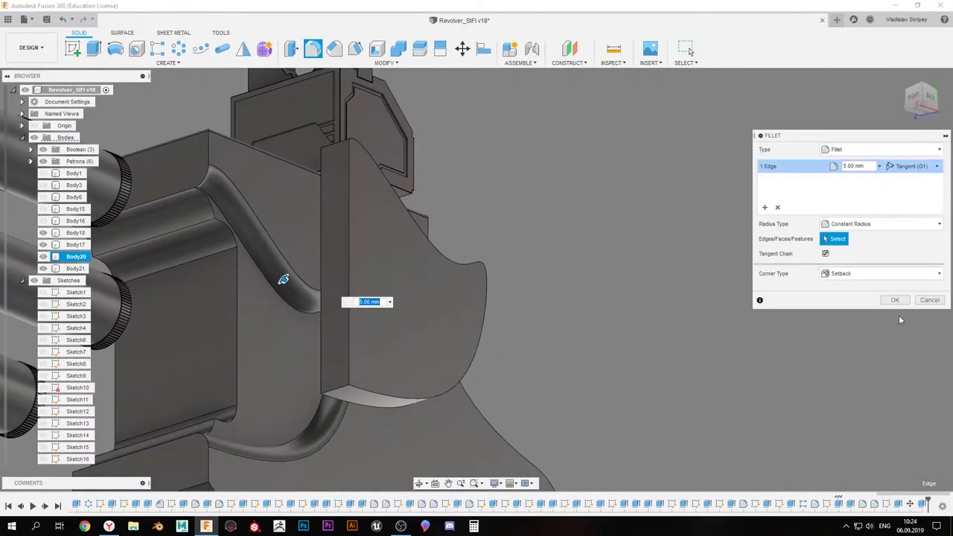
key(Return)
Undo the last feature to remove the extra body and confirm the deletion
click(75, 256)
scroll(223, 260, down, 5)
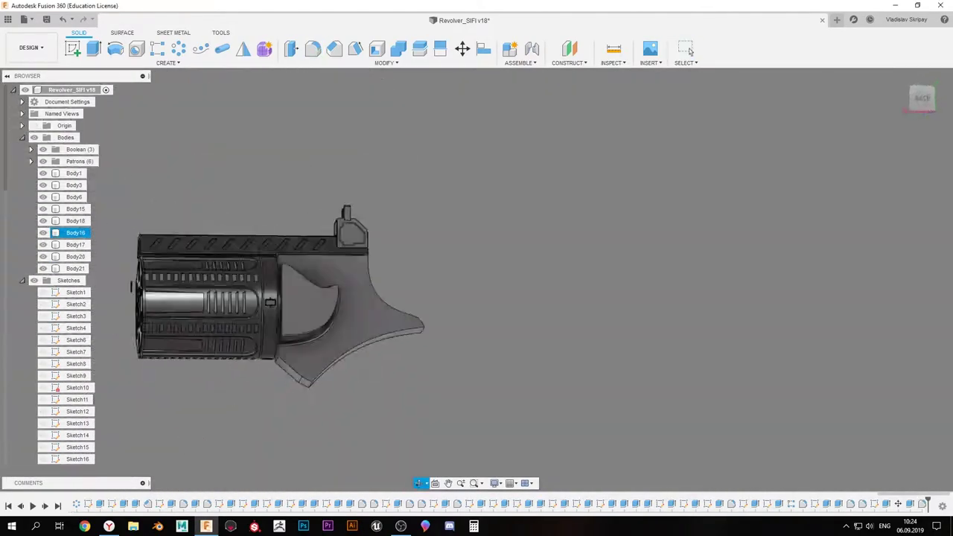
shift+middle_drag(224, 261, 416, 276)
key(ctrl+z)
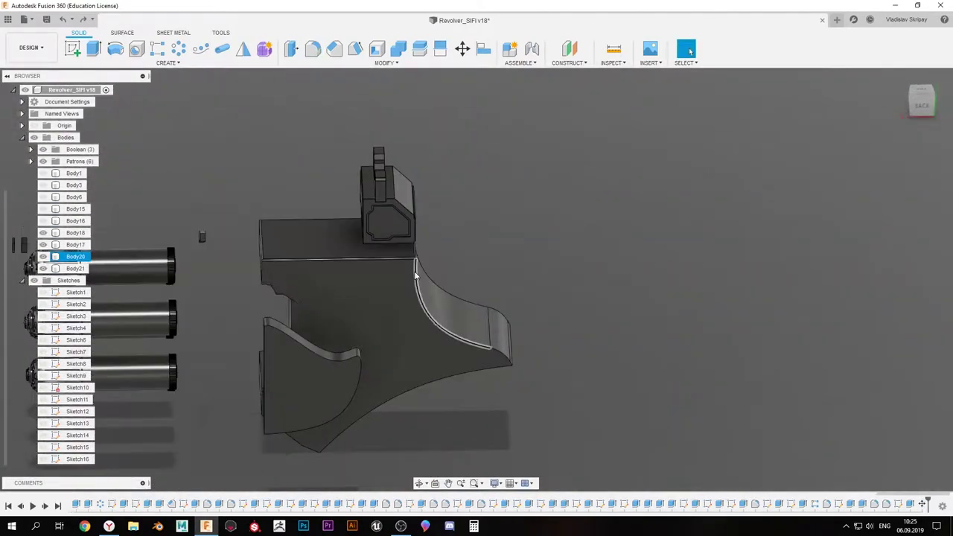
key(Return)
right_click(923, 504)
click(893, 439)
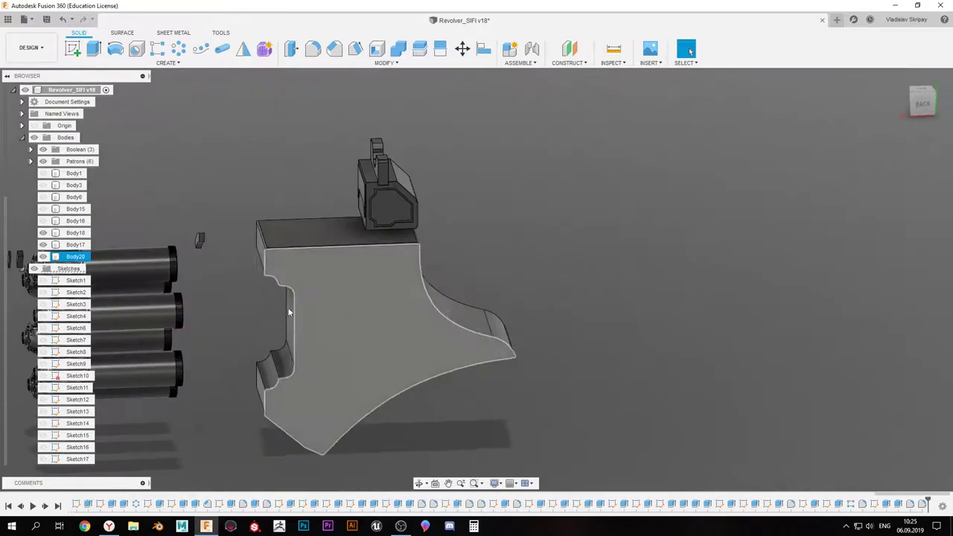
Check Body16, Body1 and Body20 from a front-quarter view of the revolver
click(75, 220)
click(74, 173)
scroll(372, 298, down, 3)
mouse_move(372, 298)
shift+middle_down()
mouse_move(551, 312)
mouse_move(539, 357)
shift+middle_up()
click(538, 327)
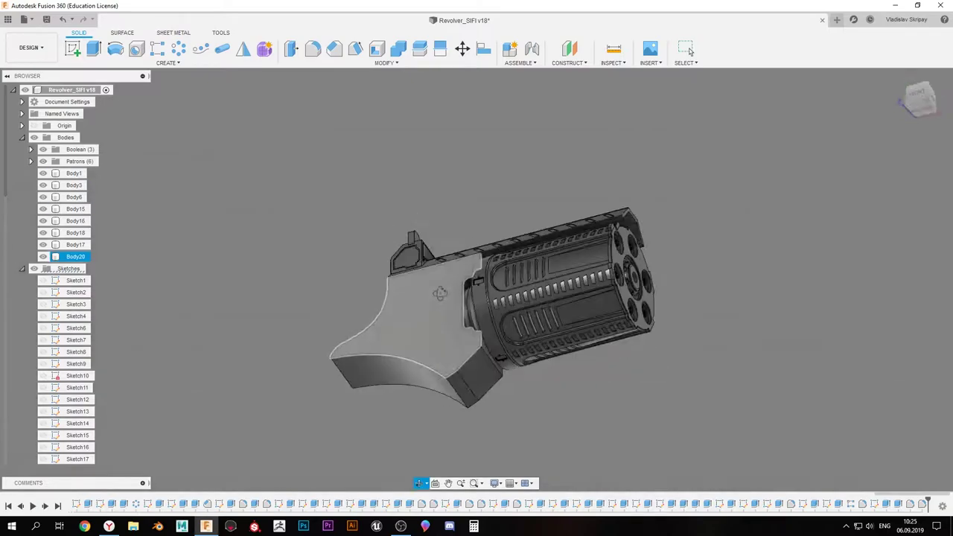
scroll(539, 357, up, 4)
scroll(477, 335, down, 5)
scroll(409, 309, up, 2)
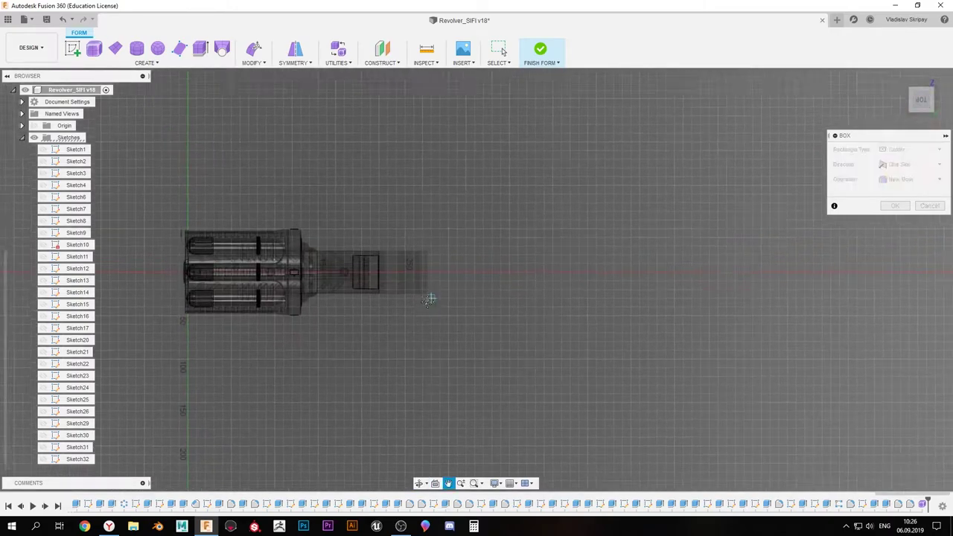
Place a 120 × 50 × 60 mm form box beside the cylinder
click(347, 279)
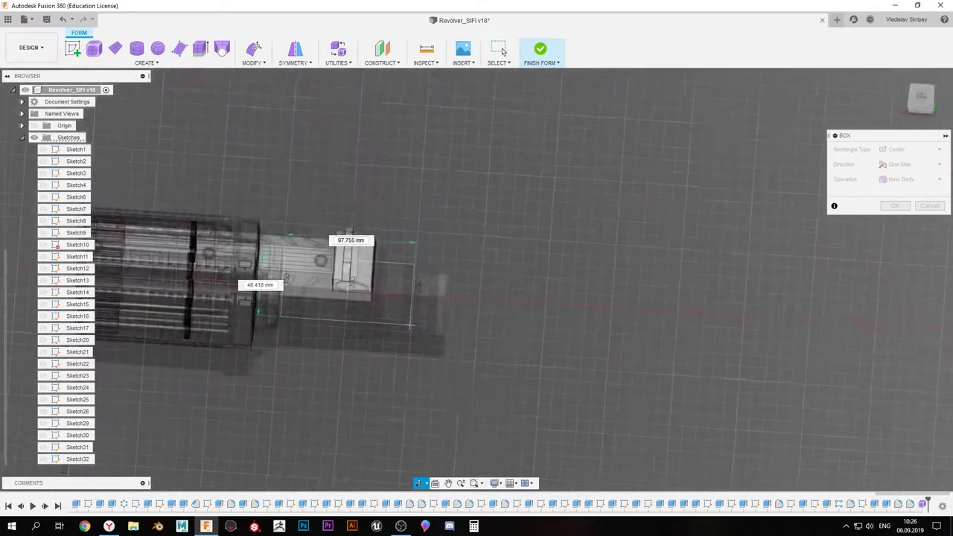
key(Tab)
key(Return)
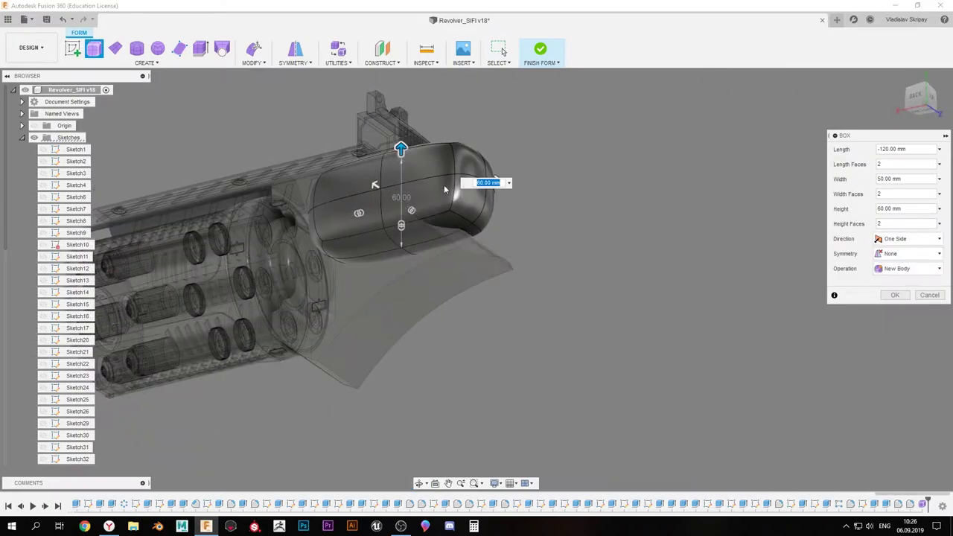
text(60)
click(921, 101)
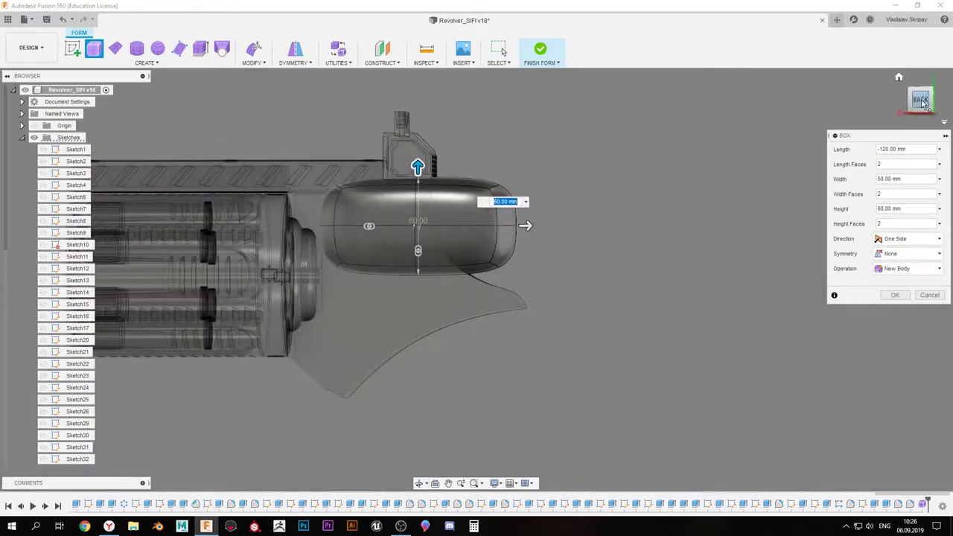
key(Return)
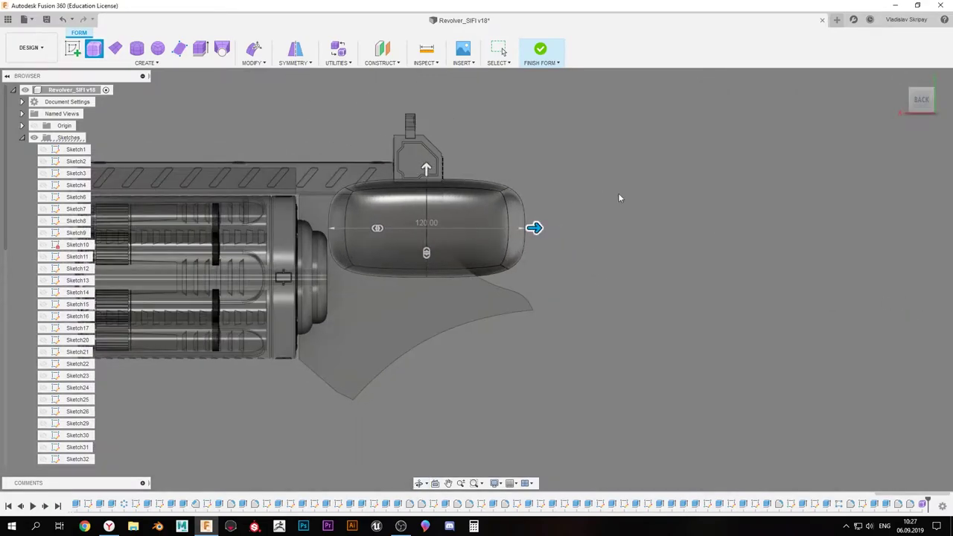
Move the box down below the frame and tilt it -30° about Z
click(436, 203)
key(m)
drag(420, 168, 419, 360)
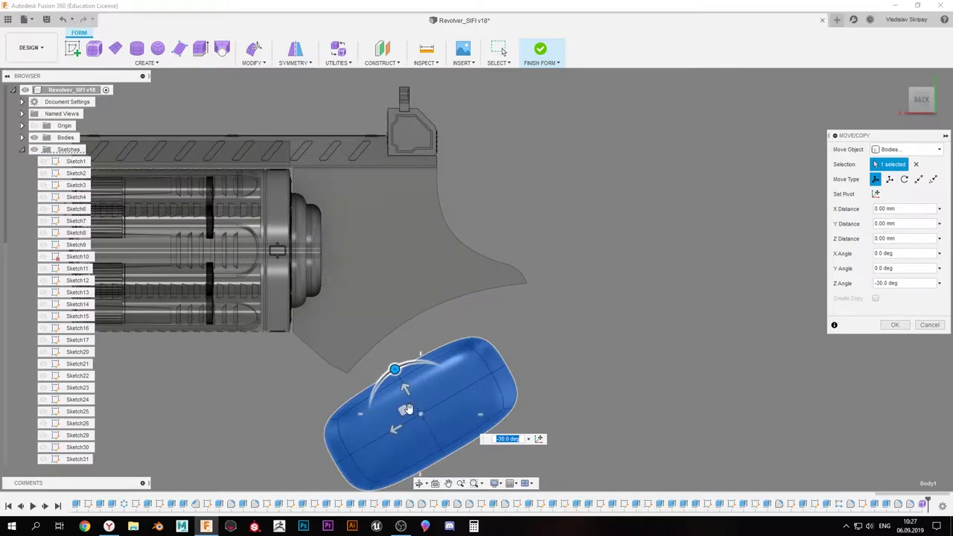
Confirm the tilted box and give it internal mirror symmetry
key(Return)
shift+middle_drag(412, 281, 257, 52)
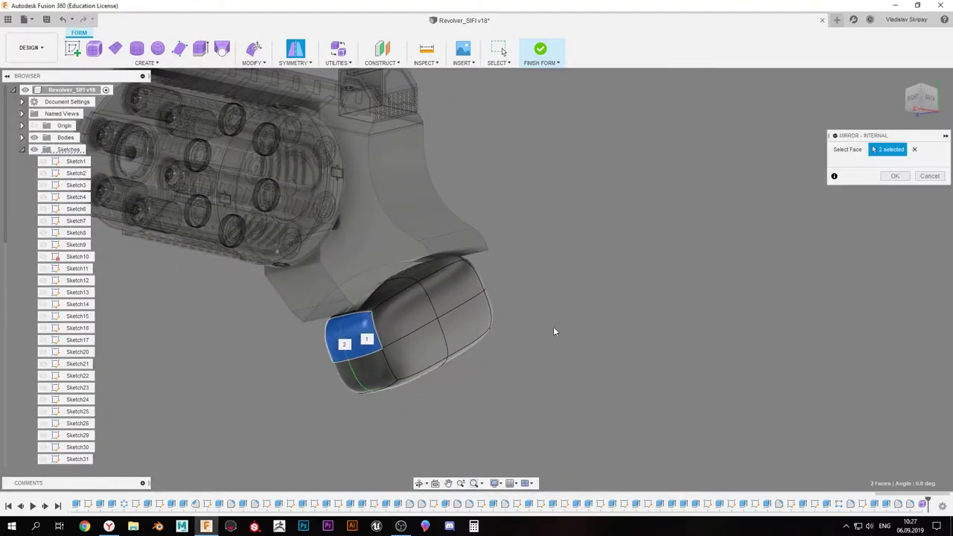
key(Return)
mouse_move(554, 332)
shift+middle_down()
mouse_move(440, 285)
mouse_move(364, 340)
shift+middle_up()
right_click(359, 287)
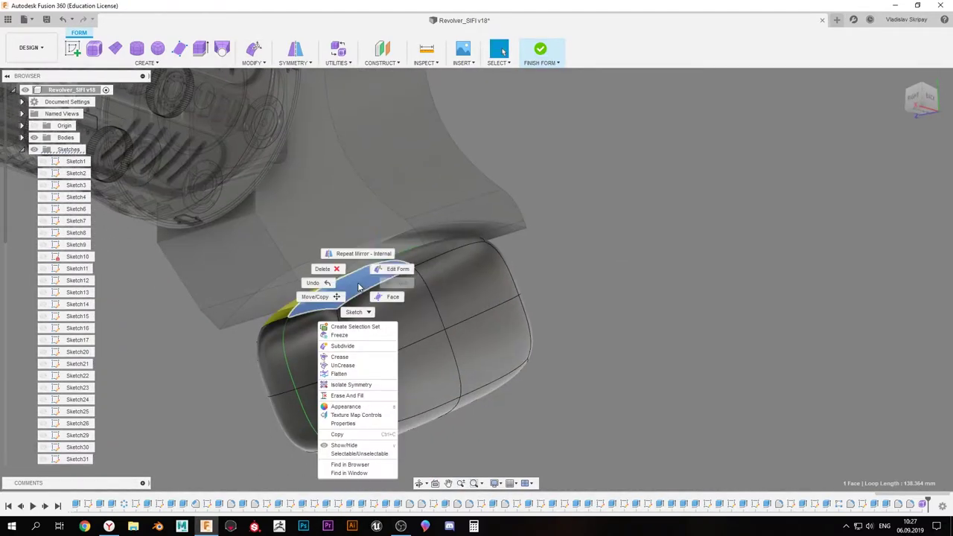
click(397, 269)
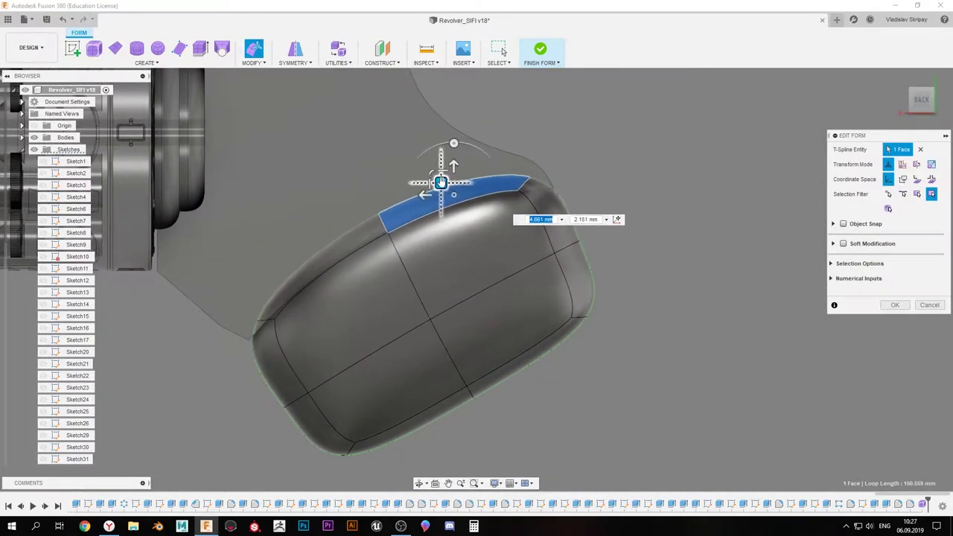
Extrude the bottom face loop about 45 mm at an angle to lengthen the grip
mouse_move(441, 182)
shift+middle_down()
mouse_move(393, 317)
mouse_move(481, 249)
mouse_move(404, 251)
mouse_move(457, 245)
shift+middle_up()
double_click(481, 249)
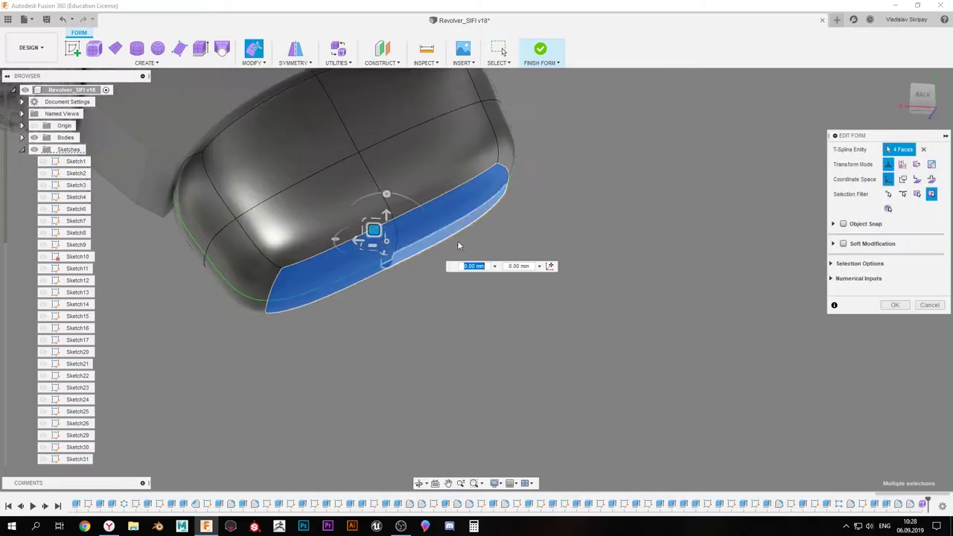
click(200, 51)
drag(436, 319, 457, 362)
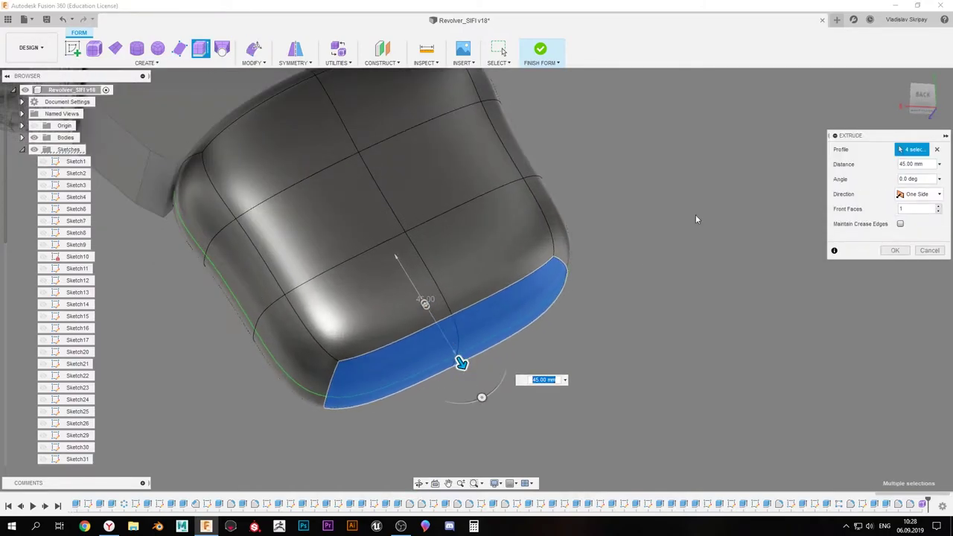
shift+middle_drag(458, 361, 543, 313)
drag(542, 312, 509, 337)
key(Return)
shift+middle_drag(560, 340, 447, 295)
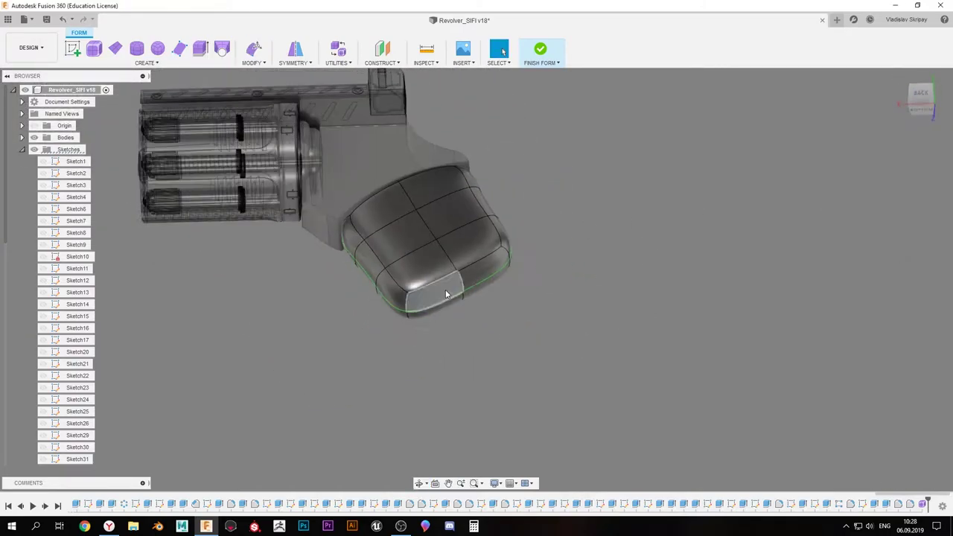
Scale the grip's bottom faces outward to flare the base
click(511, 253)
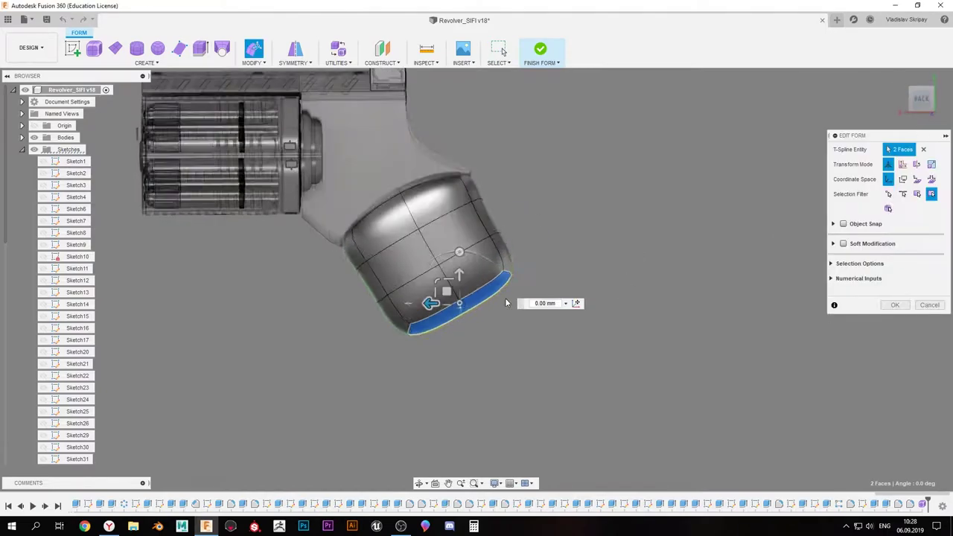
mouse_move(510, 253)
shift+middle_down()
mouse_move(484, 268)
mouse_move(441, 233)
shift+middle_up()
click(199, 49)
mouse_move(417, 350)
shift+middle_down()
mouse_move(429, 393)
mouse_move(386, 350)
shift+middle_up()
click(419, 321)
shift+middle_drag(457, 323, 436, 328)
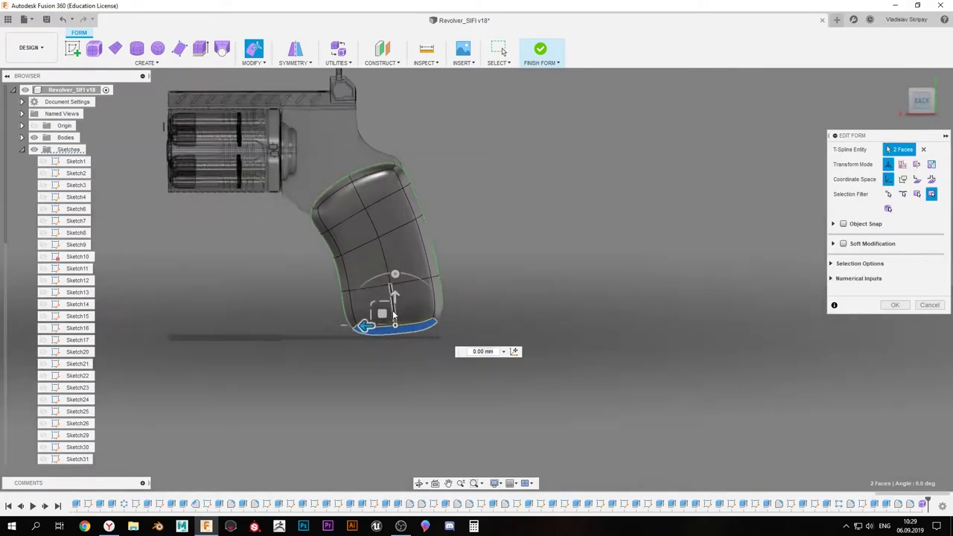
middle_drag(424, 361, 444, 372)
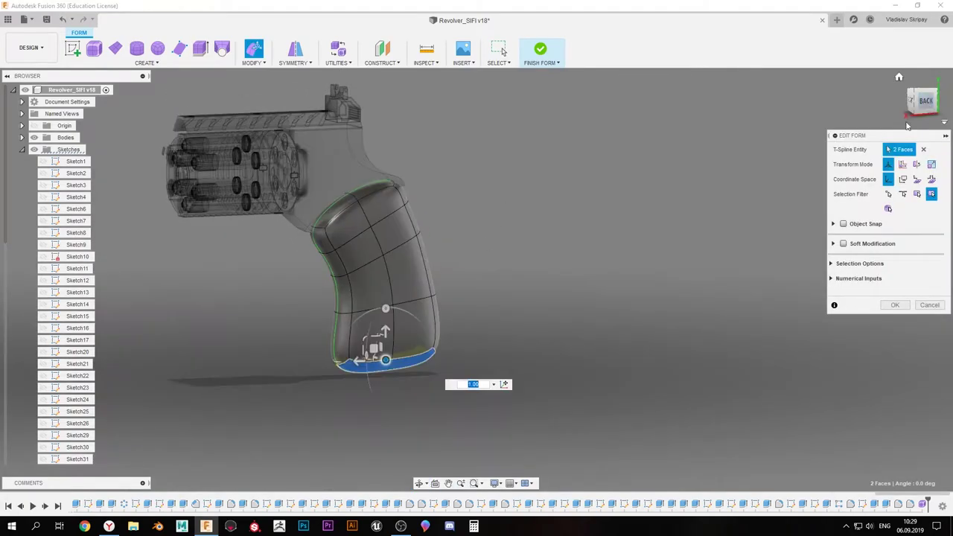
shift+middle_drag(372, 328, 480, 274)
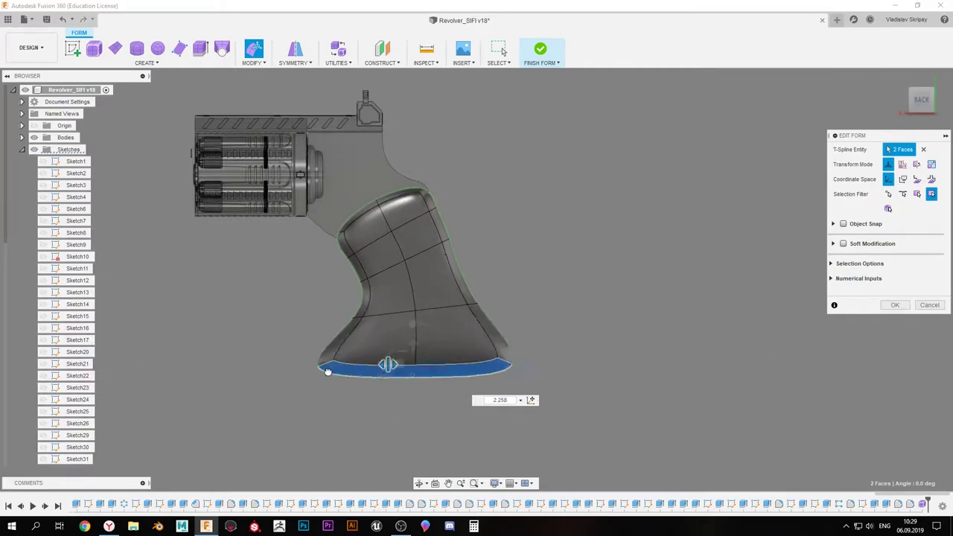
mouse_move(389, 282)
shift+middle_down()
mouse_move(393, 337)
mouse_move(460, 239)
mouse_move(298, 305)
mouse_move(308, 320)
shift+middle_up()
Extrude the bottom faces a further 20 mm and delete a selected face
key(e)
scroll(393, 336, up, 3)
scroll(393, 336, down, 3)
key(Escape)
scroll(443, 251, up, 3)
key(Delete)
Rotate and move the middle edge loop to bend the grip into a curve
click(313, 303)
double_click(288, 322)
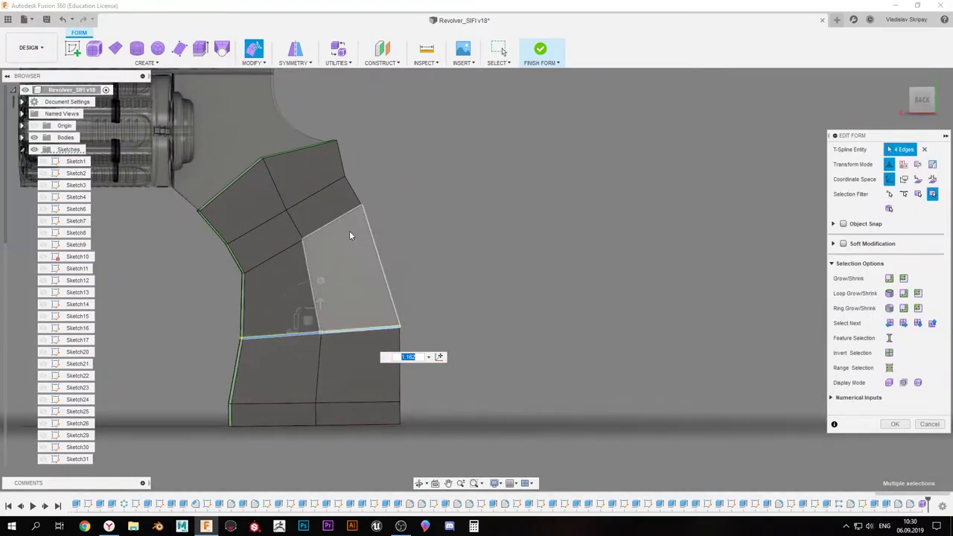
mouse_move(349, 235)
shift+middle_down()
mouse_move(347, 216)
mouse_move(206, 296)
shift+middle_up()
drag(247, 222, 256, 226)
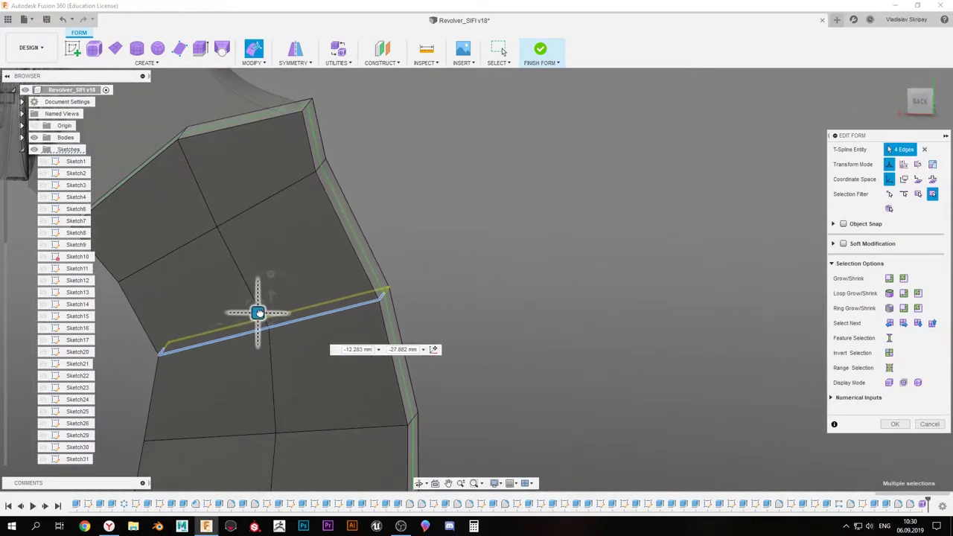
shift+middle_drag(258, 313, 253, 298)
scroll(262, 266, down, 5)
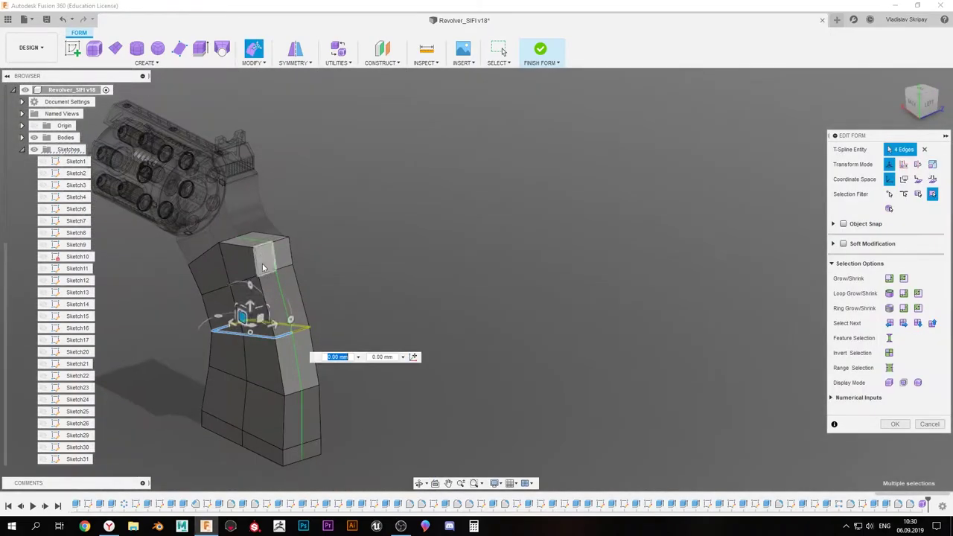
click(922, 101)
key(Escape)
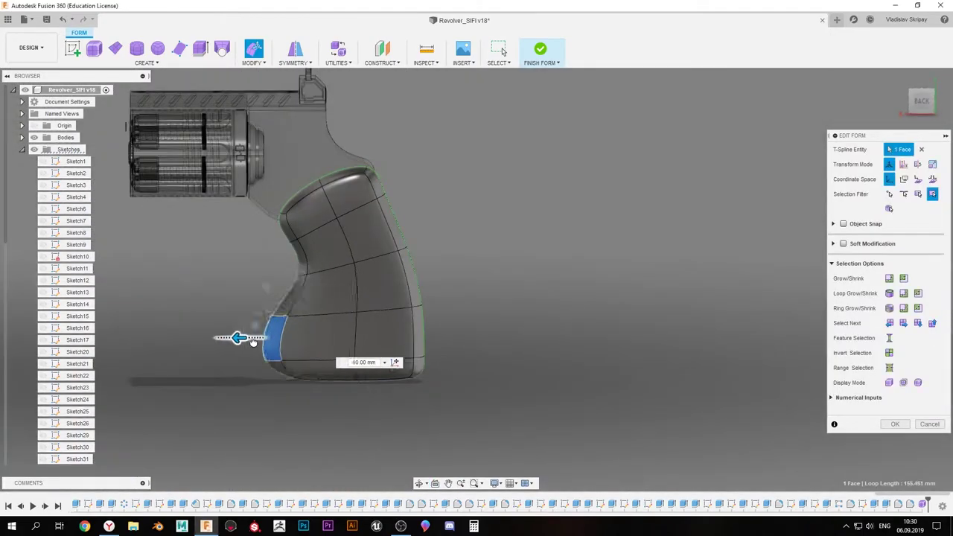
Insert an edge loop near the grip base
key(Escape)
double_click(346, 361)
shift+middle_drag(346, 361, 327, 365)
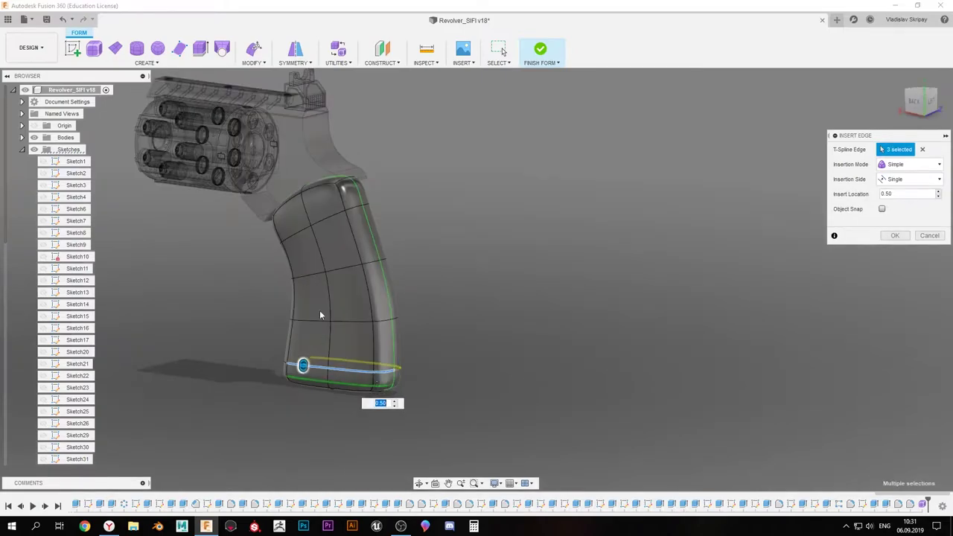
scroll(317, 376, up, 3)
click(893, 236)
Add another edge loop across the lower front of the grip
click(249, 319)
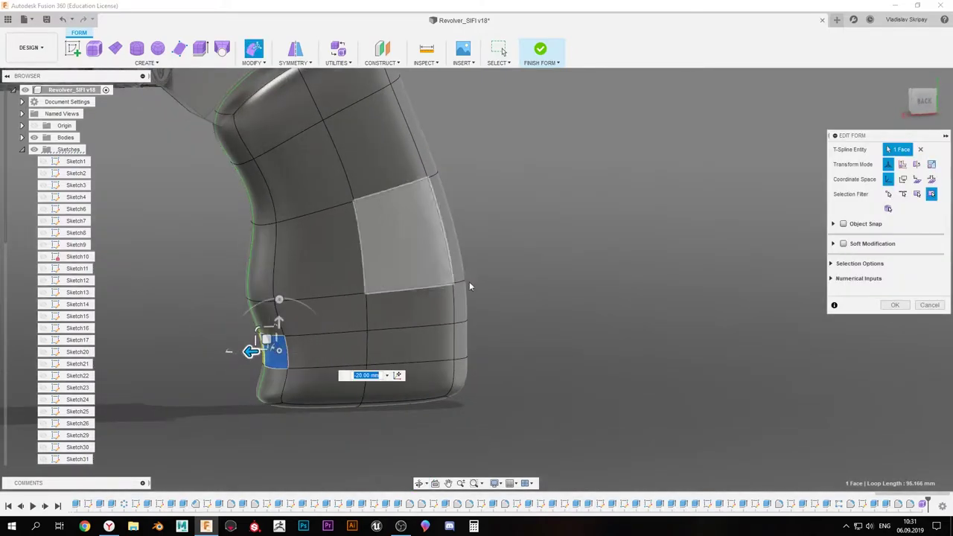
text(-20)
shift+middle_drag(470, 286, 447, 283)
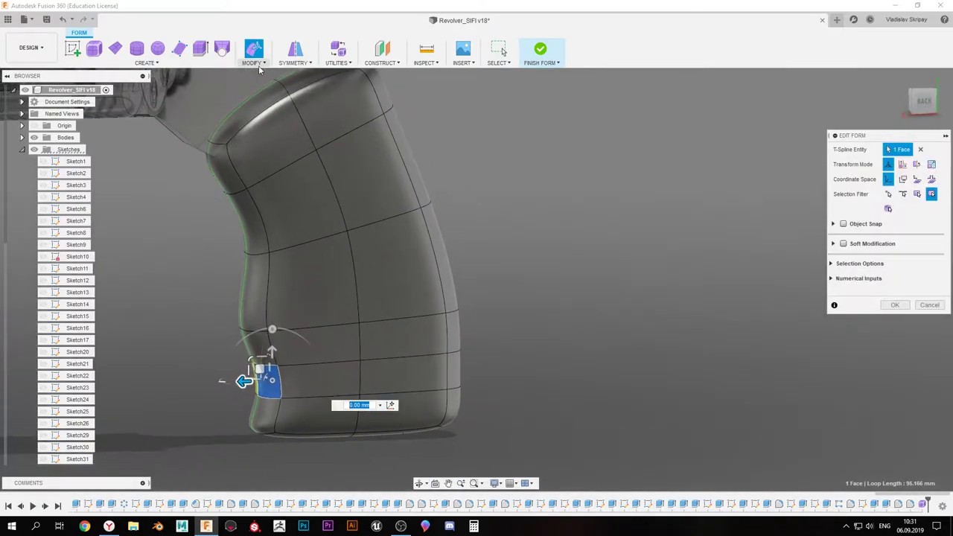
click(256, 62)
click(264, 85)
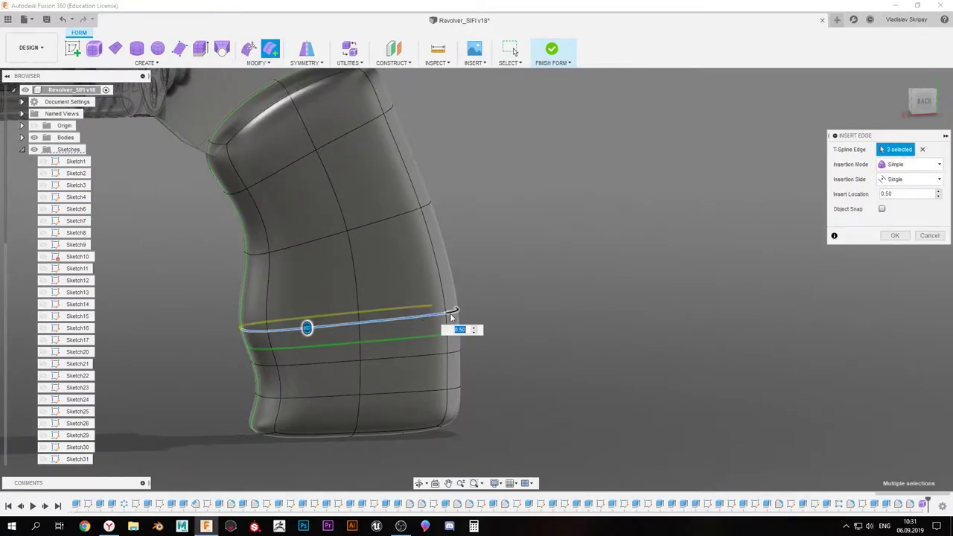
key(Return)
Push the grip's front and side edges in, slimming one by 10 mm, for finger grooves
click(311, 298)
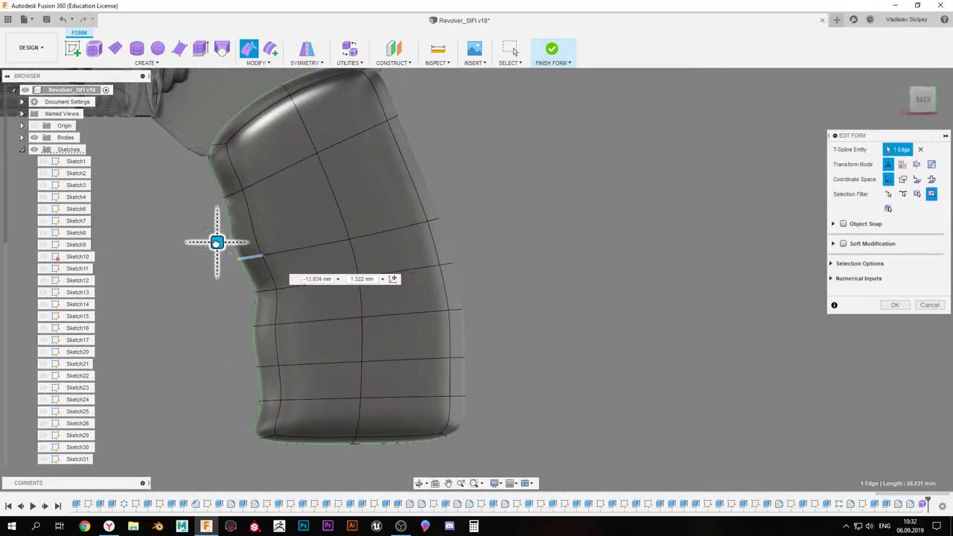
drag(213, 235, 209, 227)
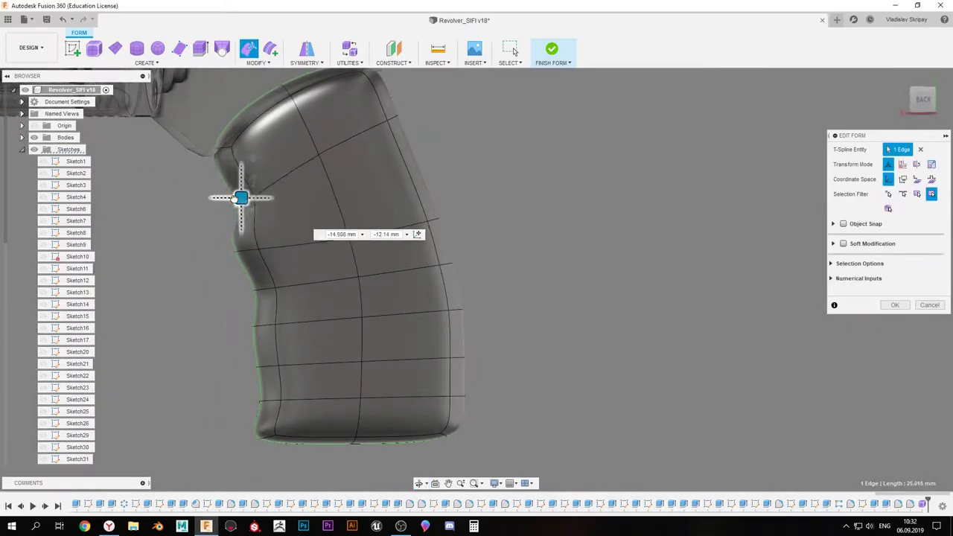
drag(241, 198, 240, 178)
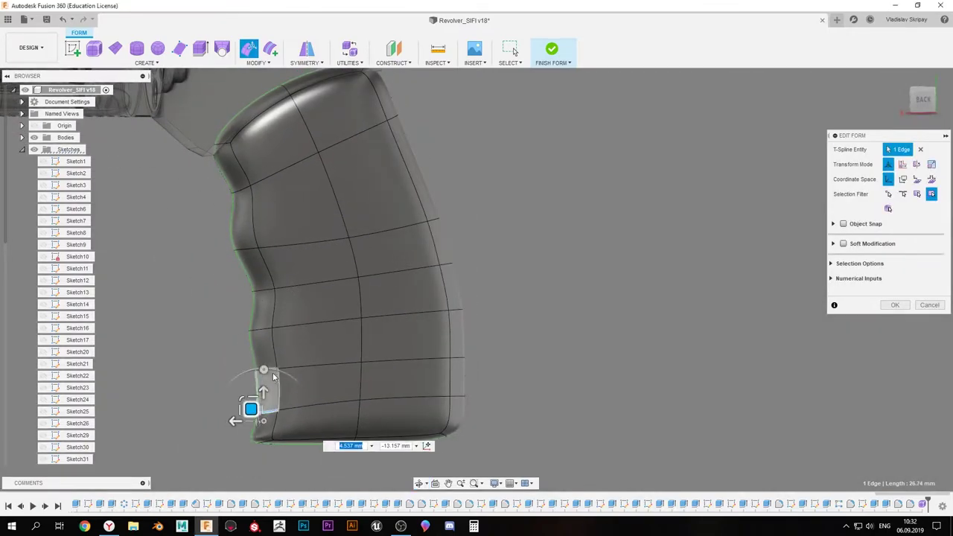
mouse_move(283, 367)
shift+middle_down()
mouse_move(260, 372)
mouse_move(213, 449)
shift+middle_up()
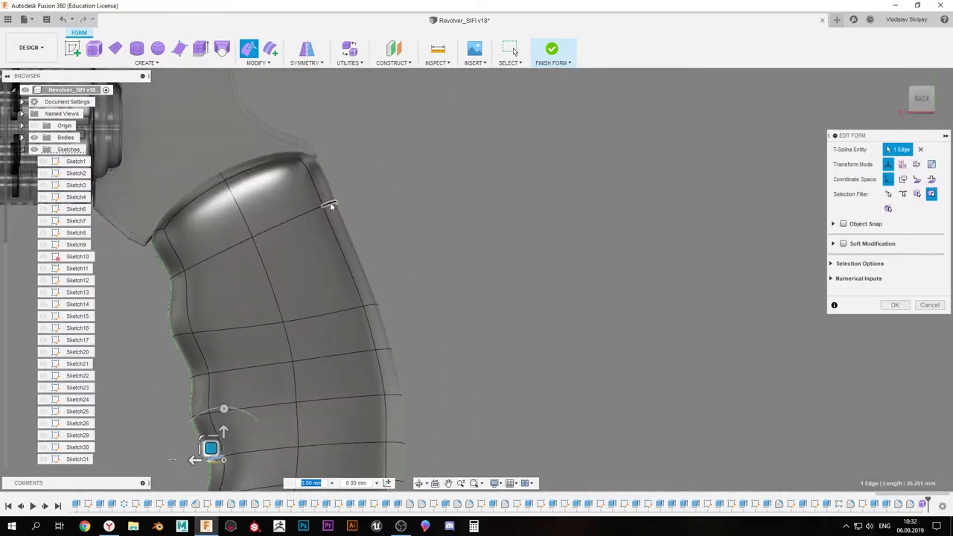
click(332, 195)
shift+middle_drag(332, 196, 264, 235)
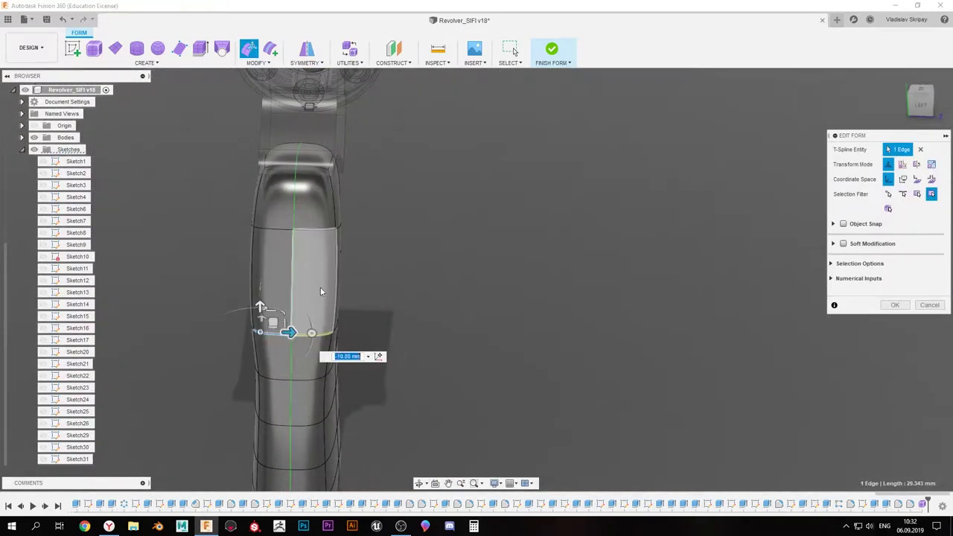
shift+middle_drag(320, 291, 296, 317)
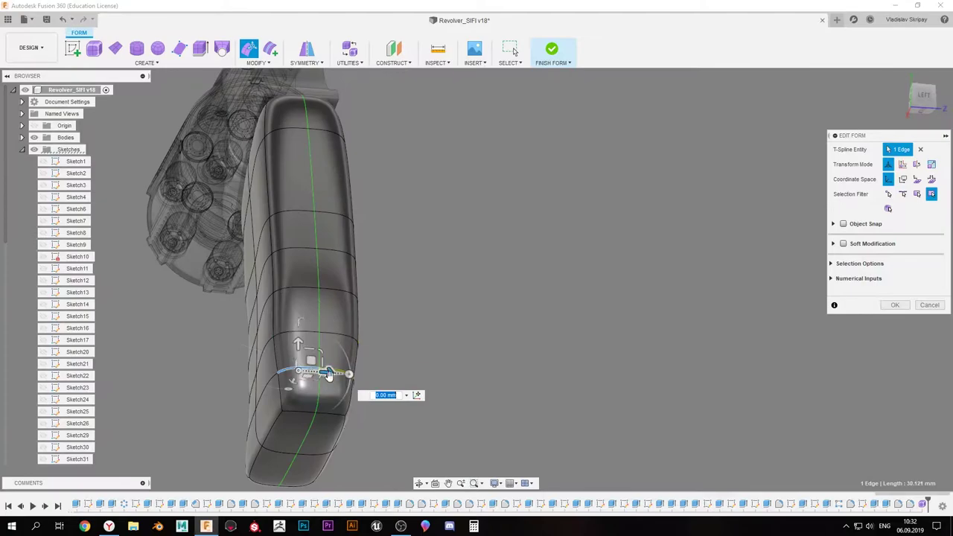
shift+middle_drag(322, 358, 316, 255)
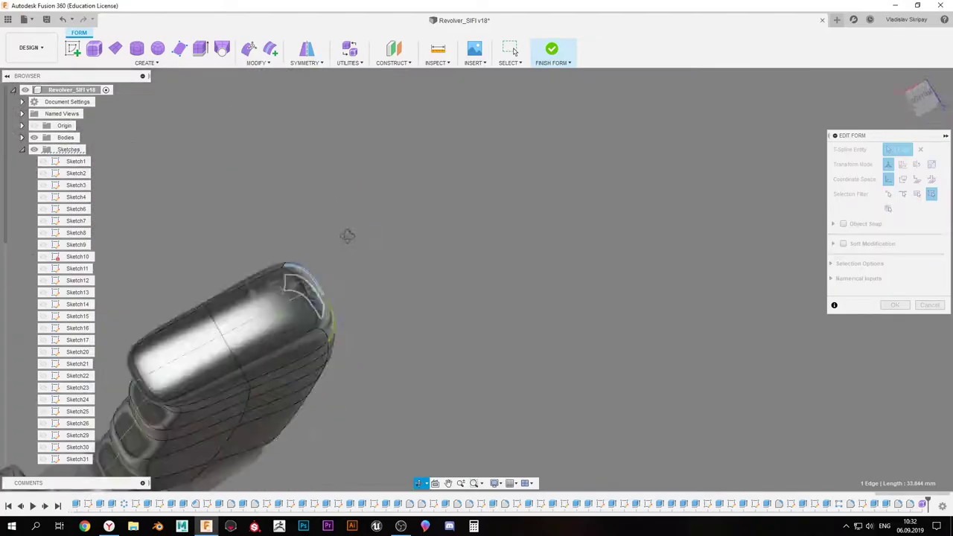
click(316, 255)
mouse_move(317, 256)
mouse_down()
mouse_move(346, 330)
mouse_move(366, 339)
mouse_up()
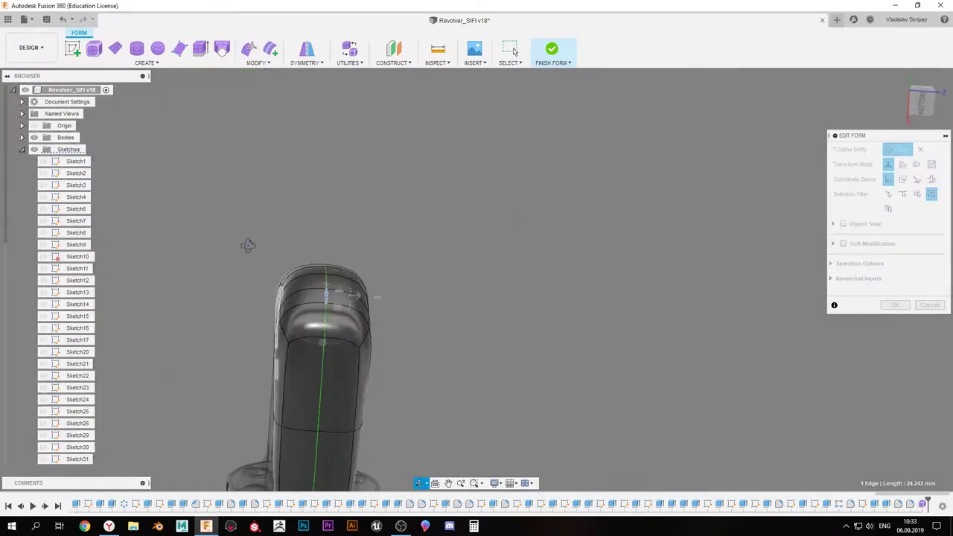
Begin inserting another edge loop across the back of the grip
shift+middle_drag(356, 370, 306, 237)
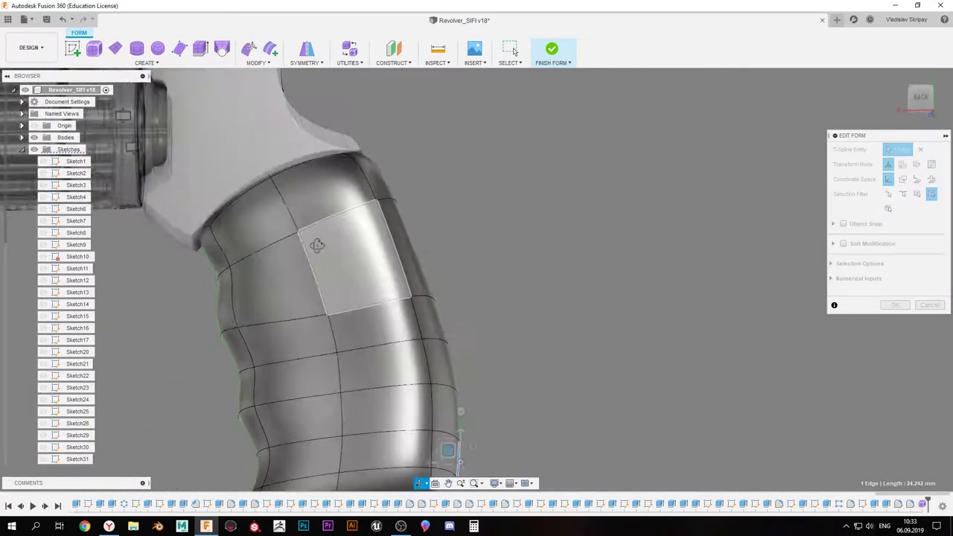
scroll(305, 237, down, 5)
mouse_move(402, 300)
shift+middle_down()
mouse_move(357, 224)
mouse_move(633, 357)
shift+middle_up()
click(257, 63)
click(303, 102)
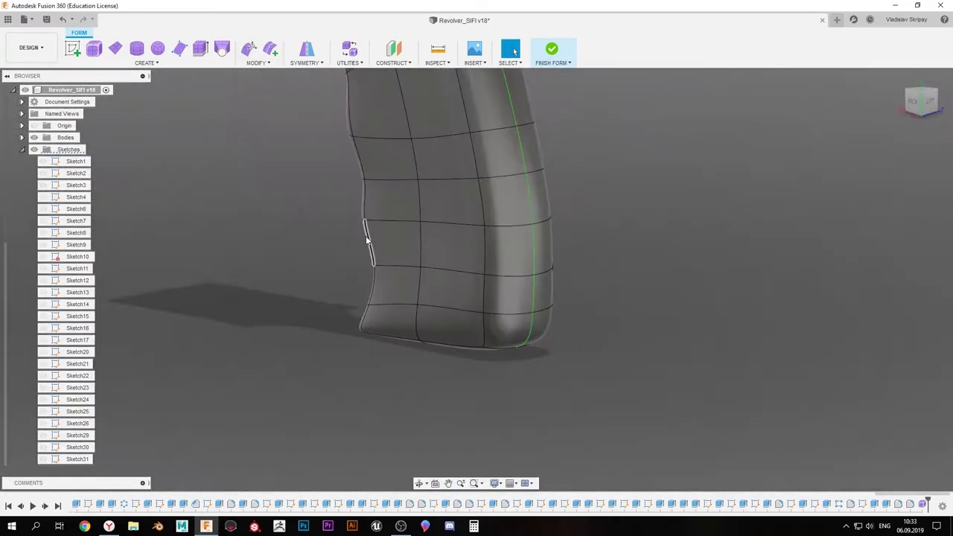
click(450, 308)
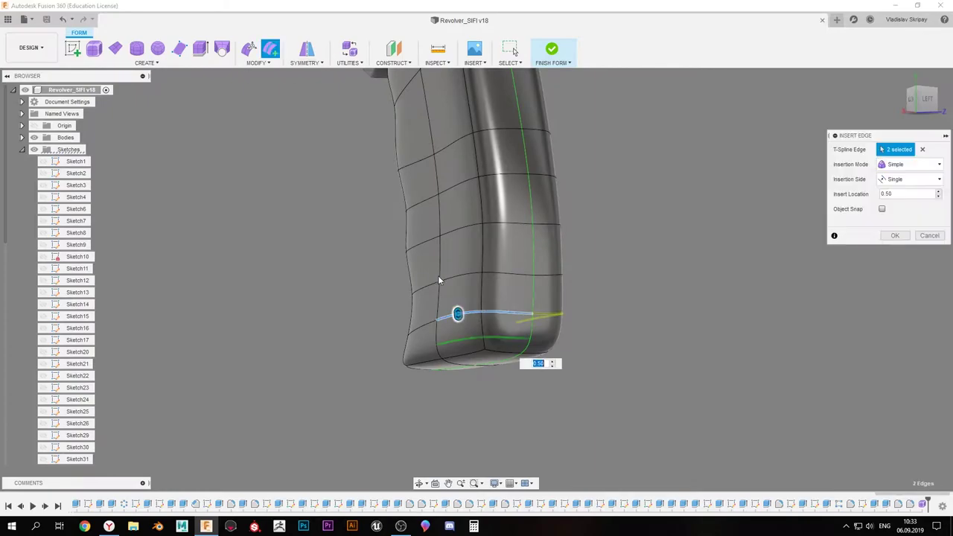
Confirm the new edge loop and select the grip's bottom edge loop
shift+middle_drag(439, 280, 491, 328)
click(897, 236)
mouse_move(557, 310)
shift+middle_down()
mouse_move(603, 297)
mouse_move(474, 320)
shift+middle_up()
double_click(603, 298)
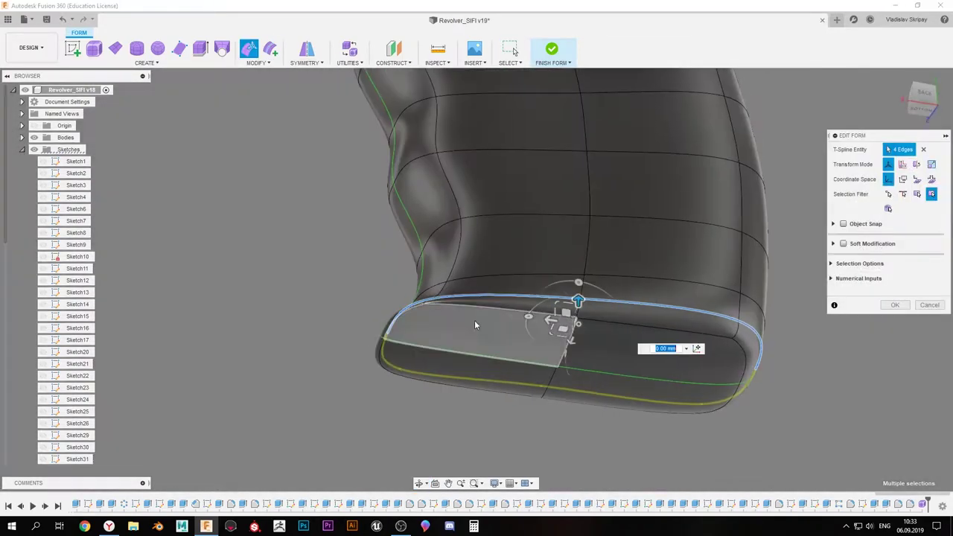
key(Escape)
Crease the grip's bottom edge sharp
click(256, 62)
click(258, 195)
click(428, 307)
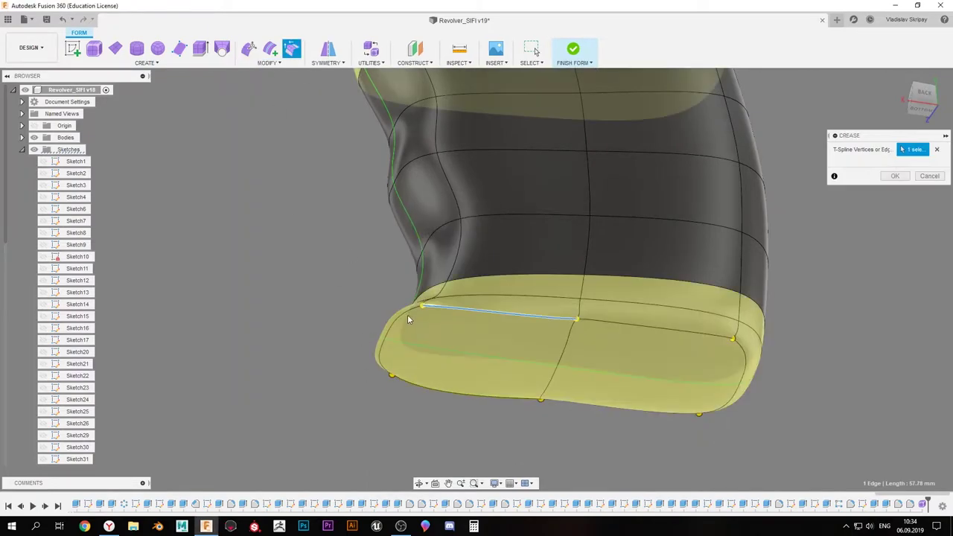
key(Return)
Select loops, edges and a vertex along the grip's lower sides
mouse_move(743, 357)
shift+middle_down()
mouse_move(361, 351)
mouse_move(551, 276)
mouse_move(571, 329)
mouse_move(472, 206)
mouse_move(587, 234)
mouse_move(264, 290)
mouse_move(313, 283)
mouse_move(369, 251)
mouse_move(510, 315)
shift+middle_up()
double_click(361, 350)
click(566, 314)
click(606, 249)
scroll(264, 291, down, 5)
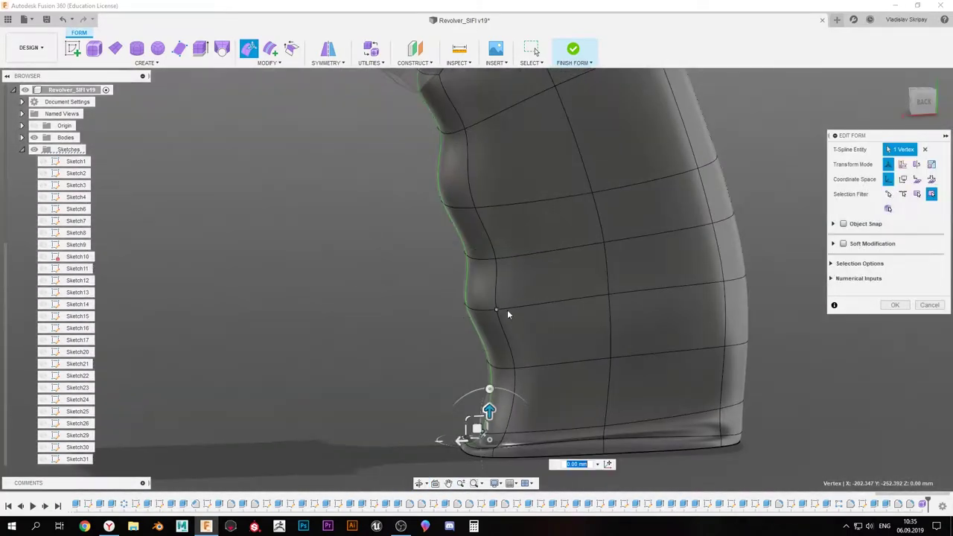
scroll(516, 383, down, 3)
mouse_move(517, 383)
shift+middle_down()
mouse_move(526, 313)
mouse_move(494, 131)
mouse_move(447, 216)
shift+middle_up()
click(436, 216)
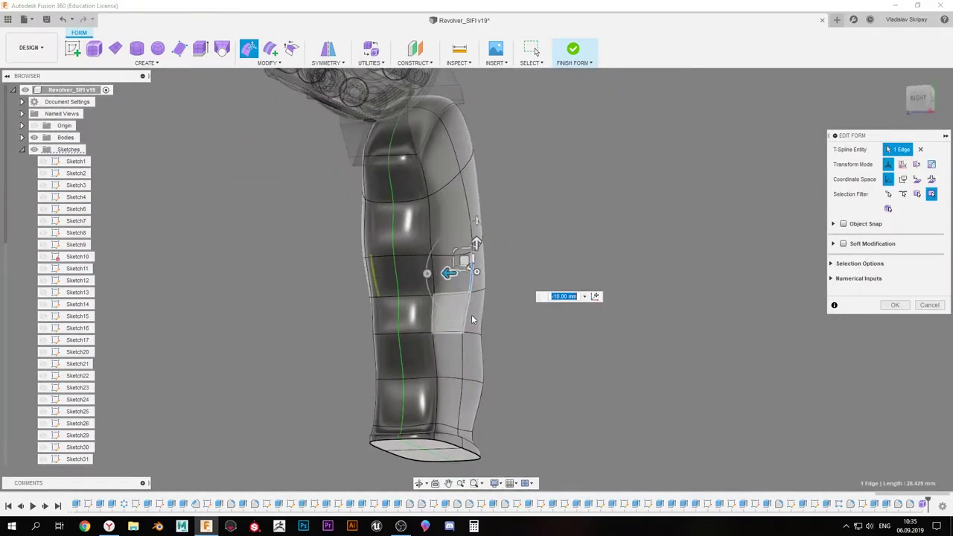
click(469, 356)
Add a longer lower edge to the crease, finish it, and select a grip face
shift+middle_drag(469, 356, 500, 438)
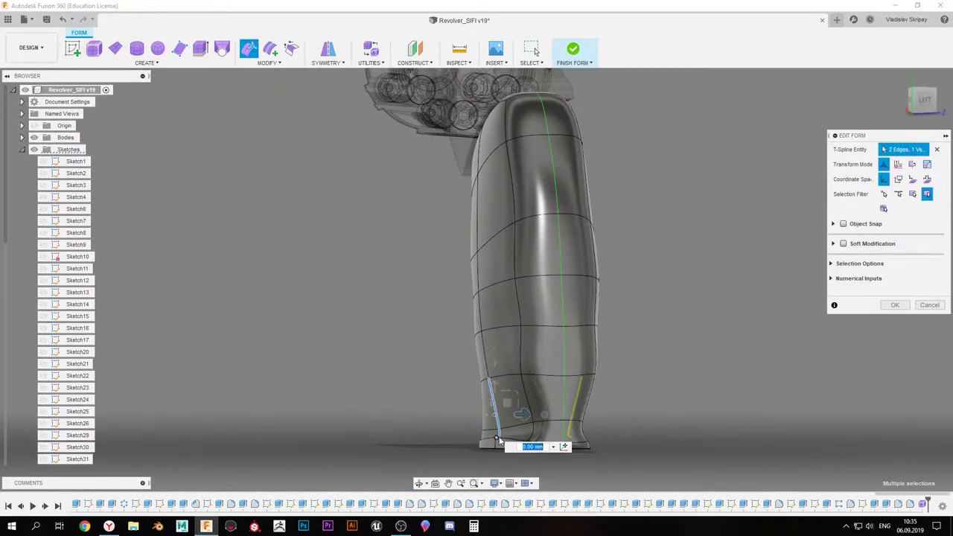
scroll(500, 439, up, 3)
shift+click(500, 383)
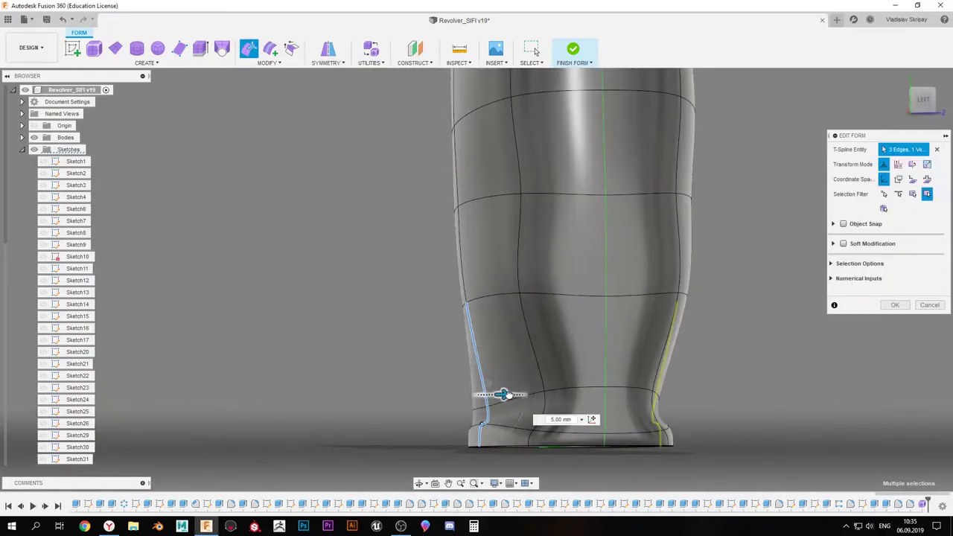
mouse_move(503, 394)
shift+middle_down()
mouse_move(440, 279)
mouse_move(393, 383)
shift+middle_up()
scroll(393, 383, up, 3)
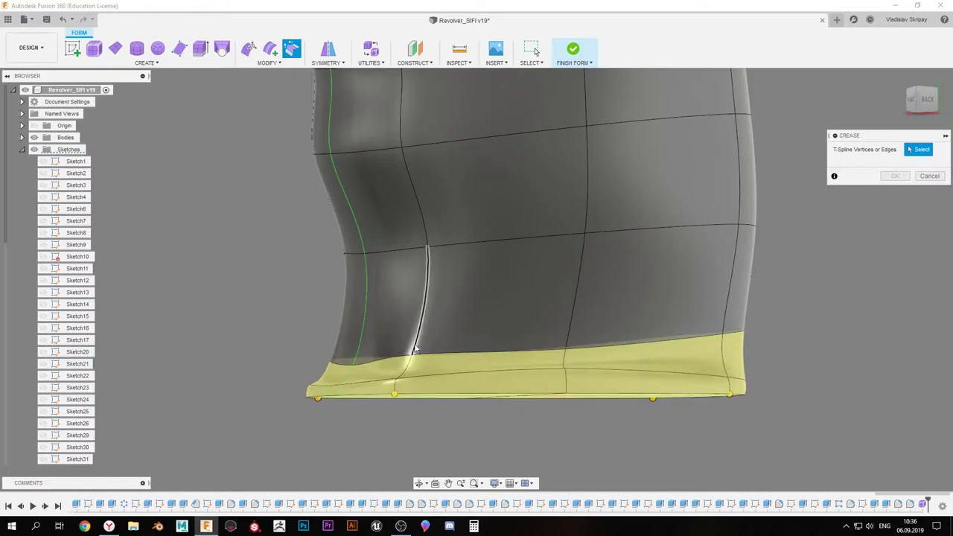
mouse_move(415, 350)
shift+middle_down()
mouse_move(357, 261)
mouse_move(496, 302)
mouse_move(506, 213)
shift+middle_up()
scroll(357, 261, down, 5)
key(Return)
click(395, 212)
Enter Edit Form on the grip in box display and select its bottom corner vertices
right_click(409, 212)
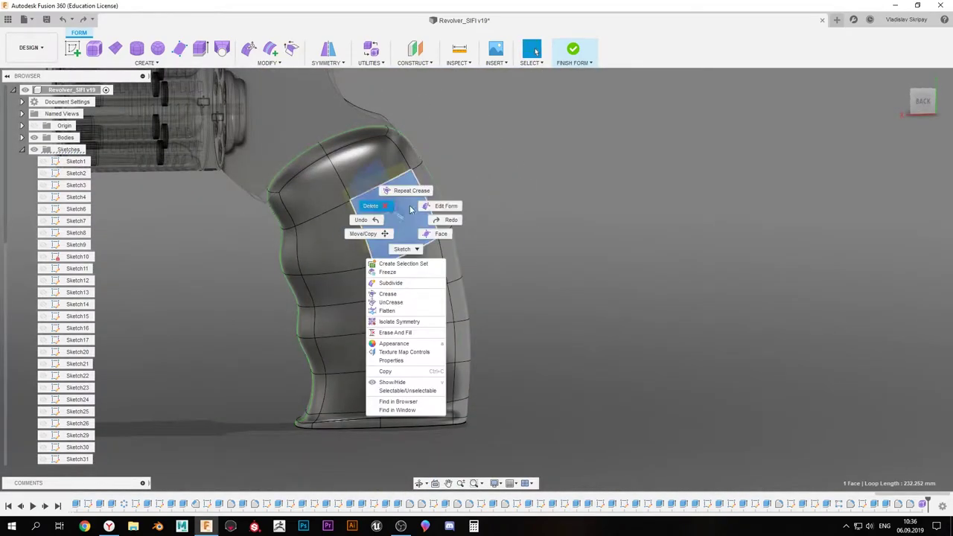
click(445, 206)
key(ctrl+1)
shift+middle_drag(362, 240, 437, 245)
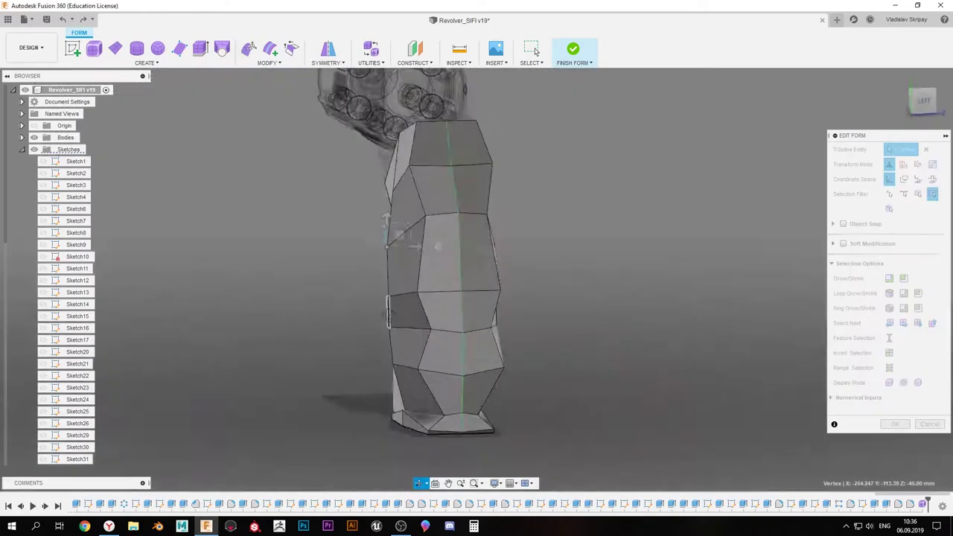
scroll(424, 372, up, 5)
click(402, 277)
scroll(408, 290, up, 5)
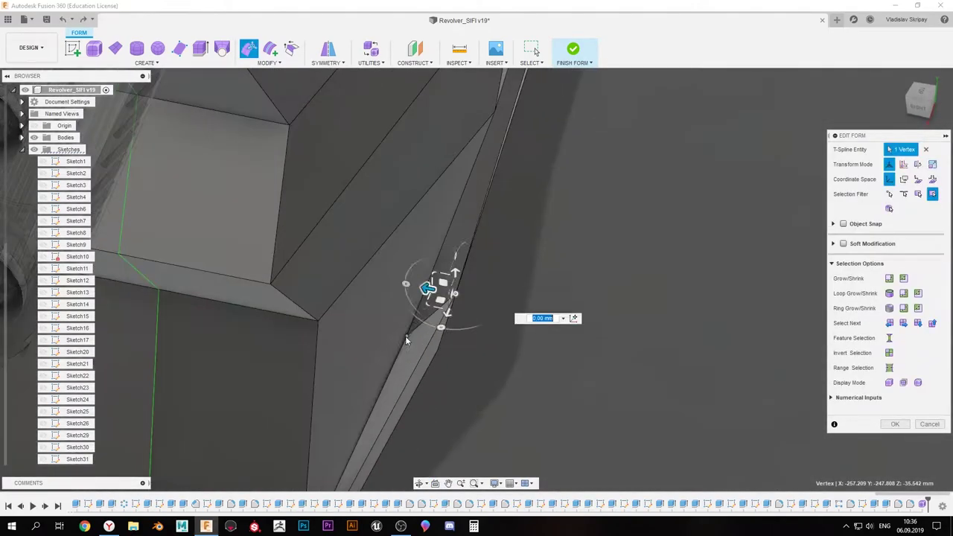
scroll(406, 340, down, 5)
shift+middle_drag(406, 340, 705, 254)
click(667, 283)
Select the strip of twelve side faces and extrude them outward
shift+middle_drag(641, 225, 670, 245)
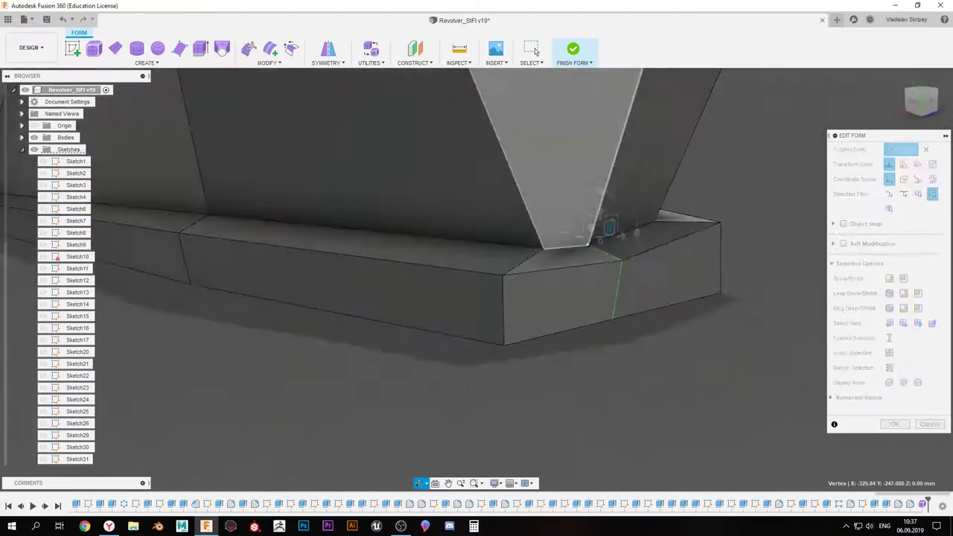
scroll(588, 216, down, 5)
shift+middle_drag(521, 268, 476, 246)
click(483, 193)
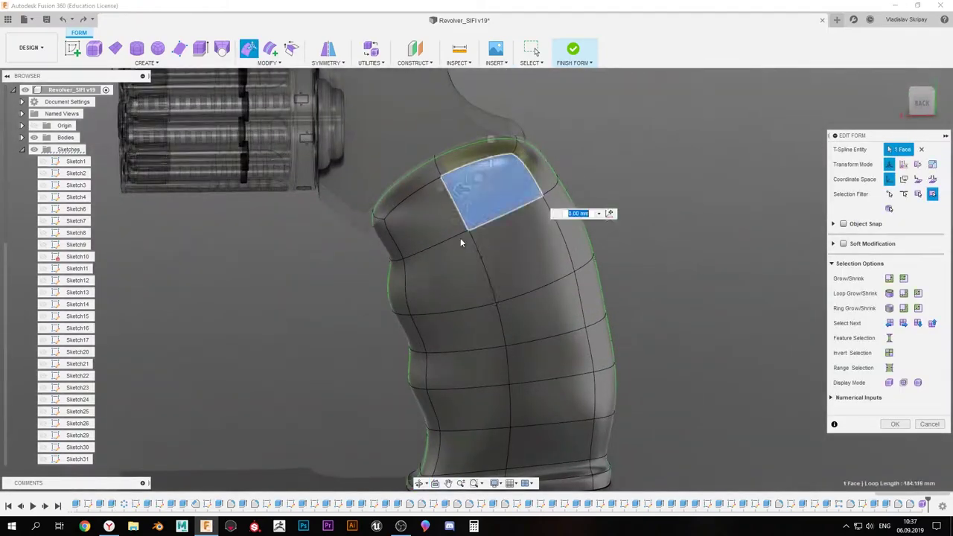
shift+double_click(501, 332)
shift+middle_drag(500, 332, 462, 312)
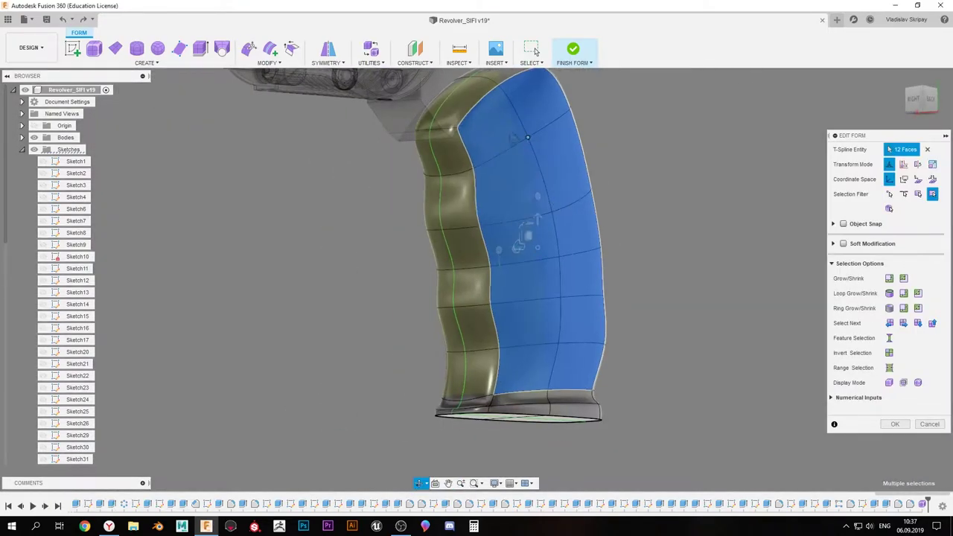
click(199, 49)
scroll(504, 186, down, 5)
scroll(504, 186, up, 5)
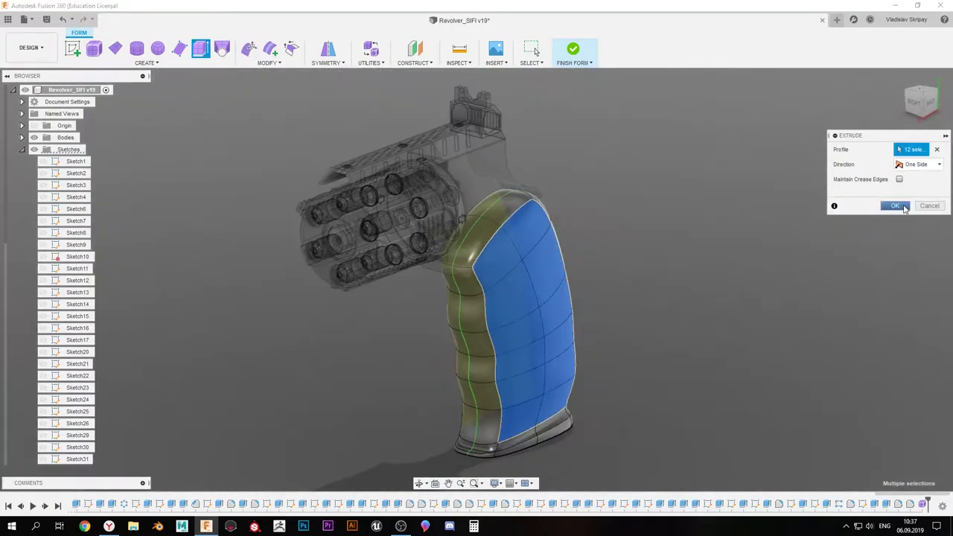
click(895, 206)
Reposition a vertex at the grip's top by the frame, then return to smooth display
mouse_move(521, 246)
shift+middle_down()
mouse_move(548, 236)
mouse_move(560, 186)
shift+middle_up()
click(560, 184)
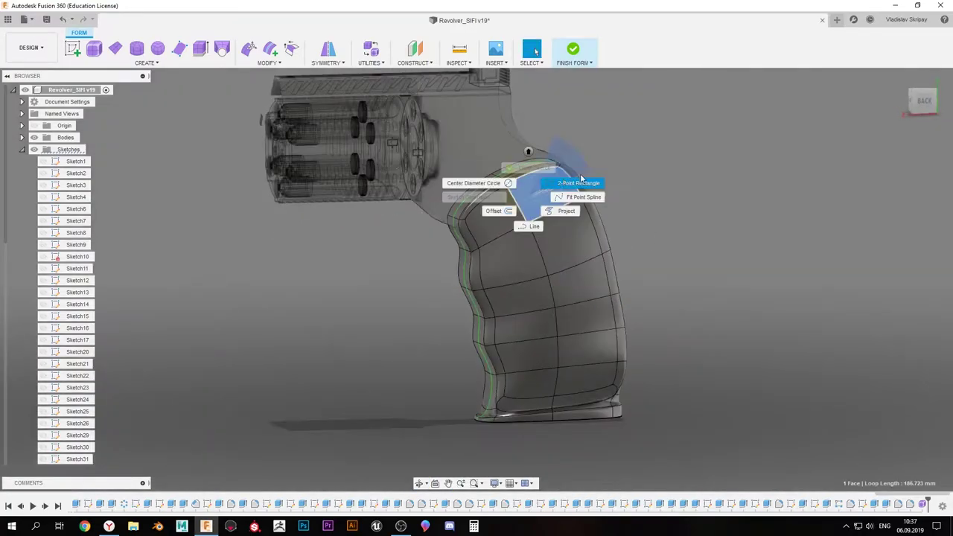
click(529, 192)
key(alt+1)
scroll(476, 246, up, 3)
mouse_move(477, 246)
shift+middle_down()
mouse_move(414, 224)
mouse_move(422, 209)
shift+middle_up()
shift+middle_drag(625, 242, 545, 159)
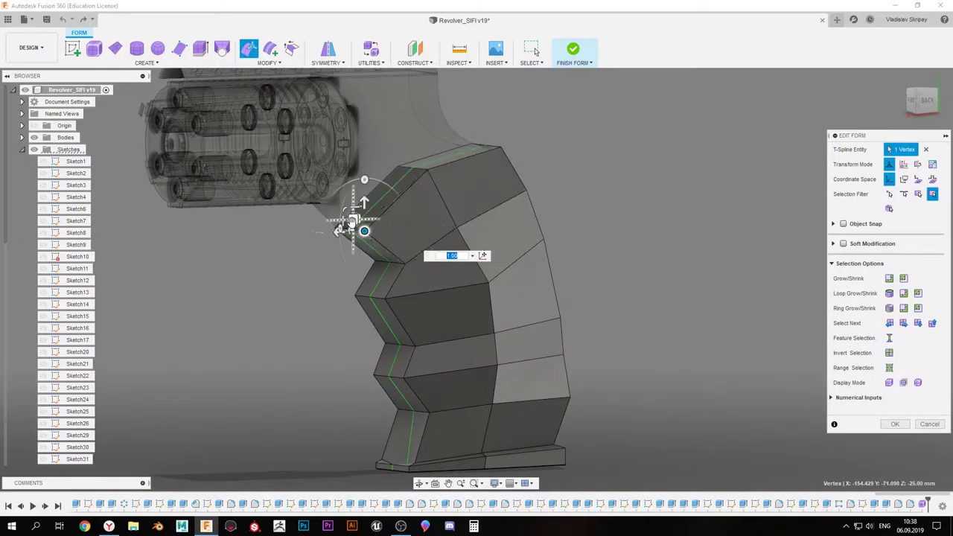
key(alt+3)
key(Escape)
scroll(529, 263, down, 3)
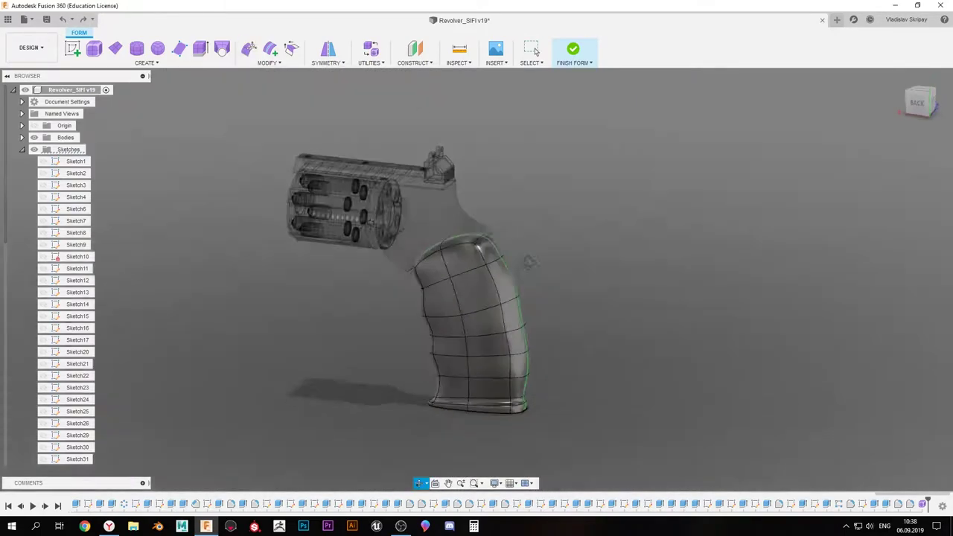
shift+middle_drag(530, 262, 375, 279)
scroll(375, 279, up, 5)
click(268, 62)
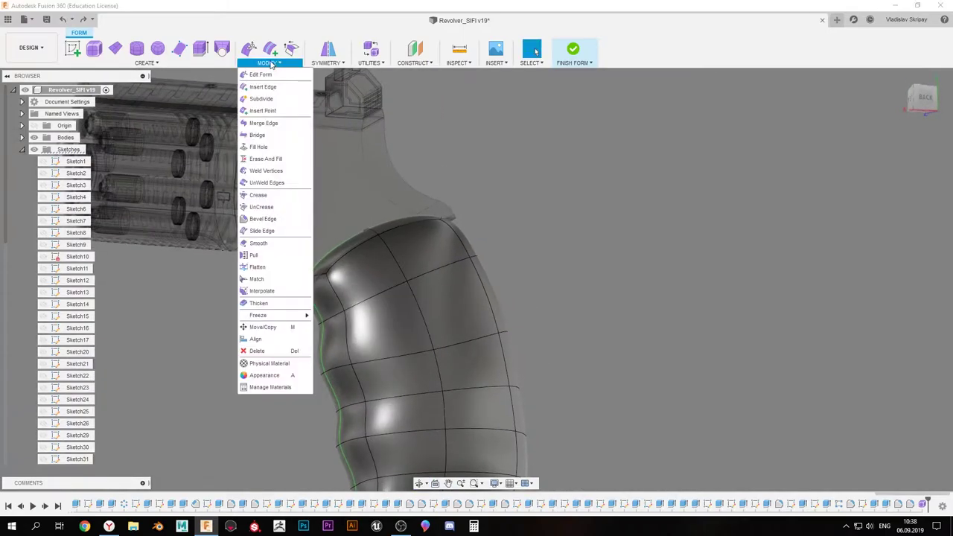
Insert a new edge across the upper grip with Insert Point
click(289, 111)
click(417, 301)
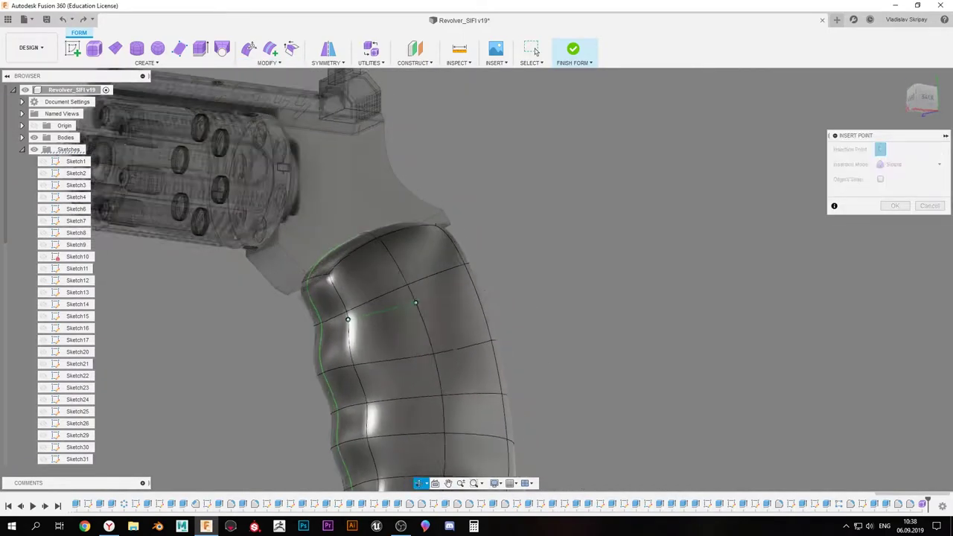
mouse_move(417, 302)
shift+middle_down()
mouse_move(446, 345)
mouse_move(476, 346)
shift+middle_up()
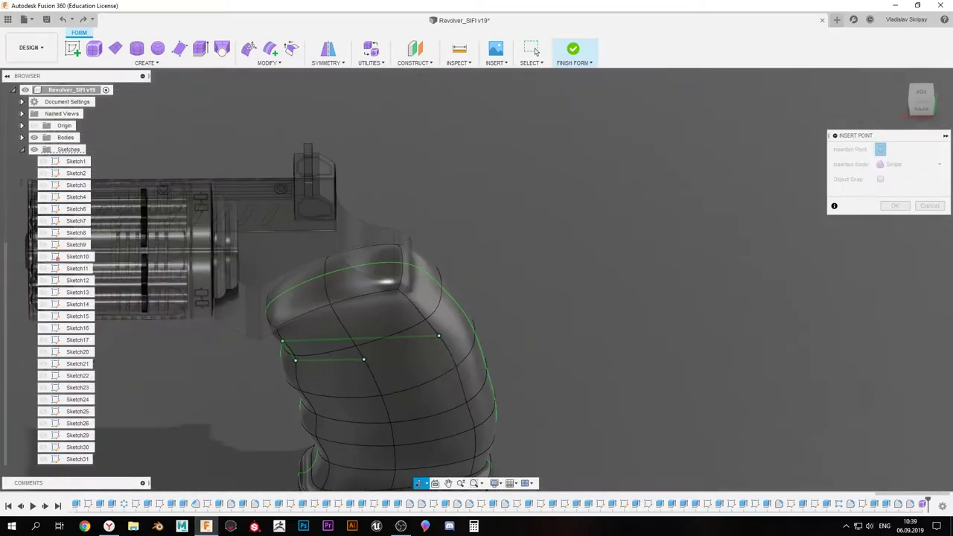
shift+middle_drag(324, 380, 270, 346)
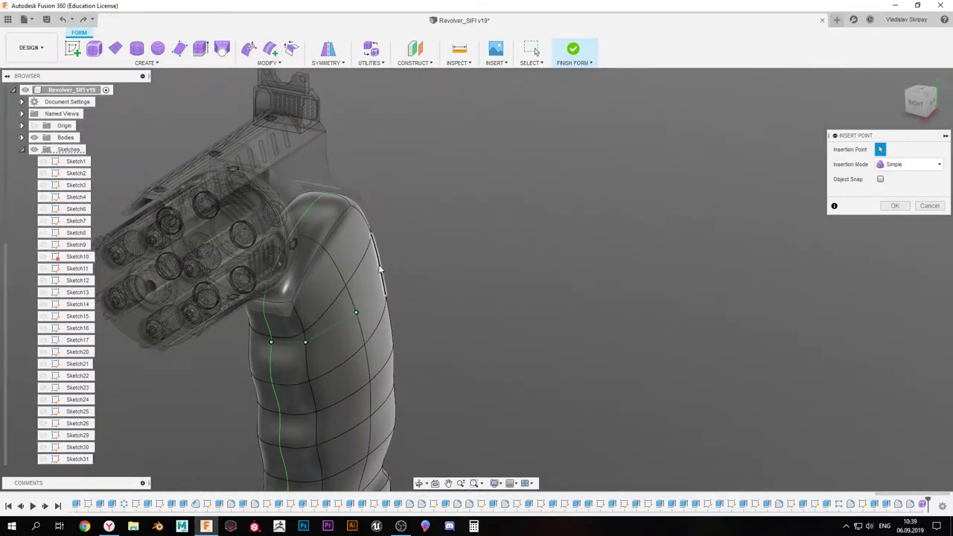
shift+middle_drag(380, 269, 385, 273)
shift+middle_drag(460, 301, 387, 186)
Pull the new vertex near the grip's top outward to form a curved ridge
click(268, 63)
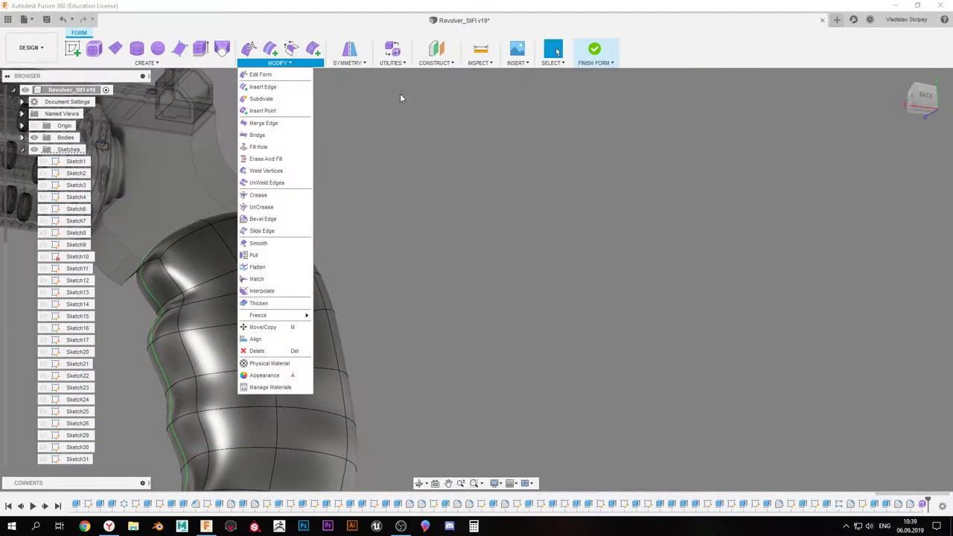
click(261, 75)
mouse_move(308, 315)
shift+middle_down()
mouse_move(273, 315)
mouse_move(305, 297)
shift+middle_up()
click(296, 287)
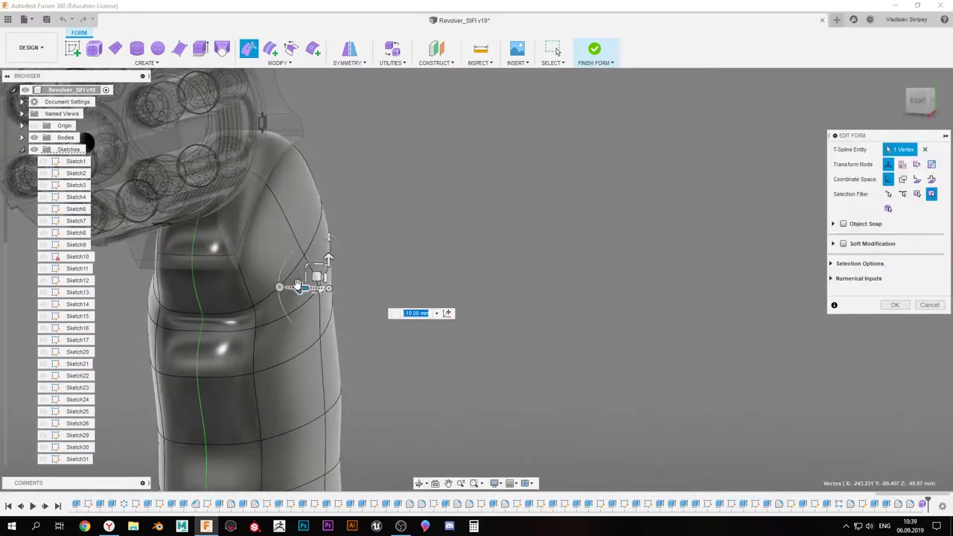
mouse_move(283, 225)
shift+middle_down()
mouse_move(246, 290)
mouse_move(294, 267)
mouse_move(304, 249)
shift+middle_up()
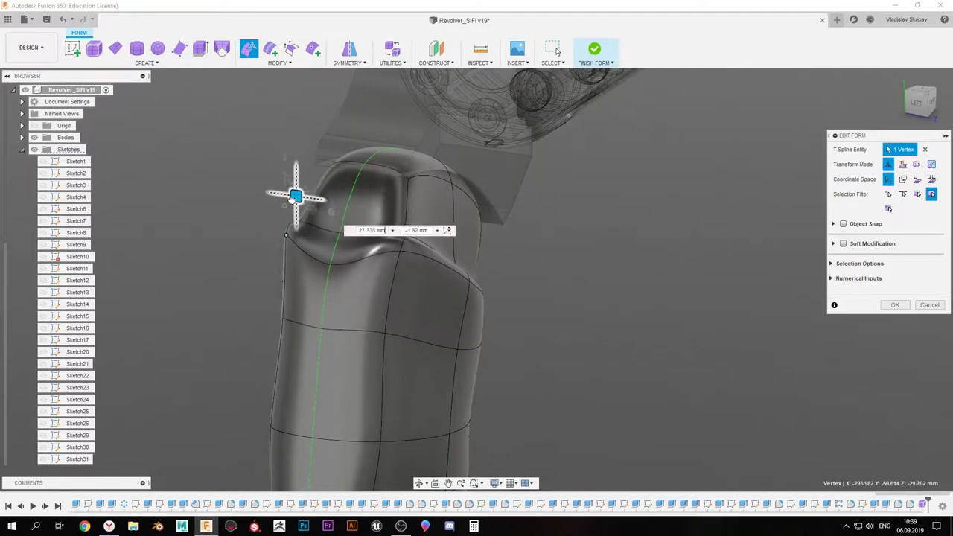
mouse_move(296, 196)
shift+middle_down()
mouse_move(353, 232)
mouse_move(305, 288)
mouse_move(330, 246)
mouse_move(240, 313)
shift+middle_up()
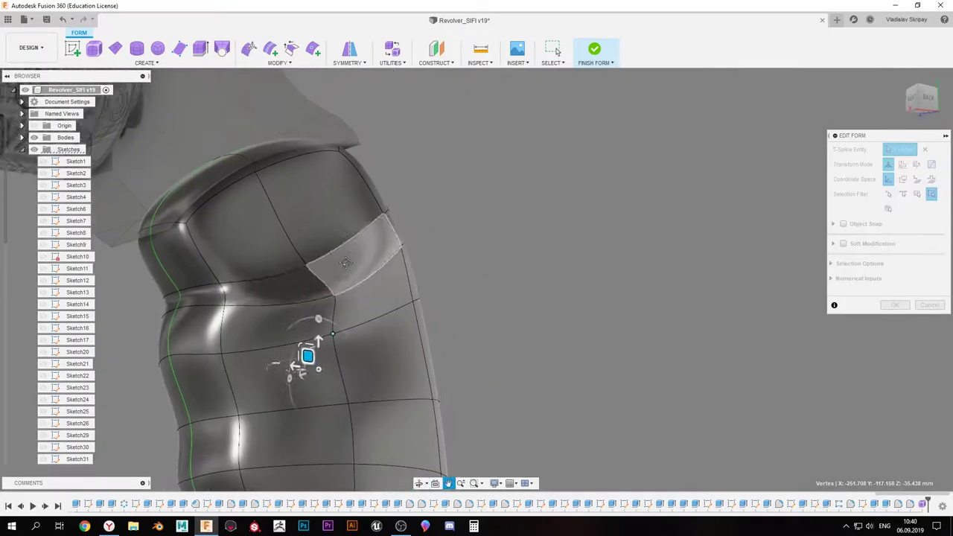
mouse_move(340, 328)
shift+middle_down()
mouse_move(362, 305)
mouse_move(403, 313)
shift+middle_up()
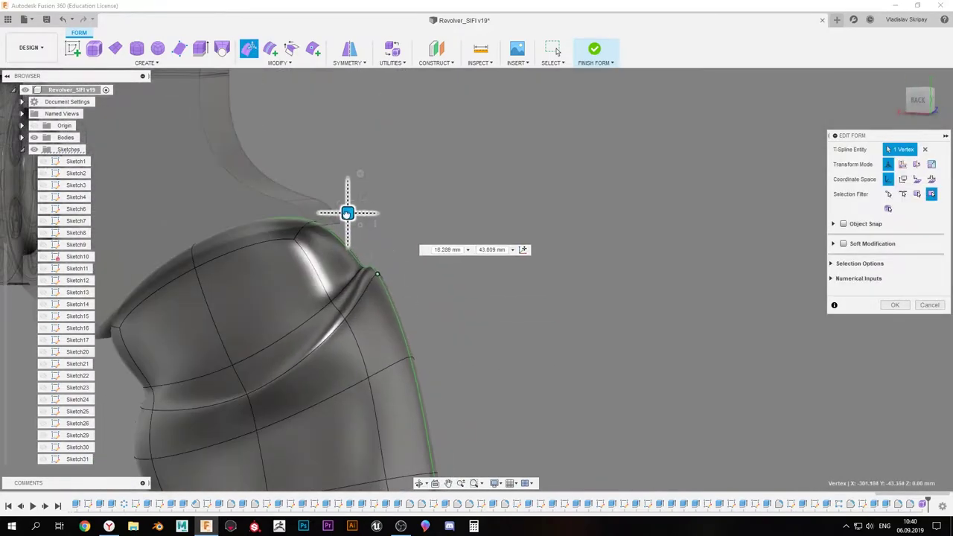
key(Escape)
Begin another point insertion on the grip top, then cancel it
mouse_move(347, 213)
shift+middle_down()
mouse_move(430, 344)
mouse_move(330, 315)
mouse_move(510, 319)
mouse_move(617, 187)
mouse_move(574, 235)
mouse_move(540, 362)
mouse_move(452, 323)
mouse_move(457, 251)
mouse_move(292, 345)
mouse_move(335, 313)
mouse_move(415, 308)
mouse_move(387, 298)
mouse_move(469, 301)
mouse_move(374, 373)
mouse_move(345, 255)
mouse_move(223, 149)
shift+middle_up()
key(i)
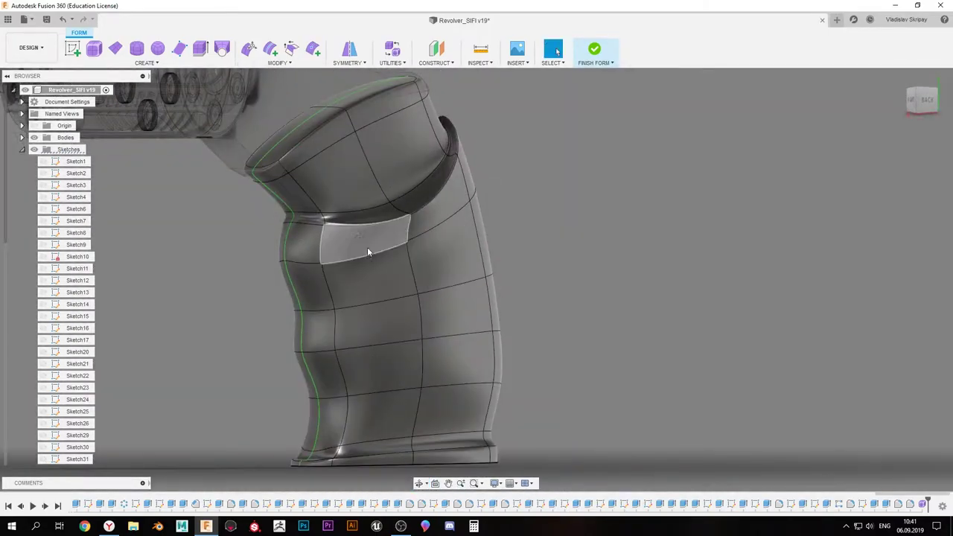
mouse_move(367, 252)
shift+middle_down()
mouse_move(442, 267)
mouse_move(305, 316)
mouse_move(162, 60)
shift+middle_up()
mouse_move(514, 192)
shift+middle_down()
mouse_move(449, 241)
mouse_move(258, 276)
shift+middle_up()
key(Escape)
mouse_move(261, 75)
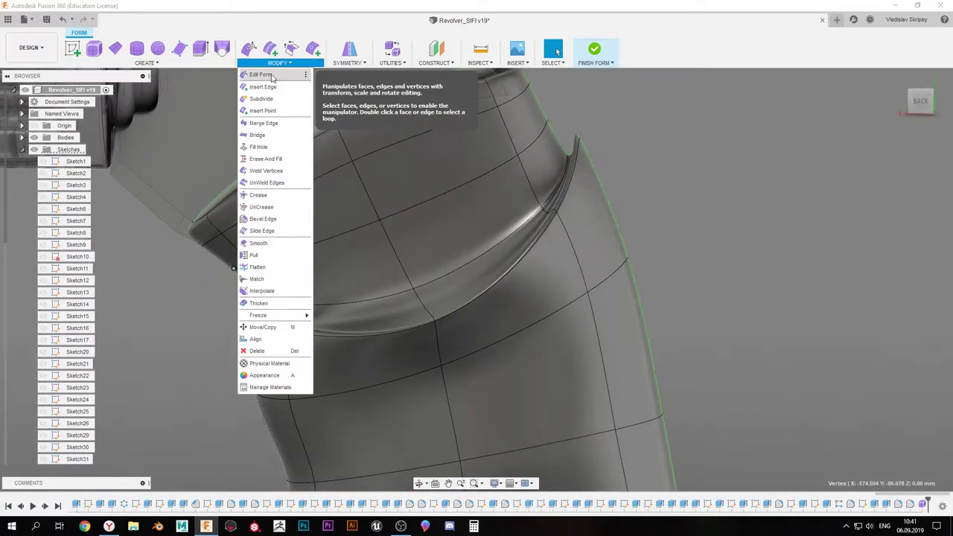
Assign the E key as the shortcut for Edit Form
click(354, 95)
key(e)
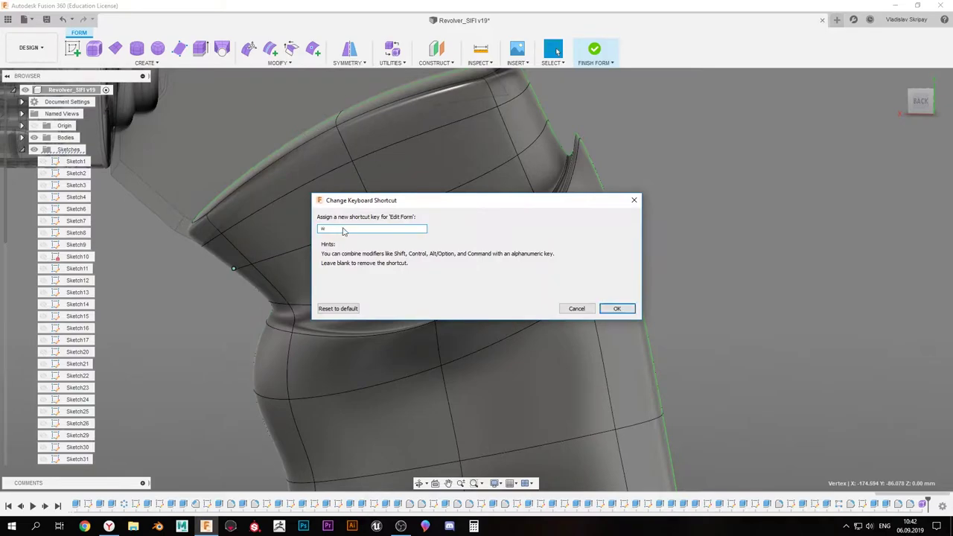
key(Return)
Move vertices at the grip's upper joint, checking from the side, below and behind
click(250, 267)
key(e)
shift+middle_drag(283, 270, 320, 248)
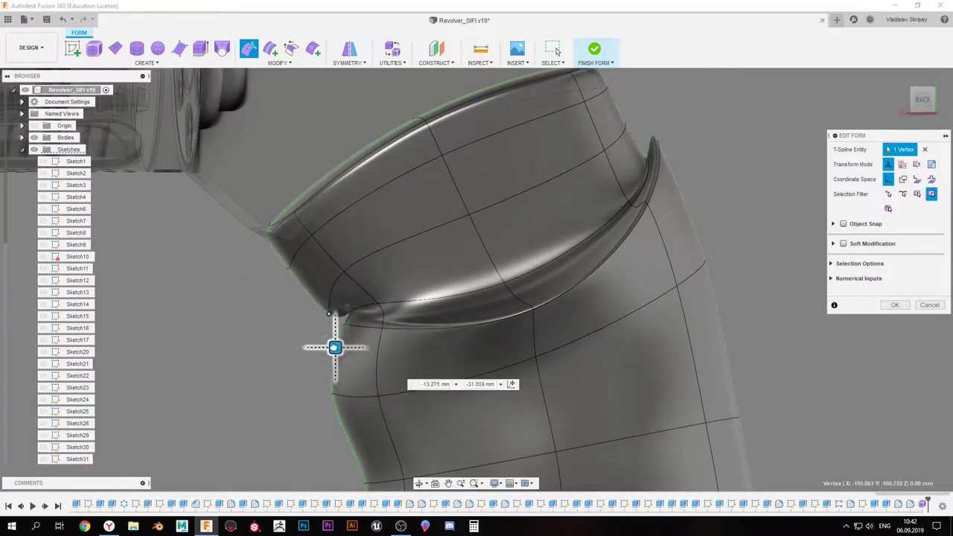
shift+middle_drag(334, 396, 301, 360)
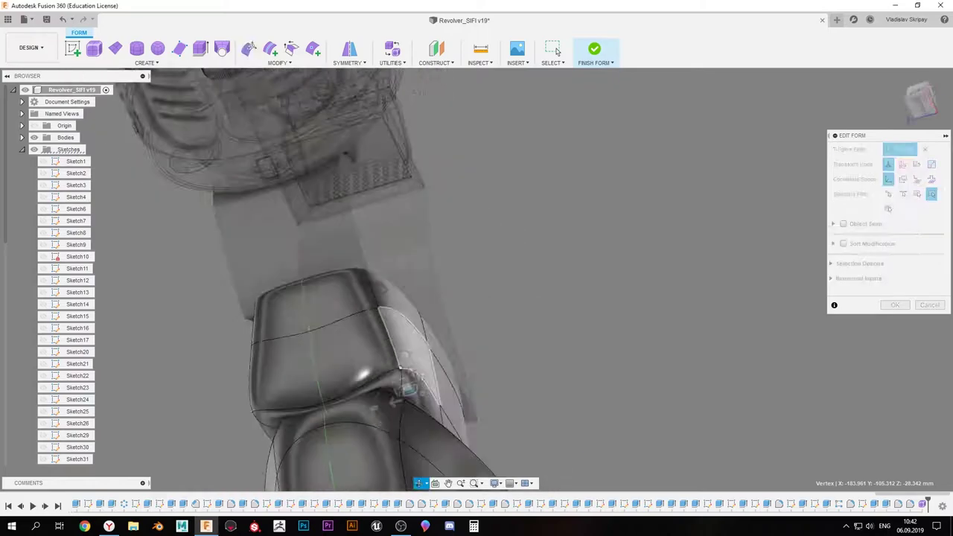
mouse_move(378, 330)
shift+middle_down()
mouse_move(224, 436)
mouse_move(377, 313)
shift+middle_up()
click(377, 312)
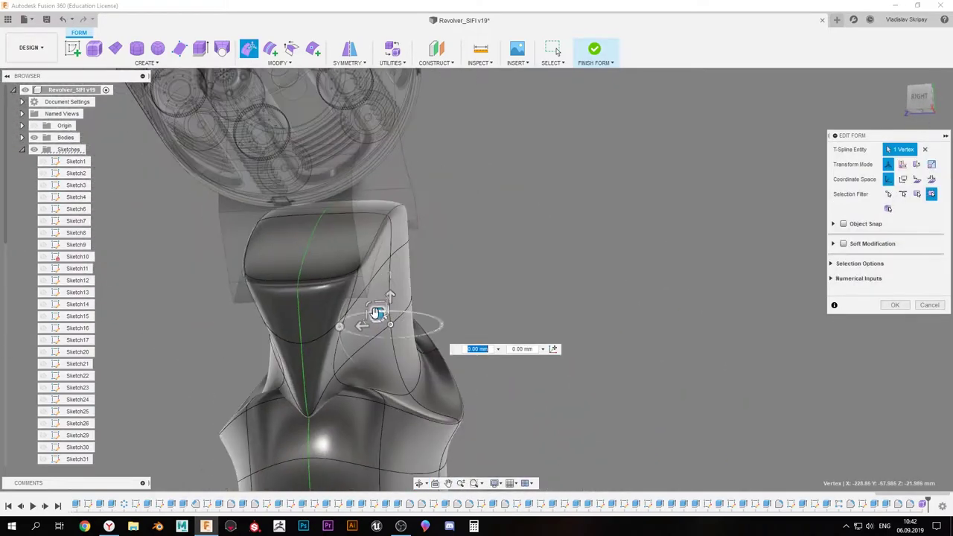
mouse_move(290, 364)
shift+middle_down()
mouse_move(276, 366)
mouse_move(368, 362)
mouse_move(372, 278)
shift+middle_up()
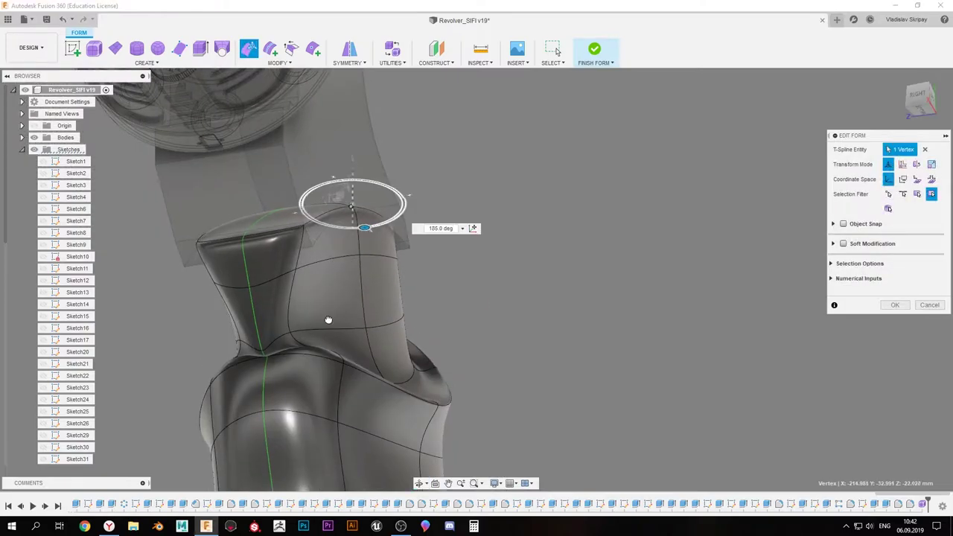
mouse_move(357, 227)
shift+middle_down()
mouse_move(351, 206)
mouse_move(243, 368)
shift+middle_up()
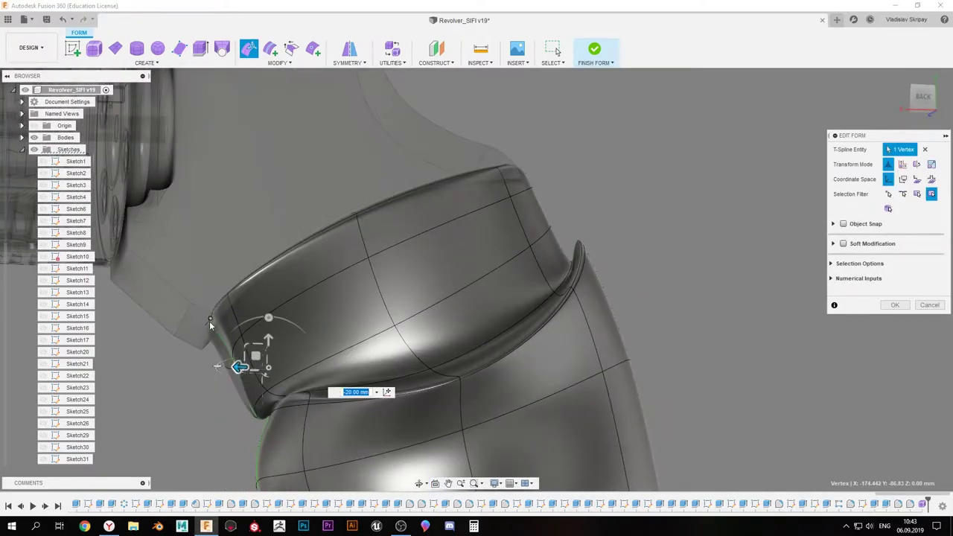
shift+middle_drag(211, 325, 235, 322)
mouse_move(273, 295)
shift+middle_down()
mouse_move(399, 236)
mouse_move(410, 261)
mouse_move(314, 296)
mouse_move(234, 298)
mouse_move(255, 297)
mouse_move(251, 304)
mouse_move(381, 268)
mouse_move(287, 88)
shift+middle_up()
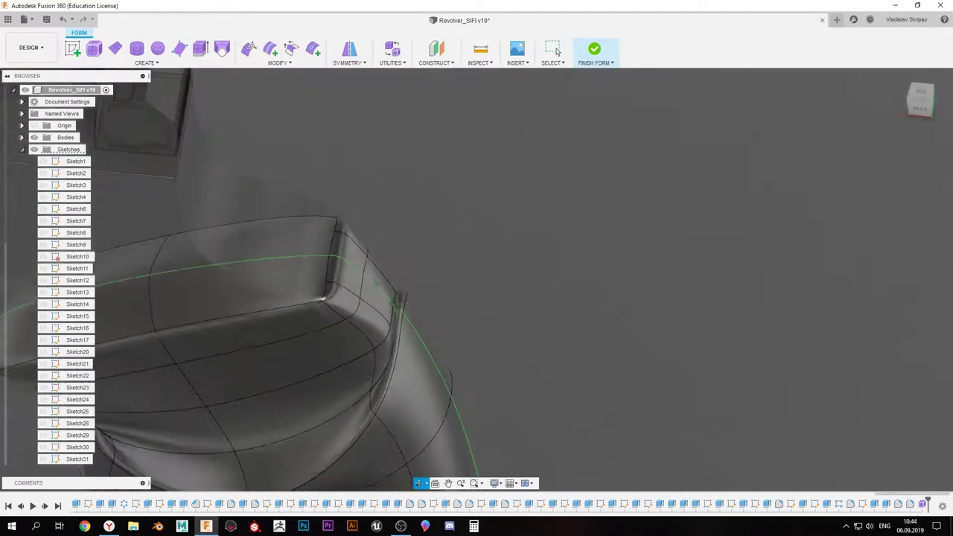
shift+middle_drag(323, 263, 262, 187)
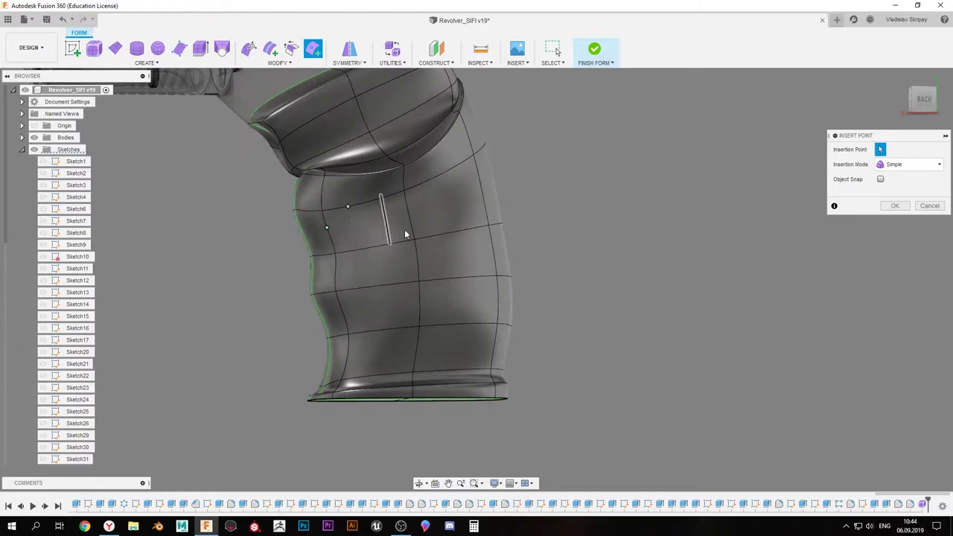
Place two points on the grip's side edges to add a new splitting edge
click(403, 192)
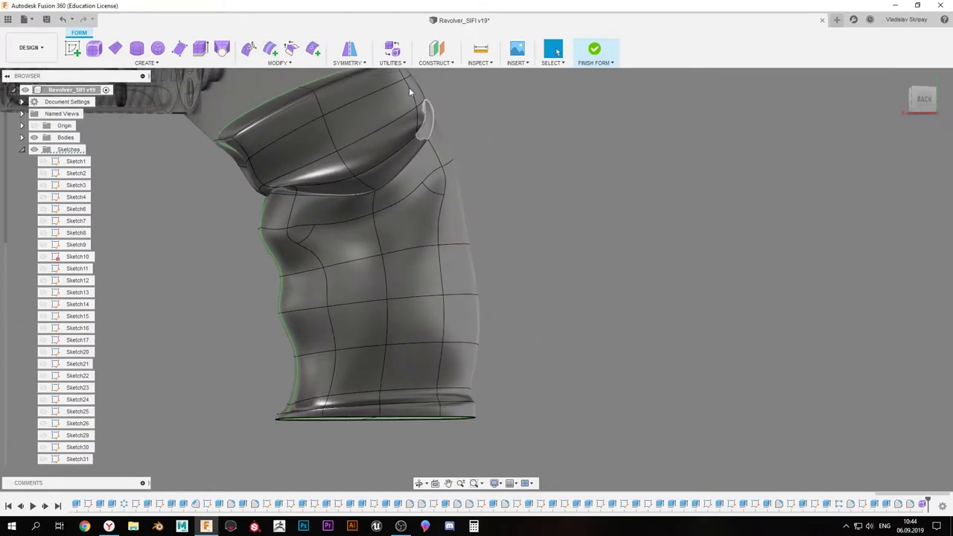
click(429, 383)
click(365, 390)
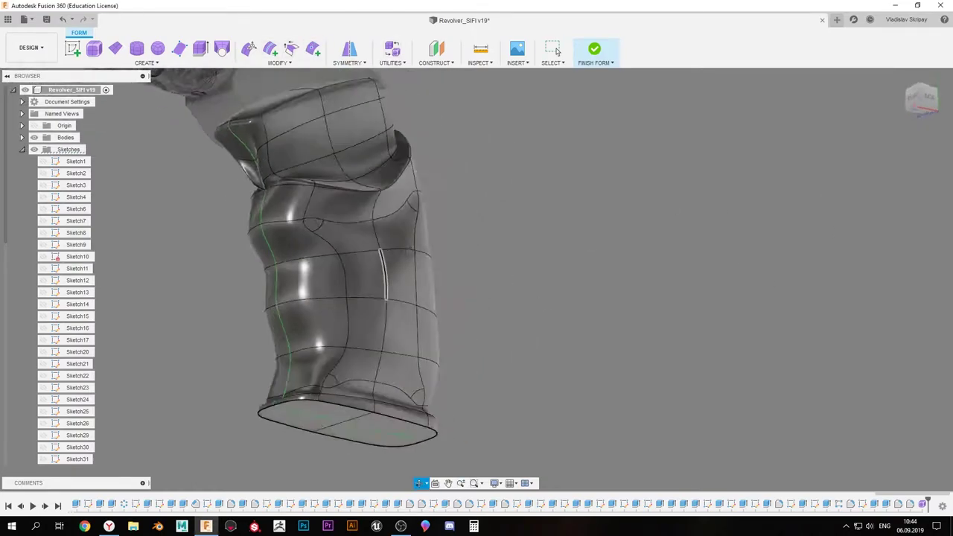
shift+middle_drag(443, 281, 332, 289)
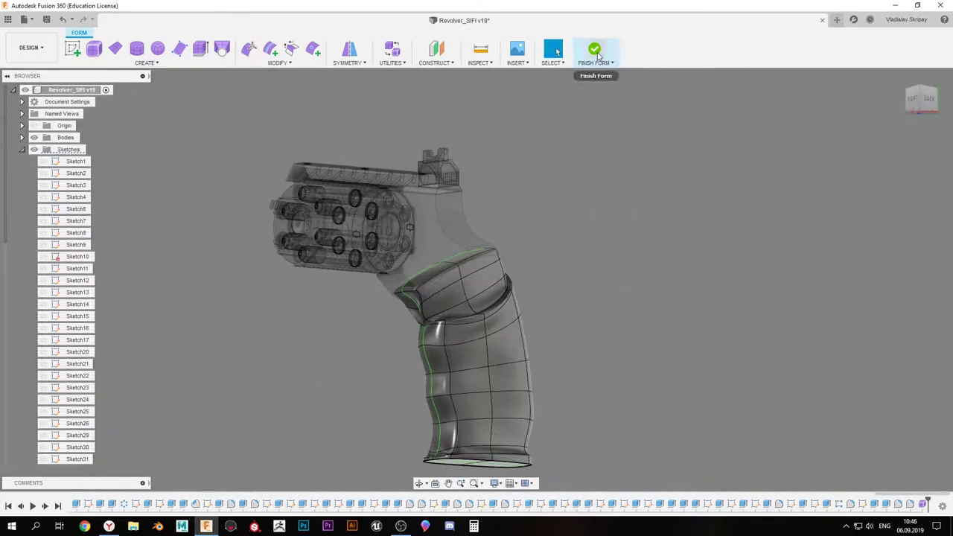
Attempt Finish Form, which fails, and go back to Insert Point on the grip
click(597, 56)
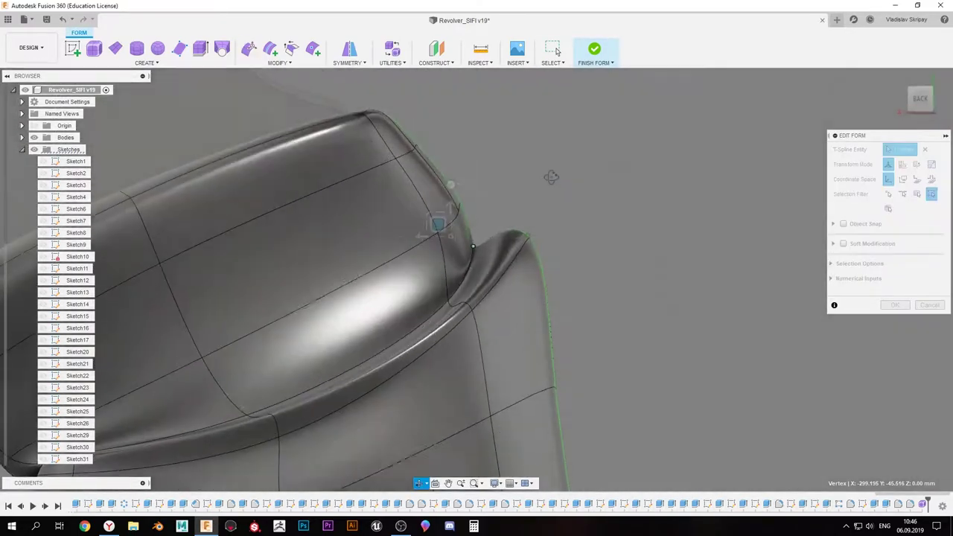
click(312, 48)
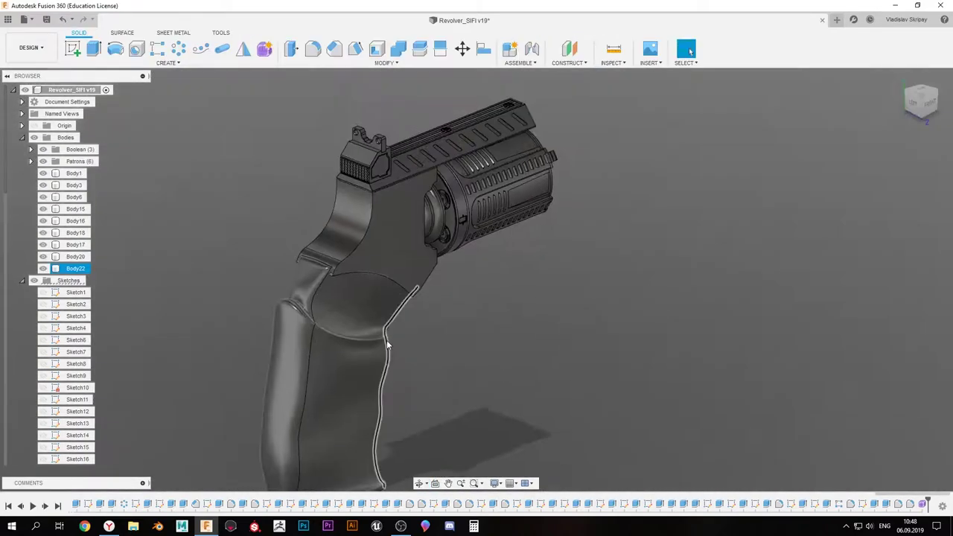
shift+middle_drag(387, 345, 598, 272)
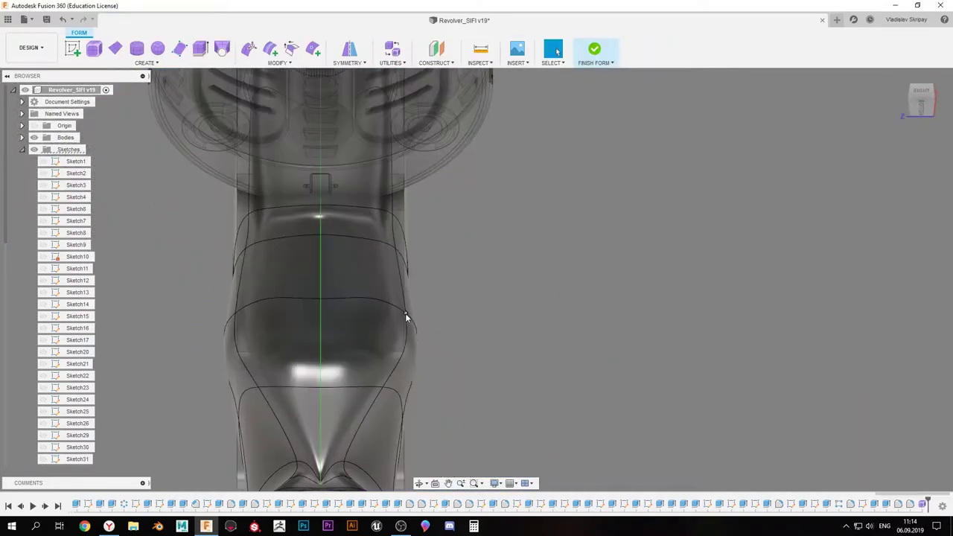
Insert a new edge across the upper grip face between two points
click(405, 313)
mouse_move(399, 256)
shift+middle_down()
mouse_move(400, 365)
mouse_move(405, 356)
mouse_move(339, 350)
mouse_move(437, 340)
shift+middle_up()
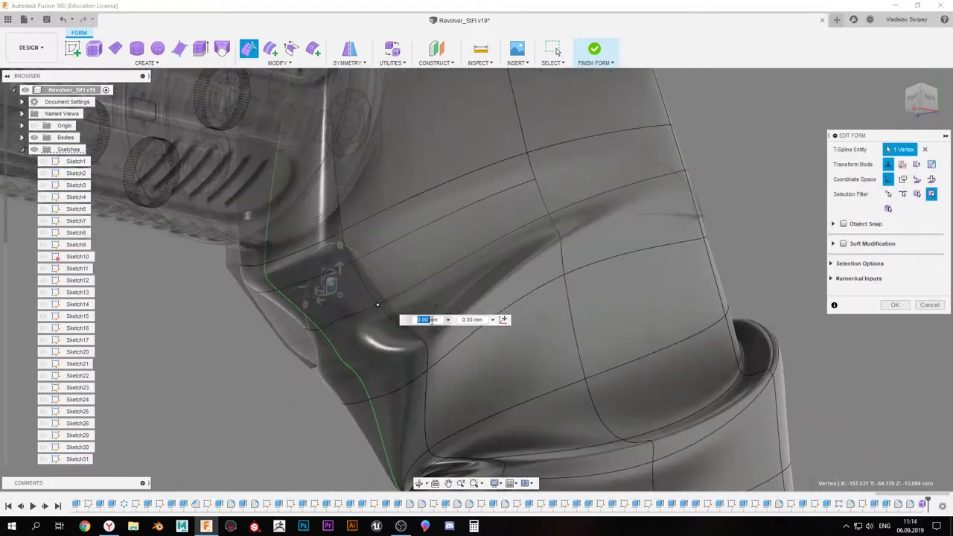
shift+middle_drag(324, 305, 890, 186)
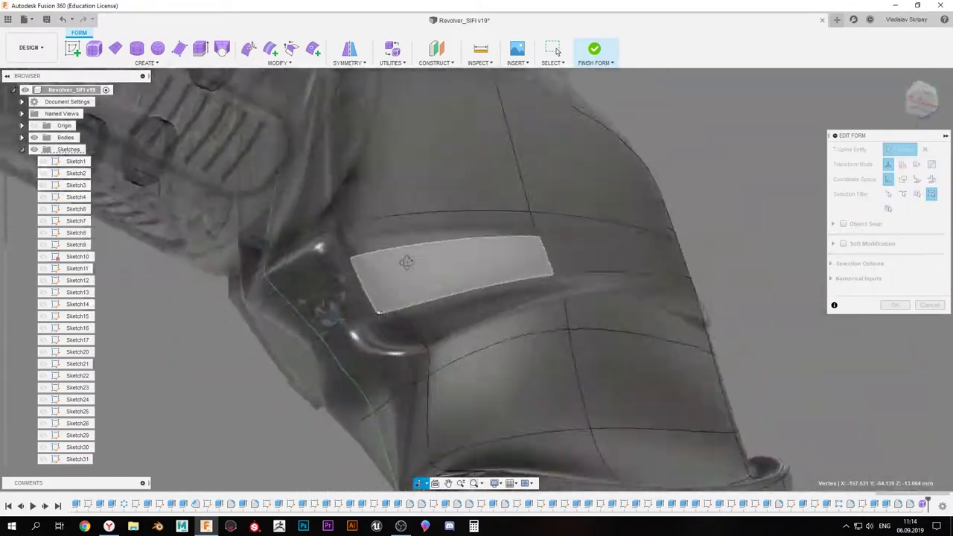
click(411, 344)
shift+middle_drag(411, 344, 778, 160)
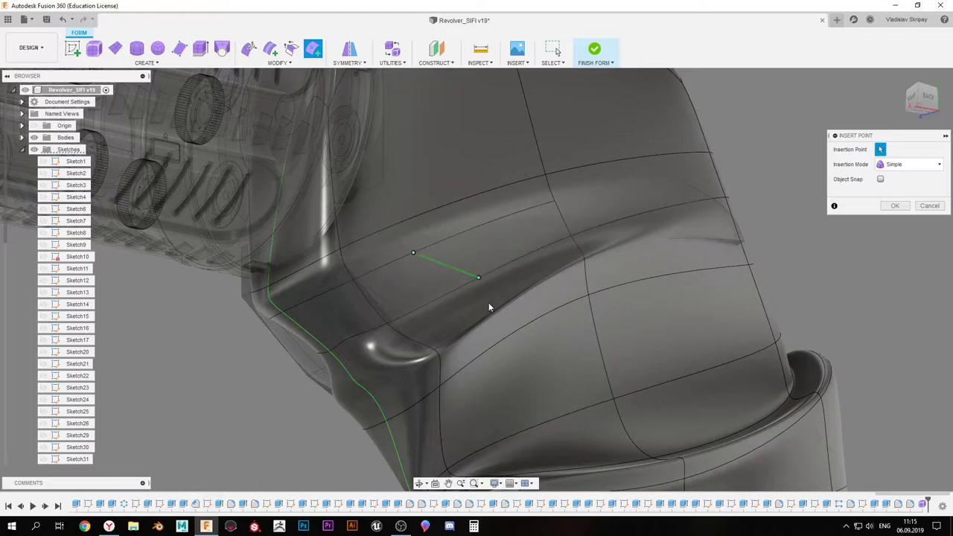
shift+middle_drag(490, 306, 463, 345)
mouse_move(493, 290)
shift+middle_down()
mouse_move(509, 306)
mouse_move(501, 324)
shift+middle_up()
click(501, 323)
click(894, 205)
Insert another point on the grip top
mouse_move(468, 271)
shift+middle_down()
mouse_move(477, 253)
mouse_move(549, 238)
mouse_move(512, 259)
mouse_move(521, 261)
shift+middle_up()
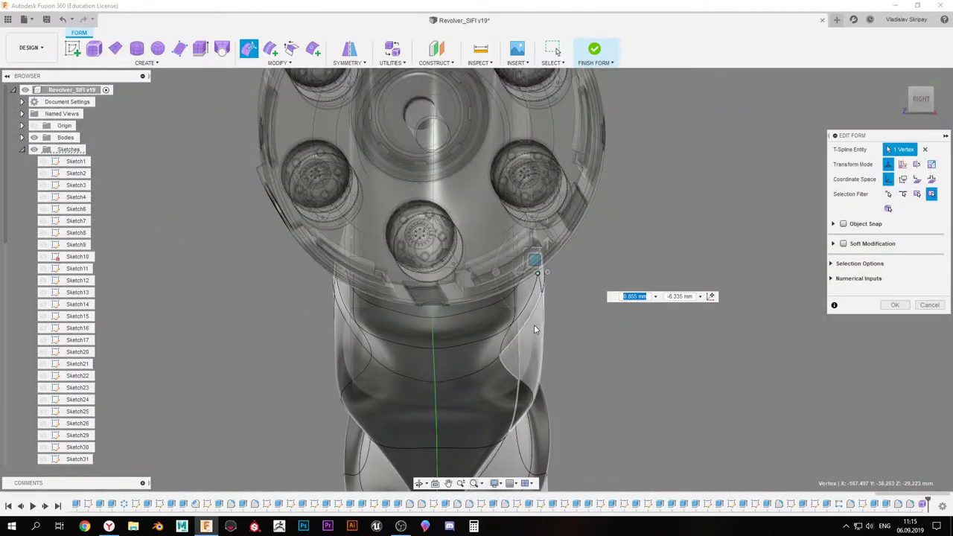
shift+middle_drag(534, 328, 465, 328)
mouse_move(479, 282)
shift+middle_down()
mouse_move(474, 301)
mouse_move(471, 268)
shift+middle_up()
key(i)
key(Return)
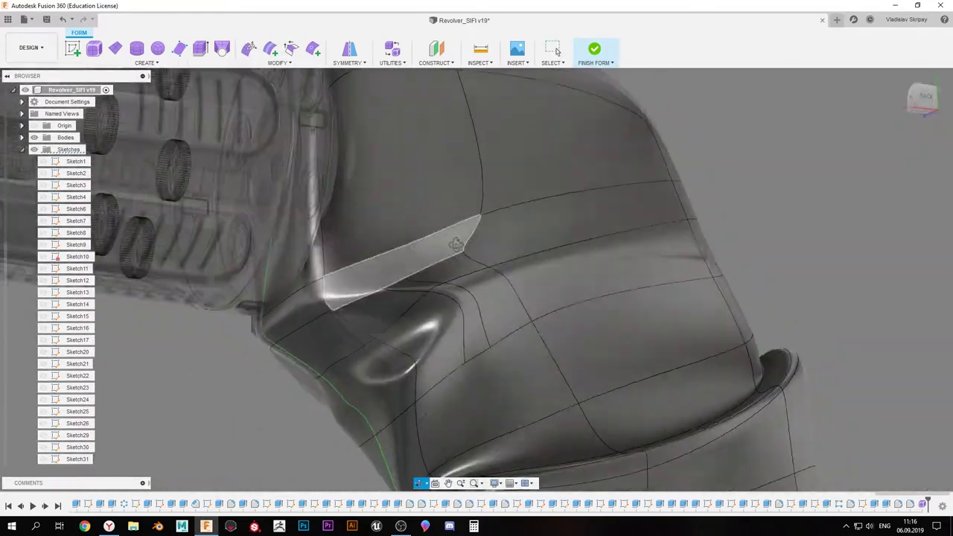
mouse_move(553, 339)
shift+middle_down()
mouse_move(522, 228)
mouse_move(493, 291)
mouse_move(570, 268)
mouse_move(450, 240)
shift+middle_up()
scroll(480, 262, up, 5)
scroll(481, 256, down, 5)
scroll(515, 245, up, 3)
scroll(497, 289, up, 3)
Raise the two selected top edges into a bump along the grip's back
key(e)
drag(362, 379, 365, 371)
shift+middle_drag(365, 371, 373, 341)
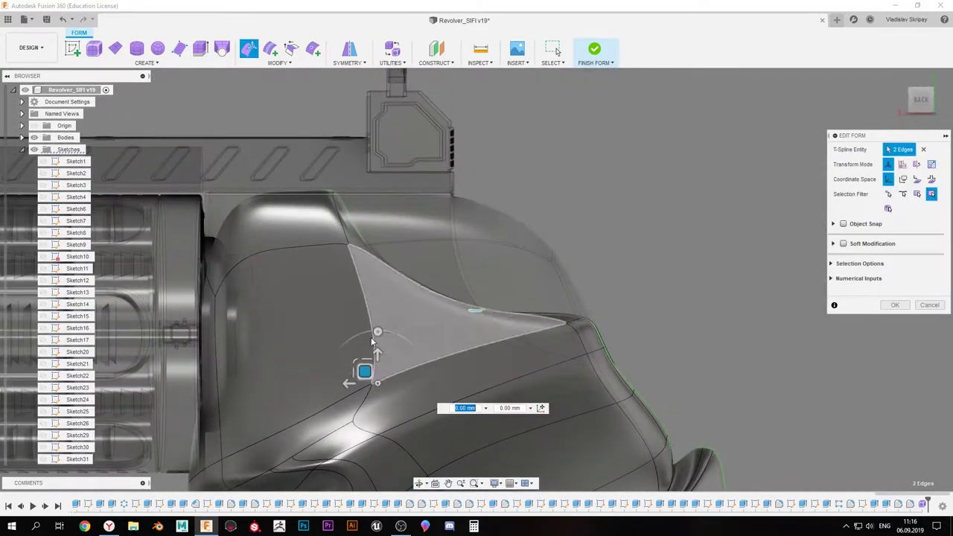
drag(448, 221, 340, 144)
shift+middle_drag(341, 144, 629, 231)
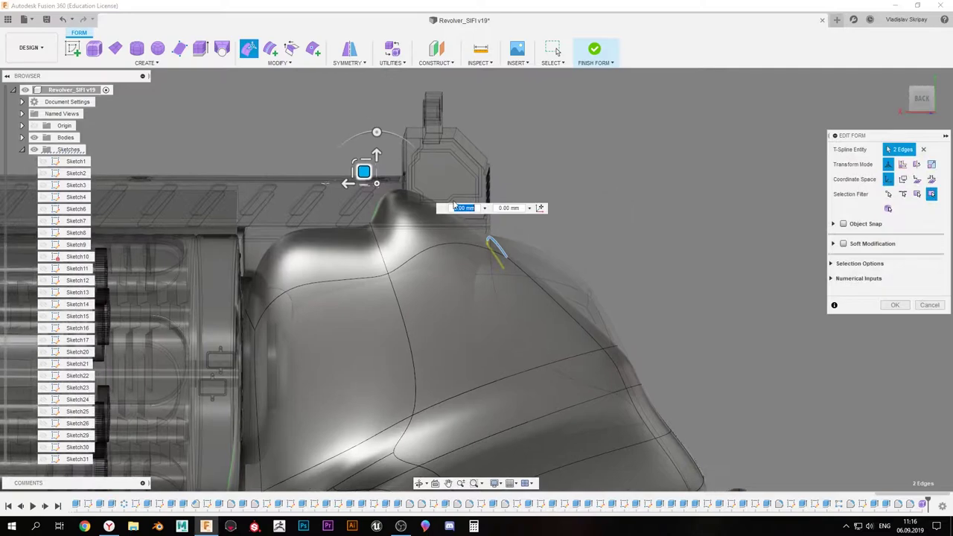
In box display, adjust a single vertex on the top ridge, then restore smooth display
click(531, 268)
key(alt+1)
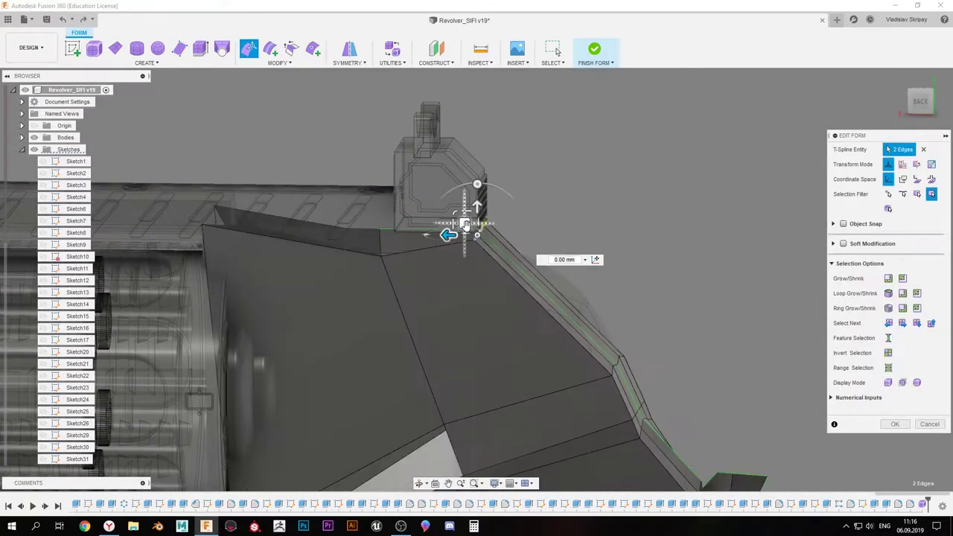
shift+middle_drag(467, 238, 256, 243)
click(307, 300)
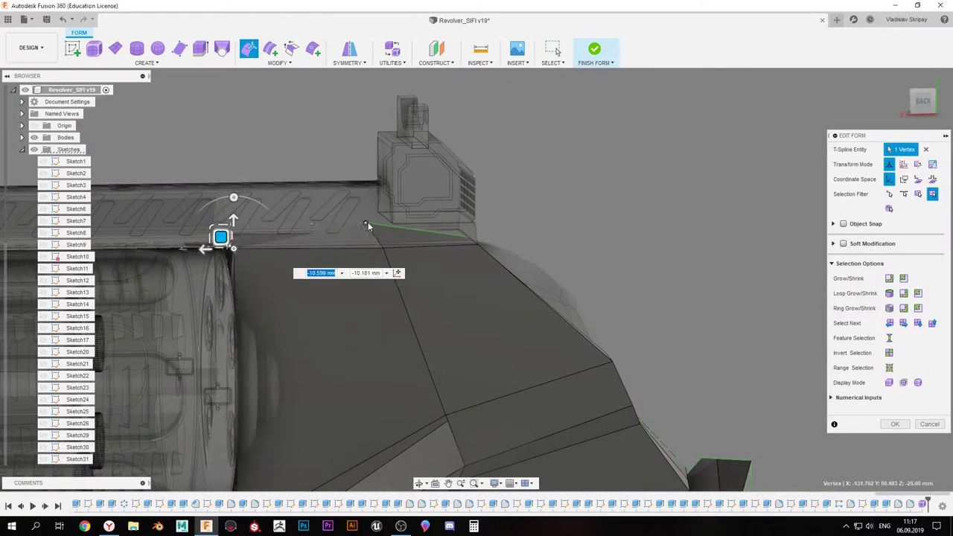
shift+middle_drag(355, 221, 438, 239)
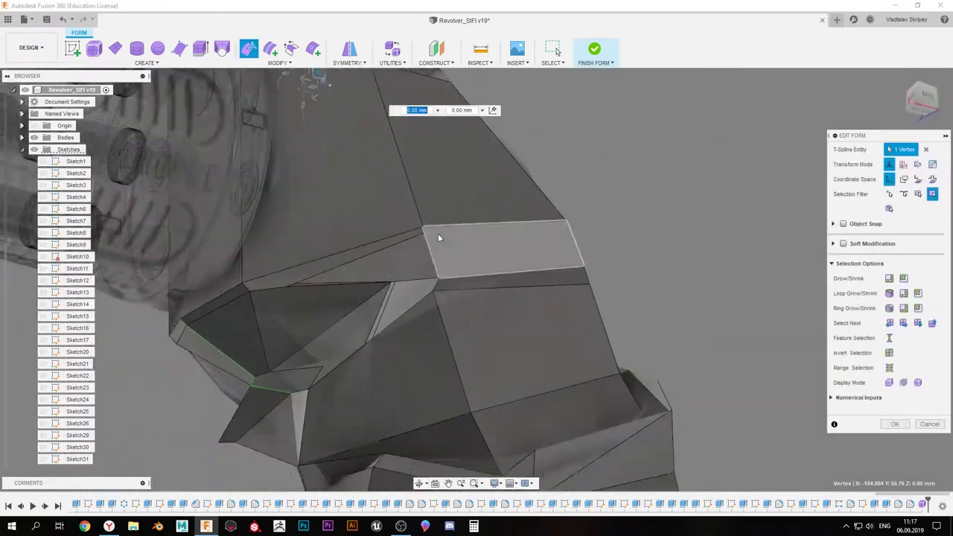
scroll(439, 238, down, 5)
shift+middle_drag(442, 314, 521, 283)
key(alt+3)
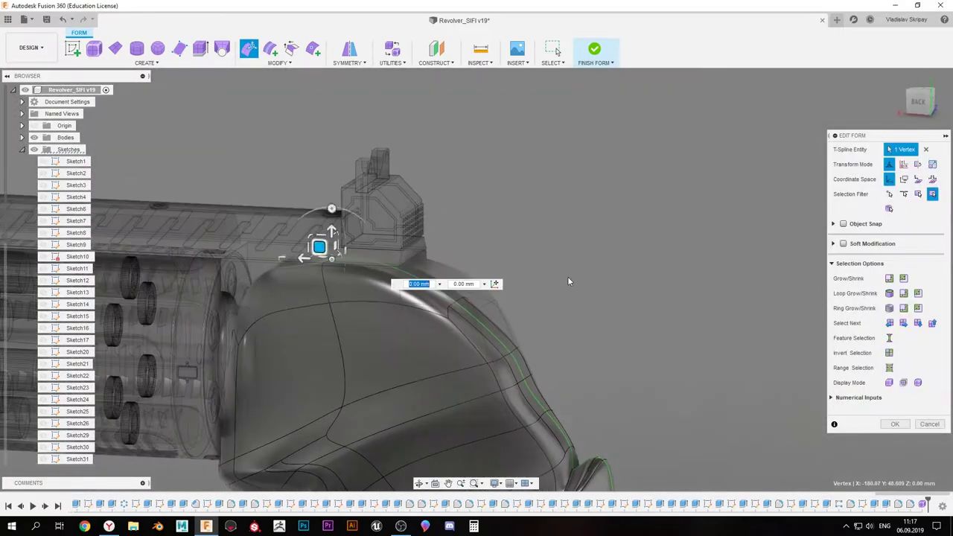
key(Escape)
Insert a point on the green edge to add another edge across the grip
click(313, 50)
click(485, 275)
click(894, 205)
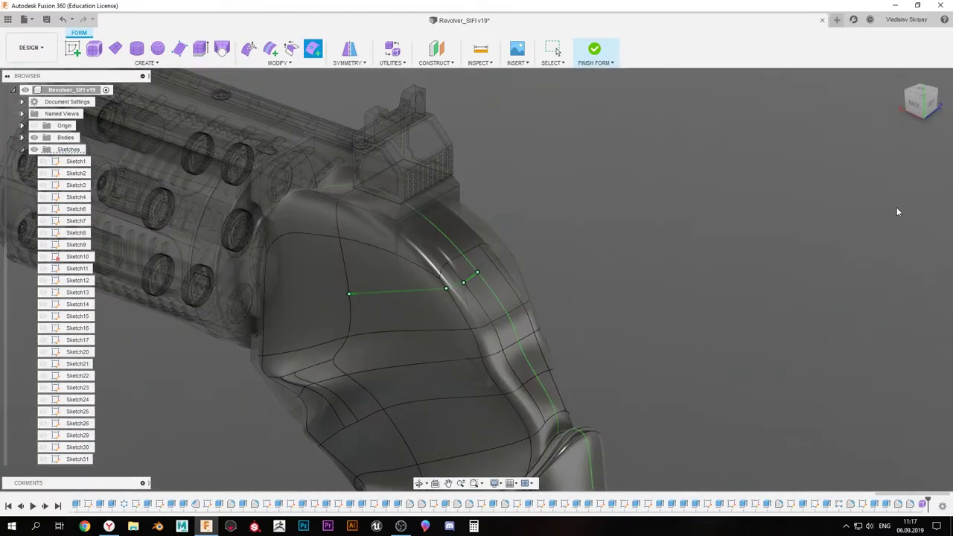
shift+middle_drag(467, 176, 363, 250)
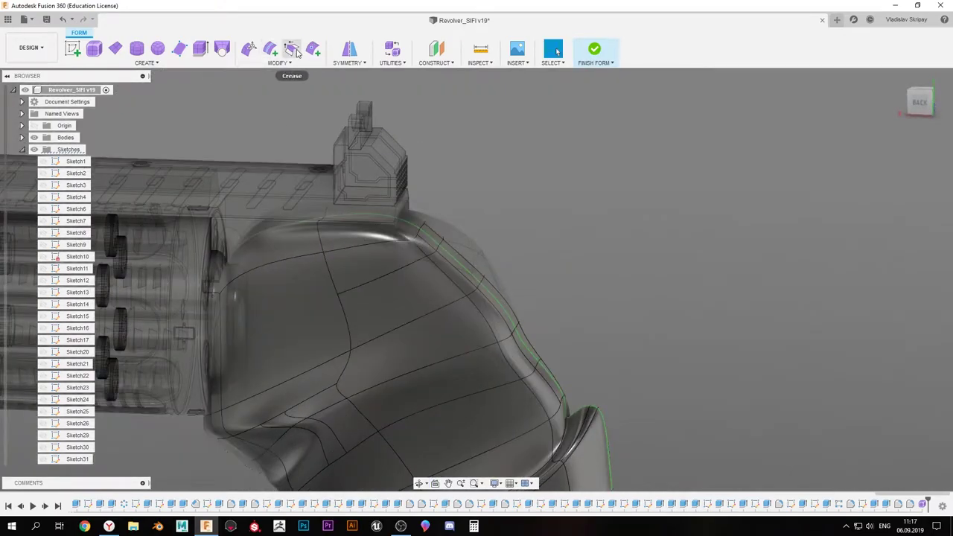
Crease the edge loop along the grip's top
click(292, 49)
double_click(308, 266)
shift+middle_drag(308, 266, 251, 246)
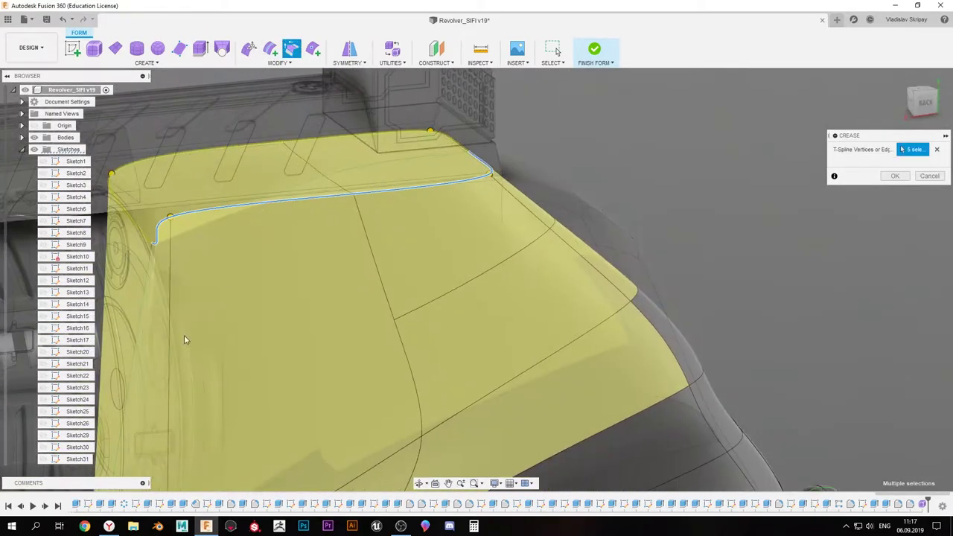
mouse_move(185, 339)
shift+middle_down()
mouse_move(243, 235)
mouse_move(376, 200)
shift+middle_up()
key(Return)
Select an edge near the grip's back and inspect it from several angles
click(376, 210)
mouse_move(292, 205)
middle_down()
mouse_move(454, 207)
mouse_move(584, 274)
middle_up()
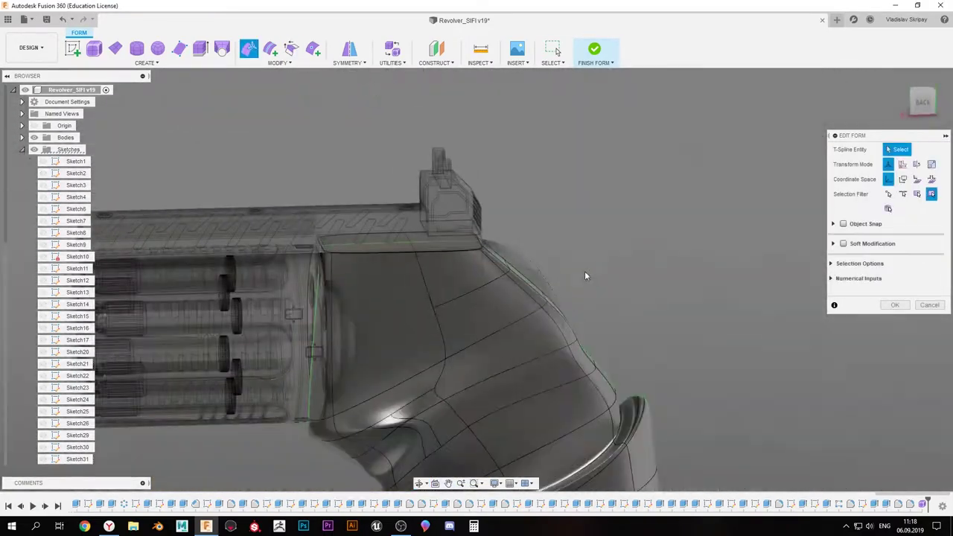
scroll(584, 274, down, 5)
scroll(470, 265, up, 5)
shift+middle_drag(471, 266, 470, 266)
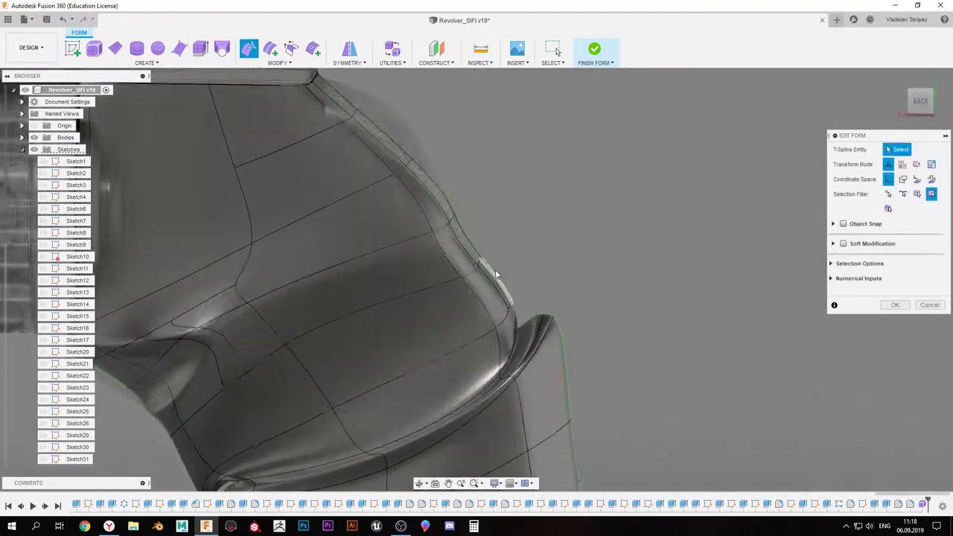
mouse_move(508, 385)
shift+middle_down()
mouse_move(454, 335)
mouse_move(536, 394)
shift+middle_up()
shift+middle_drag(518, 341, 512, 301)
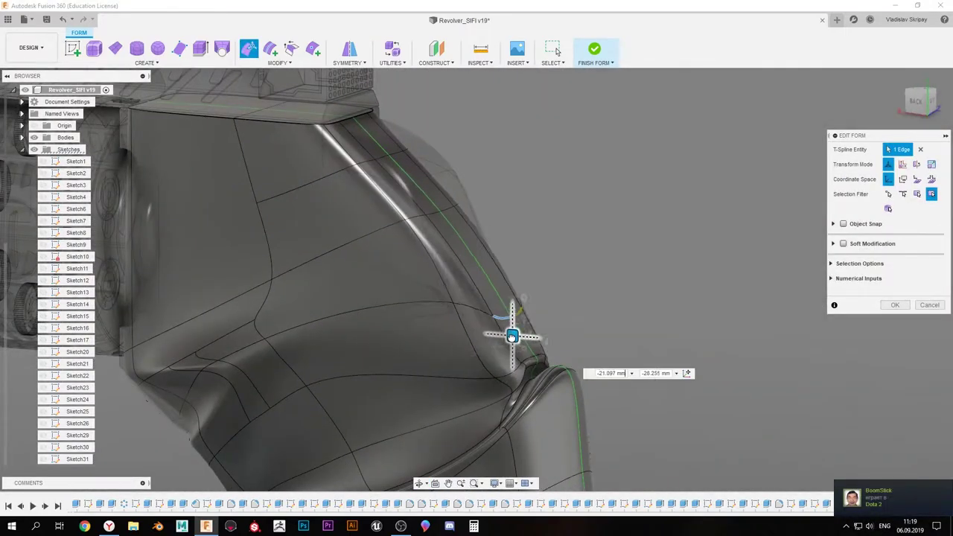
shift+middle_drag(511, 336, 492, 304)
shift+middle_drag(514, 342, 504, 334)
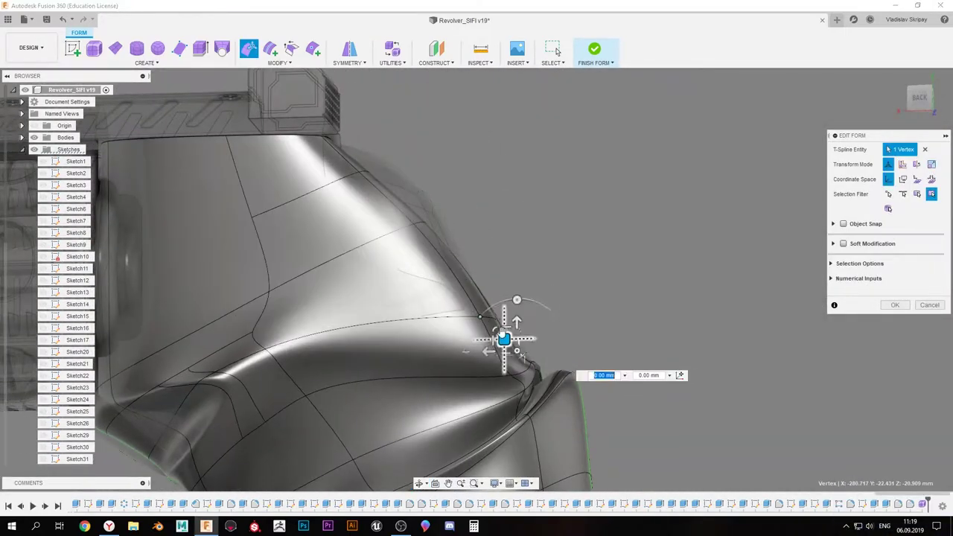
Add two more rear edges and drag them into a fuller back curve, then deselect
shift+click(430, 278)
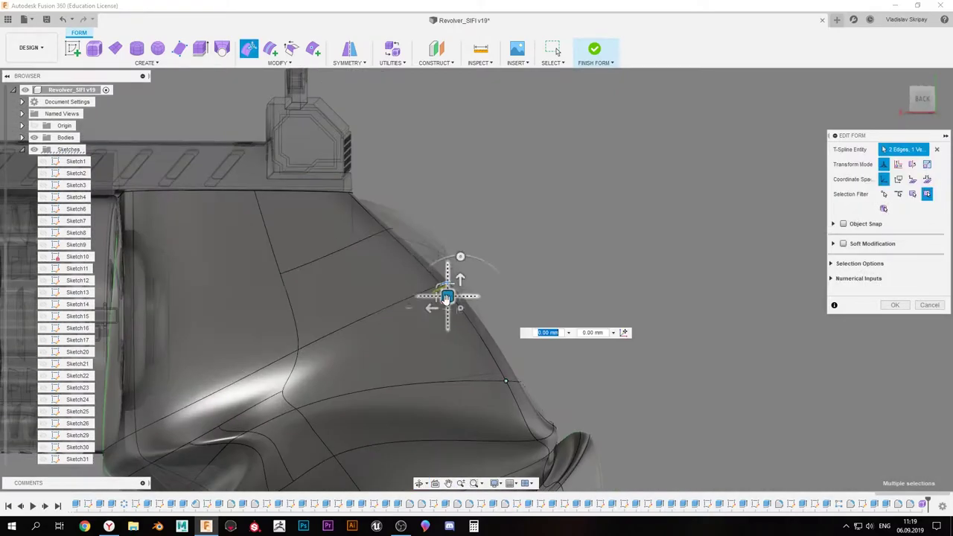
shift+click(394, 227)
shift+middle_drag(395, 227, 407, 255)
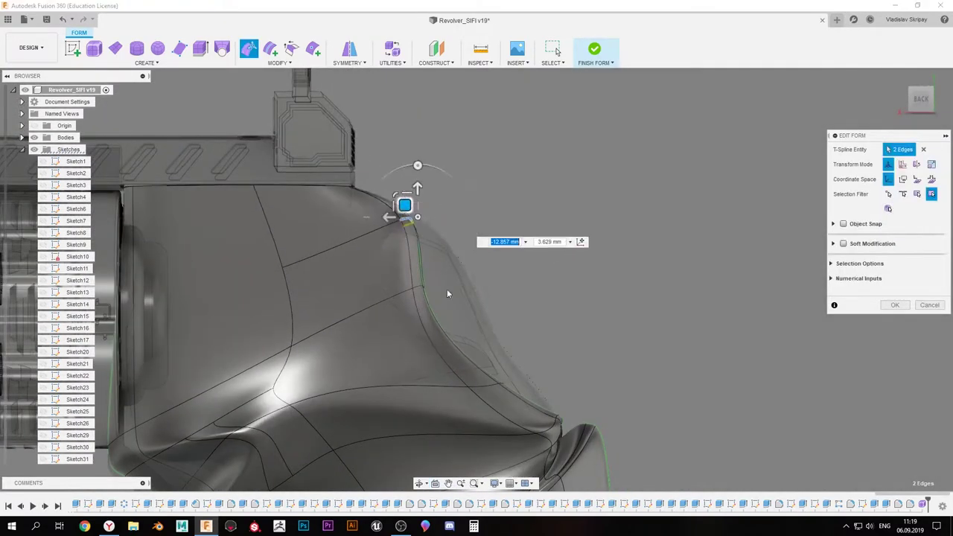
shift+middle_drag(447, 293, 507, 346)
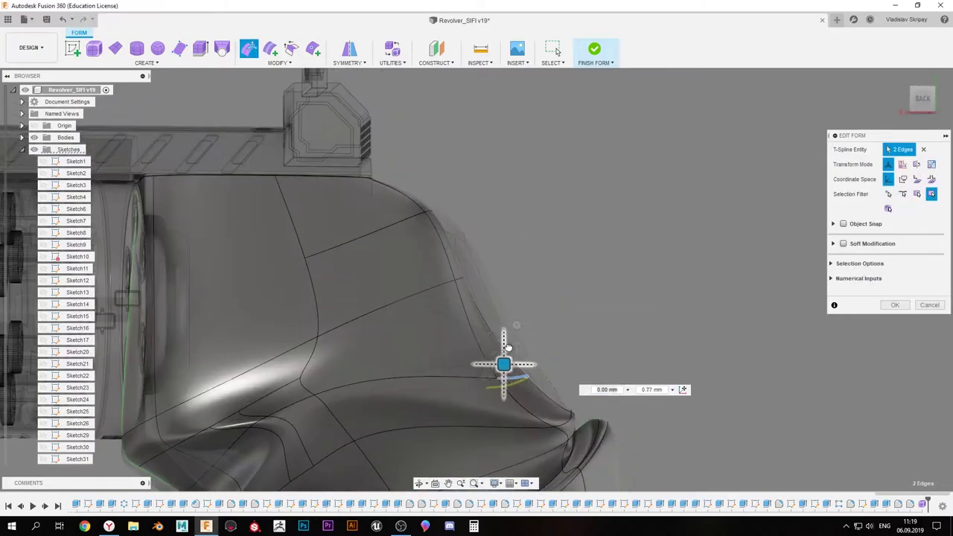
shift+middle_drag(460, 283, 480, 251)
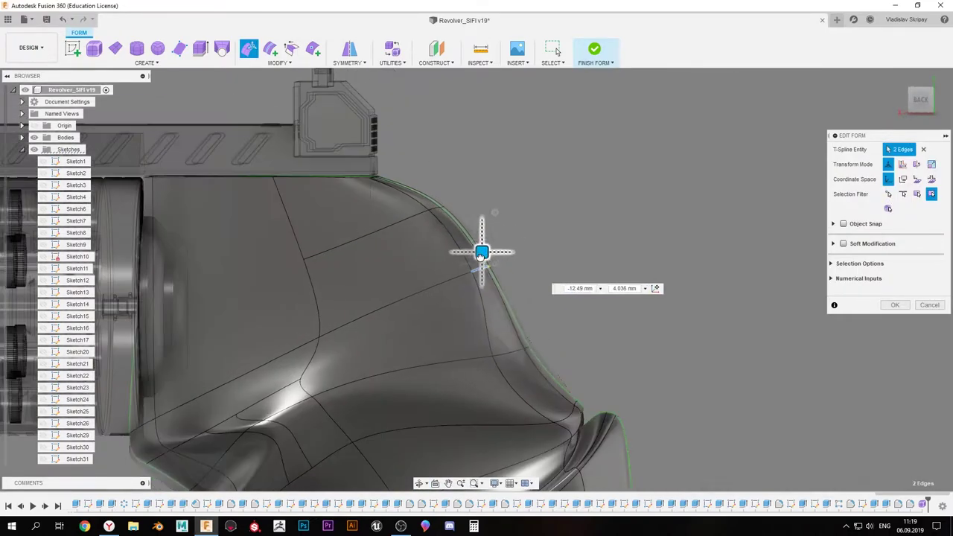
scroll(480, 251, down, 5)
click(466, 328)
scroll(466, 328, up, 5)
Insert points to add a new edge line running down the back of the grip
scroll(466, 328, up, 3)
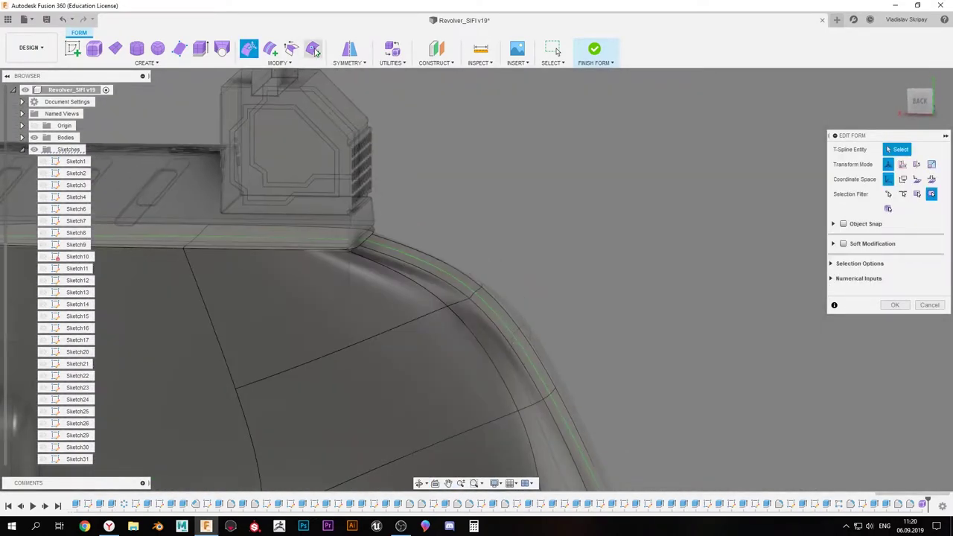
click(313, 48)
click(392, 237)
mouse_move(202, 277)
shift+middle_down()
mouse_move(468, 260)
mouse_move(489, 304)
shift+middle_up()
key(Escape)
key(e)
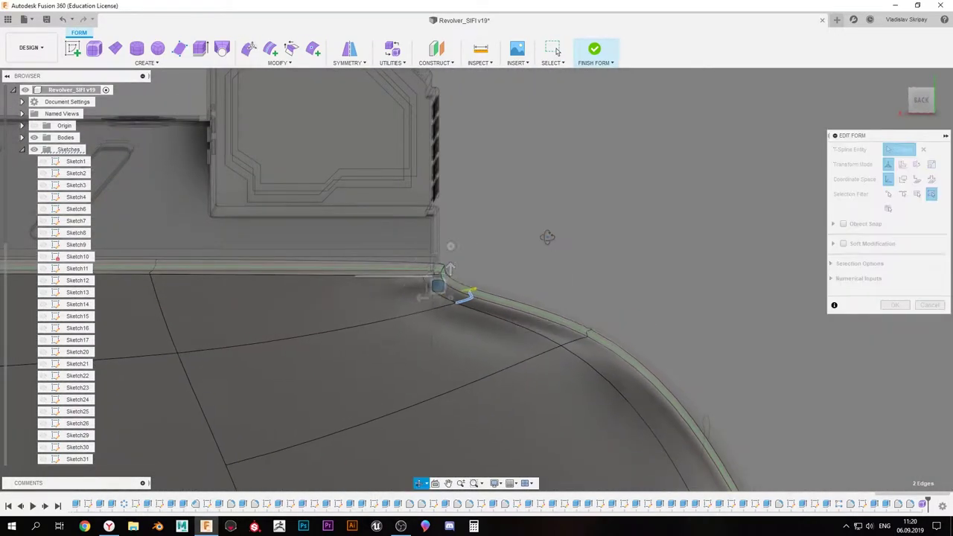
shift+middle_drag(547, 237, 476, 210)
key(i)
scroll(516, 325, up, 2)
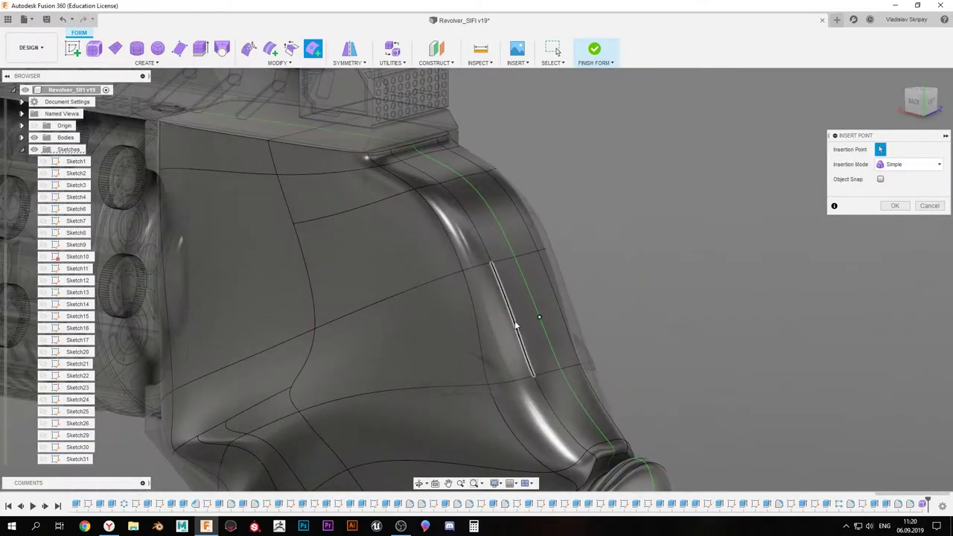
key(i)
shift+middle_drag(443, 314, 507, 240)
click(896, 208)
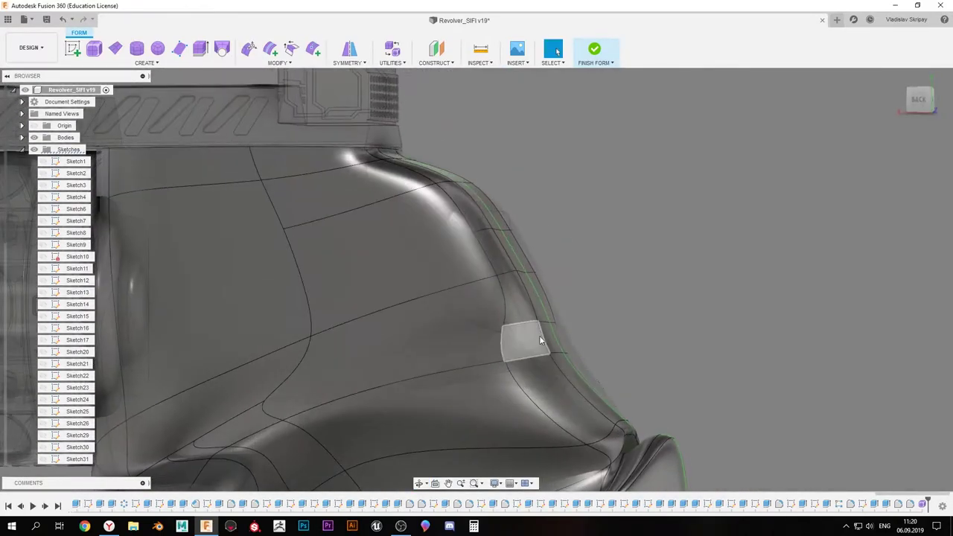
shift+middle_drag(543, 340, 524, 236)
shift+middle_drag(421, 192, 447, 246)
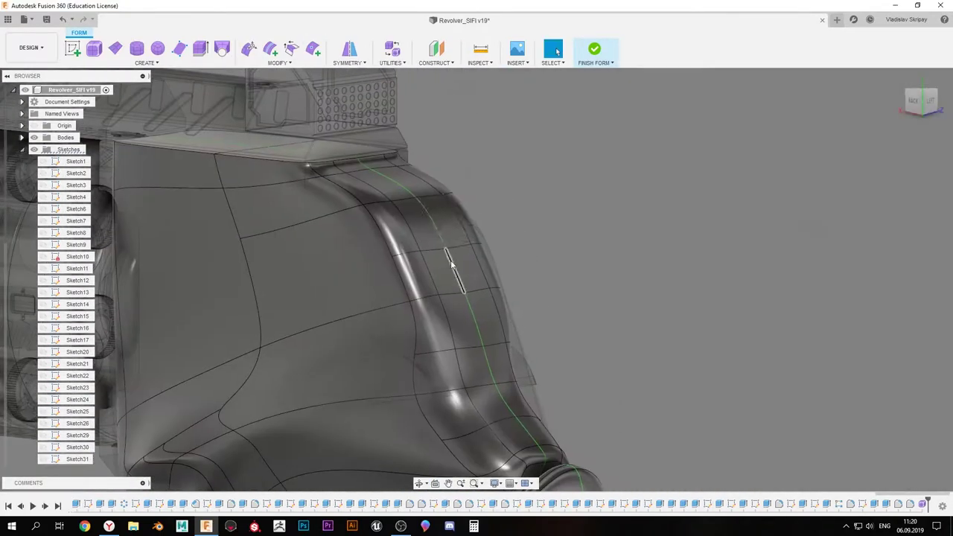
Move the rear grip vertices down, then up and outward, to crisp the ridge curve
key(e)
click(426, 289)
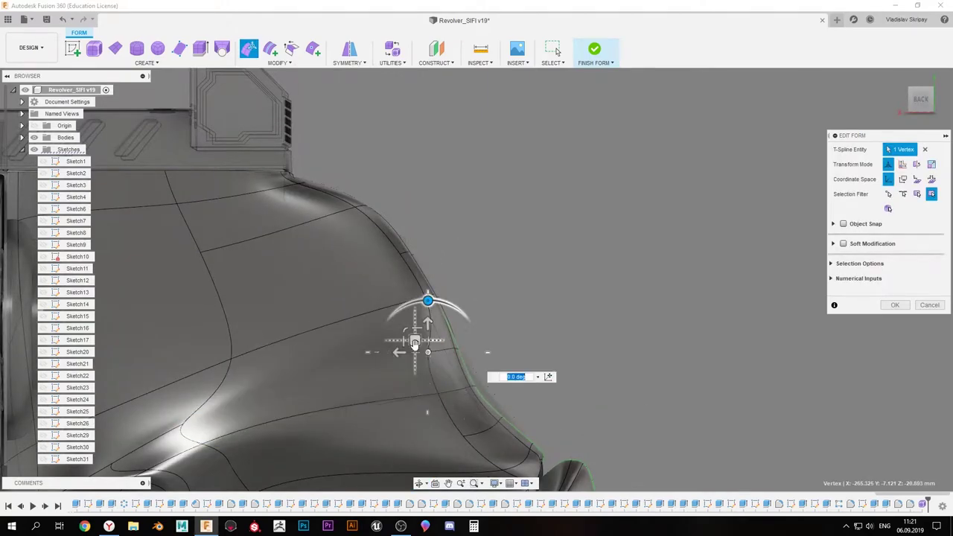
drag(414, 342, 443, 394)
shift+middle_drag(455, 425, 420, 344)
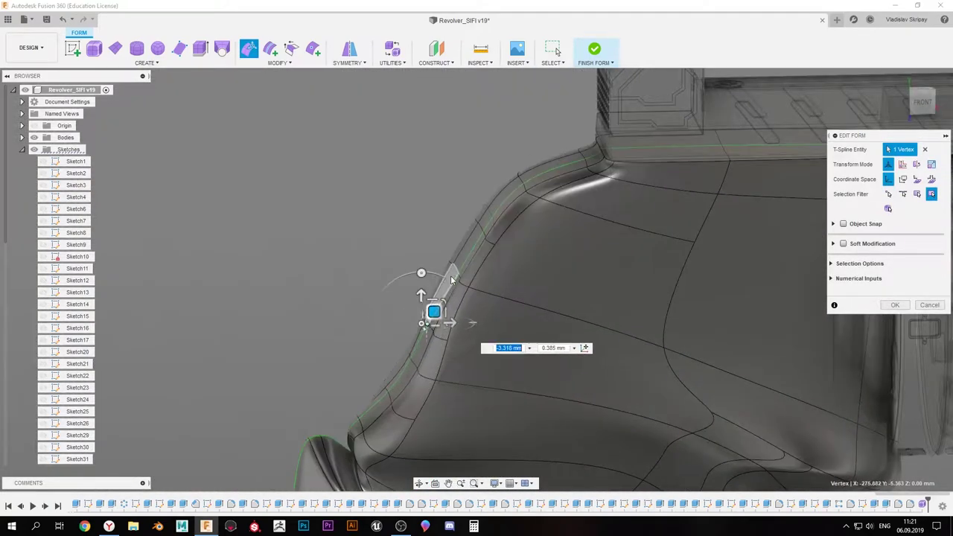
drag(419, 344, 469, 228)
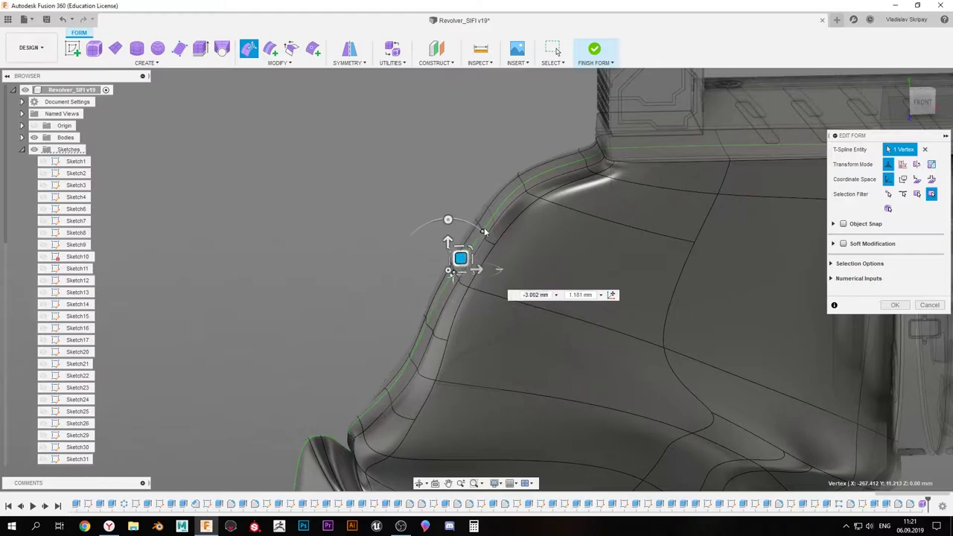
shift+middle_drag(469, 227, 498, 220)
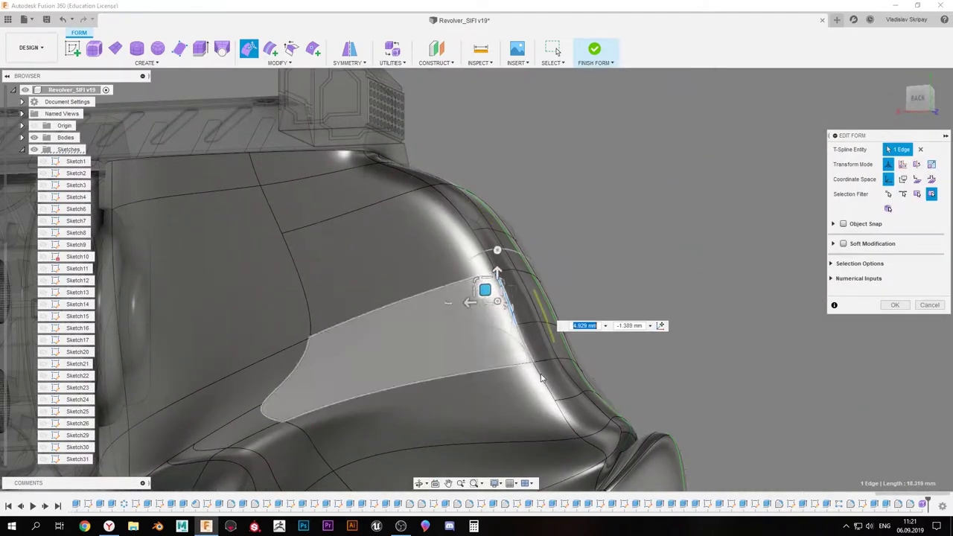
Add another vertex on the grip edge and push an upper grip edge -10 mm
shift+middle_drag(541, 379, 517, 200)
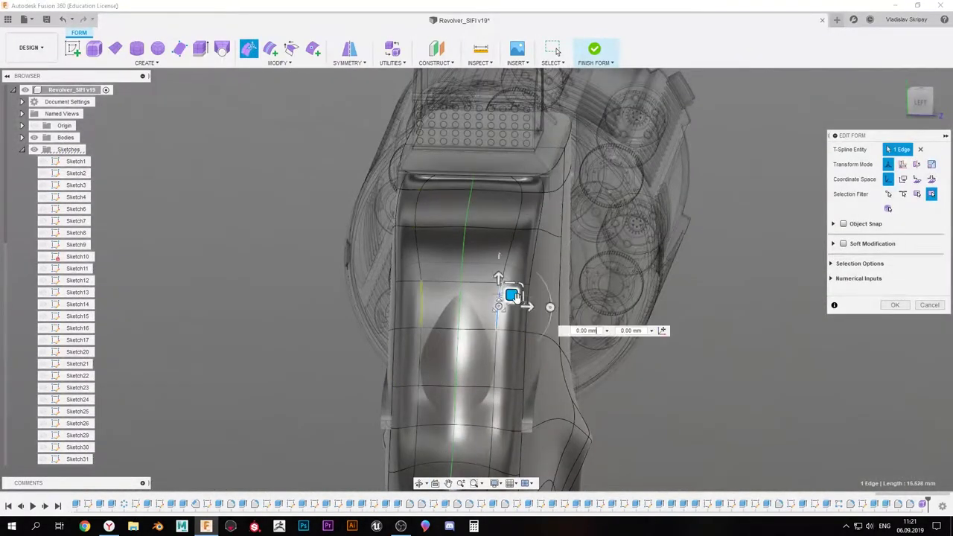
shift+middle_drag(514, 295, 511, 342)
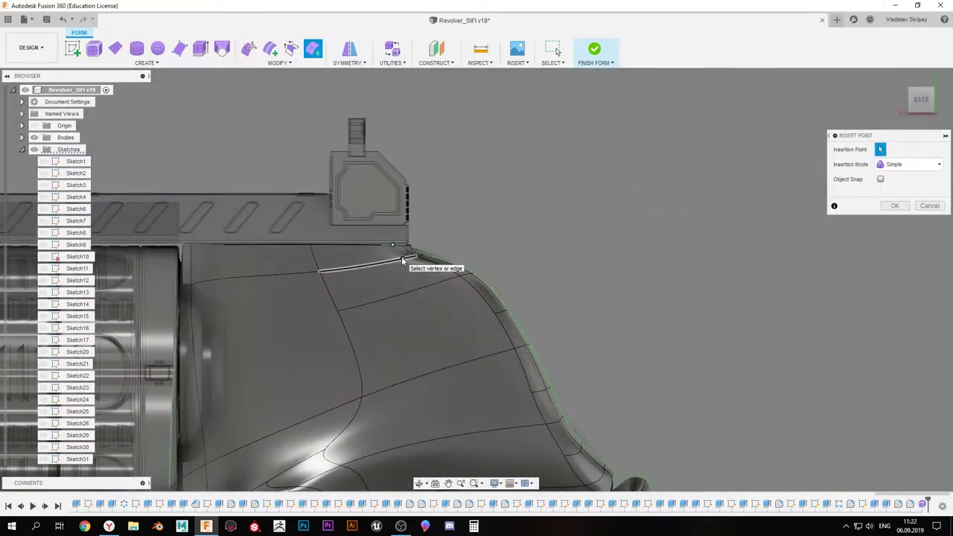
shift+middle_drag(402, 261, 483, 414)
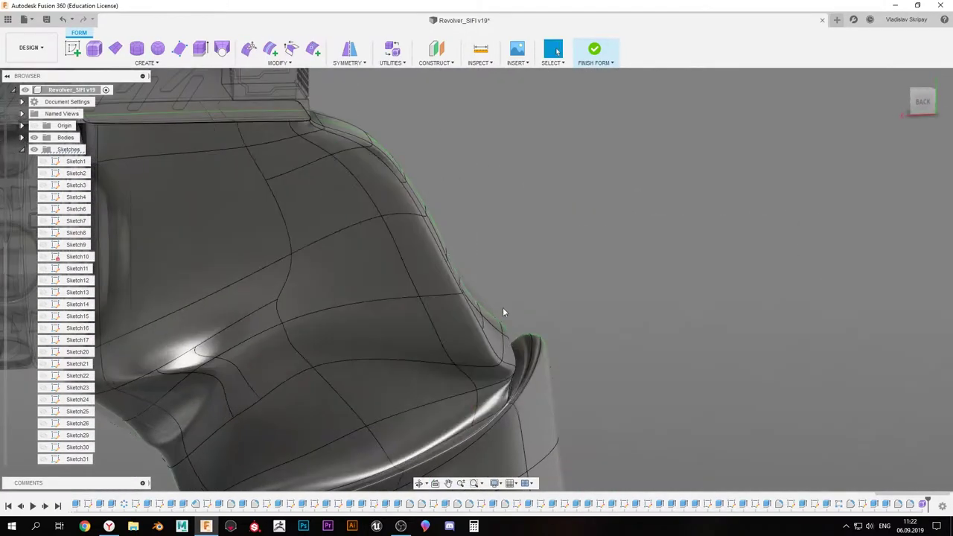
shift+middle_drag(503, 312, 493, 341)
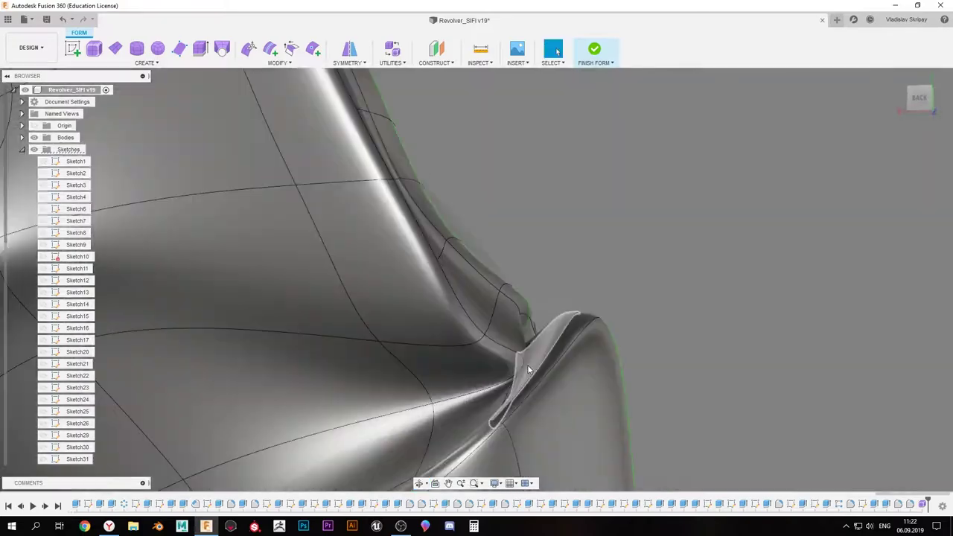
click(493, 341)
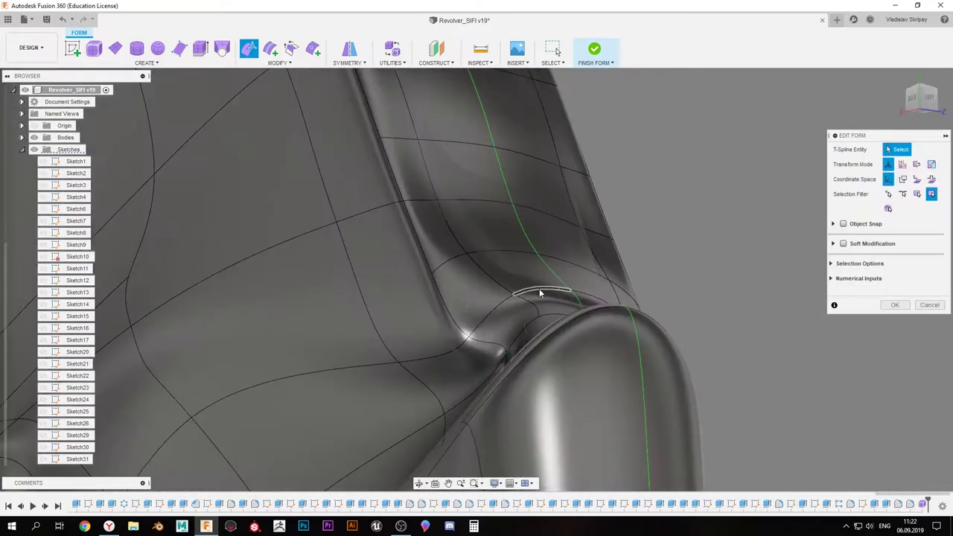
shift+middle_drag(454, 316, 471, 382)
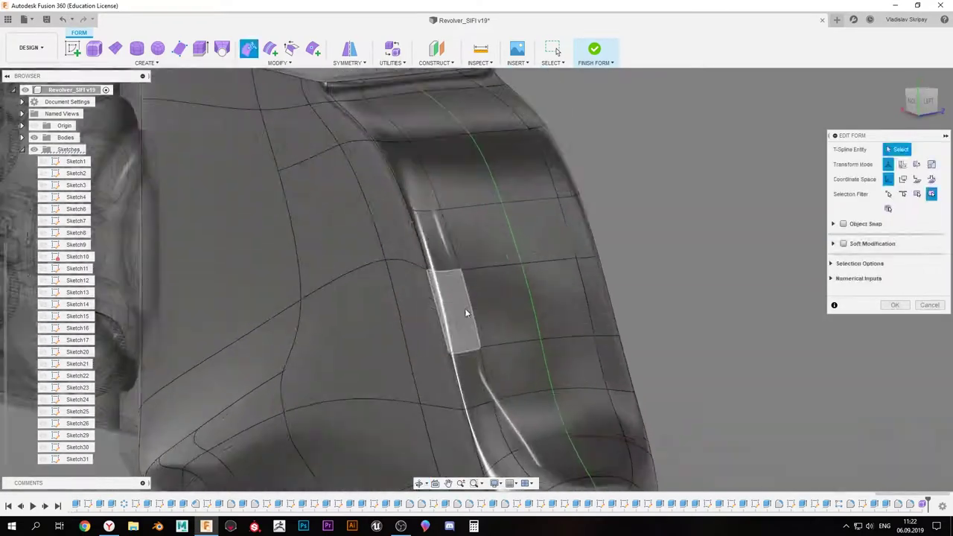
mouse_move(645, 288)
shift+middle_down()
mouse_move(489, 261)
mouse_move(508, 267)
mouse_move(507, 320)
mouse_move(465, 347)
mouse_move(657, 179)
shift+middle_up()
scroll(506, 321, up, 3)
click(426, 355)
shift+middle_drag(426, 355, 434, 165)
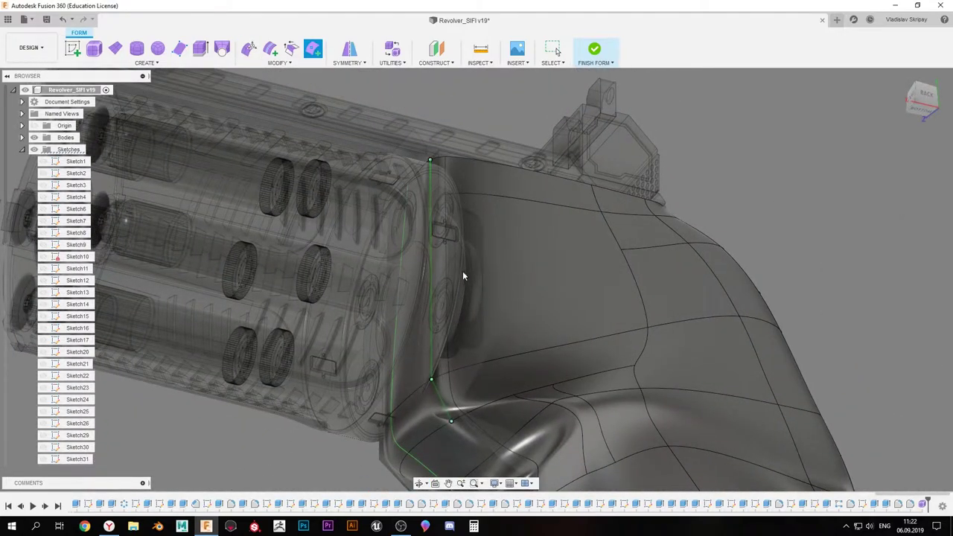
mouse_move(460, 265)
shift+middle_down()
mouse_move(422, 346)
mouse_move(436, 319)
mouse_move(21, 140)
shift+middle_up()
click(421, 341)
shift+middle_drag(440, 294, 650, 259)
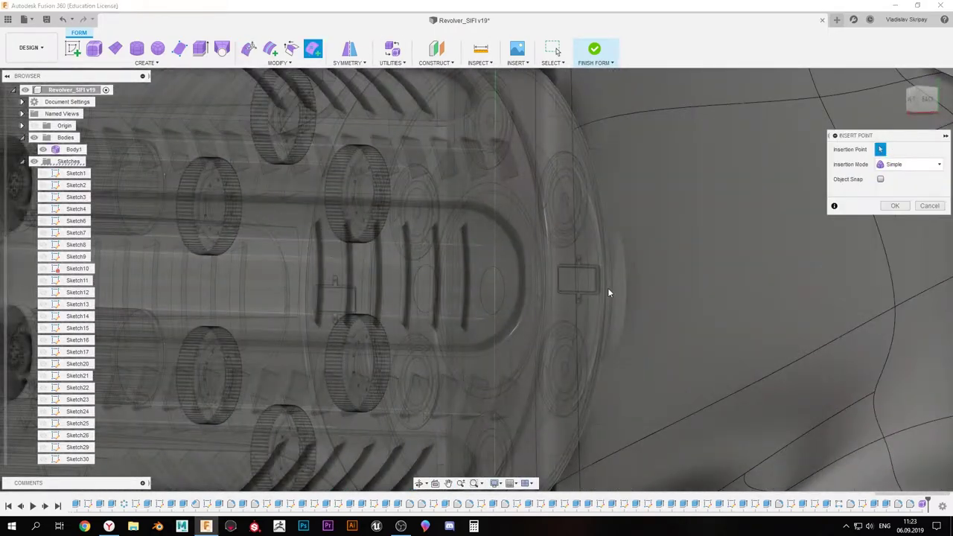
Shift a vertex on the grip face beside the cylinder
mouse_move(608, 292)
shift+middle_down()
mouse_move(464, 295)
mouse_move(721, 300)
mouse_move(750, 217)
mouse_move(451, 235)
mouse_move(387, 220)
shift+middle_up()
key(Escape)
shift+middle_drag(320, 226, 550, 246)
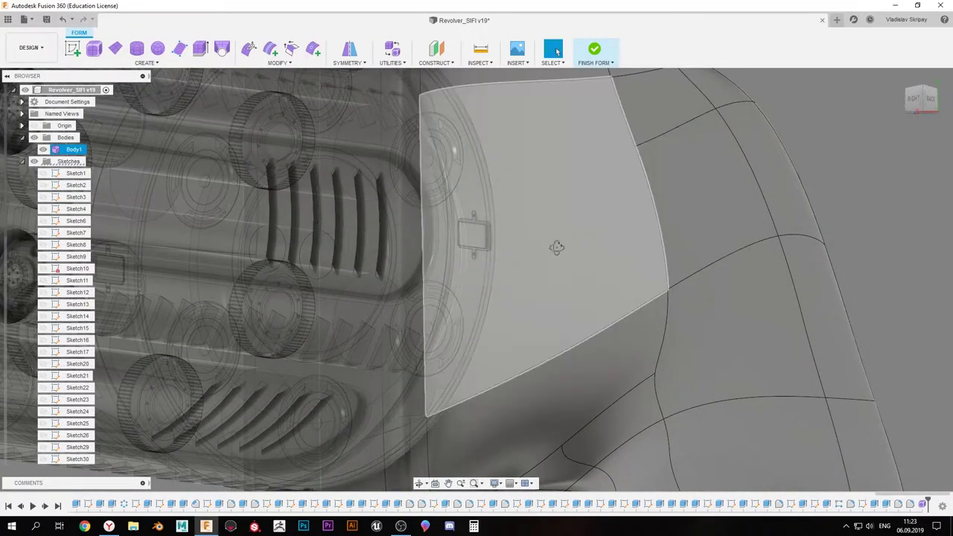
click(249, 48)
click(351, 223)
shift+middle_drag(352, 223, 376, 257)
scroll(464, 229, down, 8)
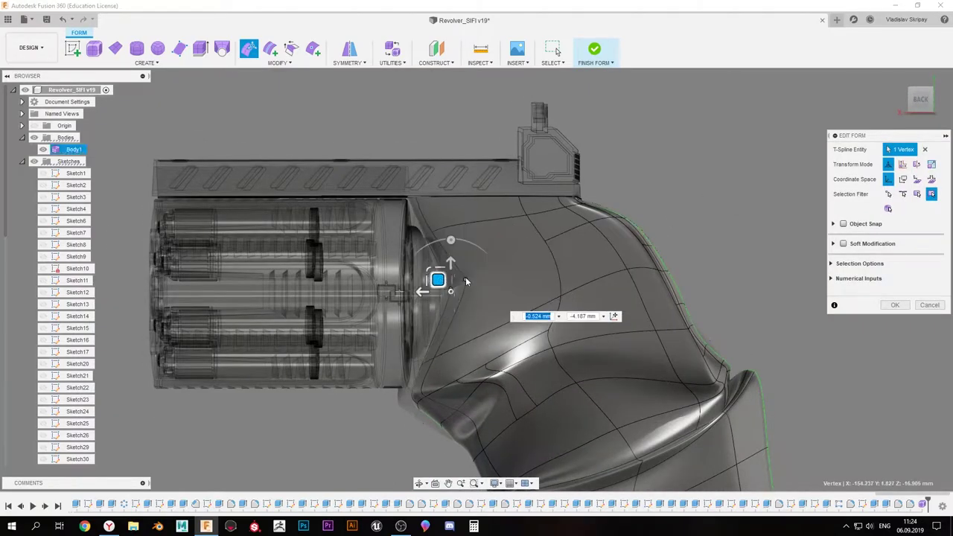
Insert points to add a new edge across the grip face beside the cylinder
shift+middle_drag(677, 219, 521, 223)
click(312, 48)
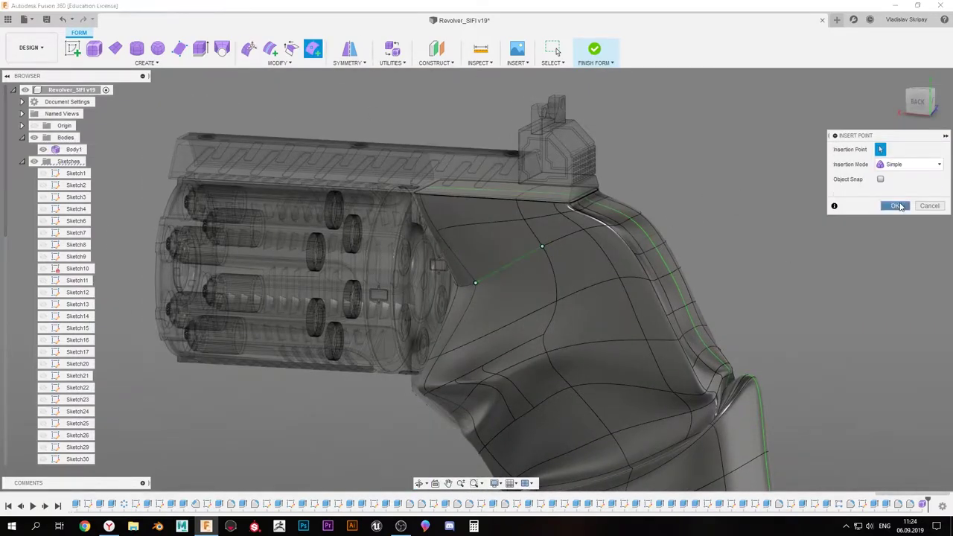
click(899, 207)
mouse_move(670, 245)
shift+middle_down()
mouse_move(570, 312)
mouse_move(564, 253)
shift+middle_up()
key(Return)
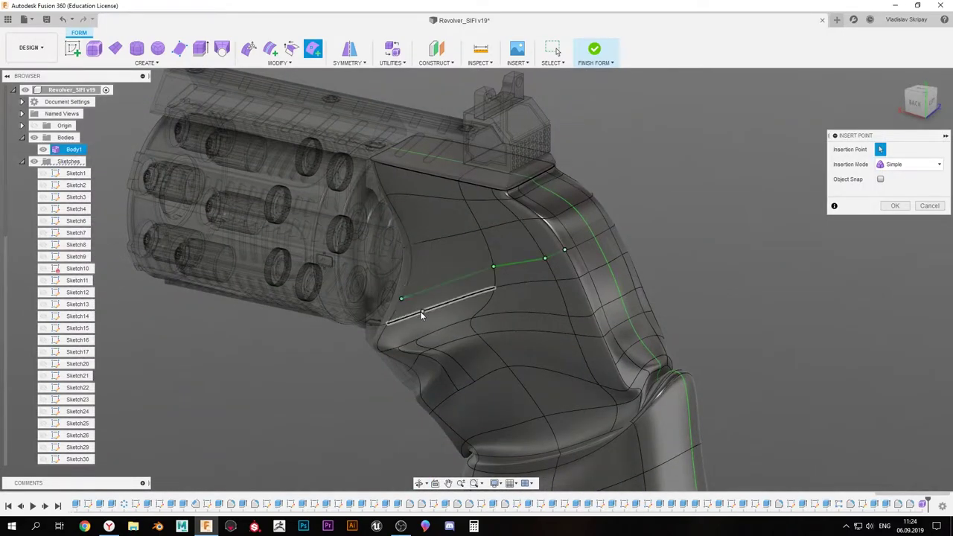
mouse_move(420, 316)
shift+middle_down()
mouse_move(521, 312)
mouse_move(521, 350)
mouse_move(574, 297)
shift+middle_up()
key(Escape)
Select edges near the cylinder and confirm a second inserted edge there
scroll(477, 298, up, 5)
click(555, 332)
scroll(585, 256, up, 5)
mouse_move(584, 257)
shift+middle_down()
mouse_move(579, 237)
mouse_move(494, 249)
shift+middle_up()
mouse_move(570, 239)
shift+middle_down()
mouse_move(521, 253)
mouse_move(462, 335)
shift+middle_up()
click(881, 105)
shift+middle_drag(477, 233, 580, 223)
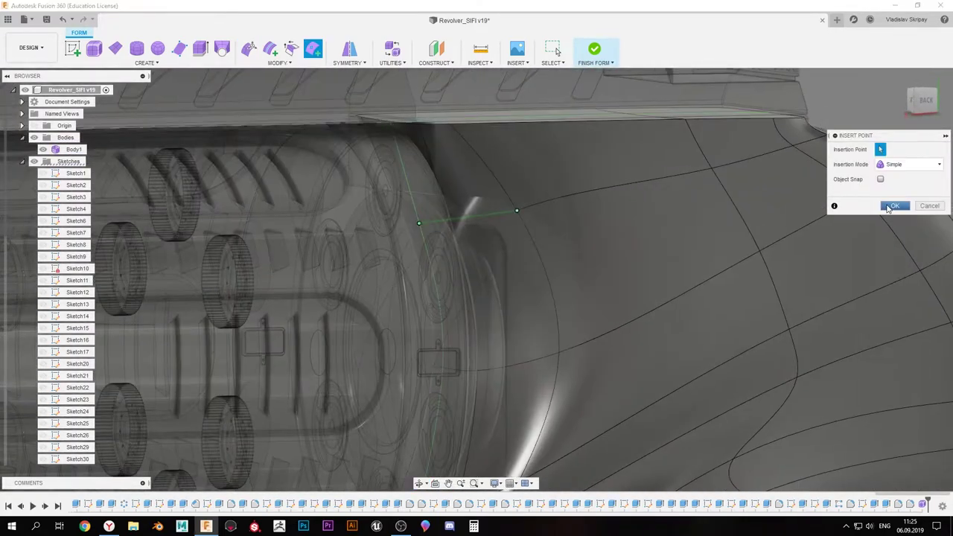
key(Escape)
click(629, 221)
Select the face beside the cylinder and pull its edge down-left to reshape the surface
shift+middle_drag(521, 212, 394, 255)
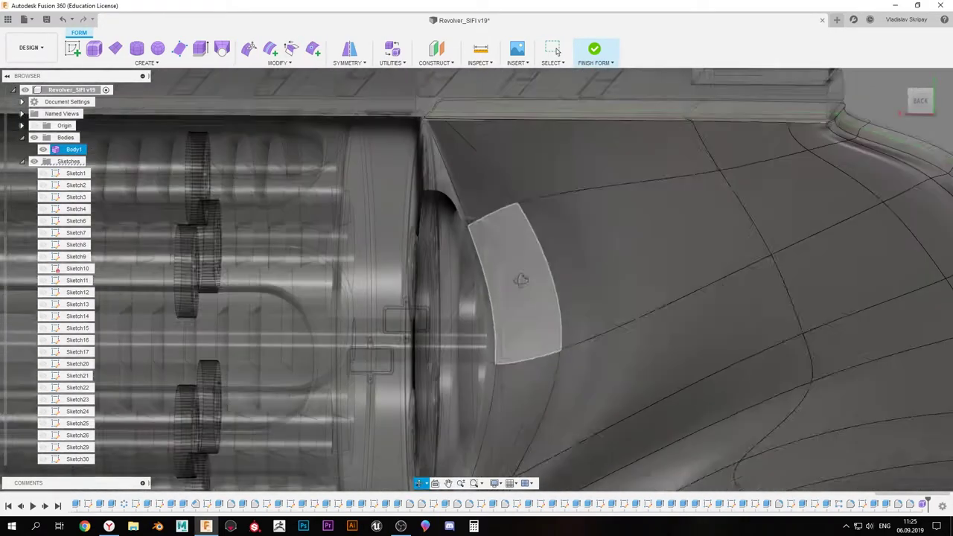
key(Escape)
click(394, 255)
shift+middle_drag(405, 192, 411, 211)
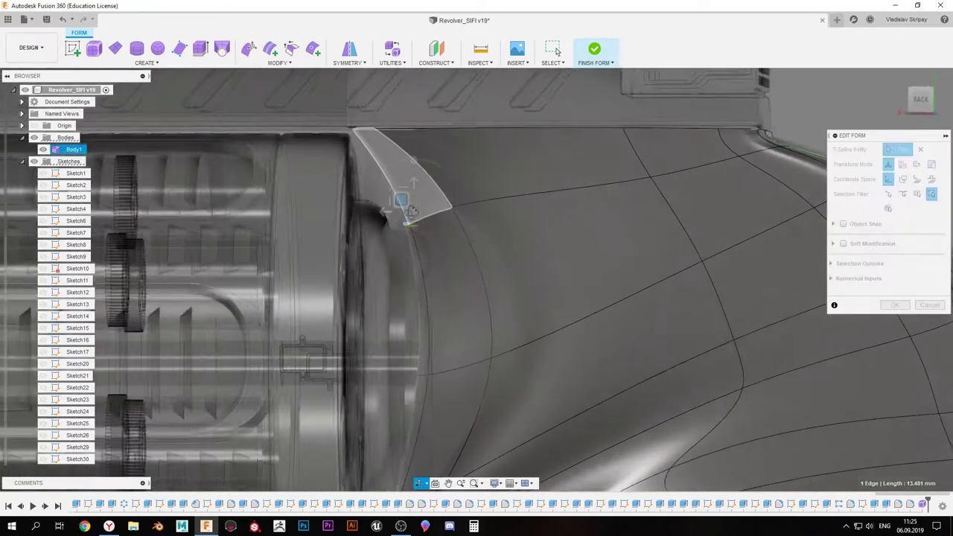
mouse_move(340, 209)
shift+middle_down()
mouse_move(330, 315)
mouse_move(384, 275)
shift+middle_up()
drag(362, 253, 343, 325)
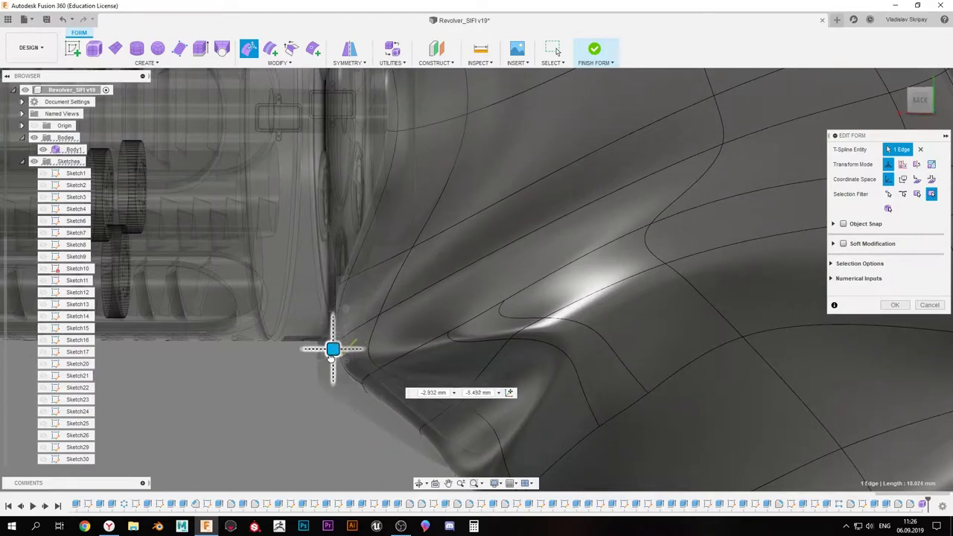
mouse_move(350, 370)
shift+middle_down()
mouse_move(340, 378)
mouse_move(416, 312)
shift+middle_up()
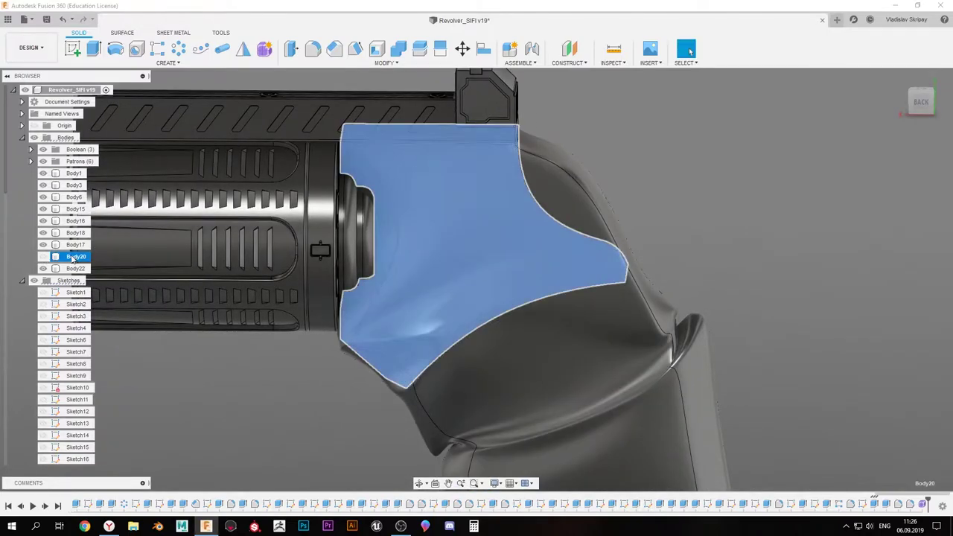
Remove Body20, the flared block ahead of the cylinder, and zoom in on the grip
right_click(72, 257)
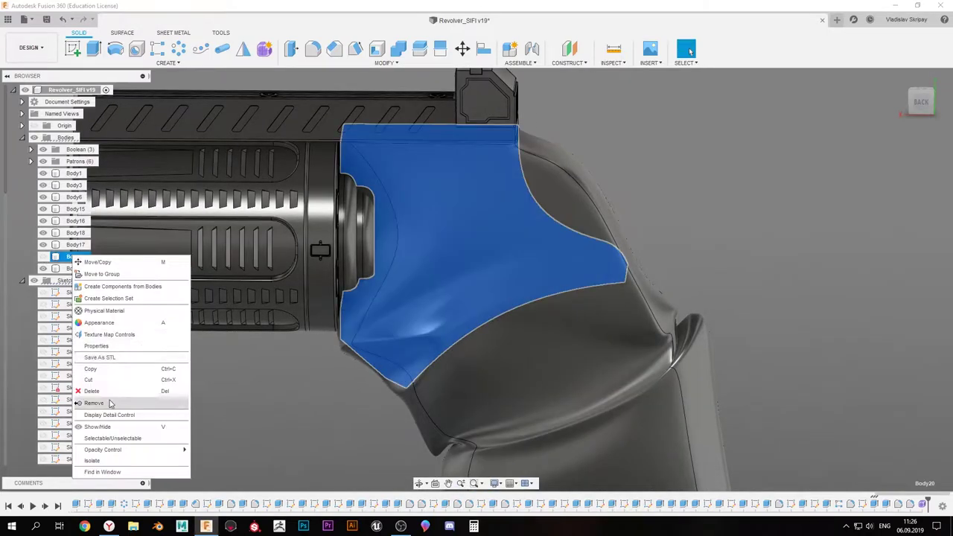
click(88, 400)
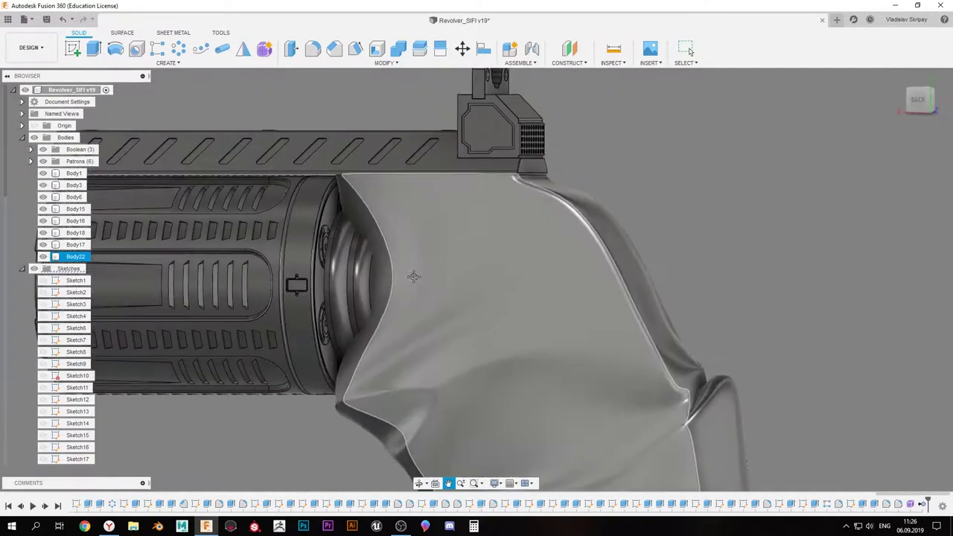
scroll(414, 276, down, 5)
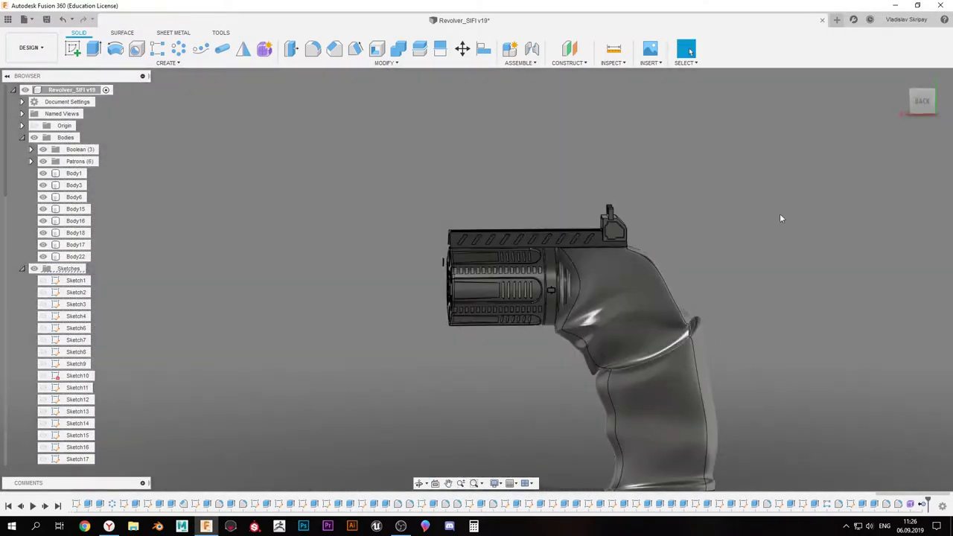
scroll(780, 212, up, 2)
scroll(541, 338, down, 2)
scroll(541, 338, up, 4)
shift+middle_drag(541, 339, 541, 370)
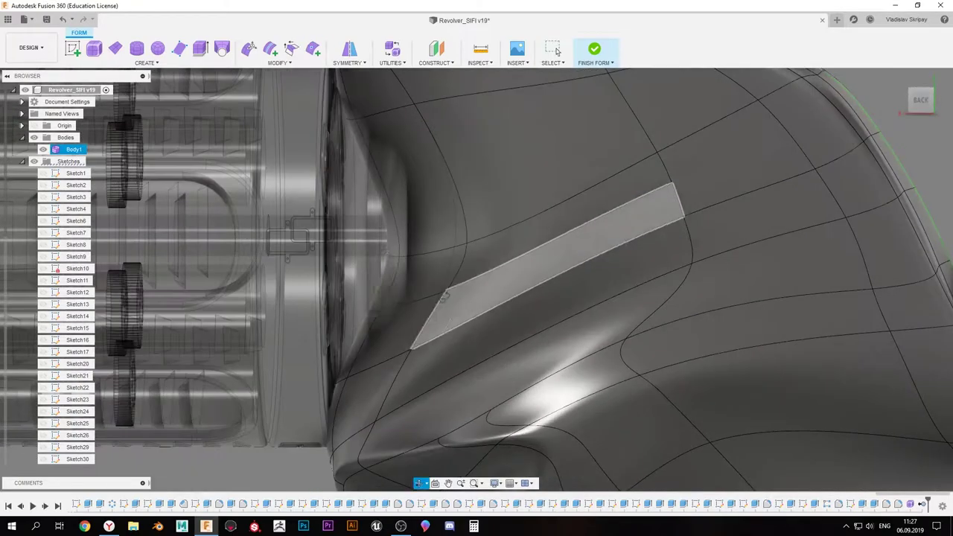
Select grip edges near the cylinder junction and insert points on one edge
shift+middle_drag(431, 336, 351, 379)
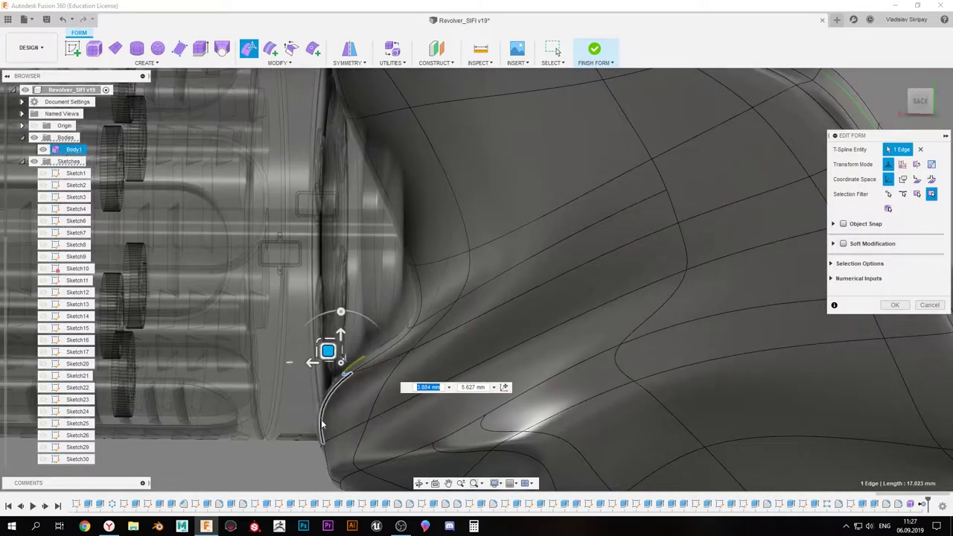
click(320, 423)
click(344, 360)
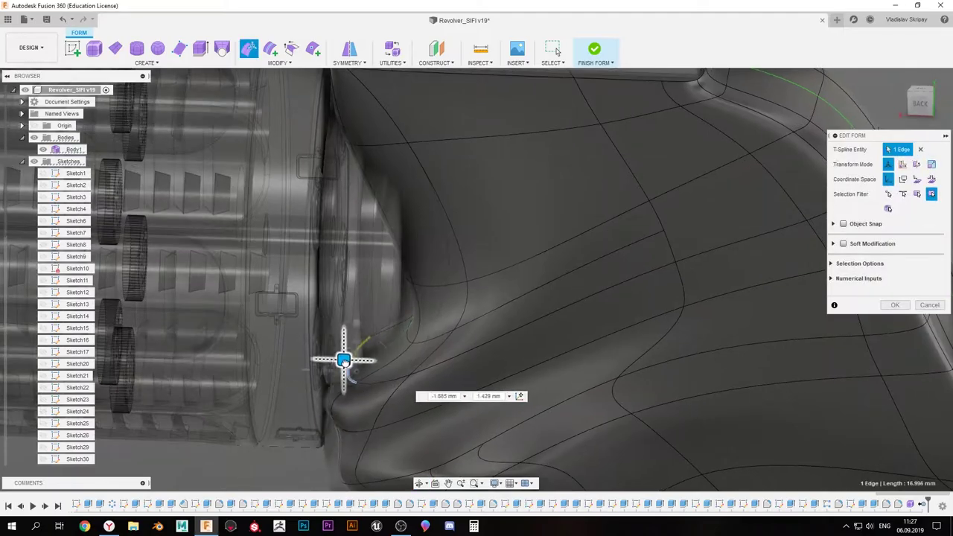
mouse_move(314, 411)
shift+middle_down()
mouse_move(367, 302)
mouse_move(299, 271)
shift+middle_up()
click(368, 301)
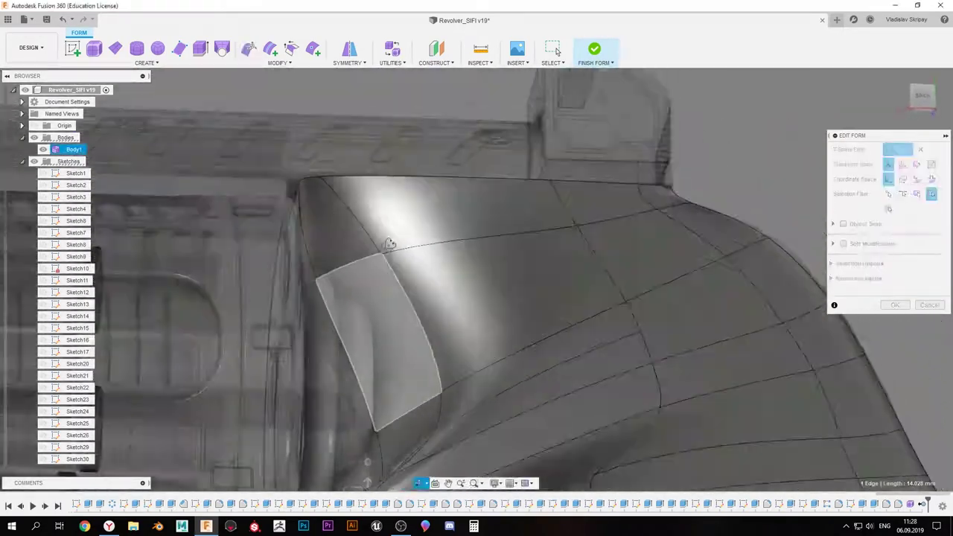
click(299, 271)
click(312, 48)
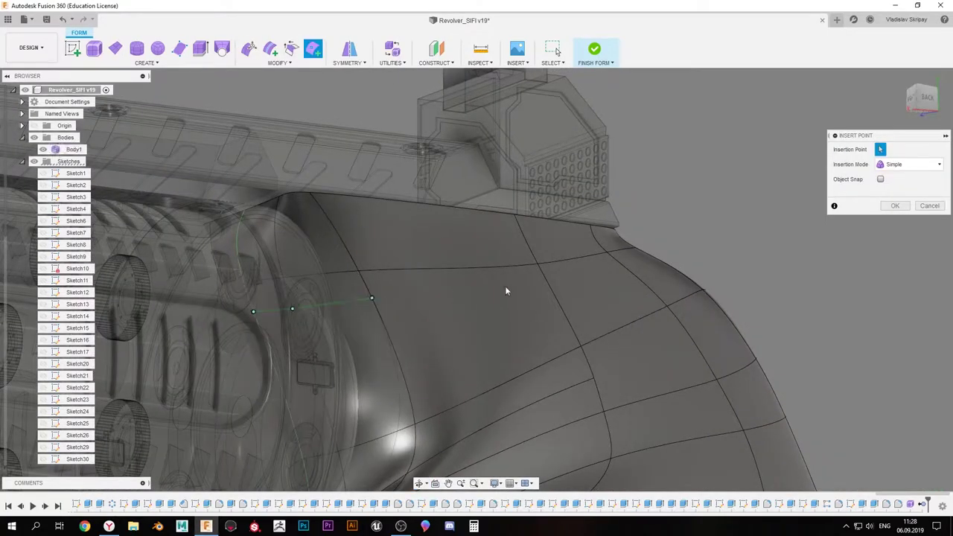
click(544, 284)
key(Return)
Pull an edge where the grip meets the cylinder about -1.4 mm to ease the joint
shift+middle_drag(431, 251, 296, 328)
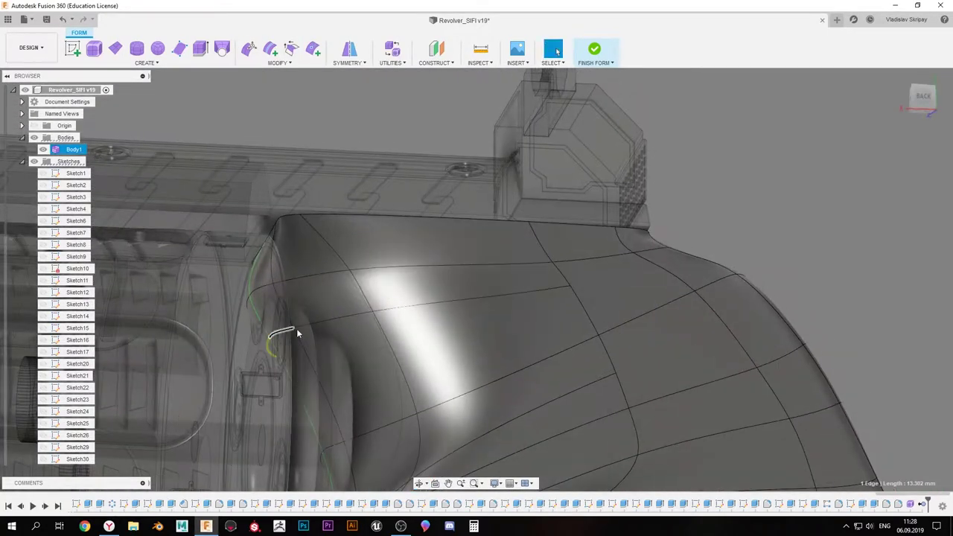
click(320, 291)
click(285, 279)
mouse_move(285, 279)
shift+middle_down()
mouse_move(288, 220)
mouse_move(245, 75)
shift+middle_up()
drag(245, 74, 335, 201)
shift+middle_drag(334, 205, 339, 208)
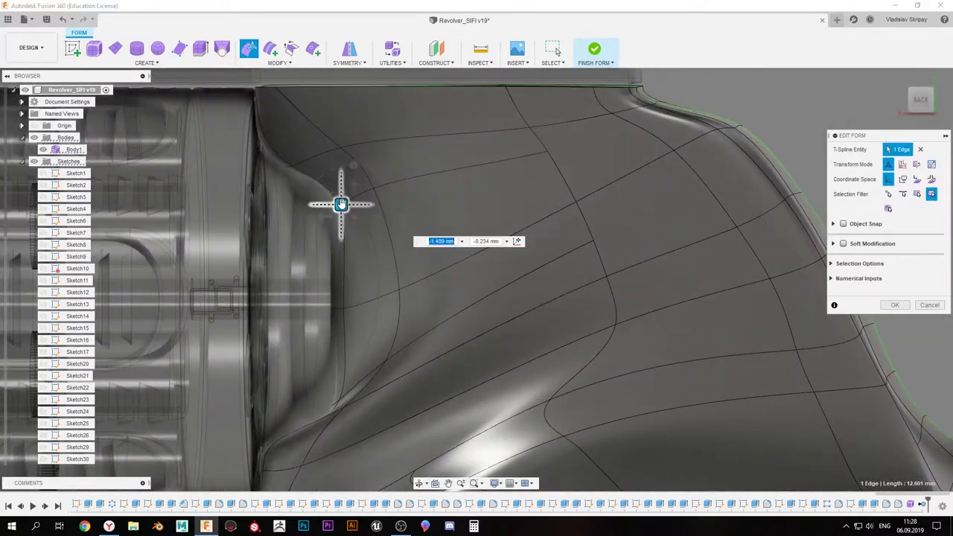
scroll(446, 279, down, 10)
key(Escape)
Review the back of the grip and finish the form
shift+middle_drag(446, 277, 432, 287)
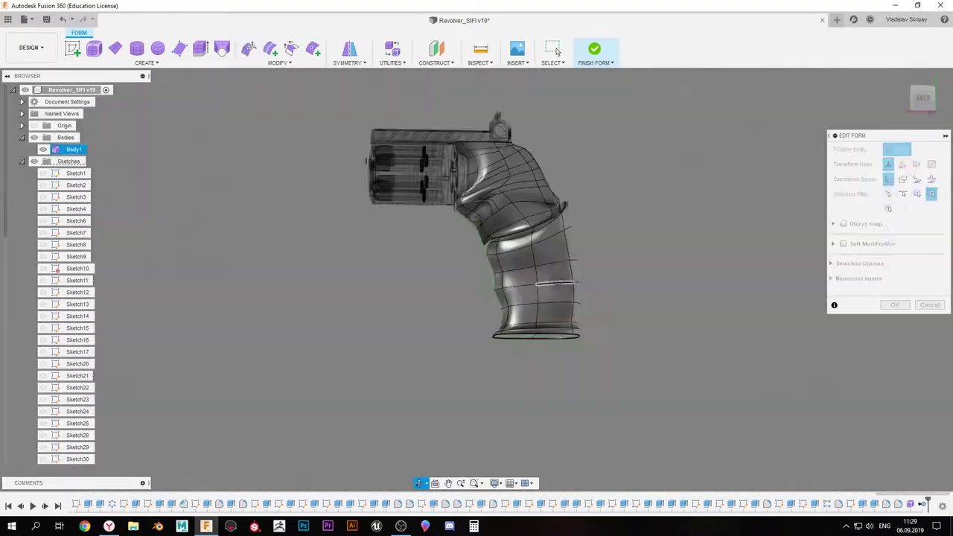
mouse_move(431, 288)
shift+middle_down()
mouse_move(446, 283)
mouse_move(451, 257)
shift+middle_up()
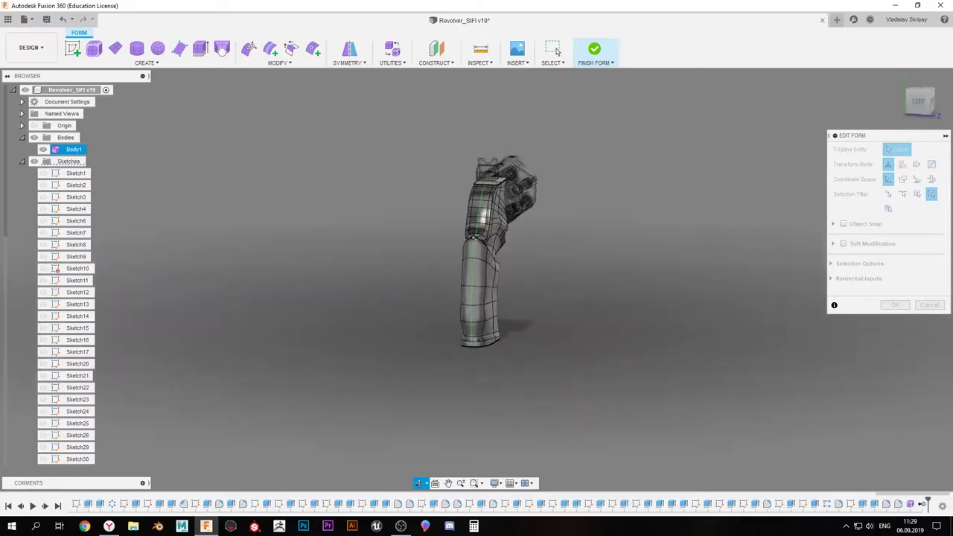
scroll(451, 254, up, 8)
scroll(450, 252, up, 3)
scroll(451, 253, down, 5)
click(594, 49)
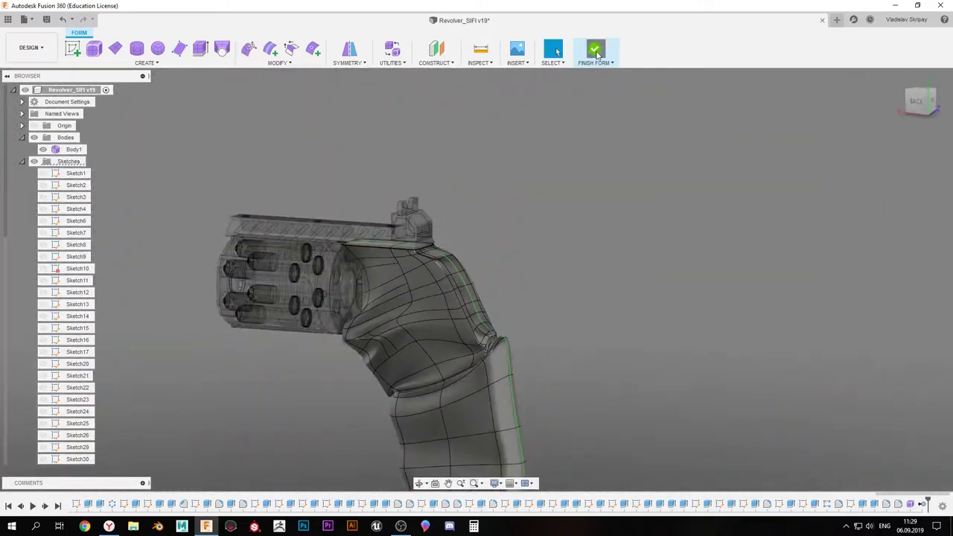
Orbit and zoom around the finished revolver to inspect it from several sides
mouse_move(536, 402)
shift+middle_down()
mouse_move(570, 290)
mouse_move(608, 279)
mouse_move(516, 240)
mouse_move(496, 351)
mouse_move(472, 268)
mouse_move(464, 297)
mouse_move(565, 196)
mouse_move(565, 215)
mouse_move(461, 320)
mouse_move(564, 238)
mouse_move(518, 214)
mouse_move(574, 223)
mouse_move(421, 228)
shift+middle_up()
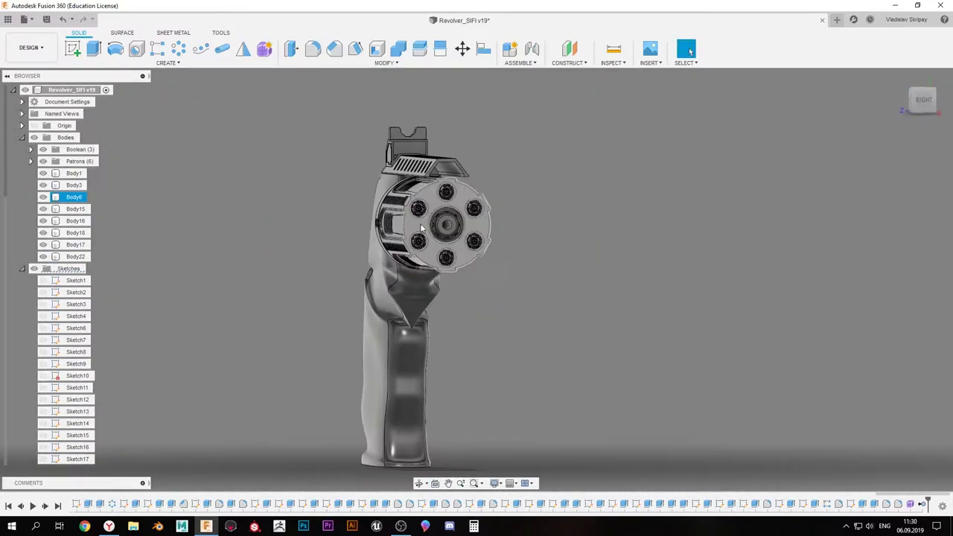
mouse_move(492, 237)
shift+middle_down()
mouse_move(459, 212)
mouse_move(494, 240)
mouse_move(529, 244)
mouse_move(421, 250)
mouse_move(480, 258)
shift+middle_up()
scroll(461, 203, up, 2)
scroll(529, 244, down, 2)
scroll(420, 250, up, 4)
scroll(421, 249, down, 3)
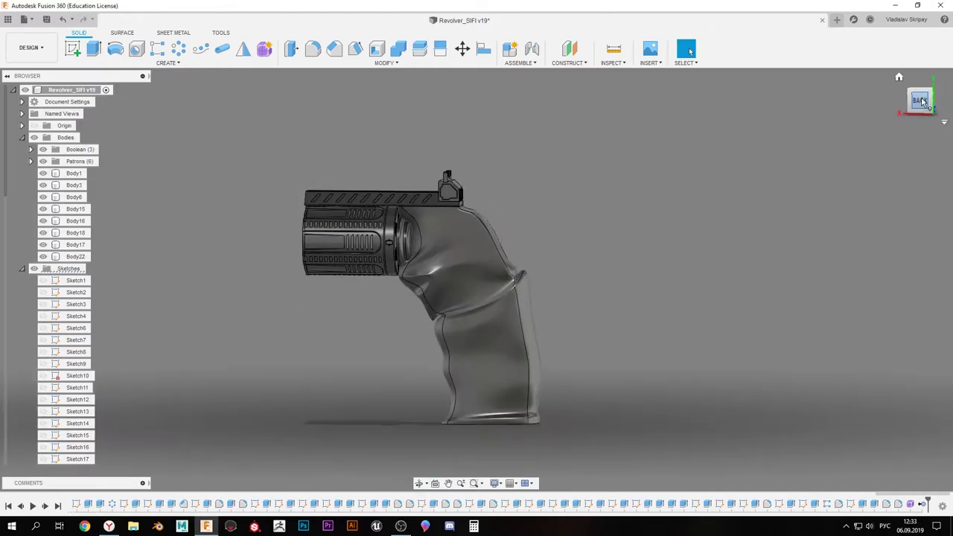
scroll(480, 258, up, 3)
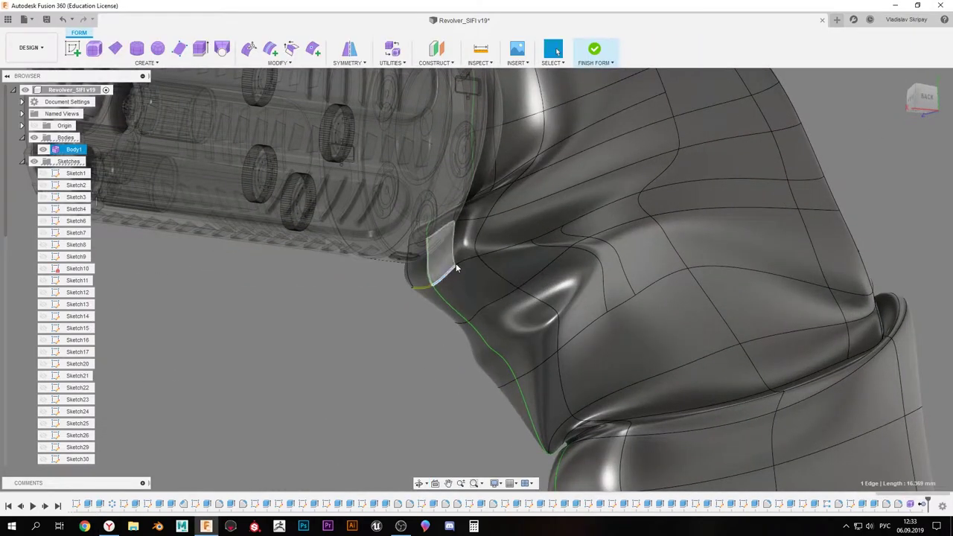
Start a new sketch on the plane behind the grip
click(440, 294)
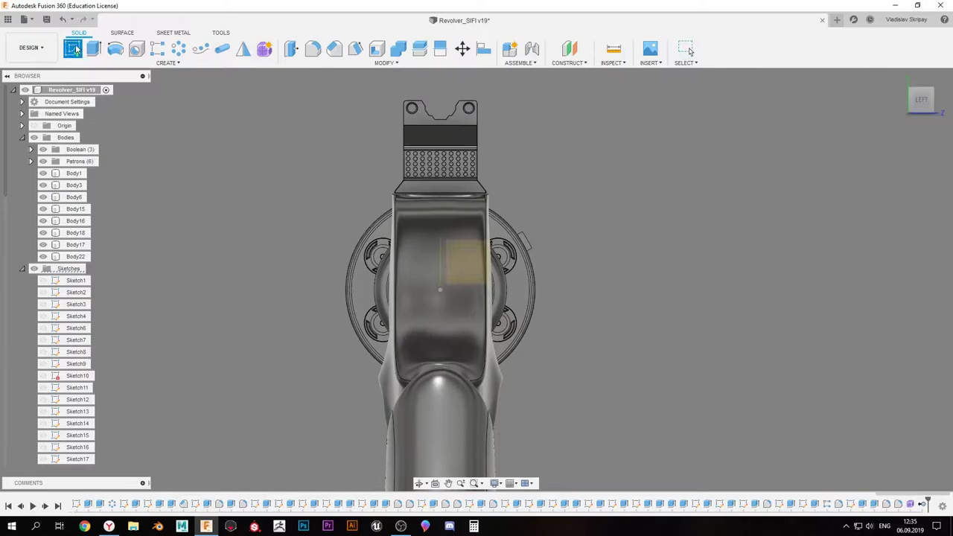
click(75, 49)
click(466, 261)
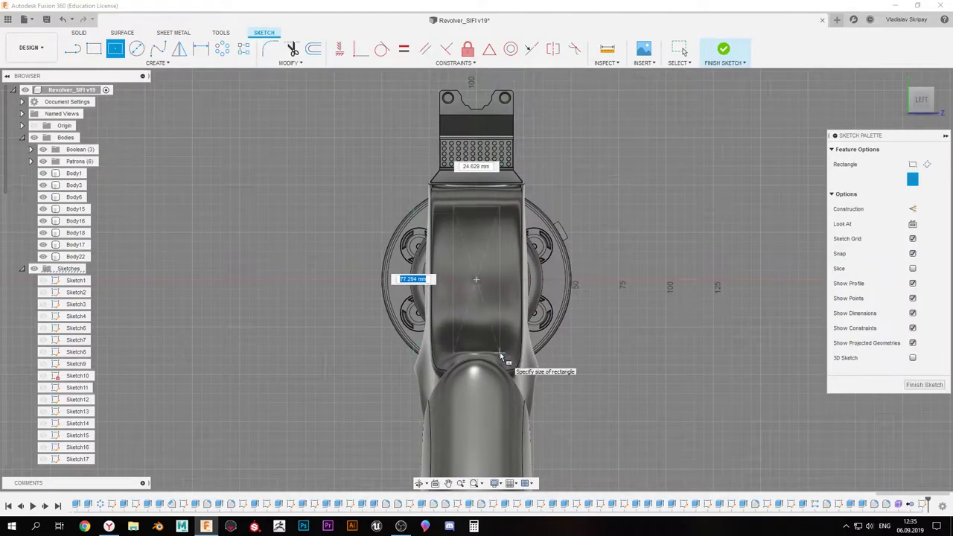
Draw a 30 × 80 mm rectangle across the grip, rotate it 30° and trim it
key(r)
scroll(501, 258, up, 2)
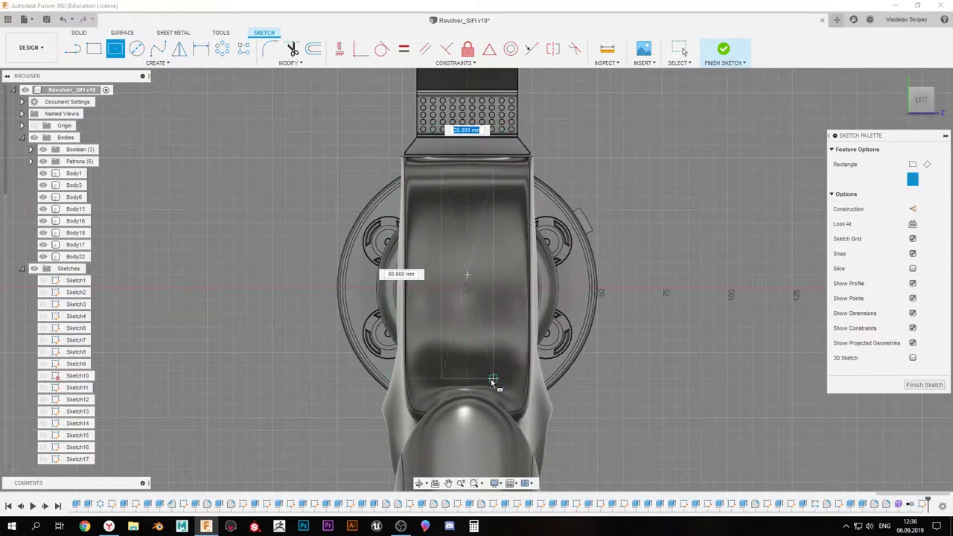
scroll(507, 381, up, 2)
mouse_move(499, 378)
shift+middle_down()
mouse_move(400, 270)
mouse_move(401, 196)
shift+middle_up()
key(m)
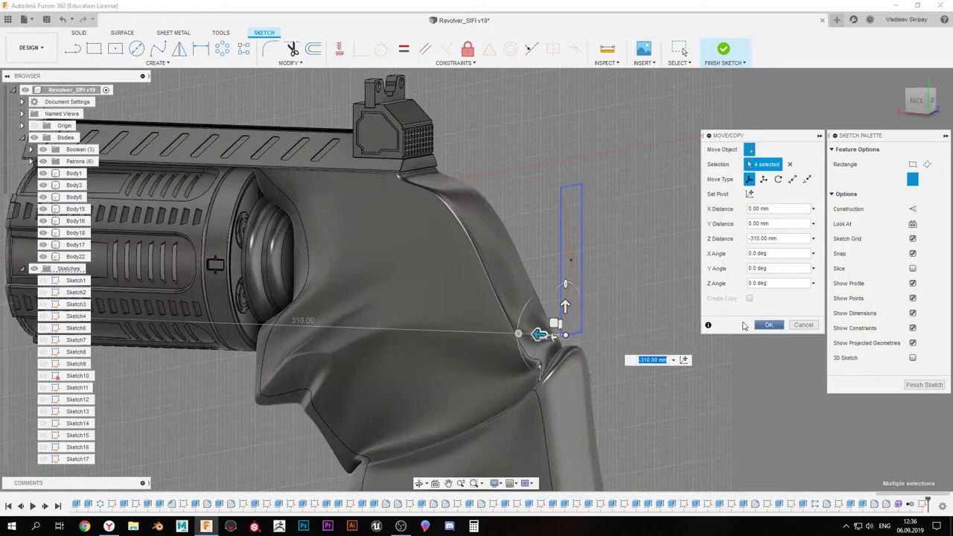
key(t)
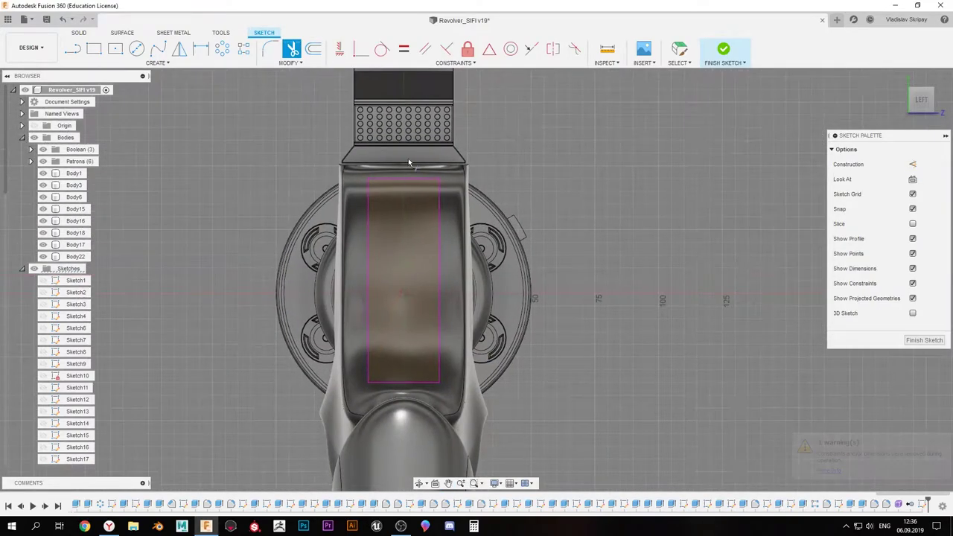
shift+middle_drag(566, 223, 625, 210)
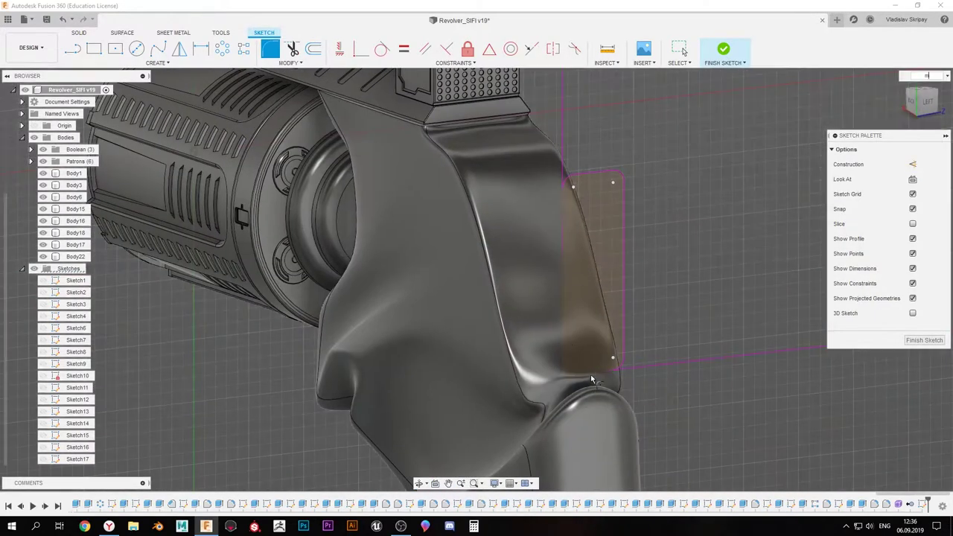
key(r)
mouse_move(624, 264)
shift+middle_down()
mouse_move(574, 291)
mouse_move(602, 265)
shift+middle_up()
drag(602, 265, 609, 290)
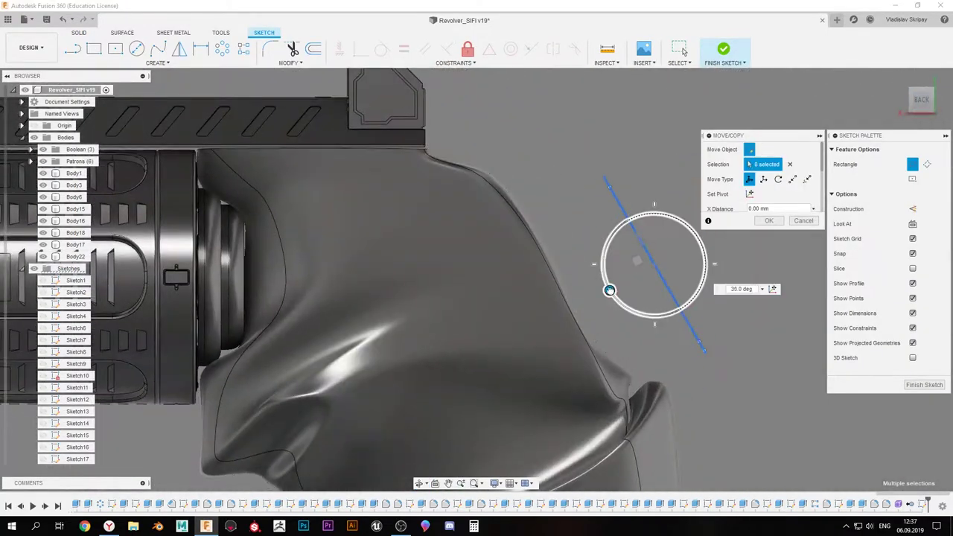
Extrude the rectangle as a 15 mm cut into the back of the grip and finish the sketch
key(e)
mouse_move(804, 231)
shift+middle_down()
mouse_move(631, 304)
mouse_move(454, 279)
shift+middle_up()
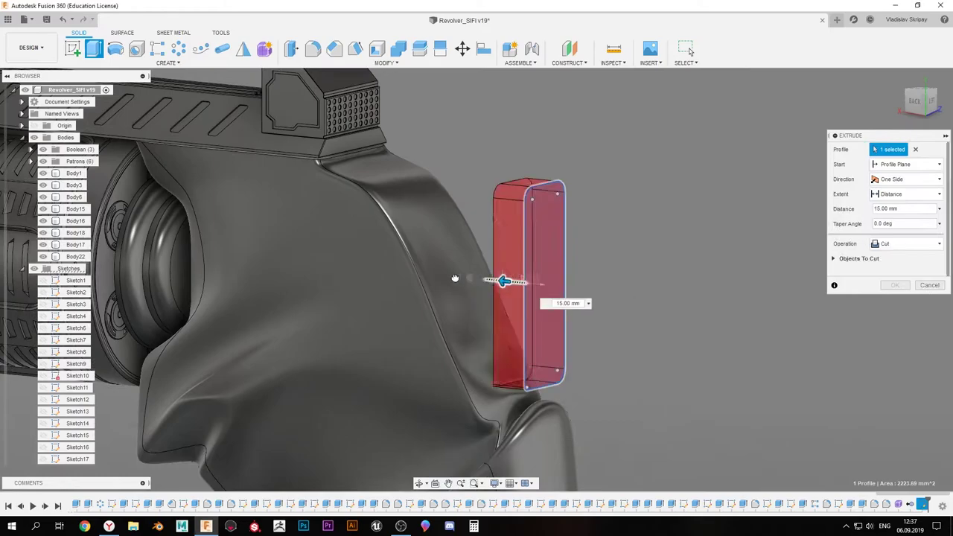
mouse_move(397, 200)
shift+middle_down()
mouse_move(359, 203)
mouse_move(586, 273)
mouse_move(817, 221)
mouse_move(634, 241)
shift+middle_up()
key(Return)
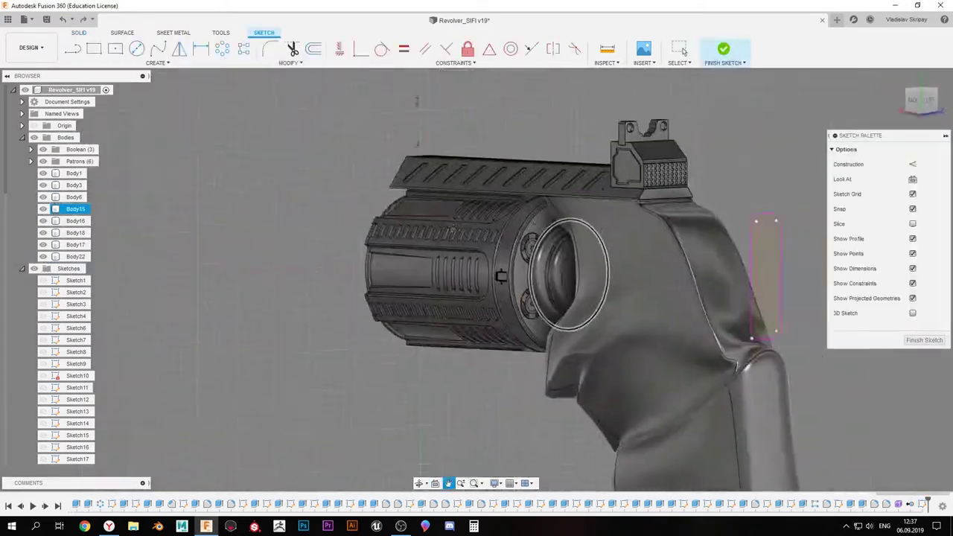
key(Return)
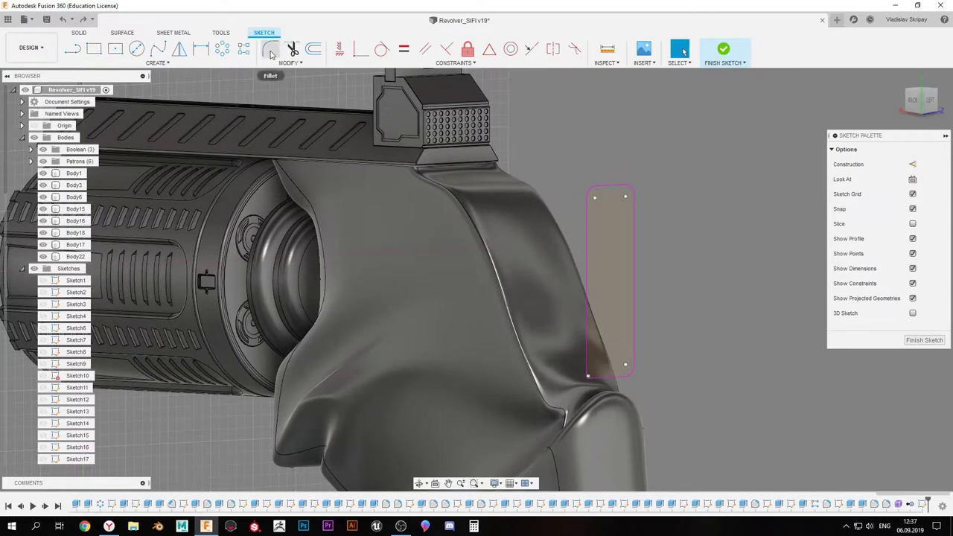
key(Escape)
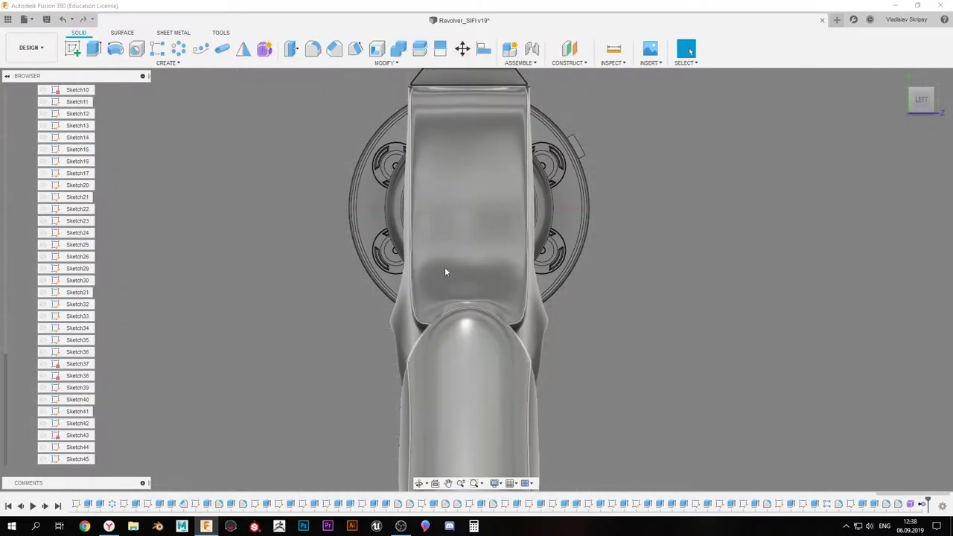
shift+middle_drag(484, 234, 461, 145)
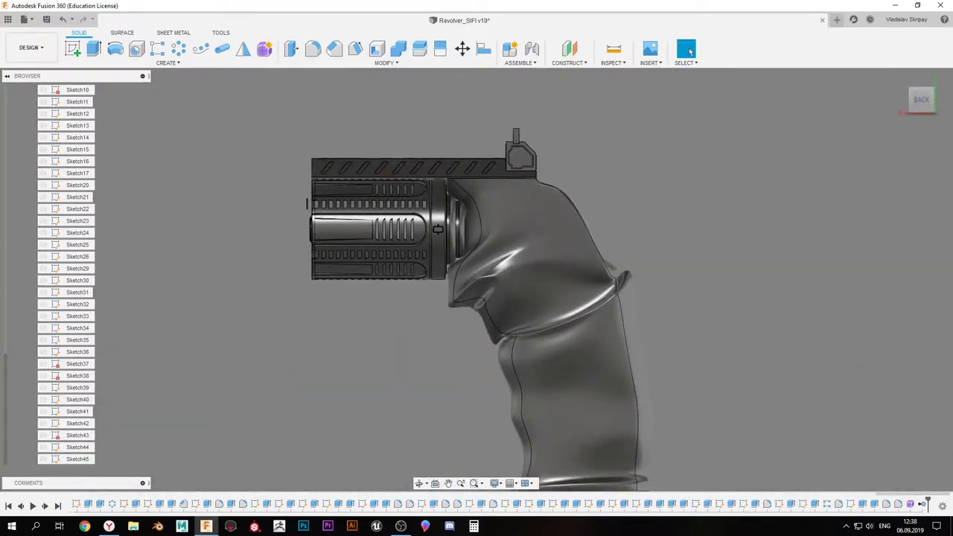
scroll(75, 235, up, 5)
Extrude the rod profile two-sided, 230 mm and -5 mm, as a new body
shift+middle_drag(689, 51, 417, 277)
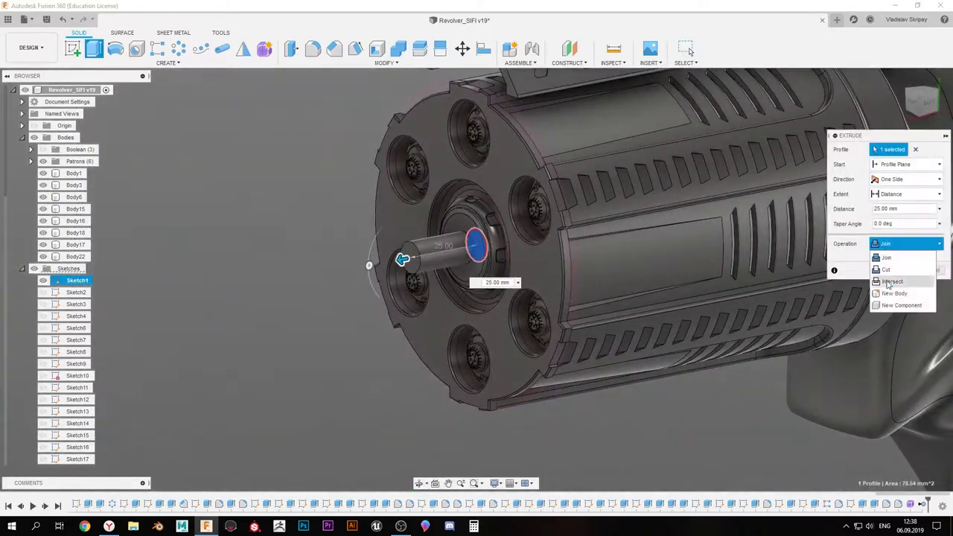
scroll(308, 274, down, 3)
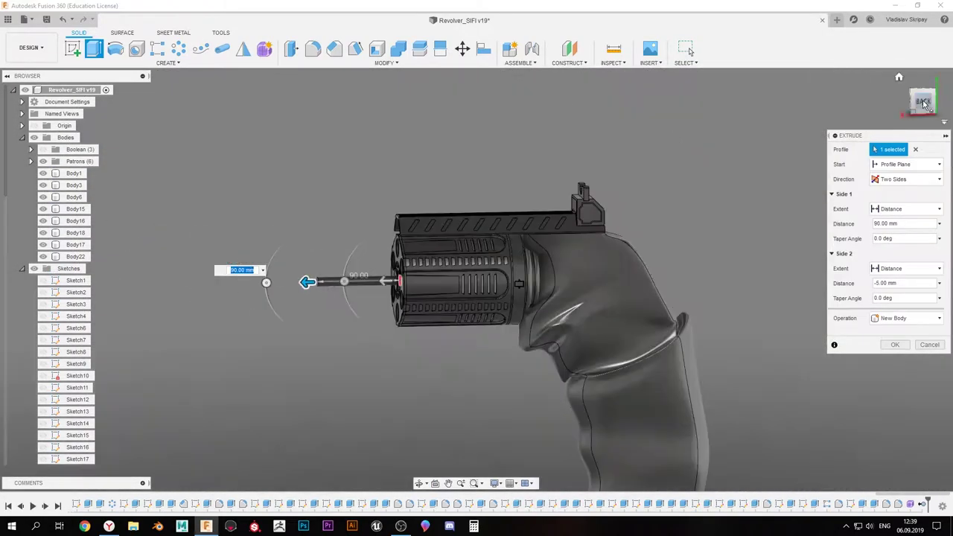
drag(308, 251, 255, 237)
scroll(253, 234, up, 2)
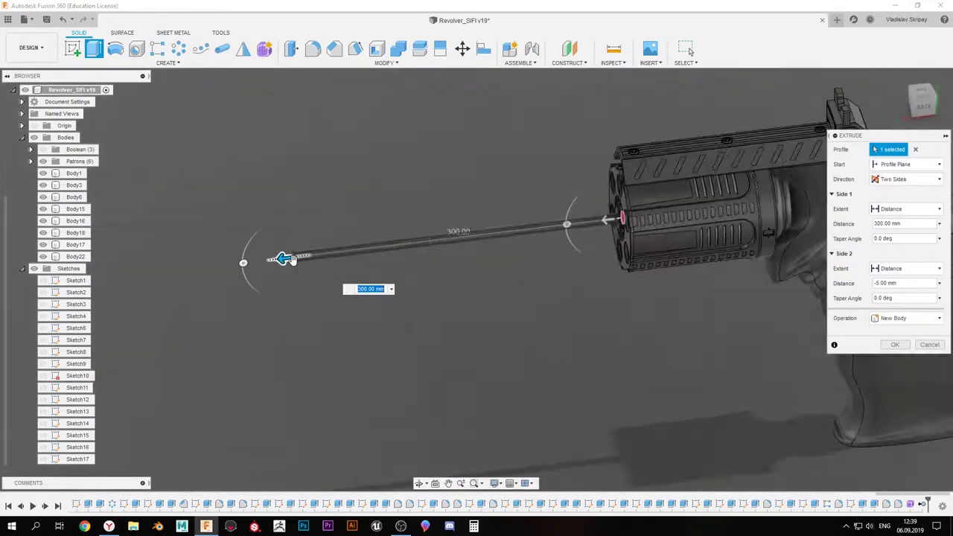
scroll(296, 243, up, 2)
scroll(353, 256, up, 2)
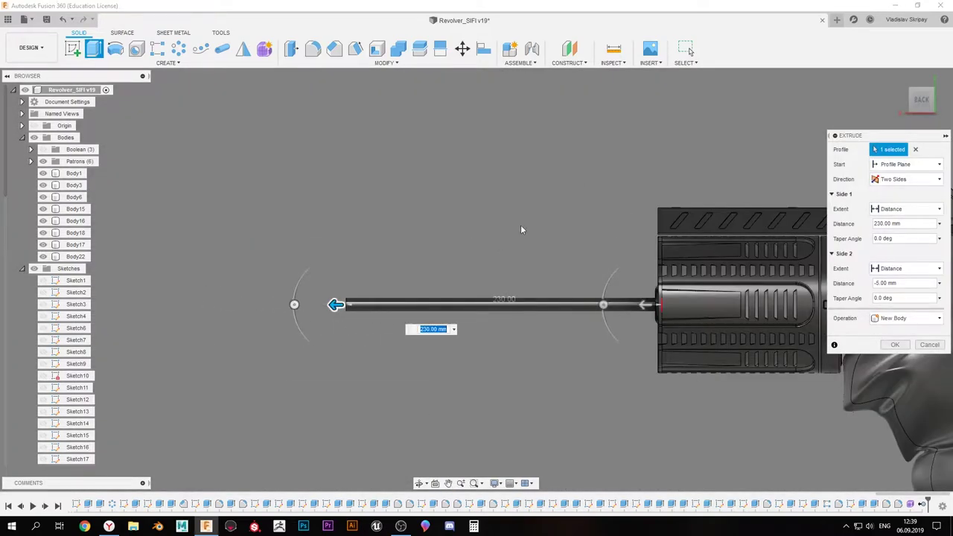
middle_drag(521, 229, 478, 221)
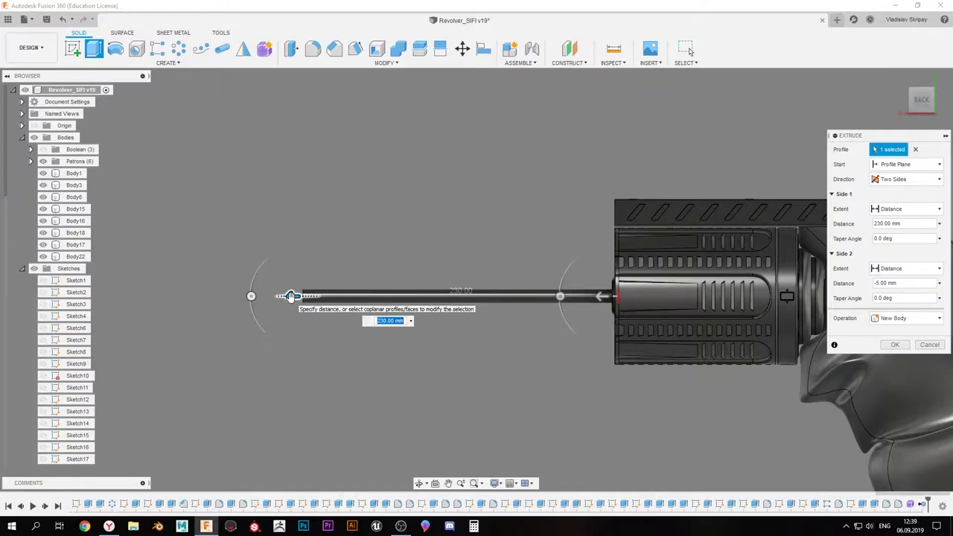
click(892, 347)
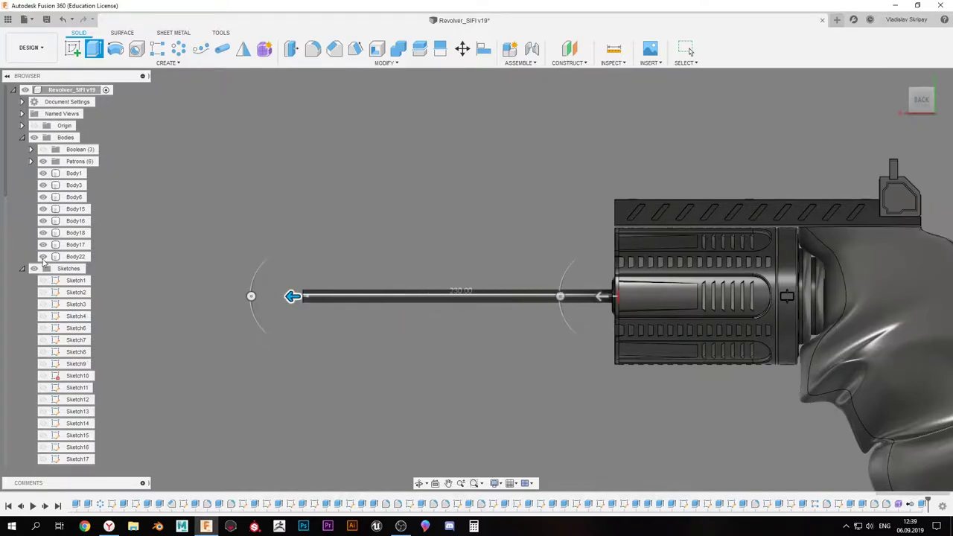
Select the new Body23 rod and begin a new sketch
click(42, 268)
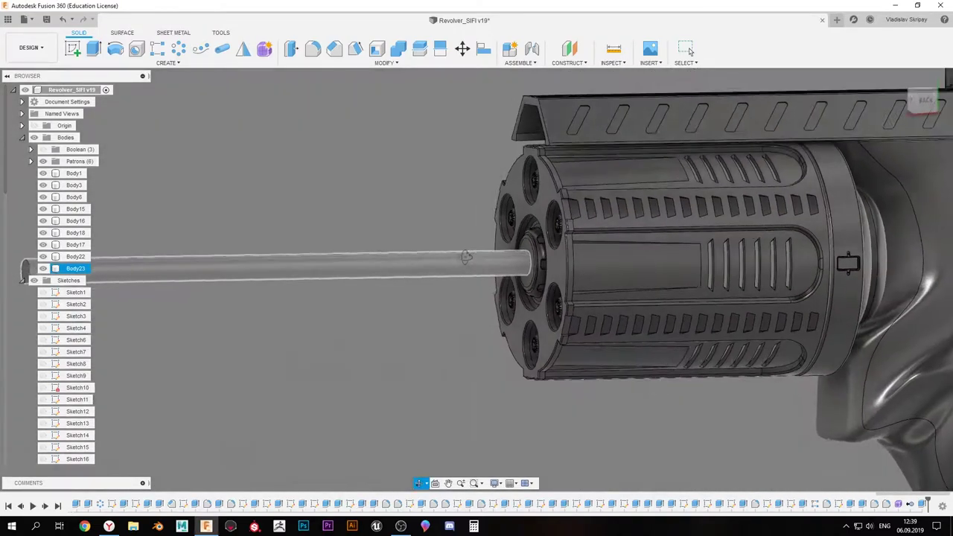
shift+middle_drag(298, 298, 415, 310)
click(73, 48)
Sketch a rectangle beneath the rod and extrude it symmetric 15 mm as a new block body
click(496, 258)
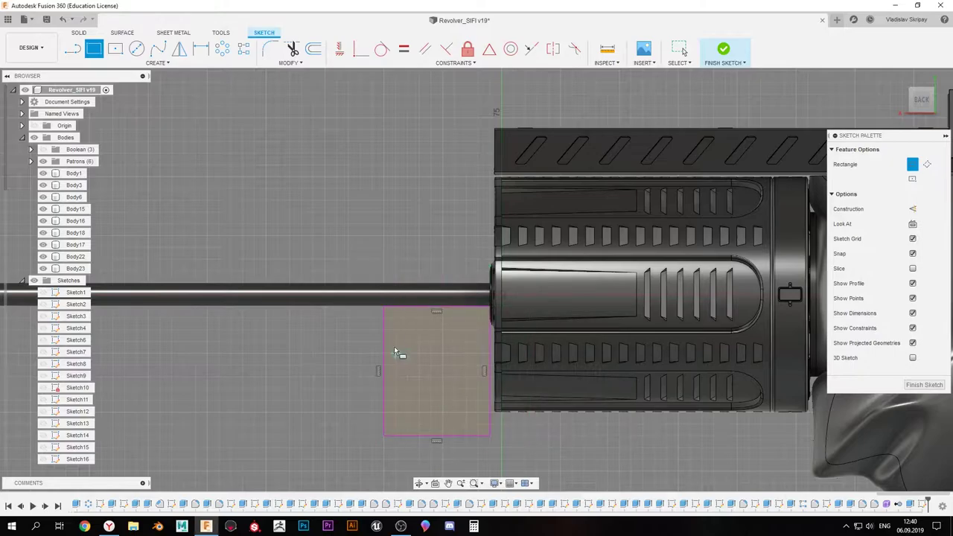
right_drag(395, 352, 456, 355)
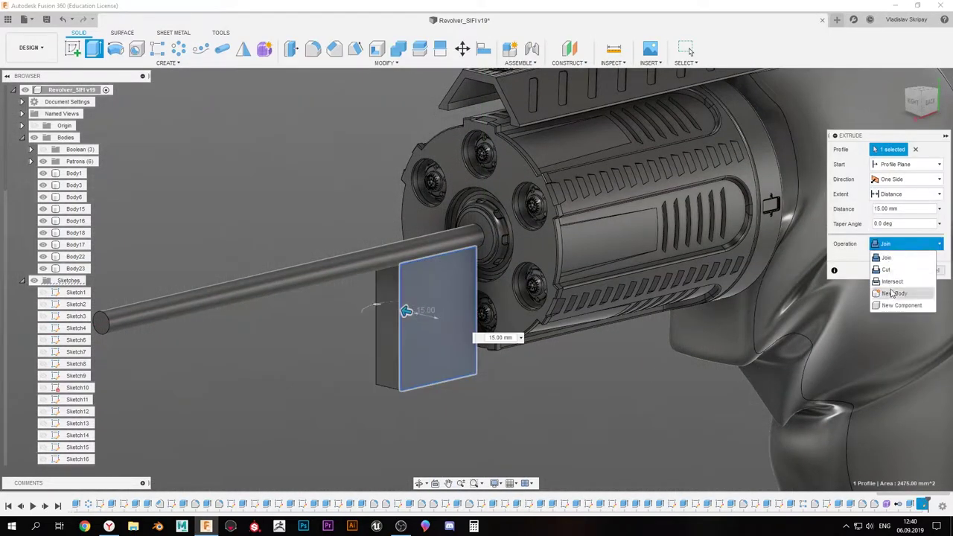
click(893, 294)
shift+middle_drag(521, 298, 584, 295)
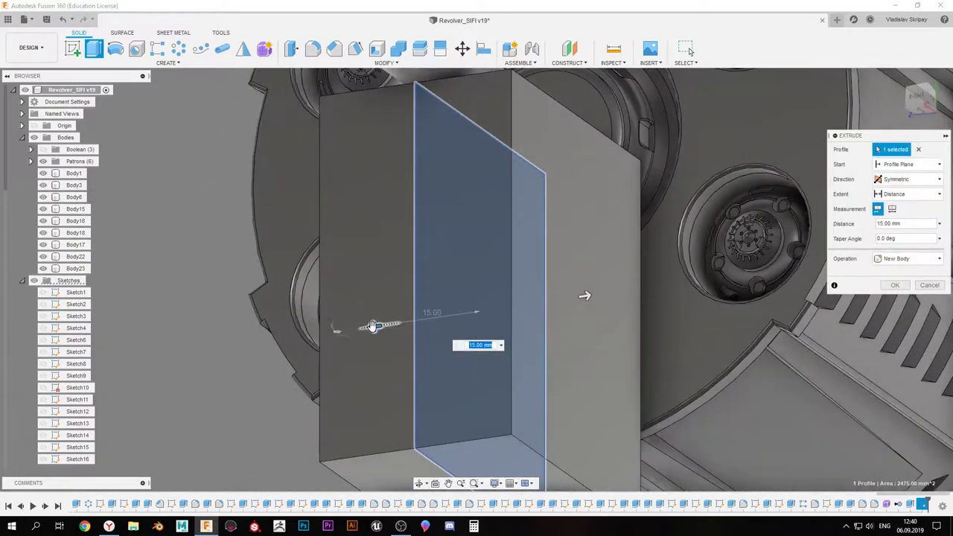
mouse_move(400, 321)
shift+middle_down()
mouse_move(396, 276)
mouse_move(432, 320)
mouse_move(936, 117)
mouse_move(348, 255)
shift+middle_up()
key(Return)
Cut the rod profile through the block to -225 mm, then extrude a sleeve tube around the rod as a new body
shift+middle_drag(205, 204, 372, 223)
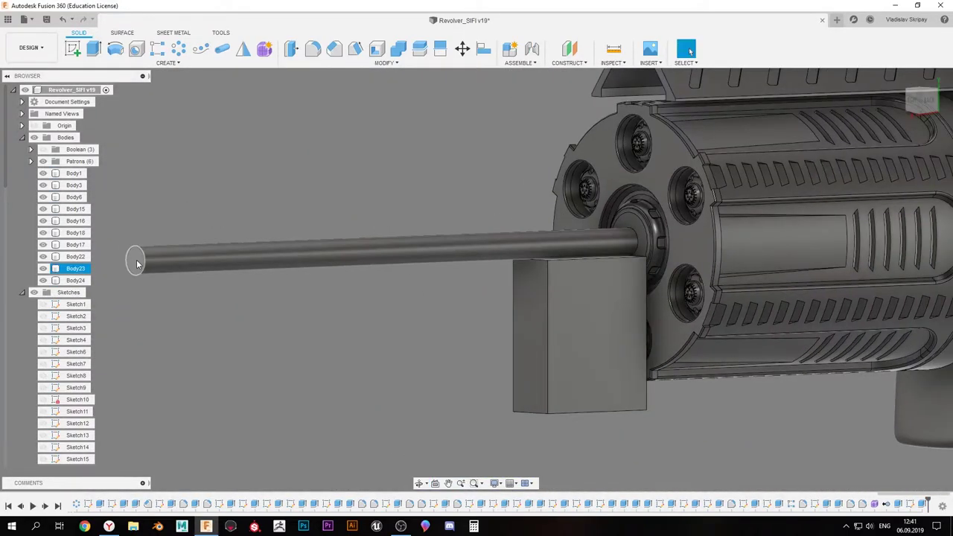
key(r)
click(611, 223)
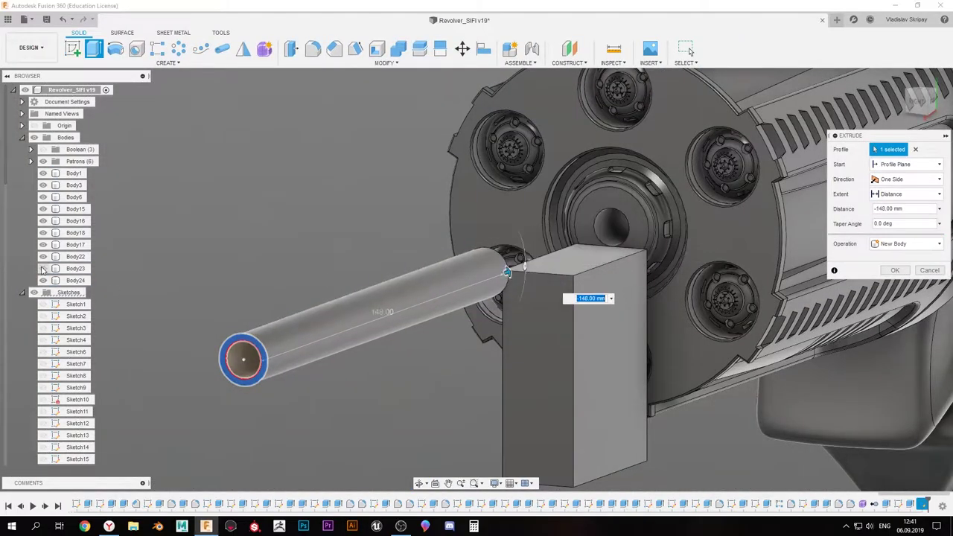
drag(616, 232, 633, 236)
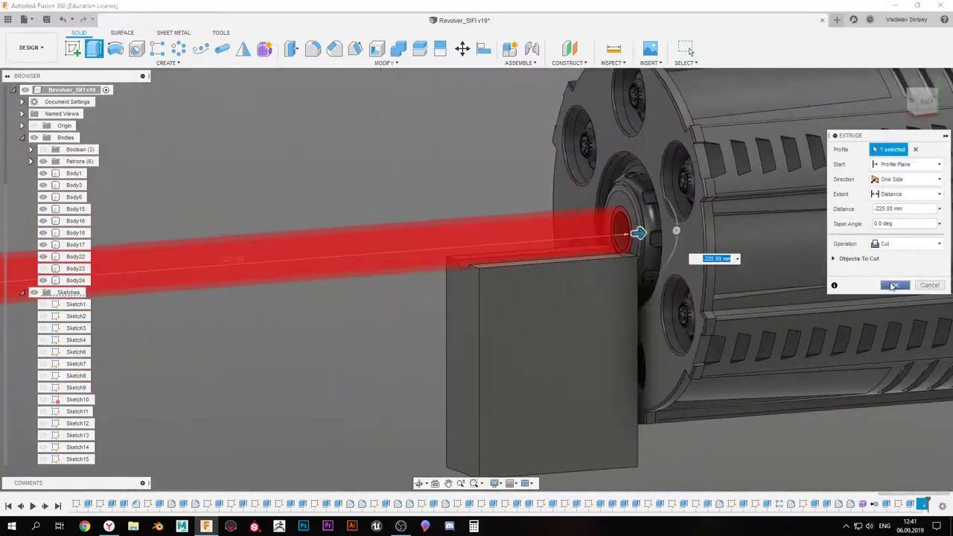
click(894, 286)
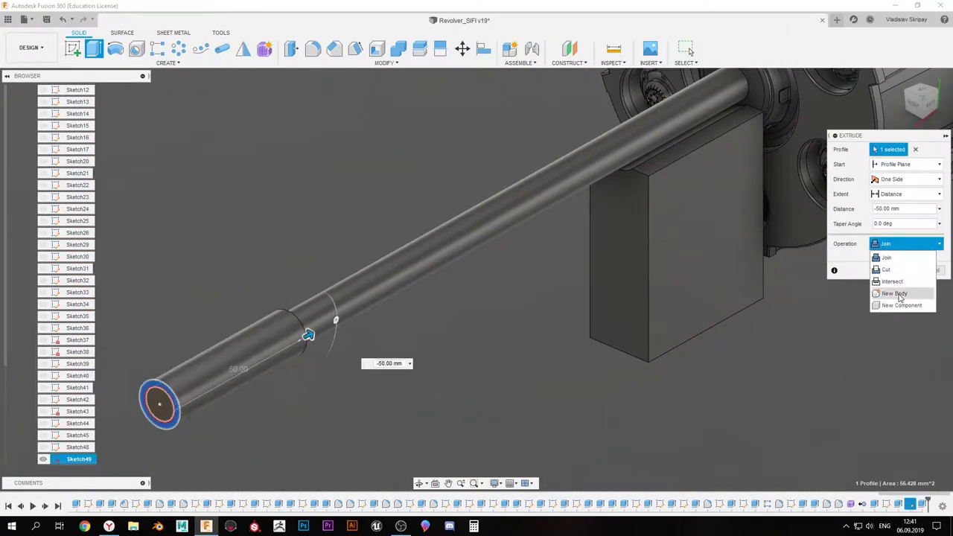
click(896, 293)
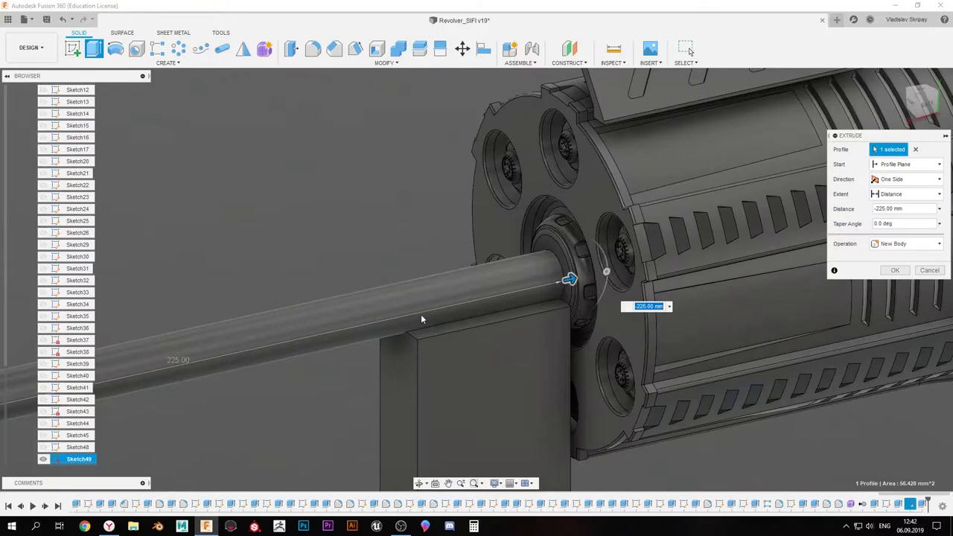
click(904, 179)
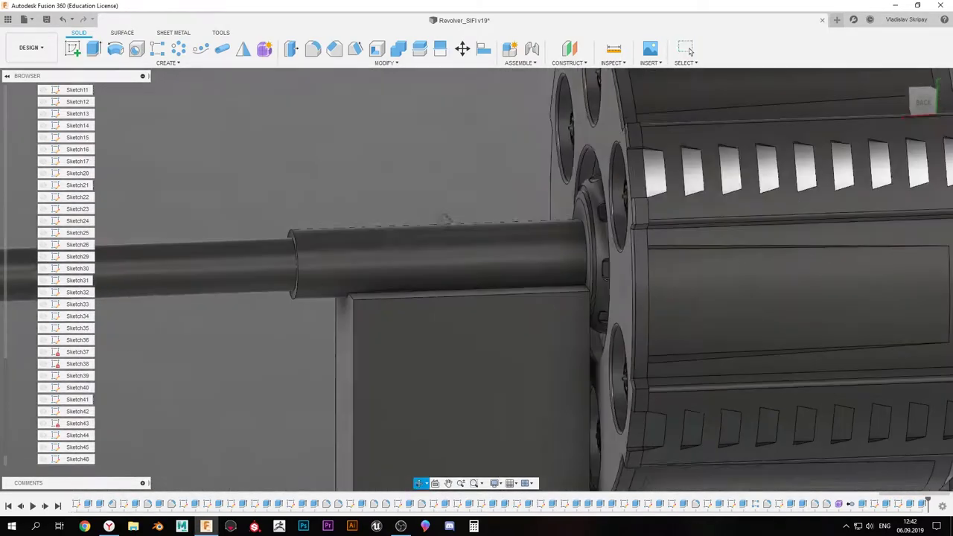
Cut the angled slot profiles 27 mm into the new sleeve body
click(186, 265)
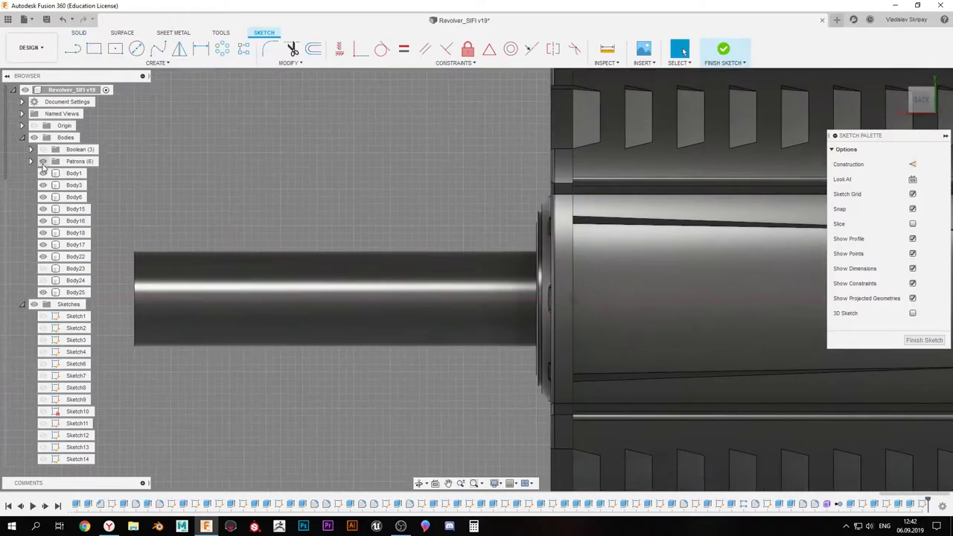
click(42, 163)
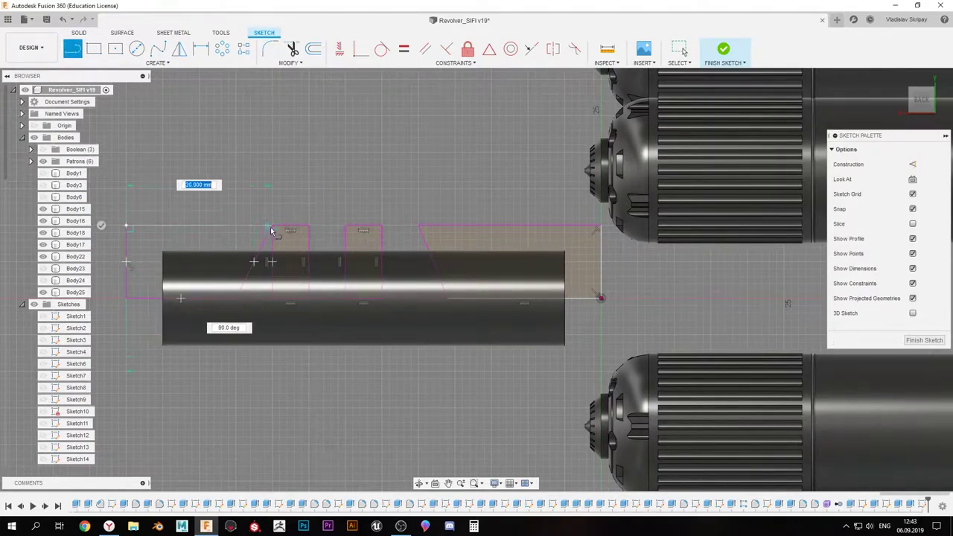
key(e)
drag(484, 241, 393, 202)
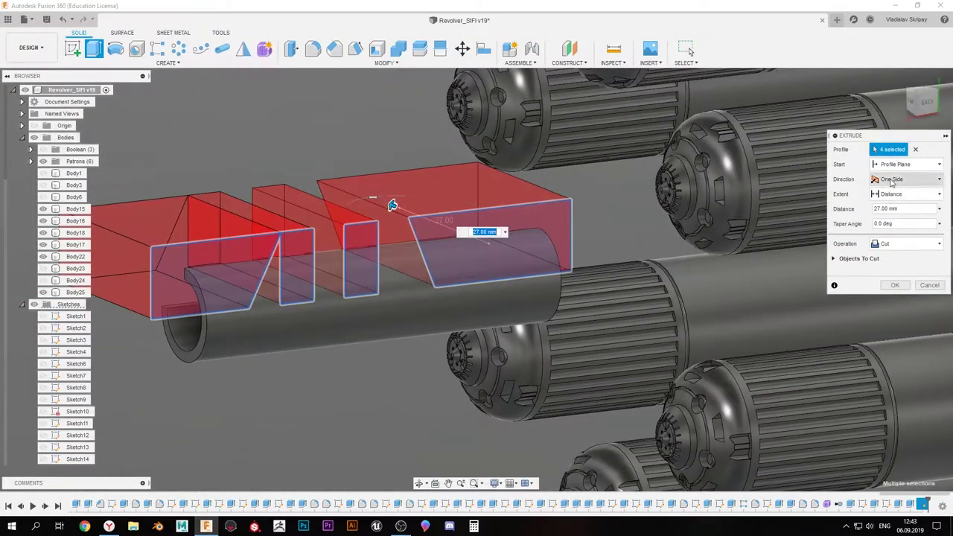
shift+middle_drag(393, 202, 483, 202)
key(Return)
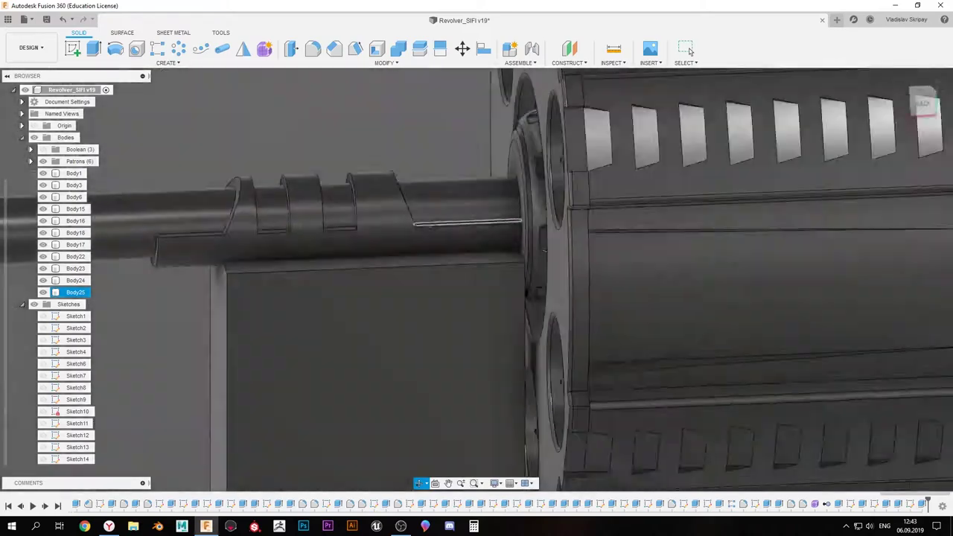
Sketch narrow groove rectangles along the sleeve's top and extrude them
key(r)
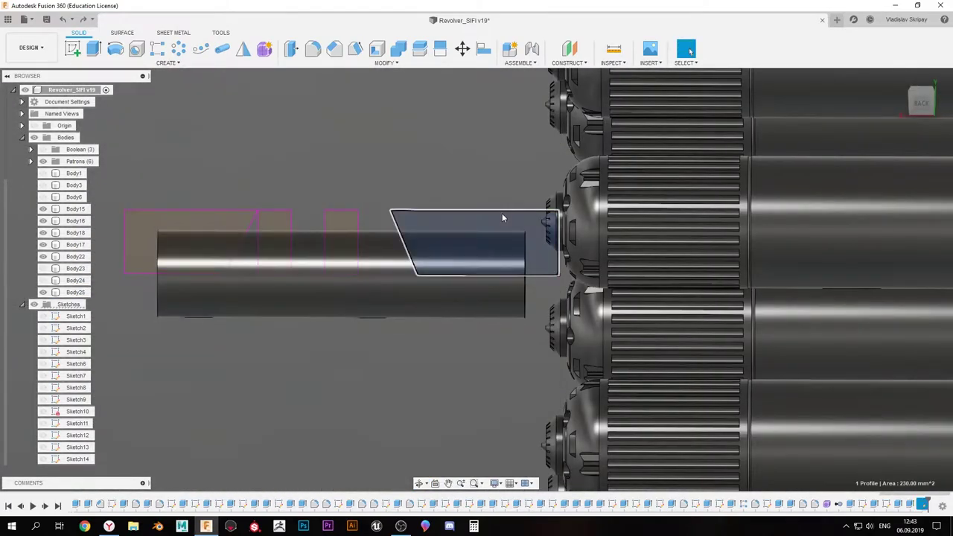
click(502, 213)
click(394, 195)
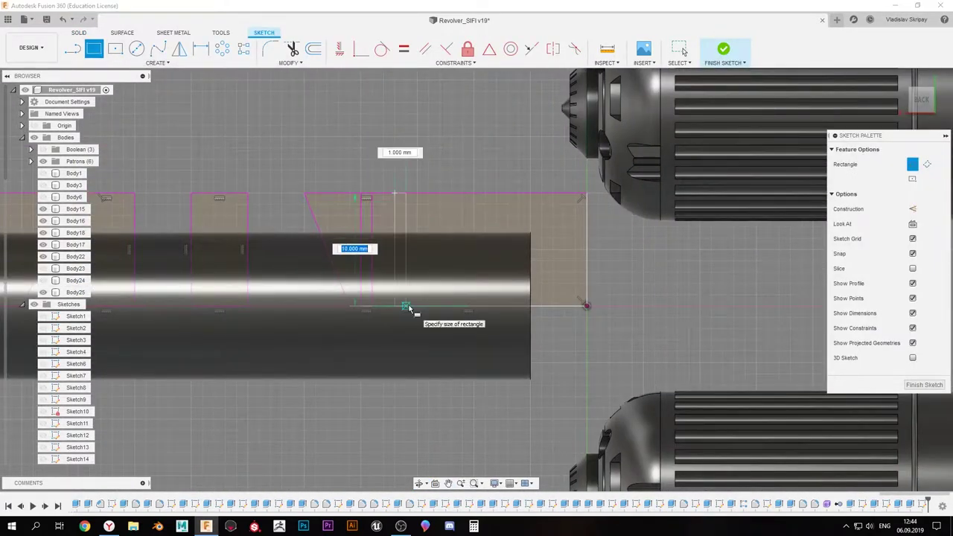
key(Escape)
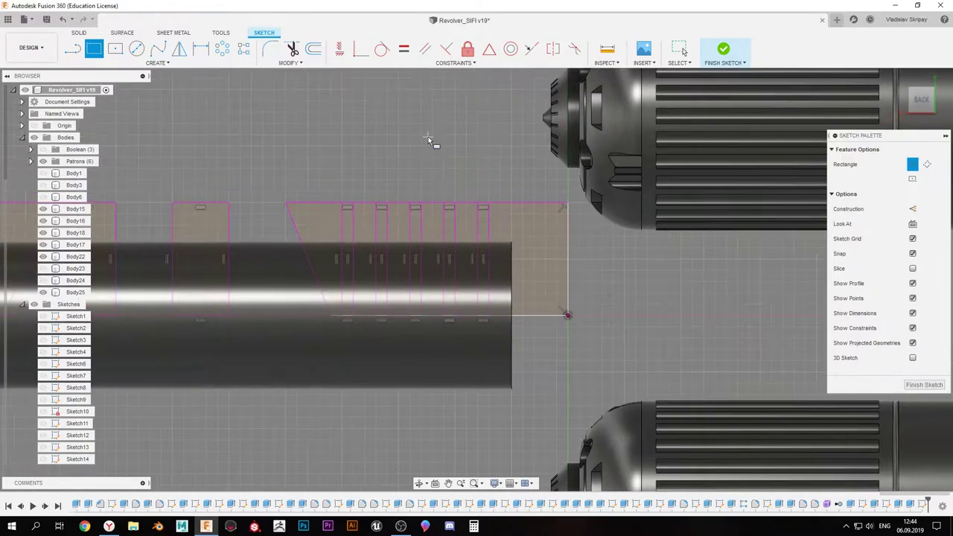
click(923, 385)
key(e)
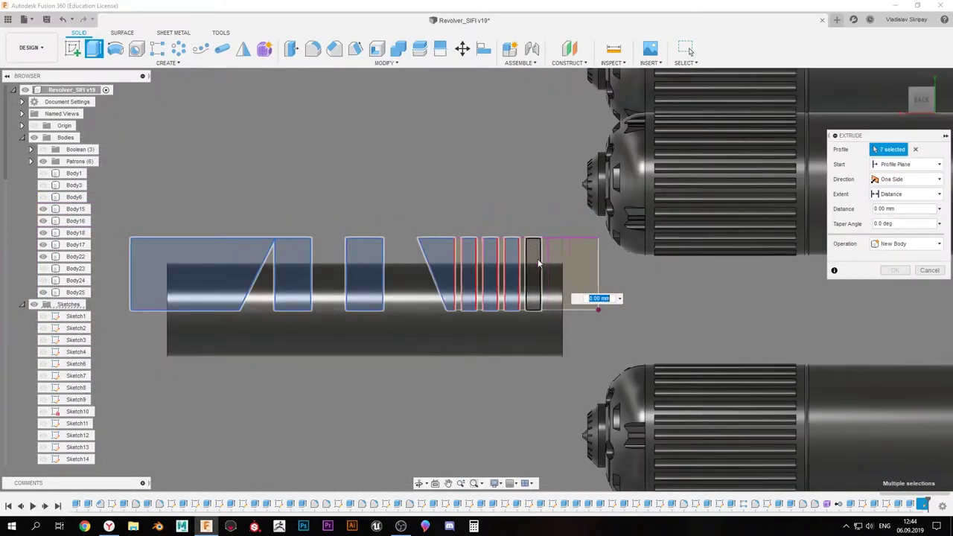
click(538, 262)
shift+middle_drag(538, 262, 609, 140)
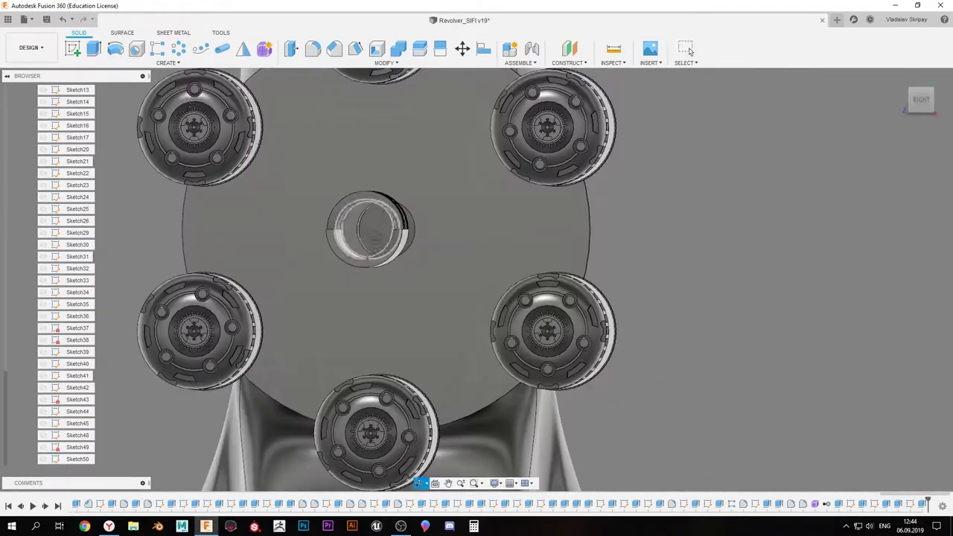
click(72, 48)
Cut a center-rectangle notch -3 mm into the sleeve's front face
click(477, 238)
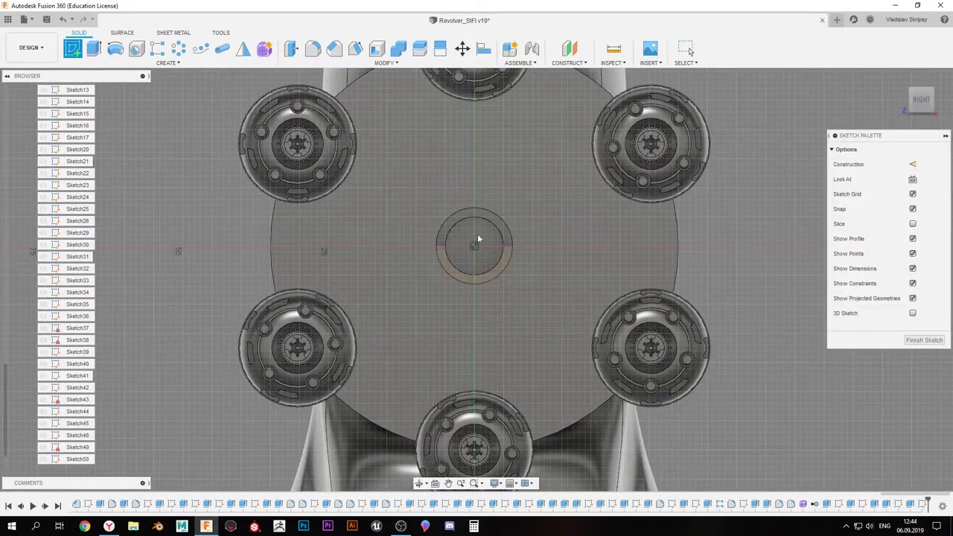
key(r)
key(e)
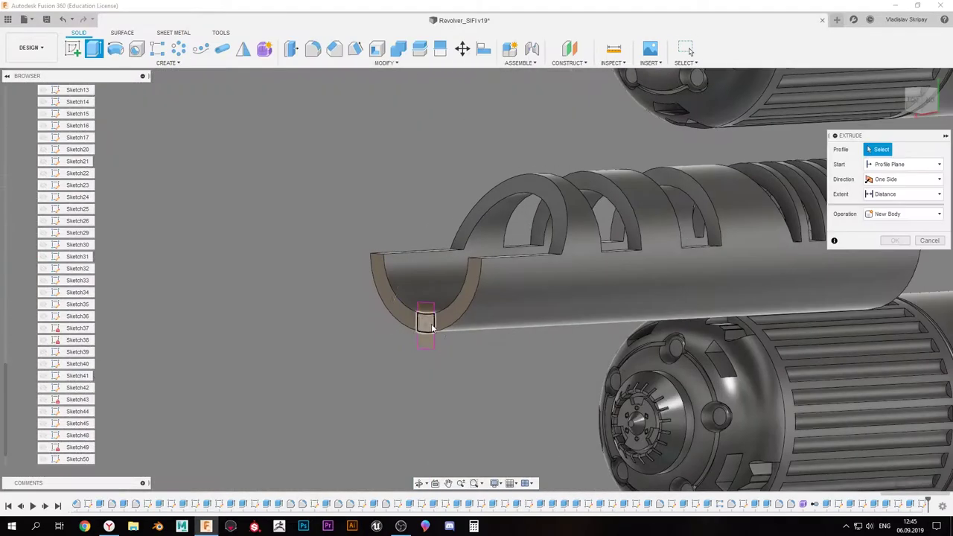
drag(422, 321, 489, 340)
shift+middle_drag(489, 340, 570, 255)
scroll(570, 256, up, 3)
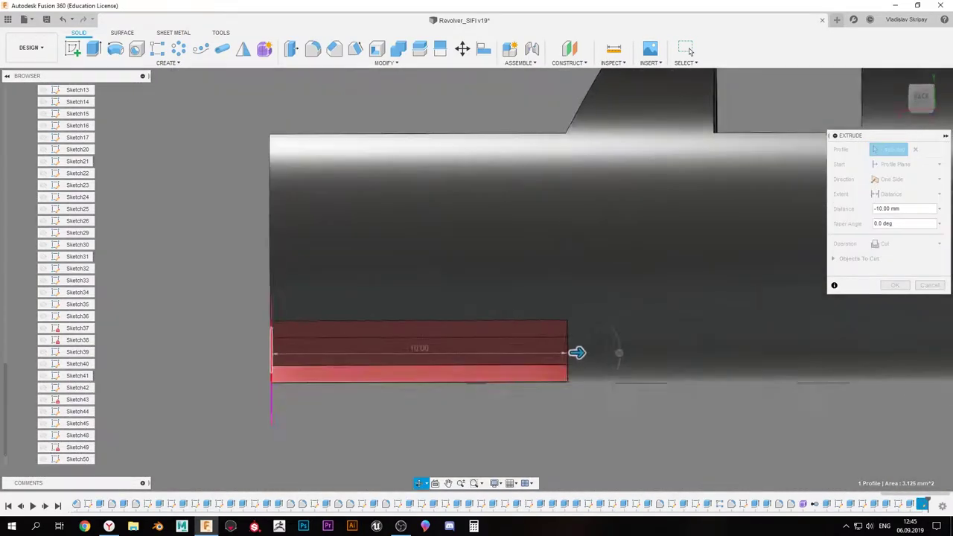
text(-3)
Circular-pattern the notch cut, quantity 3, spread over the full circle
shift+middle_drag(356, 259, 859, 312)
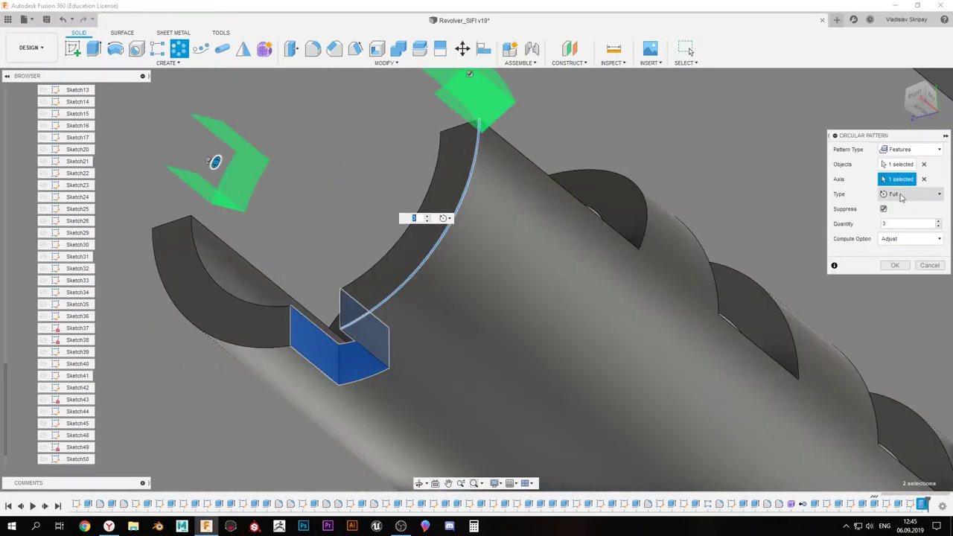
drag(907, 222, 297, 114)
shift+middle_drag(396, 288, 406, 295)
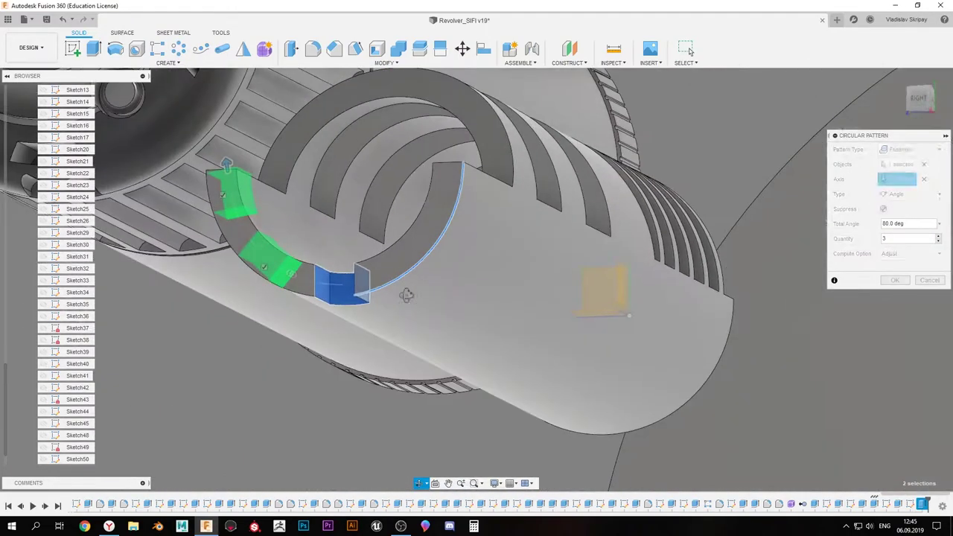
click(894, 207)
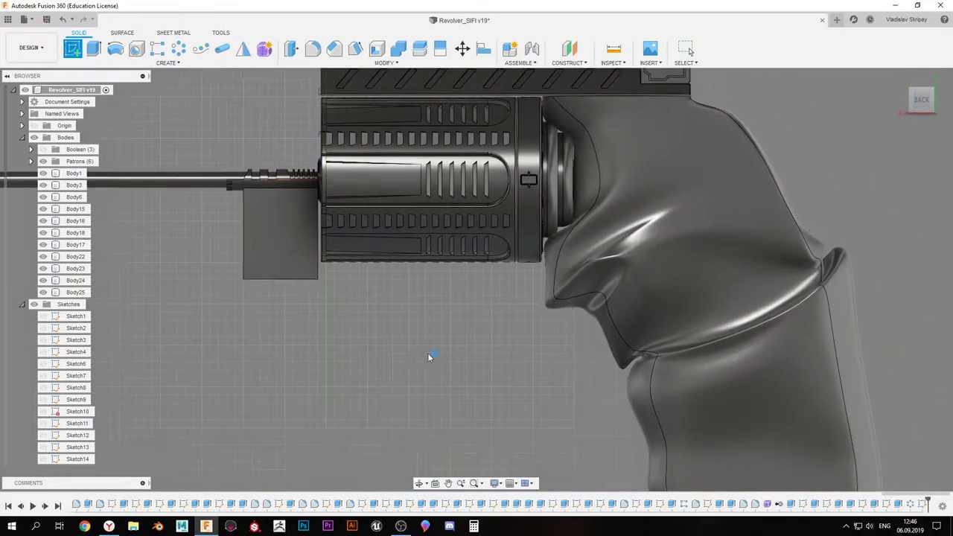
Draw the trigger guard's 127 mm top line on the side view
click(428, 357)
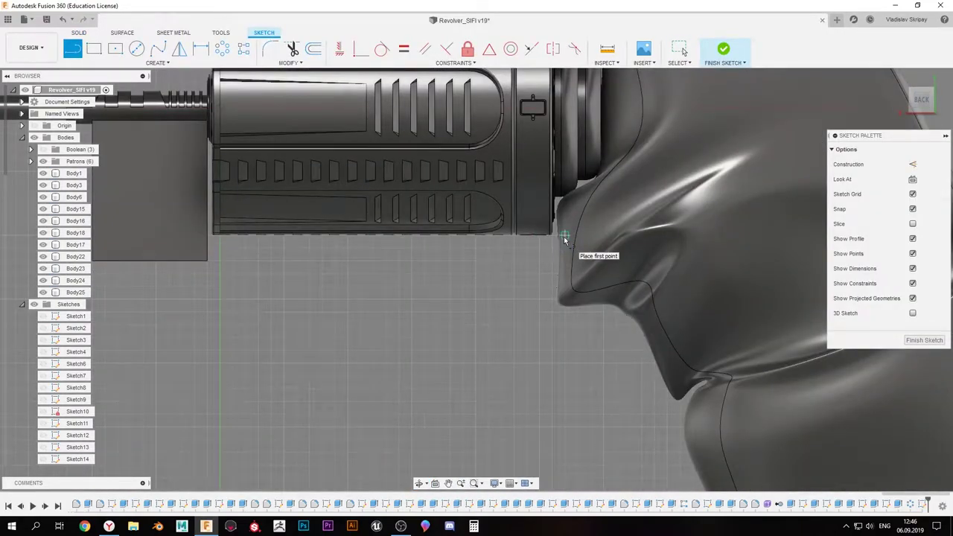
scroll(484, 242, up, 4)
middle_drag(275, 238, 503, 249)
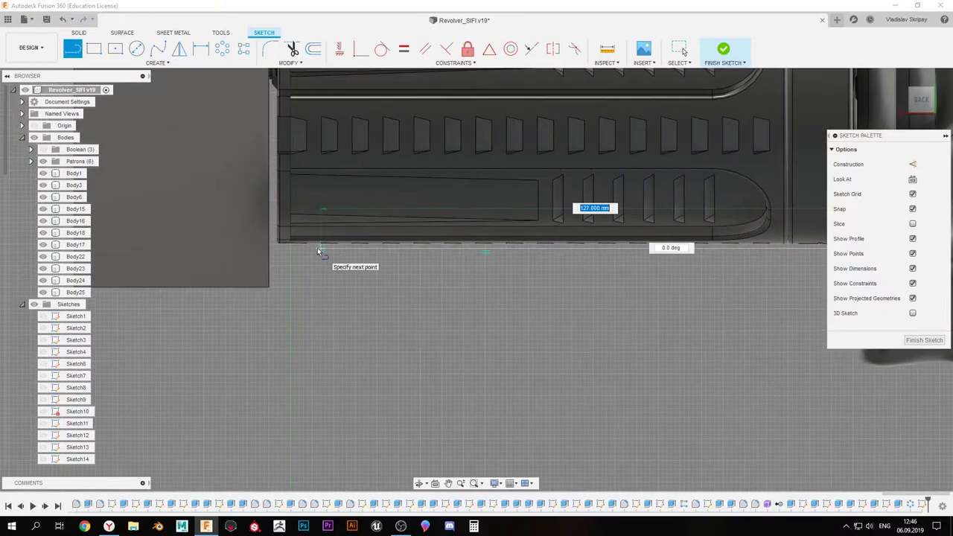
click(292, 253)
scroll(291, 253, down, 4)
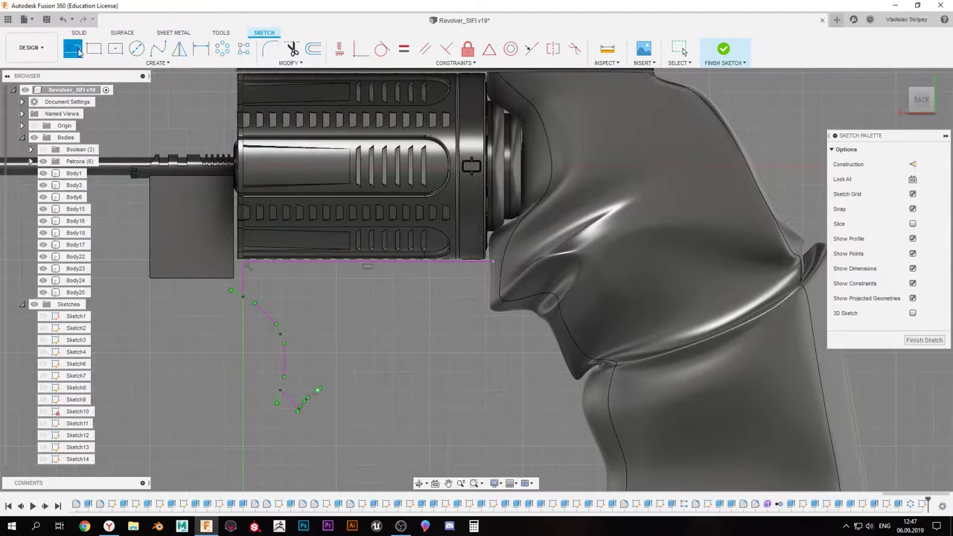
Complete the curved guard outline, close it onto the top edge and finish the sketch
click(374, 371)
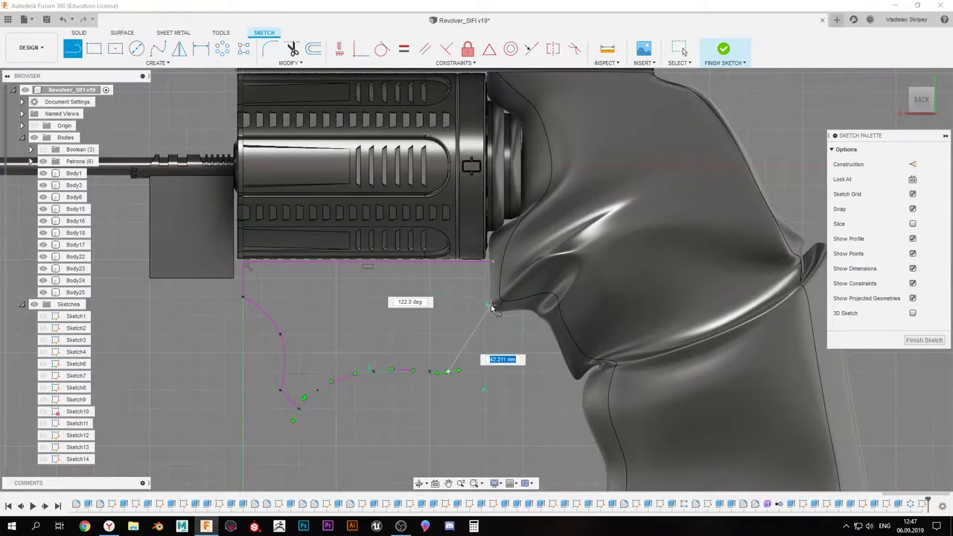
scroll(491, 306, up, 2)
click(492, 232)
scroll(480, 268, down, 1)
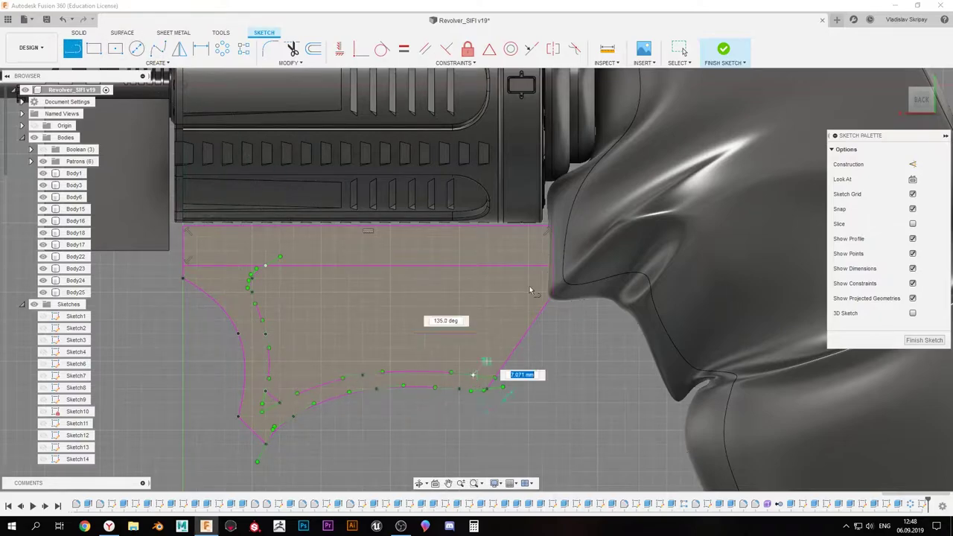
scroll(298, 313, down, 3)
click(723, 49)
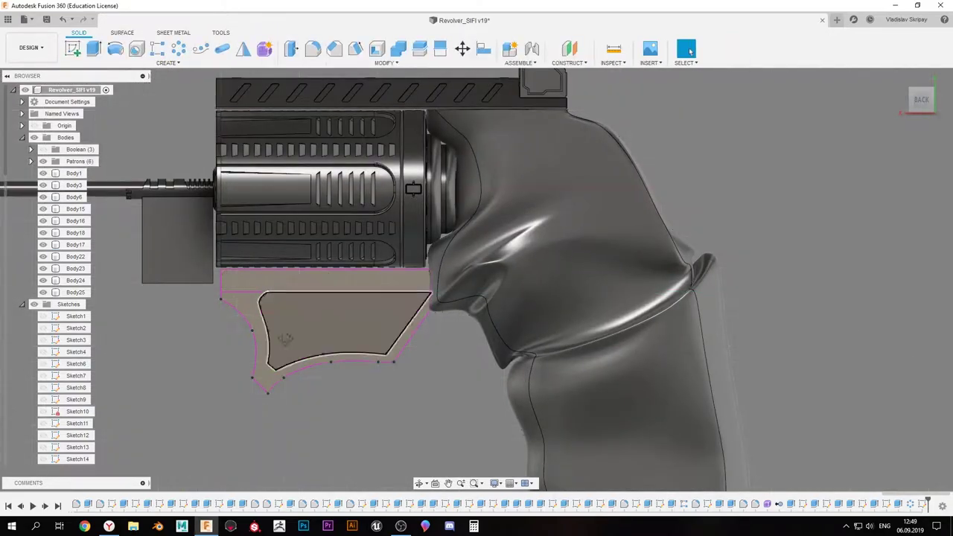
scroll(350, 342, up, 5)
scroll(281, 317, up, 3)
Shift the trigger guard outline curves slightly downward with Move/Copy
key(e)
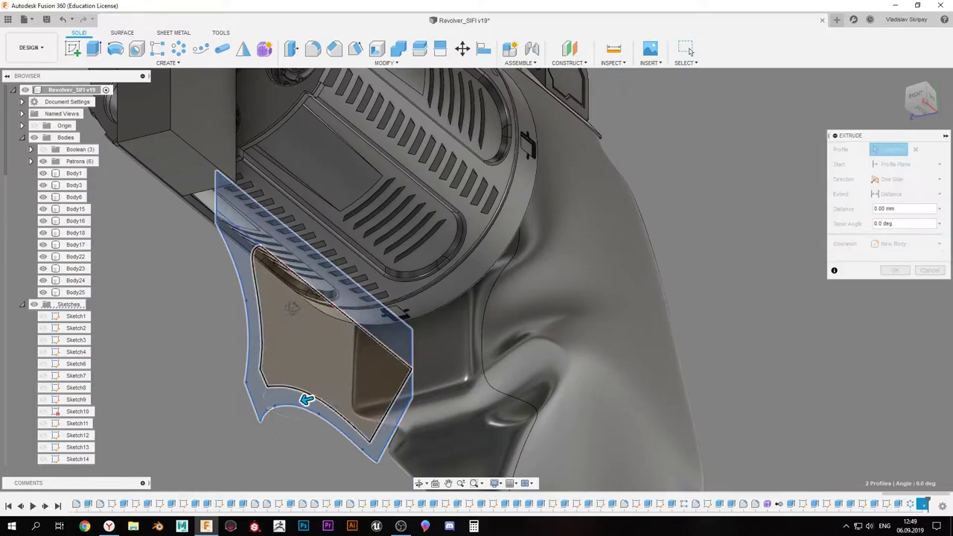
click(897, 293)
shift+middle_drag(447, 298, 502, 310)
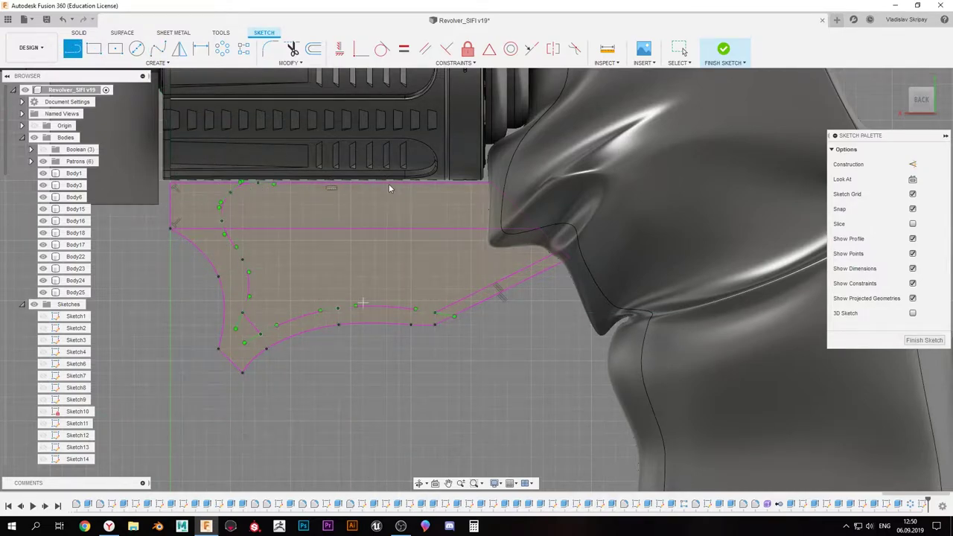
middle_drag(183, 222, 212, 292)
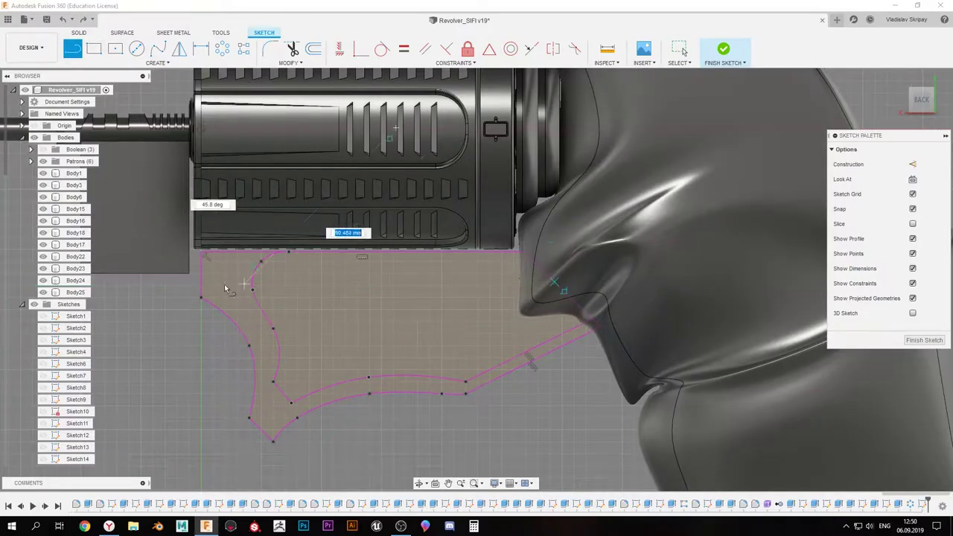
click(420, 339)
shift+middle_drag(334, 356, 284, 296)
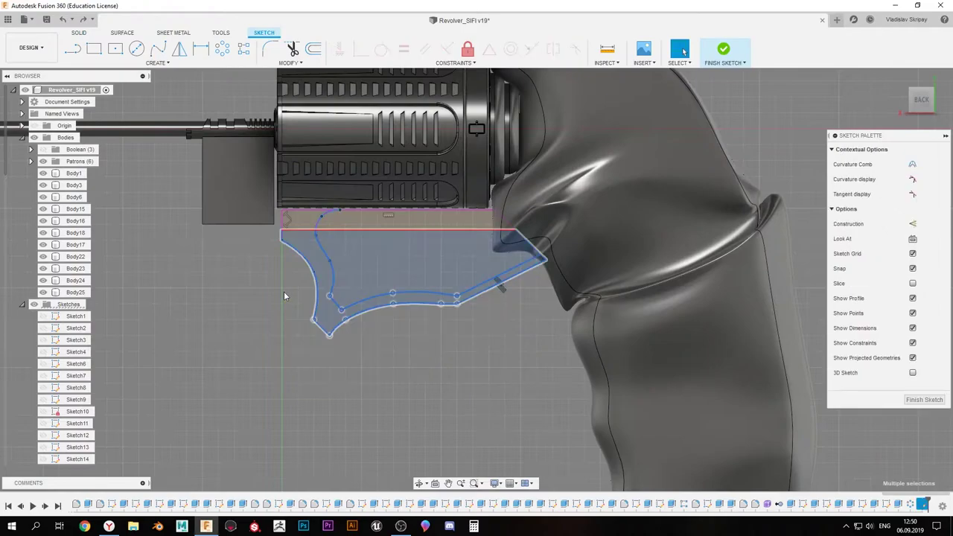
key(m)
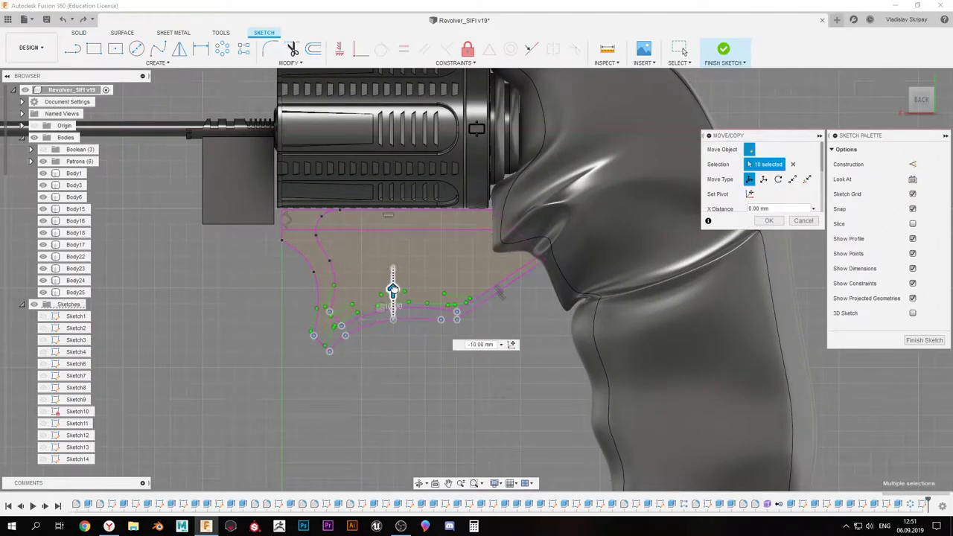
drag(392, 290, 393, 307)
key(Return)
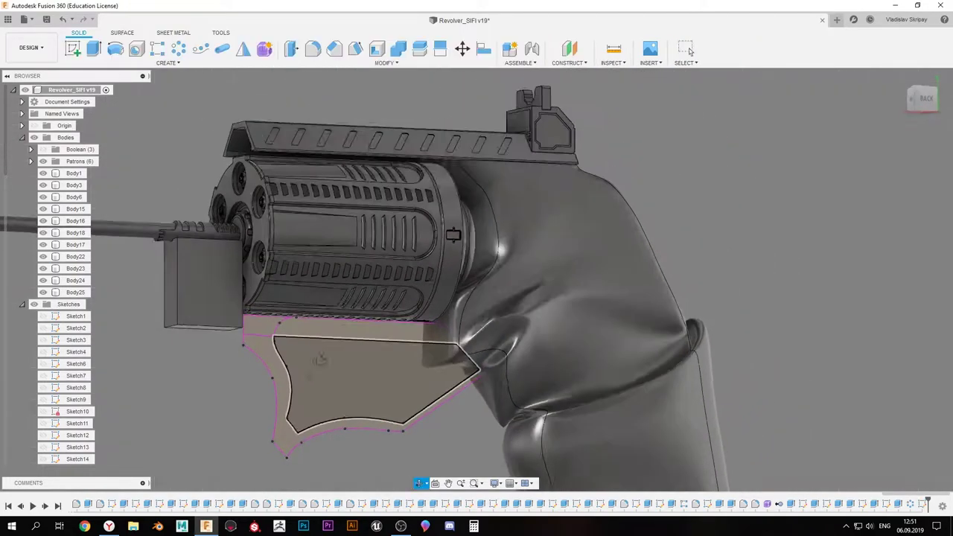
Extrude the three guard profiles symmetrically 15 mm as new body Body26
key(e)
mouse_move(286, 370)
shift+middle_down()
mouse_move(335, 398)
mouse_move(308, 453)
shift+middle_up()
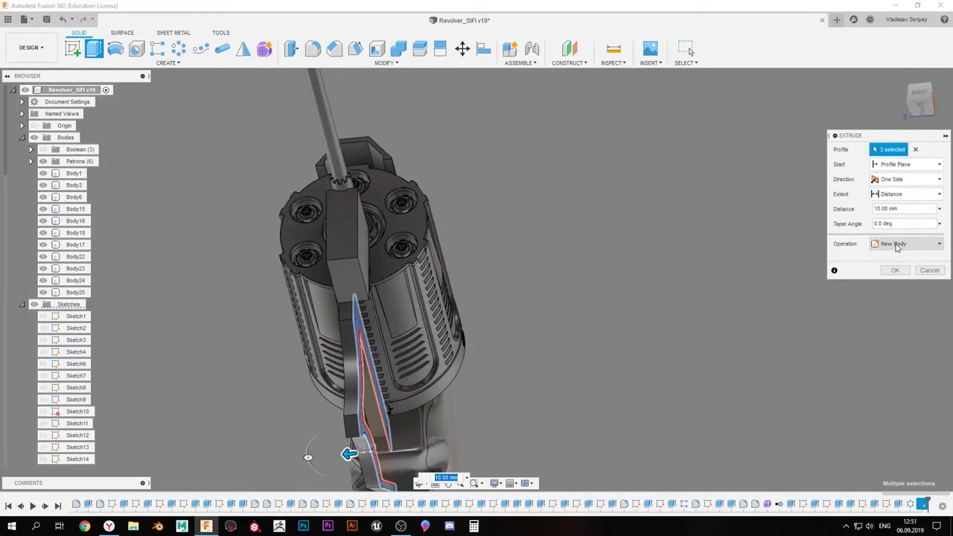
mouse_move(422, 331)
shift+middle_down()
mouse_move(373, 350)
mouse_move(435, 379)
mouse_move(435, 366)
mouse_move(461, 342)
mouse_move(521, 309)
mouse_move(480, 244)
mouse_move(508, 322)
mouse_move(368, 311)
mouse_move(445, 272)
mouse_move(426, 302)
mouse_move(472, 257)
mouse_move(535, 340)
mouse_move(486, 270)
mouse_move(535, 326)
mouse_move(420, 287)
shift+middle_up()
key(Return)
scroll(534, 326, up, 5)
click(69, 51)
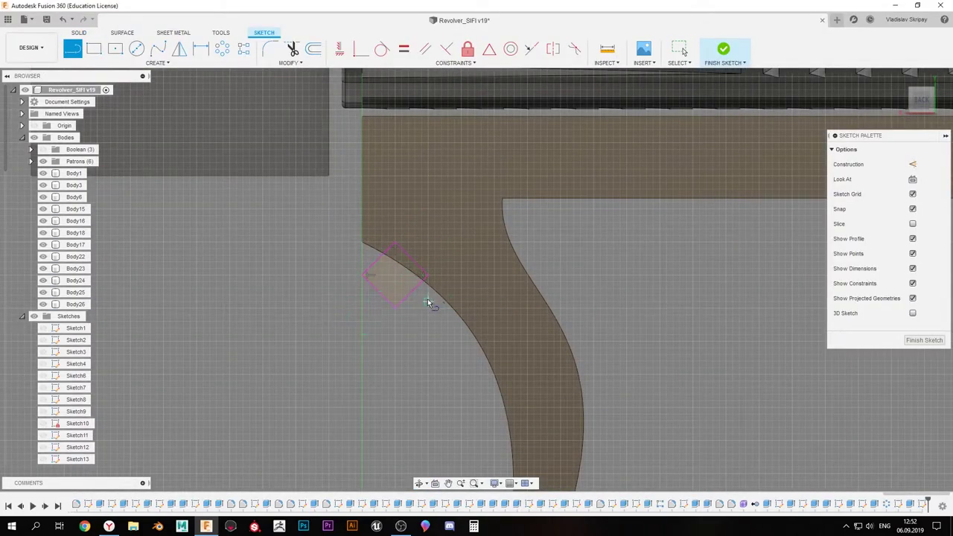
Move the diamond slot onto the guard's front curve and pattern it three times along the curve, Adjust computation
key(m)
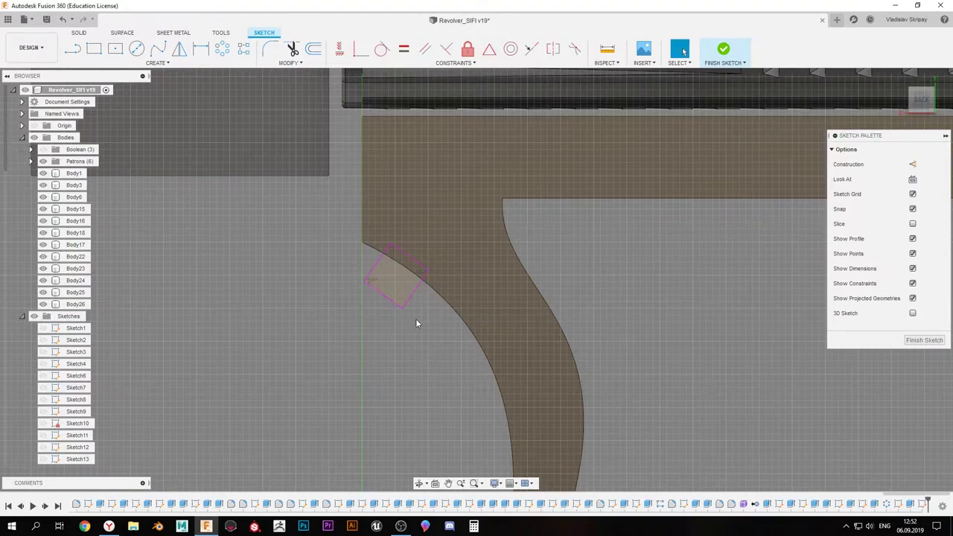
drag(425, 275, 402, 277)
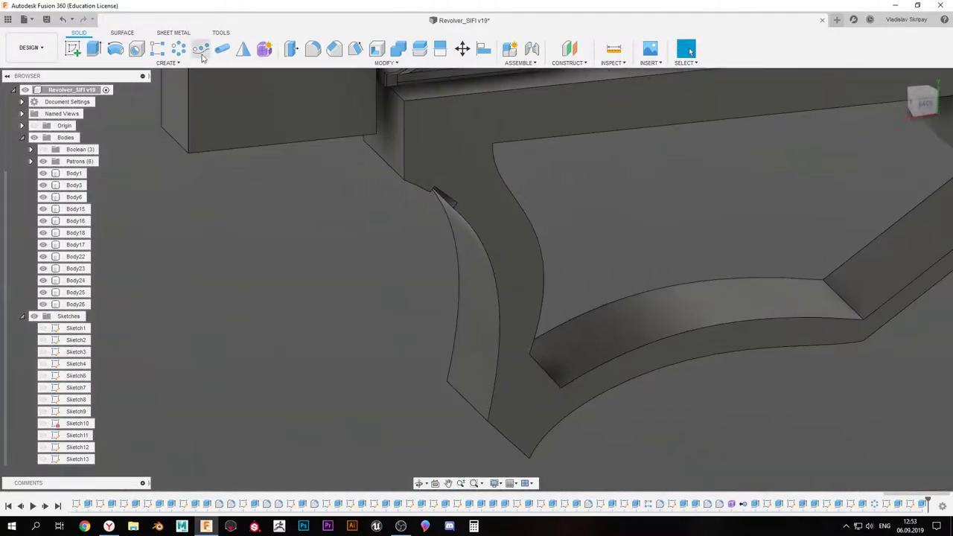
click(201, 52)
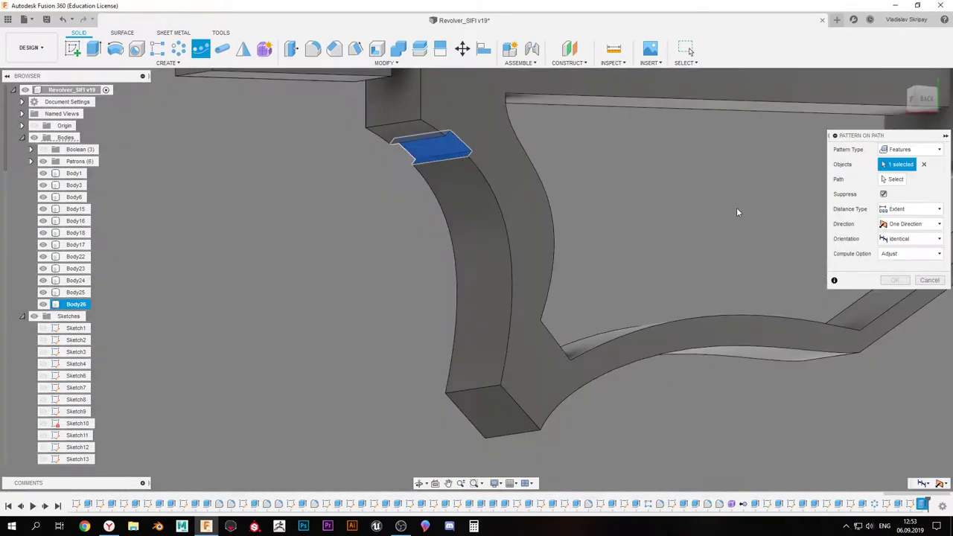
click(910, 253)
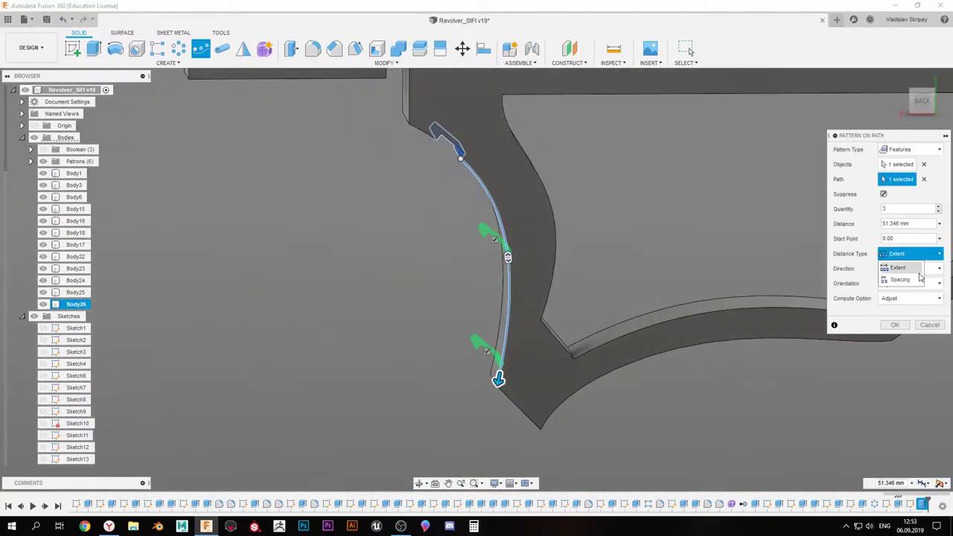
click(910, 298)
click(906, 316)
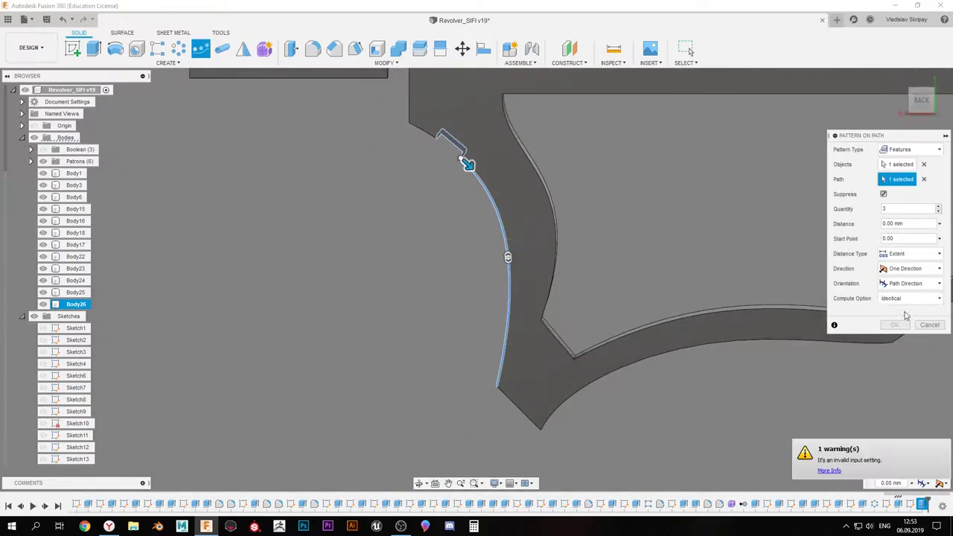
click(897, 333)
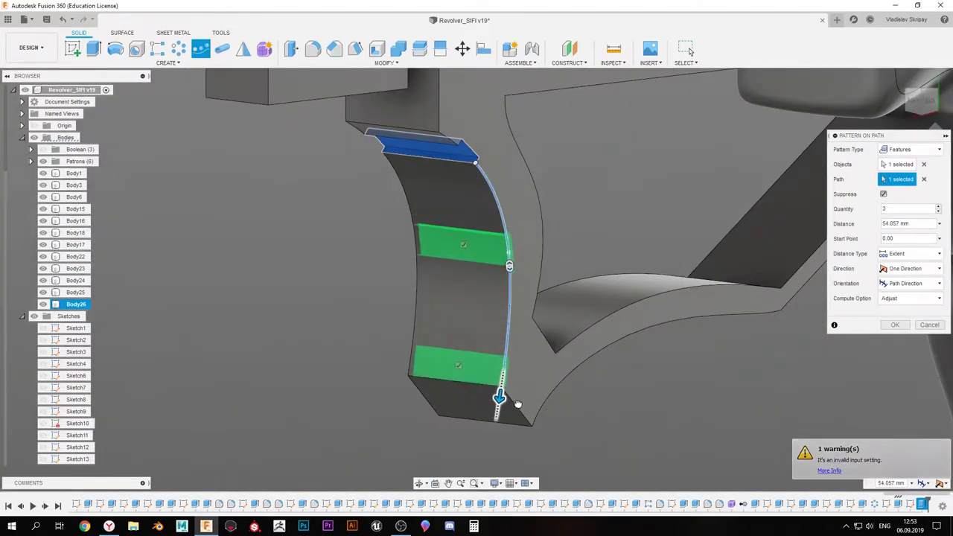
click(895, 324)
shift+middle_drag(894, 323, 457, 218)
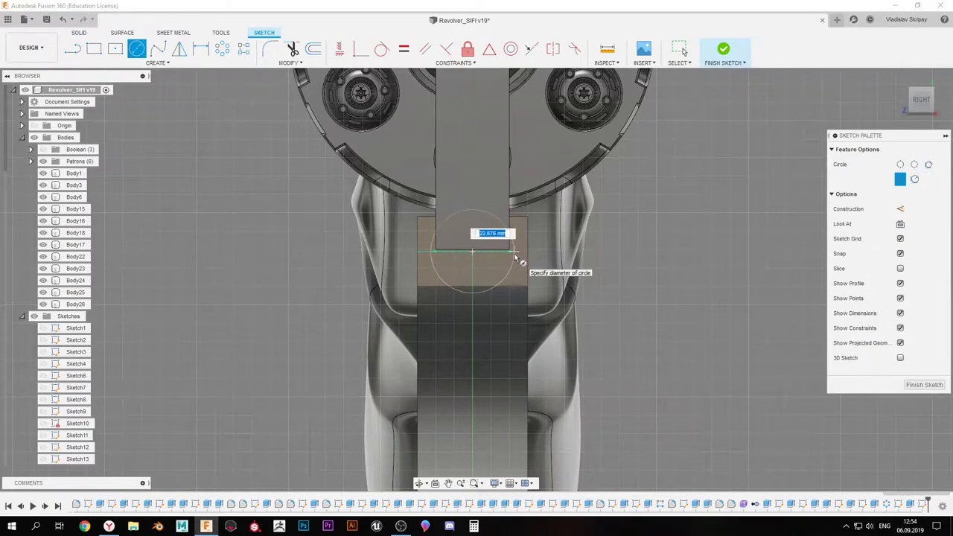
Place a circle under the front block and extrude both its profiles 50 mm as a new pin body
key(Escape)
click(527, 251)
key(m)
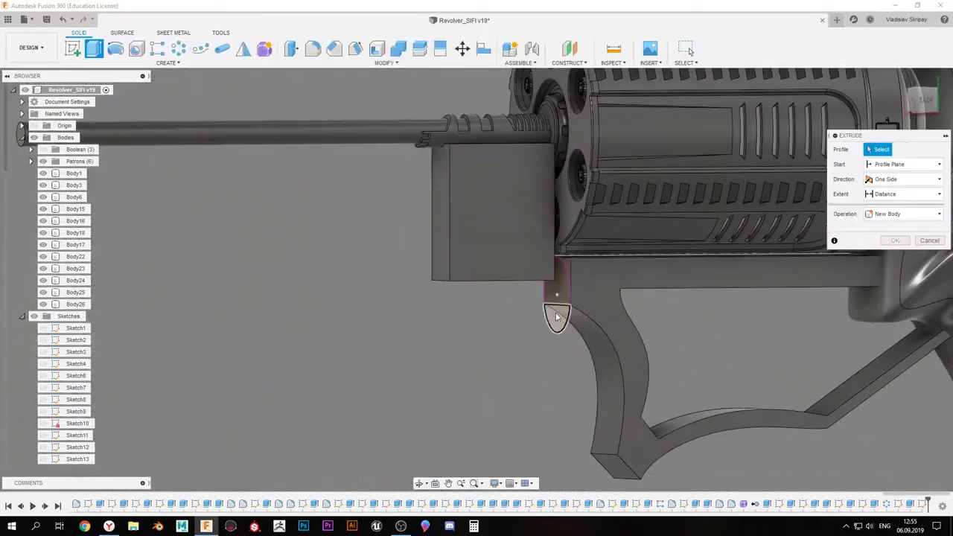
click(557, 317)
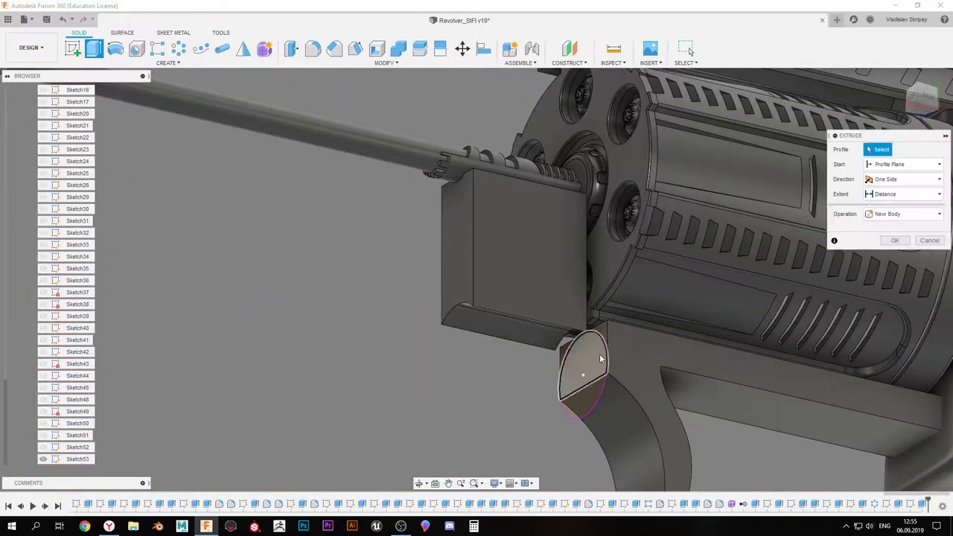
click(600, 359)
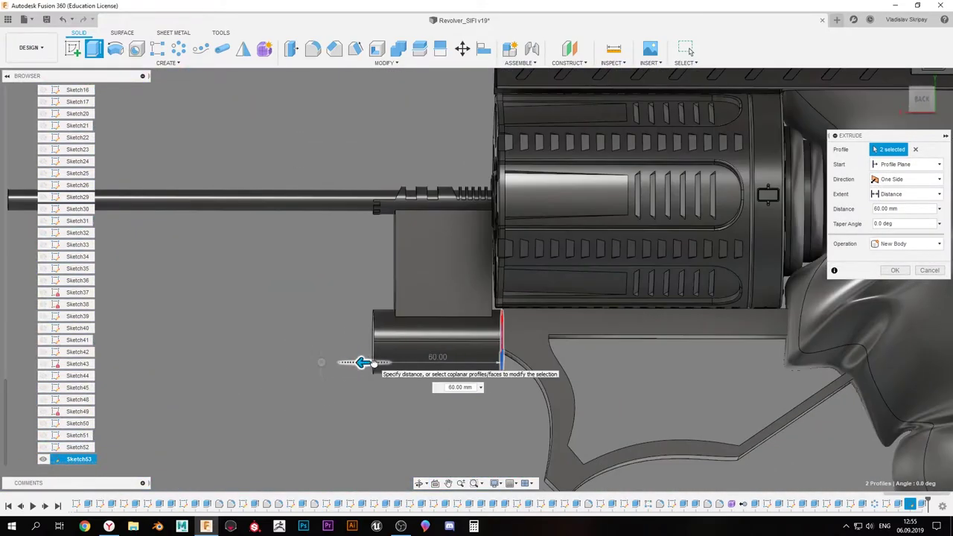
drag(362, 362, 824, 305)
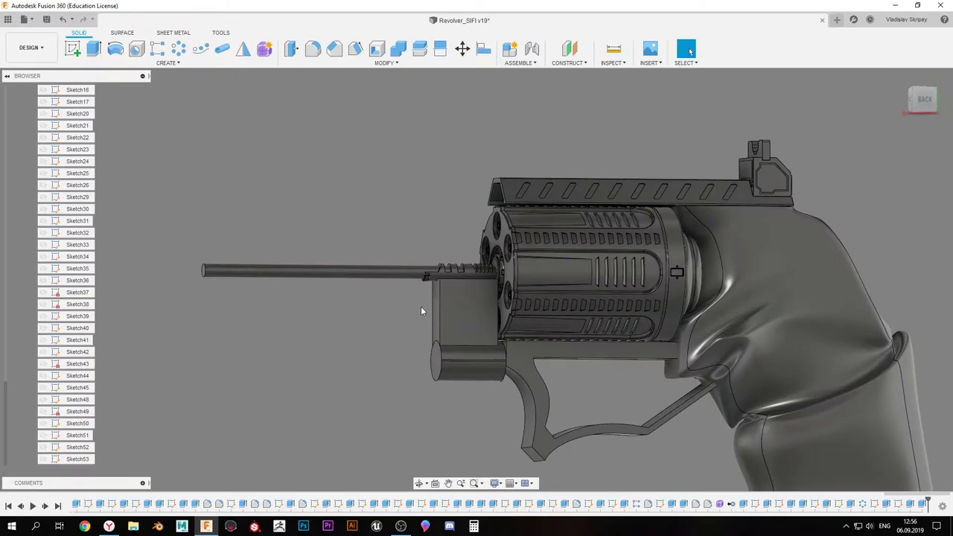
scroll(460, 251, up, 3)
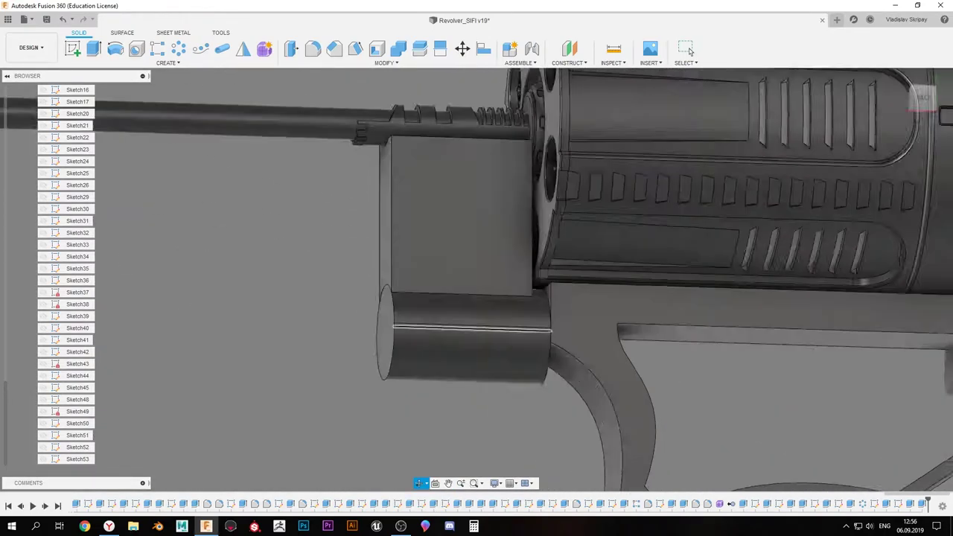
Open Move/Copy and change the type of object to move
key(m)
click(912, 149)
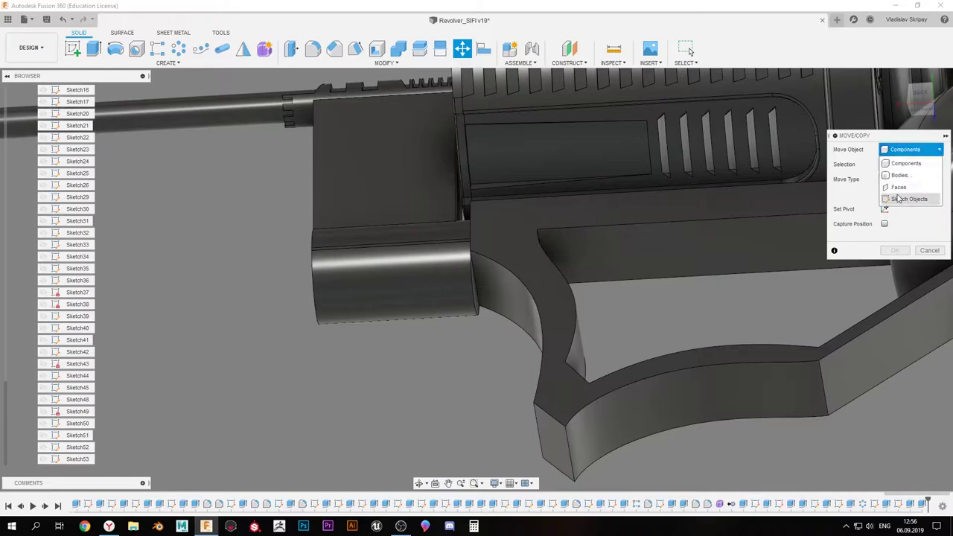
click(898, 197)
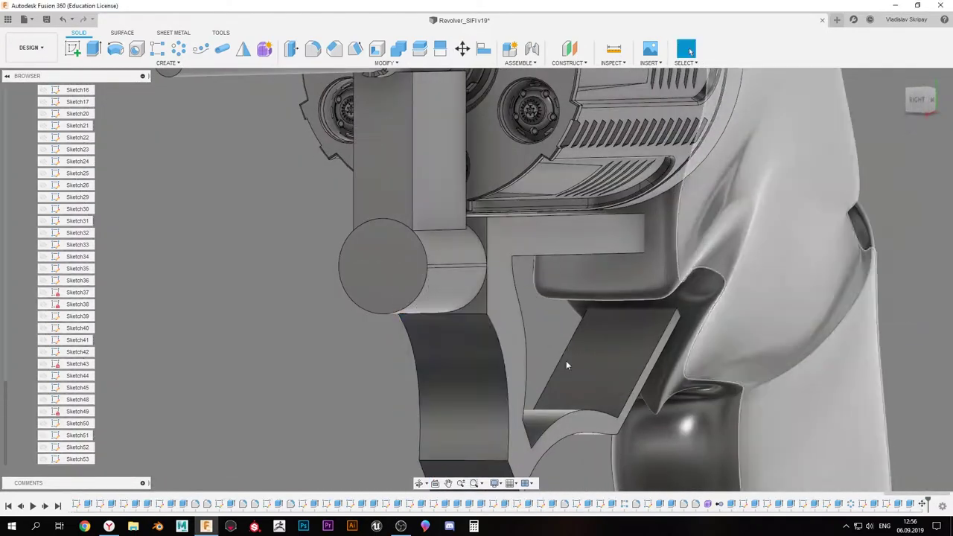
shift+middle_drag(566, 365, 438, 224)
Attempt a 2 mm fillet on the trigger guard's faces
key(f)
click(438, 224)
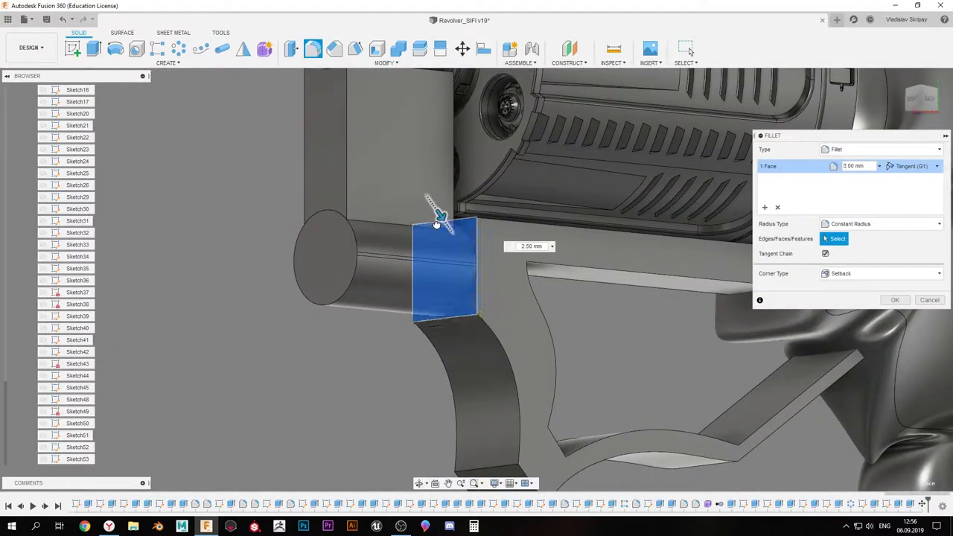
click(438, 319)
click(895, 300)
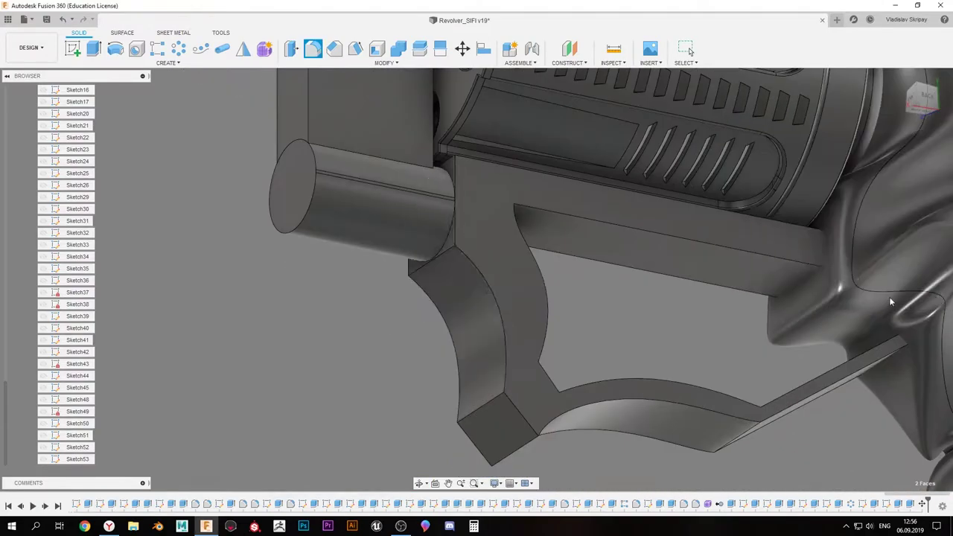
key(f)
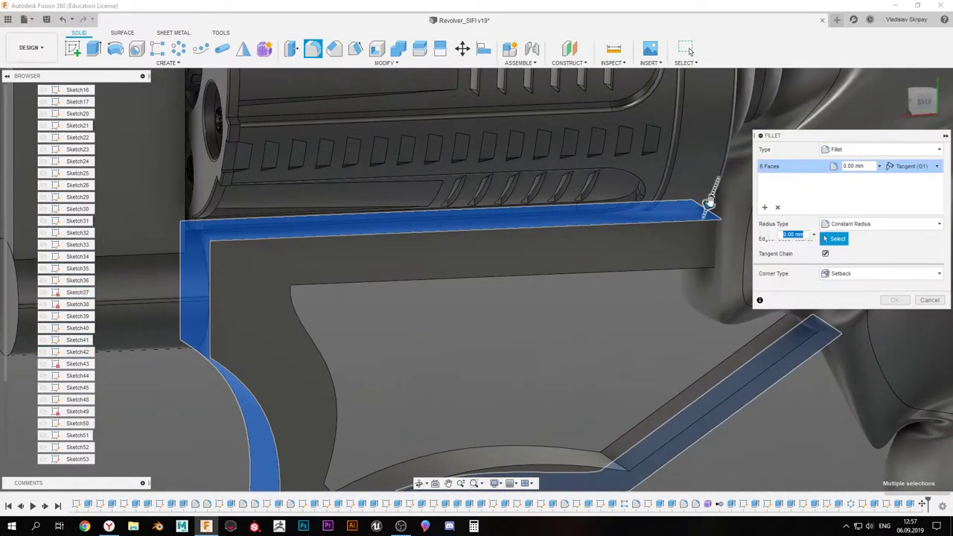
middle_drag(406, 257, 656, 230)
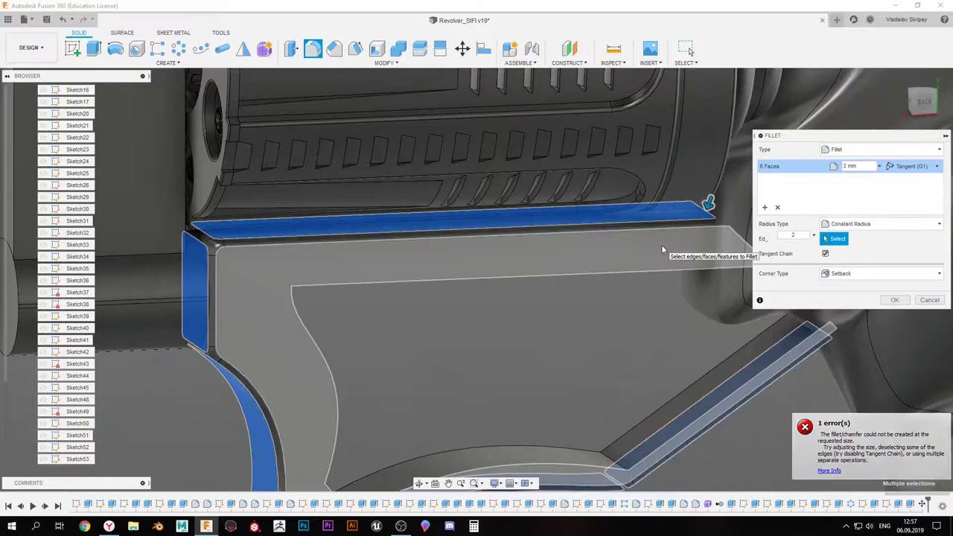
key(Escape)
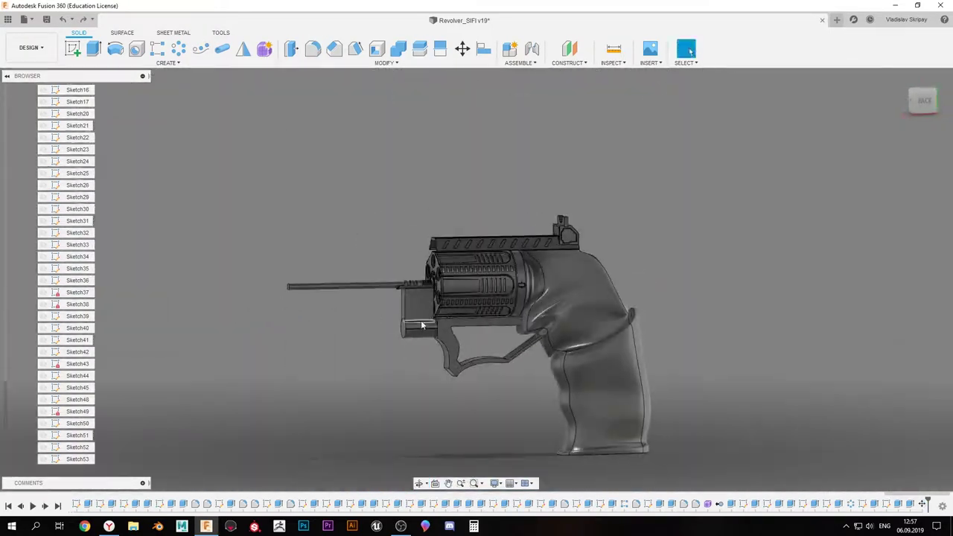
scroll(513, 322, up, 5)
Push the two lower trigger guard faces out 10 mm along Z
click(525, 301)
key(m)
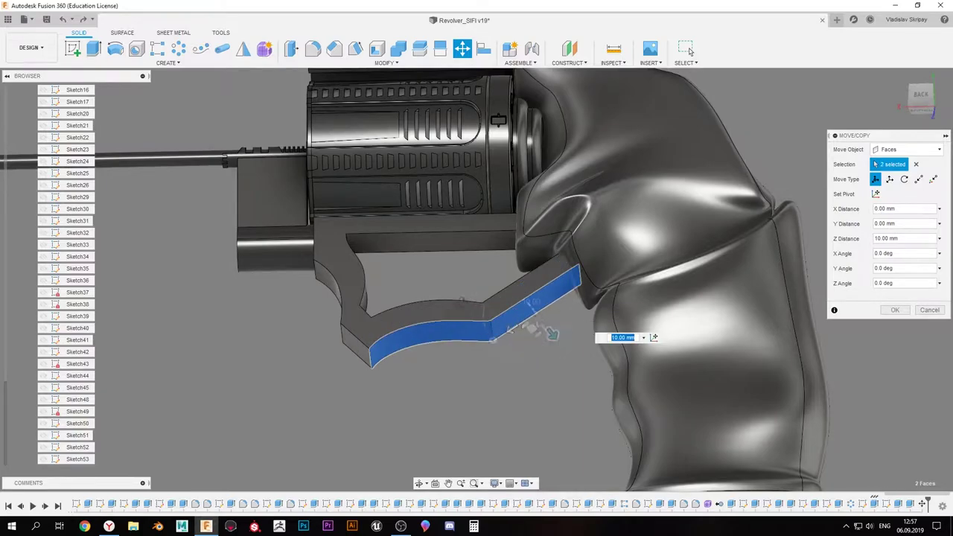
key(Return)
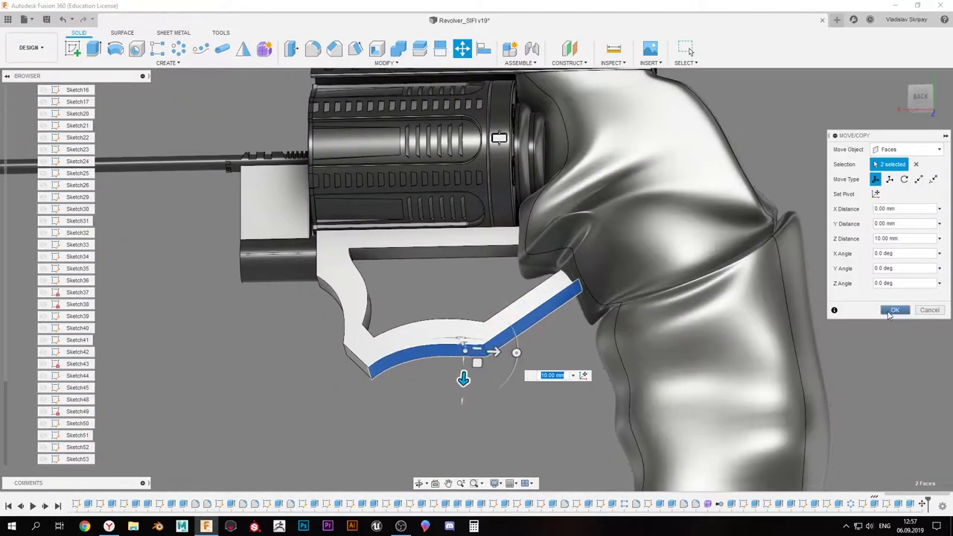
click(894, 309)
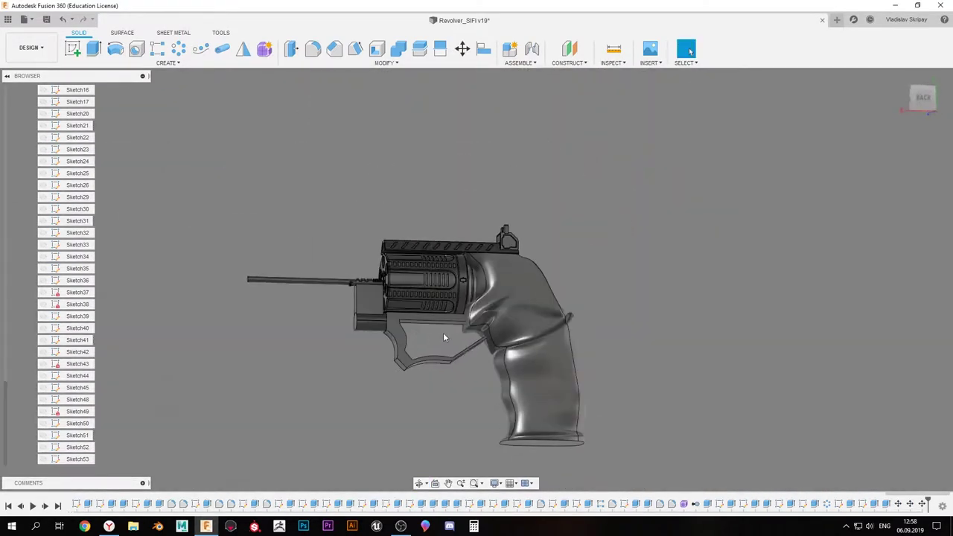
mouse_move(444, 337)
shift+middle_down()
mouse_move(490, 353)
mouse_move(534, 234)
shift+middle_up()
Offset the circle on the pin face and extrude it 20 mm, joined to the front block
scroll(490, 353, up, 5)
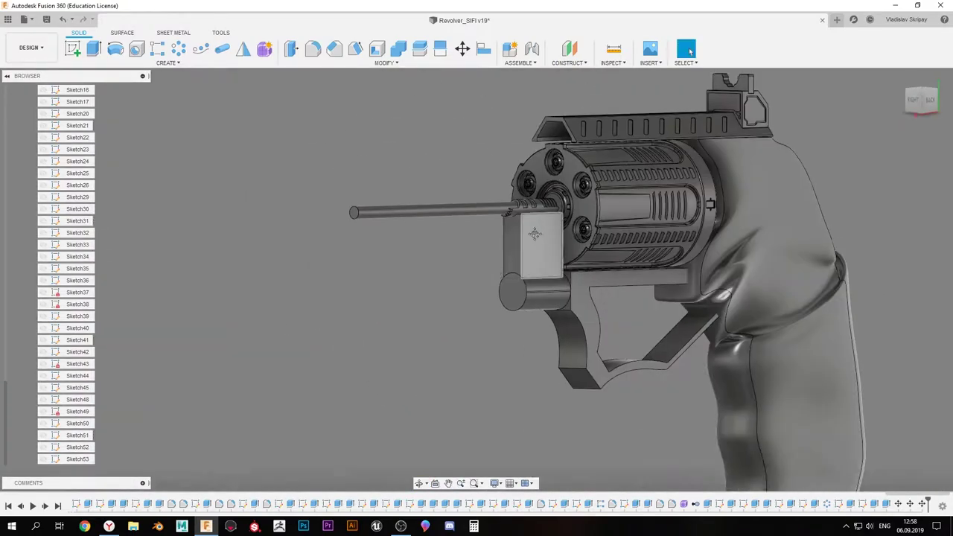
scroll(534, 234, up, 3)
click(481, 344)
key(o)
click(498, 300)
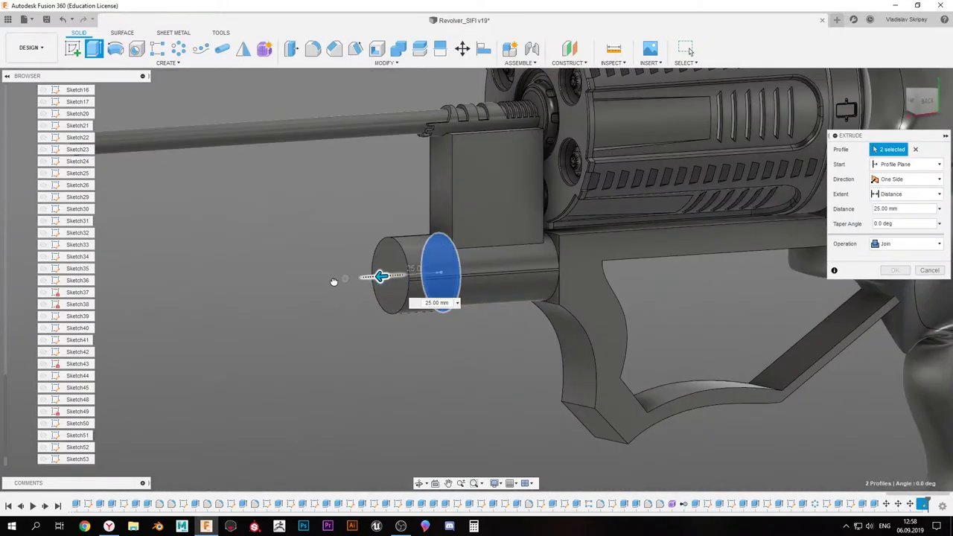
click(902, 243)
click(894, 293)
click(902, 243)
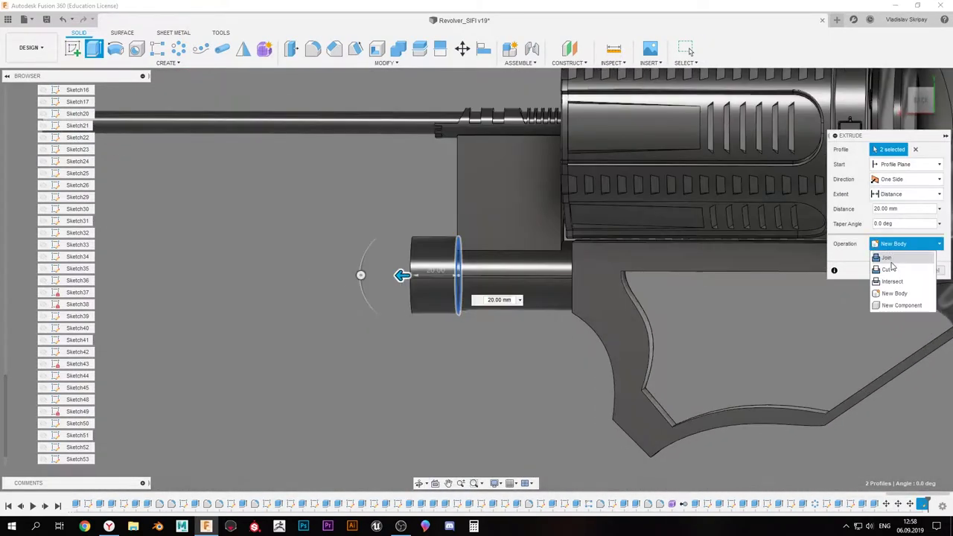
click(893, 258)
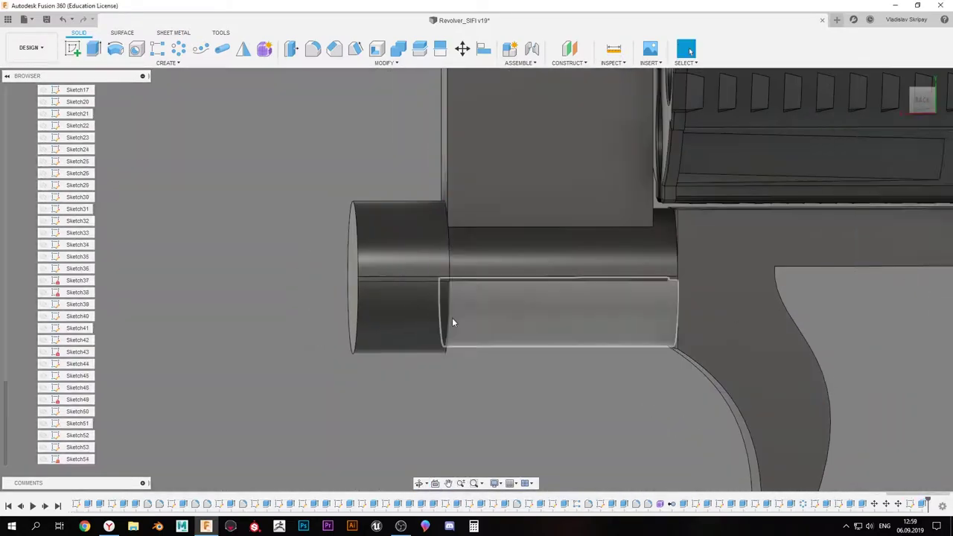
Round the pin's circular front edge with a 3 mm fillet
scroll(406, 288, up, 5)
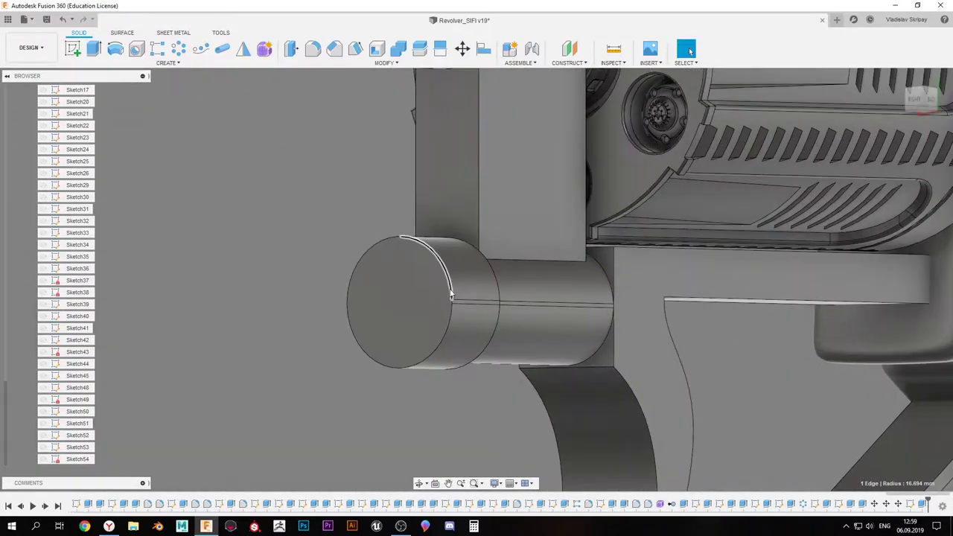
key(f)
click(447, 313)
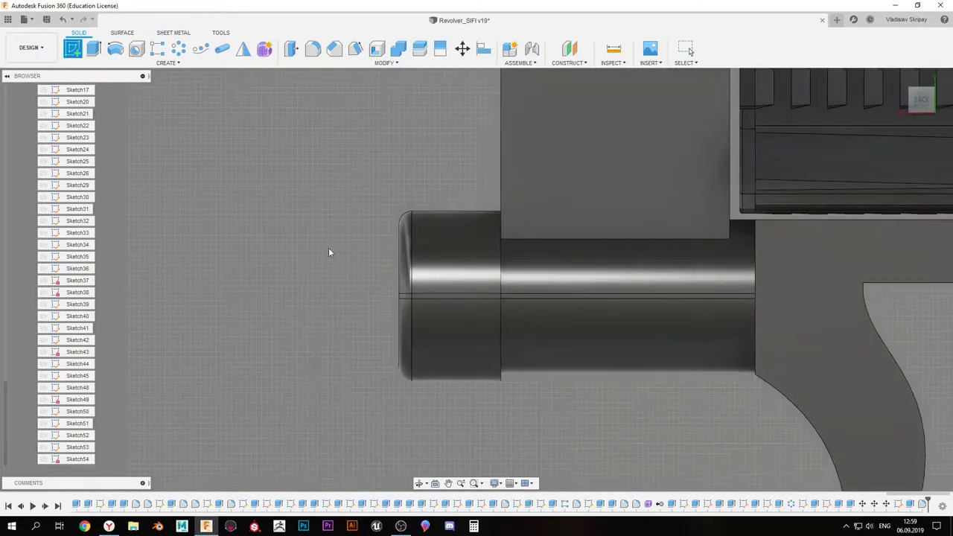
Split the pin's faces twice with sketch lines to isolate a narrow band
key(l)
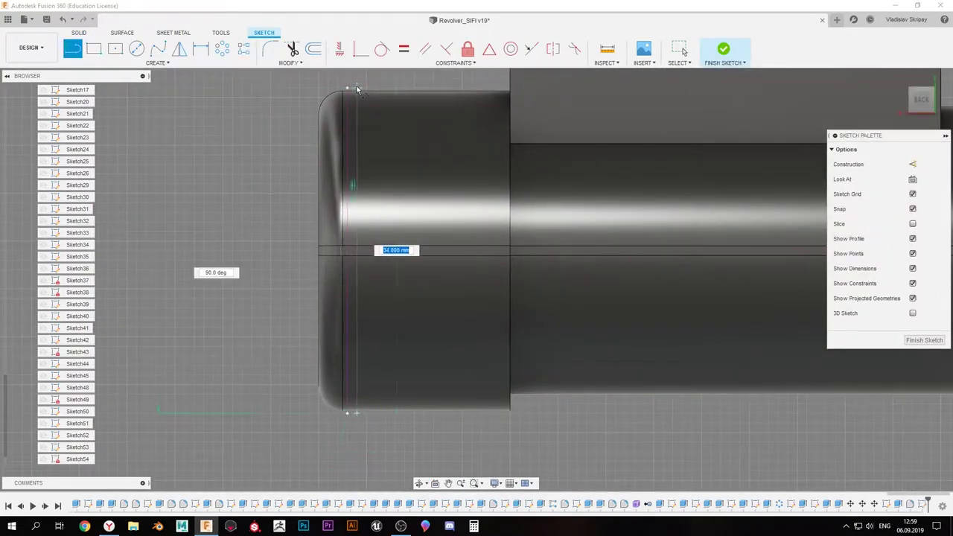
key(ctrl+z)
click(440, 48)
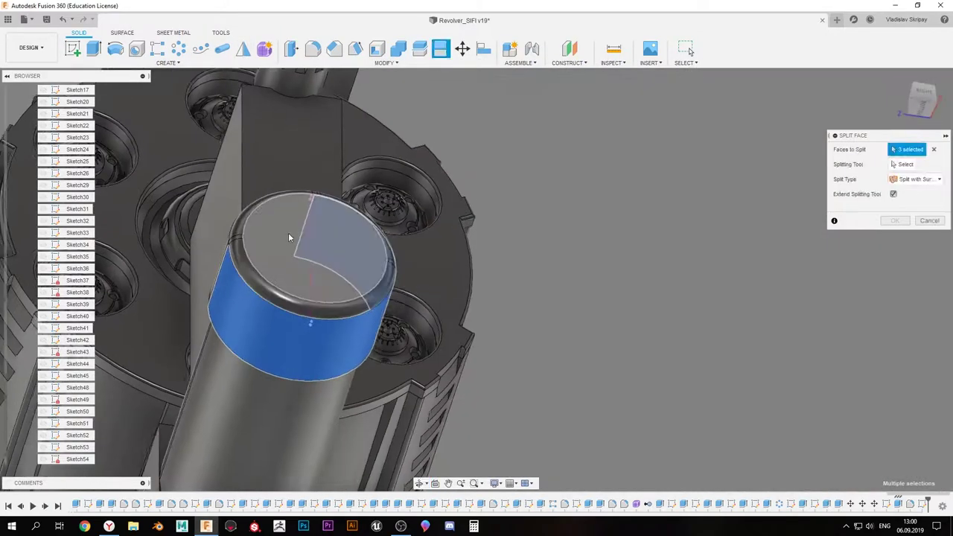
shift+middle_drag(289, 238, 300, 223)
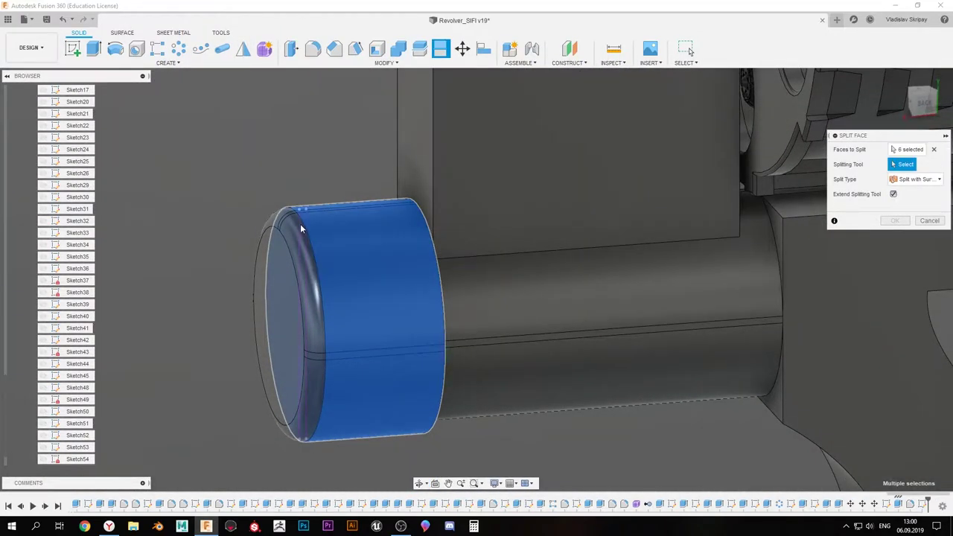
click(300, 224)
key(Return)
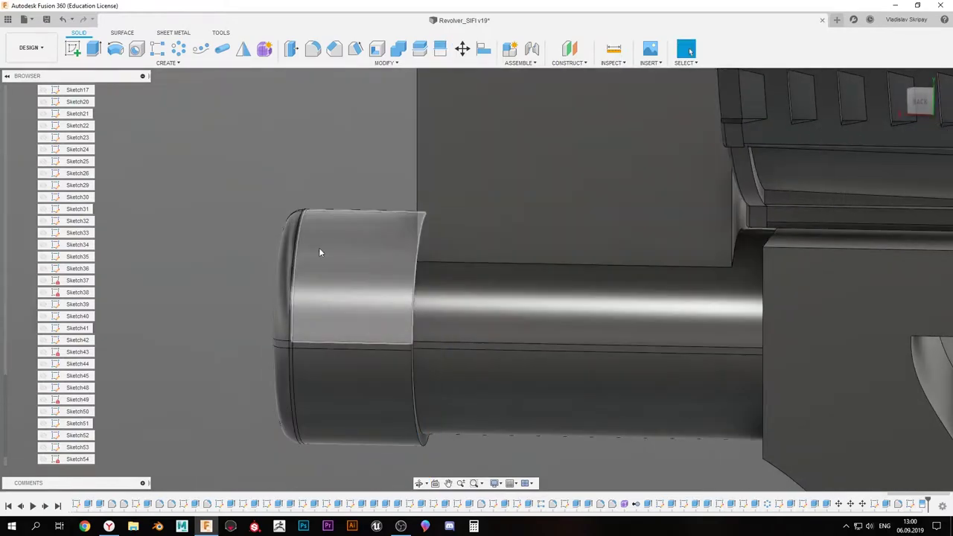
click(440, 49)
shift+middle_drag(352, 309, 234, 327)
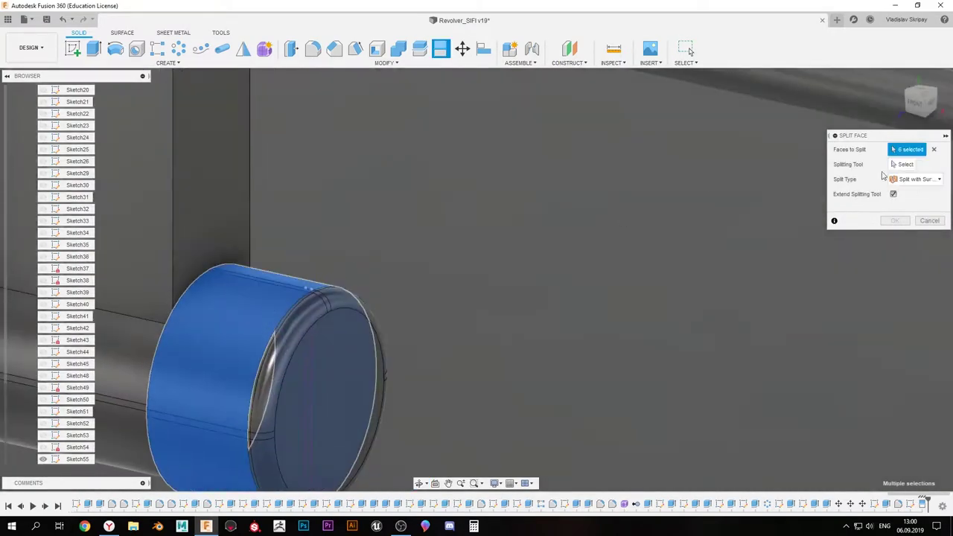
click(895, 220)
Offset the narrow split band inward to carve a groove around the pin
key(q)
click(312, 308)
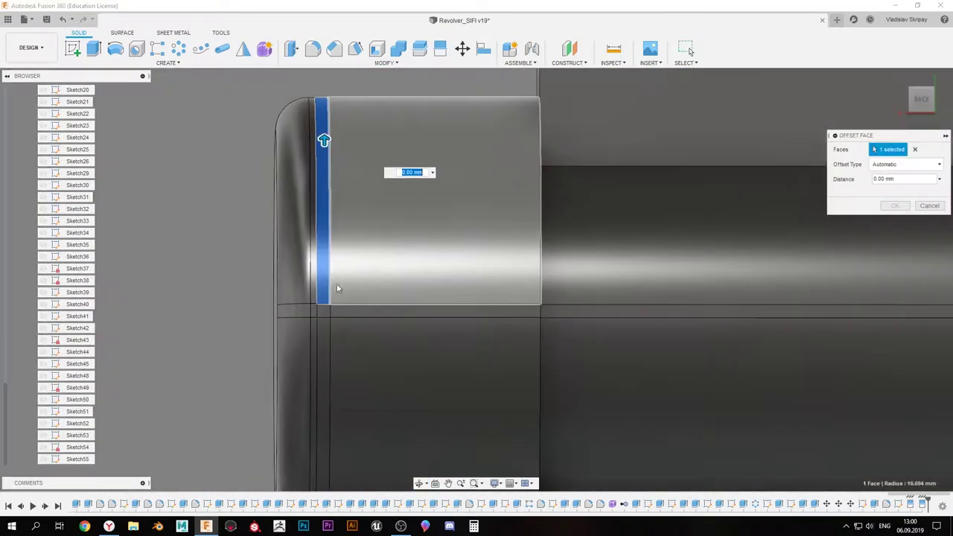
shift+middle_drag(336, 289, 442, 201)
scroll(449, 198, up, 5)
key(Escape)
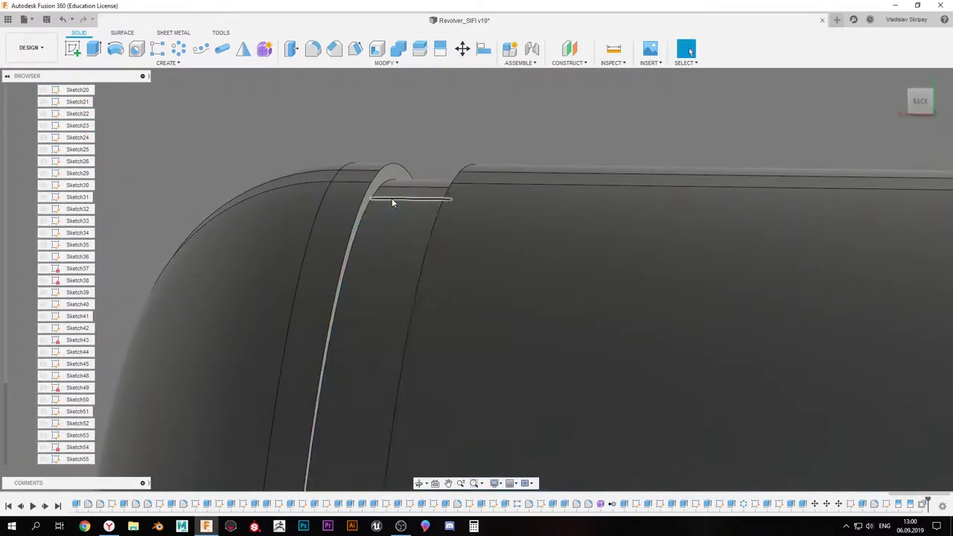
scroll(304, 268, down, 5)
scroll(304, 268, down, 3)
scroll(304, 268, up, 3)
scroll(464, 259, up, 5)
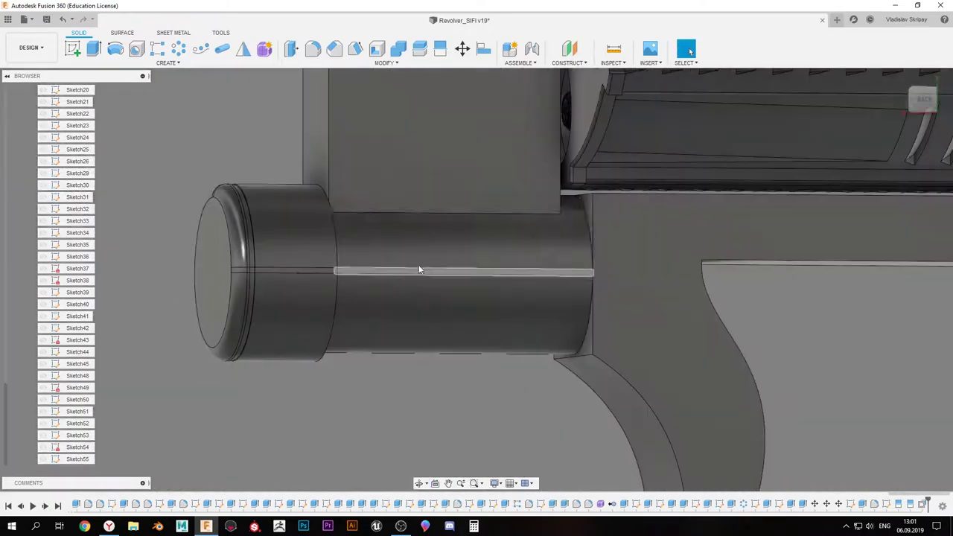
shift+middle_drag(418, 265, 476, 283)
Edit the pin's extrude feature to New Body and begin a circle sketch on its end
right_click(863, 505)
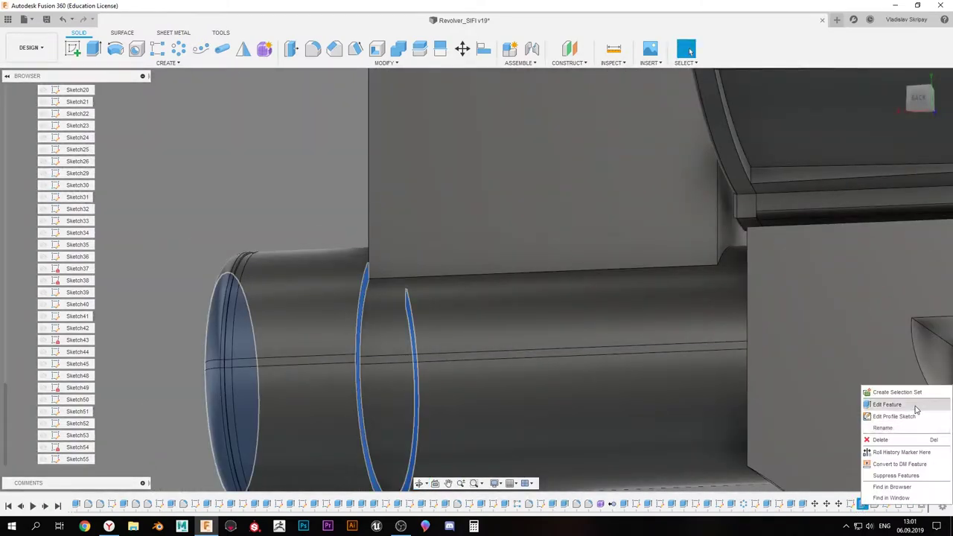
click(904, 404)
click(893, 240)
click(893, 272)
key(Return)
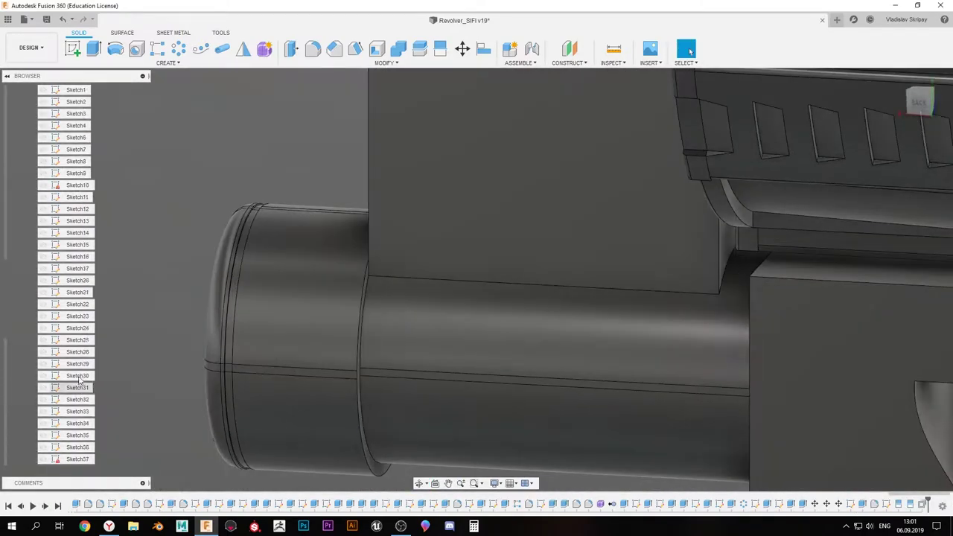
key(c)
click(232, 255)
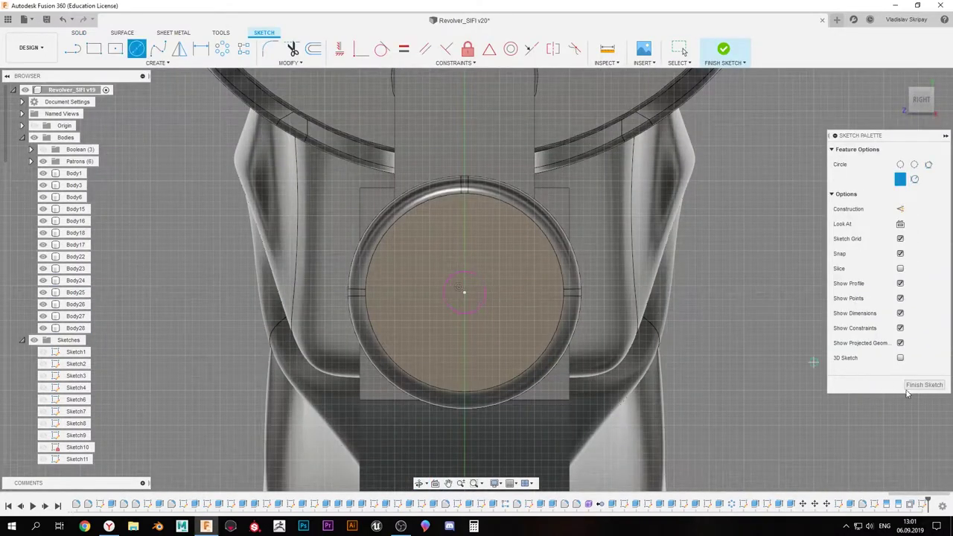
Cut a small circular hole at the centre of the front pin's end face and fillet its edge
click(906, 393)
key(e)
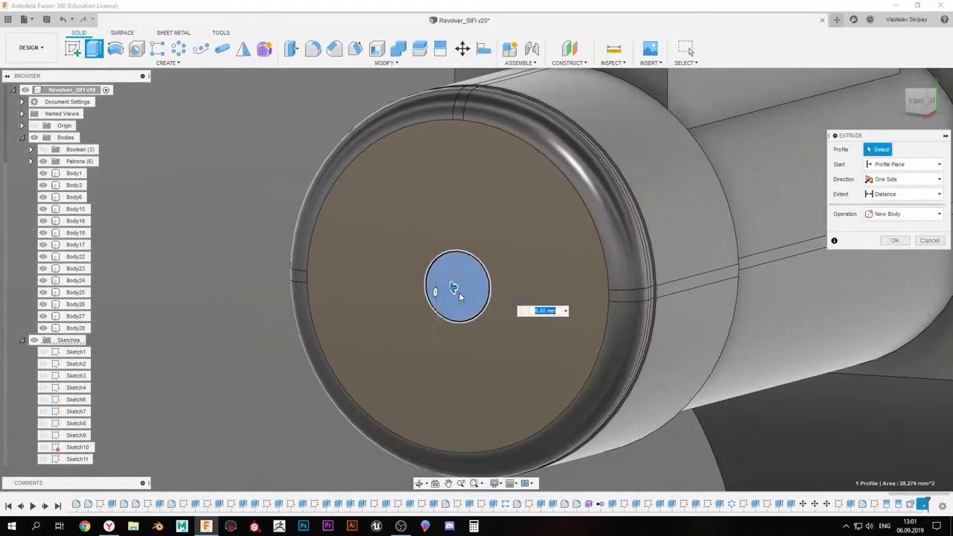
key(Return)
key(f)
click(443, 299)
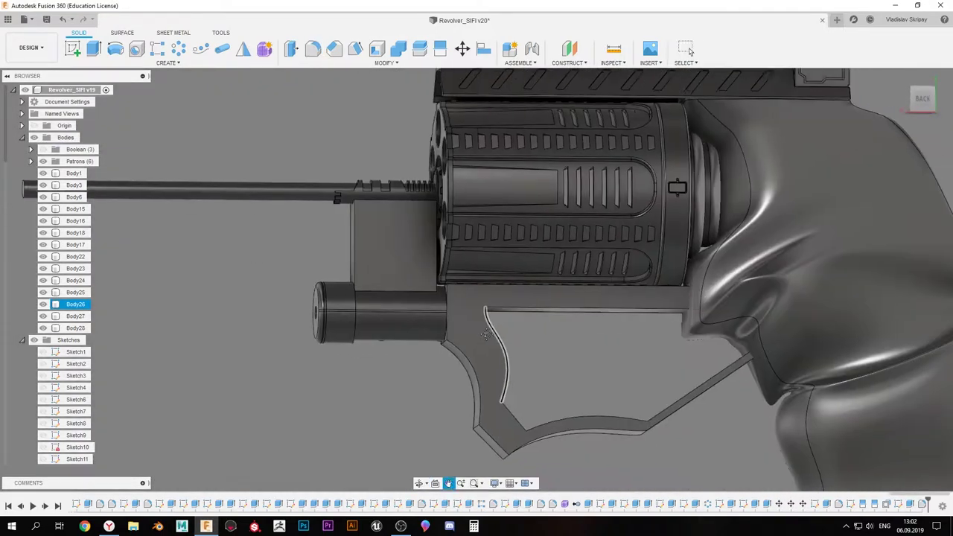
key(s)
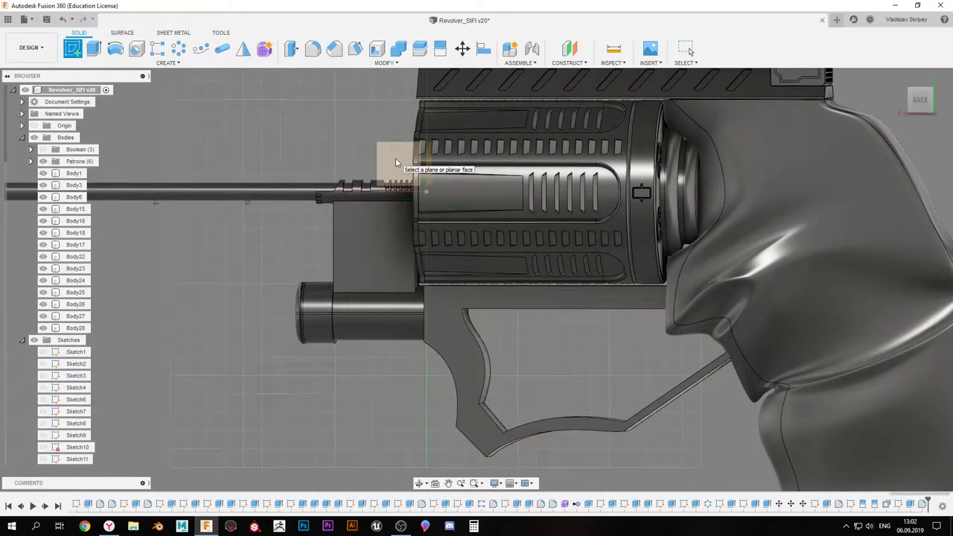
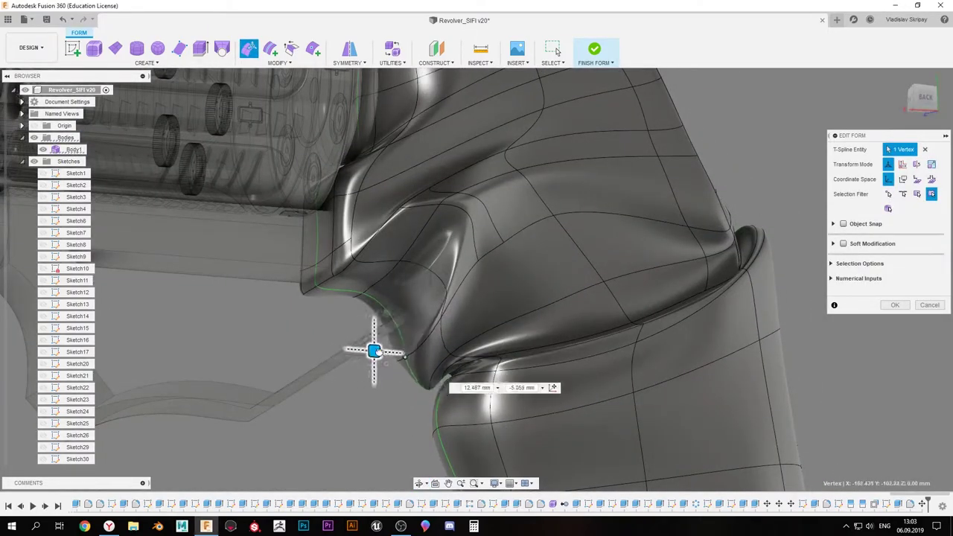
Pull the grip's T-spline vertex down and right near the trigger area
shift+middle_drag(375, 350, 403, 327)
drag(339, 315, 346, 326)
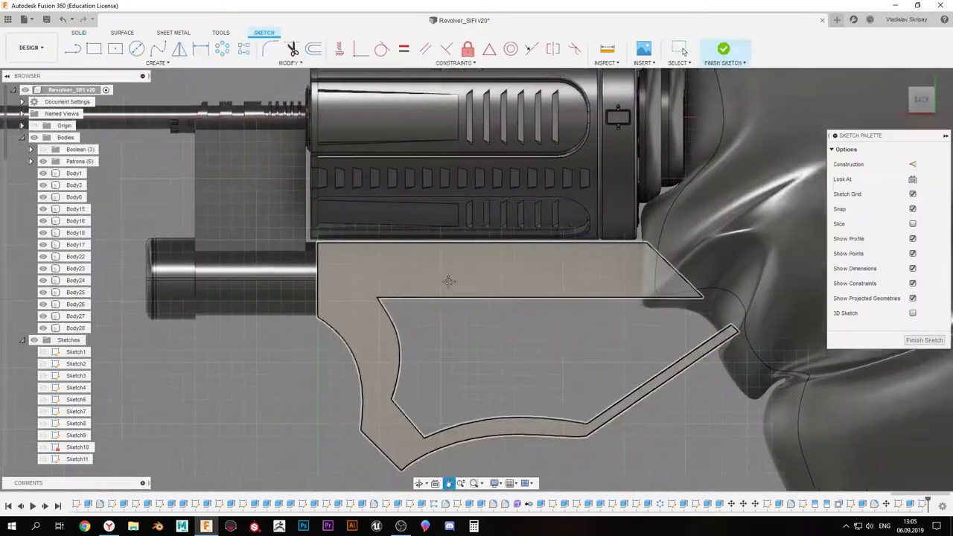
Sketch the plate outline above the trigger guard and extrude it as a new body
key(l)
click(43, 269)
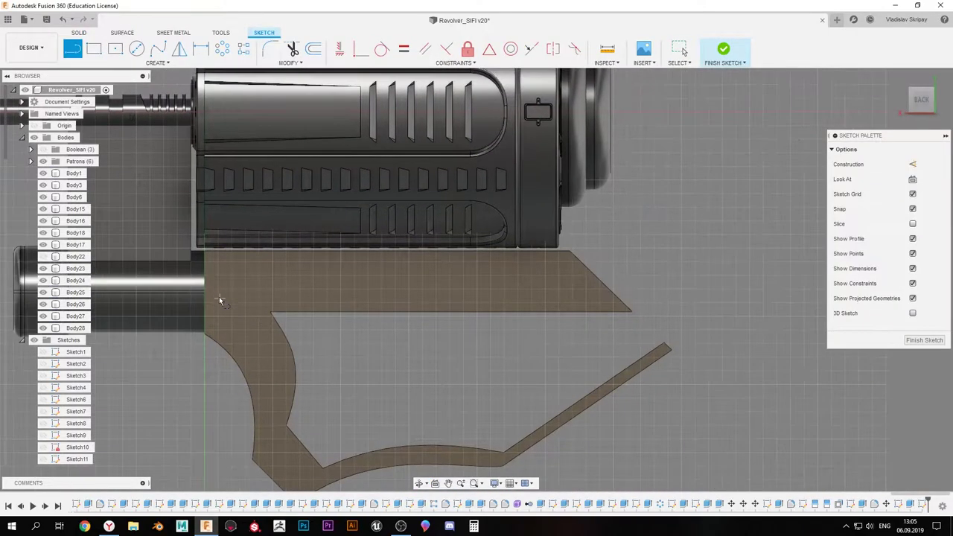
click(343, 329)
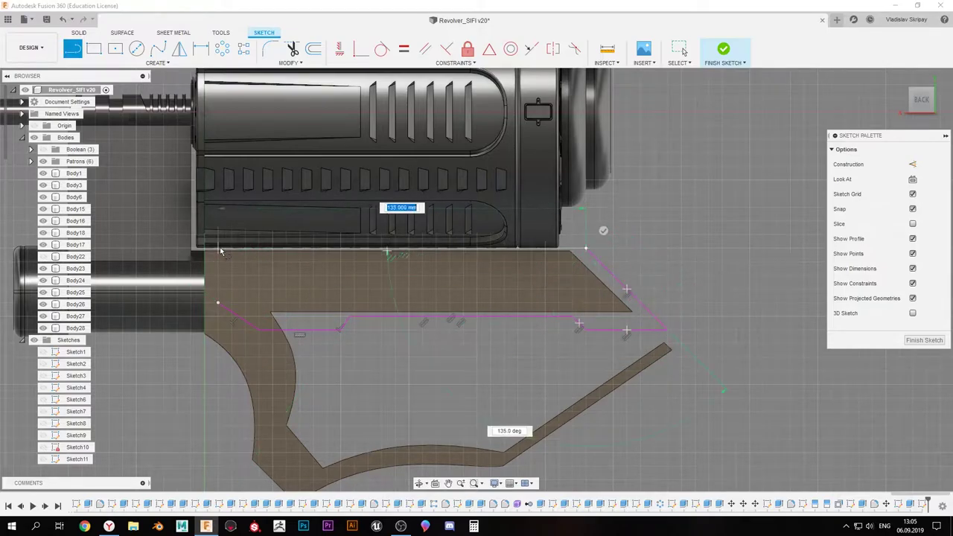
click(42, 179)
key(e)
click(378, 241)
key(Return)
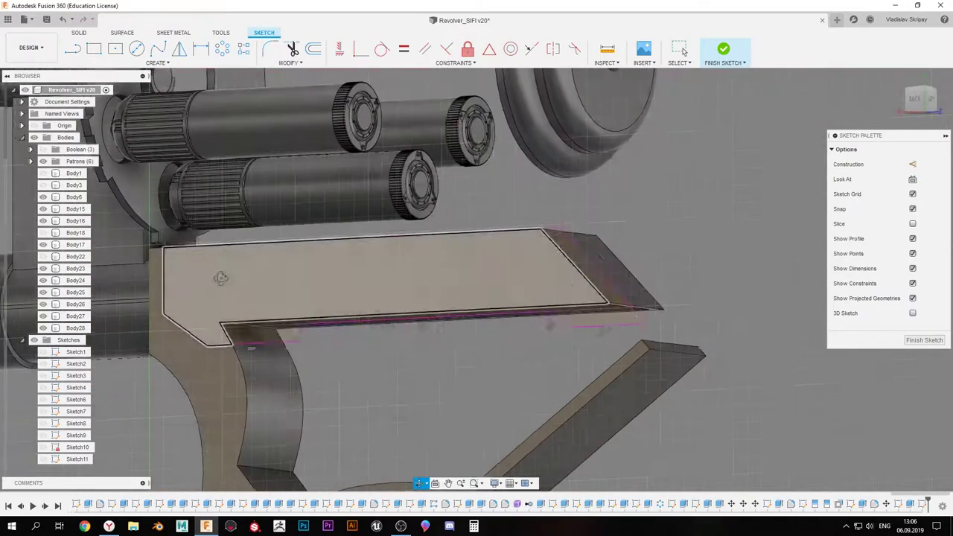
Move the plate sketch geometry and extrude the plate profiles in both gaps
click(221, 278)
key(m)
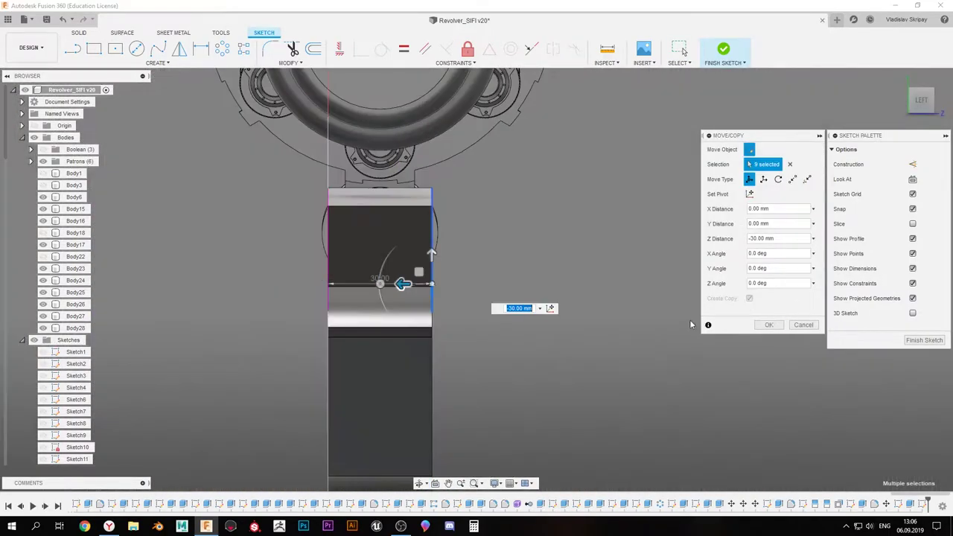
key(Return)
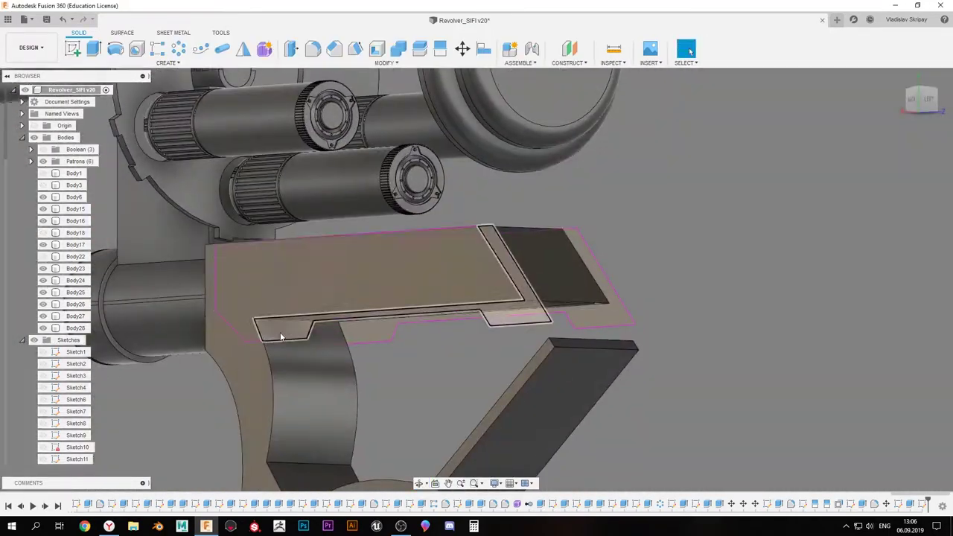
click(422, 295)
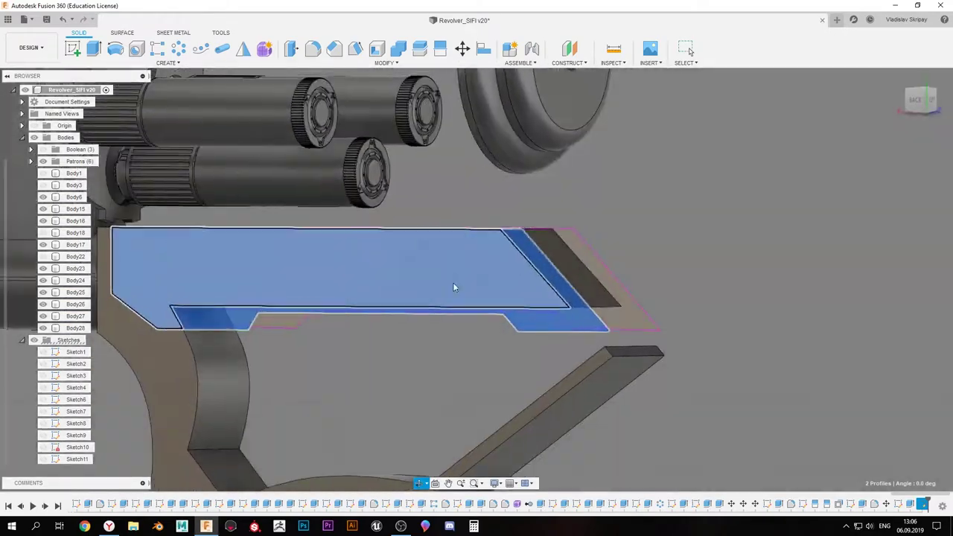
key(e)
key(Return)
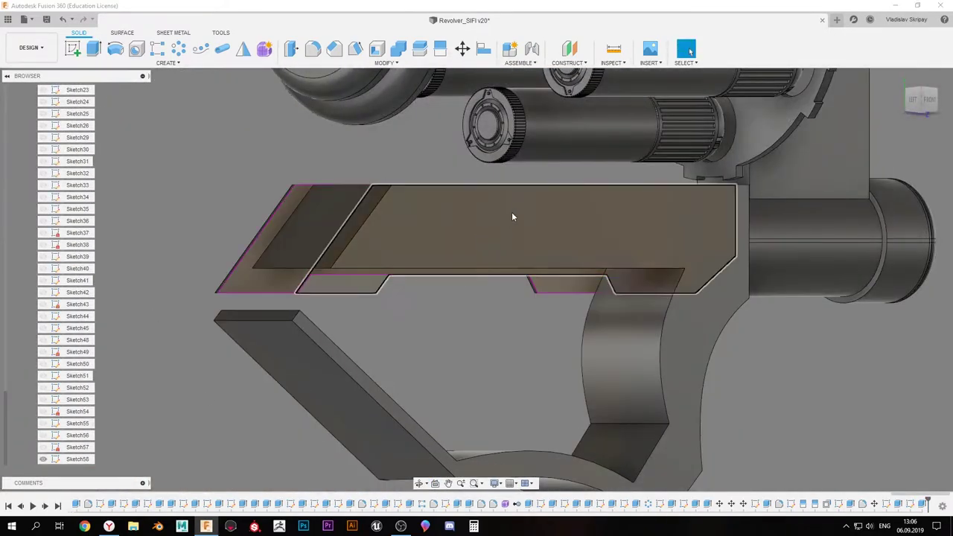
click(511, 211)
key(e)
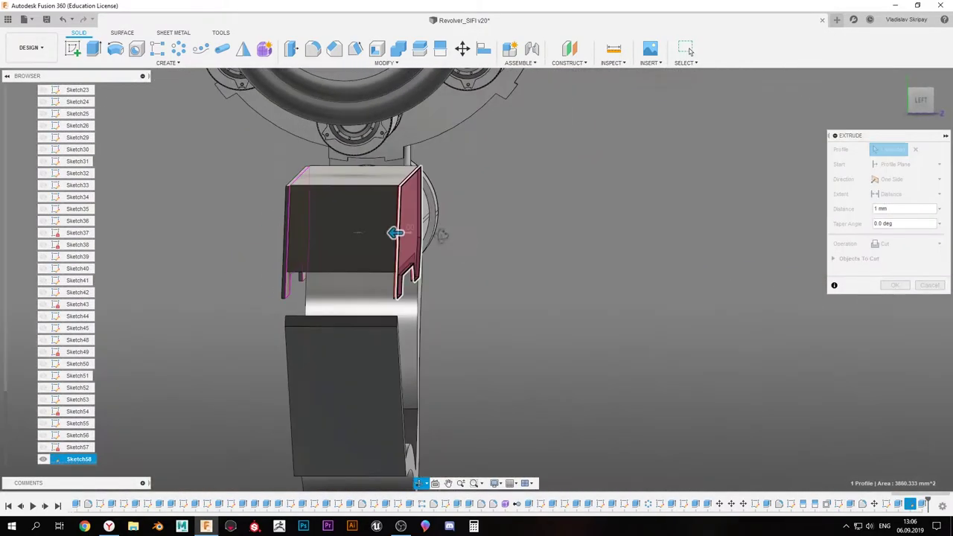
key(Return)
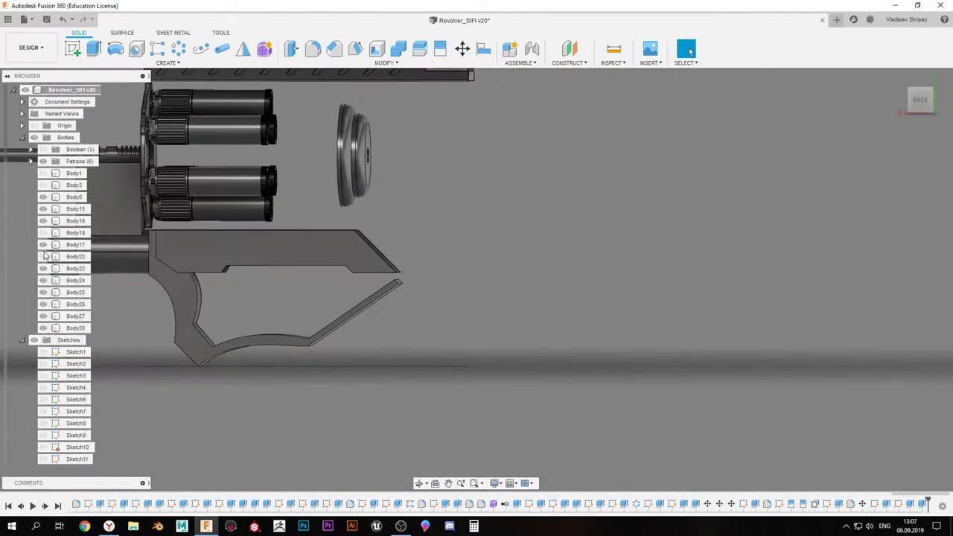
Offset the two plate faces inward by -4 mm in Z with Move/Copy
scroll(325, 346, down, 5)
scroll(321, 301, up, 5)
click(408, 252)
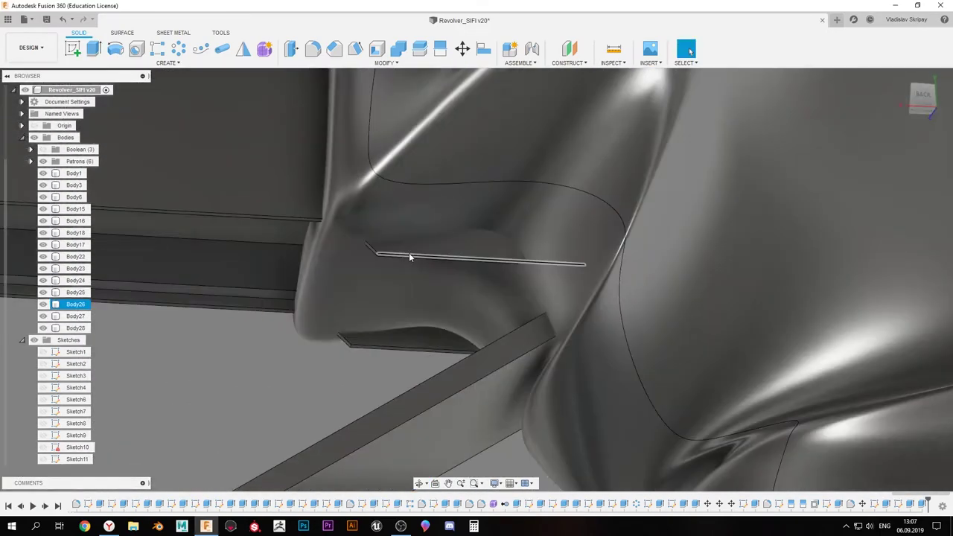
key(m)
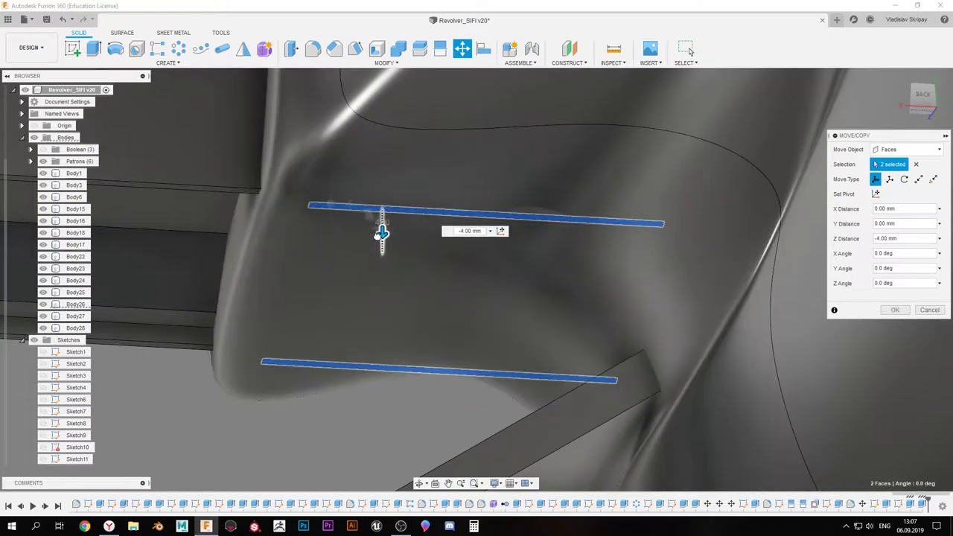
drag(379, 223, 381, 231)
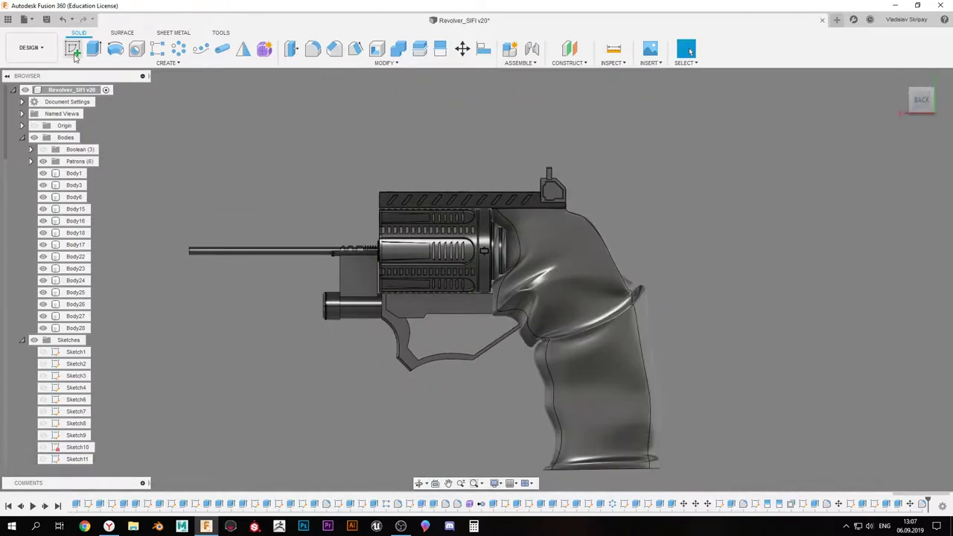
Sketch the curved trigger outline on the side plane with a spline closed by lines
click(73, 48)
click(470, 372)
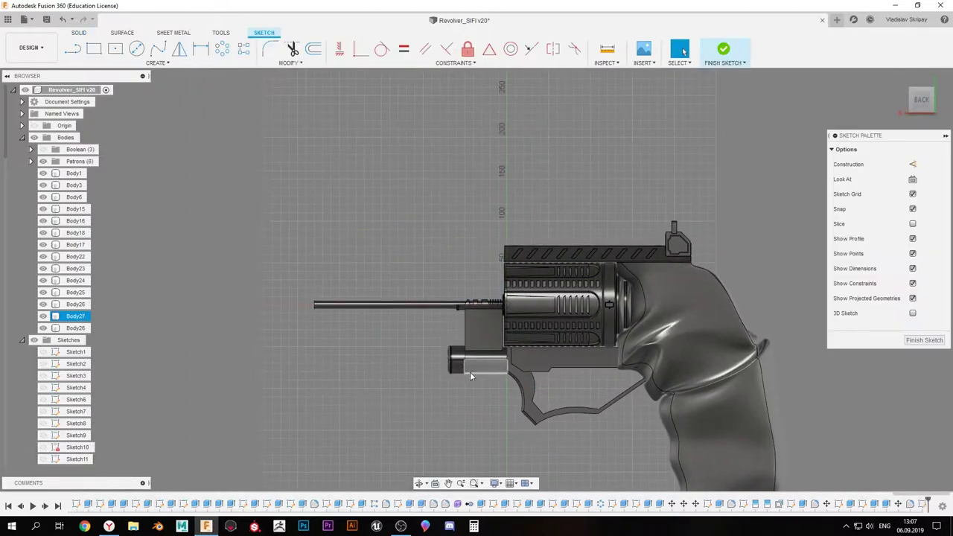
click(80, 49)
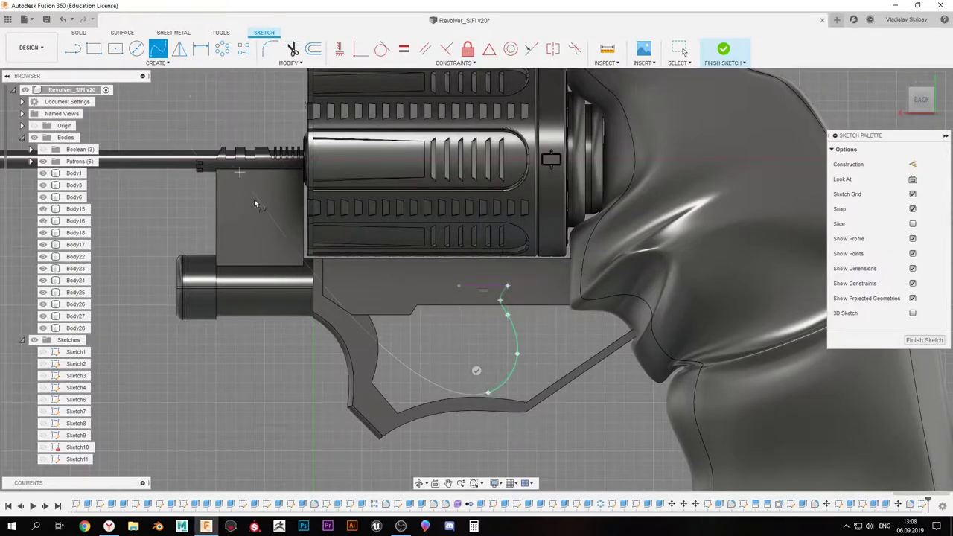
key(l)
scroll(468, 386, up, 3)
click(482, 383)
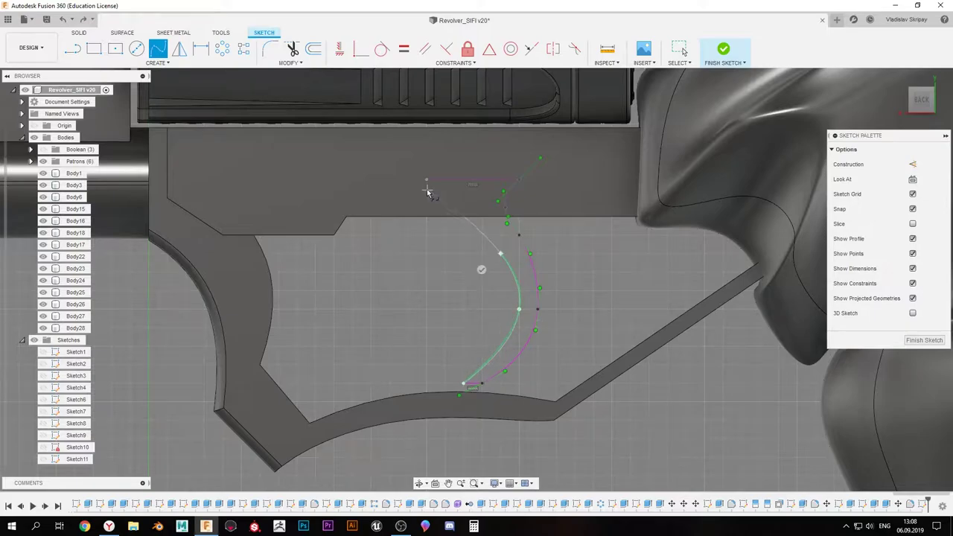
key(l)
scroll(440, 344, down, 2)
click(930, 344)
Extrude the trigger profile symmetrically 5 mm as a new body
key(e)
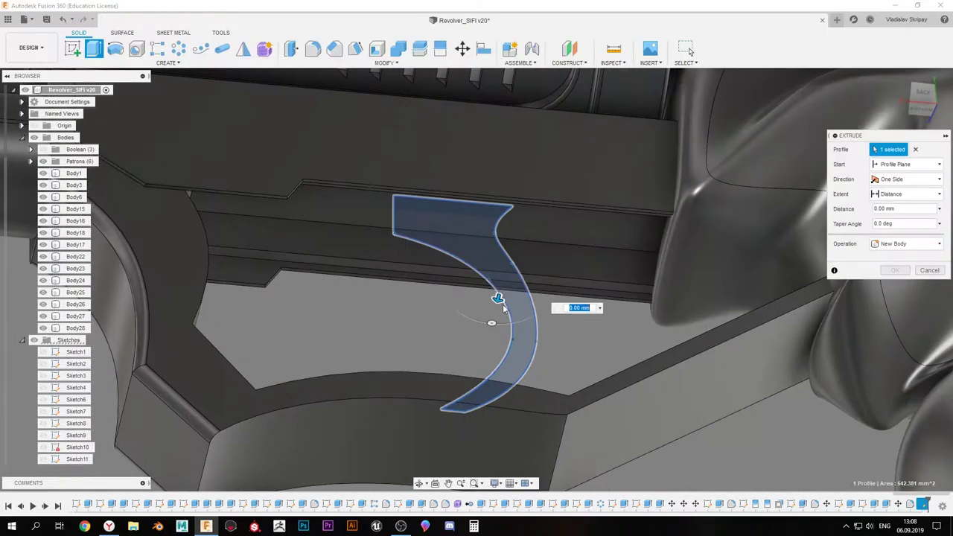
click(908, 179)
click(897, 208)
text(5)
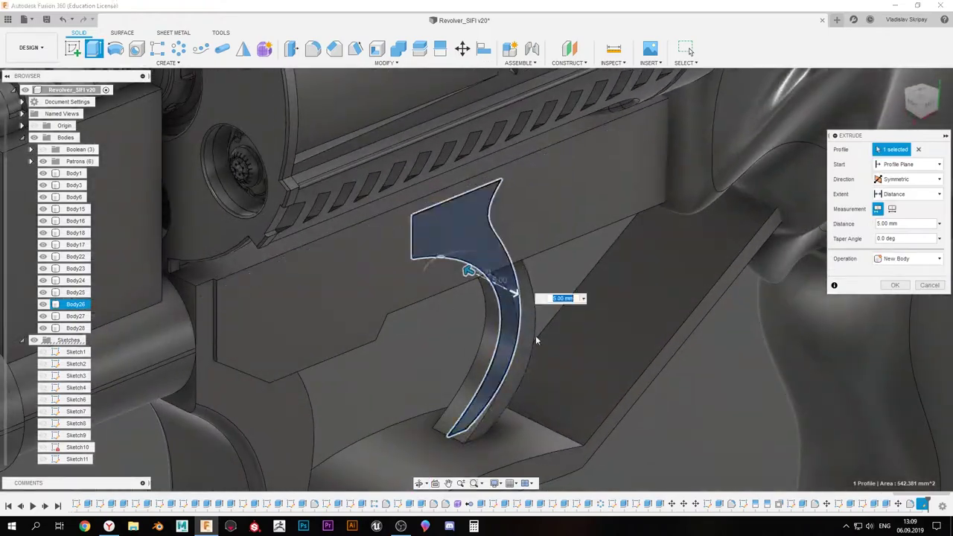
shift+middle_drag(535, 335, 828, 292)
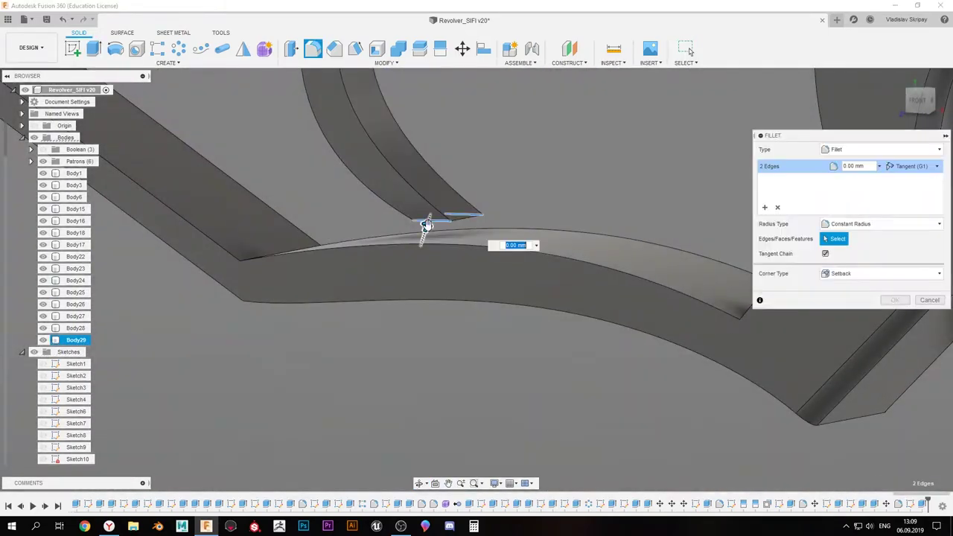
Cancel the failed fillet and shift the sketch geometry 3 mm back
key(Escape)
scroll(447, 223, down, 5)
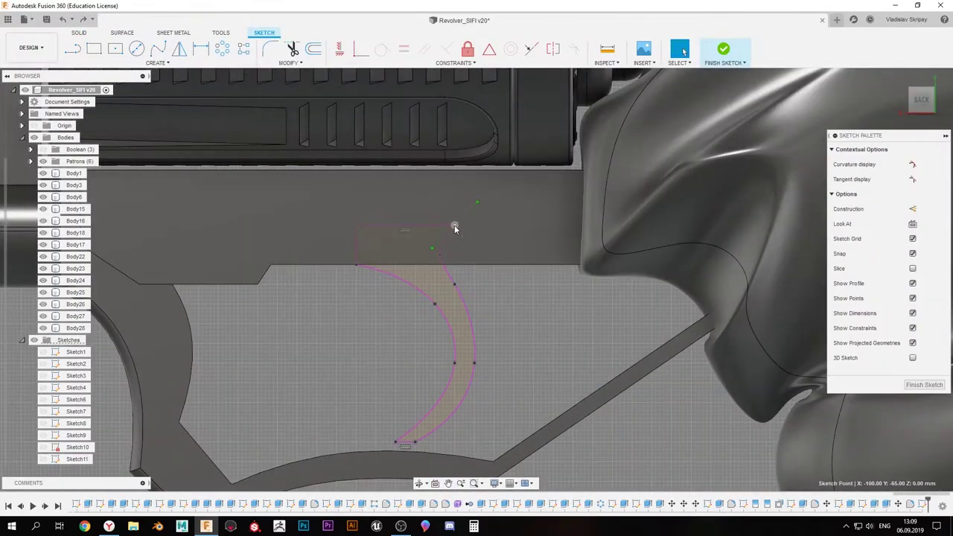
drag(440, 256, 456, 288)
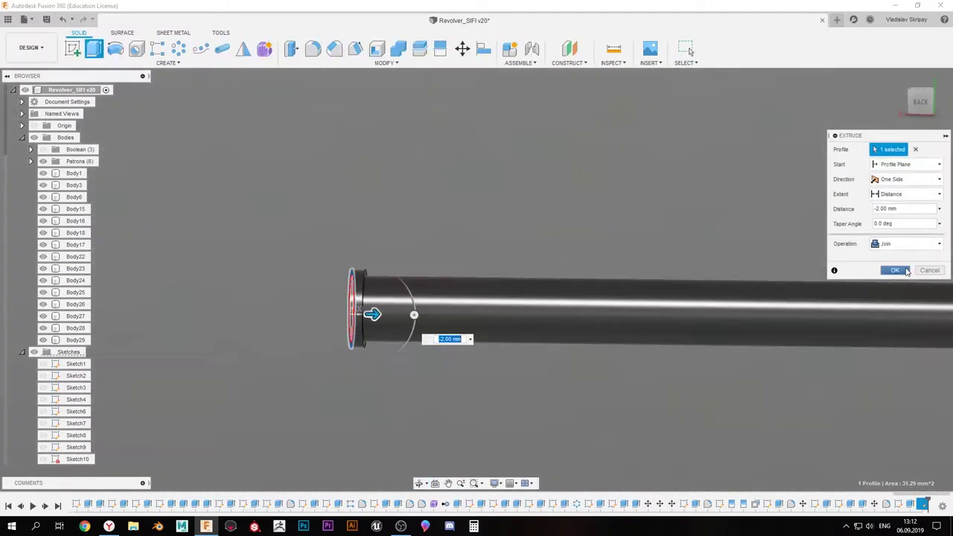
Confirm the 2 mm barrel-tip join and enter a value of 40
click(907, 272)
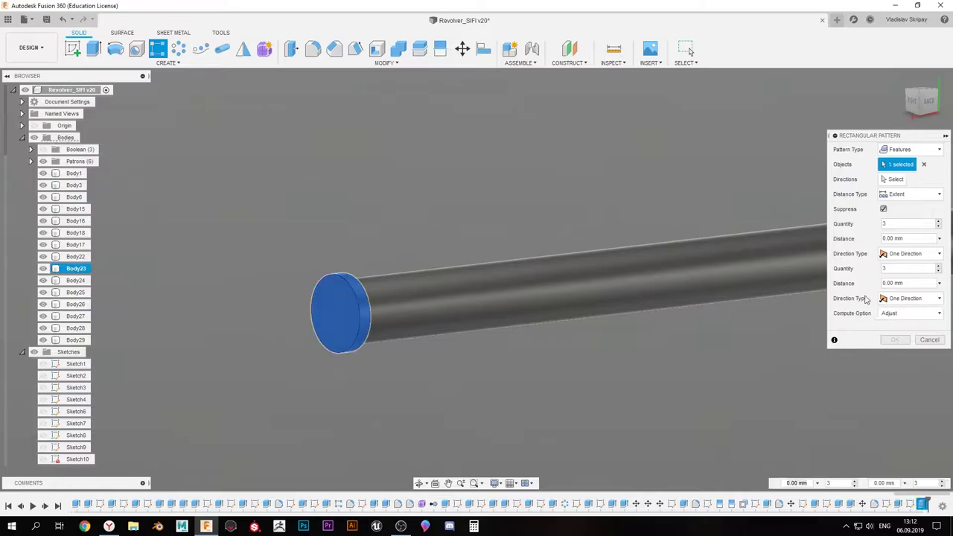
scroll(594, 396, down, 5)
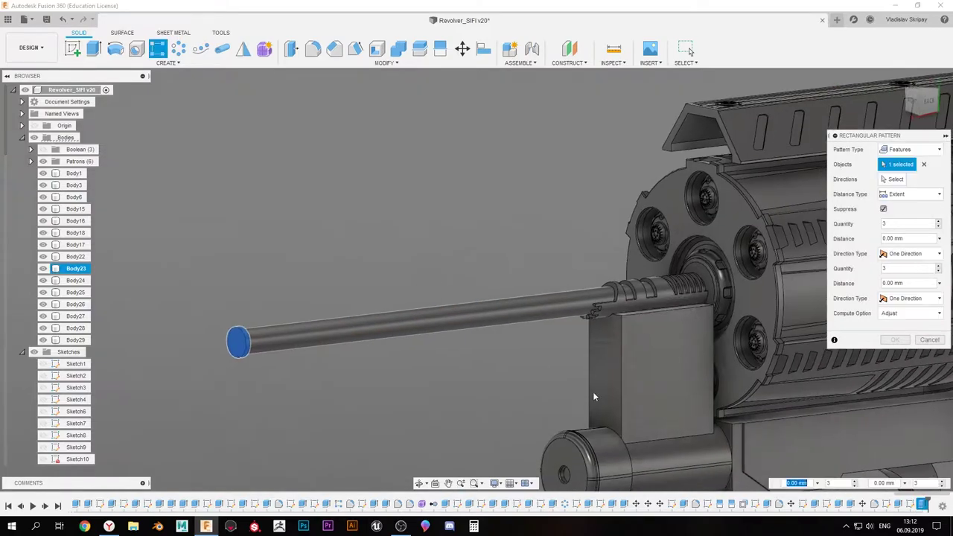
text(40)
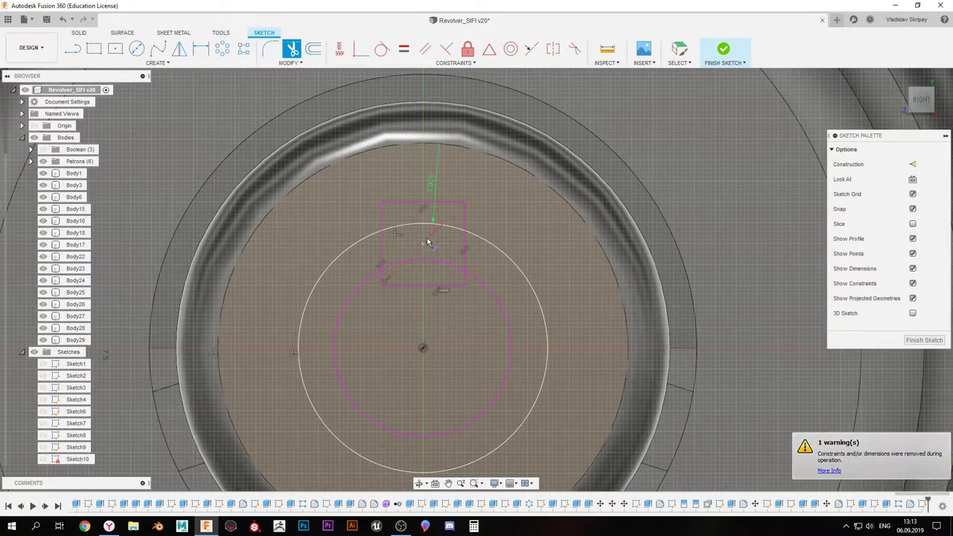
Draw a short sketch line along the barrel
key(l)
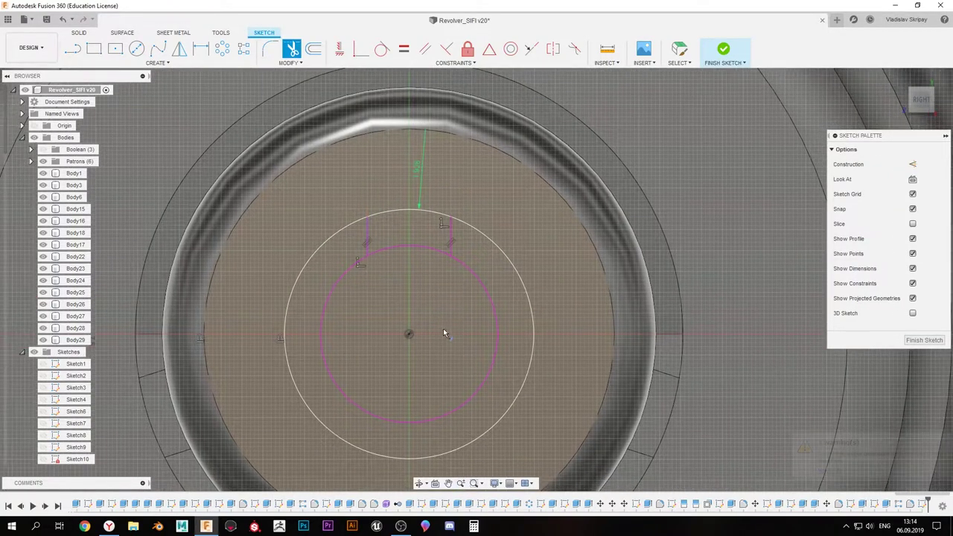
scroll(384, 280, up, 3)
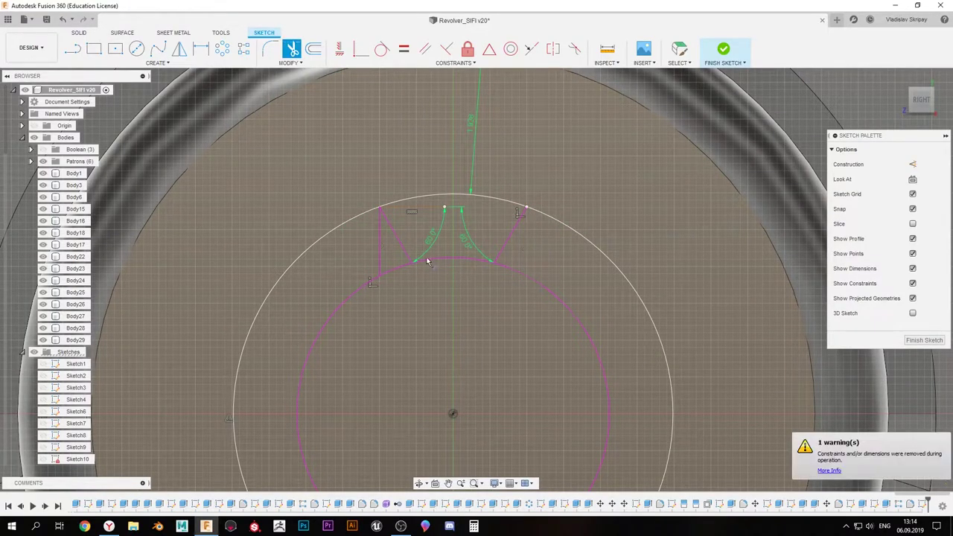
scroll(426, 260, down, 5)
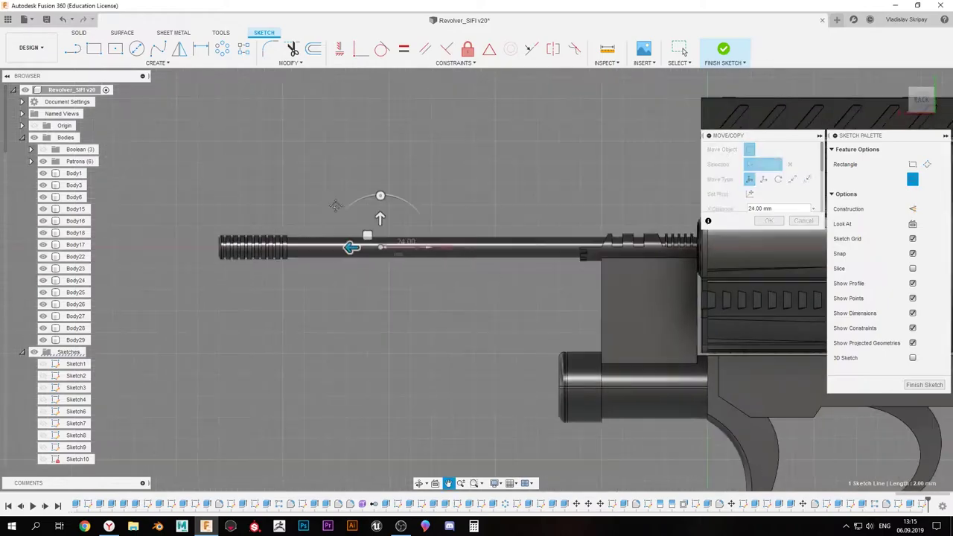
Slide the slot line along the barrel, cut a 2 mm groove, and circular-pattern it around the rod
scroll(290, 245, up, 5)
scroll(286, 245, down, 3)
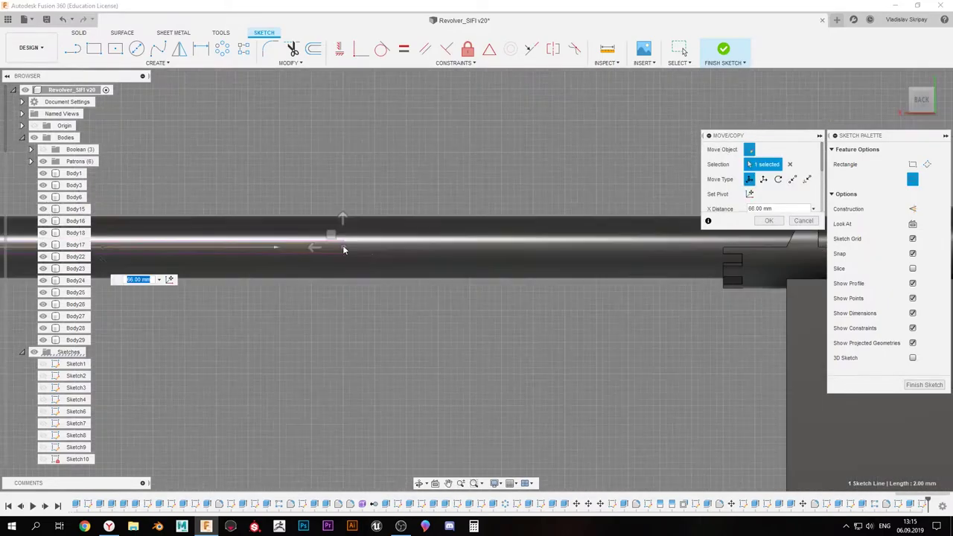
drag(534, 177, 374, 267)
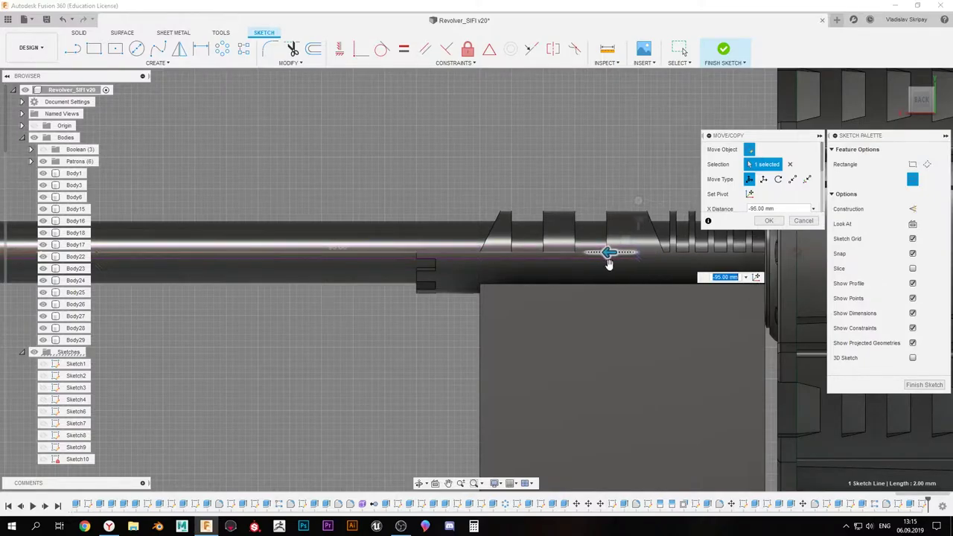
middle_drag(609, 265, 695, 273)
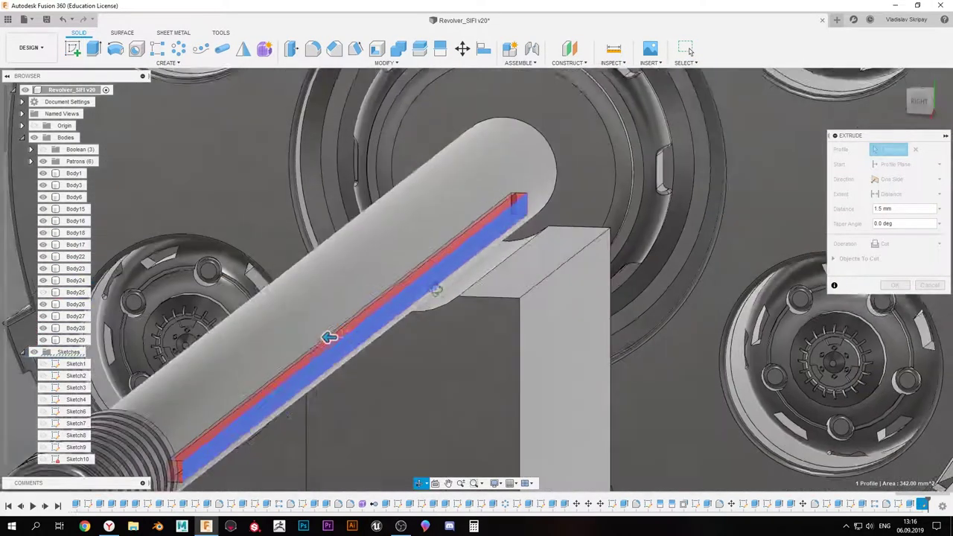
click(854, 276)
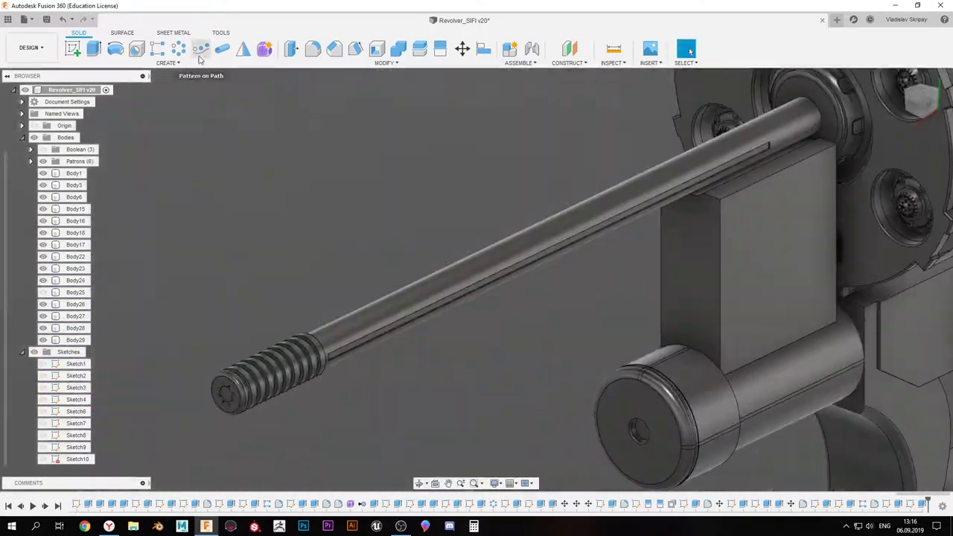
click(324, 350)
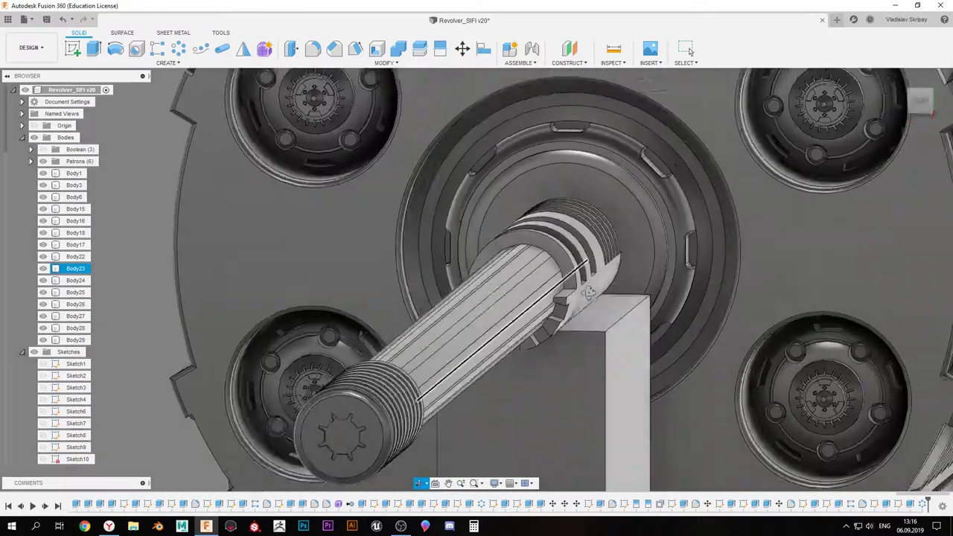
Sketch an angled notch outline on the block face and extrude-cut it 20 mm
click(434, 246)
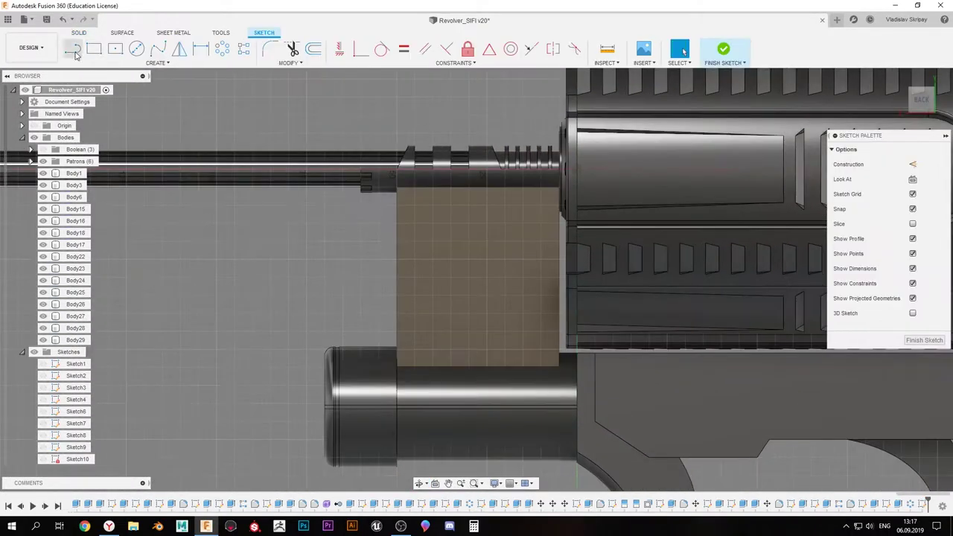
click(380, 351)
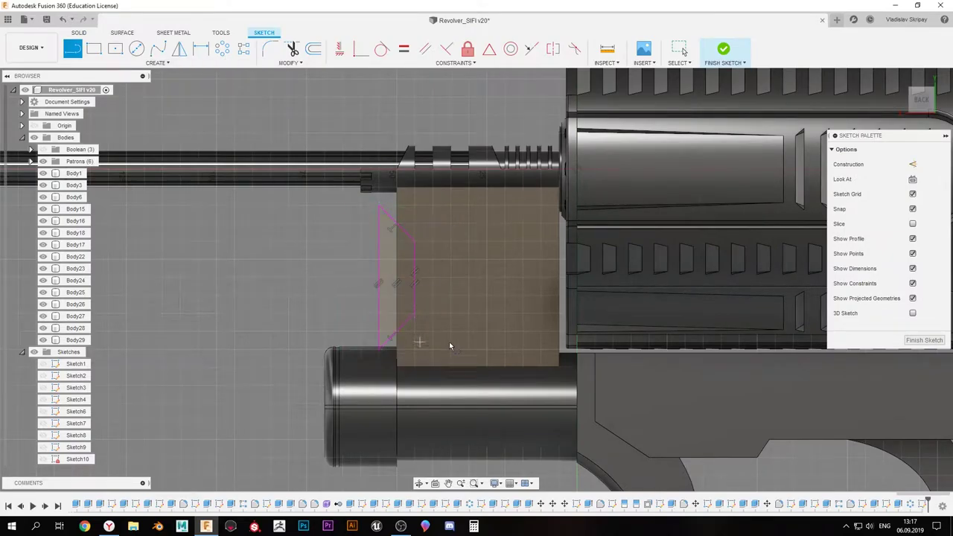
key(e)
click(429, 282)
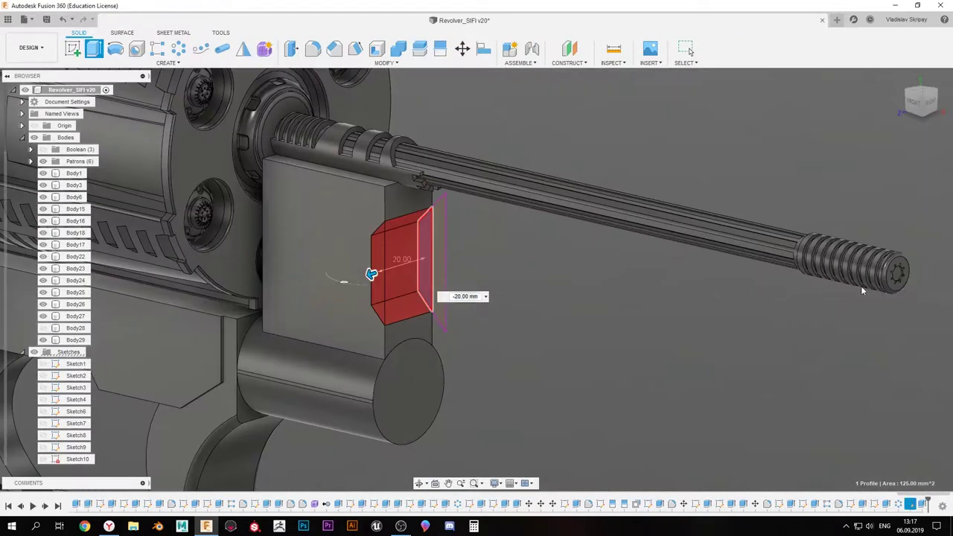
key(l)
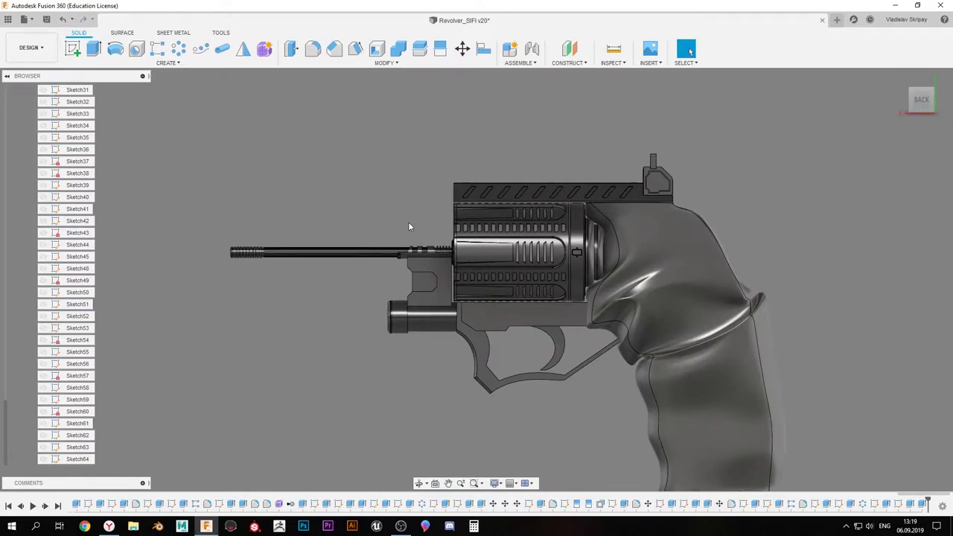
Sketch the angled blade outline beneath the barrel with lines
key(s)
click(579, 246)
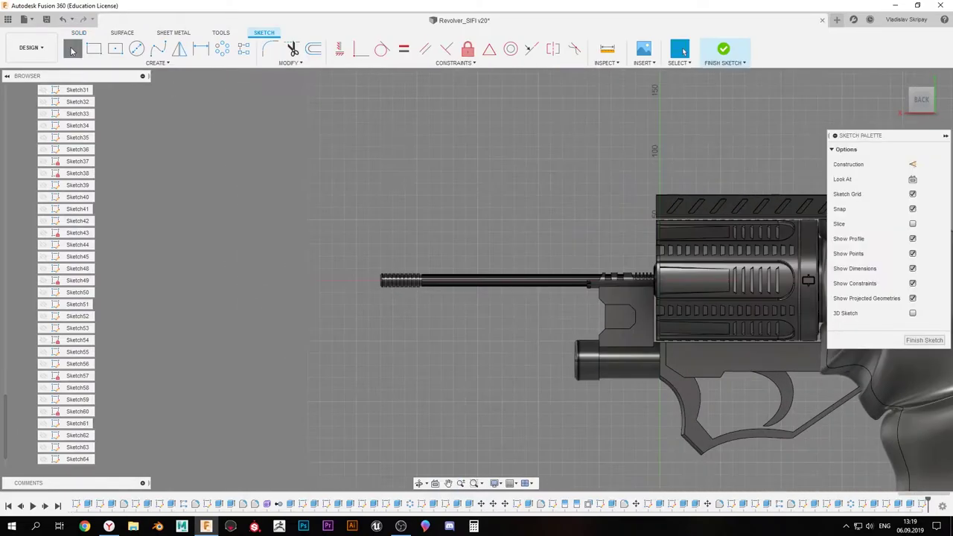
scroll(578, 312, up, 5)
key(l)
click(617, 290)
scroll(596, 283, down, 3)
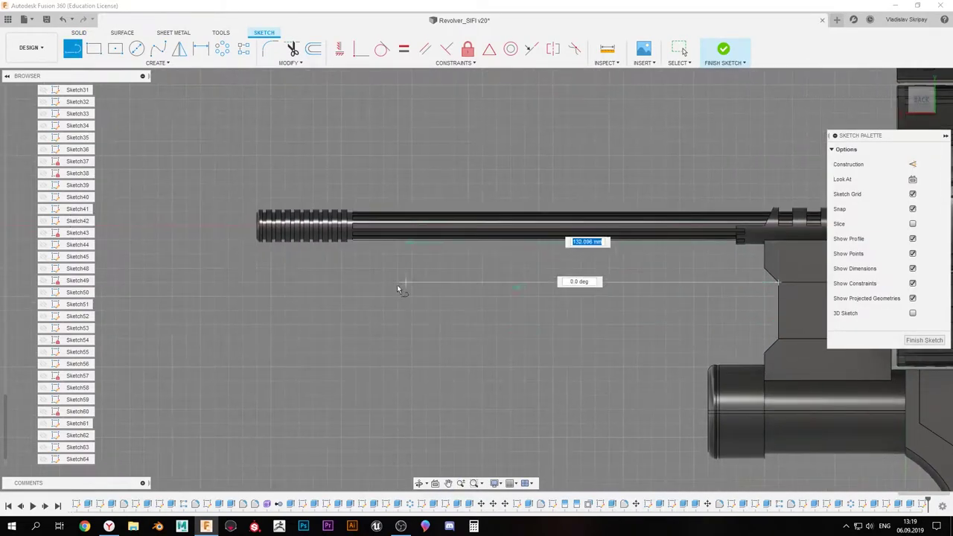
click(253, 236)
middle_drag(185, 228, 298, 235)
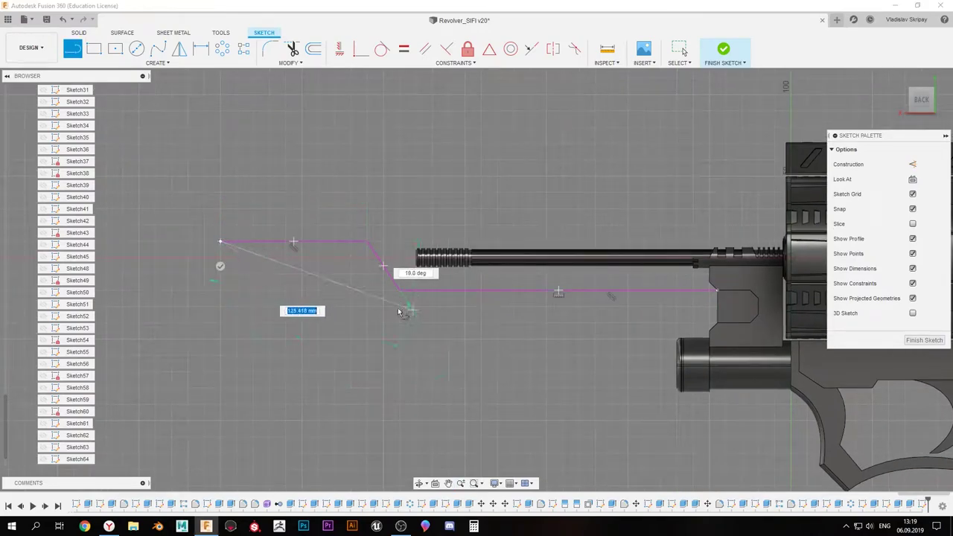
middle_drag(691, 326, 539, 301)
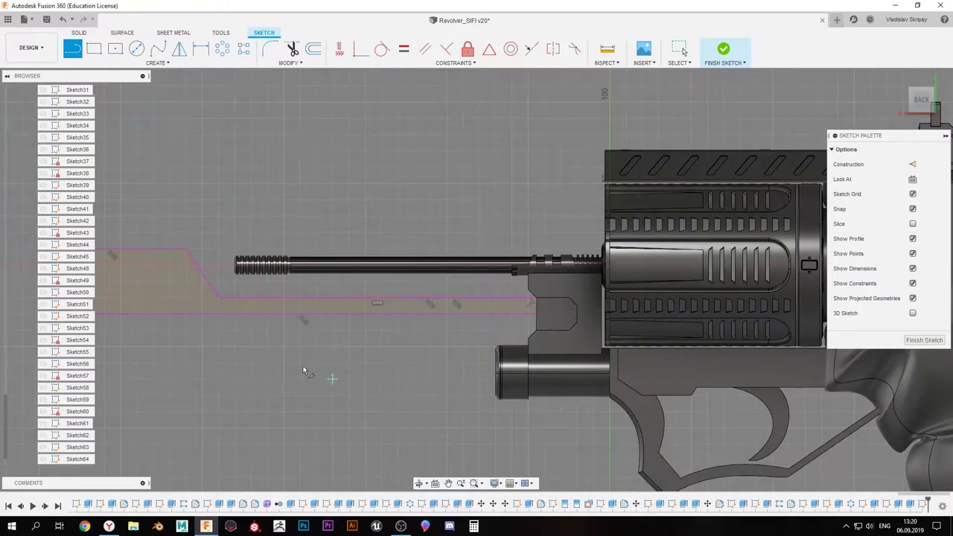
scroll(303, 370, down, 3)
Extrude the blade profile symmetrically 9 mm as a new body
key(e)
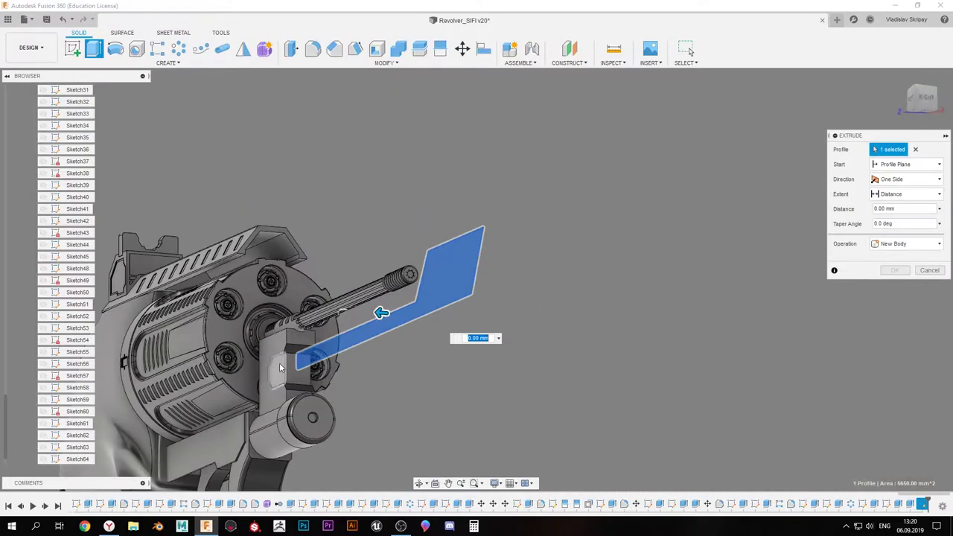
text(9)
click(908, 179)
click(893, 215)
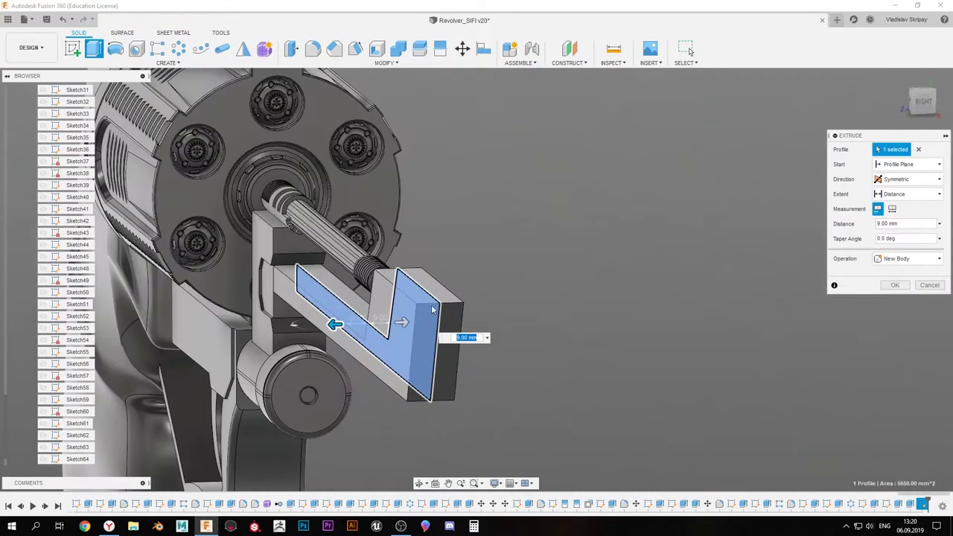
mouse_move(521, 298)
shift+middle_down()
mouse_move(301, 300)
mouse_move(291, 312)
mouse_move(297, 291)
mouse_move(312, 298)
shift+middle_up()
key(Return)
shift+middle_drag(689, 51, 455, 207)
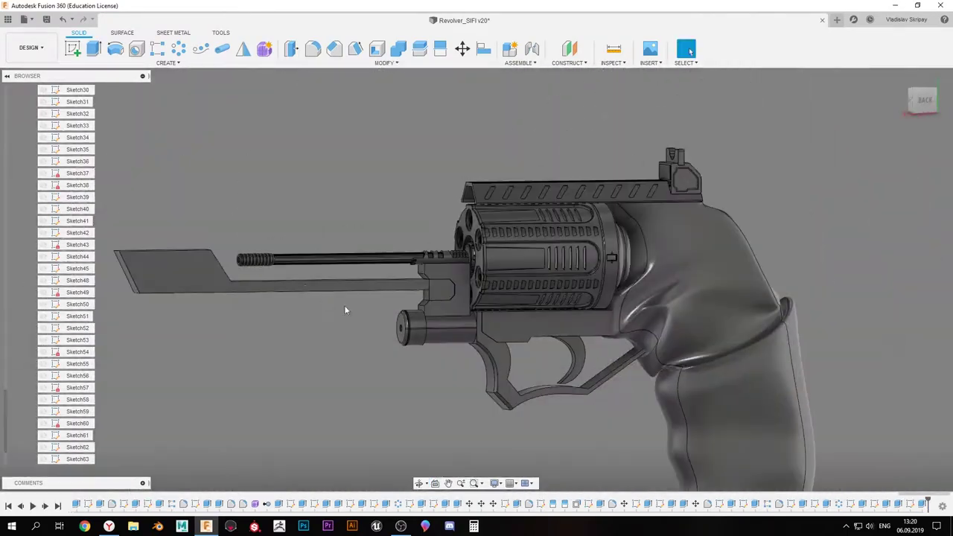
Finish an empty sketch on the blade face and switch to the right-side view
key(l)
click(309, 261)
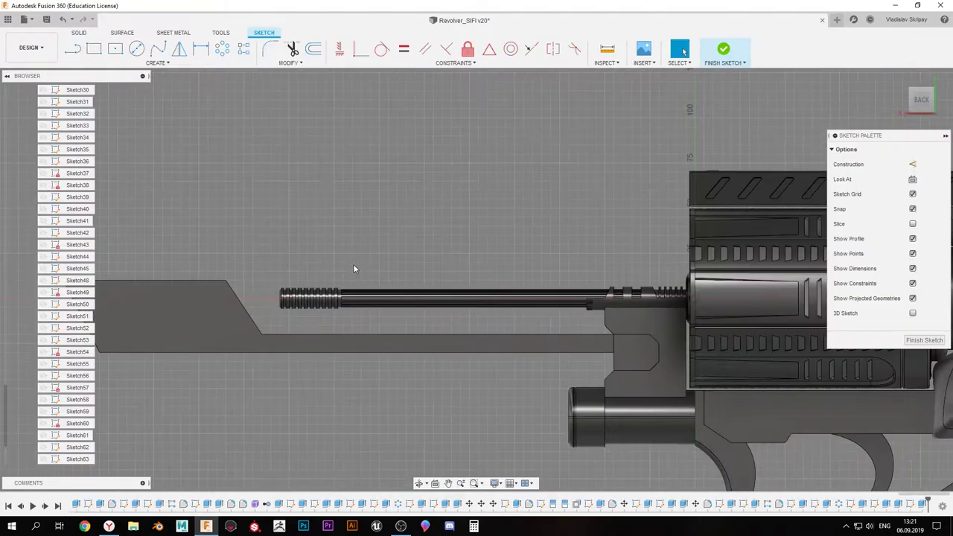
click(723, 48)
click(921, 99)
Sketch a 20 mm-radius circle on the cylinder's front face at the top chamber
click(506, 272)
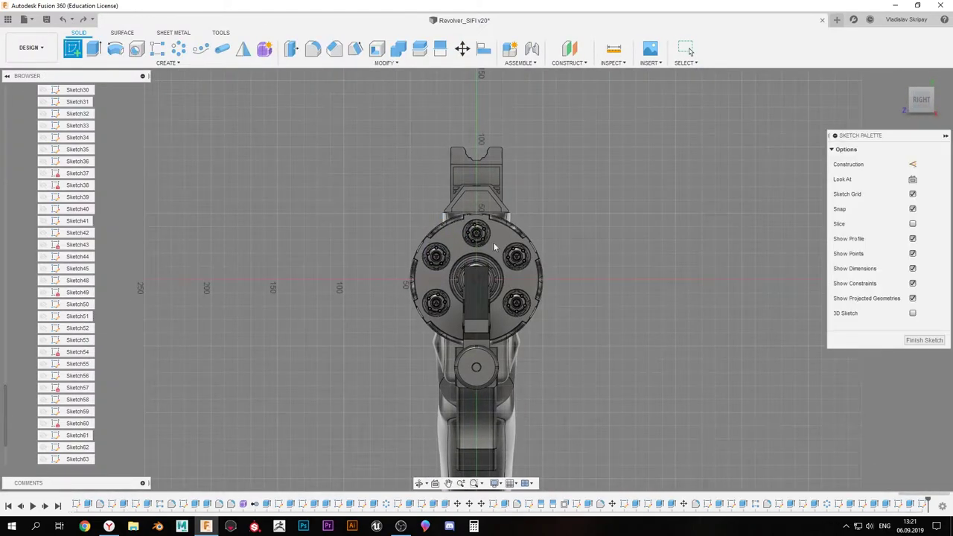
key(c)
scroll(425, 209, up, 5)
click(422, 204)
scroll(456, 266, down, 3)
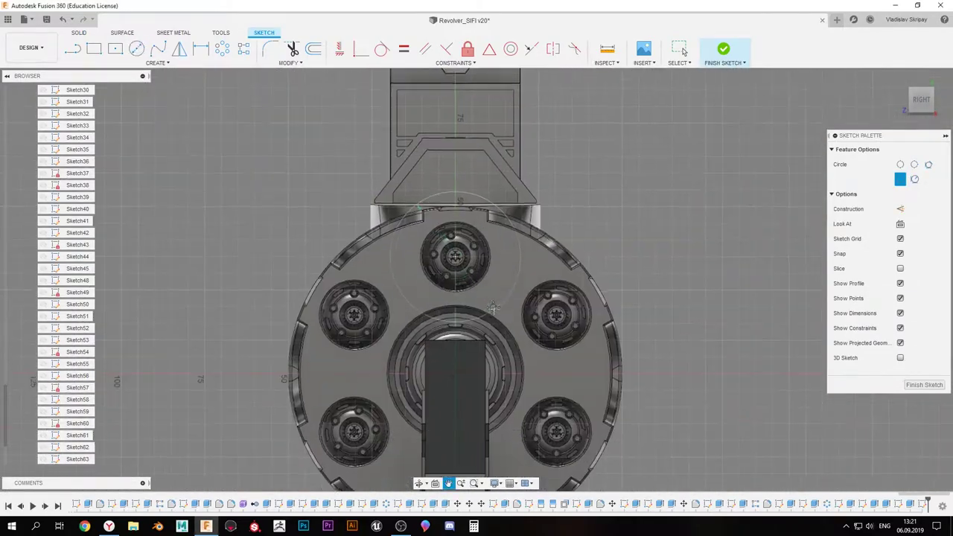
shift+middle_drag(457, 325, 496, 320)
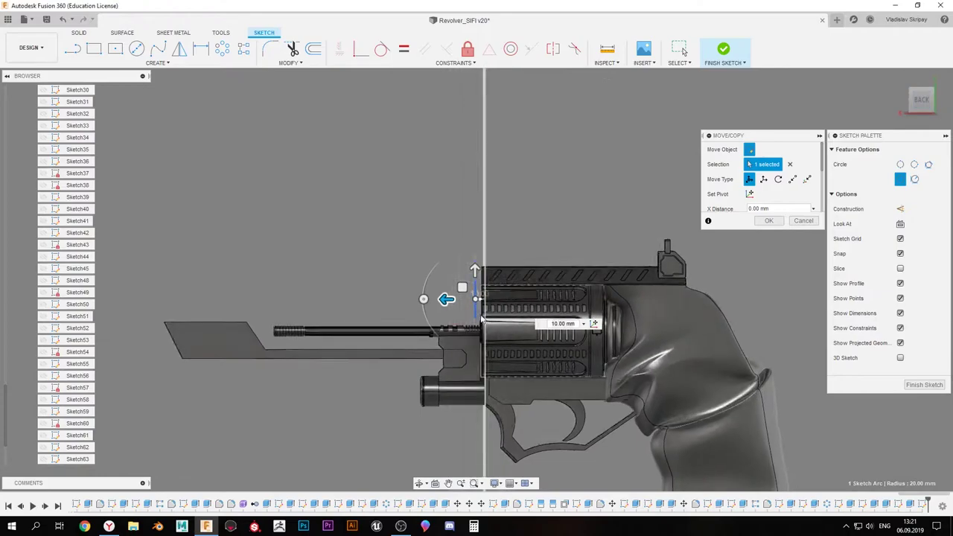
scroll(463, 214, up, 5)
scroll(470, 216, down, 5)
key(Return)
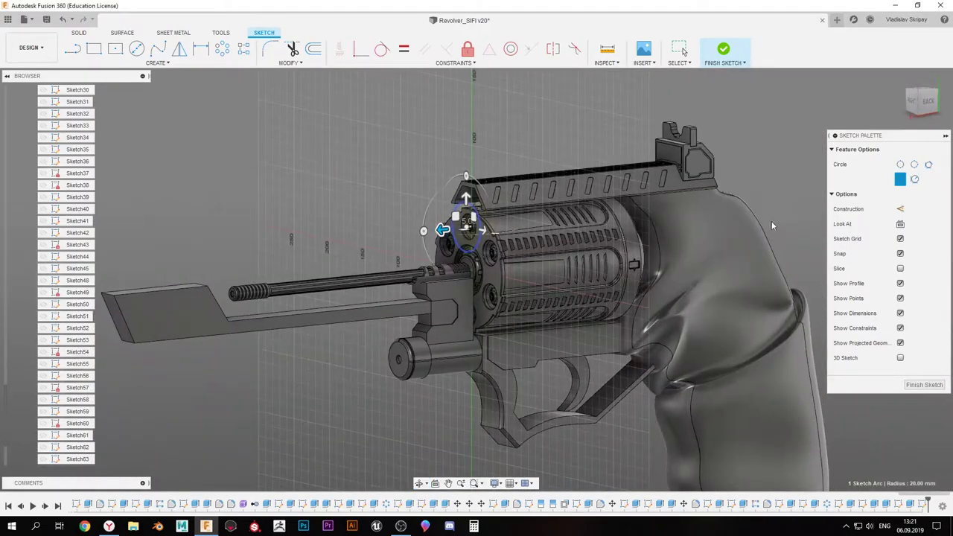
Extrude the circle forward 425 mm as a new body
key(e)
drag(407, 247, 283, 246)
scroll(249, 260, up, 3)
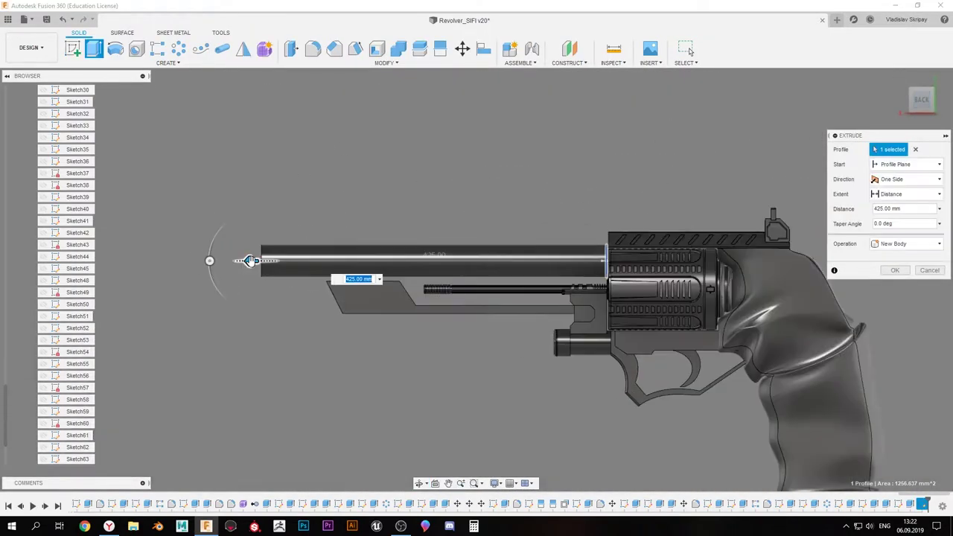
Confirm the 425 mm tube, offset its end circle 4.232 mm, and extrude the ring 60 mm
key(Return)
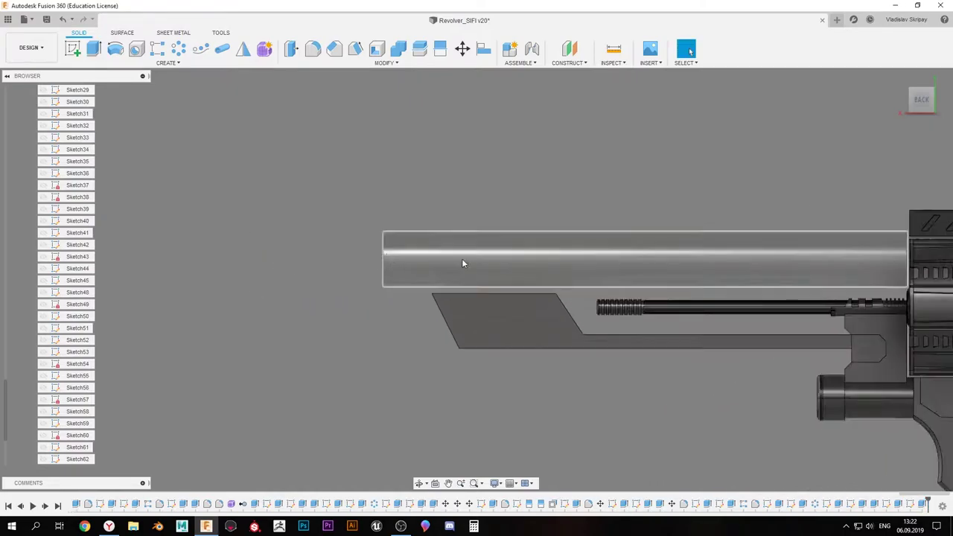
click(373, 260)
key(o)
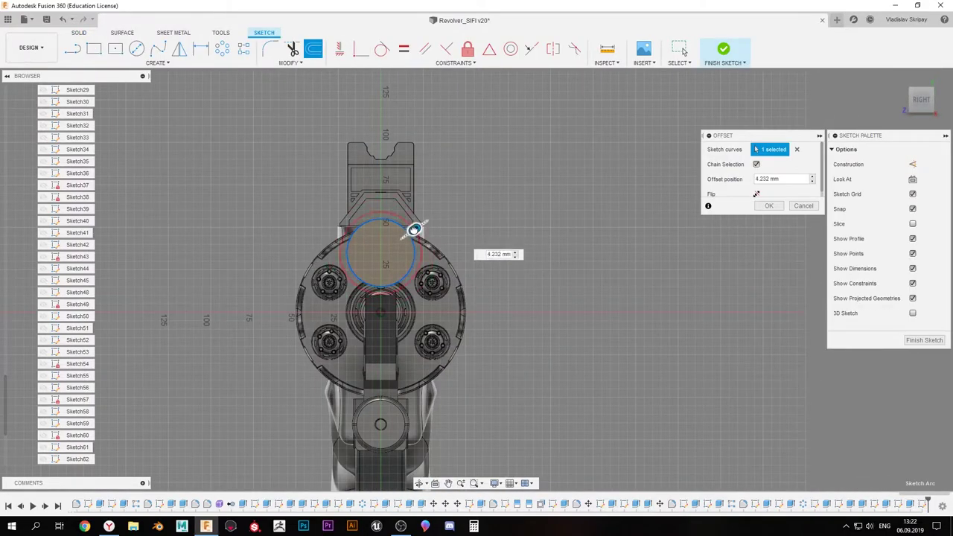
click(770, 207)
key(e)
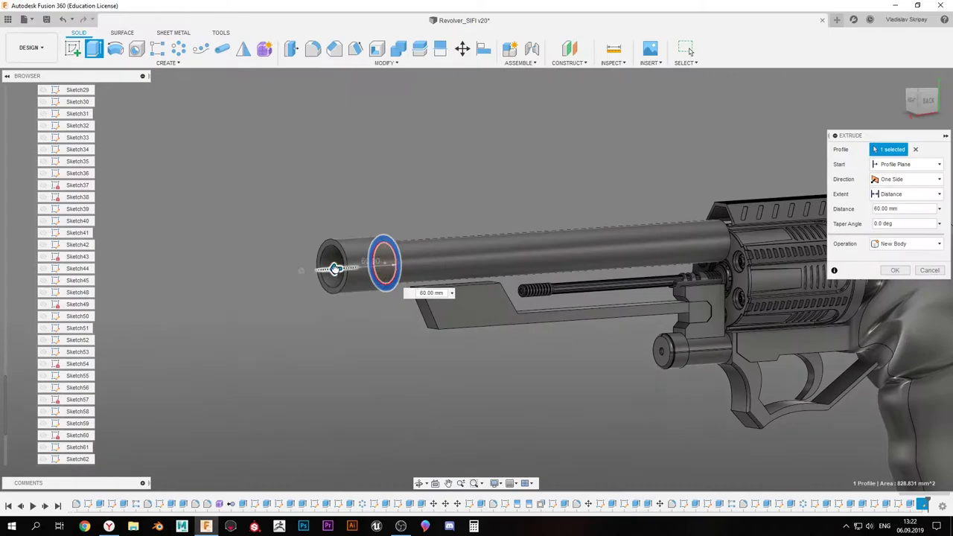
key(Return)
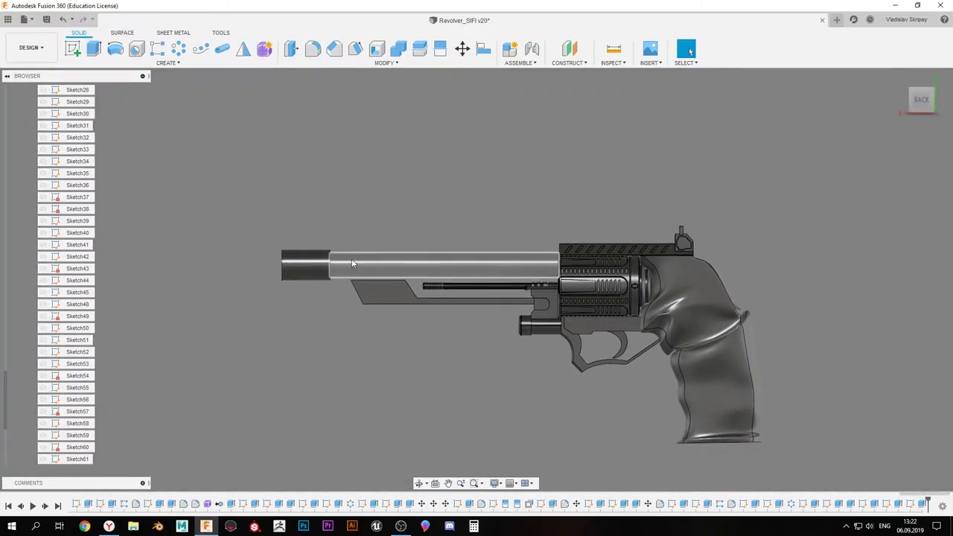
scroll(392, 270, up, 5)
shift+middle_drag(387, 257, 330, 240)
Extrude the sleeve profile two-sided, -129 mm and 32 mm, along the tube
key(e)
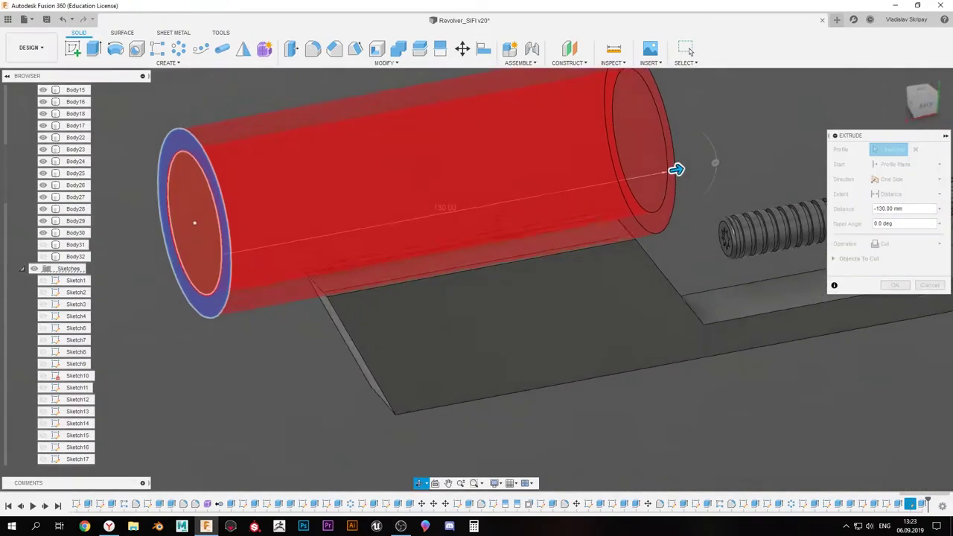
shift+middle_drag(575, 270, 610, 209)
drag(234, 166, 569, 176)
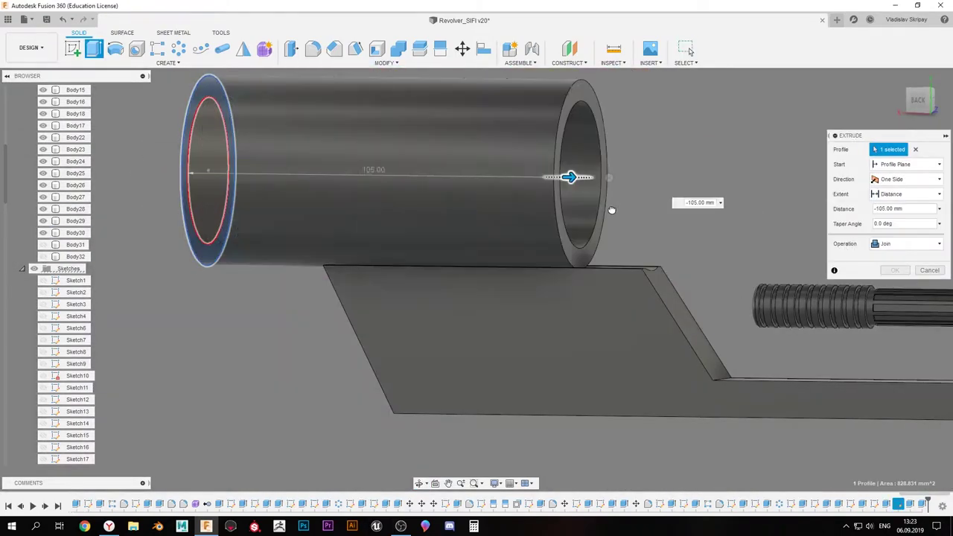
mouse_move(611, 210)
shift+middle_down()
mouse_move(500, 86)
mouse_move(443, 244)
shift+middle_up()
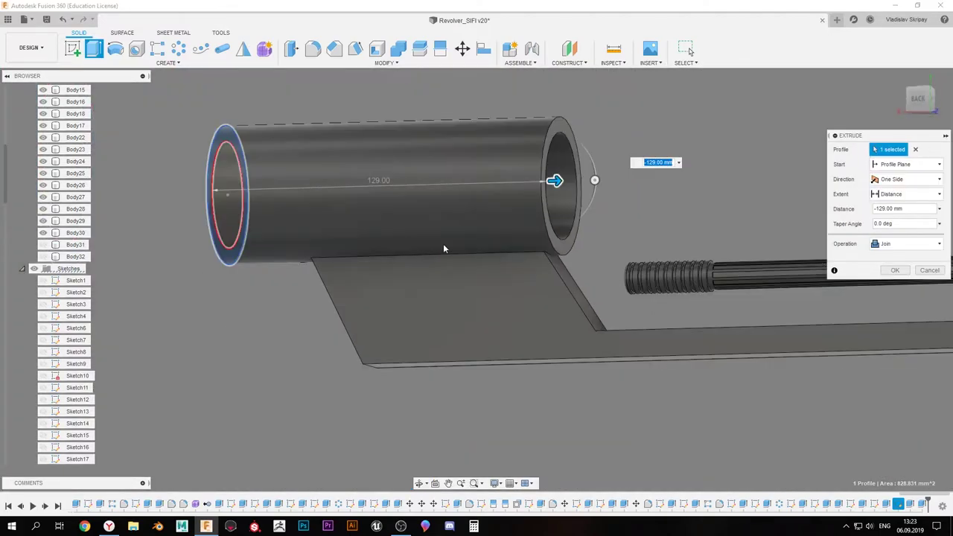
scroll(317, 207, up, 3)
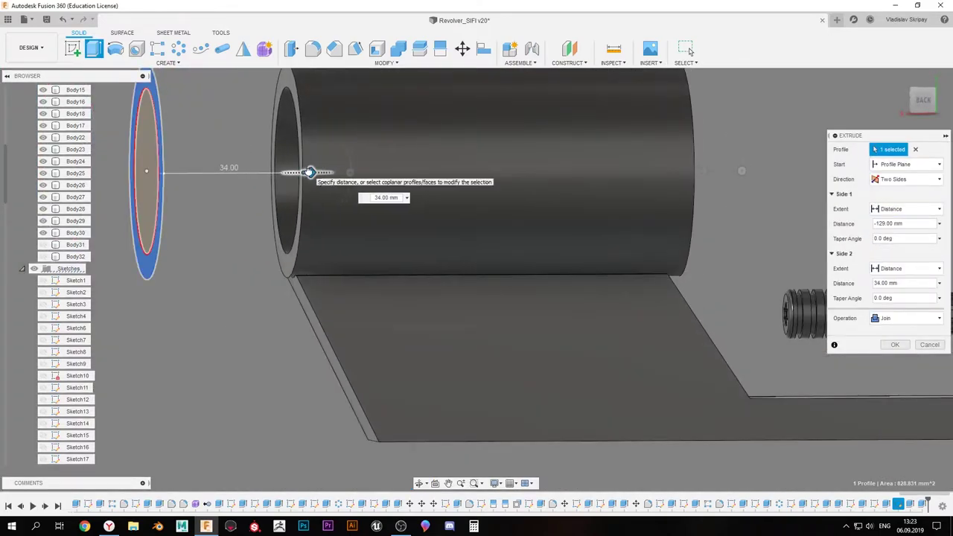
shift+middle_drag(310, 172, 305, 174)
shift+middle_drag(600, 275, 521, 223)
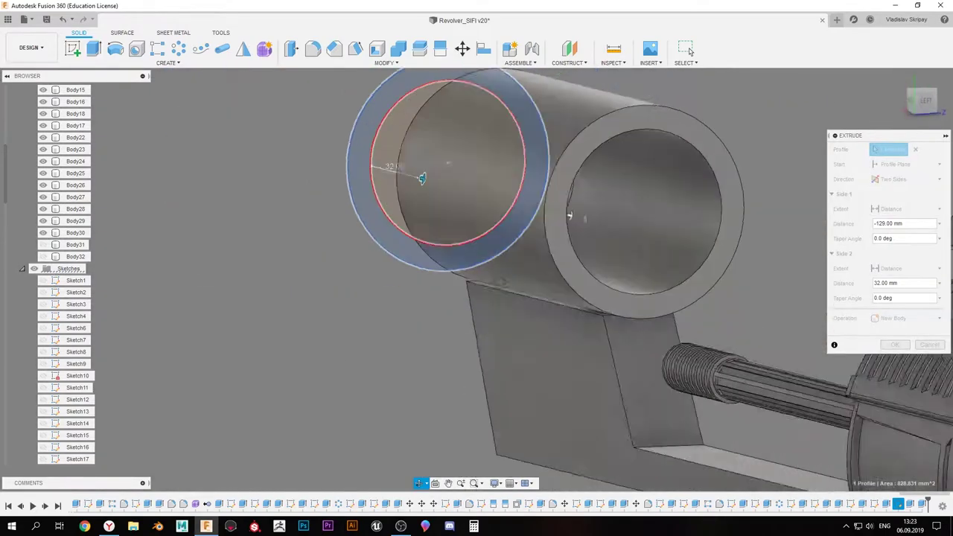
key(Return)
Sketch a trapezoid on the side plane and extrude-cut an angled notch through the sight
click(72, 48)
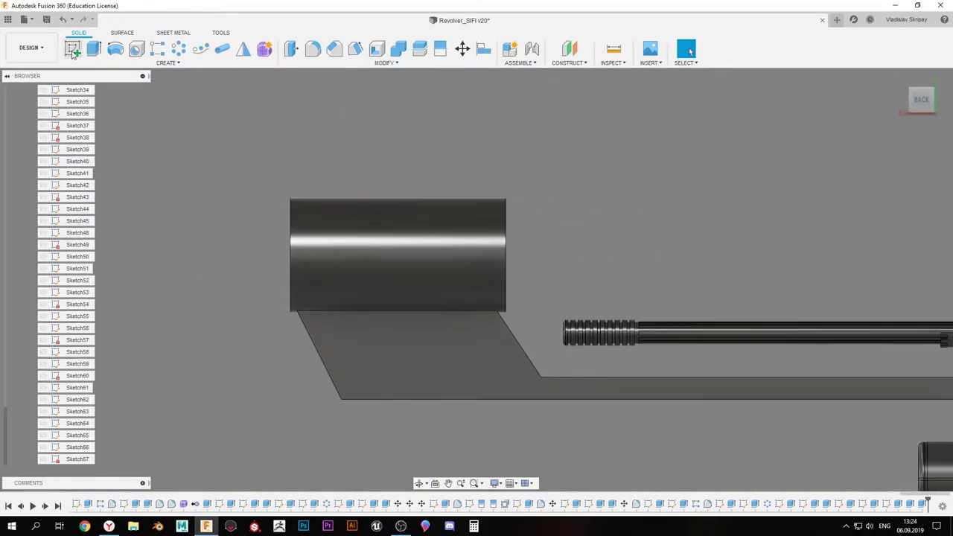
click(272, 140)
key(l)
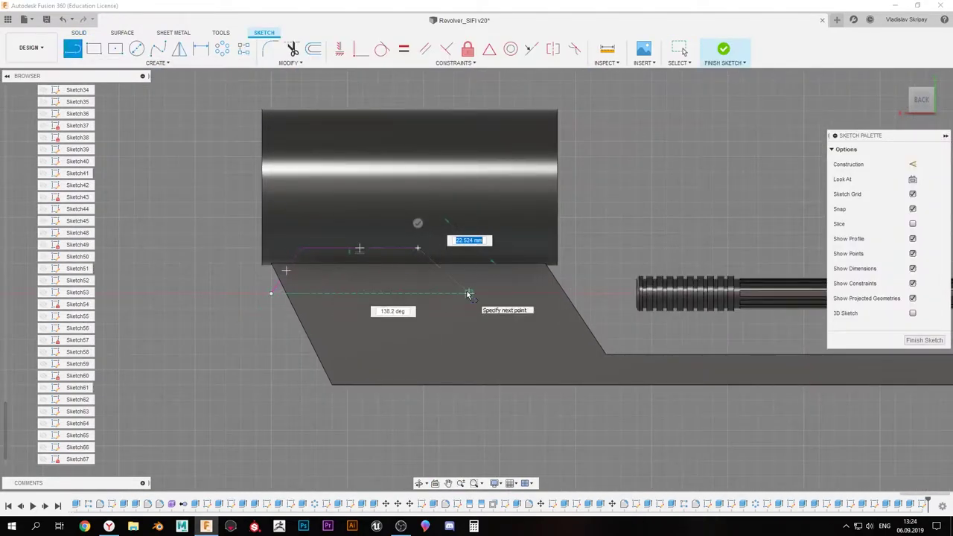
middle_drag(280, 294, 229, 352)
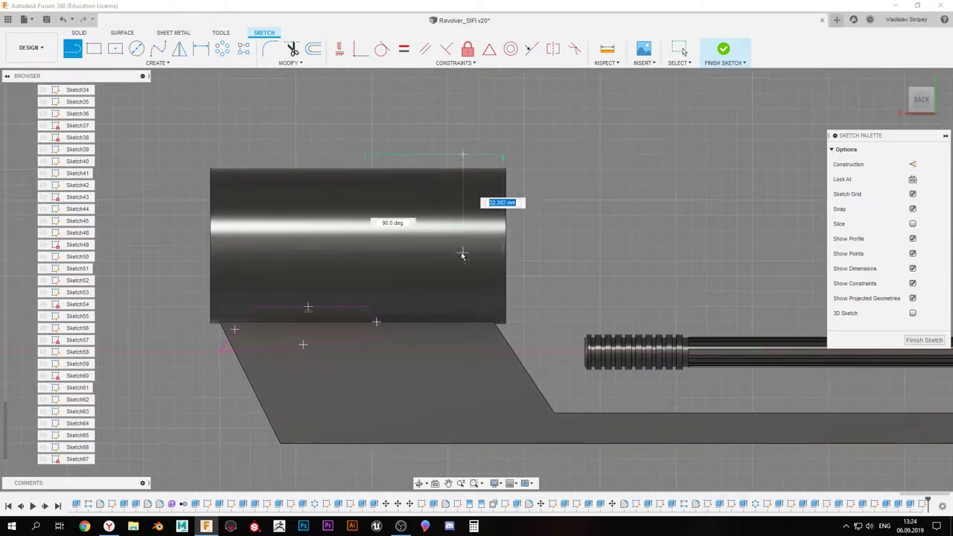
click(432, 326)
middle_drag(503, 220, 541, 223)
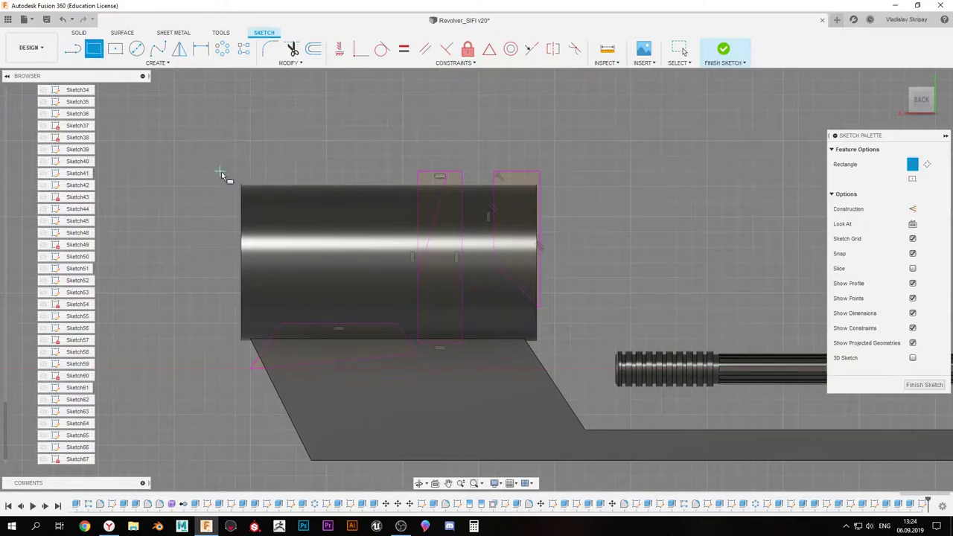
middle_drag(208, 247, 162, 240)
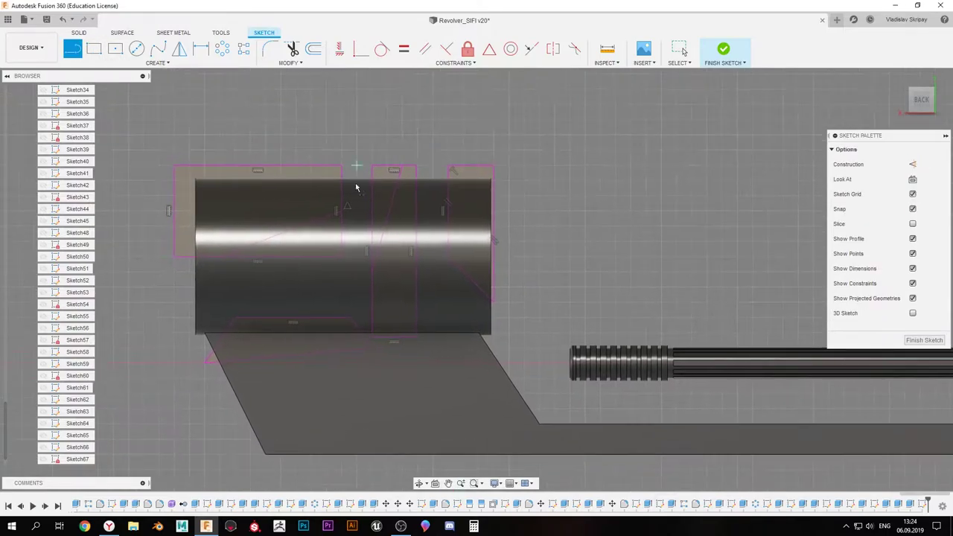
click(723, 49)
click(321, 304)
key(e)
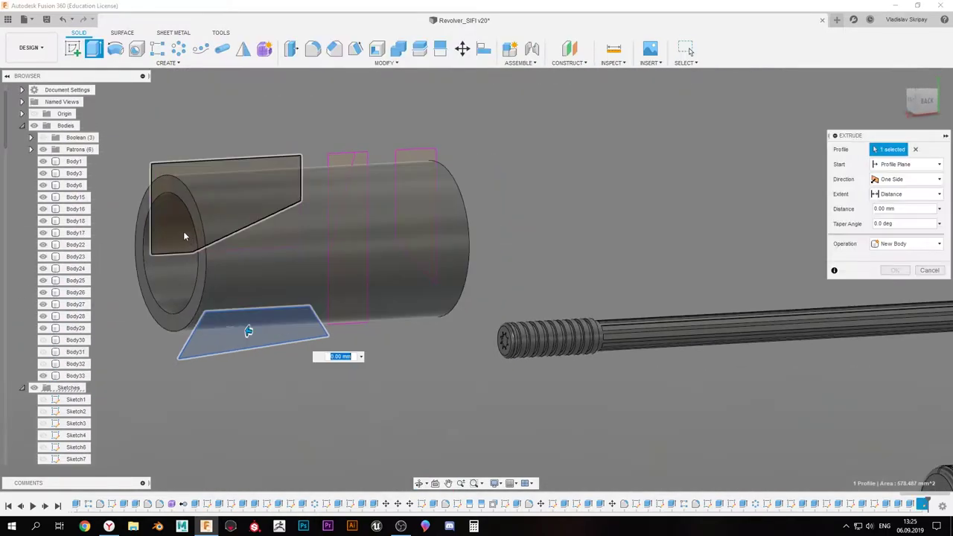
shift+middle_drag(330, 219, 585, 207)
key(Return)
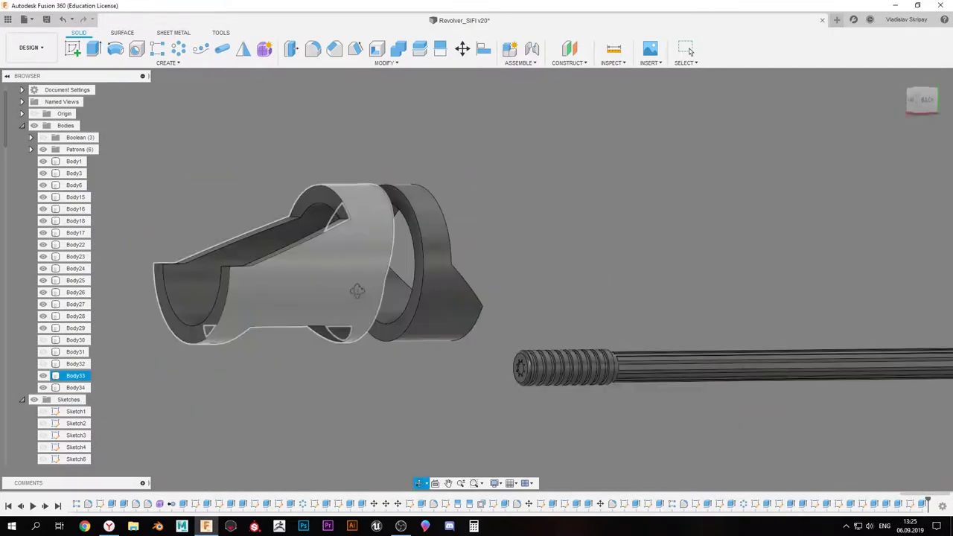
Sketch a circle on the sight's face and cut a round hole through it
click(72, 48)
click(367, 182)
click(453, 308)
key(e)
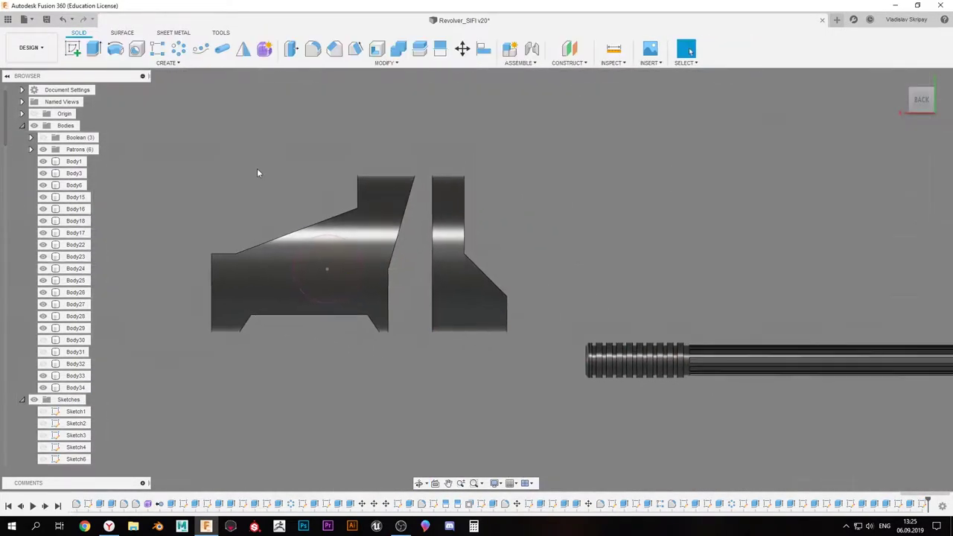
click(896, 287)
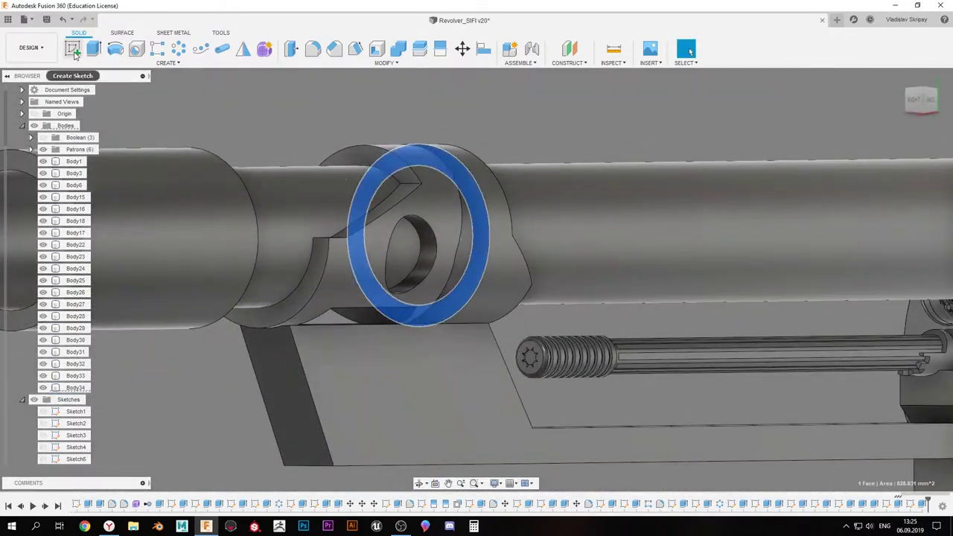
Cut a 19 mm extrusion at the ring near the front sight and finish the form edit
click(435, 256)
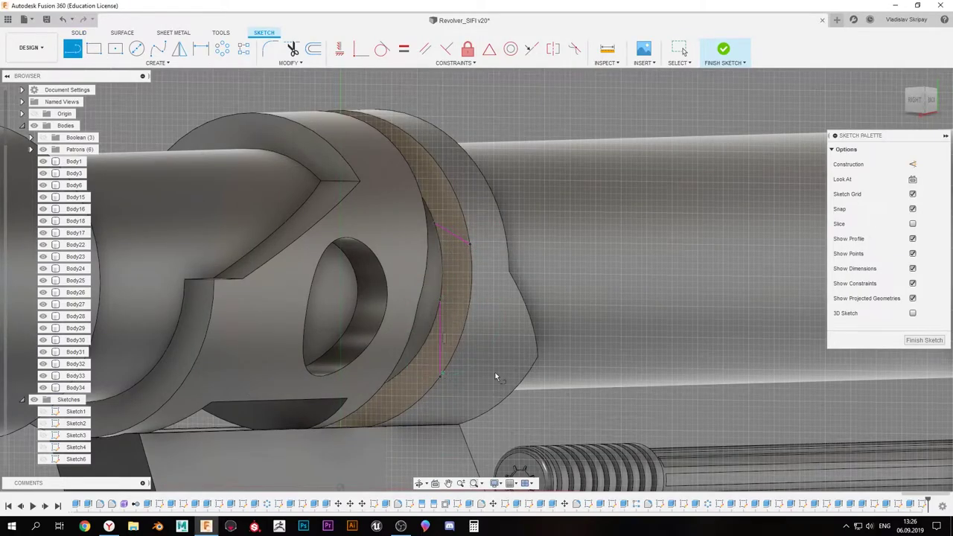
key(e)
drag(453, 300, 345, 303)
click(889, 244)
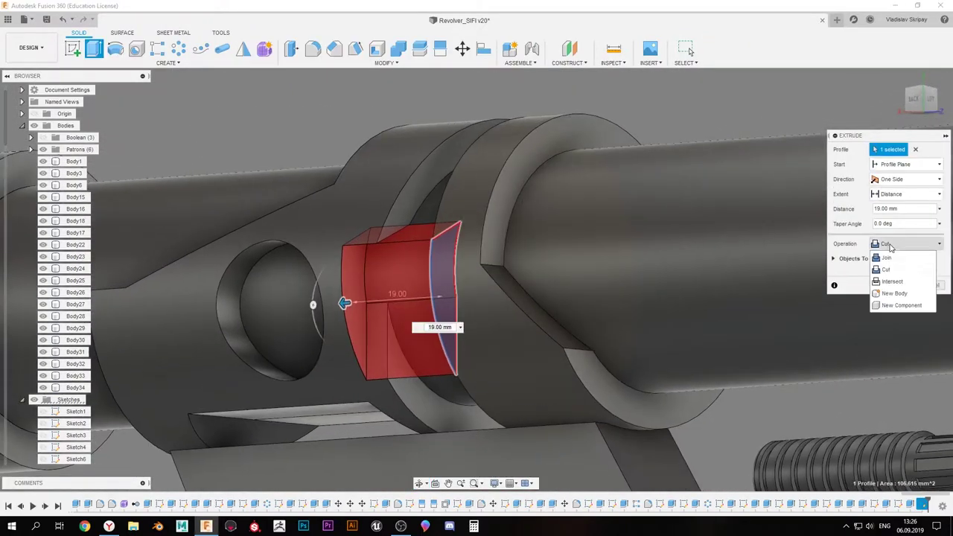
click(885, 270)
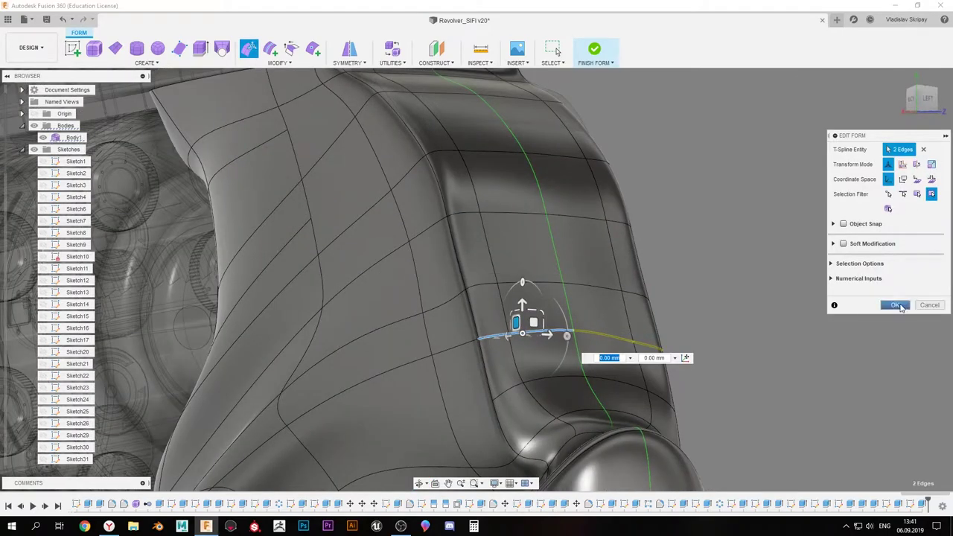
click(898, 305)
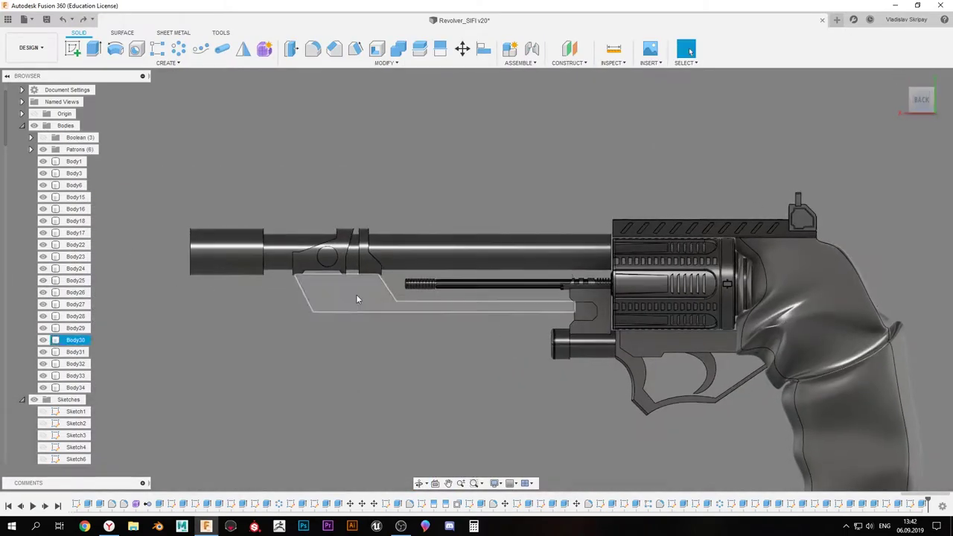
Sketch the bent side-panel outline on the plate face, closing it with a 20 mm line
click(356, 298)
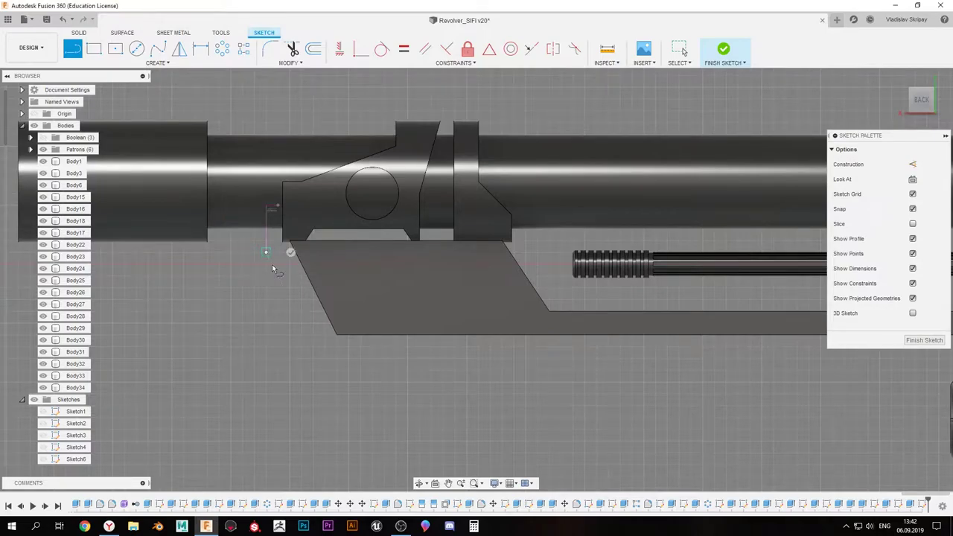
scroll(304, 336, up, 2)
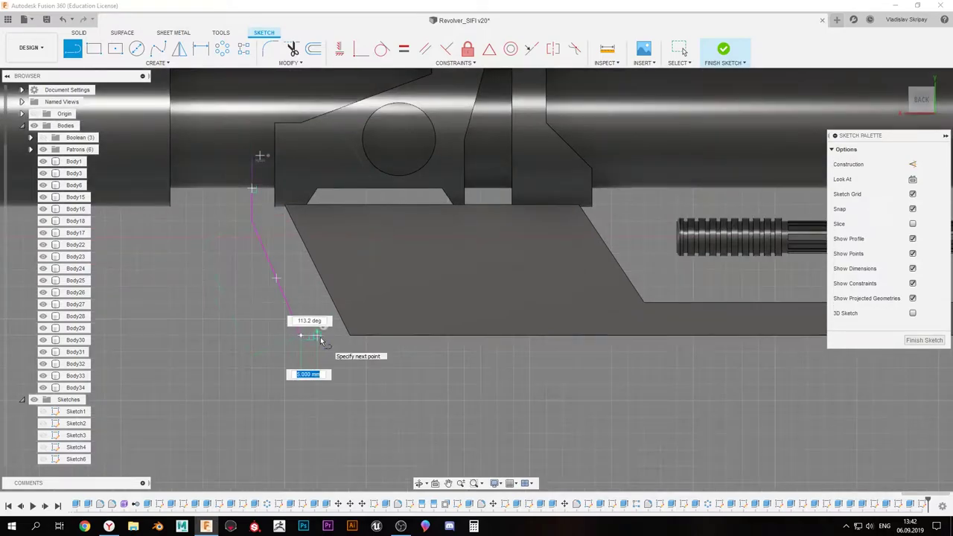
click(318, 339)
scroll(342, 344, up, 1)
scroll(338, 342, up, 1)
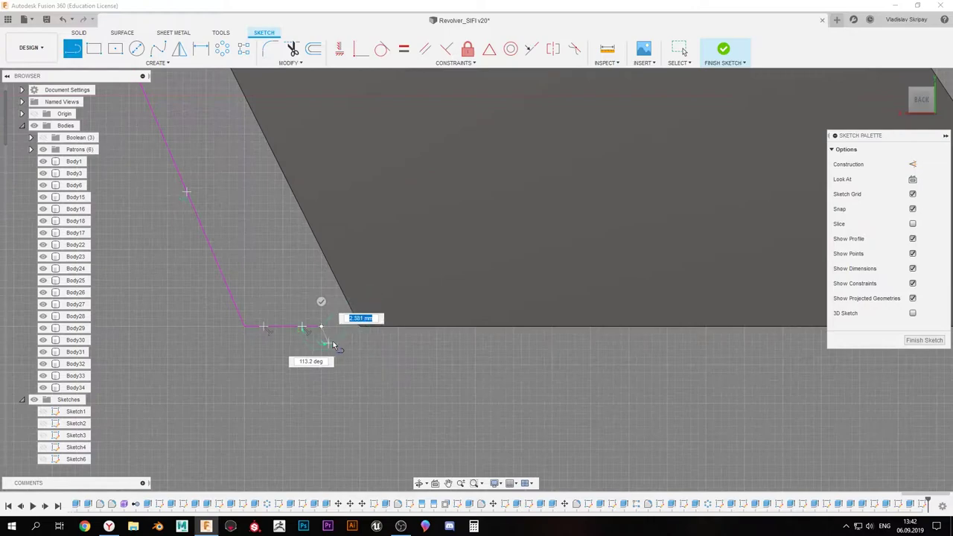
scroll(333, 340, up, 1)
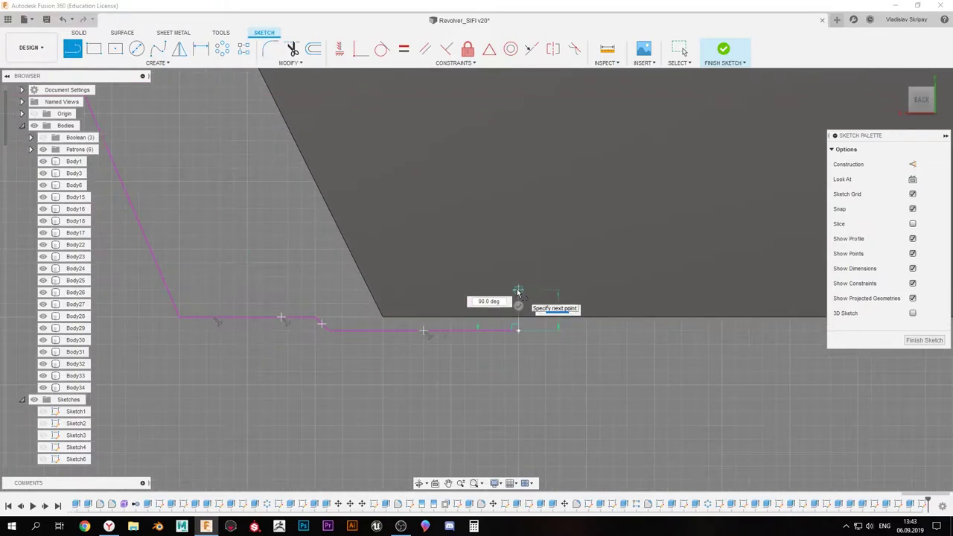
scroll(283, 297, down, 3)
scroll(275, 303, down, 2)
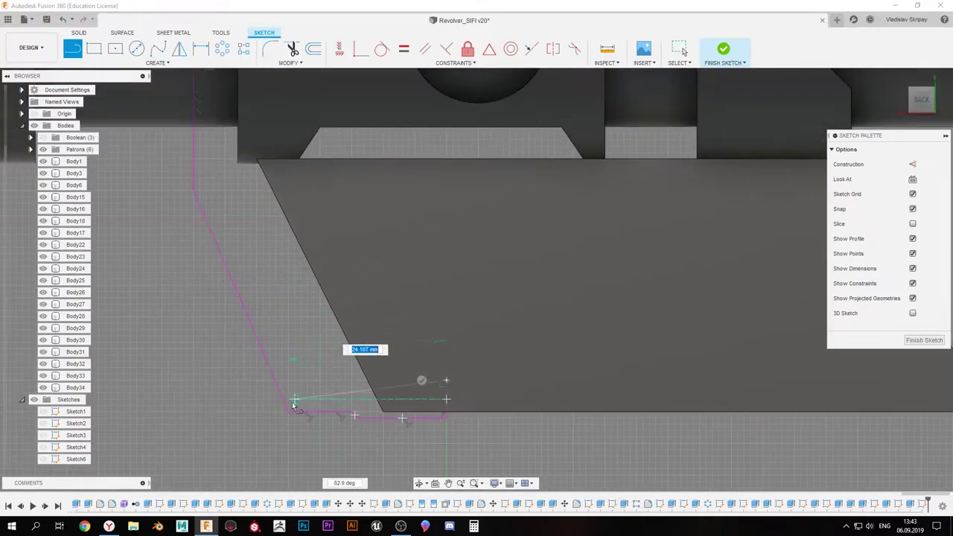
scroll(250, 242, up, 2)
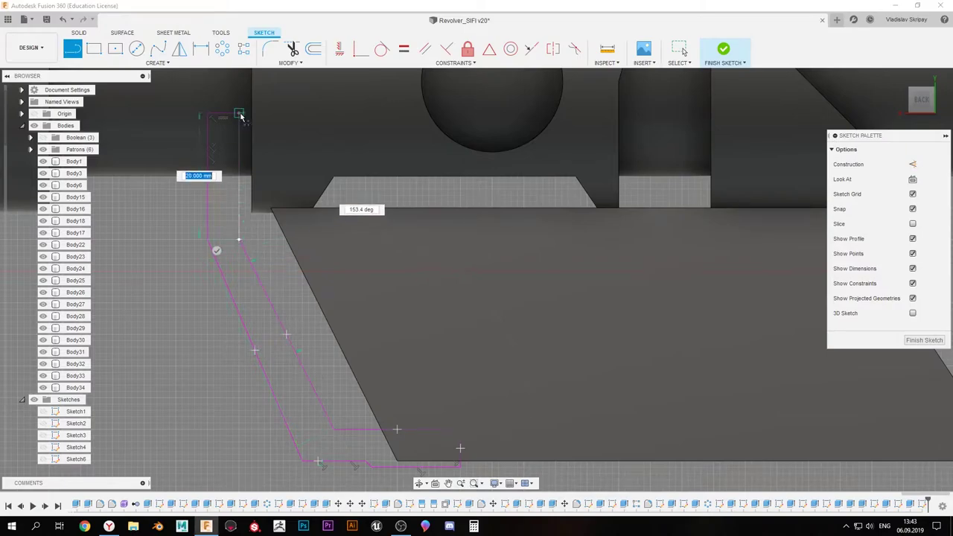
key(Return)
Extrude the panel profile symmetrically to 24 mm as new body Body35
key(m)
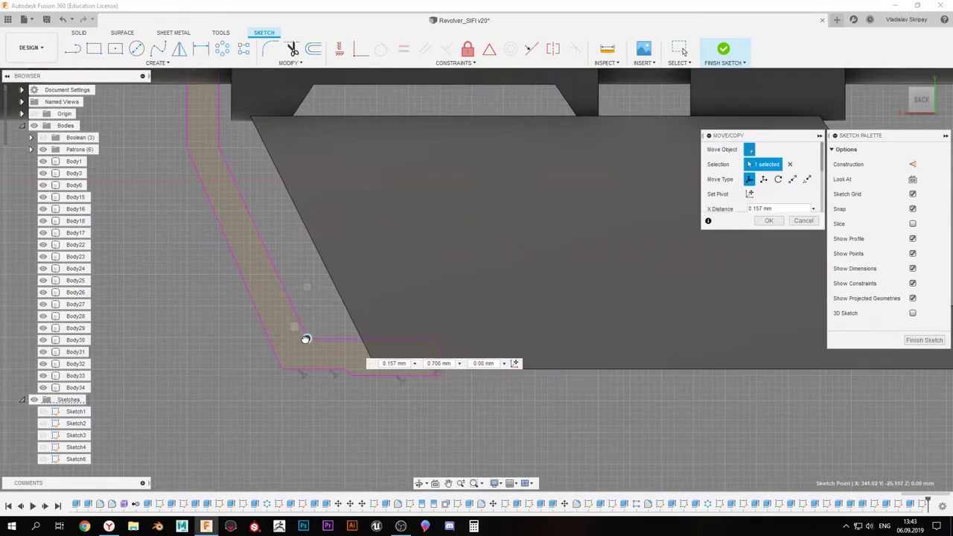
scroll(305, 339, down, 3)
key(Return)
text(e)
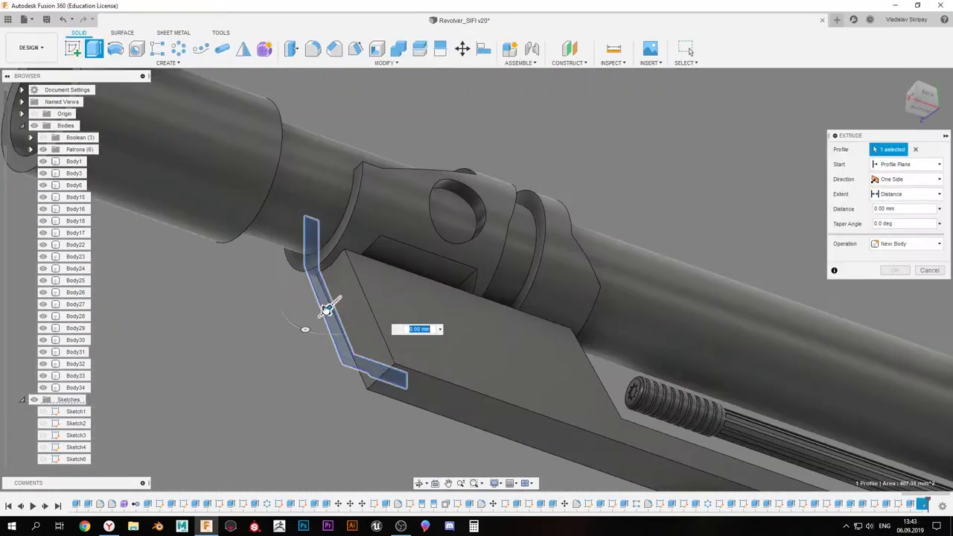
text(10)
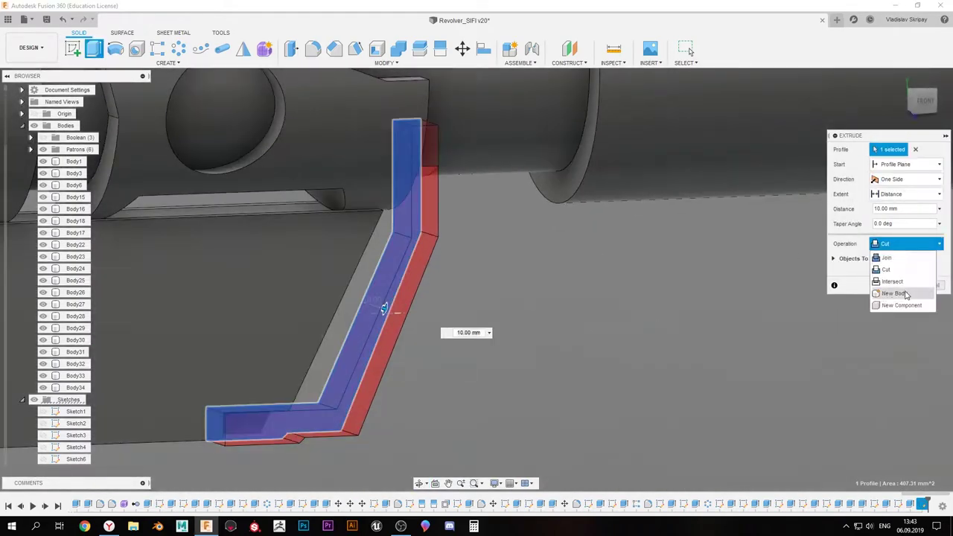
shift+middle_drag(328, 307, 518, 333)
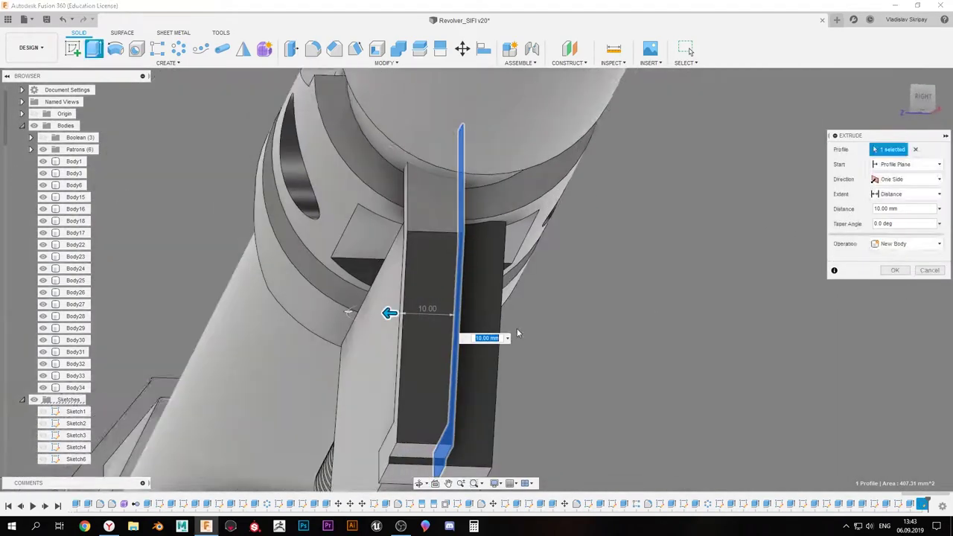
click(907, 179)
click(893, 213)
shift+middle_drag(521, 298, 659, 283)
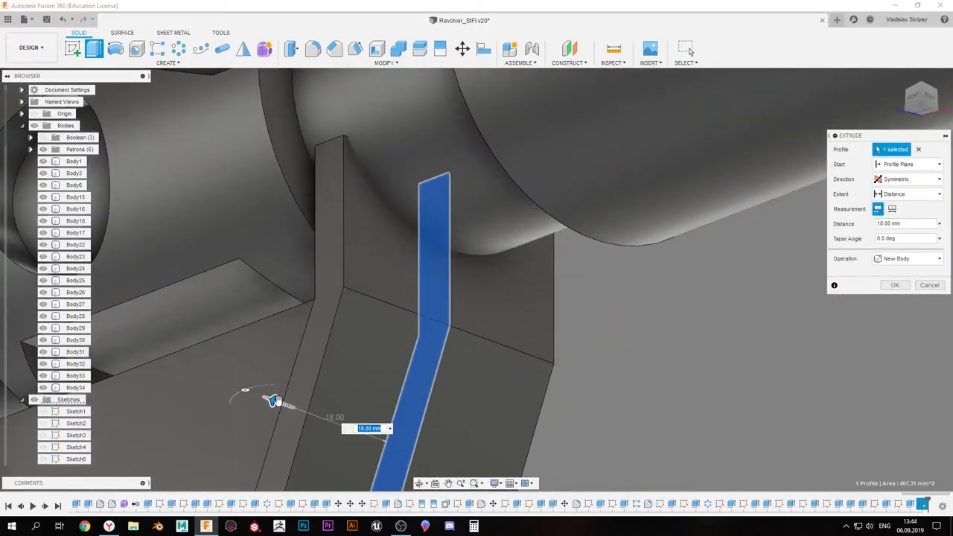
mouse_move(367, 333)
shift+middle_down()
mouse_move(328, 321)
mouse_move(417, 327)
shift+middle_up()
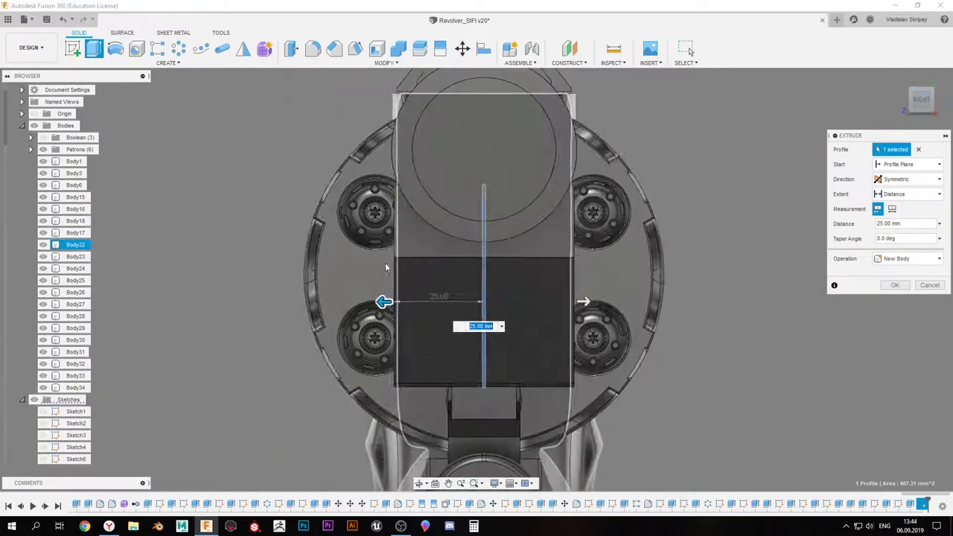
scroll(417, 328, up, 3)
scroll(429, 332, up, 2)
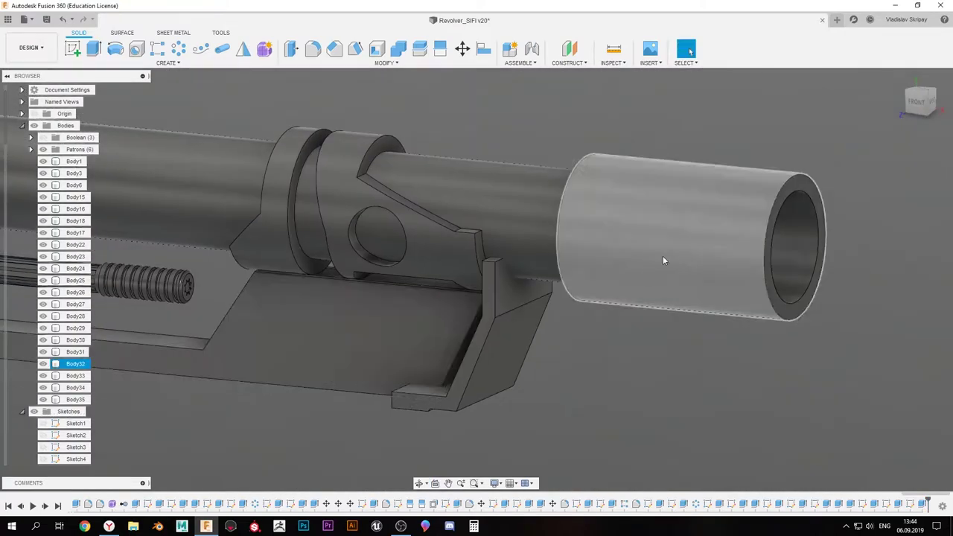
key(v)
Hide the barrel tube, plate and surrounding bodies, then show the top cylinder again
click(520, 227)
key(v)
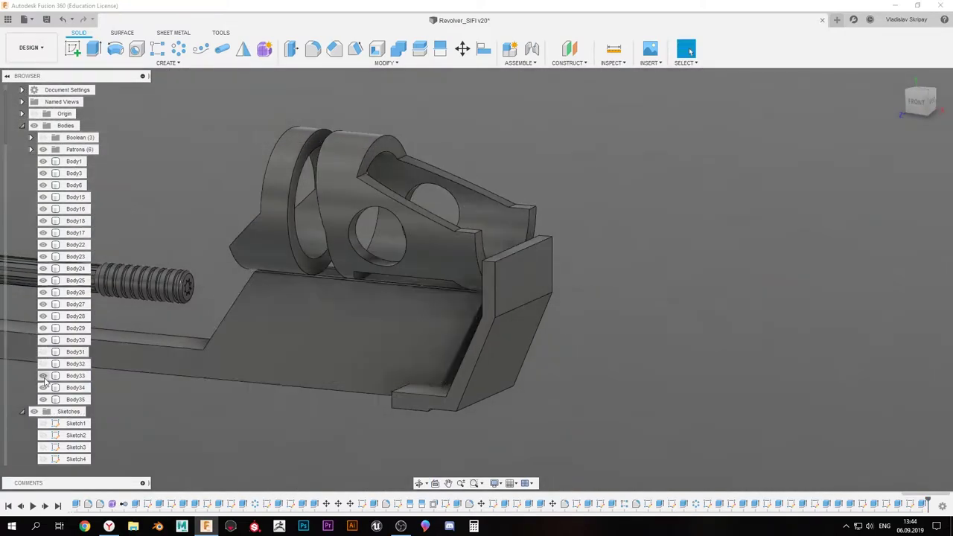
key(v)
key(v)
click(525, 326)
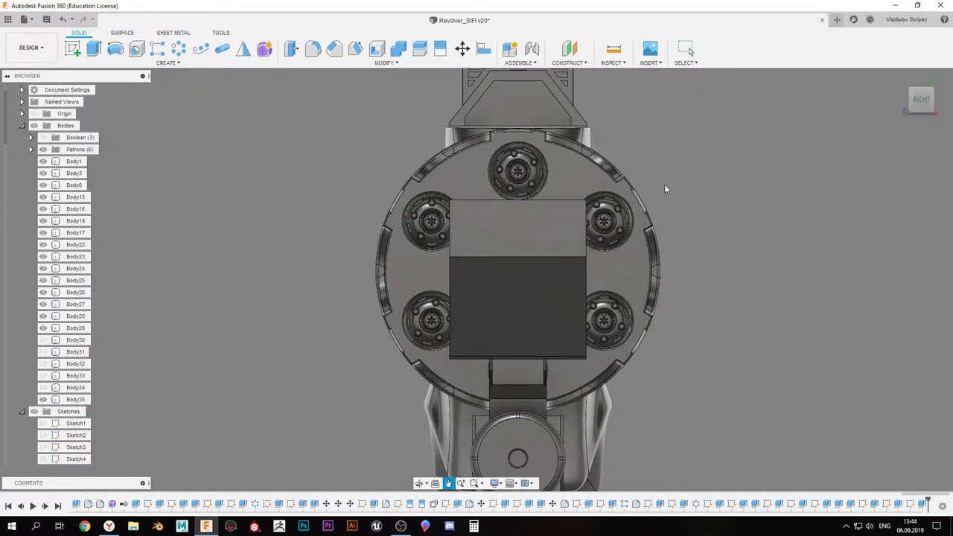
click(44, 352)
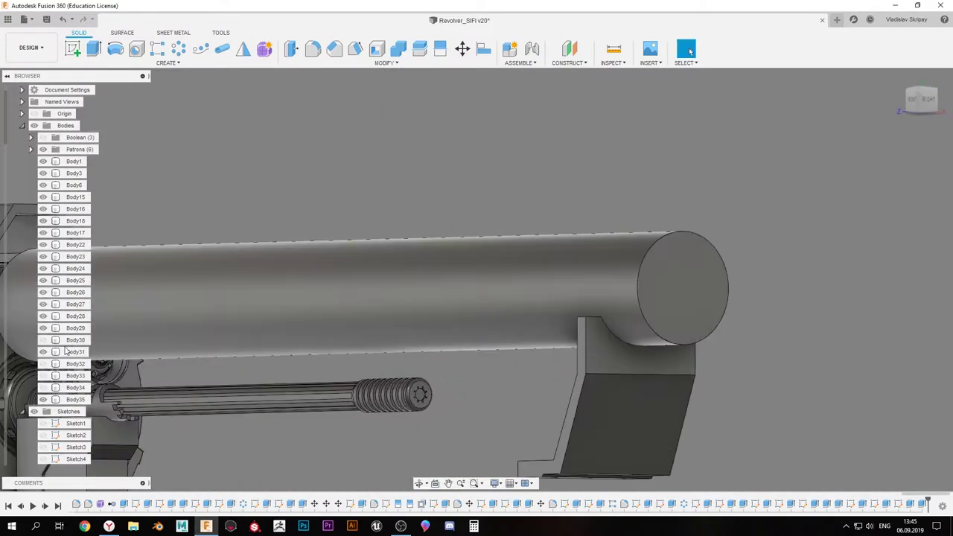
Sketch the mirrored trim outline on the bracket's bottom face
shift+middle_drag(568, 266, 523, 201)
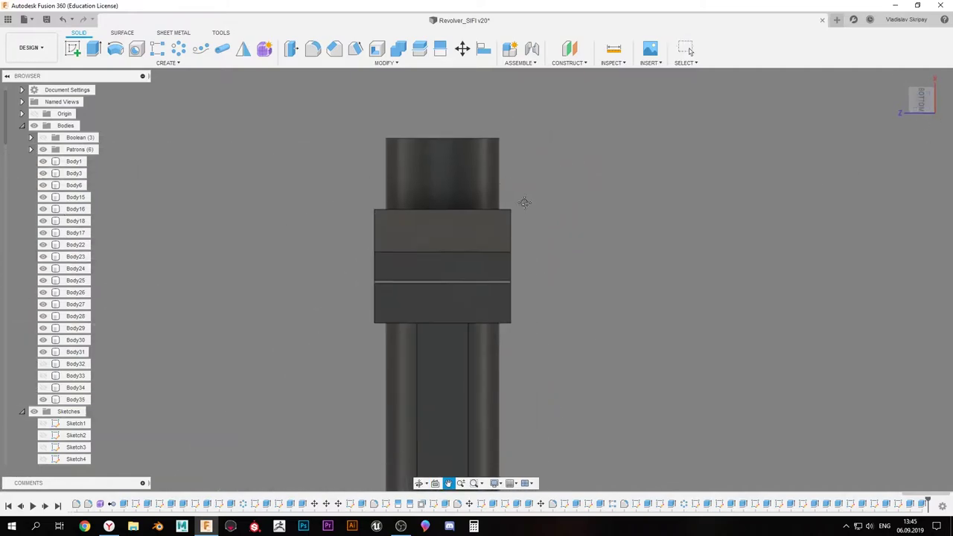
click(484, 361)
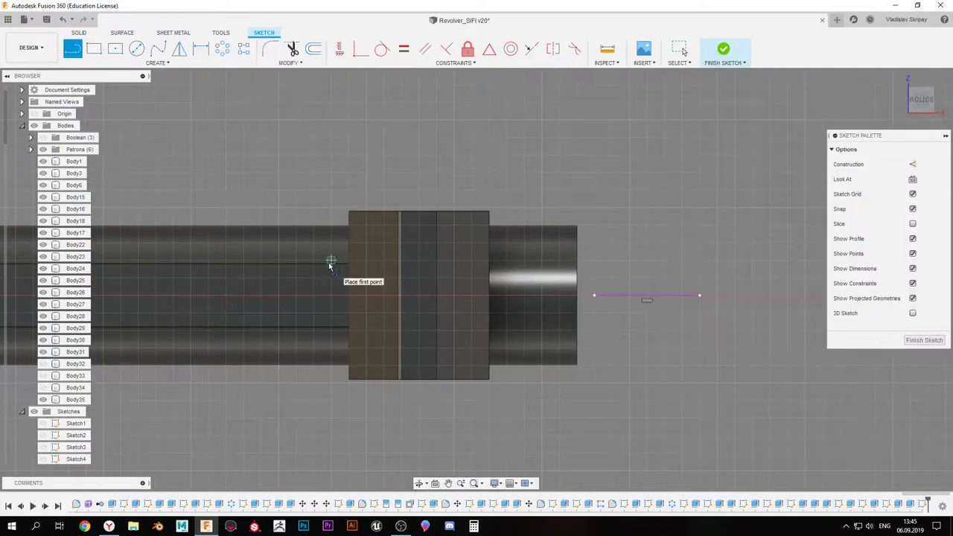
scroll(330, 264, up, 3)
click(292, 283)
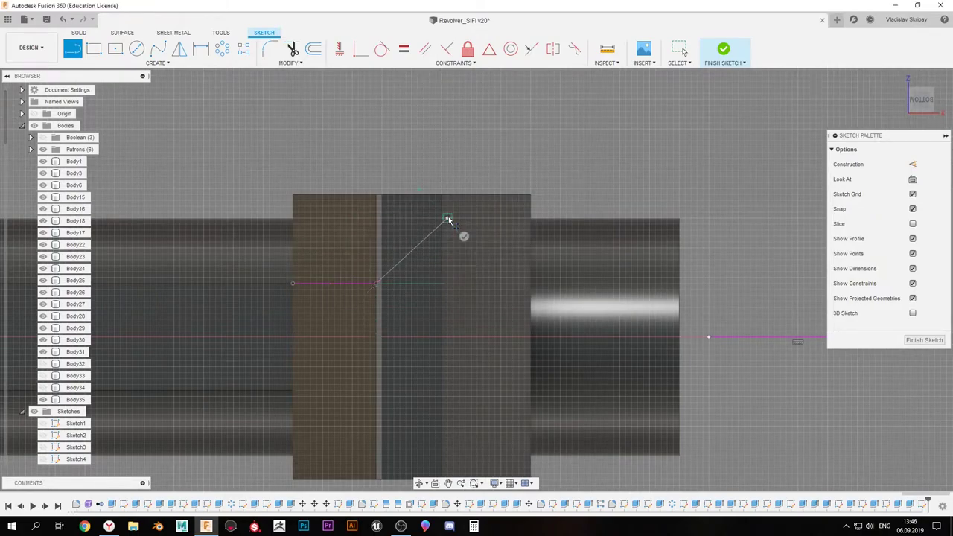
click(529, 195)
scroll(529, 195, up, 2)
scroll(528, 195, down, 1)
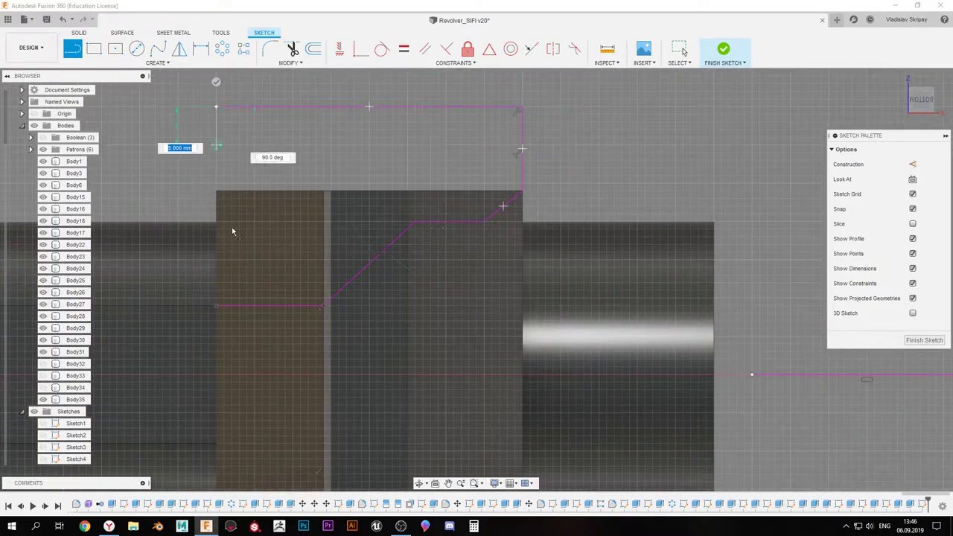
click(215, 305)
scroll(245, 67, down, 2)
click(723, 50)
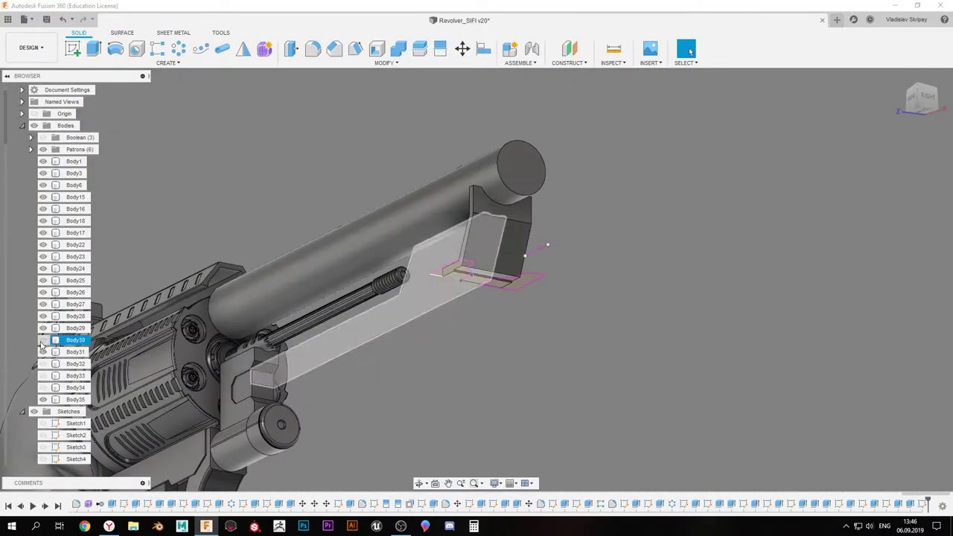
Hide the barrel body and cut the four trim profiles 5 mm deep
click(43, 341)
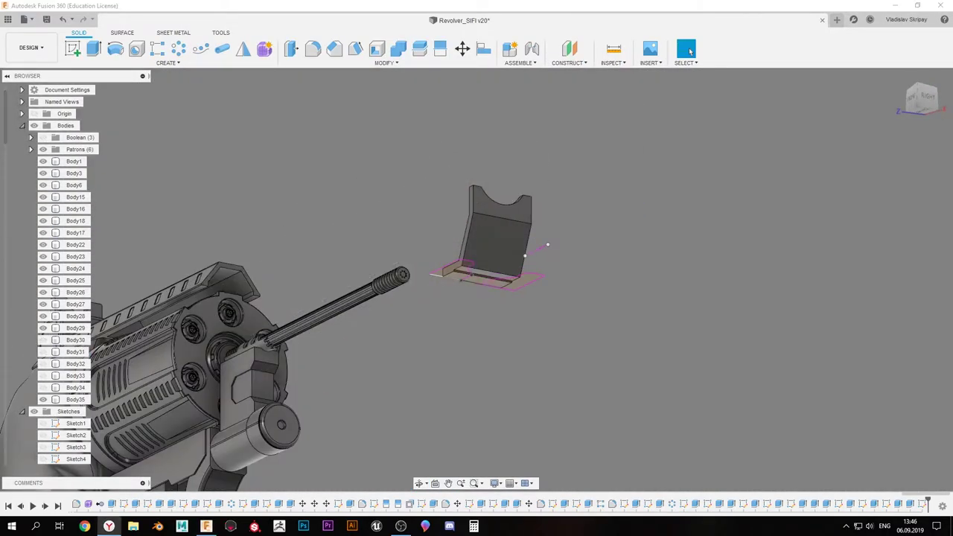
key(e)
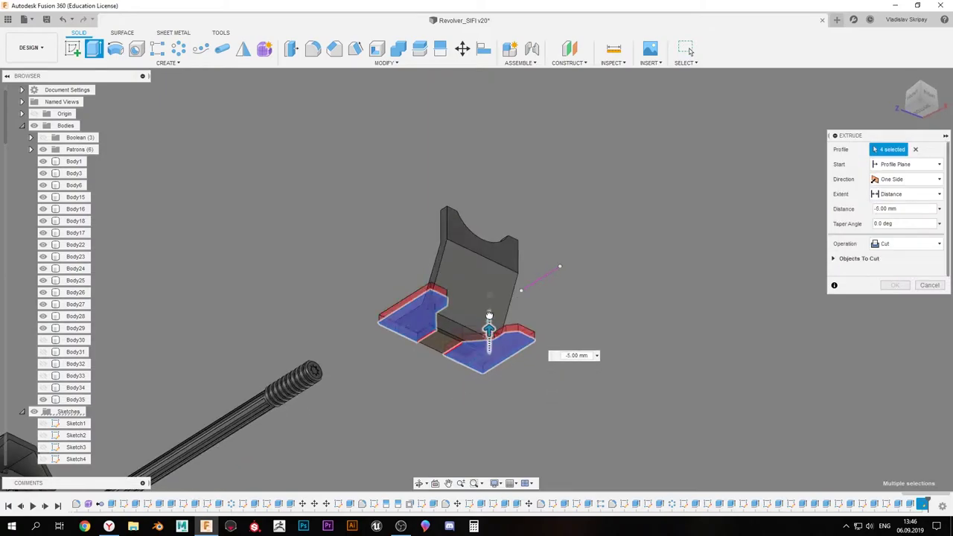
key(Return)
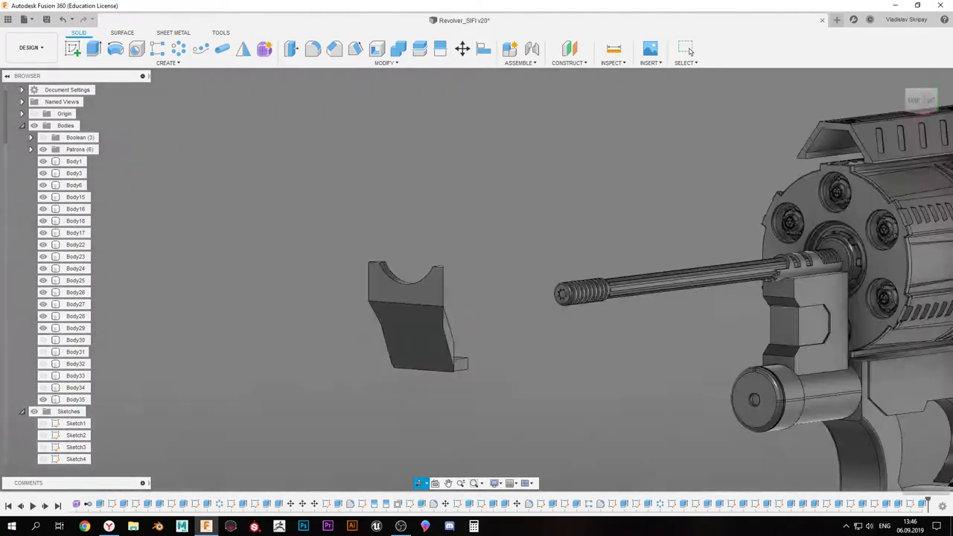
Extrude the small sight-block face after nudging its sketch line up about 5 mm
key(e)
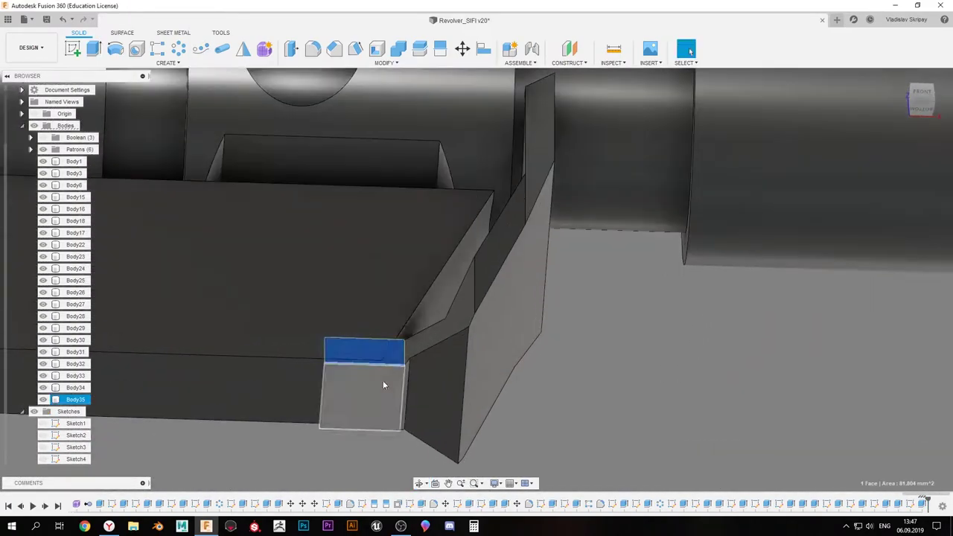
click(383, 380)
shift+middle_drag(445, 326, 492, 257)
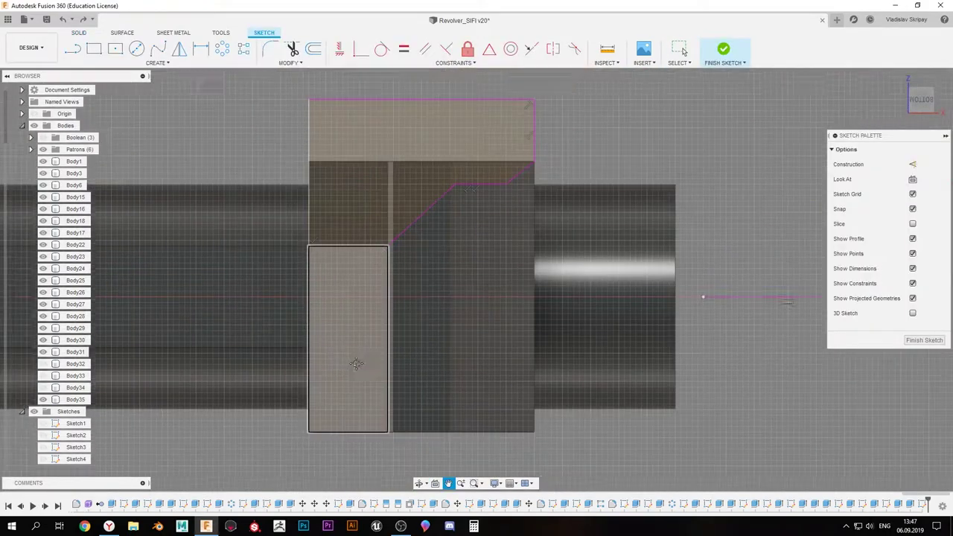
key(m)
drag(353, 220, 343, 191)
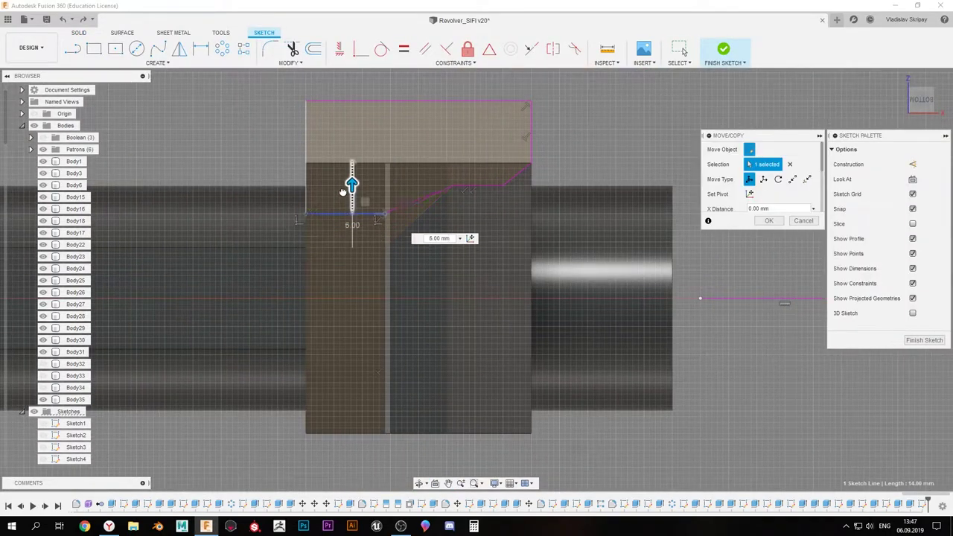
key(Escape)
key(m)
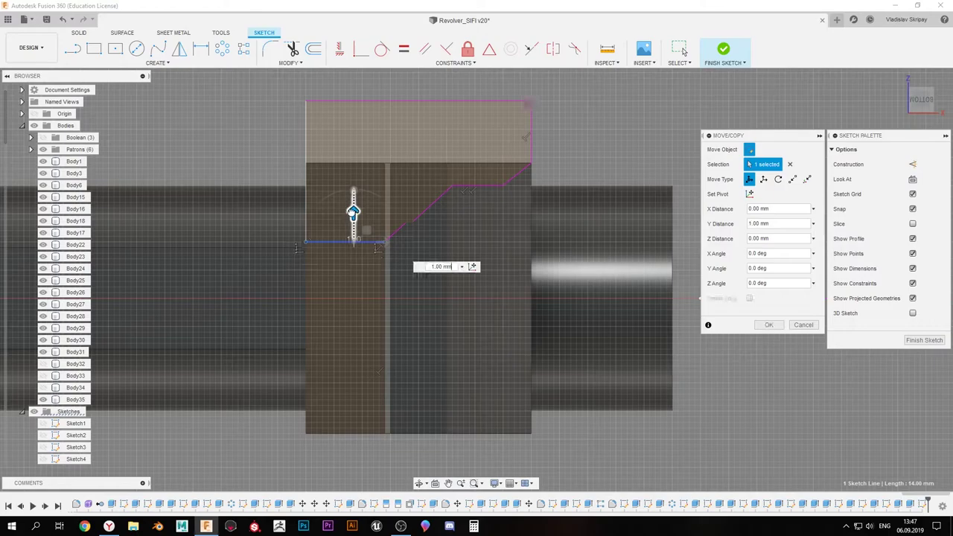
key(Return)
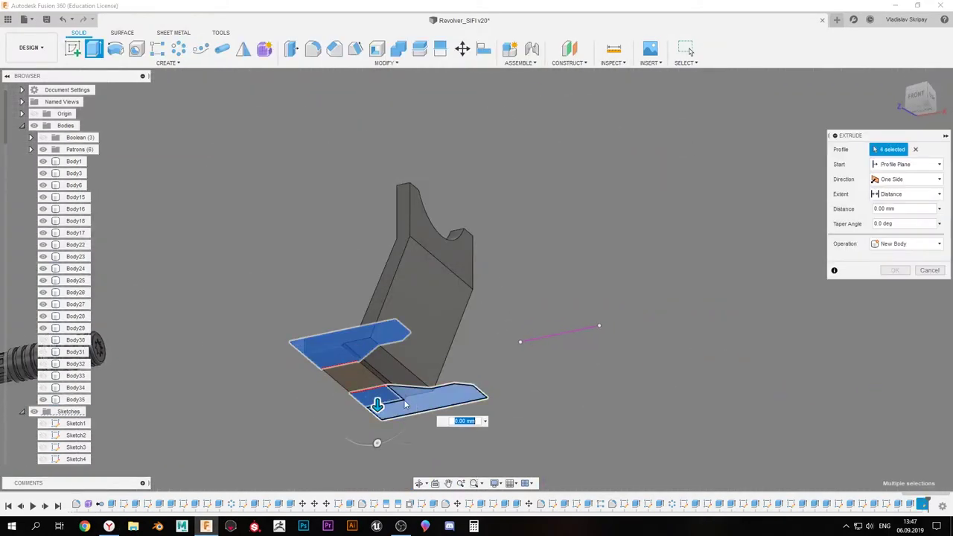
text(-90)
click(896, 287)
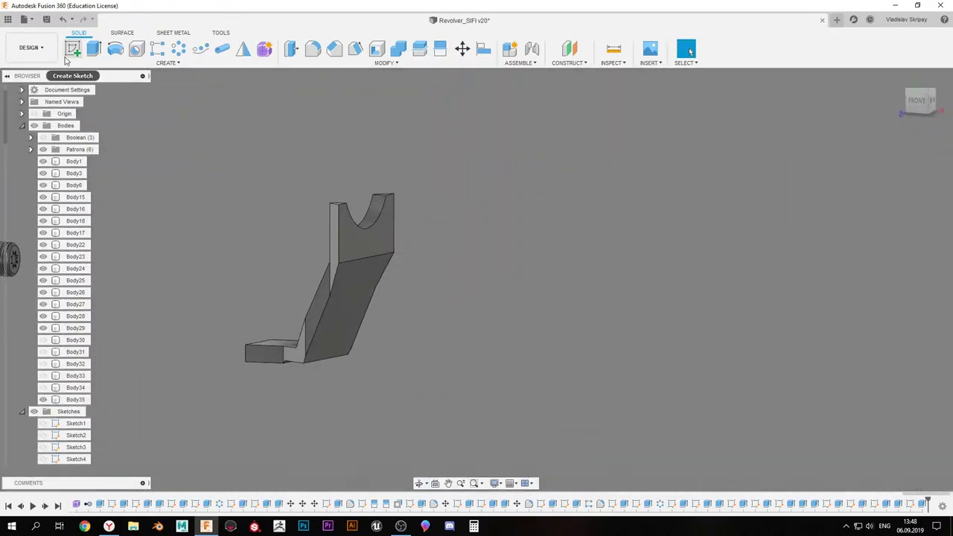
Sketch a rectangle on the small plate face and select its profile
scroll(191, 323, down, 5)
scroll(297, 327, up, 5)
shift+middle_drag(320, 331, 362, 333)
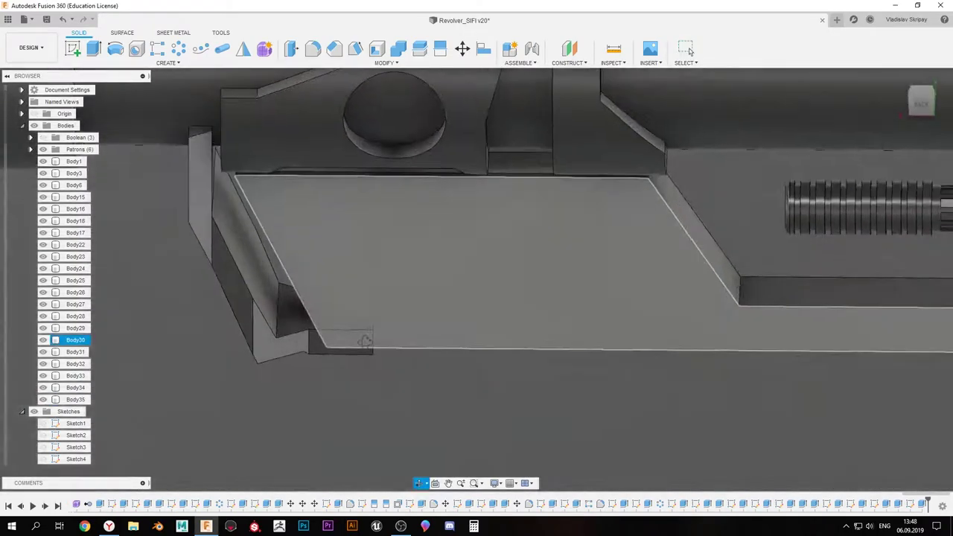
scroll(368, 343, up, 3)
click(357, 310)
key(r)
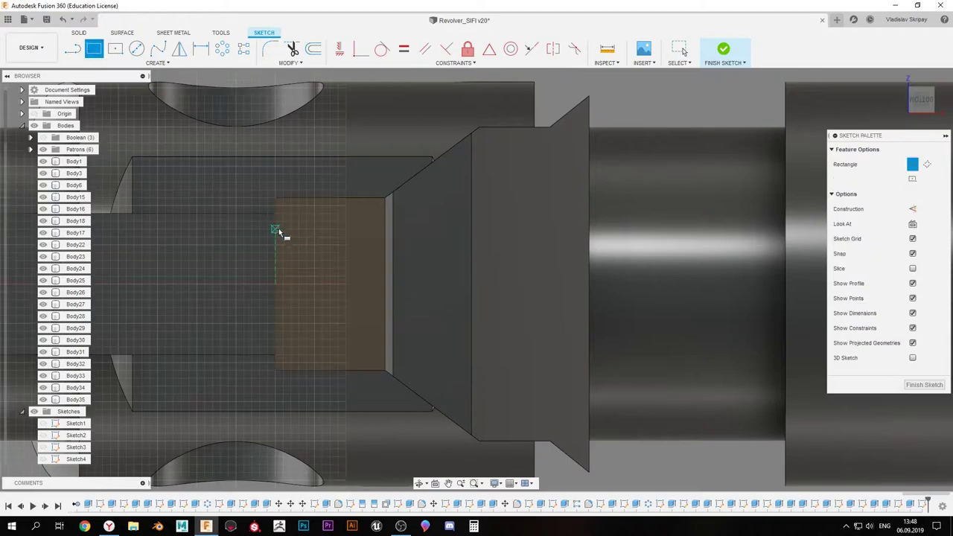
click(276, 229)
click(339, 340)
click(924, 385)
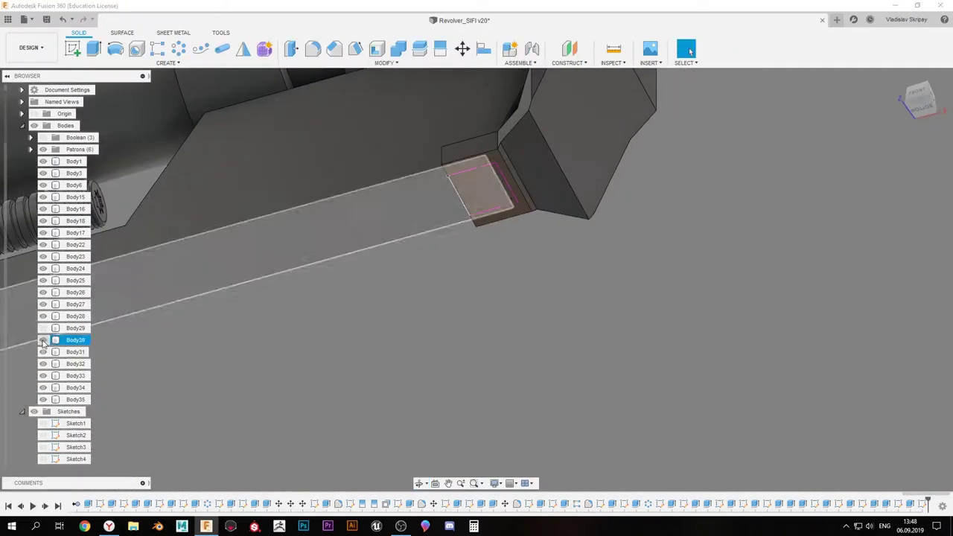
click(481, 187)
scroll(480, 187, down, 3)
mouse_move(480, 187)
shift+middle_down()
mouse_move(417, 261)
mouse_move(391, 251)
shift+middle_up()
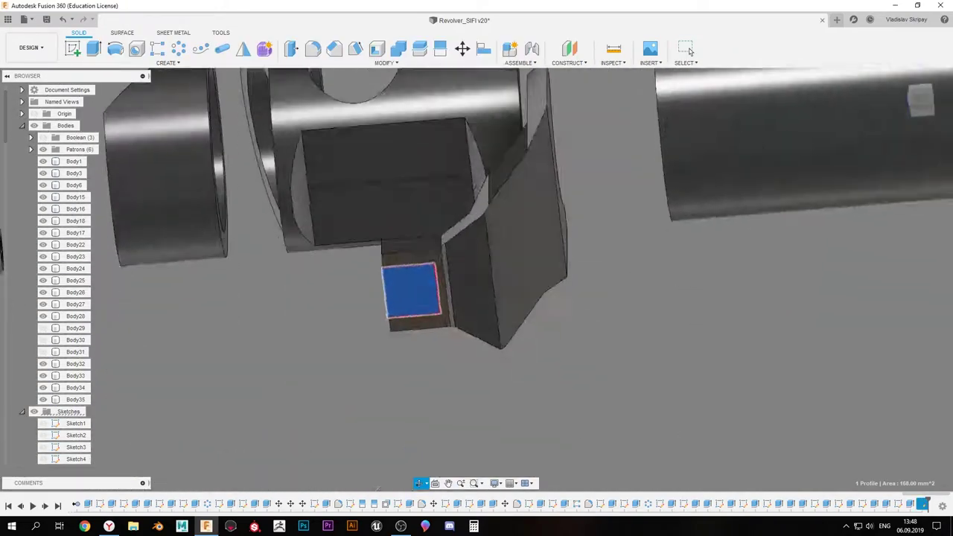
Sketch the notch rectangle on the plate face and cut it 6 mm deep
click(392, 251)
key(r)
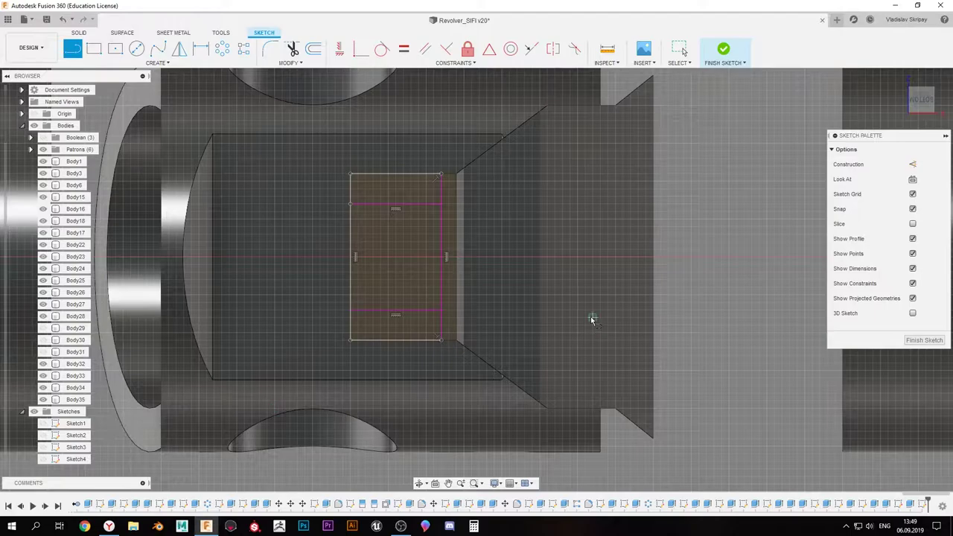
click(921, 340)
key(e)
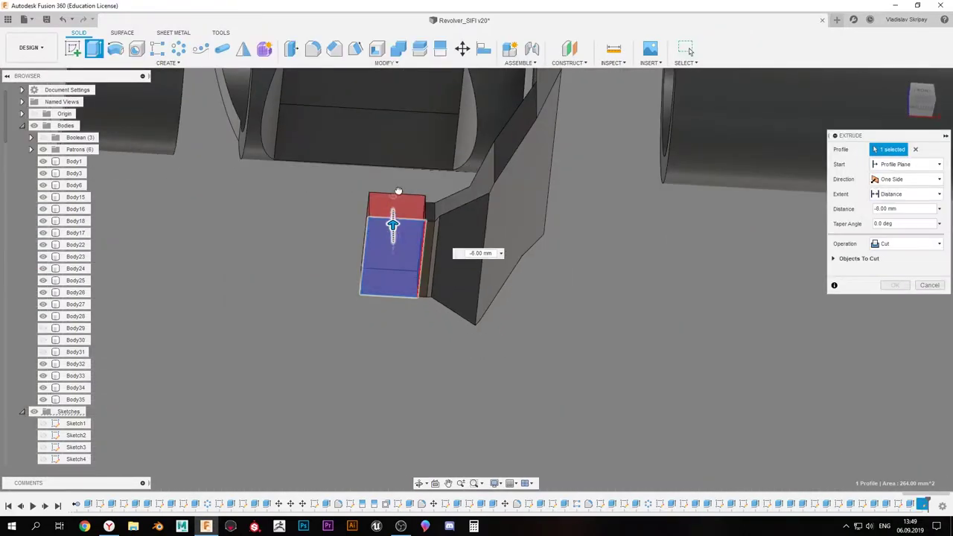
key(Return)
key(e)
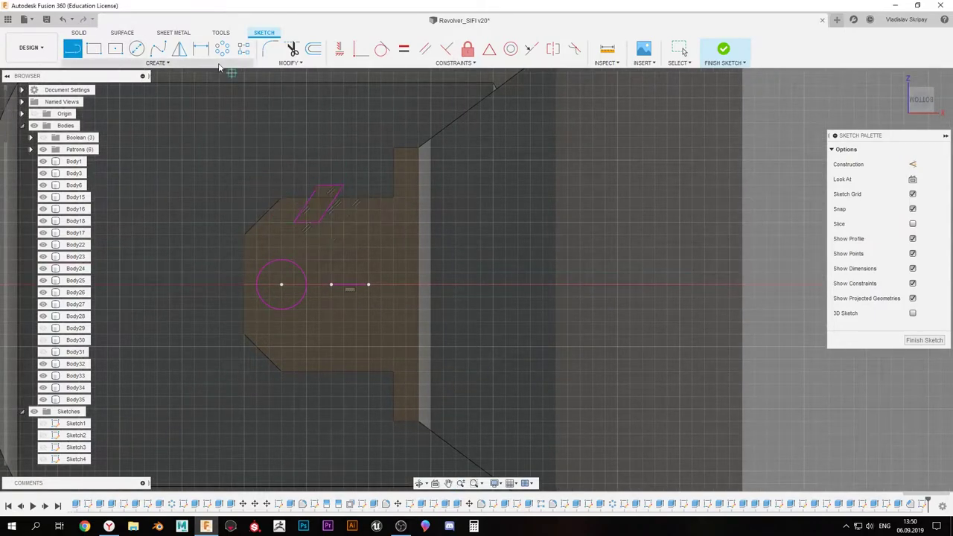
Pattern the parallelograms along the plate and cut them as grooves
click(244, 48)
key(Return)
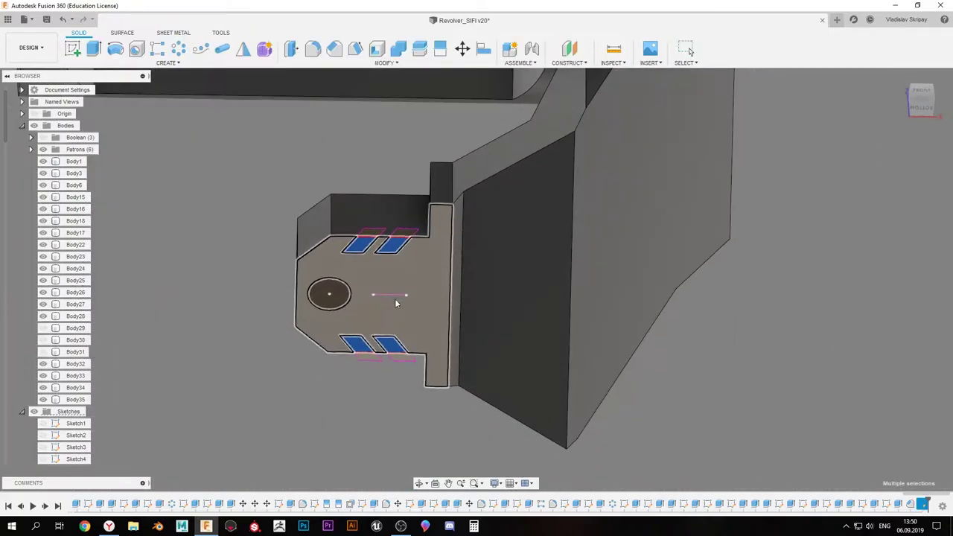
key(Return)
Extrude the circle 1 mm with a -35° taper, joined to the bracket
click(329, 294)
key(e)
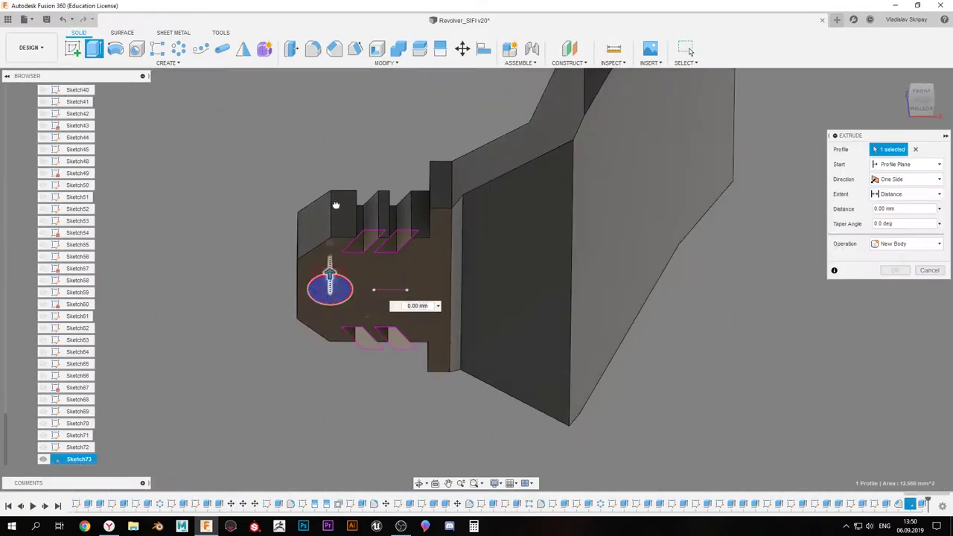
scroll(315, 359, up, 3)
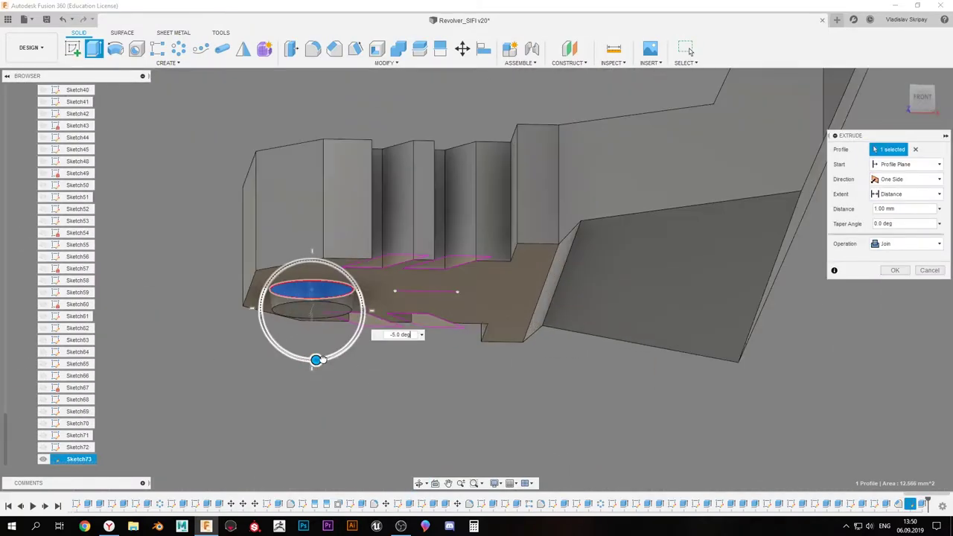
key(Return)
Fillet the round boss's edge
click(328, 302)
key(e)
key(Return)
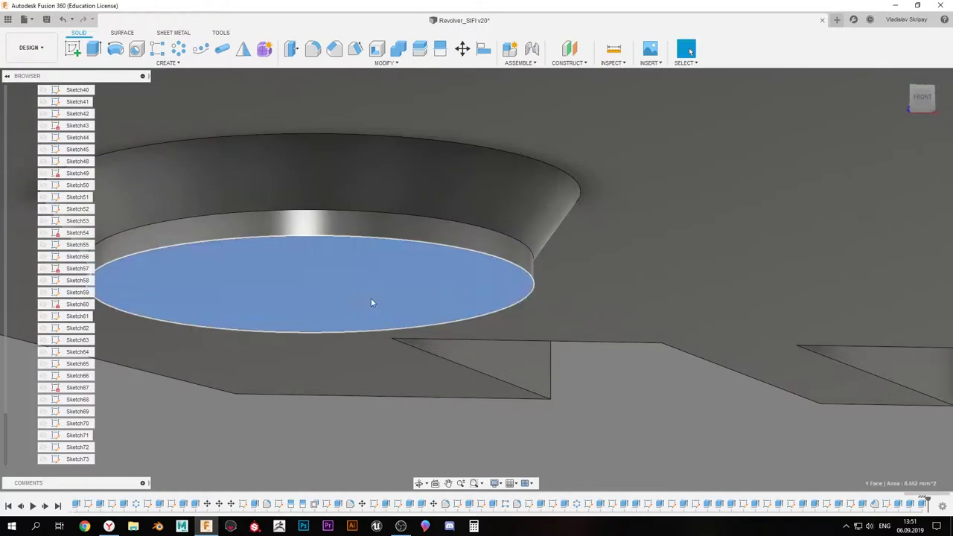
key(f)
click(532, 287)
key(Return)
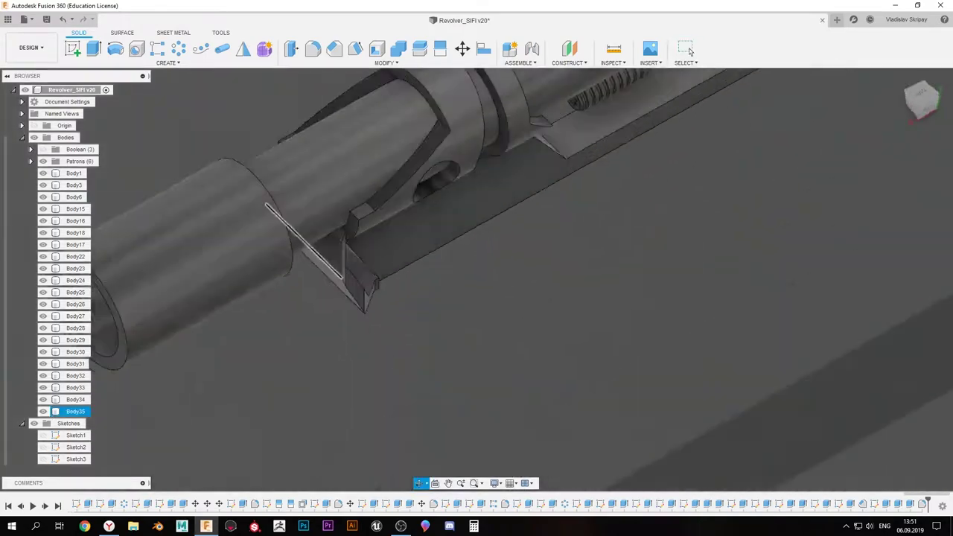
Sketch a parallelogram, pattern it three times down the side, and mirror it across the centre
key(l)
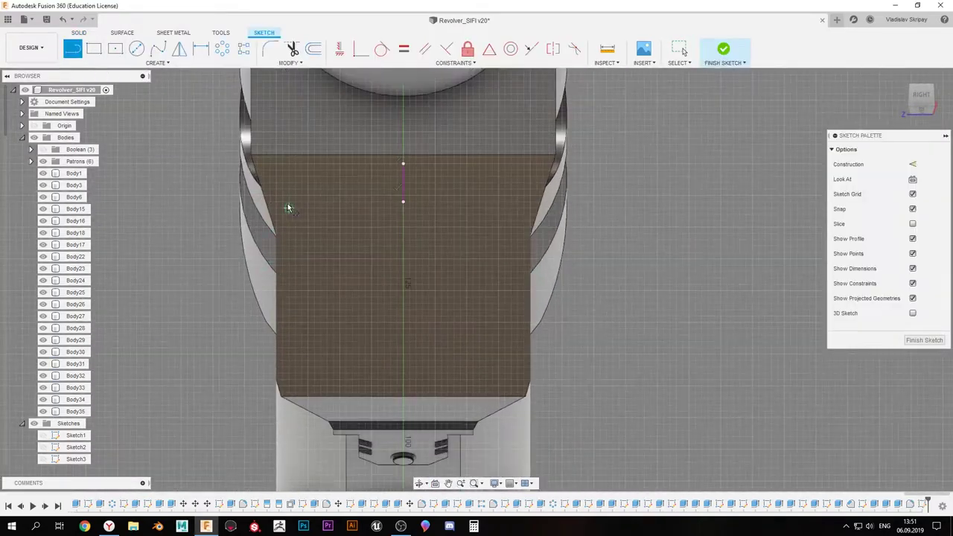
scroll(263, 237, up, 3)
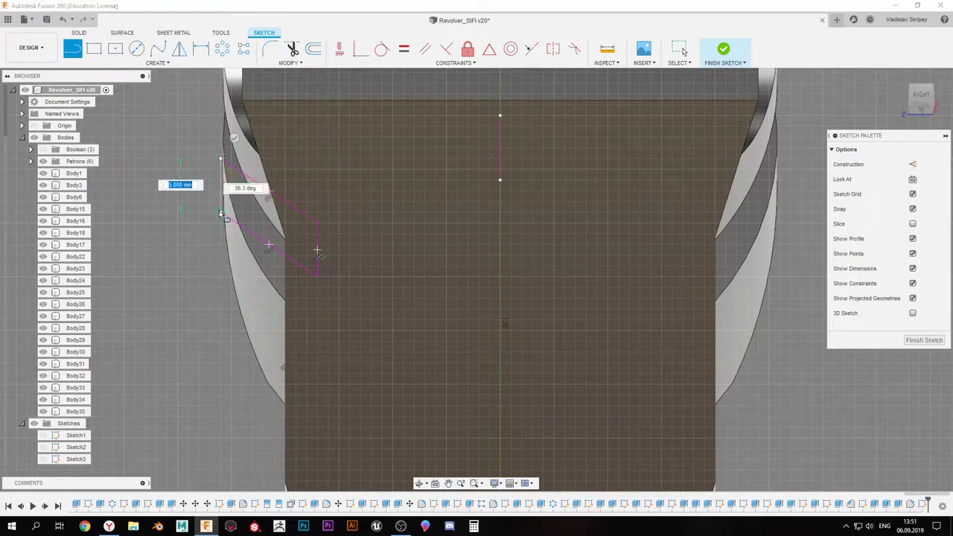
scroll(223, 224, down, 2)
scroll(236, 247, down, 2)
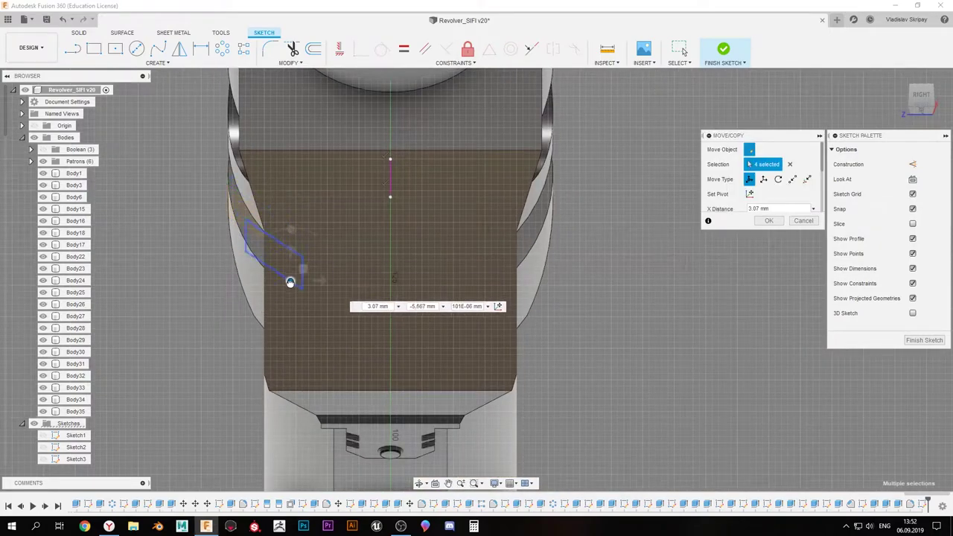
key(Return)
click(219, 52)
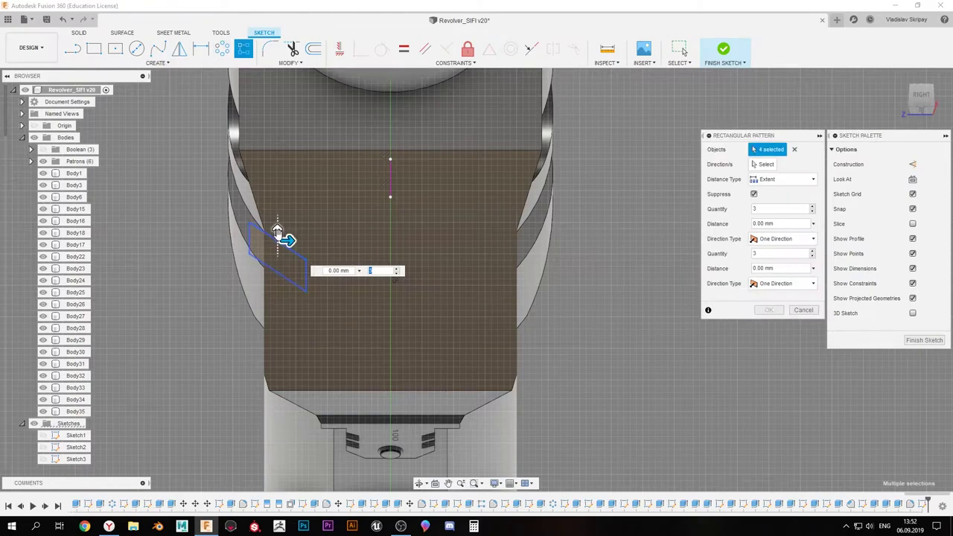
drag(277, 279, 277, 341)
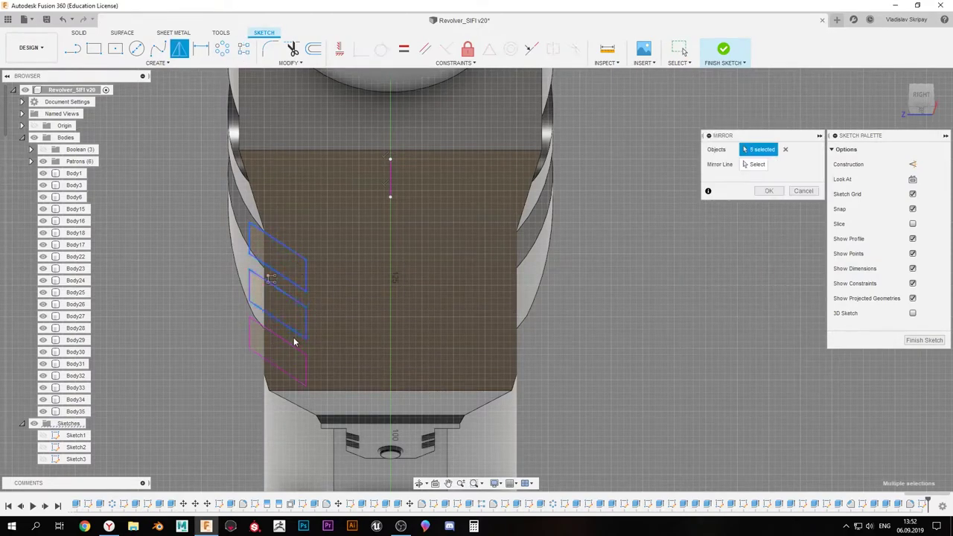
key(Return)
click(723, 49)
Cut all the slot profiles through the front block's side edges
key(e)
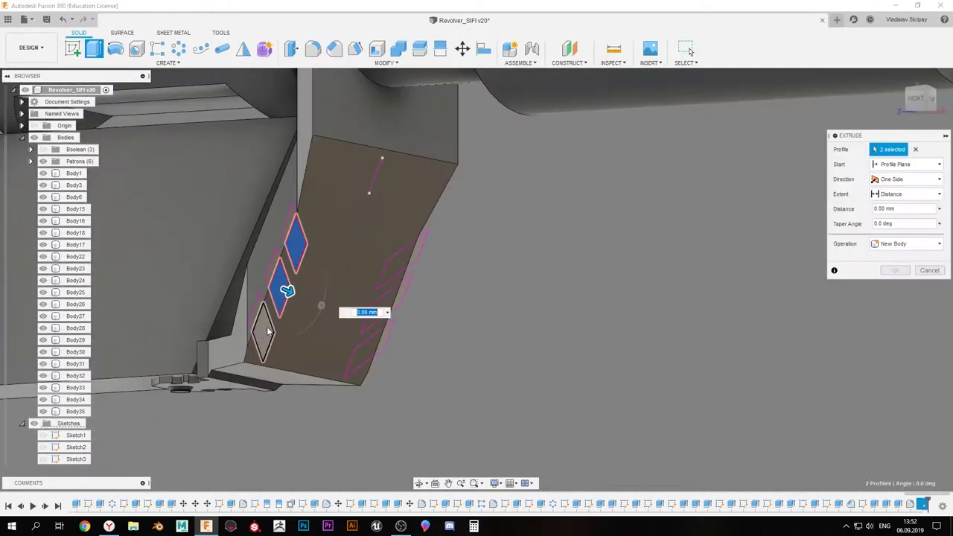
click(278, 337)
click(213, 305)
key(Return)
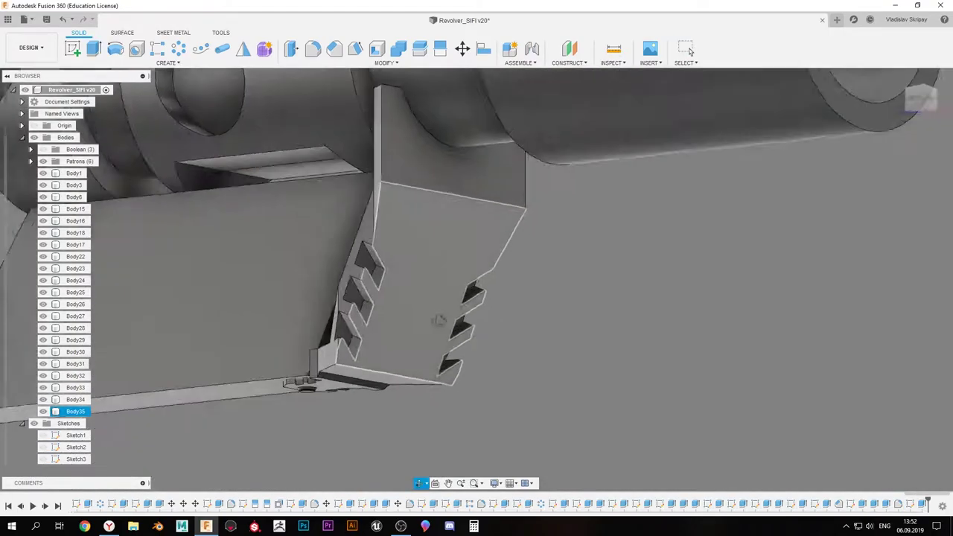
scroll(395, 319, up, 3)
scroll(342, 350, down, 10)
mouse_move(342, 349)
shift+middle_down()
mouse_move(356, 298)
mouse_move(416, 246)
shift+middle_up()
Sketch a keyhole opening with trimmed segments and 0.50 mm fillets, then extrude it
key(c)
click(417, 246)
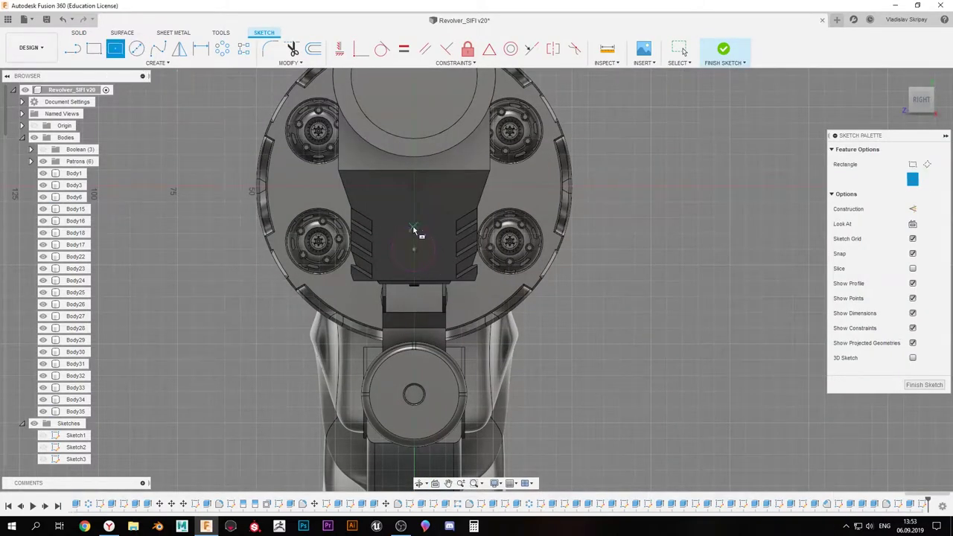
key(t)
scroll(431, 259, up, 4)
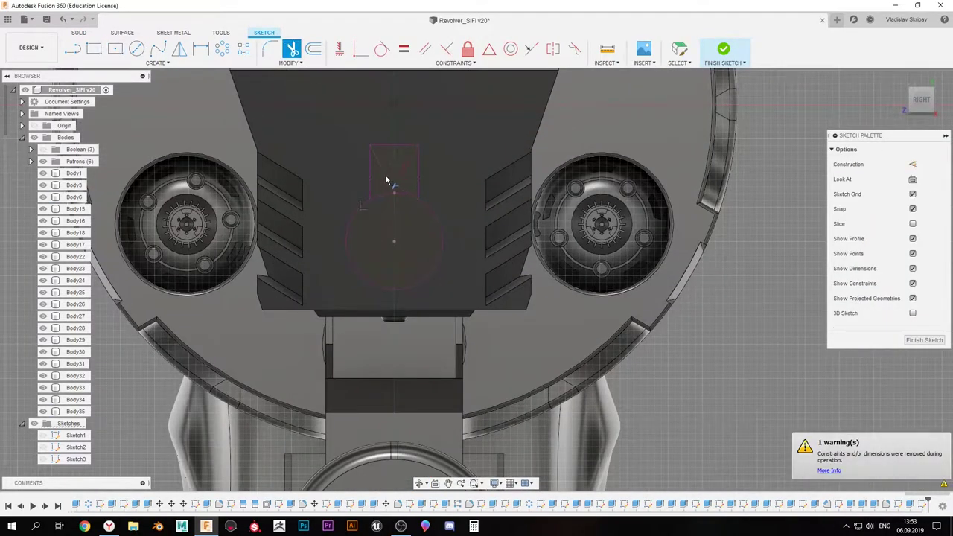
key(f)
middle_drag(385, 179, 350, 187)
click(350, 187)
click(923, 340)
scroll(393, 311, down, 3)
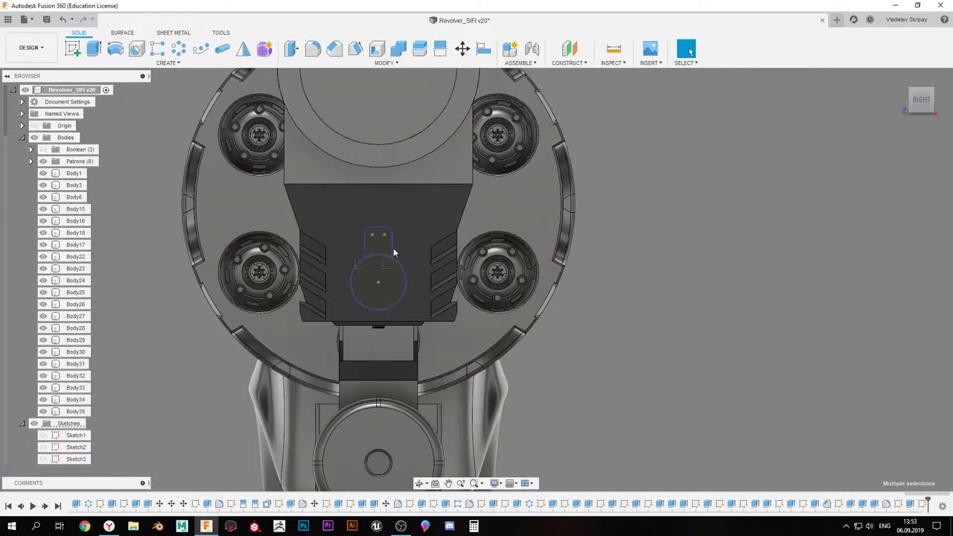
key(e)
key(Return)
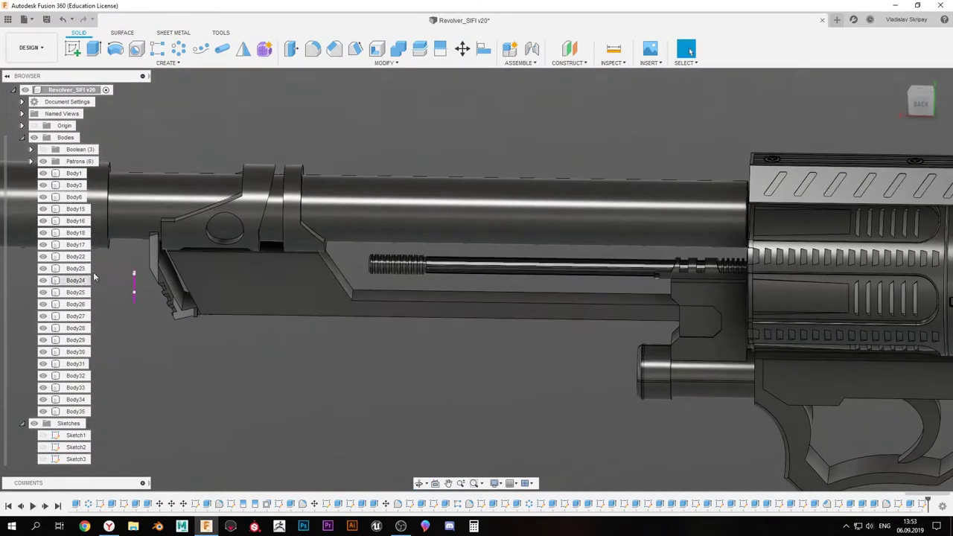
Extrude the profile as a long cut along the slide
key(e)
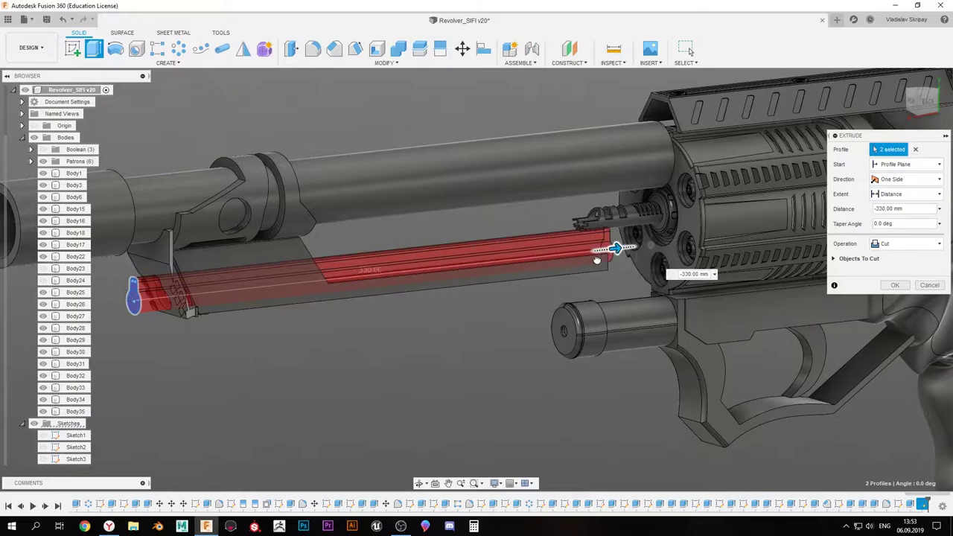
scroll(596, 260, up, 5)
scroll(464, 346, up, 5)
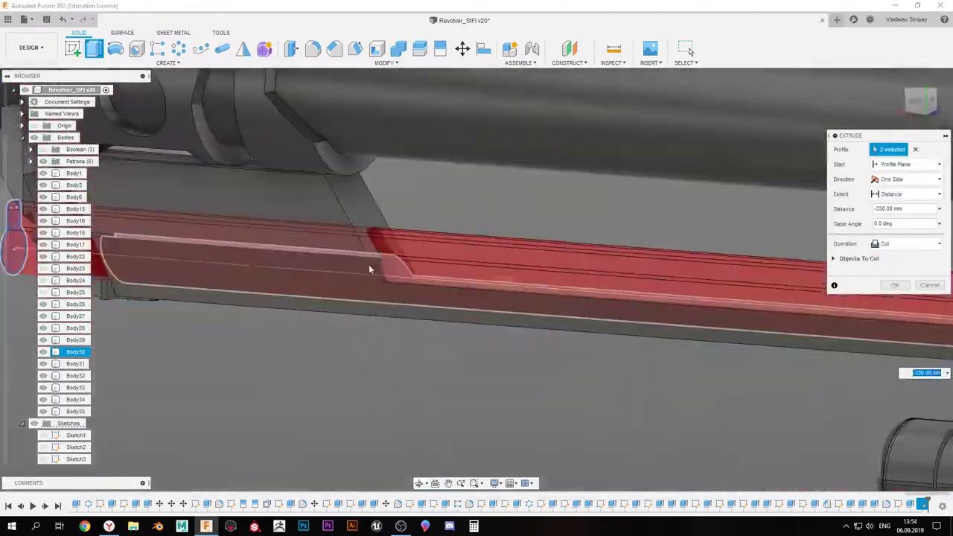
scroll(369, 269, down, 10)
click(75, 268)
Start a sketch on the cylinder's front face, viewed from the front
key(Escape)
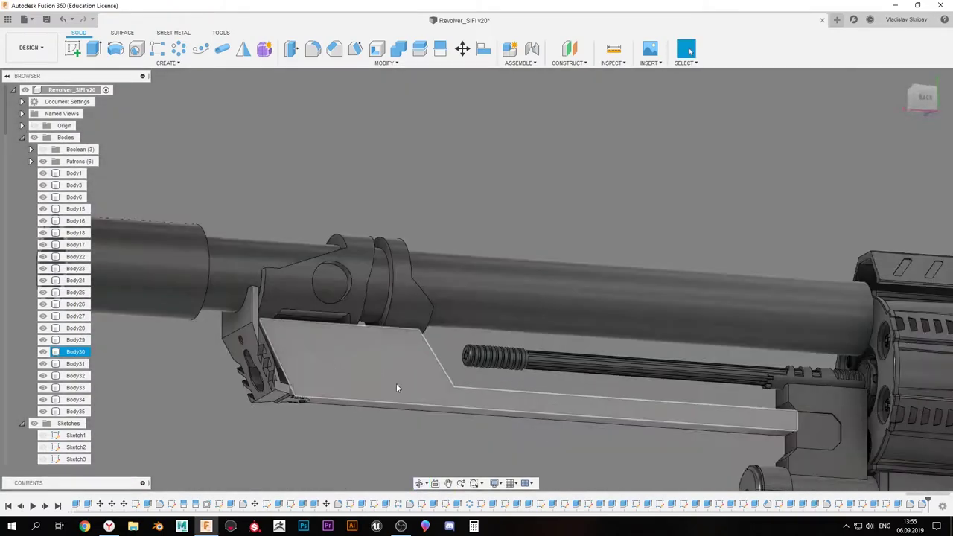
shift+middle_drag(397, 387, 349, 366)
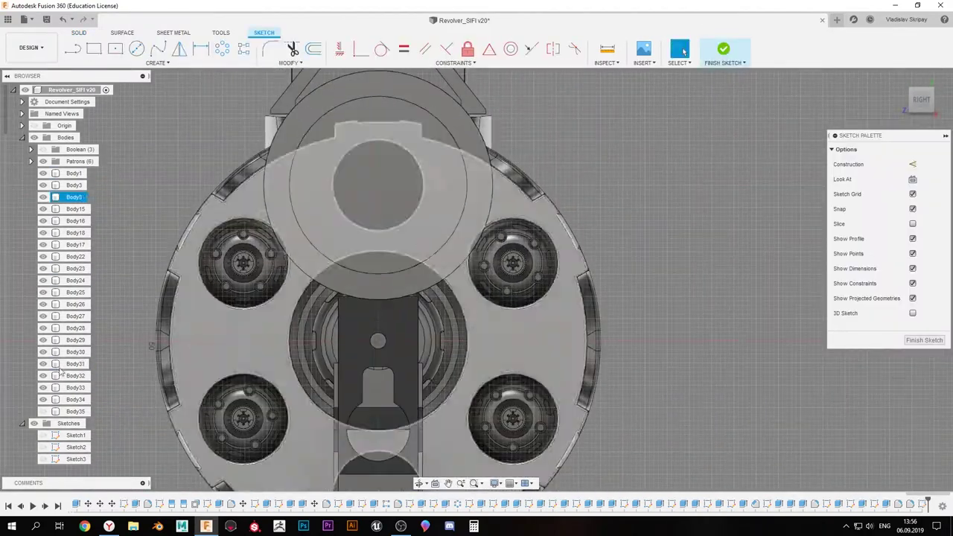
click(42, 364)
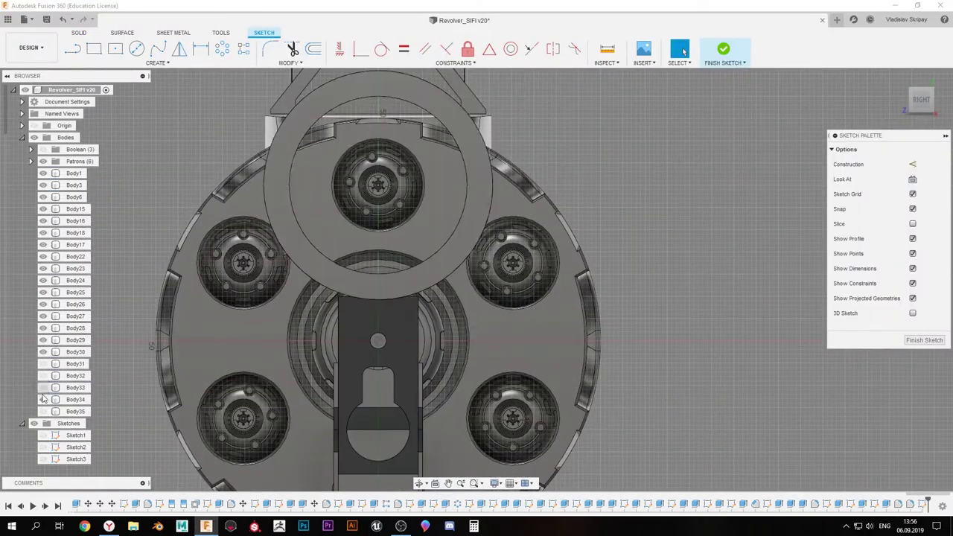
Draw a thin line profile beside the barrel slide edge, ending at the slide's corner
scroll(418, 203, up, 3)
middle_drag(418, 203, 476, 270)
scroll(451, 335, down, 5)
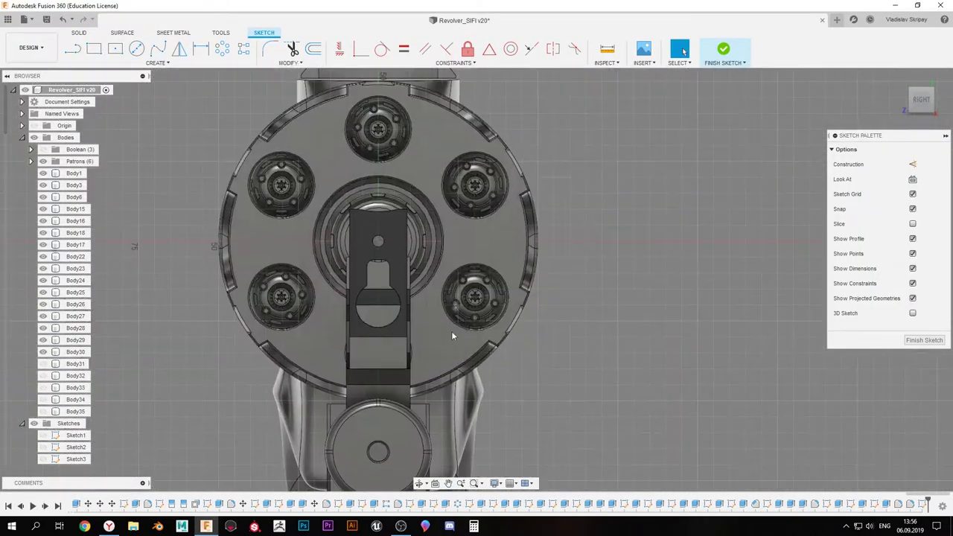
shift+middle_drag(451, 335, 328, 272)
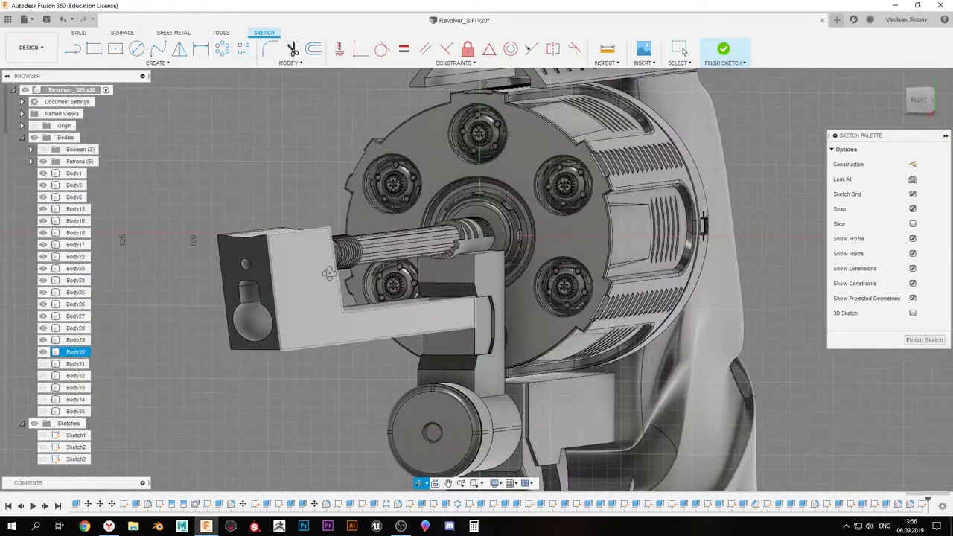
click(911, 179)
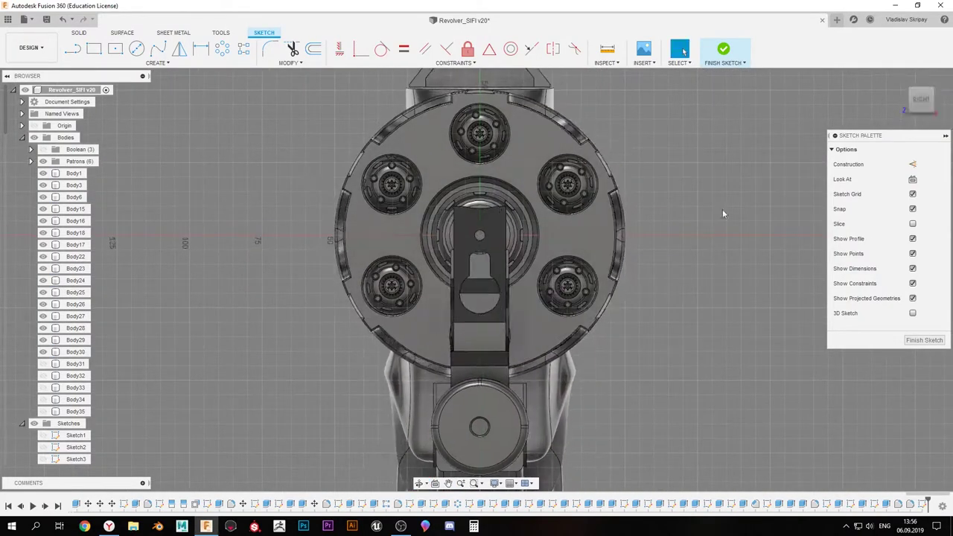
scroll(489, 330, up, 3)
key(l)
scroll(499, 361, up, 3)
click(392, 454)
scroll(479, 224, down, 4)
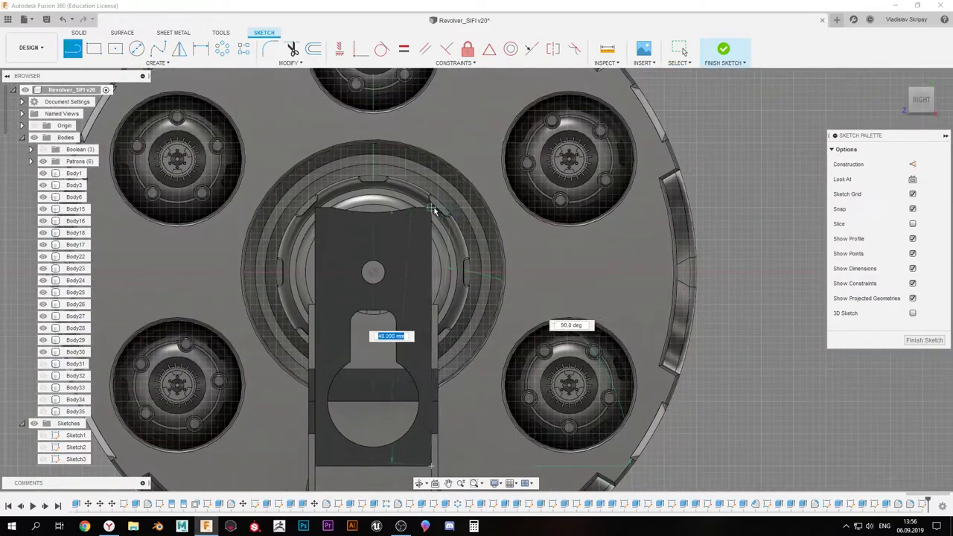
scroll(435, 210, up, 4)
click(364, 209)
scroll(364, 208, down, 5)
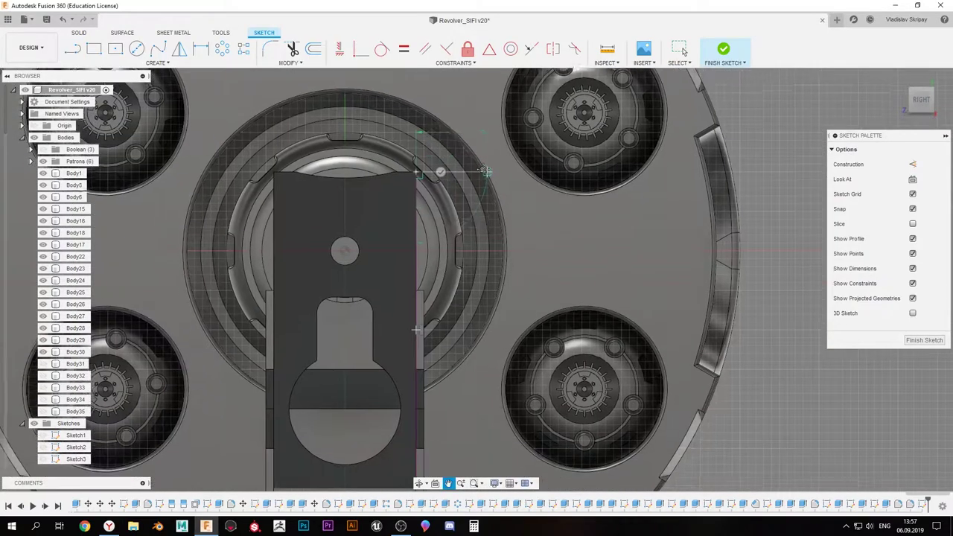
scroll(457, 171, down, 3)
scroll(430, 302, down, 3)
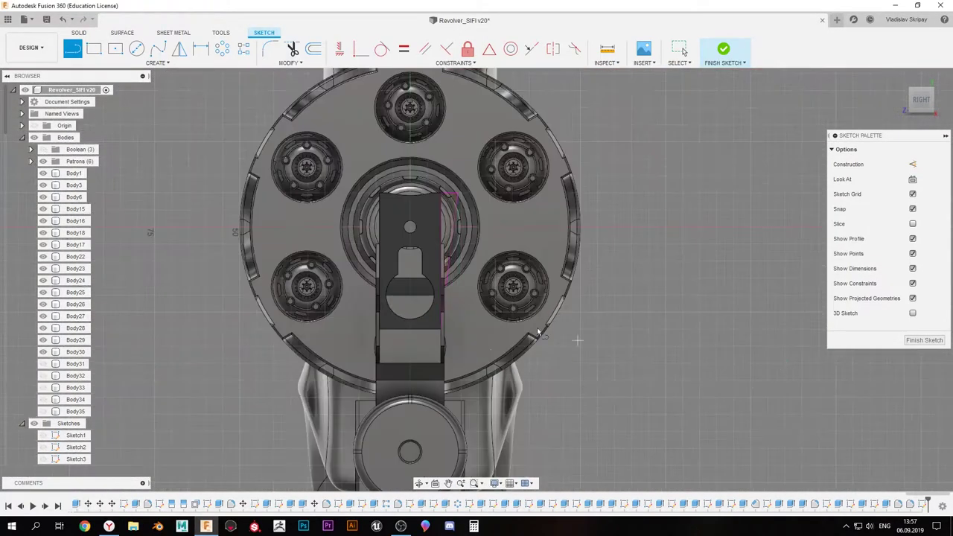
Mirror the side line profile to the slide's other side and finish the sketch
shift+middle_drag(430, 302, 501, 255)
key(m)
scroll(476, 215, up, 3)
scroll(298, 298, down, 3)
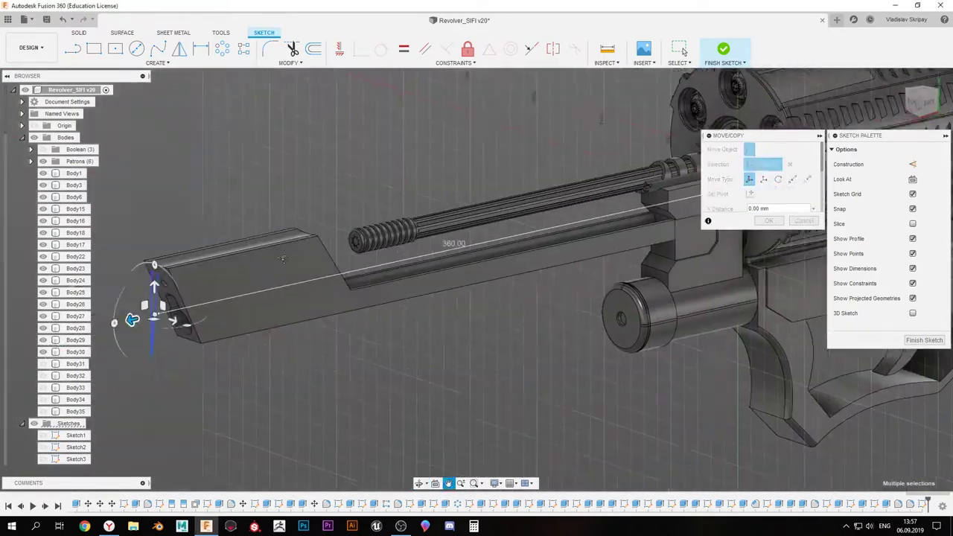
middle_drag(423, 259, 734, 237)
click(907, 93)
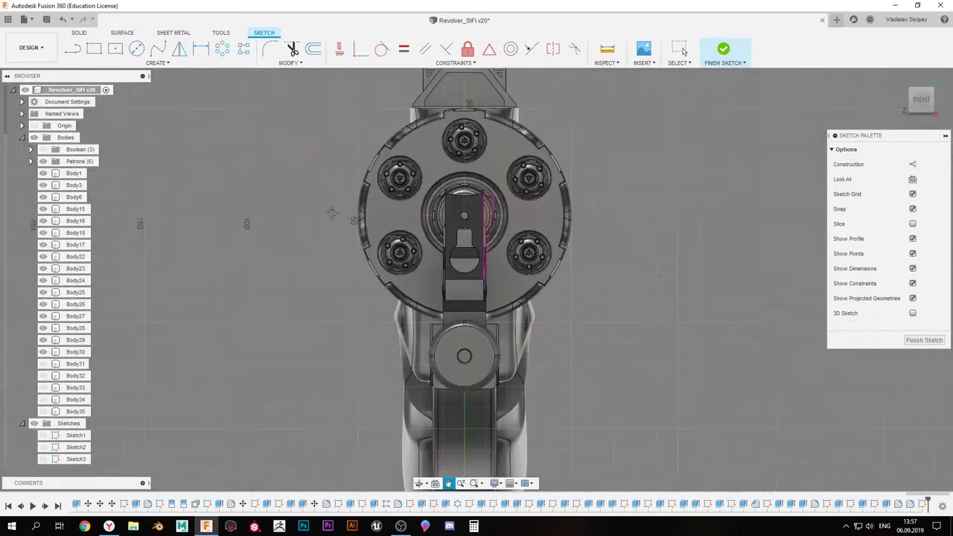
key(l)
scroll(457, 206, down, 3)
key(shift+m)
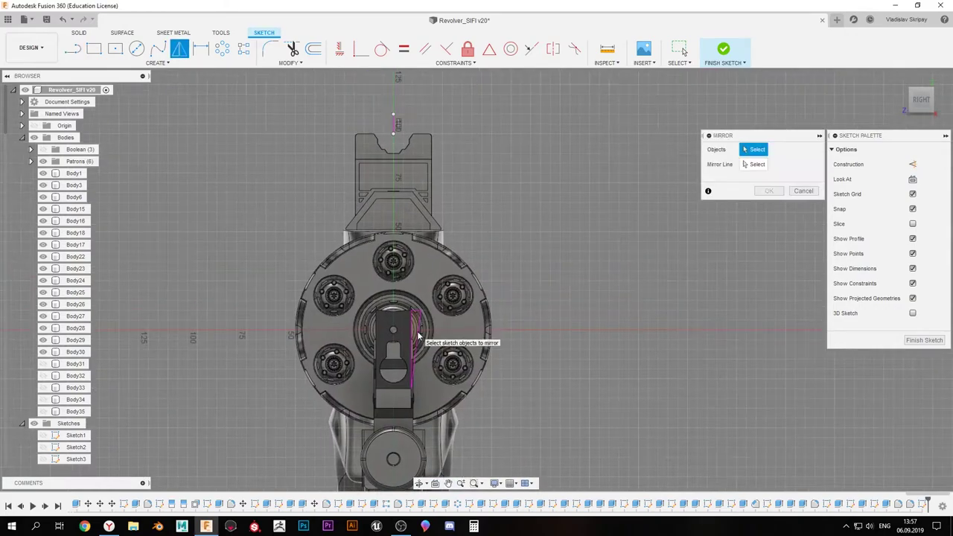
key(l)
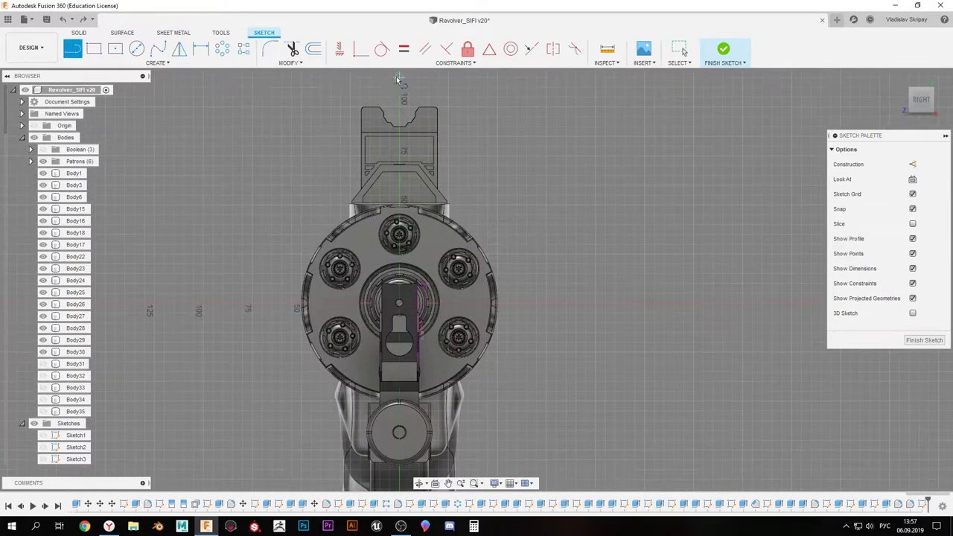
shift+middle_drag(393, 298, 374, 289)
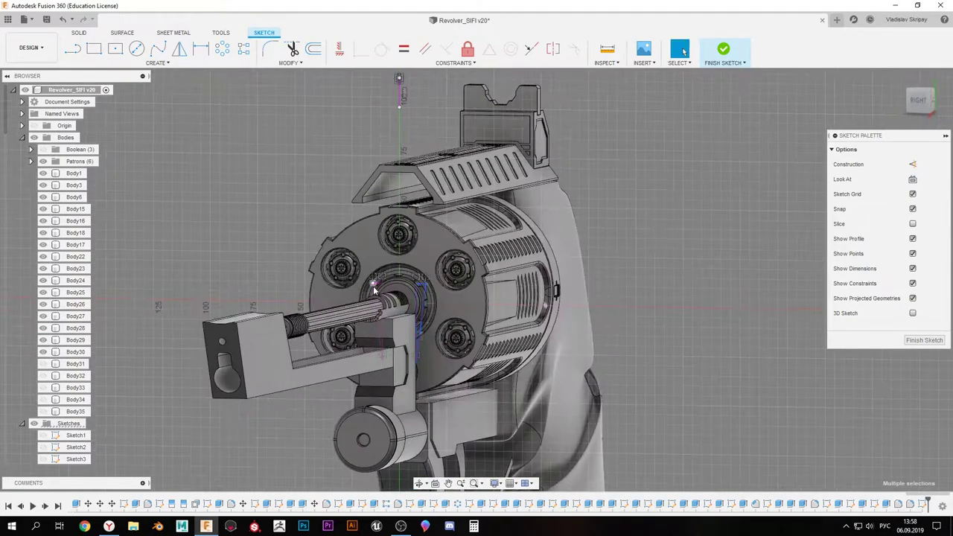
shift+middle_drag(454, 314, 549, 234)
click(723, 49)
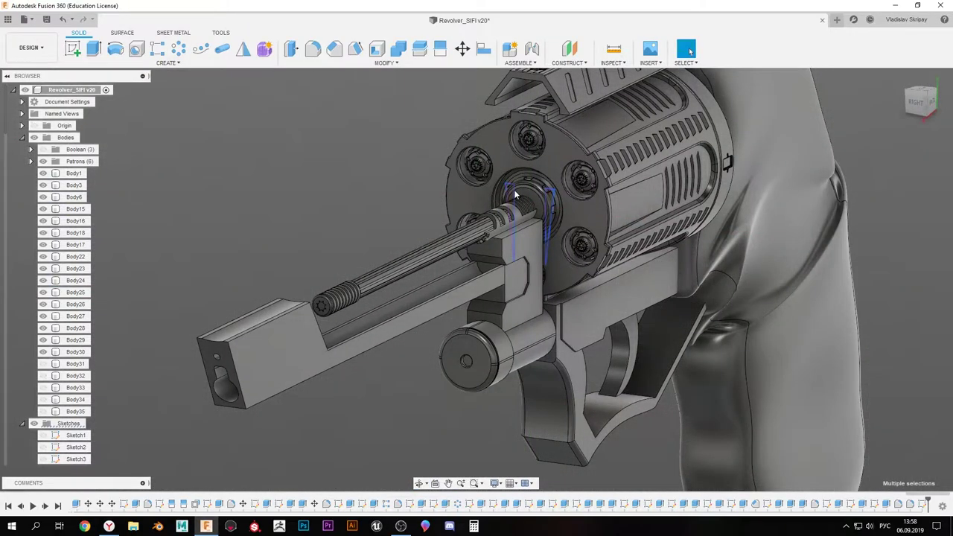
Move the sketch profiles 130 mm along the barrel
key(m)
drag(514, 221, 330, 305)
key(Return)
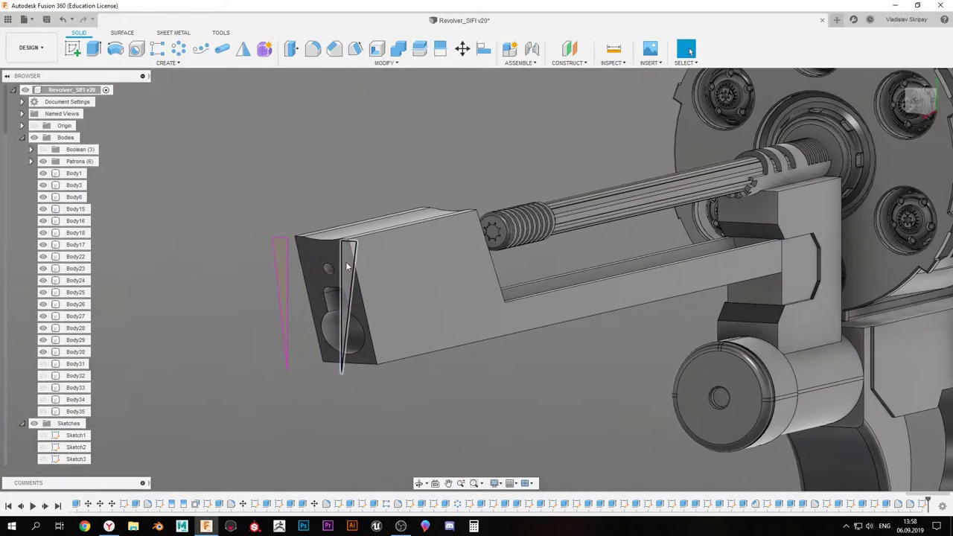
Extrude both side profiles Two Sides, -115 mm and 5 mm, as a new body
key(e)
drag(217, 305, 467, 246)
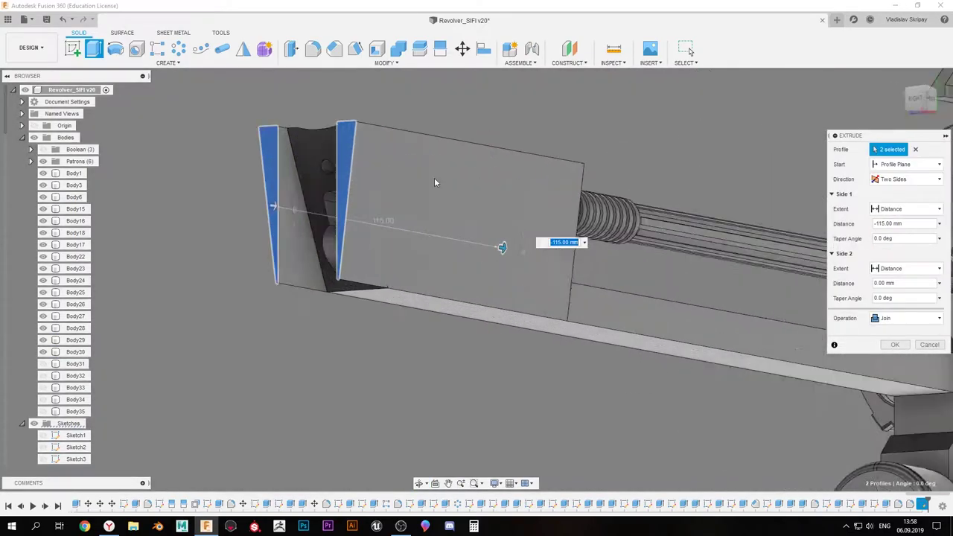
mouse_move(436, 181)
mouse_down()
mouse_move(286, 192)
mouse_move(275, 277)
mouse_up()
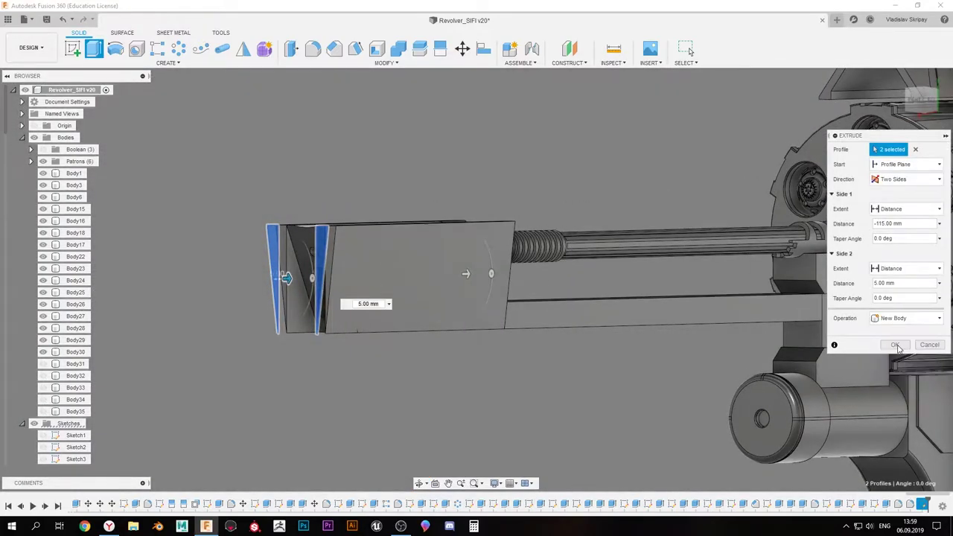
click(895, 344)
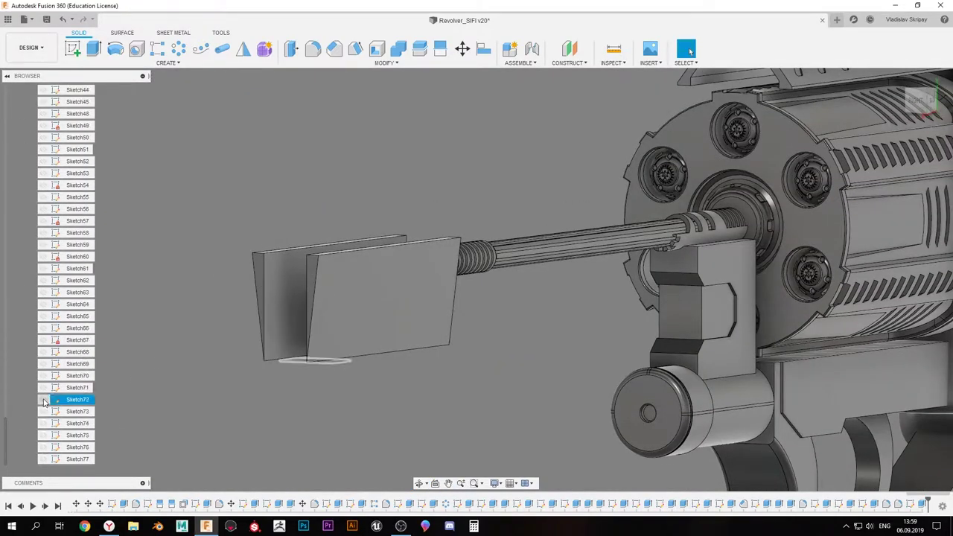
click(46, 315)
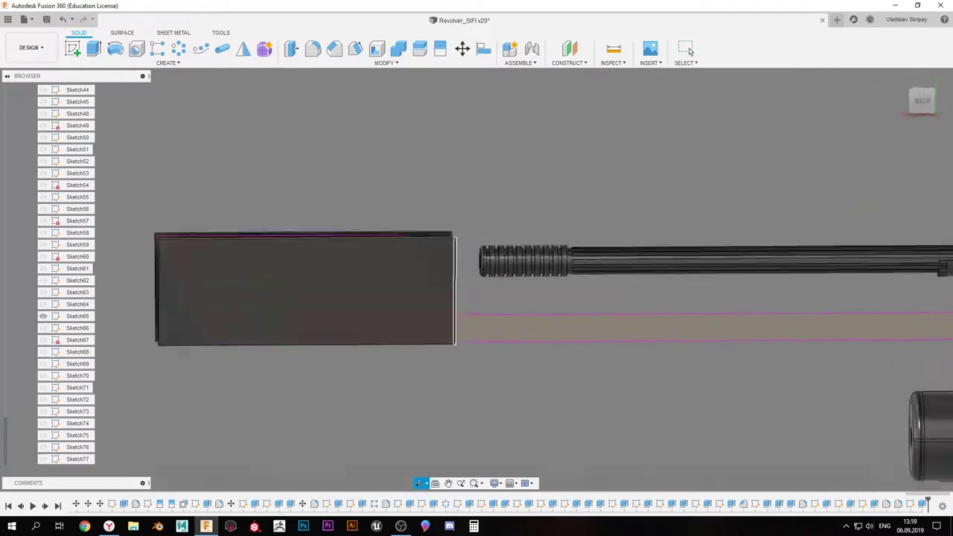
key(e)
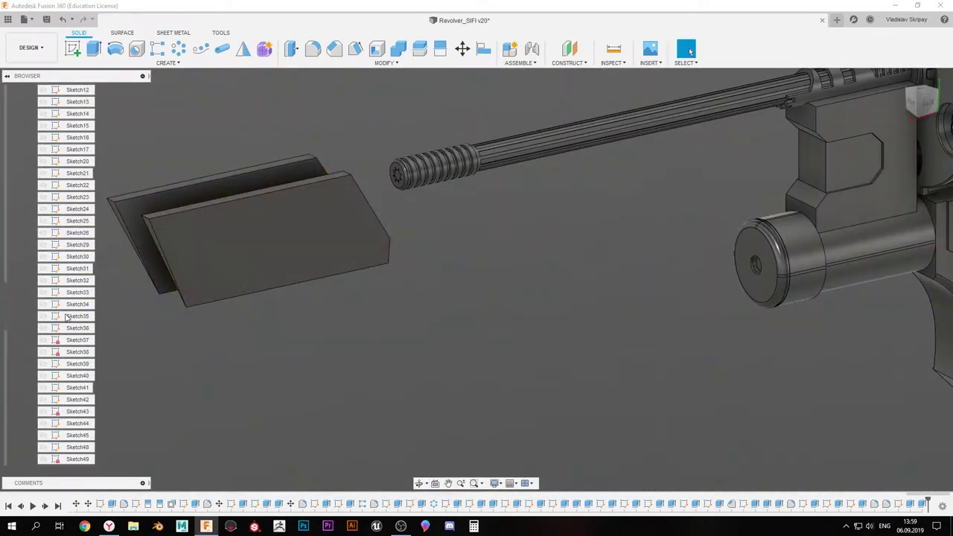
Confirm the rectangular pattern of five slanted slot outlines across the side panel
scroll(288, 242, up, 5)
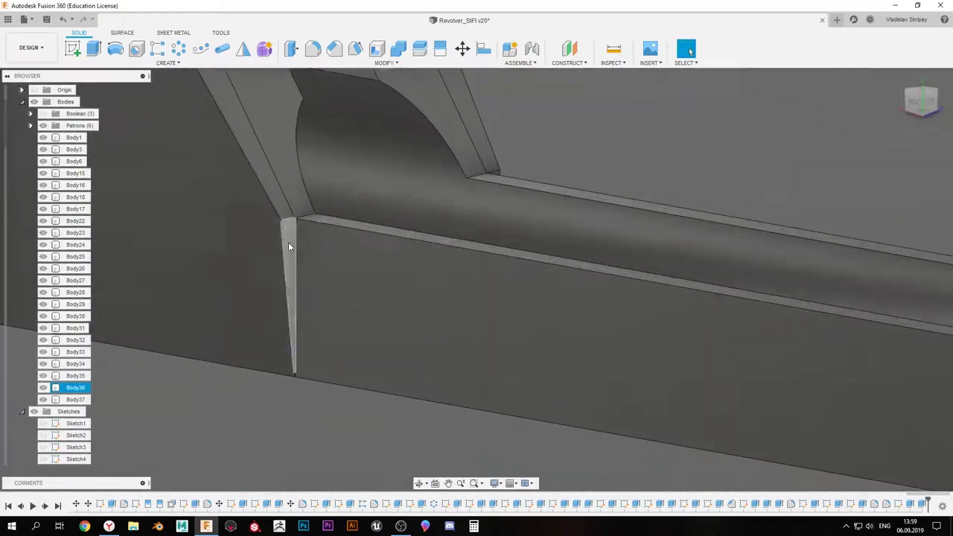
scroll(310, 385, up, 3)
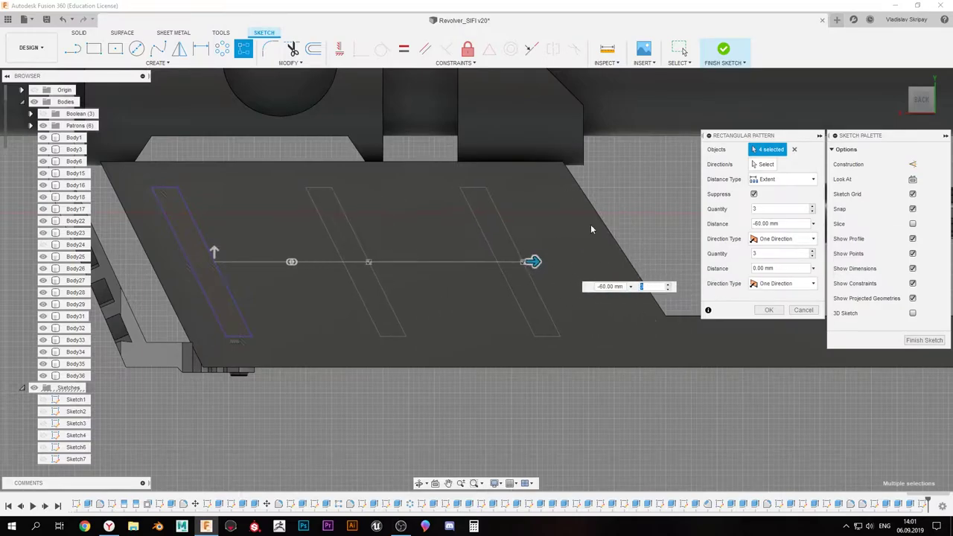
click(768, 310)
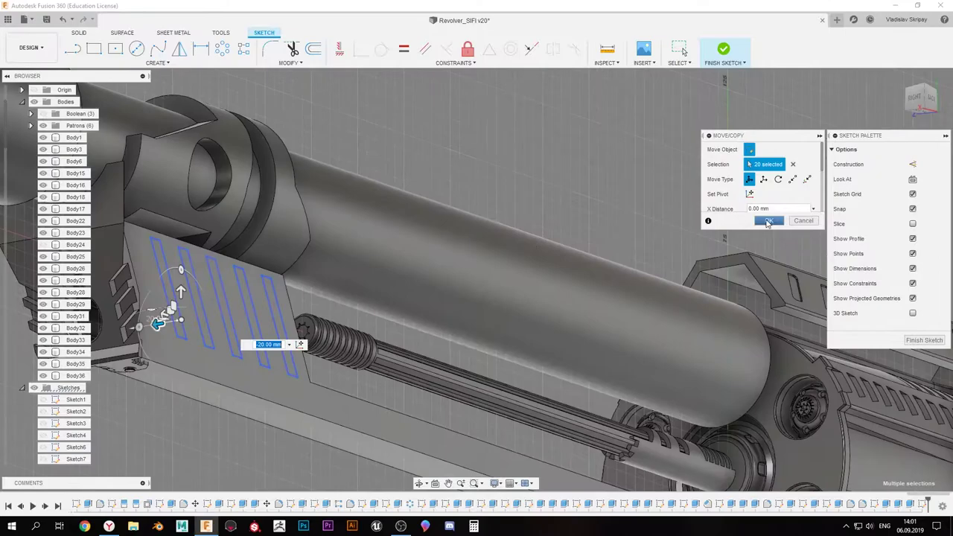
key(m)
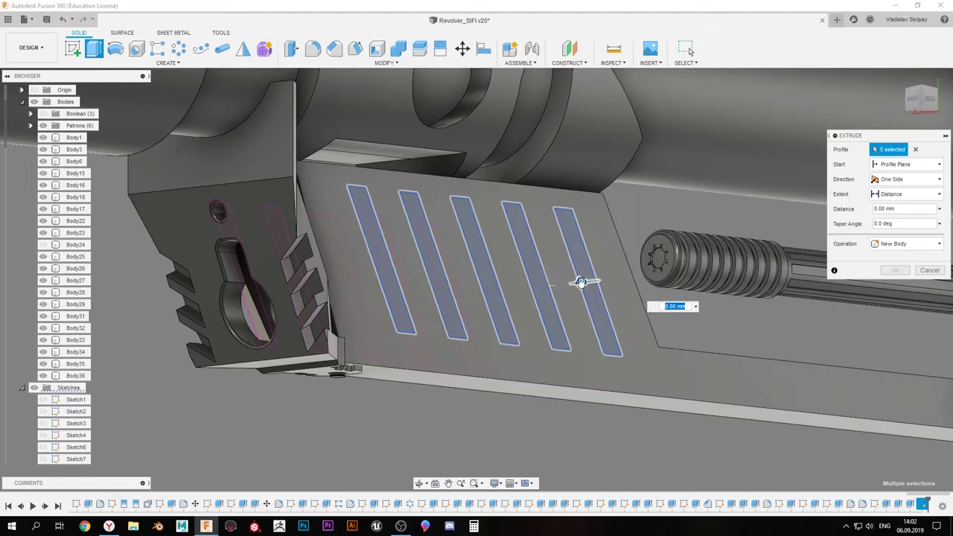
Extrude-cut the five slanted slot profiles -11 mm through the side panel
drag(582, 281, 549, 282)
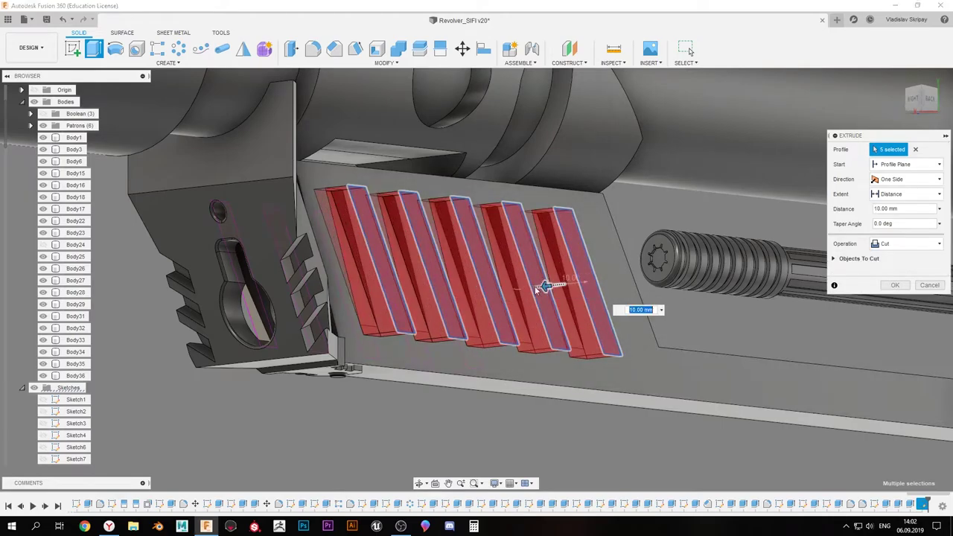
scroll(581, 313, up, 4)
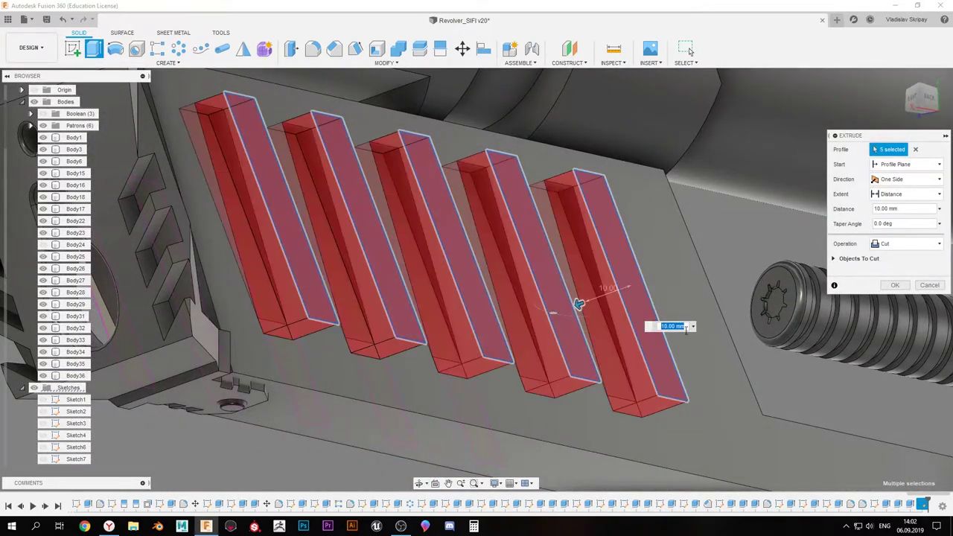
key(Return)
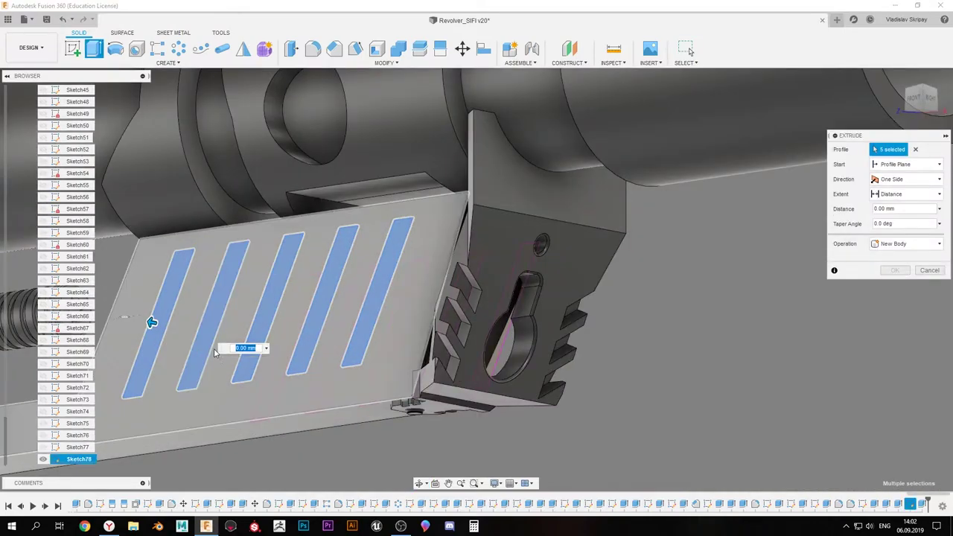
text(-11)
key(Return)
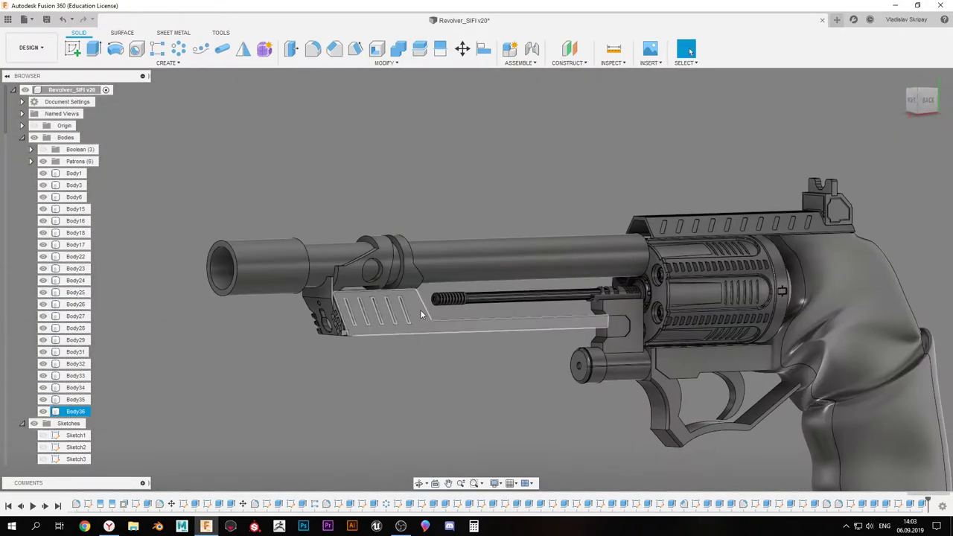
mouse_move(432, 217)
shift+middle_down()
mouse_move(480, 256)
mouse_move(515, 310)
shift+middle_up()
click(689, 52)
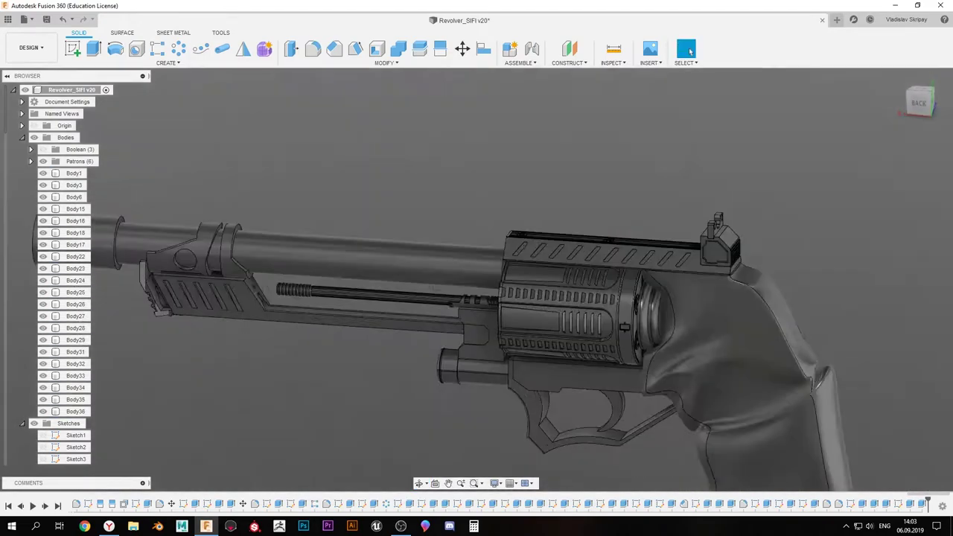
Place a circle on the slide face and repeat it with a rectangular pattern
scroll(515, 310, up, 5)
key(c)
click(515, 310)
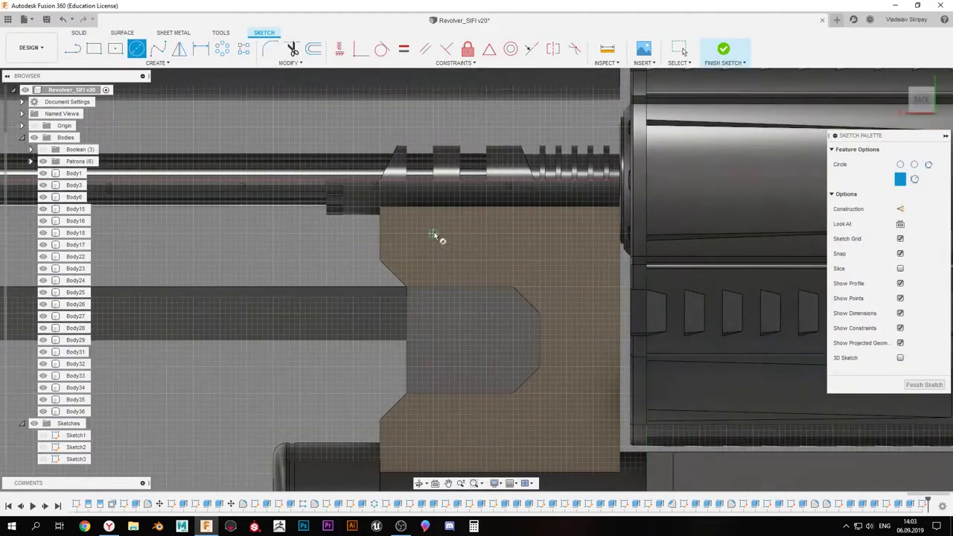
scroll(433, 224, up, 3)
scroll(440, 253, down, 2)
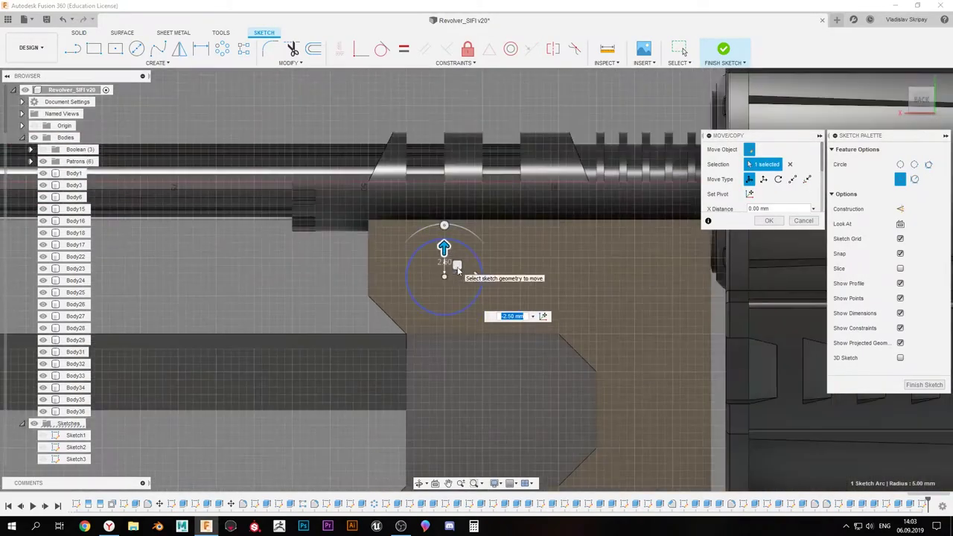
key(Return)
click(243, 48)
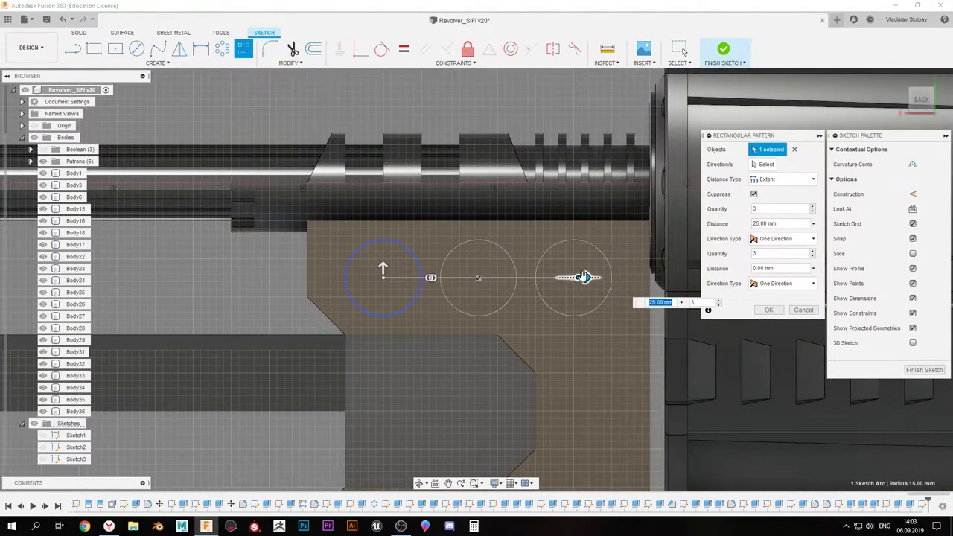
key(Return)
Extrude the two circles Two Sides as round pins joined to the block
key(e)
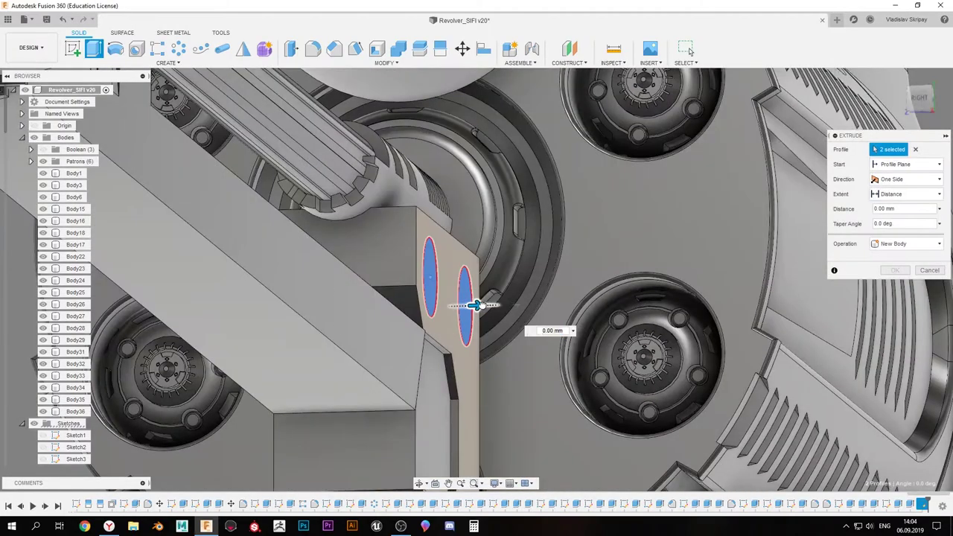
mouse_move(345, 236)
shift+middle_down()
mouse_move(300, 251)
mouse_move(469, 247)
shift+middle_up()
drag(469, 248, 245, 248)
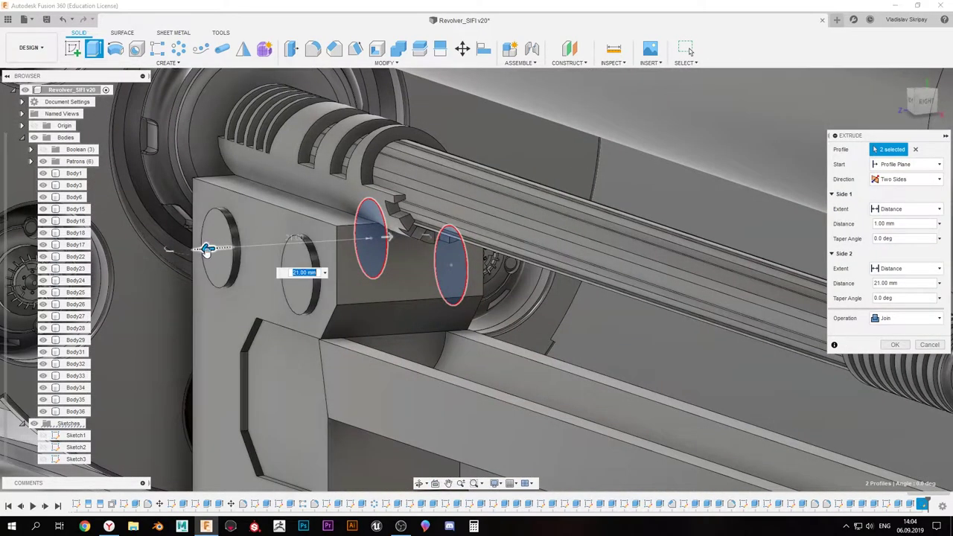
key(Return)
Round the pin edges with 0.25 mm fillets
shift+middle_drag(207, 249, 498, 255)
key(f)
scroll(711, 265, up, 3)
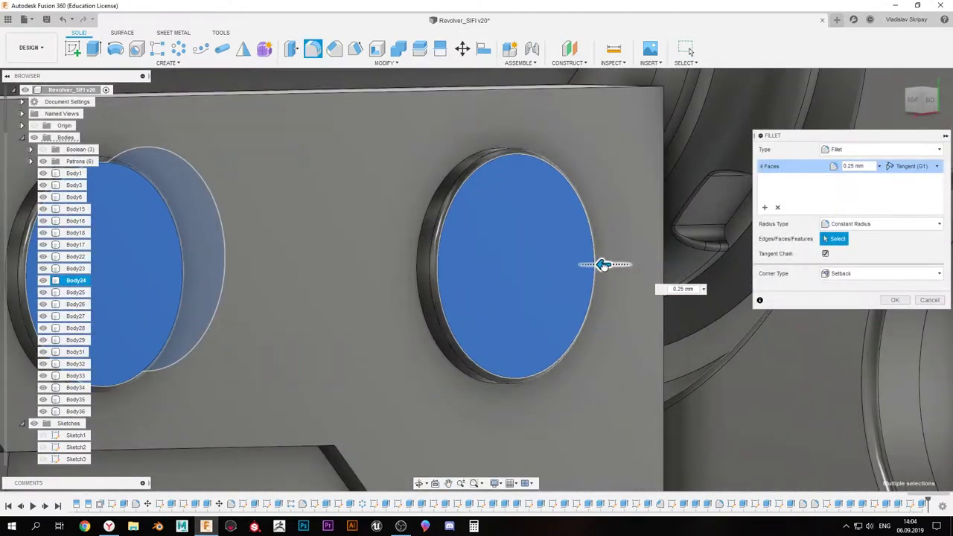
key(Escape)
scroll(531, 323, down, 5)
scroll(531, 323, down, 5)
scroll(519, 302, down, 2)
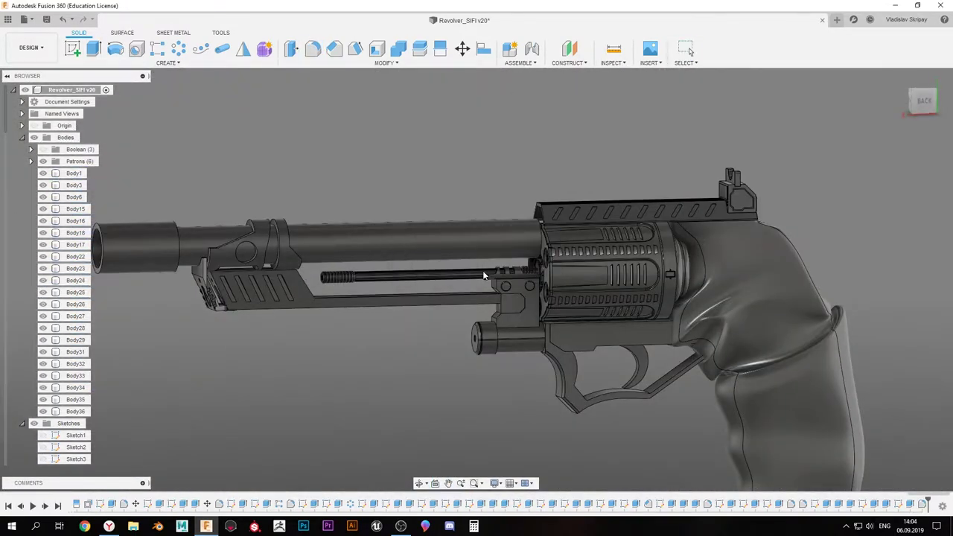
shift+middle_drag(533, 303, 423, 224)
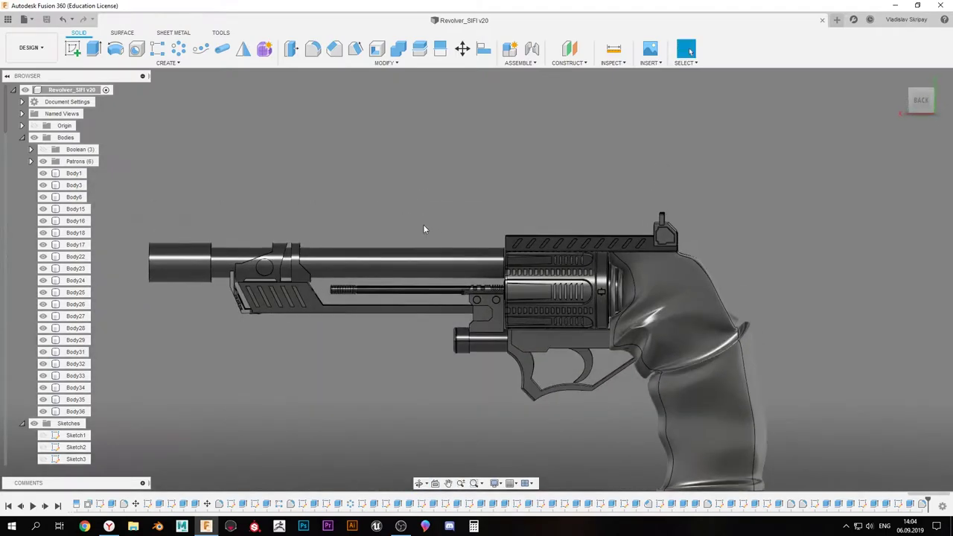
scroll(320, 282, up, 5)
scroll(320, 282, down, 5)
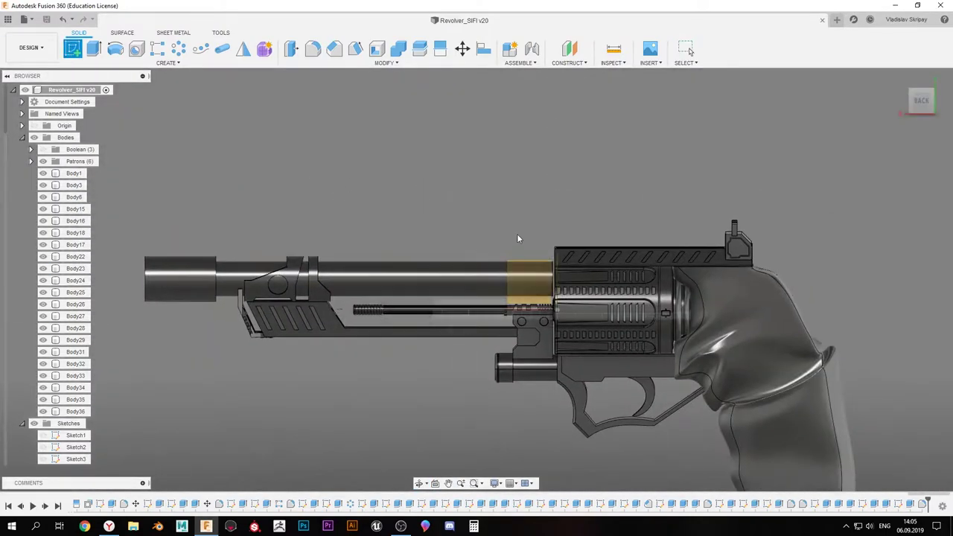
click(516, 234)
Start the stepped line outline with its first point near the muzzle
key(l)
click(245, 274)
scroll(245, 272, up, 3)
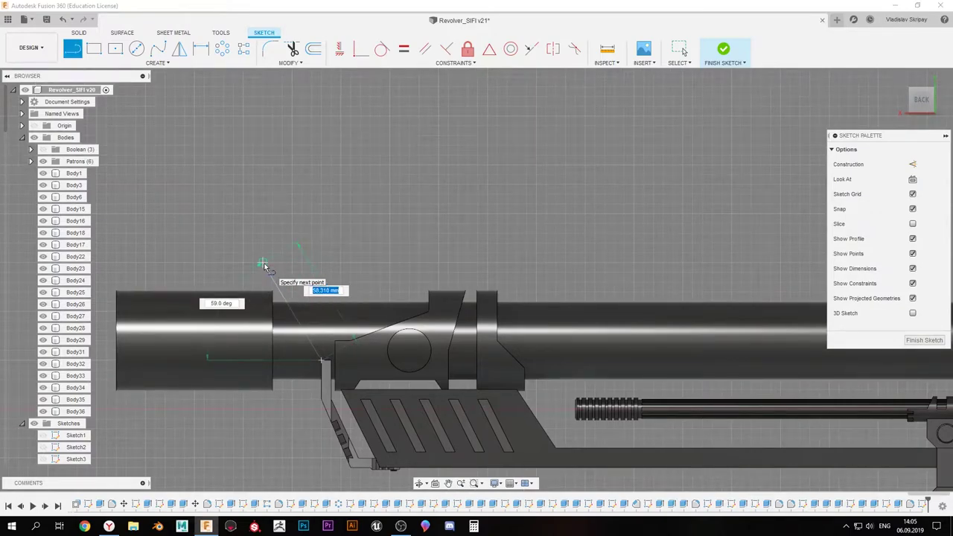
scroll(263, 265, down, 4)
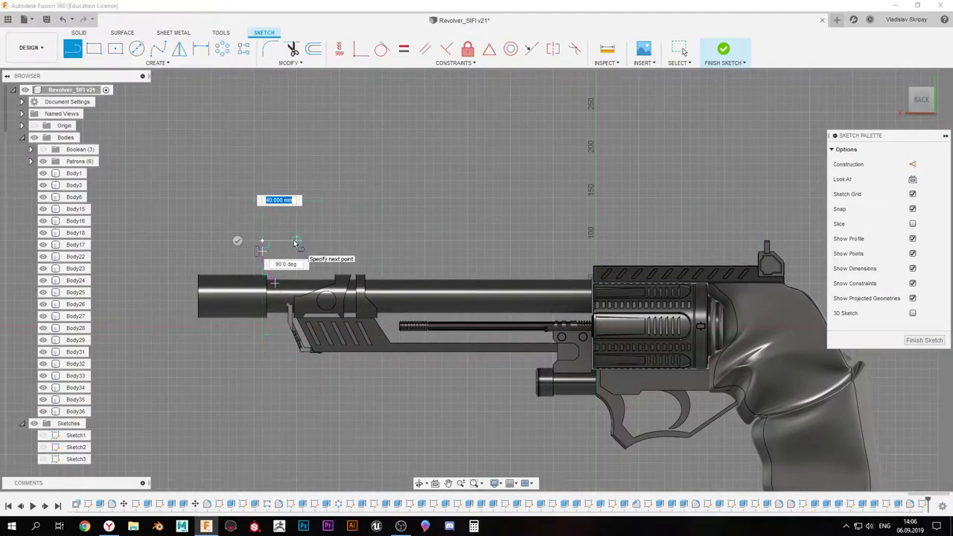
scroll(335, 262, up, 2)
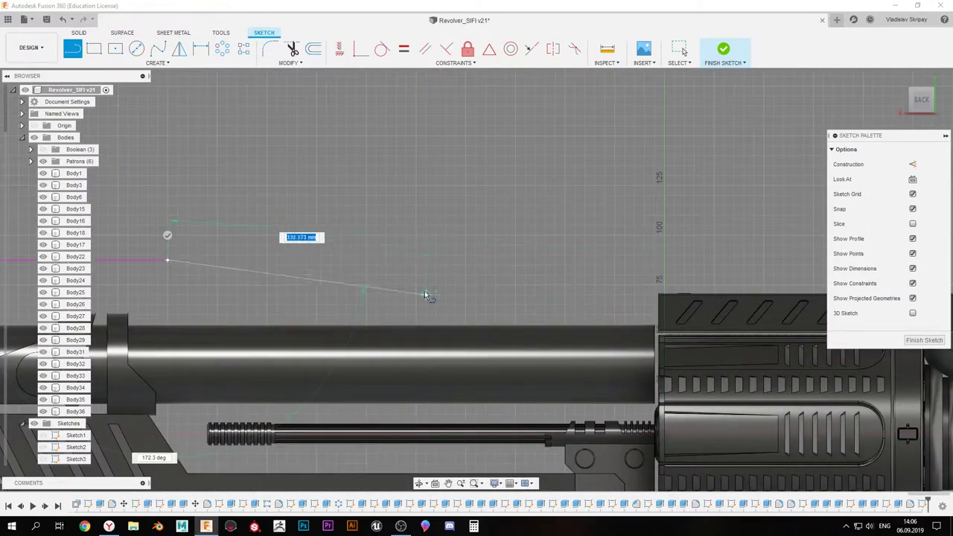
scroll(426, 295, up, 1)
Continue the stepped outline along the top of the barrel until it closes
middle_drag(426, 295, 705, 266)
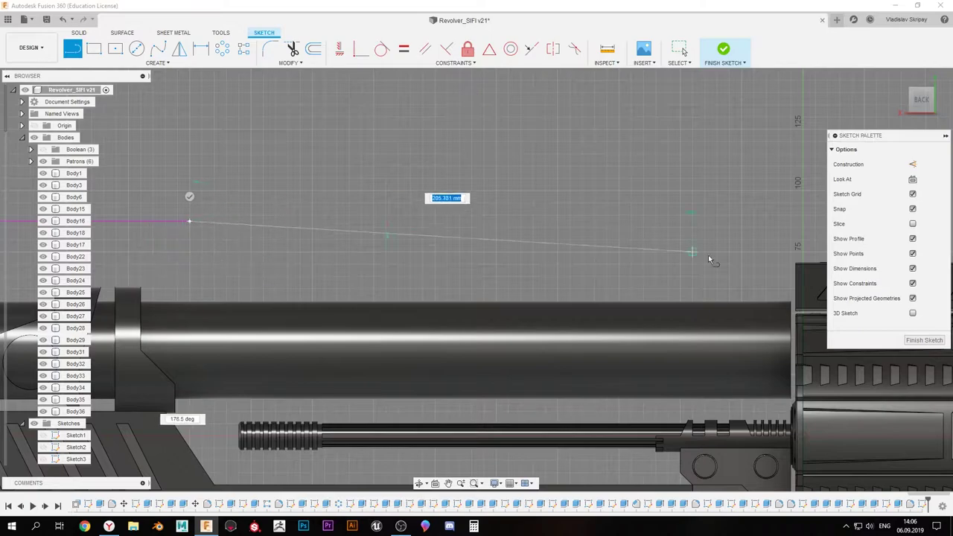
middle_drag(799, 266, 595, 268)
scroll(568, 255, up, 2)
scroll(559, 249, up, 1)
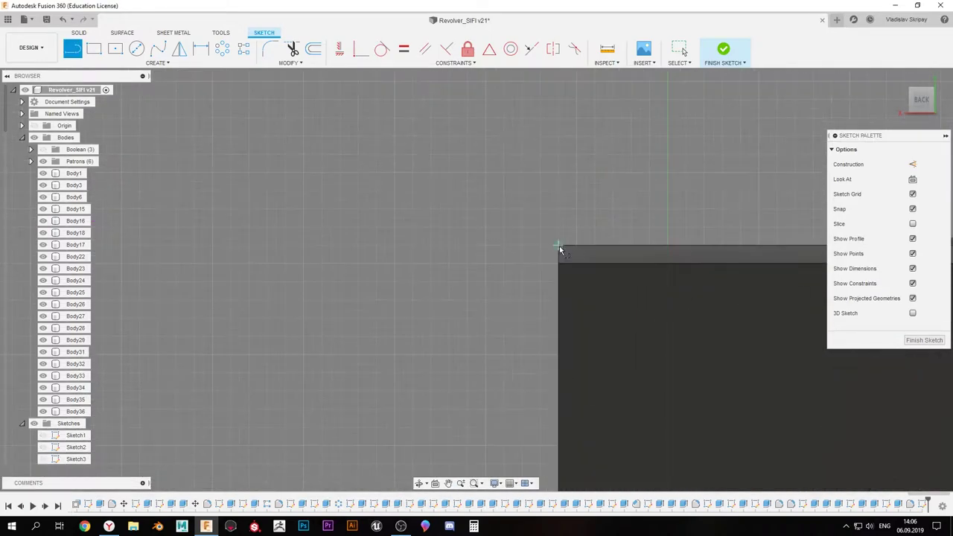
scroll(558, 254, down, 2)
scroll(557, 254, down, 4)
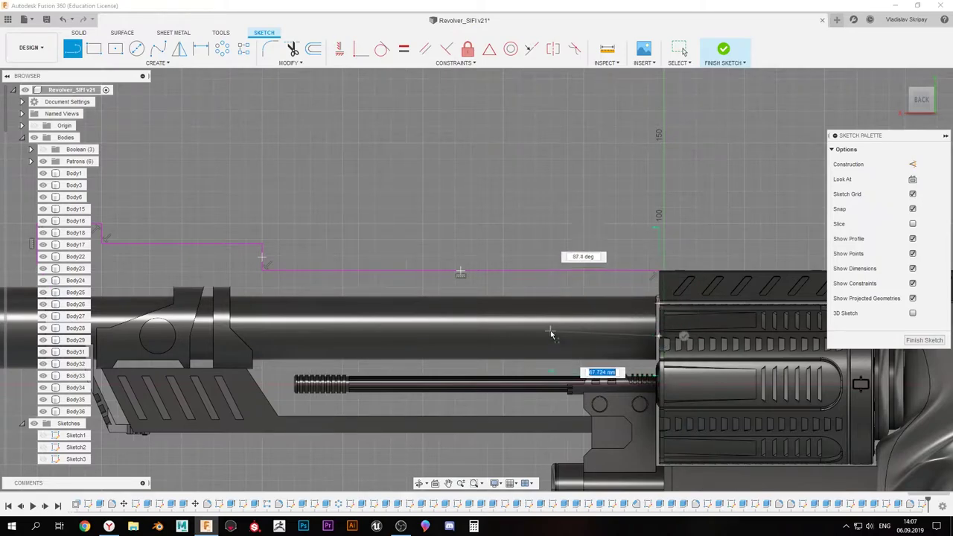
scroll(551, 334, up, 2)
scroll(269, 309, down, 2)
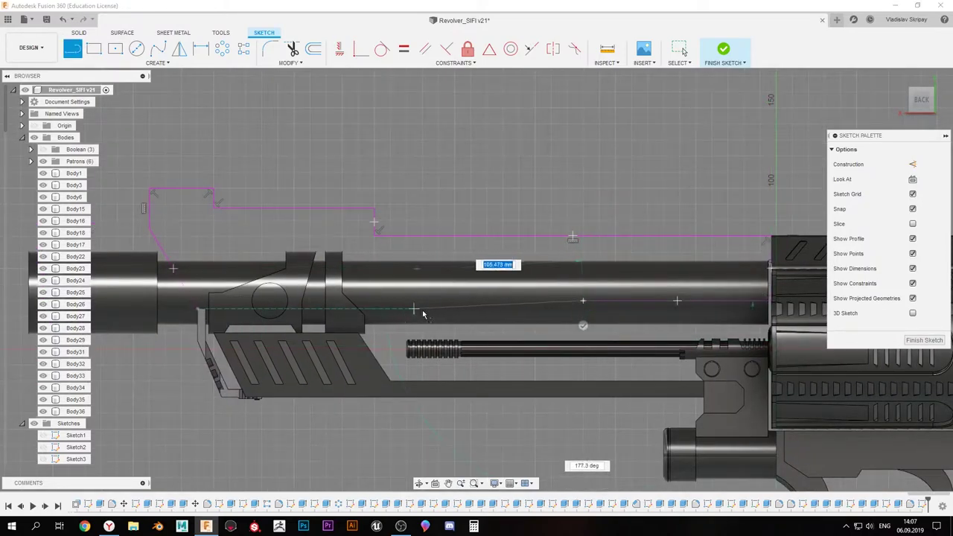
key(r)
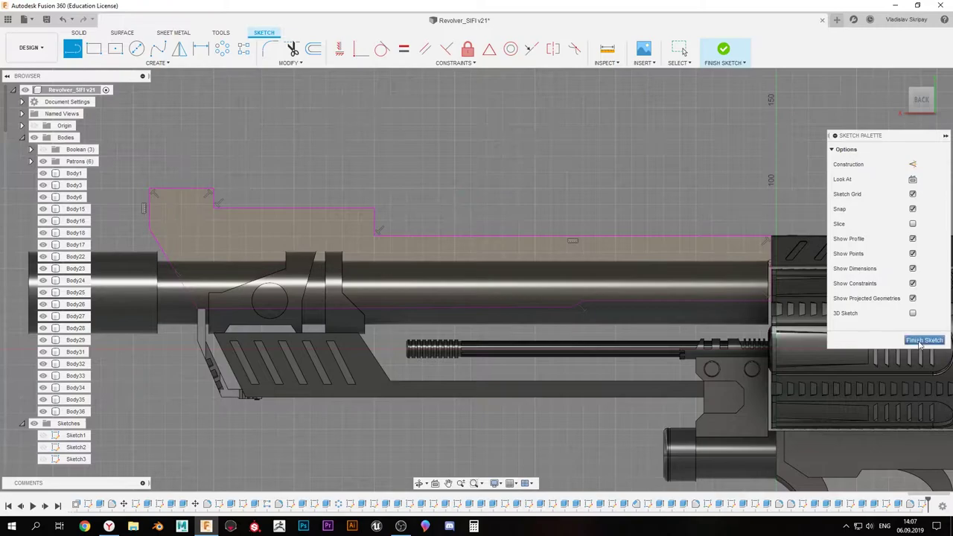
scroll(429, 228, up, 2)
scroll(429, 216, up, 2)
key(l)
scroll(476, 216, up, 2)
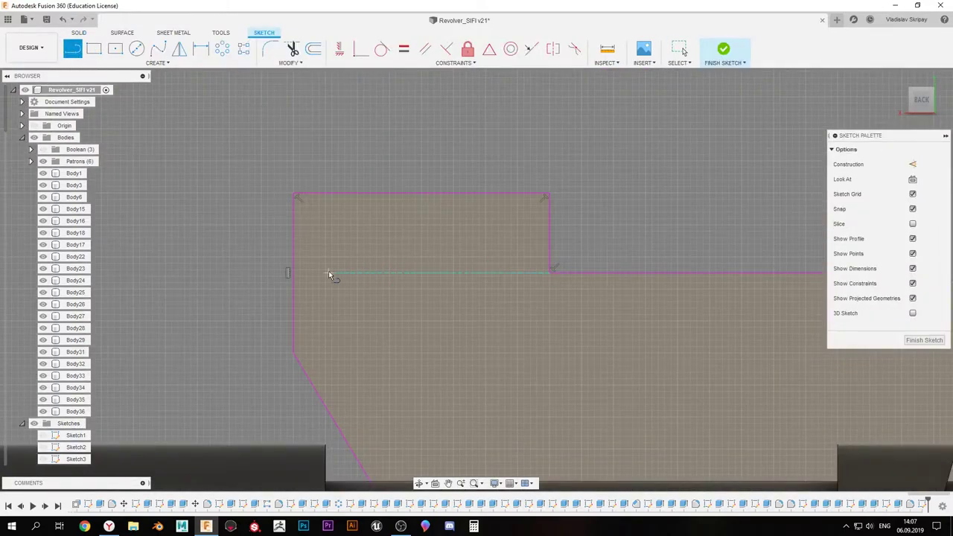
scroll(405, 349, down, 3)
scroll(457, 259, up, 2)
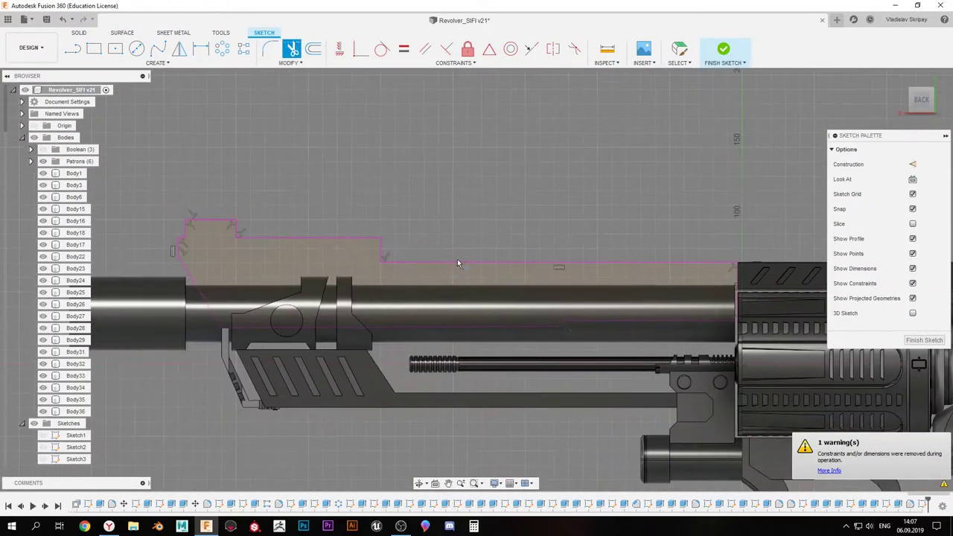
Extrude the stepped outline symmetrically as a separate new body, Body38
key(e)
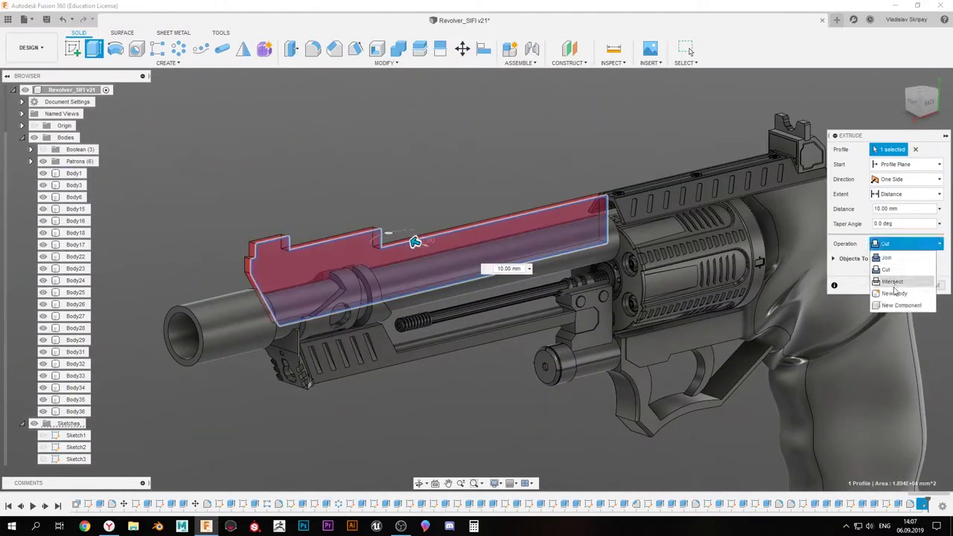
mouse_move(408, 268)
shift+middle_down()
mouse_move(363, 152)
mouse_move(402, 190)
shift+middle_up()
click(908, 179)
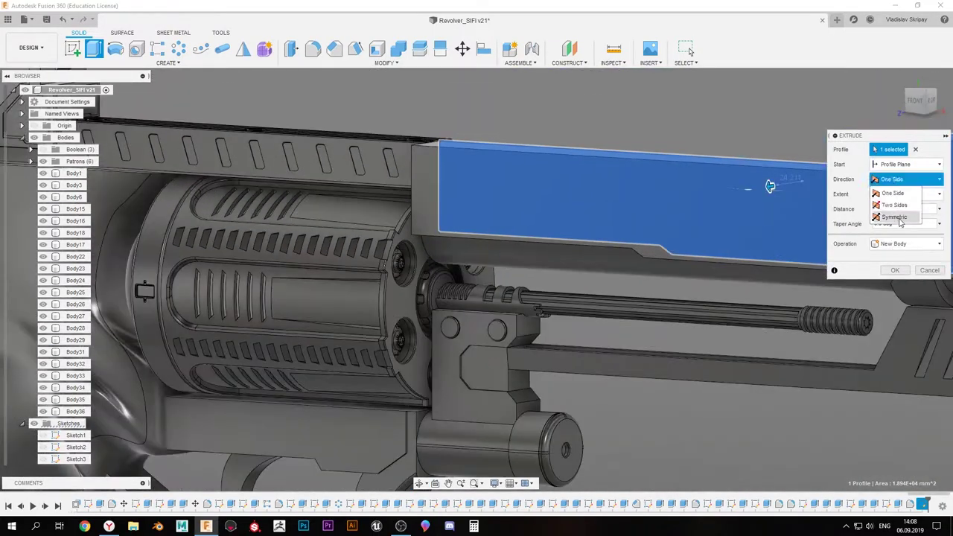
click(893, 223)
mouse_move(447, 223)
shift+middle_down()
mouse_move(539, 185)
mouse_move(315, 126)
mouse_move(404, 153)
mouse_move(485, 213)
mouse_move(459, 231)
mouse_move(496, 228)
mouse_move(382, 119)
shift+middle_up()
click(905, 244)
click(894, 294)
mouse_move(246, 163)
shift+middle_down()
mouse_move(325, 275)
mouse_move(544, 288)
mouse_move(463, 255)
mouse_move(417, 166)
mouse_move(581, 298)
shift+middle_up()
key(Return)
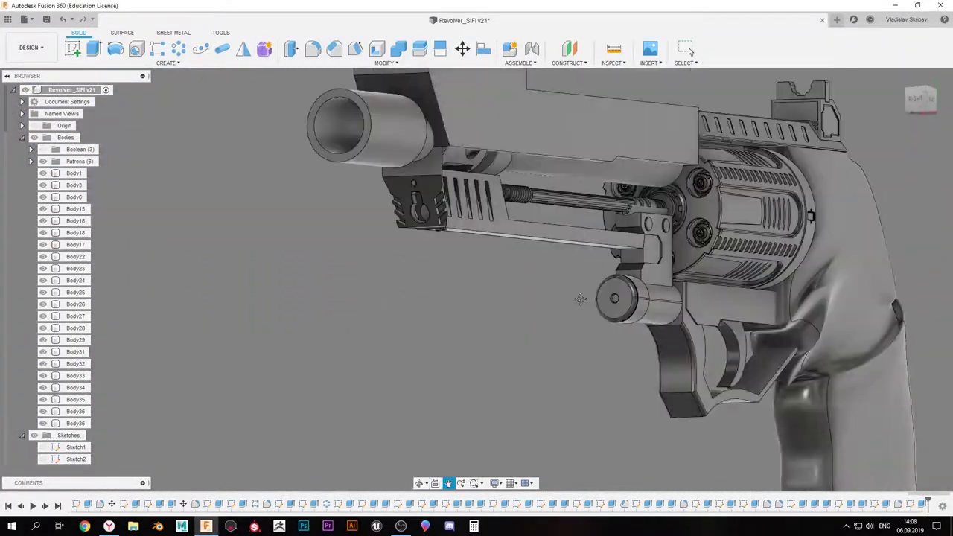
Start a new sketch on the gun's front face
click(921, 97)
drag(921, 97, 914, 111)
click(73, 48)
click(469, 373)
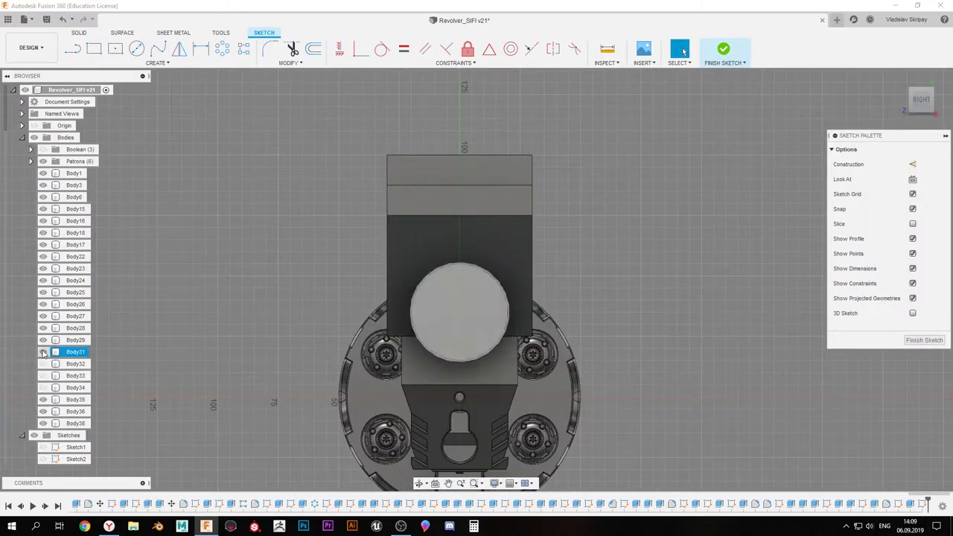
Orbit around the slide front and snap to the face-on right view
click(377, 336)
key(Escape)
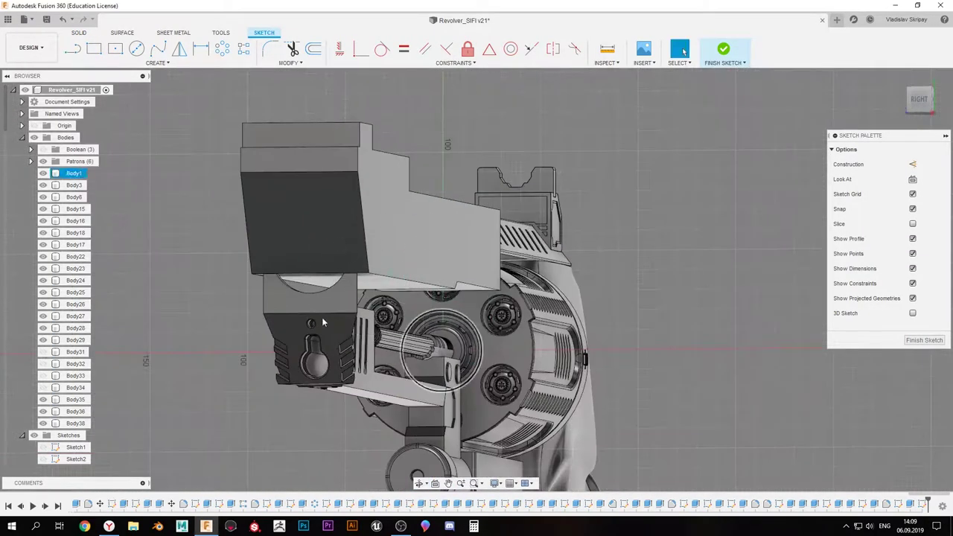
shift+middle_drag(194, 327, 327, 271)
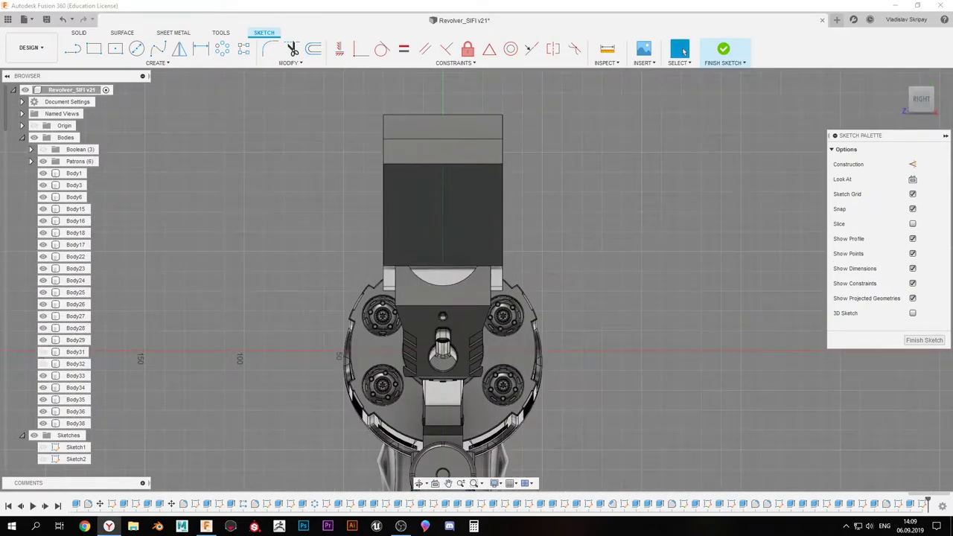
mouse_move(521, 224)
shift+middle_down()
mouse_move(447, 253)
mouse_move(456, 239)
shift+middle_up()
scroll(447, 253, down, 3)
scroll(359, 283, up, 2)
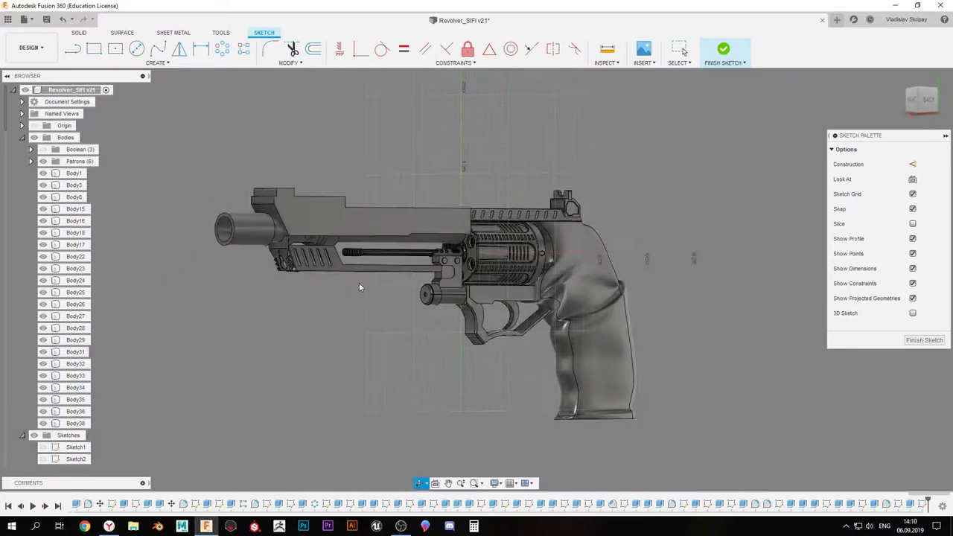
shift+middle_drag(359, 282, 387, 268)
scroll(387, 268, up, 2)
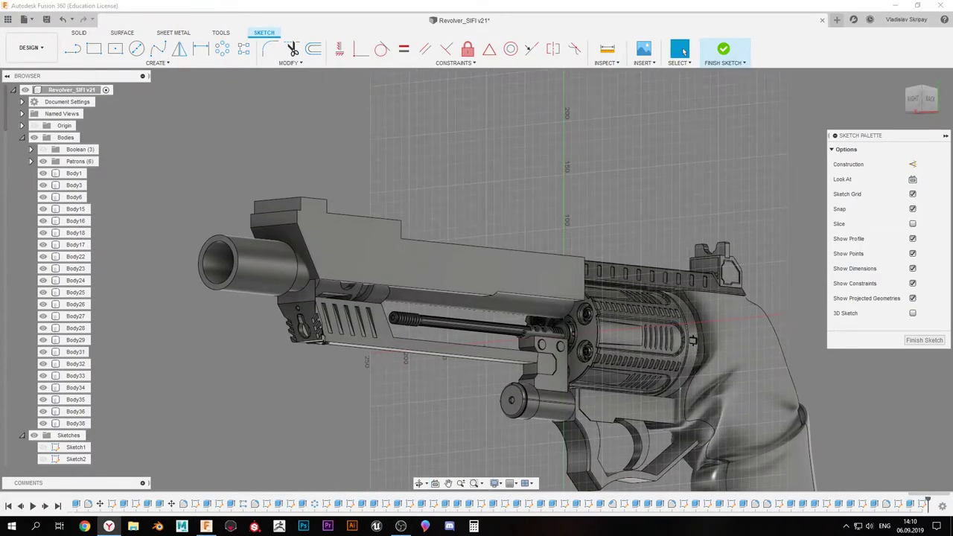
mouse_move(446, 298)
shift+middle_down()
mouse_move(413, 301)
mouse_move(313, 253)
shift+middle_up()
scroll(289, 245, up, 3)
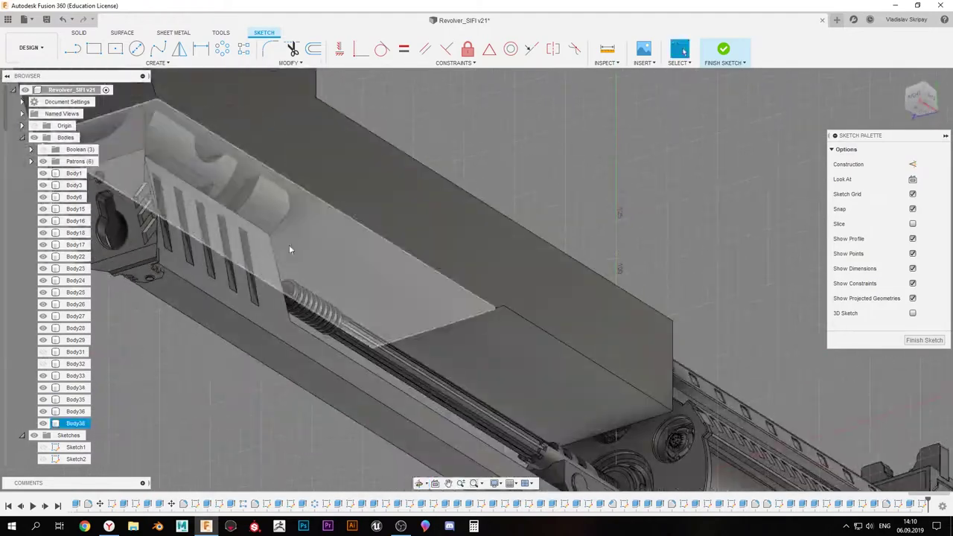
scroll(288, 250, down, 3)
shift+middle_drag(273, 199, 521, 149)
click(919, 101)
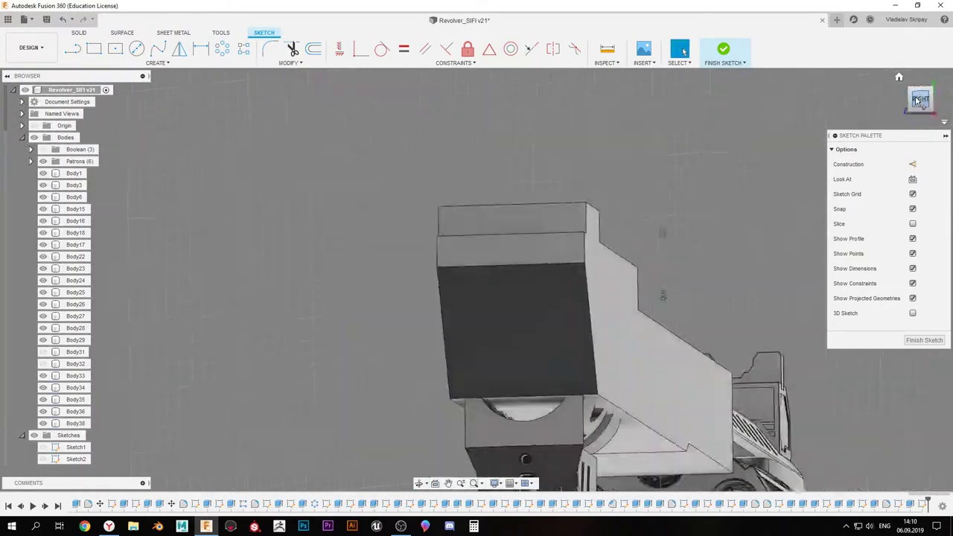
Mirror the left side-panel profile to the opposite side of the sketch
click(72, 48)
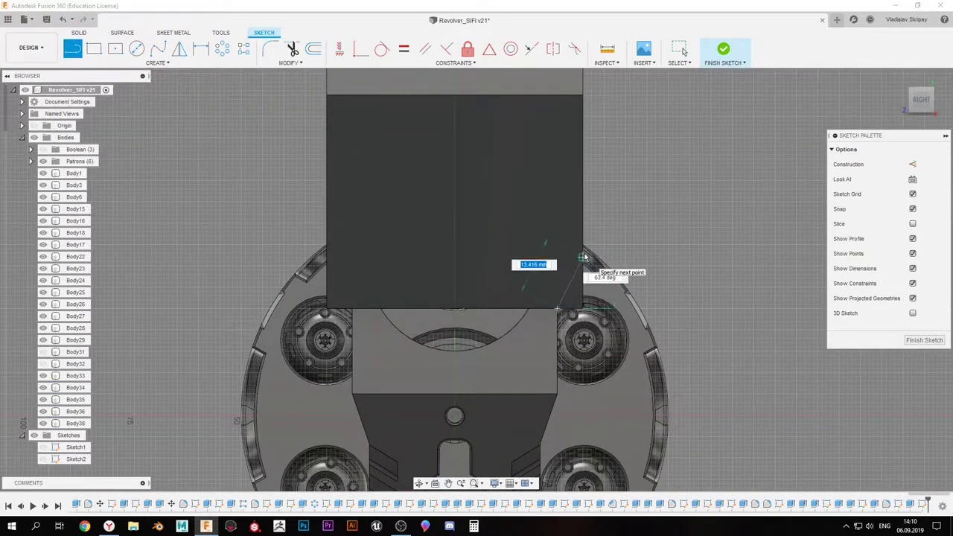
scroll(643, 424, up, 3)
scroll(596, 298, down, 3)
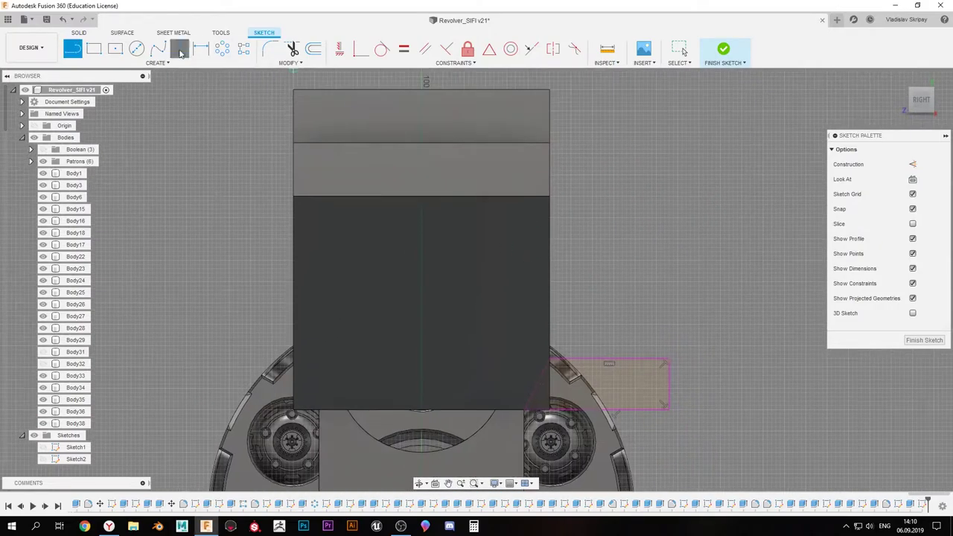
key(Escape)
scroll(548, 211, down, 2)
click(179, 48)
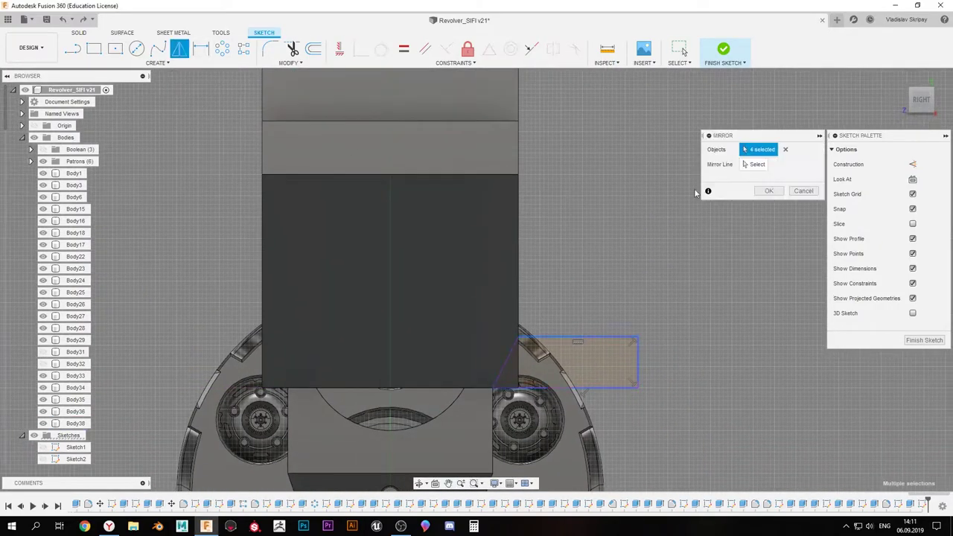
scroll(436, 294, up, 3)
click(436, 294)
scroll(596, 246, down, 3)
click(766, 190)
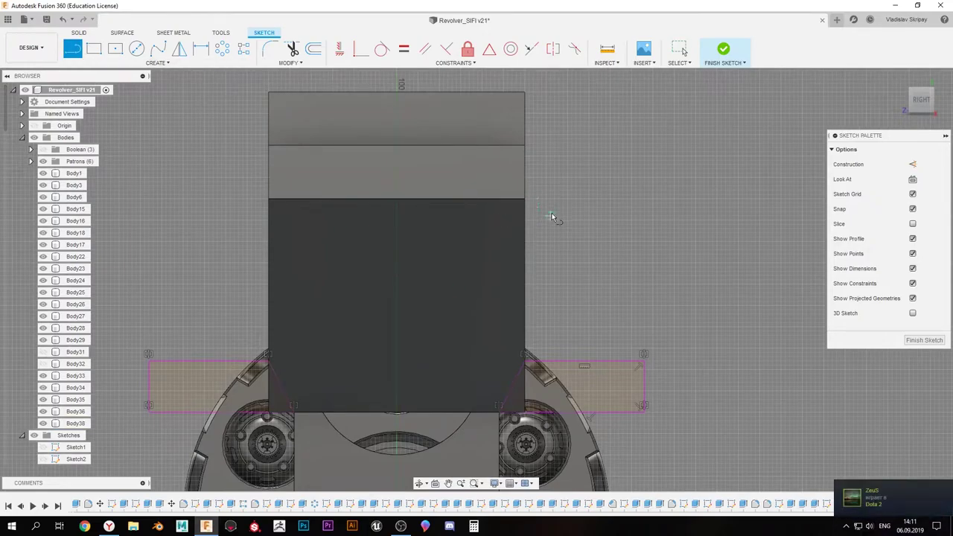
Draw an angled line across the slide-front sketch
key(l)
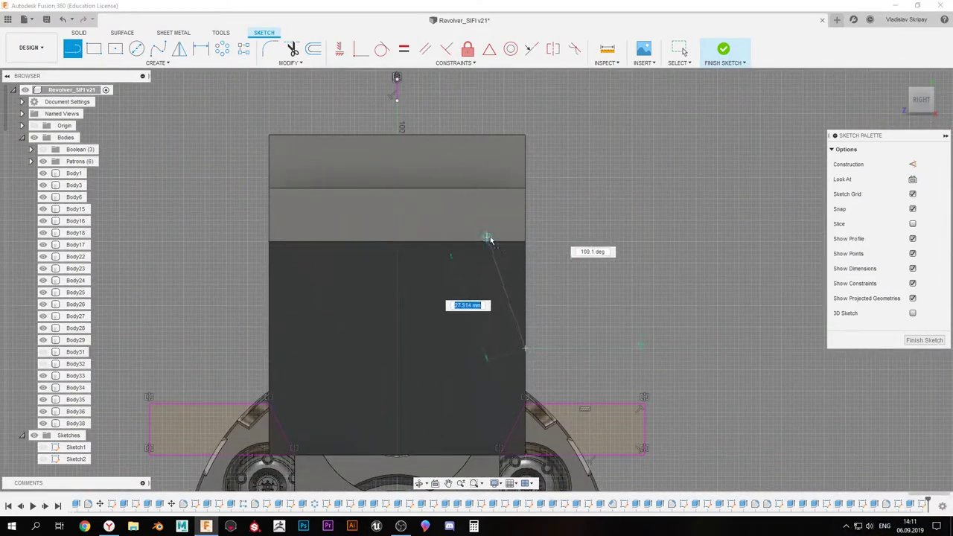
shift+middle_drag(457, 239, 595, 201)
click(921, 101)
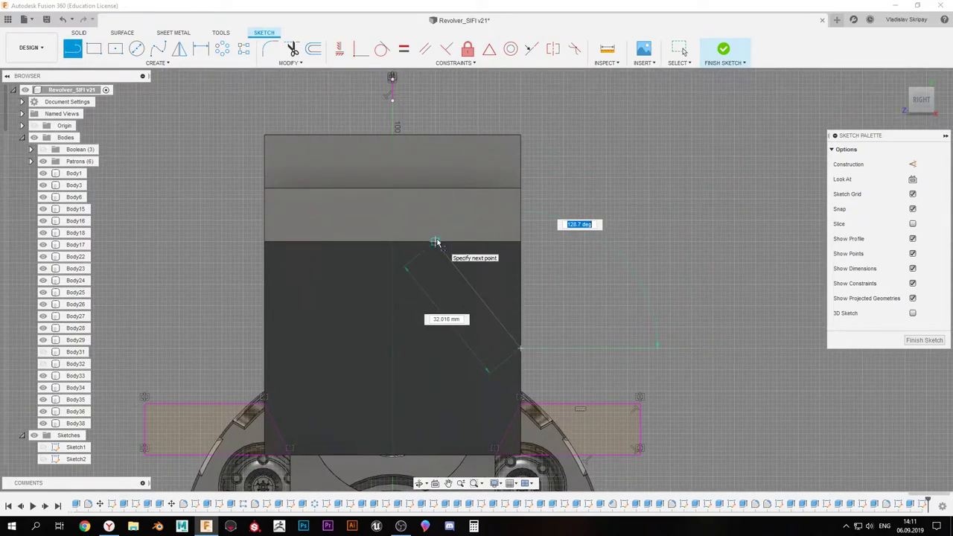
scroll(436, 192, up, 2)
scroll(436, 193, down, 3)
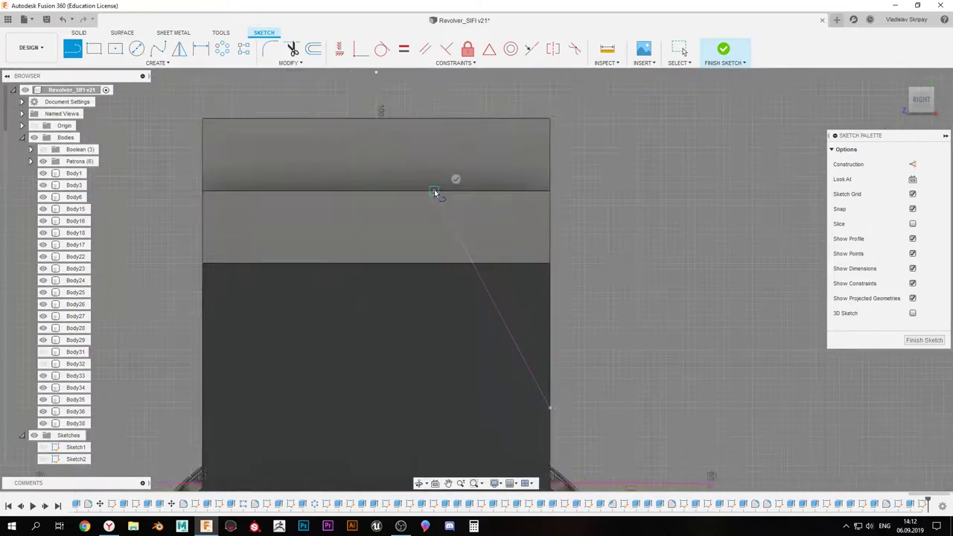
click(434, 124)
click(519, 346)
scroll(476, 253, up, 2)
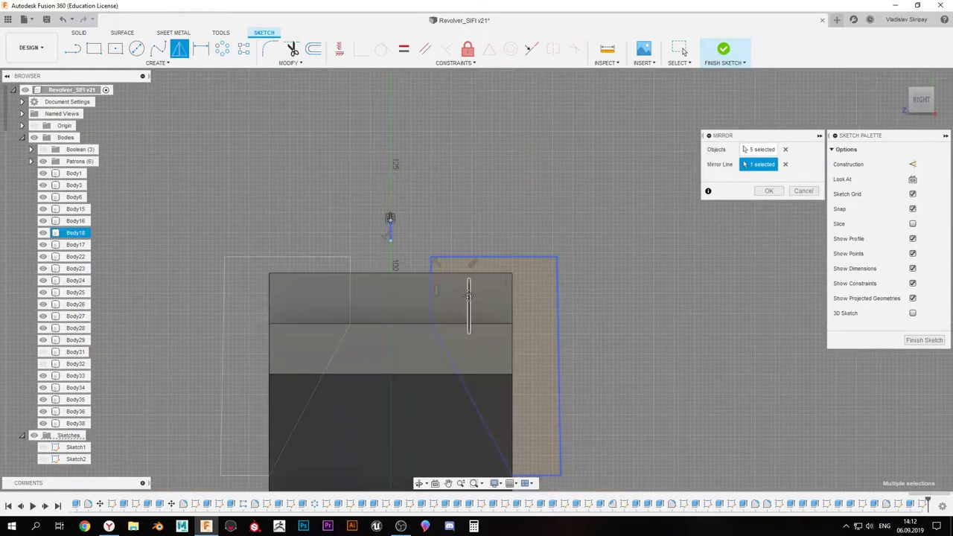
Leave the sketch and extrude four slide-front profiles as a -130 mm cut
shift+middle_drag(477, 254, 500, 258)
shift+middle_drag(563, 179, 573, 223)
key(m)
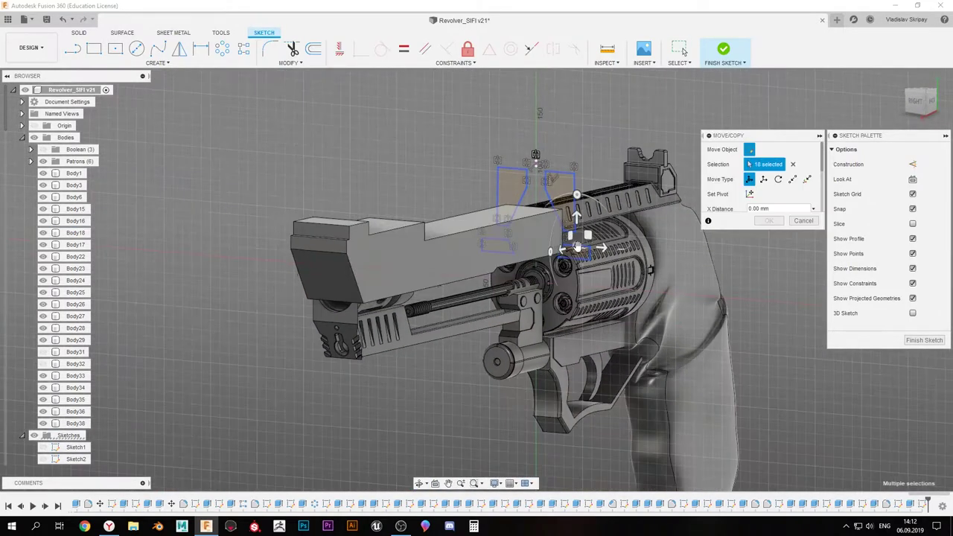
key(Escape)
shift+middle_drag(341, 292, 328, 312)
key(e)
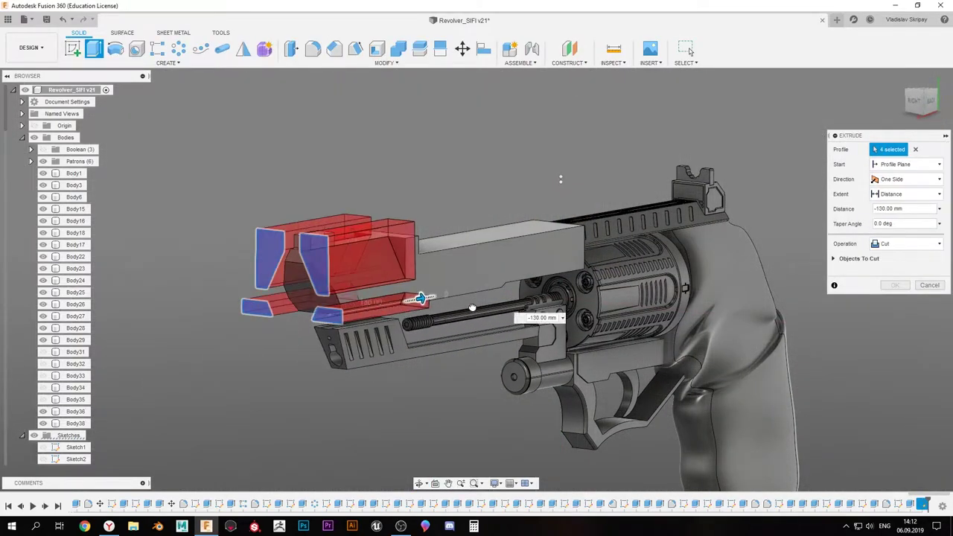
Pull the extrusion into the slide as a cut and show the hidden barrel body
drag(321, 315, 468, 281)
scroll(477, 279, up, 3)
shift+middle_drag(477, 284, 444, 223)
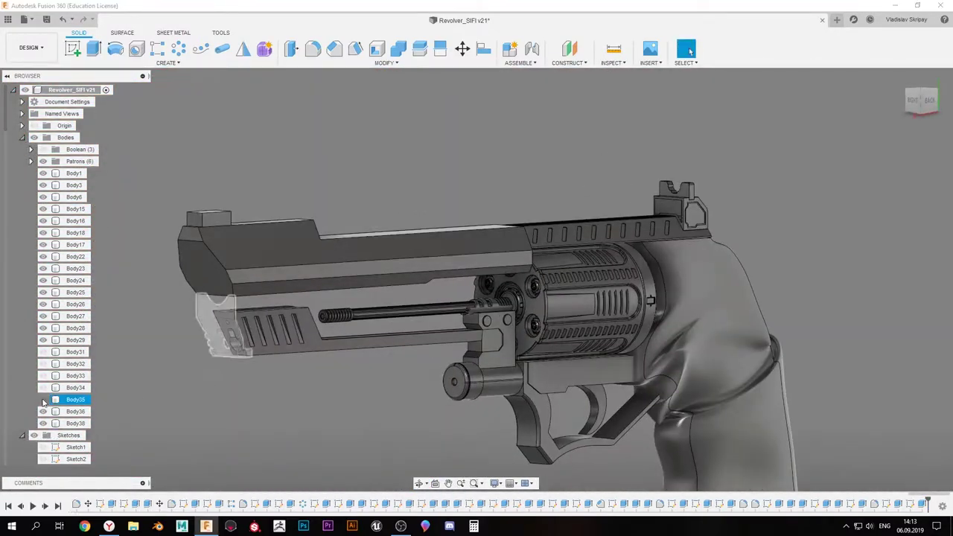
click(43, 399)
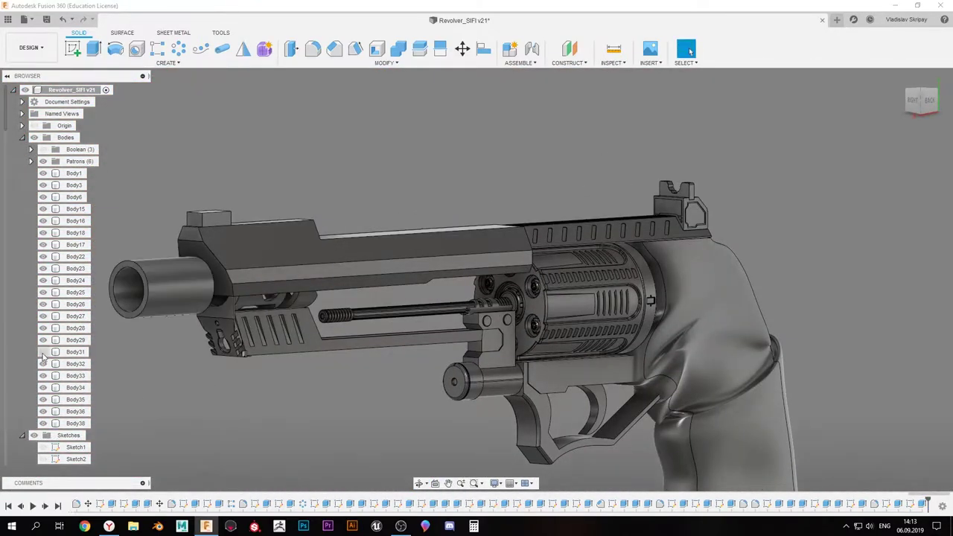
scroll(180, 402, up, 5)
scroll(179, 402, up, 2)
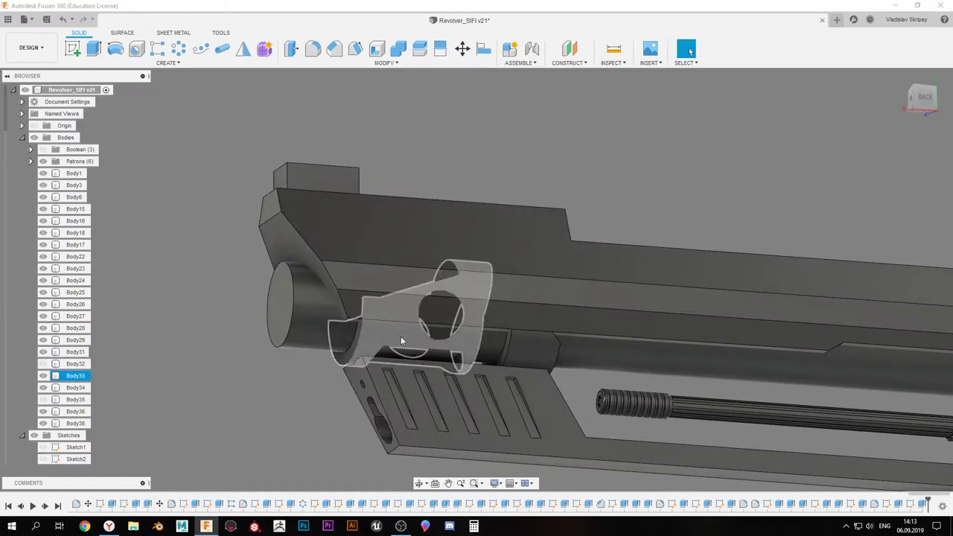
Try moving the slide's long top face, then cancel the move
click(76, 423)
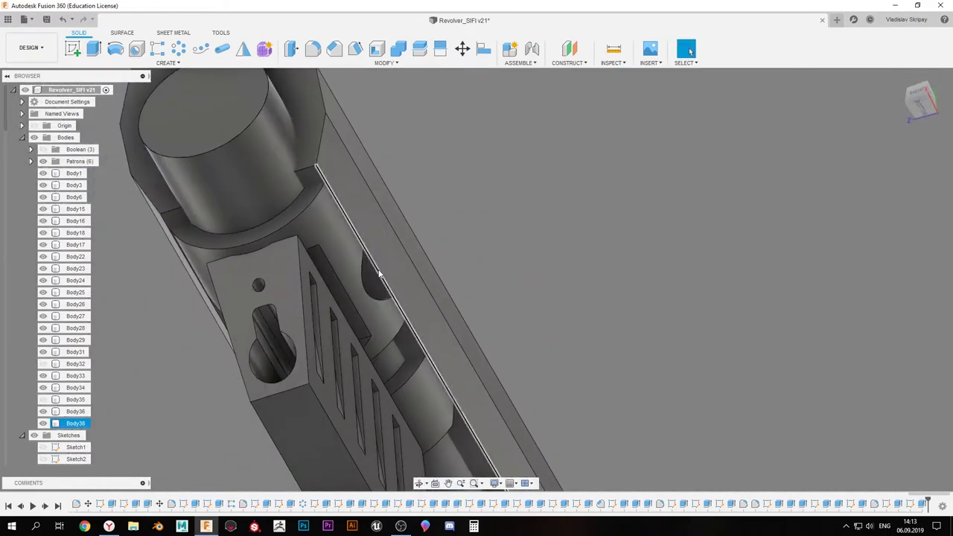
key(m)
click(343, 167)
shift+middle_drag(343, 167, 404, 258)
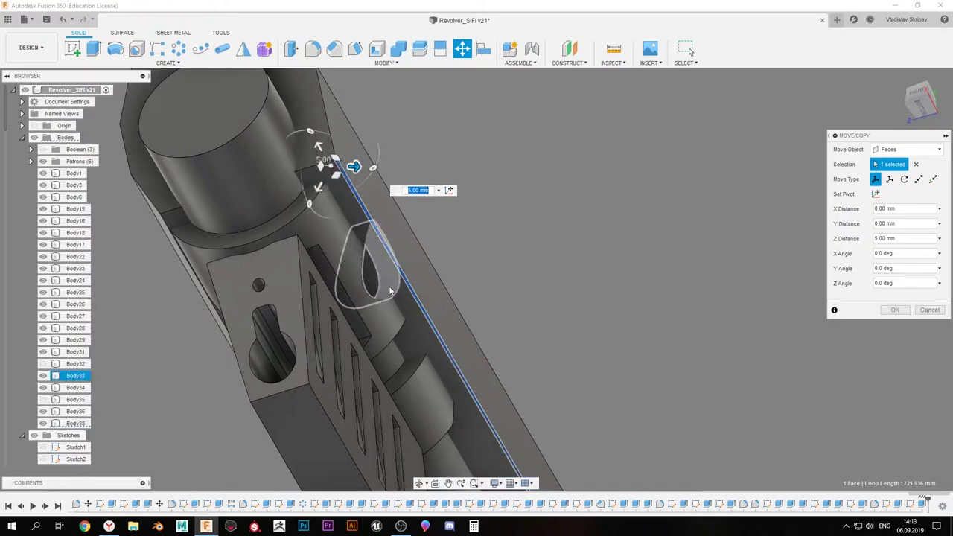
key(Escape)
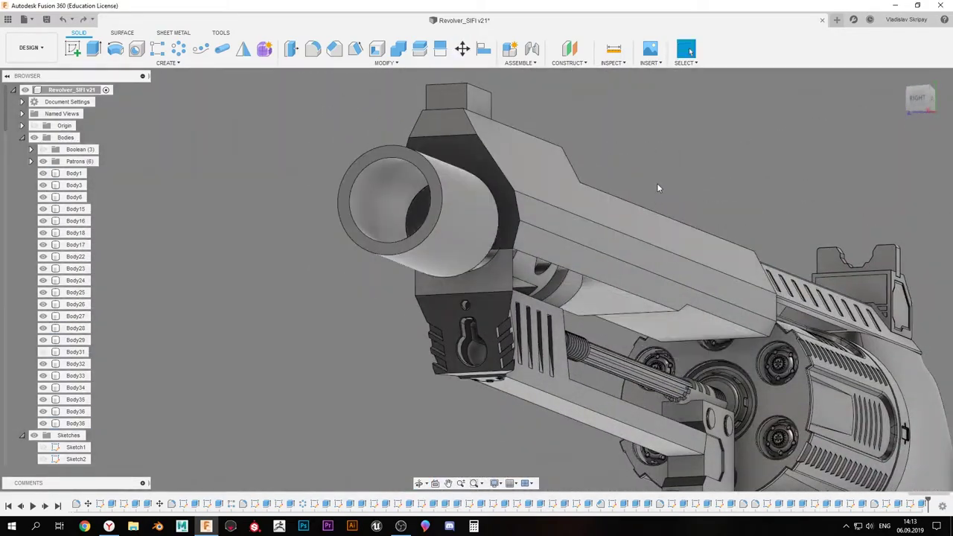
Shift both side rectangles in the slide-front sketch 3 mm outward
click(657, 183)
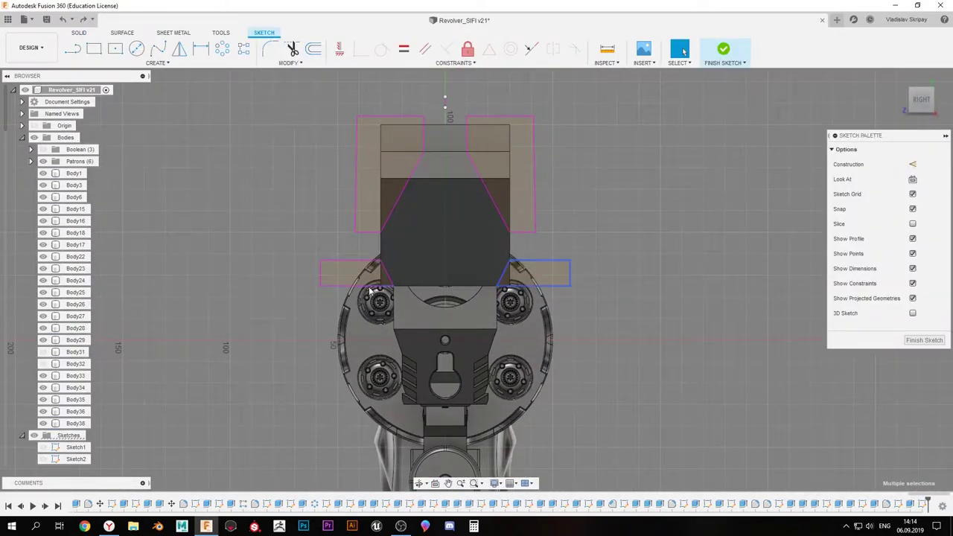
scroll(528, 286, up, 5)
key(m)
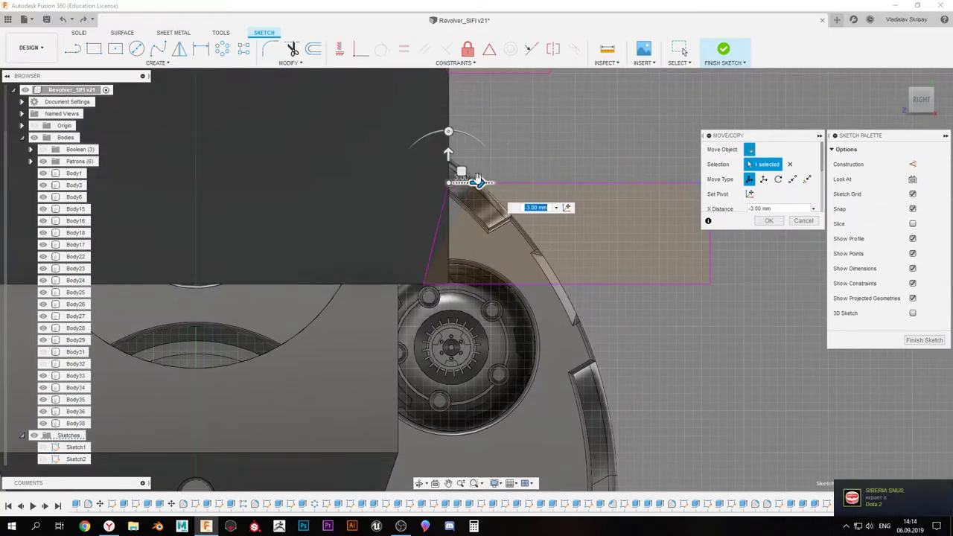
click(774, 220)
scroll(258, 301, down, 3)
key(m)
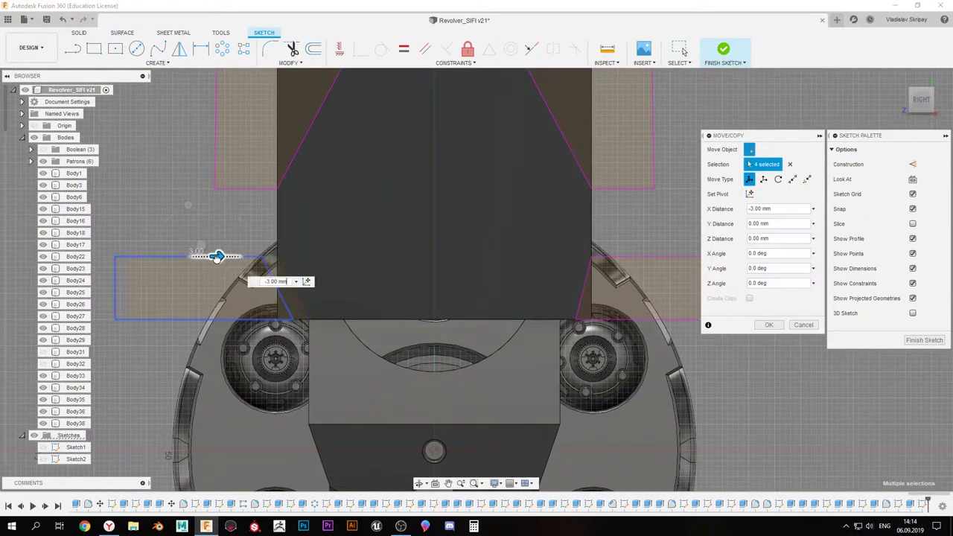
key(Return)
Join the four side profiles to the slide as a -10 mm extrusion
key(e)
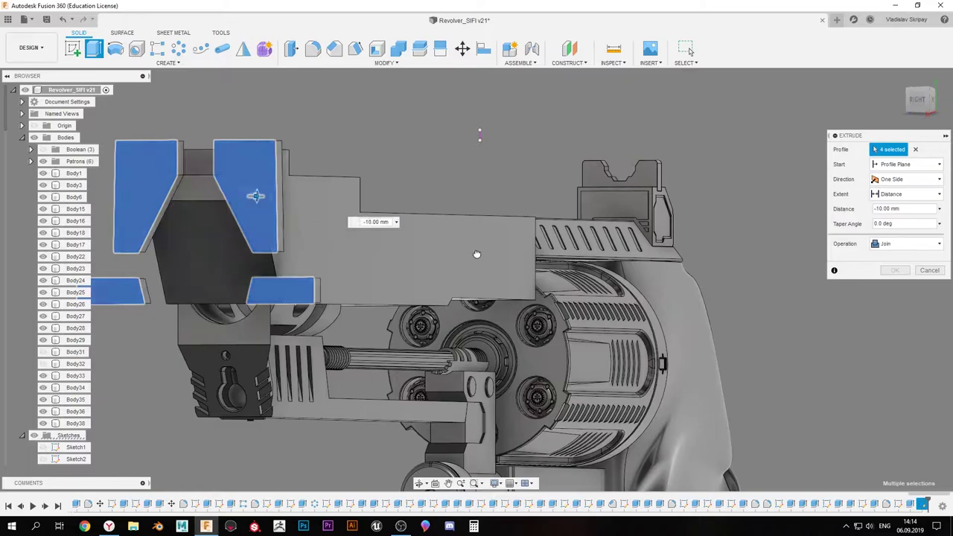
drag(256, 191, 582, 268)
key(Return)
shift+middle_drag(582, 268, 488, 262)
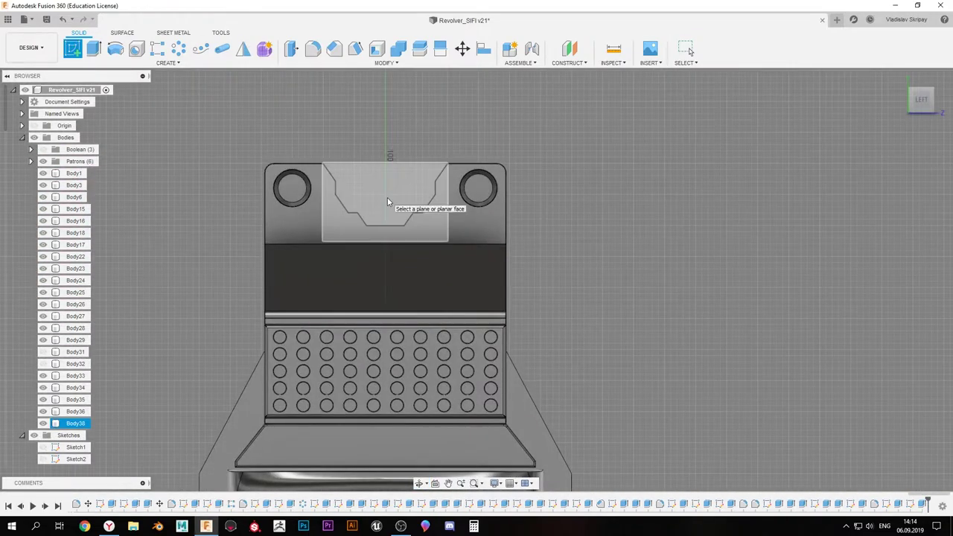
Sketch the notch on the sight face and extrude-cut it
click(387, 197)
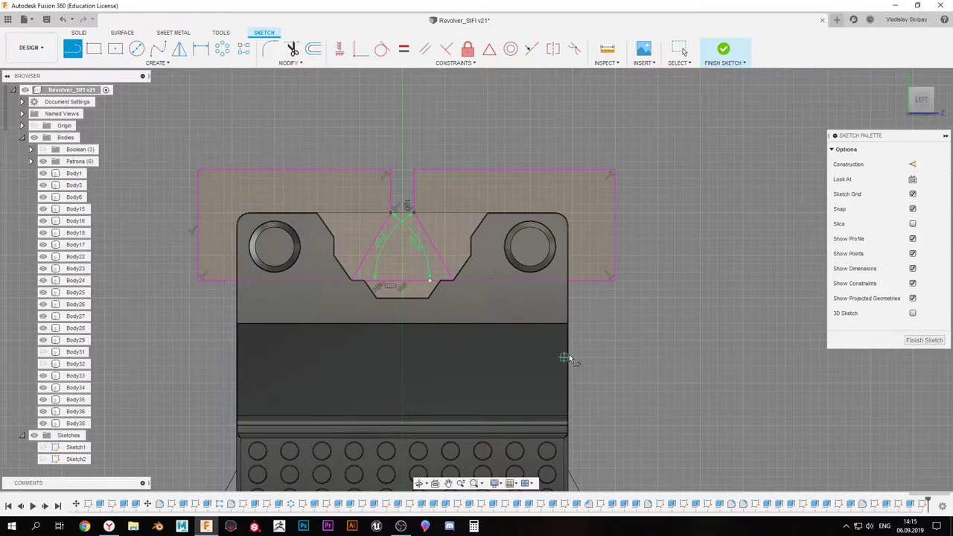
mouse_move(542, 390)
shift+middle_down()
mouse_move(352, 232)
mouse_move(422, 309)
shift+middle_up()
key(e)
key(Return)
click(417, 256)
key(f)
key(Escape)
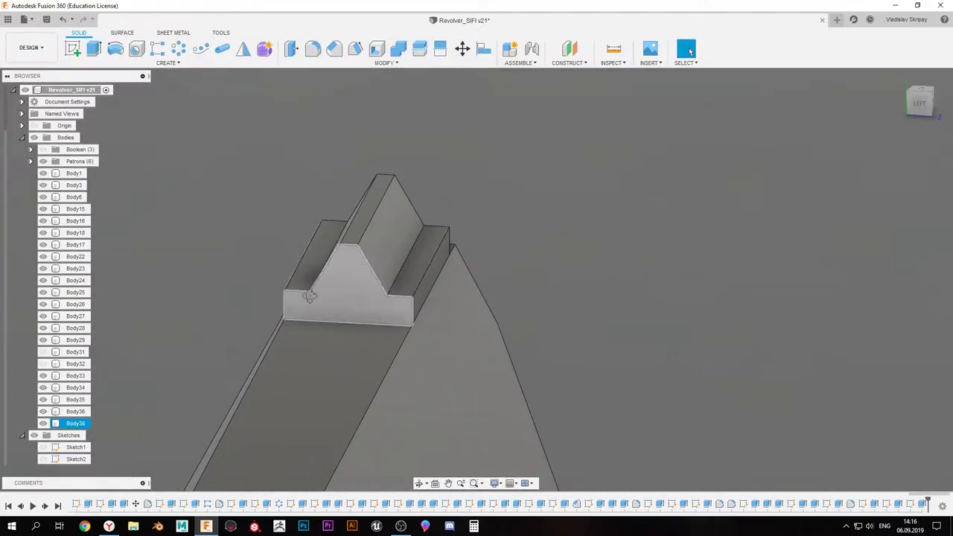
Sketch a row of narrow 2 mm by 9 mm rectangles on the sight's side face
click(514, 316)
key(l)
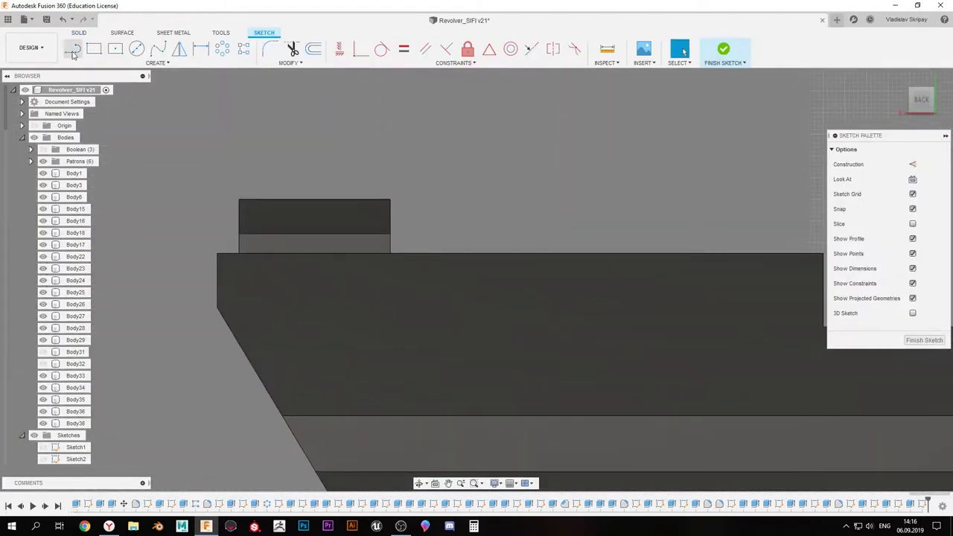
click(208, 264)
key(Escape)
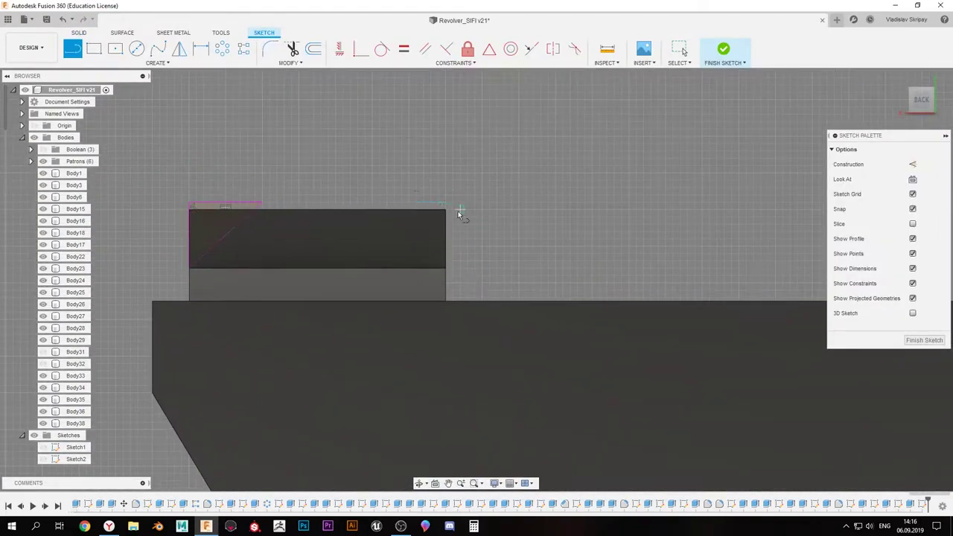
key(r)
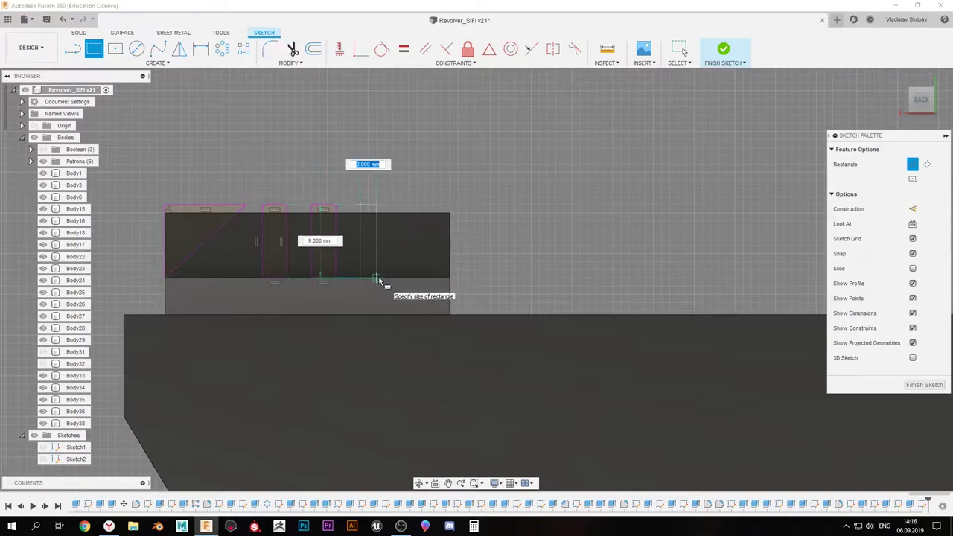
Cut the slanted slots, then place a circle on the front sight face
key(e)
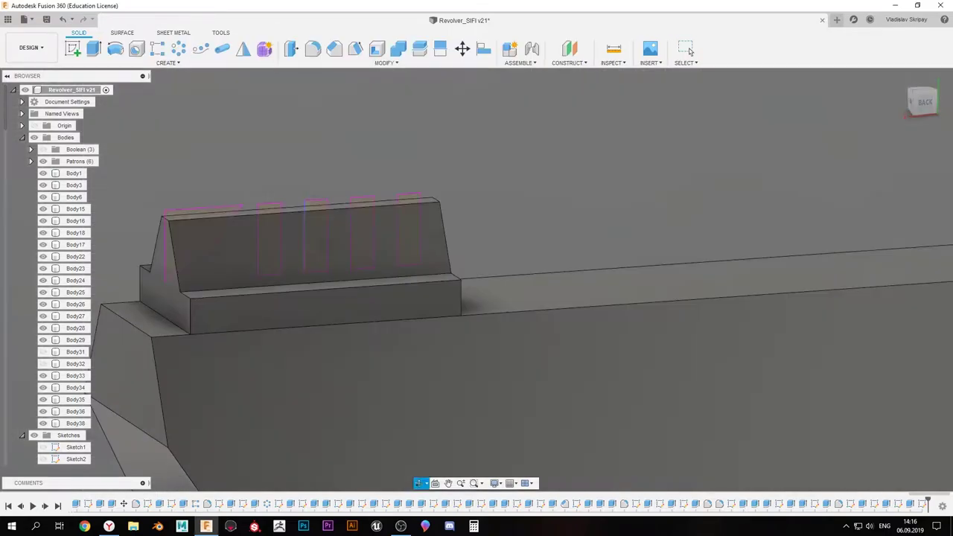
key(Escape)
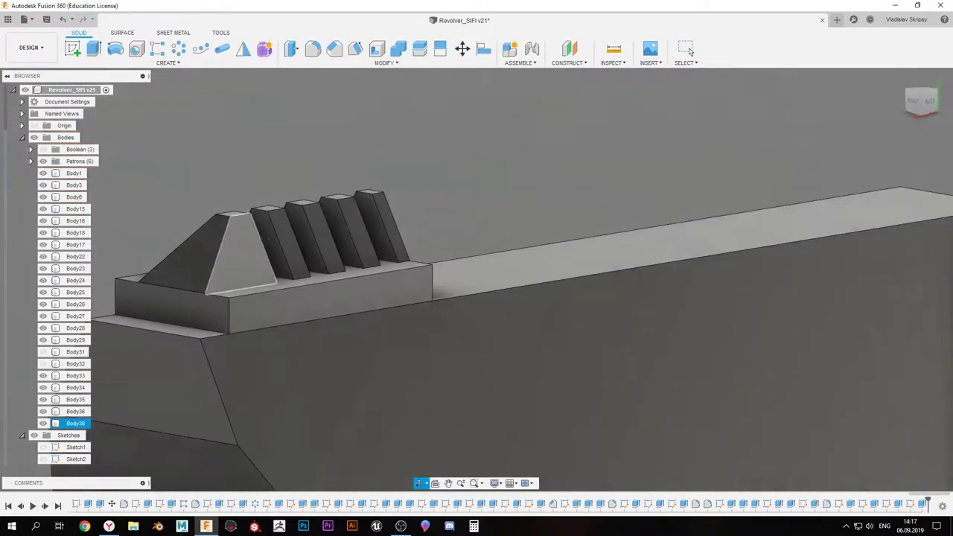
key(ctrl+z)
key(c)
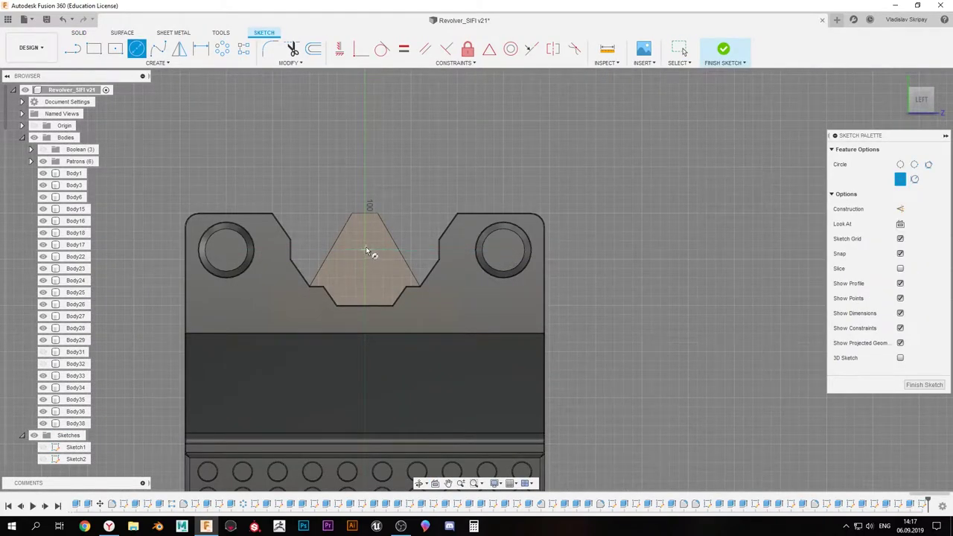
scroll(367, 251, up, 5)
scroll(372, 253, up, 4)
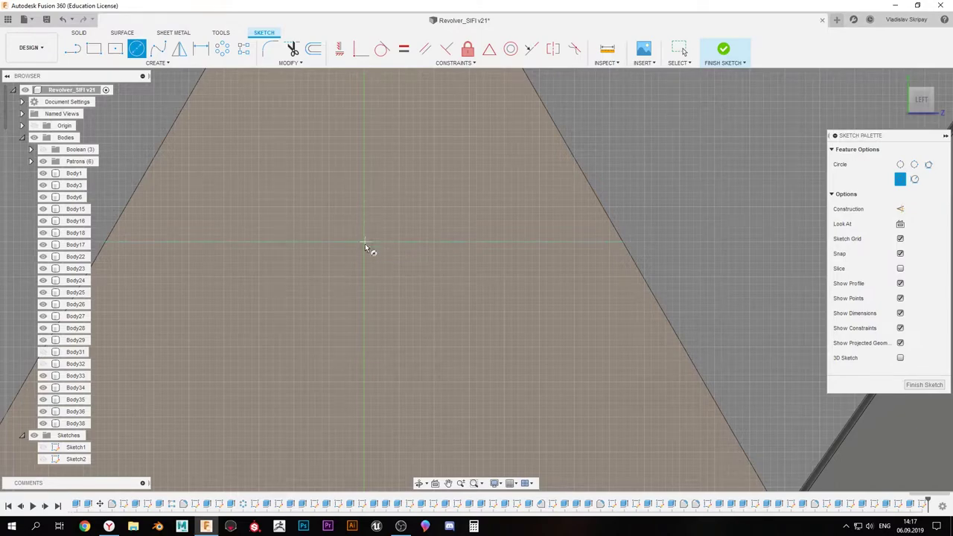
scroll(366, 270, down, 5)
key(l)
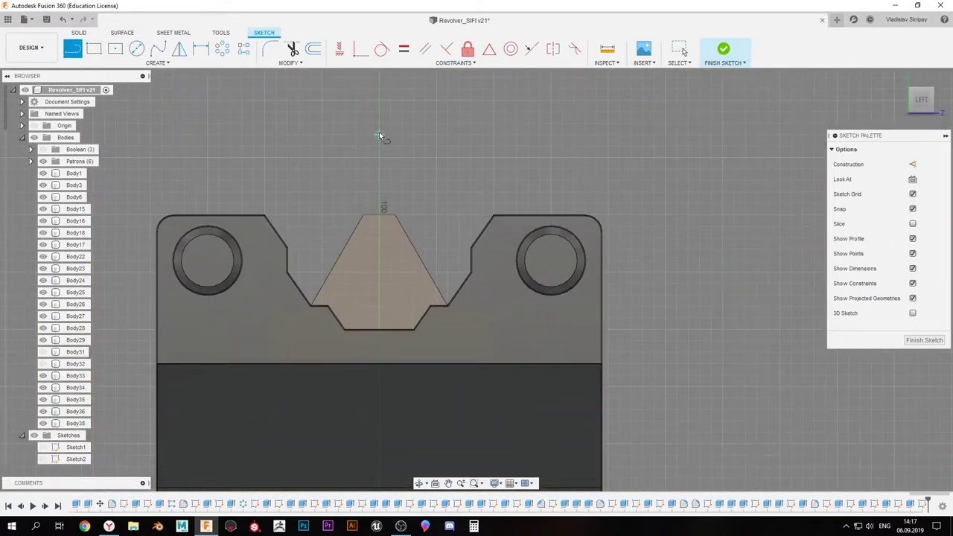
click(136, 49)
click(379, 260)
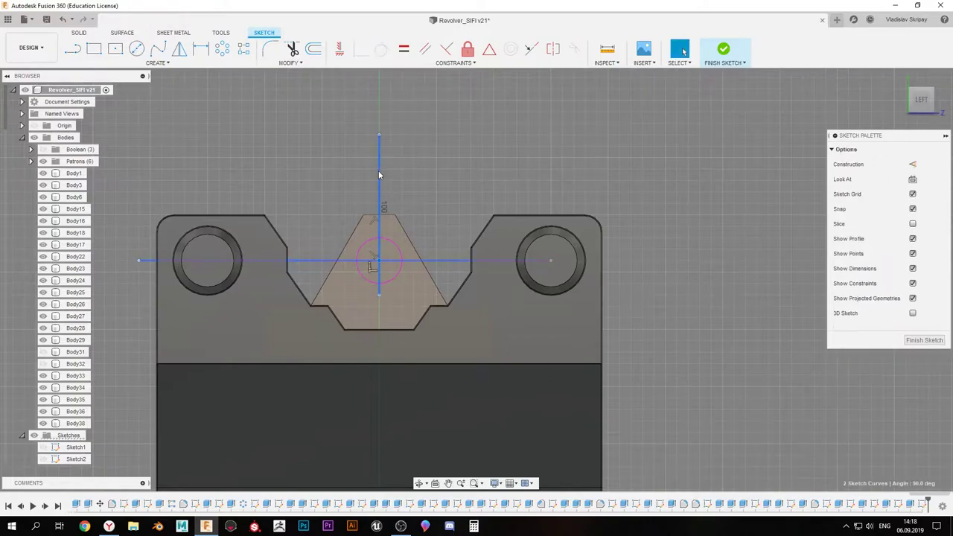
Draw the slot below the circle, trim it, and round its bottom corners
key(r)
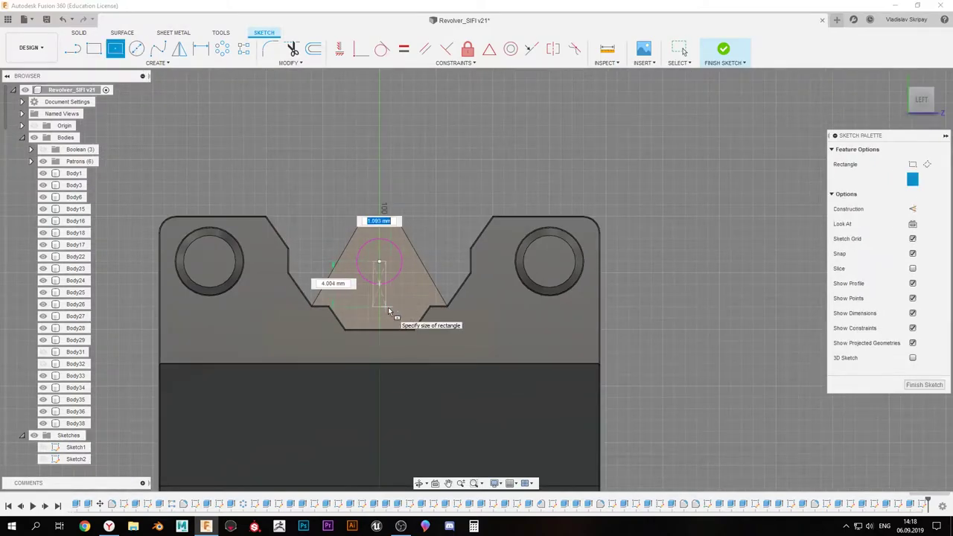
scroll(395, 313, up, 3)
key(t)
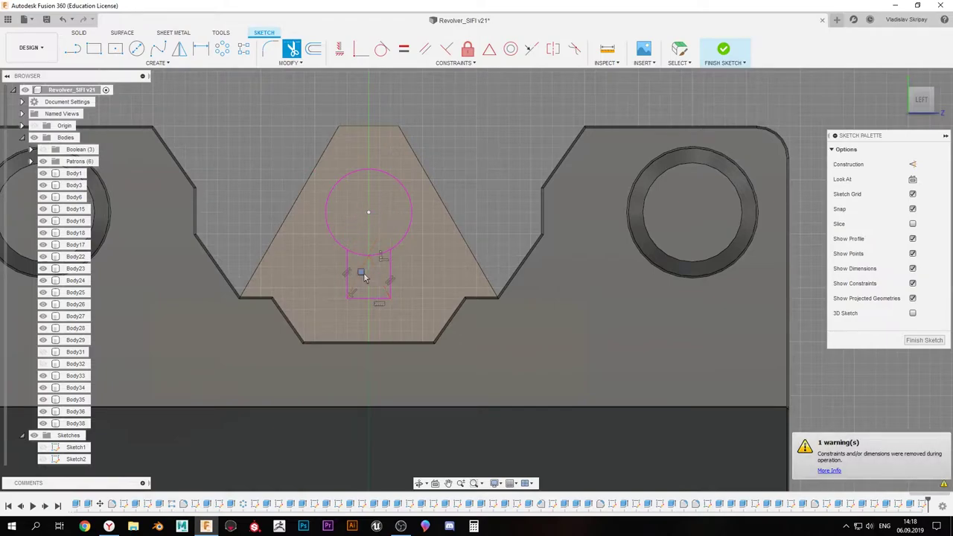
key(f)
click(348, 297)
click(389, 298)
scroll(394, 292, up, 3)
click(322, 360)
scroll(313, 308, down, 3)
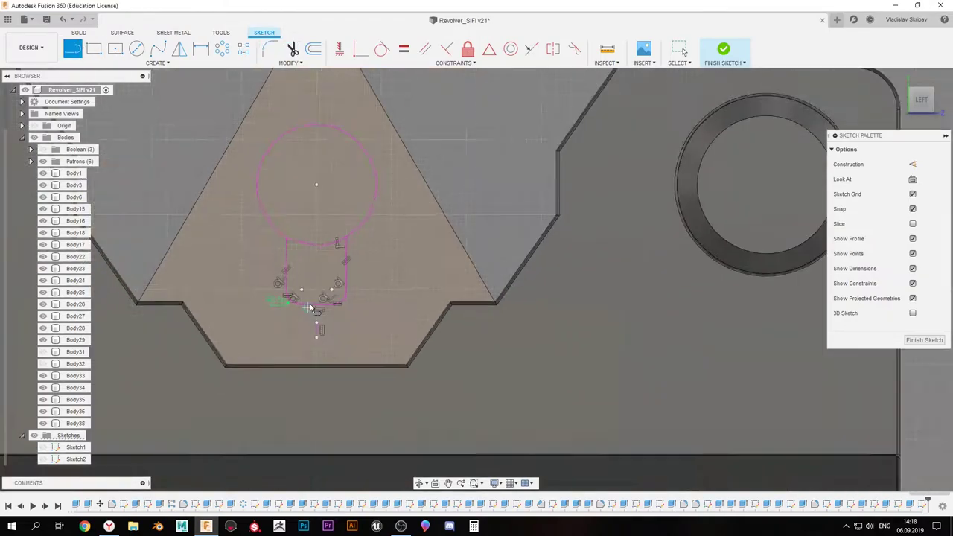
scroll(261, 300, up, 4)
Add a small rectangle, move it 0.20 mm, and pattern it three times
key(r)
key(Escape)
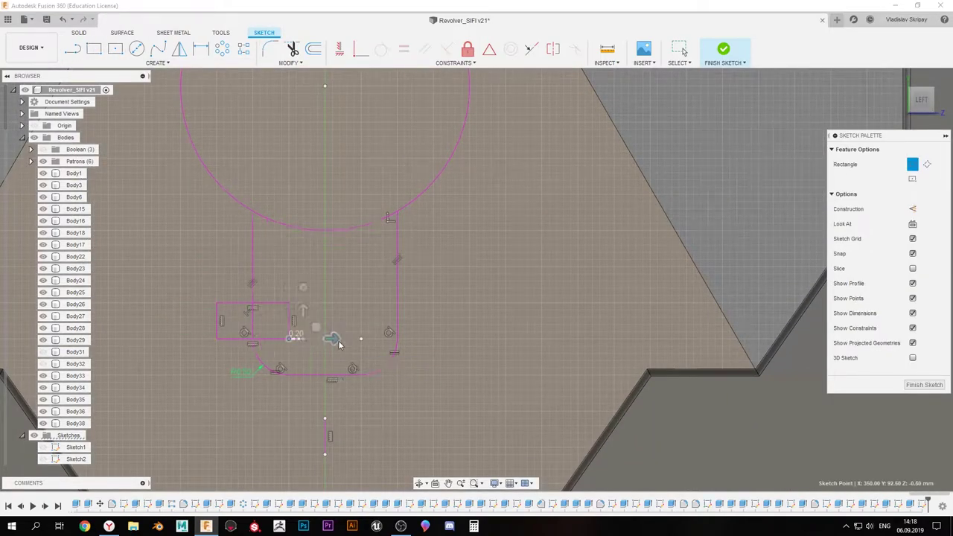
key(Return)
key(m)
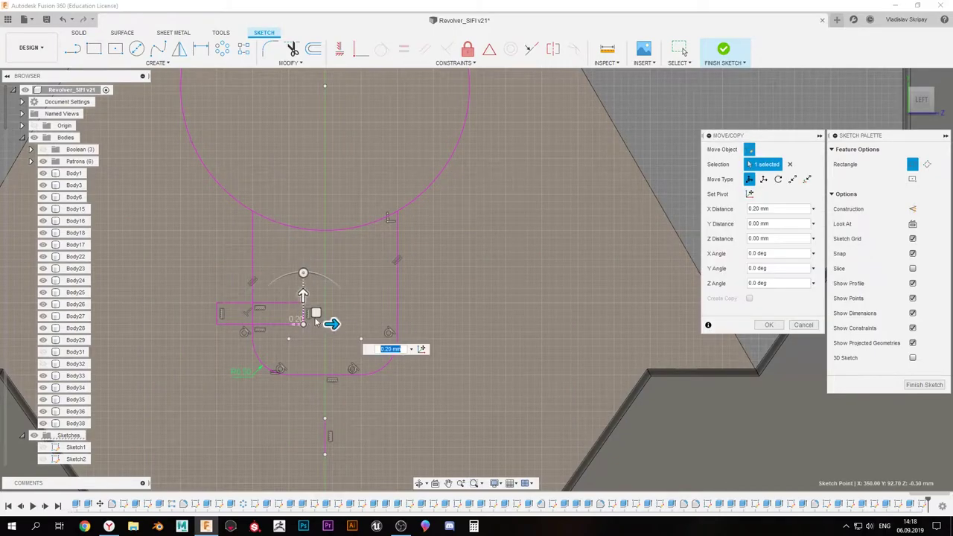
key(Escape)
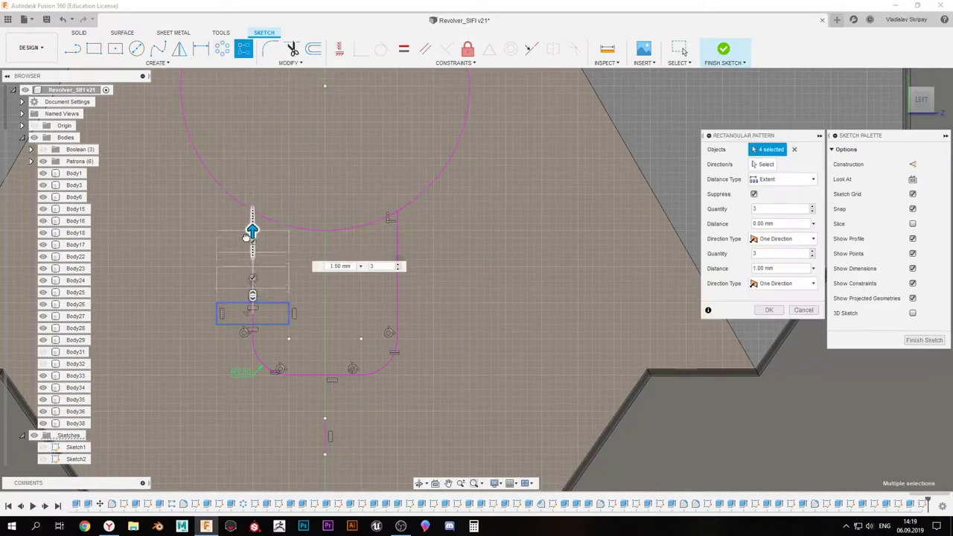
key(Return)
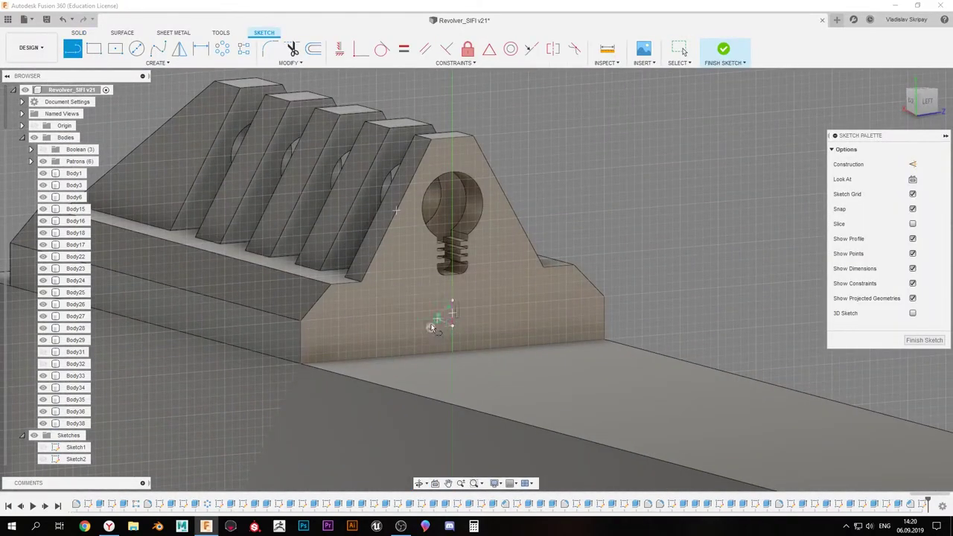
key(c)
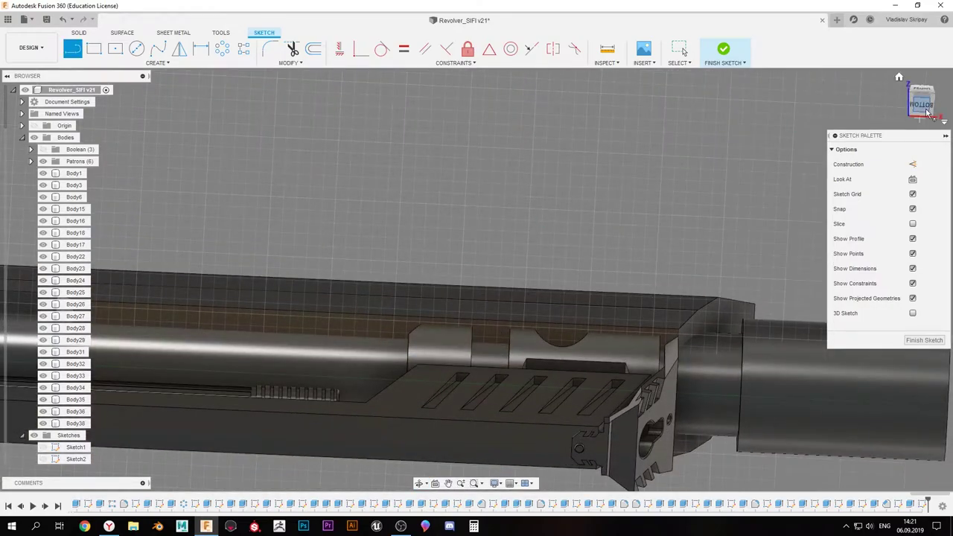
From the bottom view, draw a long strip outline along the slide with a 45° end
click(923, 106)
scroll(472, 340, up, 1)
click(479, 305)
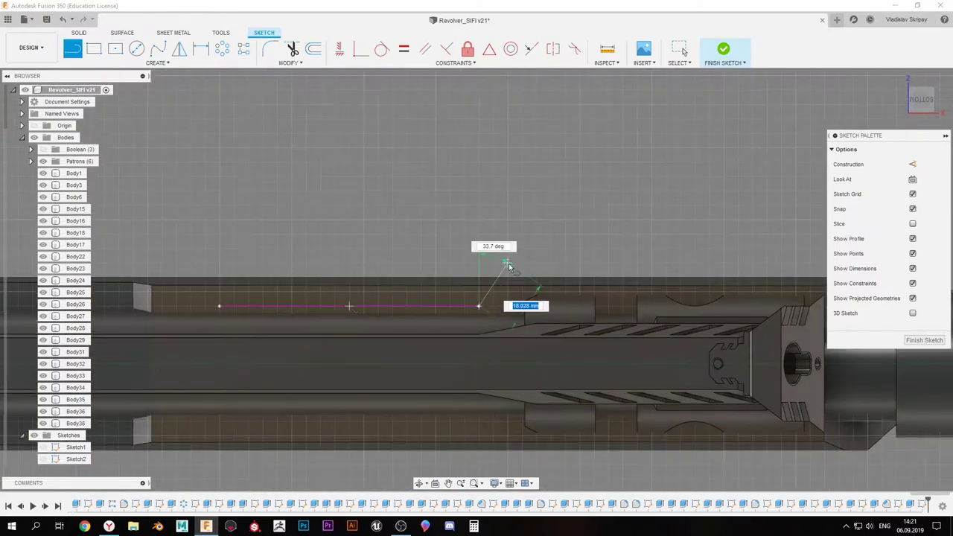
scroll(469, 226, down, 3)
scroll(348, 218, down, 2)
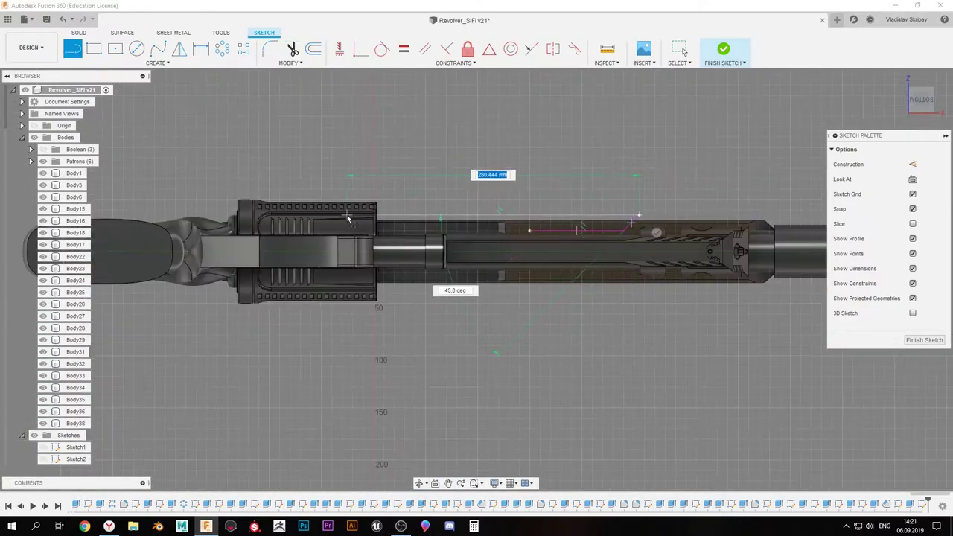
scroll(472, 238, up, 1)
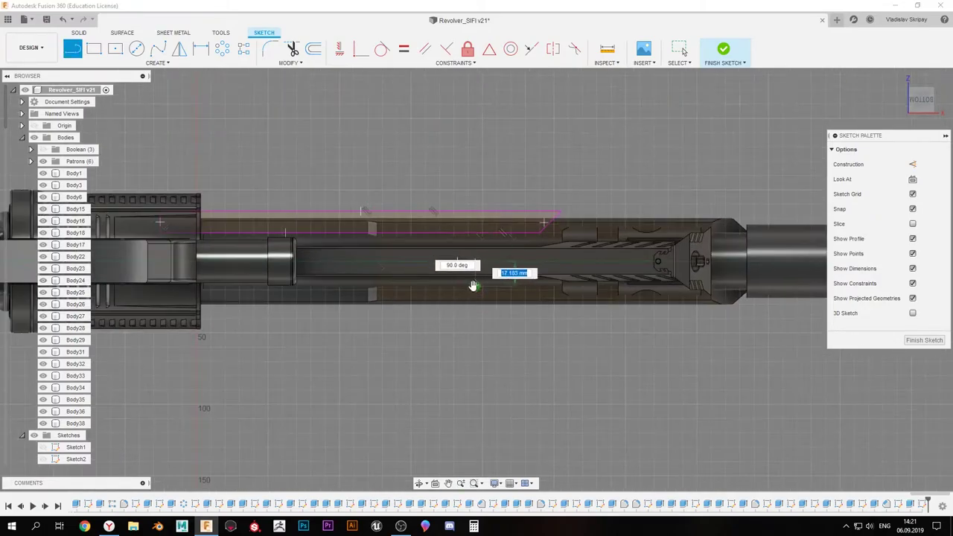
scroll(472, 283, up, 1)
Mirror the strip outline to the slide's other side and finish the sketch
key(m)
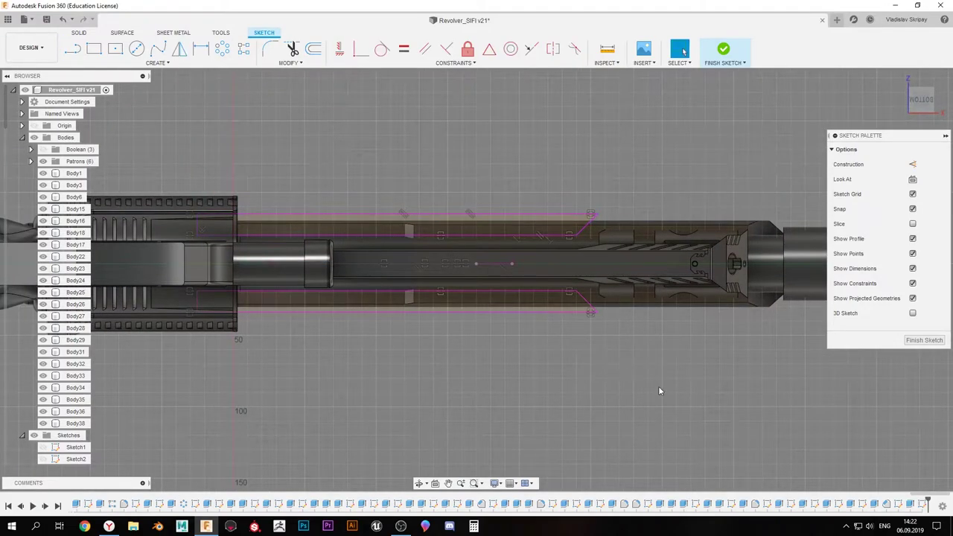
scroll(551, 298, up, 2)
key(m)
key(Return)
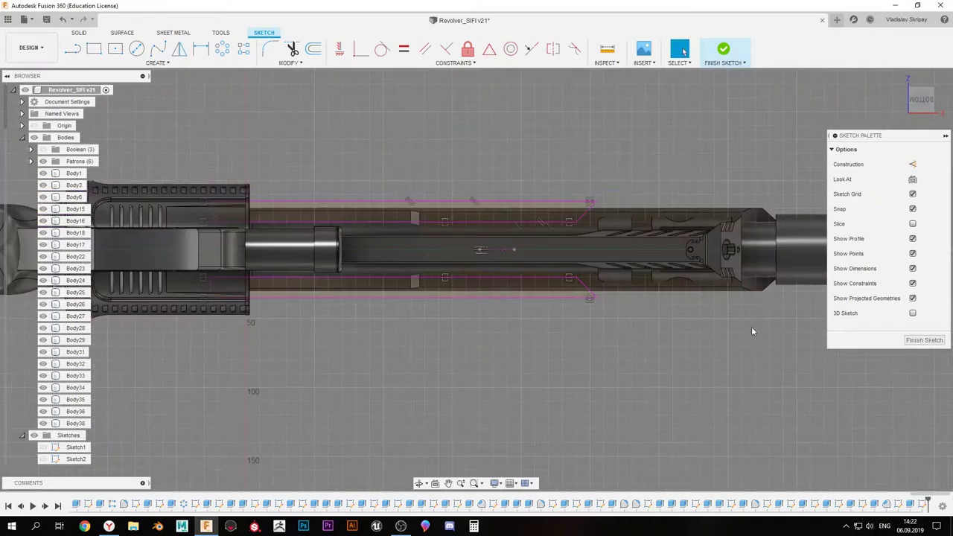
click(723, 51)
Extrude the strip profiles as a -70 mm cut into the slide
shift+middle_drag(52, 169, 231, 347)
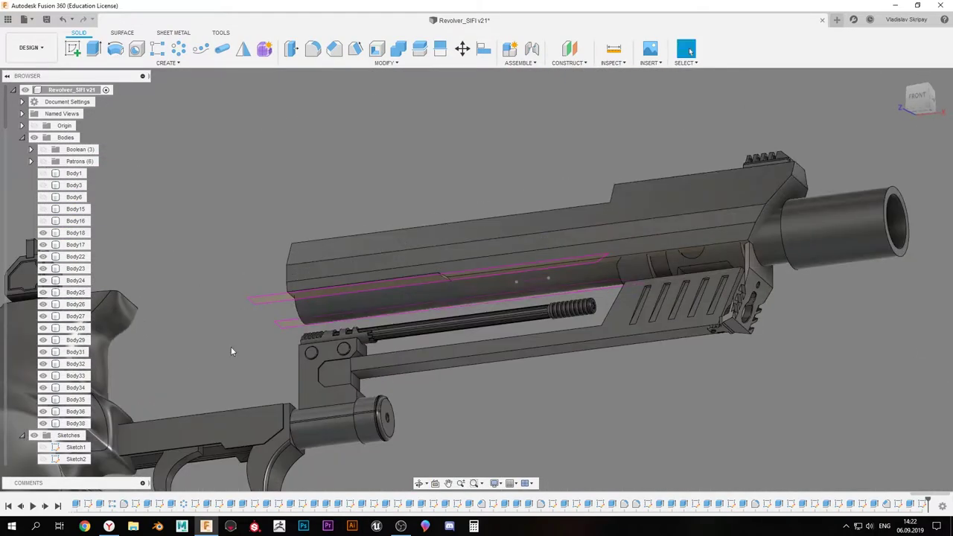
key(e)
mouse_move(411, 277)
shift+middle_down()
mouse_move(456, 274)
mouse_move(522, 223)
mouse_move(616, 185)
mouse_move(569, 239)
mouse_move(475, 274)
mouse_move(372, 282)
mouse_move(223, 246)
shift+middle_up()
text(-70)
key(Tab)
scroll(617, 184, up, 3)
key(Return)
scroll(475, 274, down, 3)
Push the side panel's outer face out 4.20 mm with Move/Copy
click(76, 423)
click(419, 483)
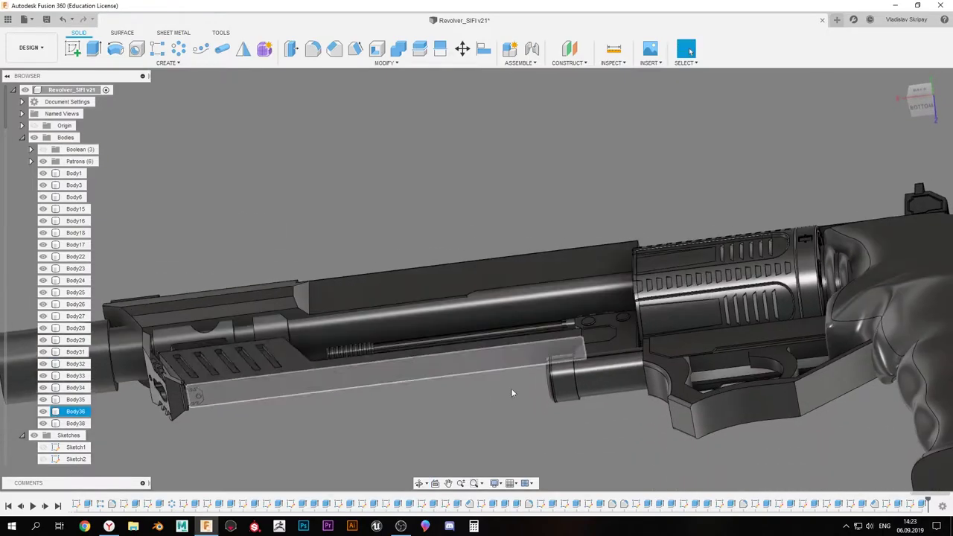
mouse_move(510, 388)
mouse_down()
mouse_move(553, 358)
mouse_move(417, 298)
mouse_up()
click(416, 298)
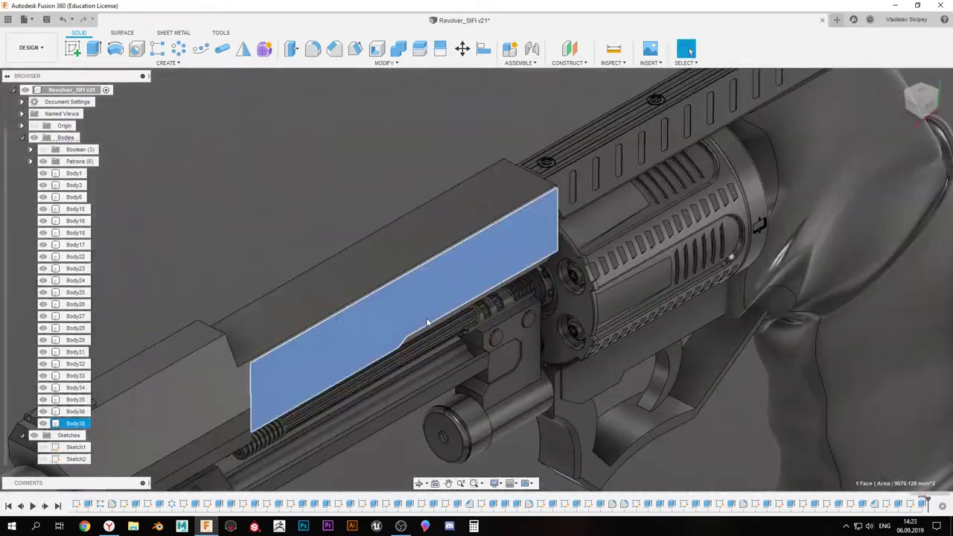
key(m)
scroll(570, 209, up, 3)
text(2)
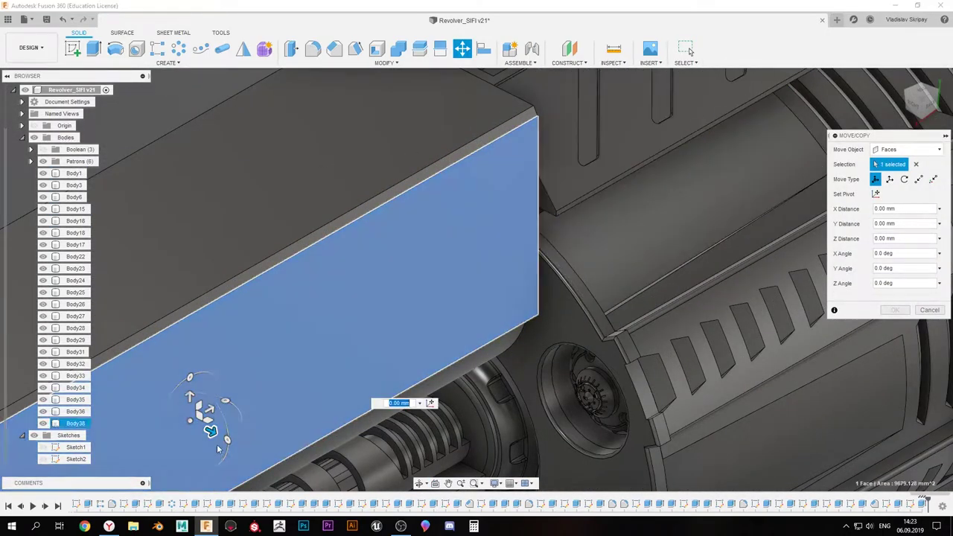
click(931, 106)
shift+middle_drag(184, 328, 312, 298)
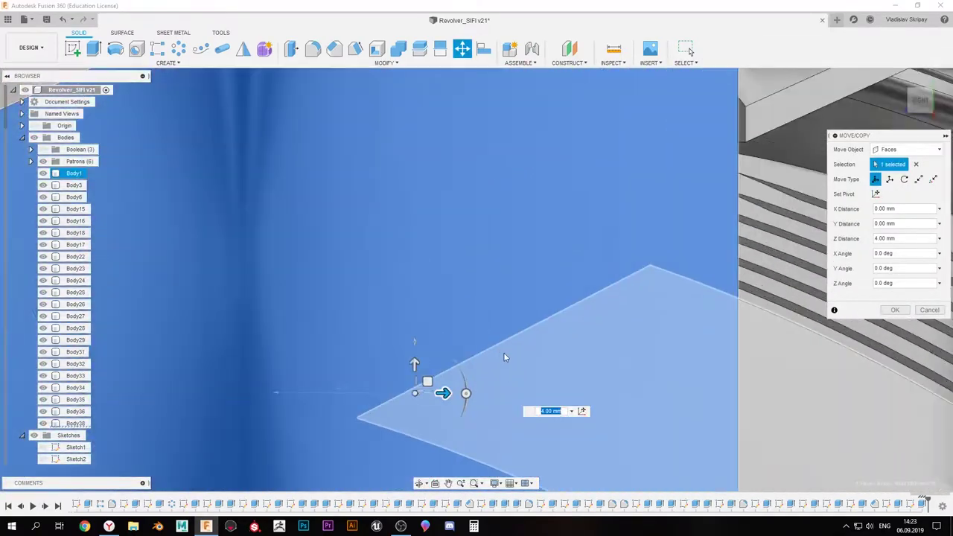
shift+middle_drag(493, 385, 428, 369)
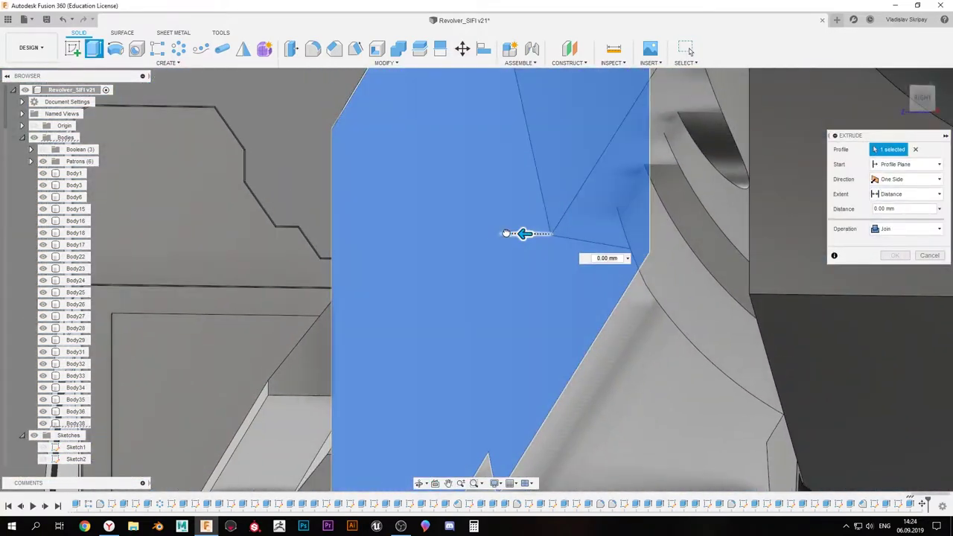
shift+middle_drag(476, 248, 450, 271)
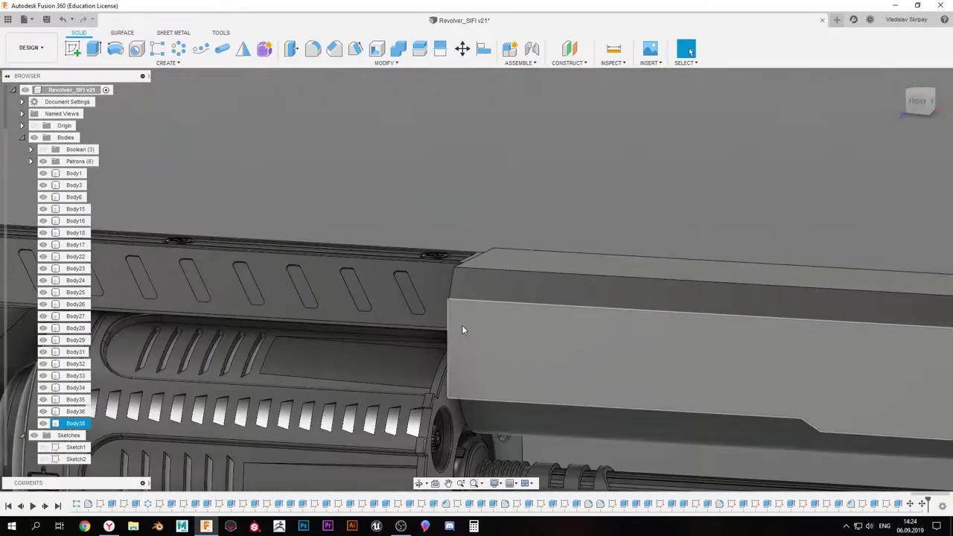
shift+middle_drag(405, 311, 776, 206)
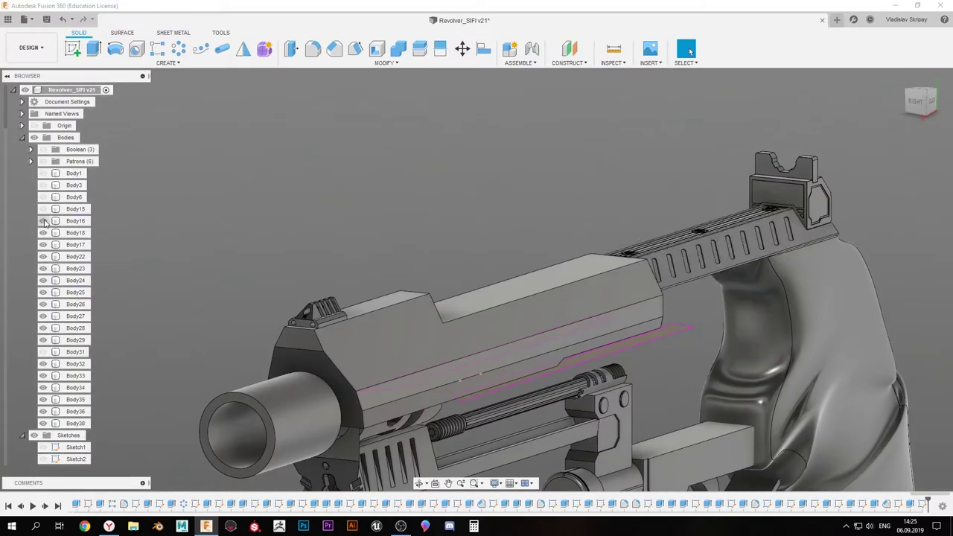
Select Body38 and make a first attempt at moving the two outline curves, then cancel
click(75, 423)
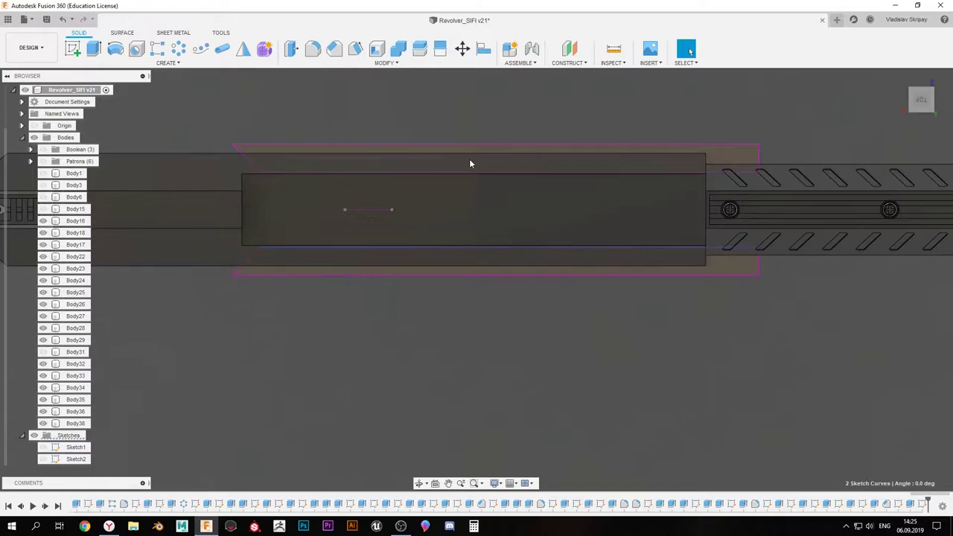
click(493, 147)
text(mm)
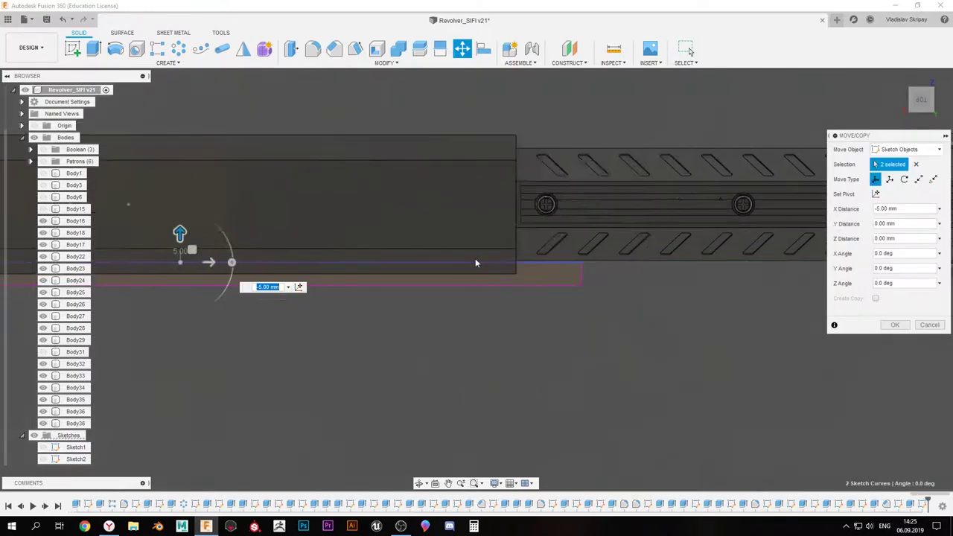
text(-4)
scroll(332, 273, up, 2)
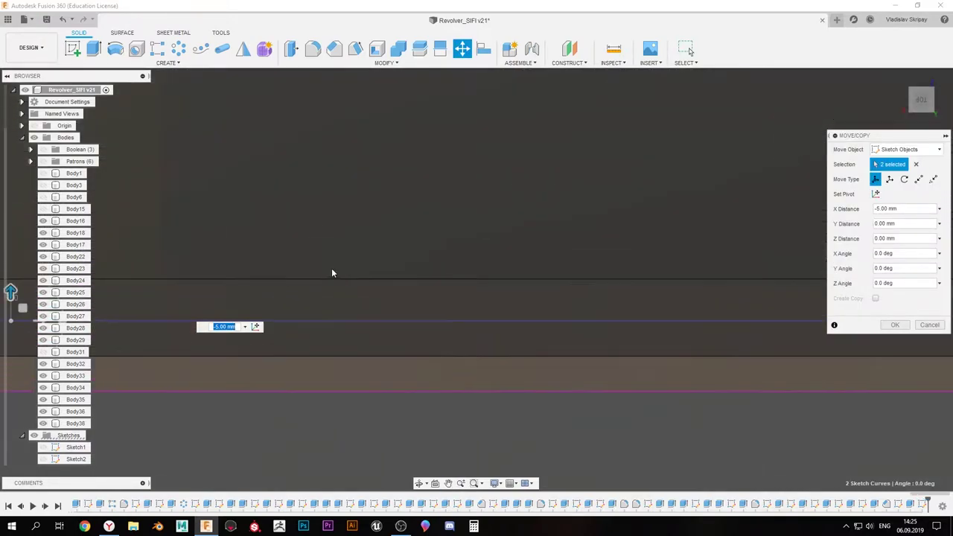
click(749, 291)
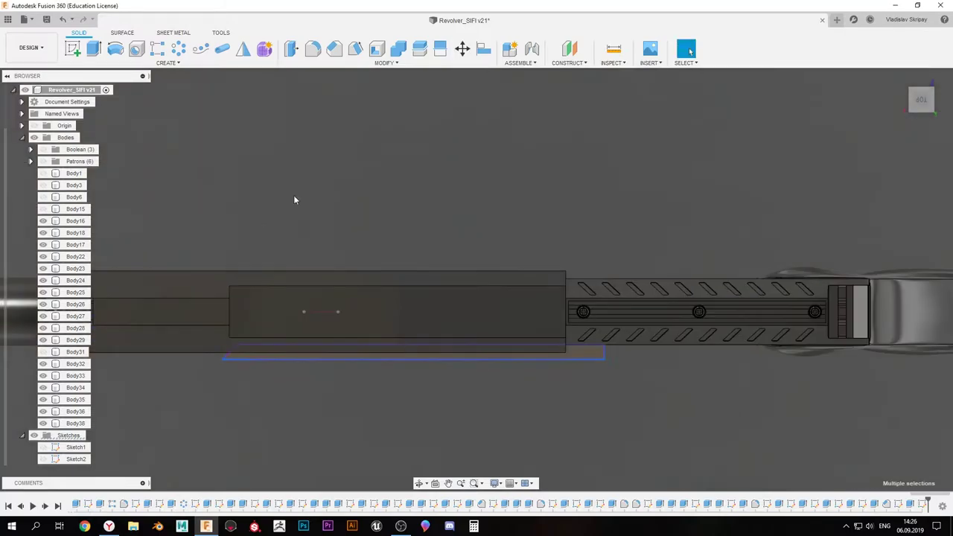
key(Escape)
scroll(518, 339, down, 1)
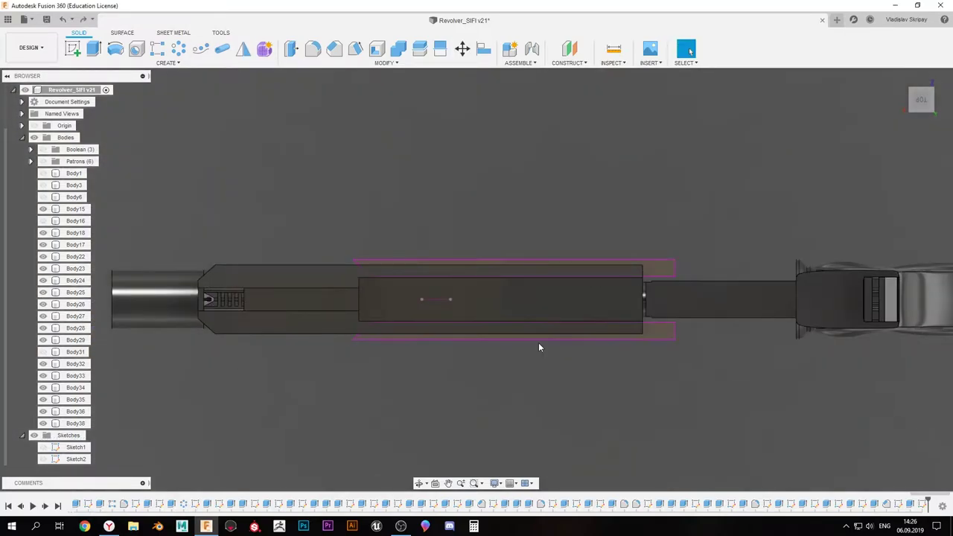
In the slide sketch, move the two panel curves by X -4.4 mm
click(514, 262)
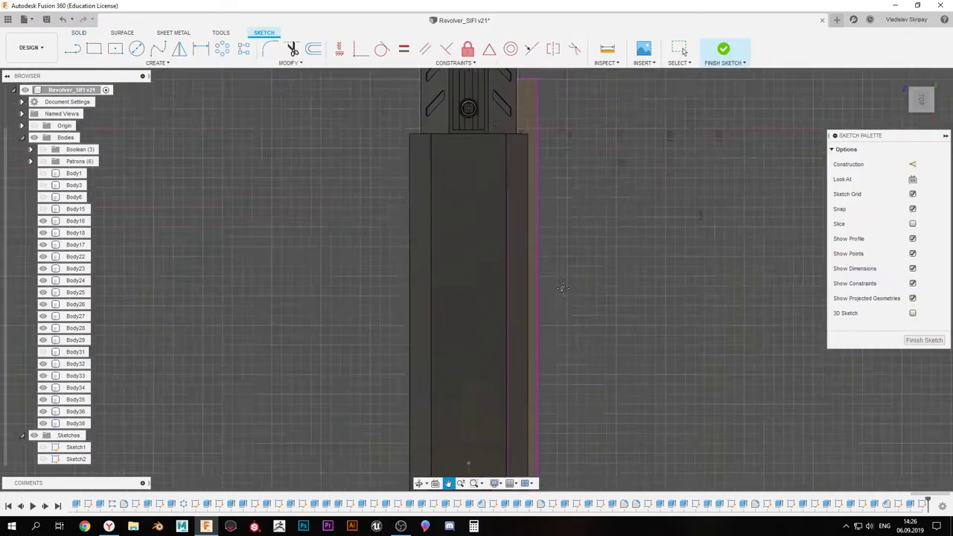
scroll(531, 395, up, 2)
key(m)
shift+middle_drag(507, 244, 417, 246)
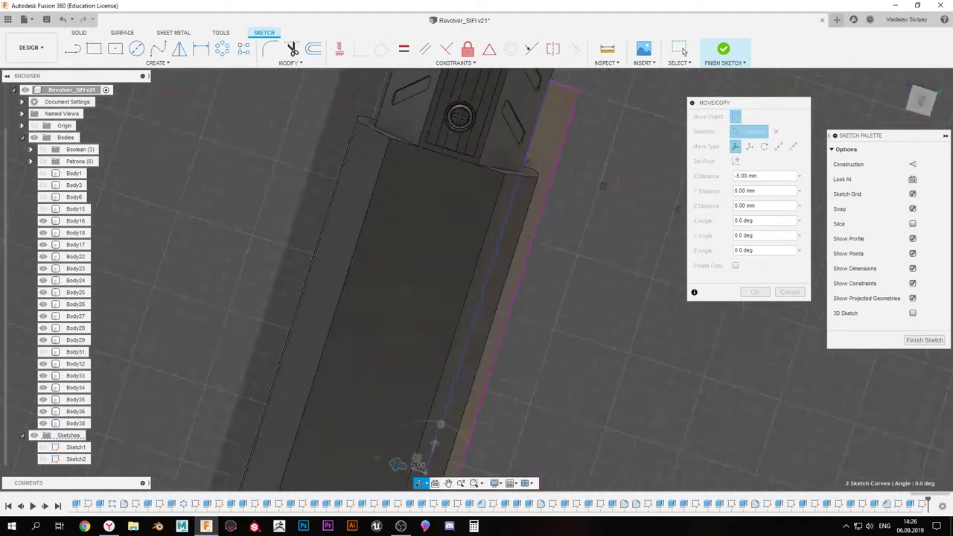
scroll(484, 267, up, 2)
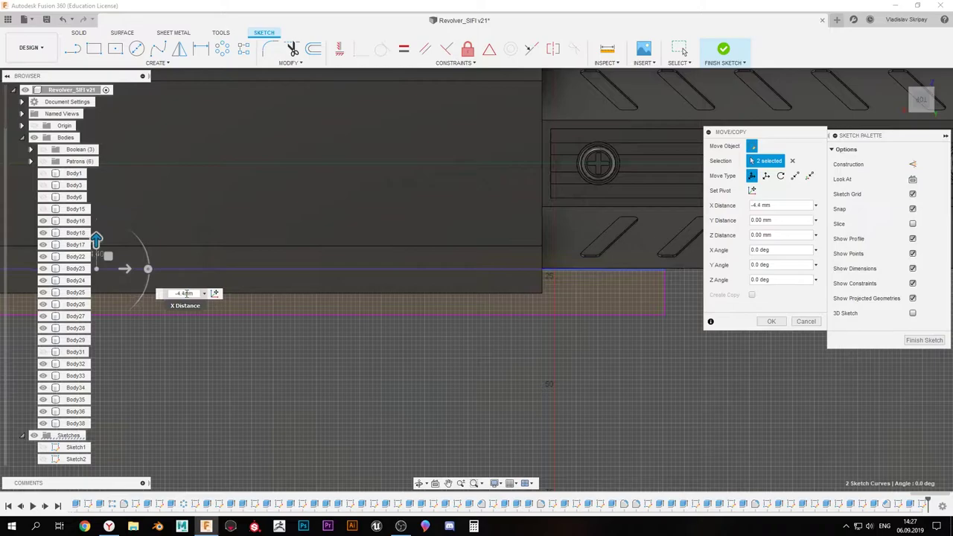
click(179, 48)
Mirror the shifted curves across the slide's centre line and extrude the mirrored panel profile
scroll(301, 305, down, 2)
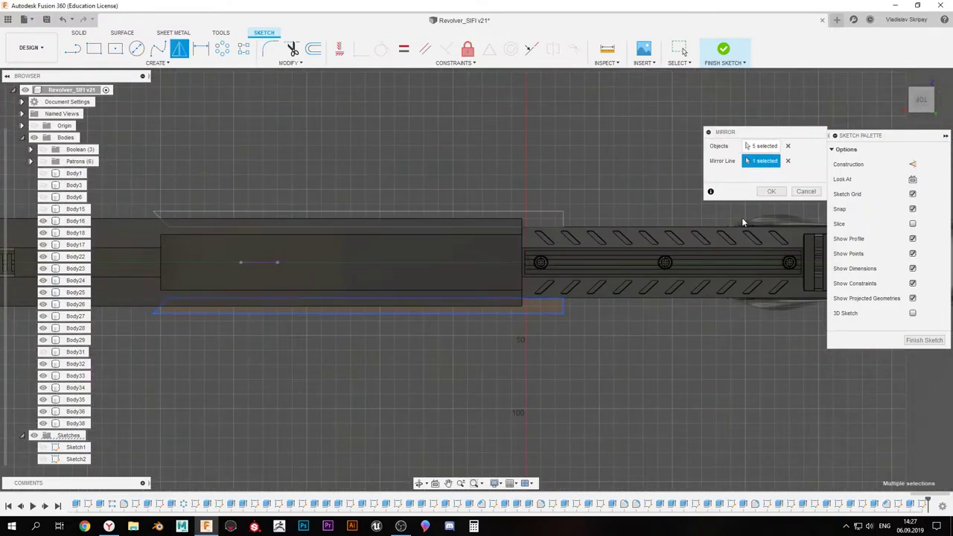
click(723, 49)
key(e)
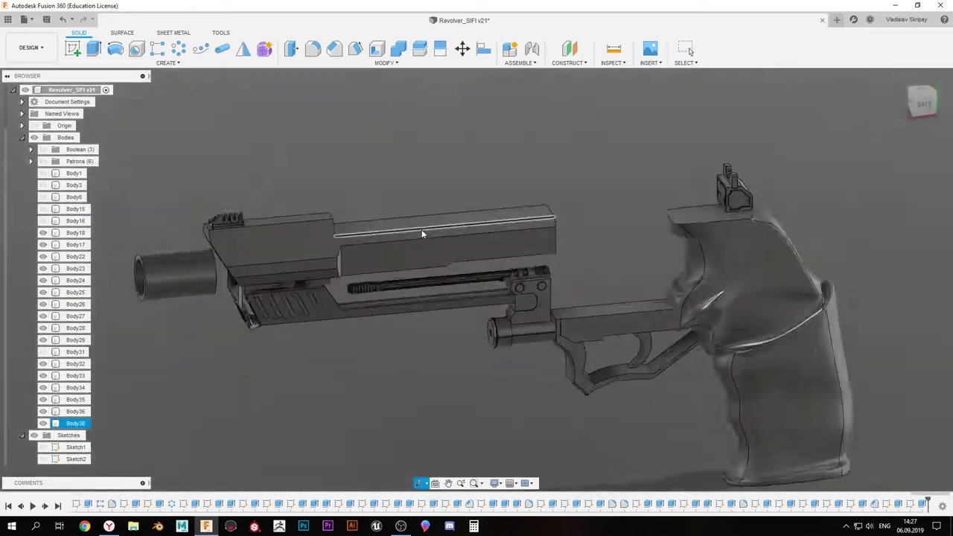
shift+middle_drag(501, 269, 490, 277)
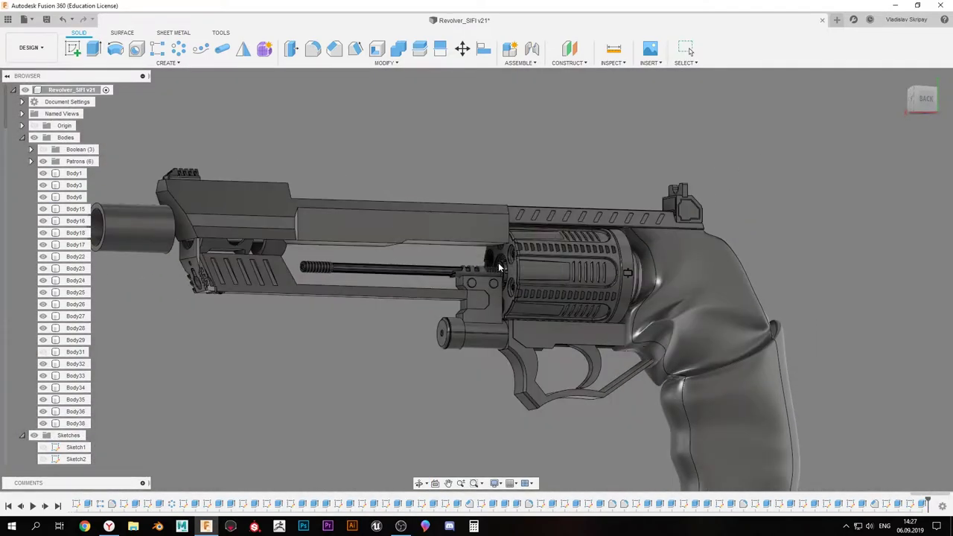
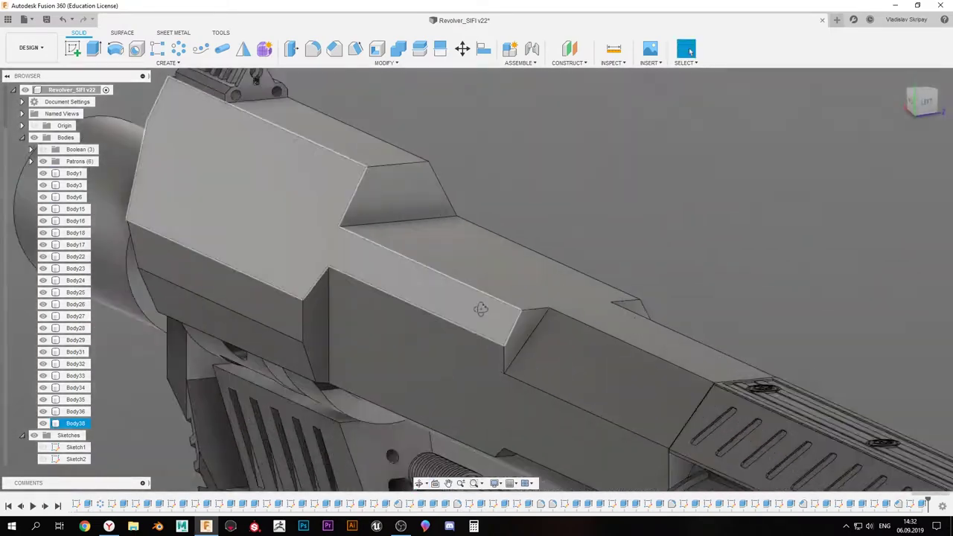
Finish the sketch, extrude the profile, and save a new version of the design
shift+middle_drag(582, 330, 507, 274)
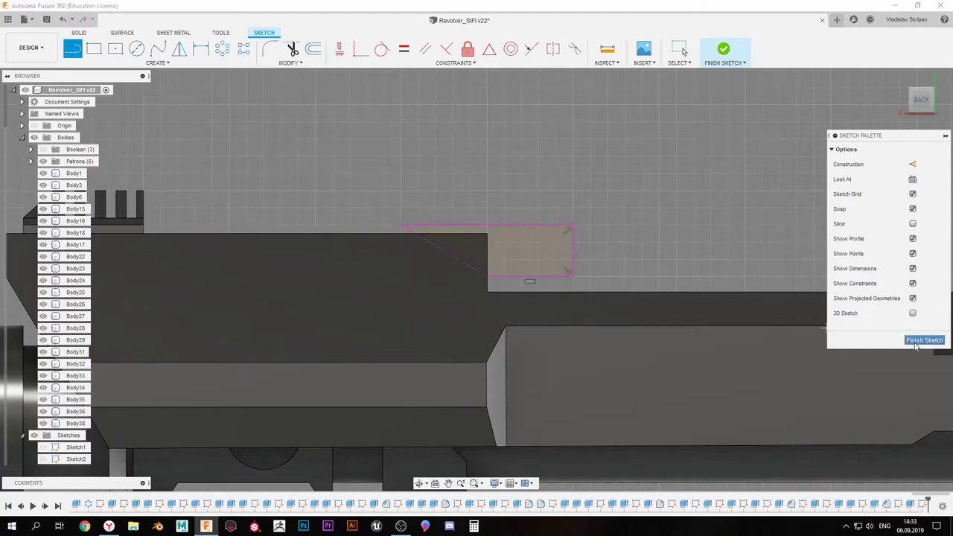
click(916, 343)
key(e)
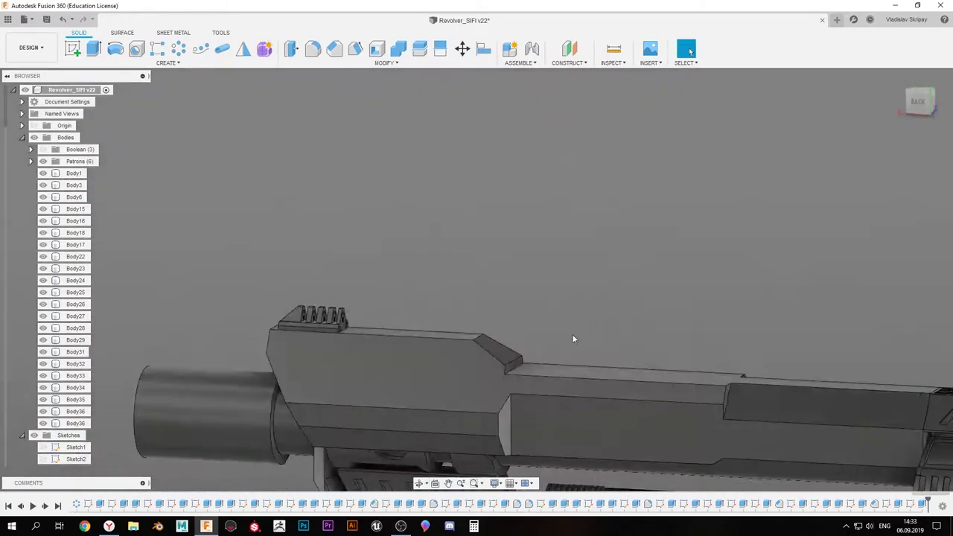
key(ctrl+s)
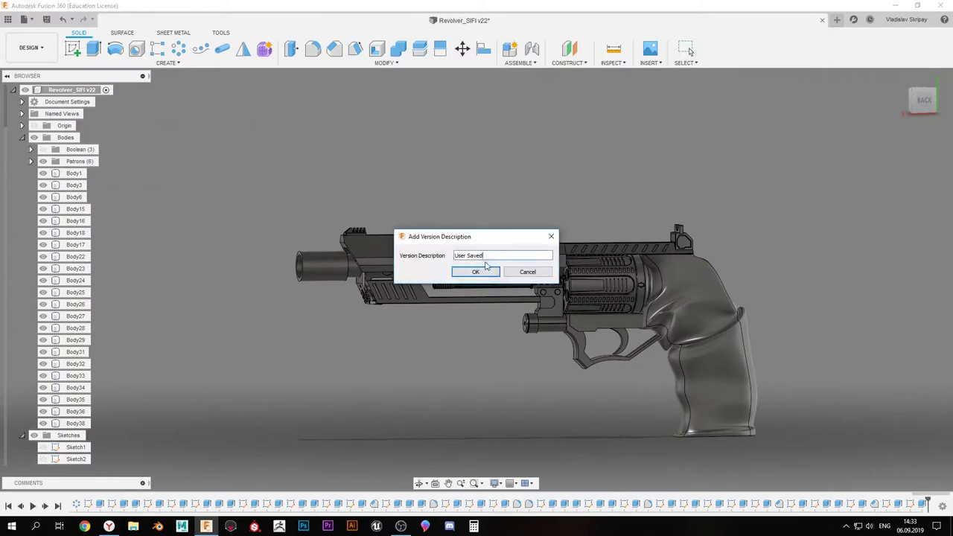
Cut a rectangular slot into the slide's upper side with a symmetric 30 mm extrude
scroll(535, 269, up, 10)
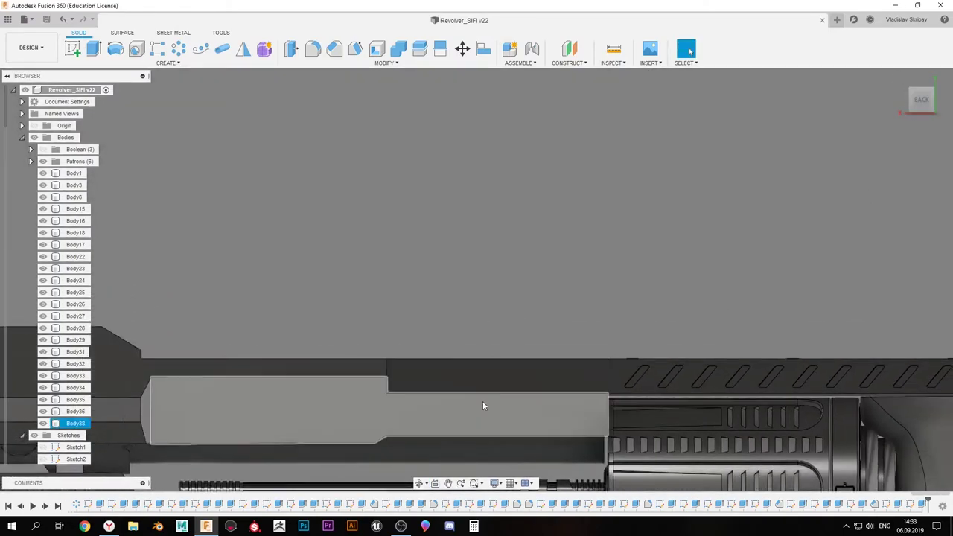
scroll(313, 179, up, 2)
key(r)
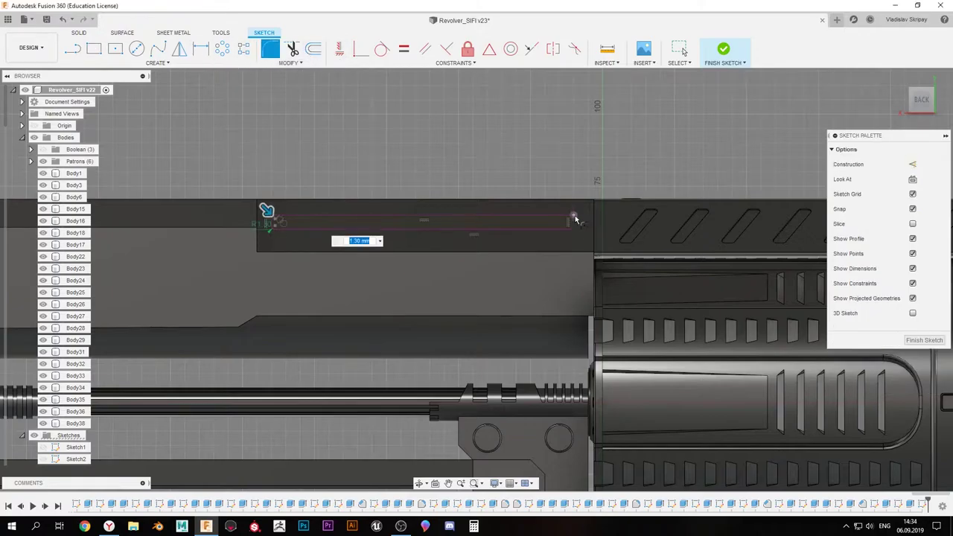
click(575, 219)
key(e)
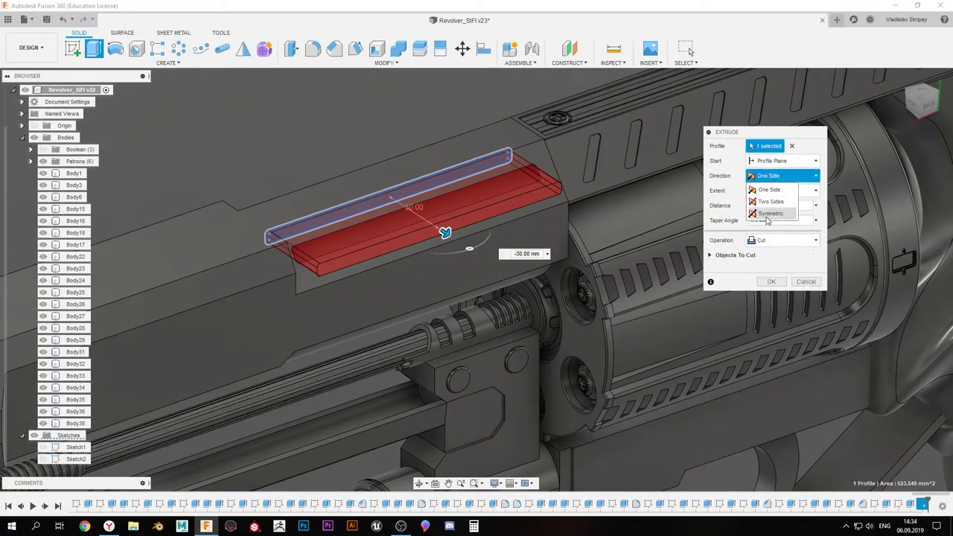
click(770, 214)
scroll(436, 219, up, 5)
click(771, 282)
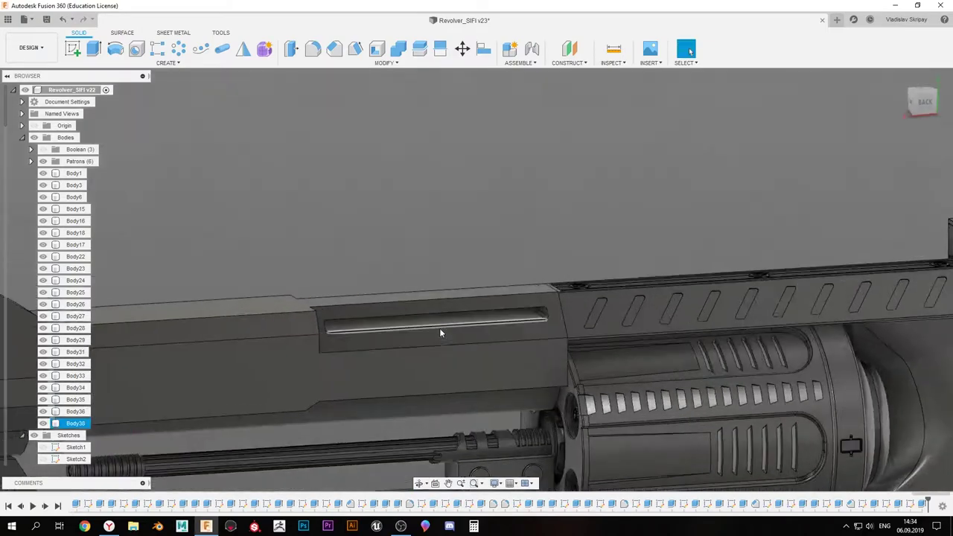
Select the slot edge for filleting
shift+middle_drag(457, 384, 347, 316)
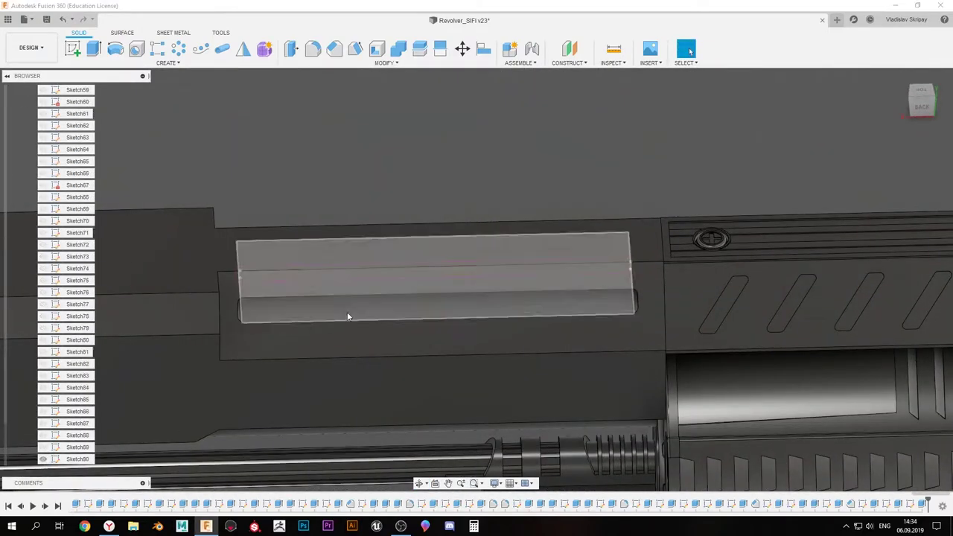
click(281, 320)
scroll(282, 320, up, 3)
Fillet the slot edge and set up a mirror of the three-circle extrusion
key(f)
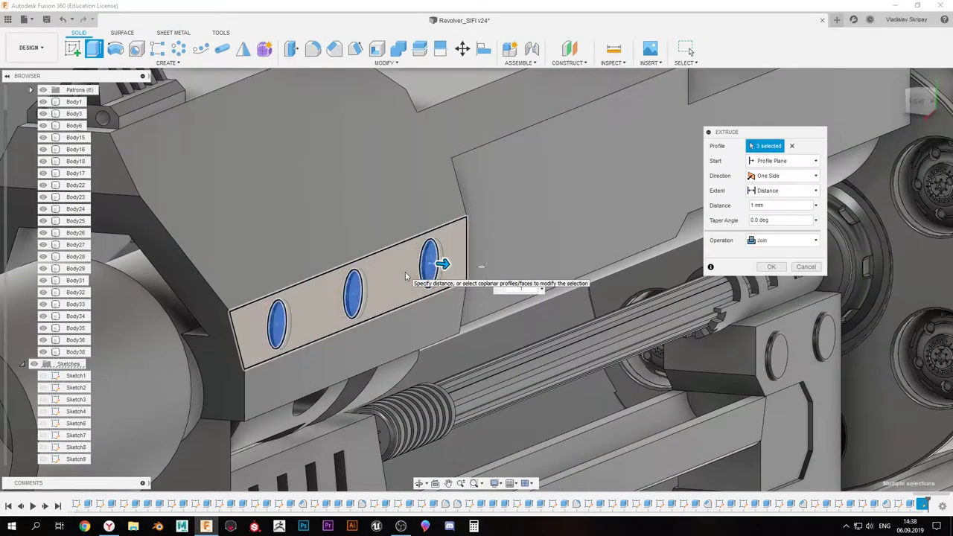
click(243, 49)
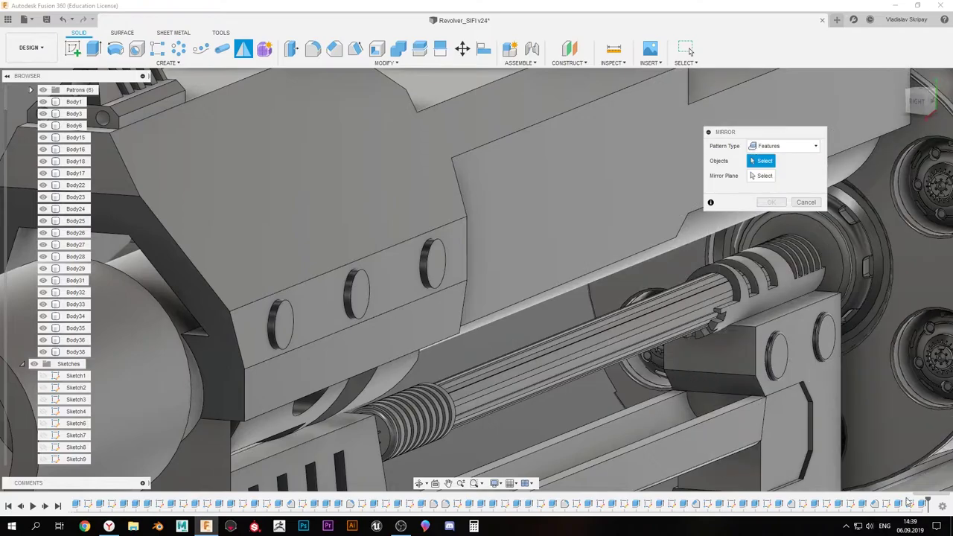
click(921, 504)
shift+middle_drag(464, 283, 328, 198)
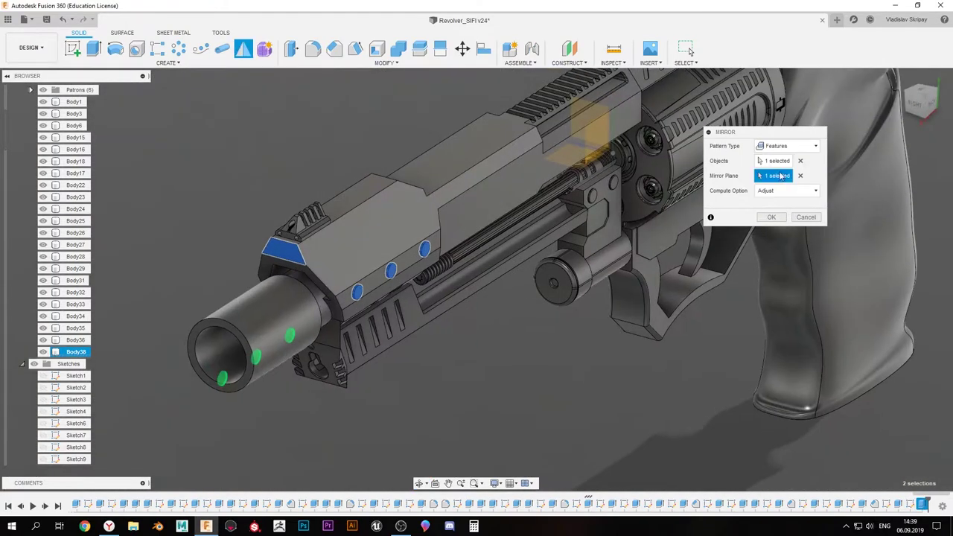
mouse_move(568, 224)
shift+middle_down()
mouse_move(332, 258)
mouse_move(497, 237)
mouse_move(501, 227)
shift+middle_up()
shift+middle_drag(387, 251, 486, 243)
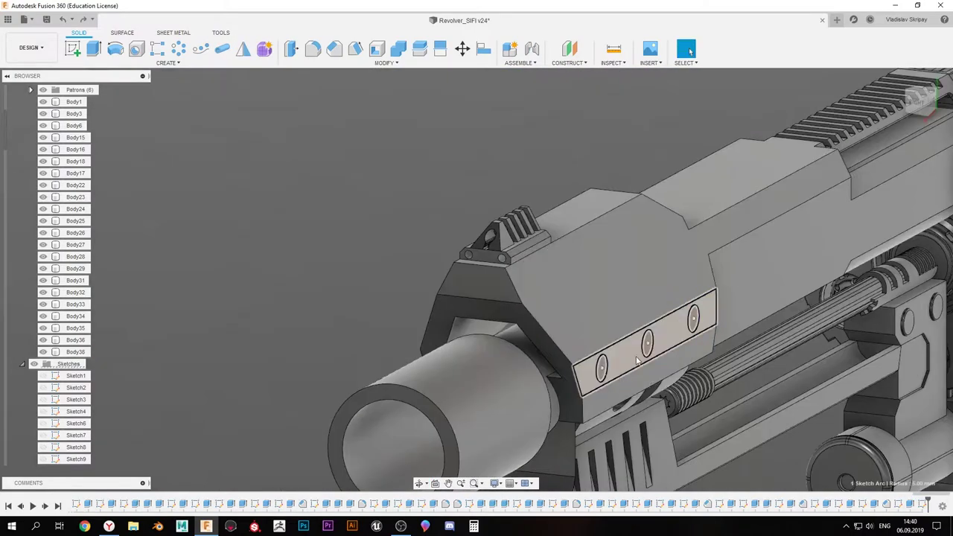
Extrude the three sketched circles 1 mm out of the slide's side panel
click(637, 360)
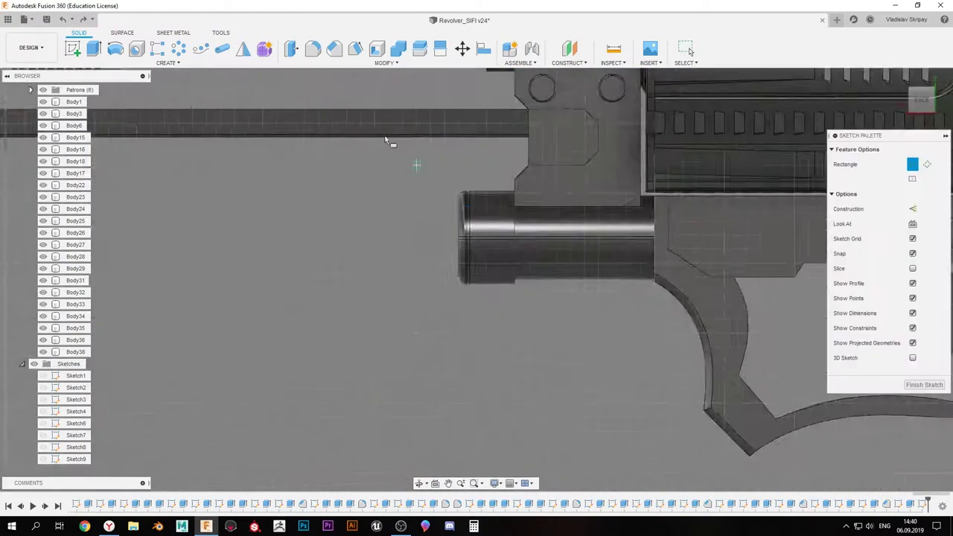
key(m)
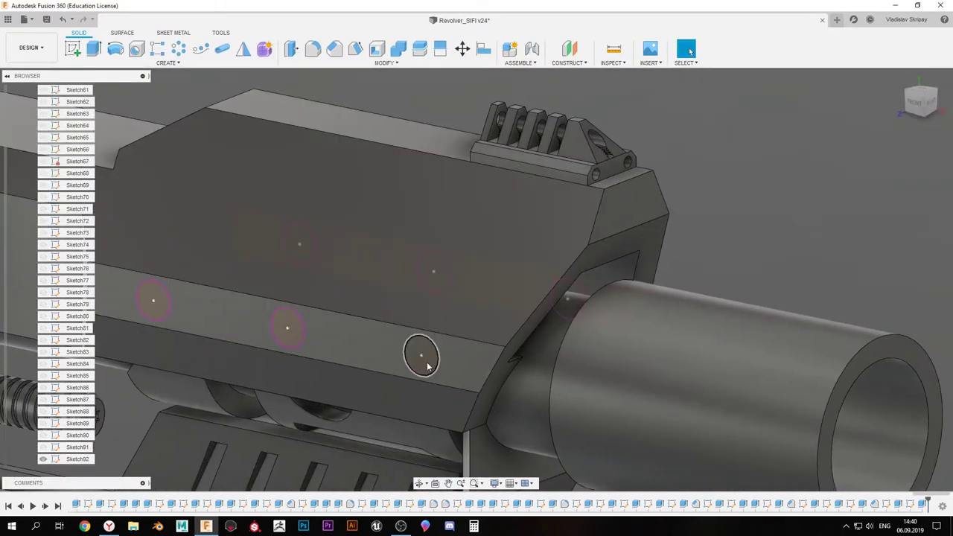
key(e)
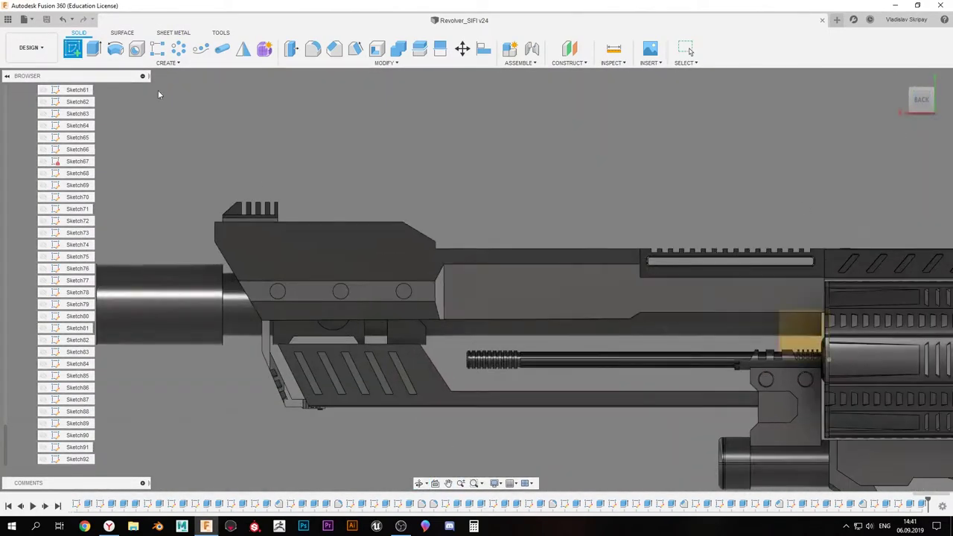
Sketch panel lines on the slide's side face and move a line down 50 mm
click(417, 270)
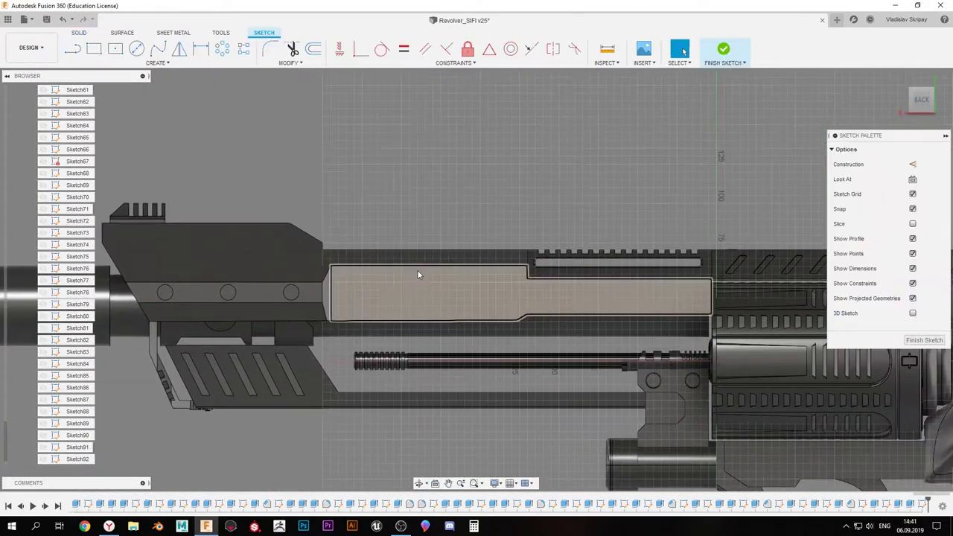
key(l)
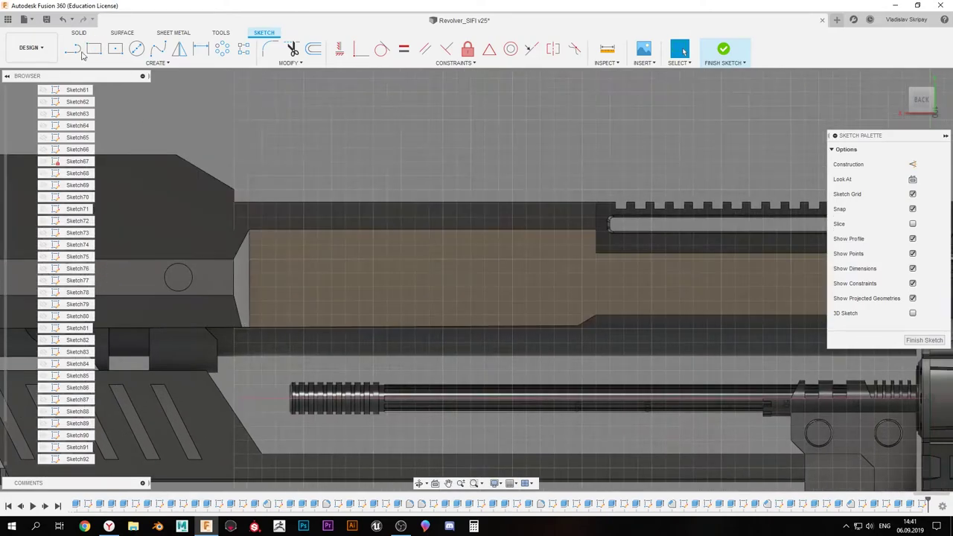
click(283, 339)
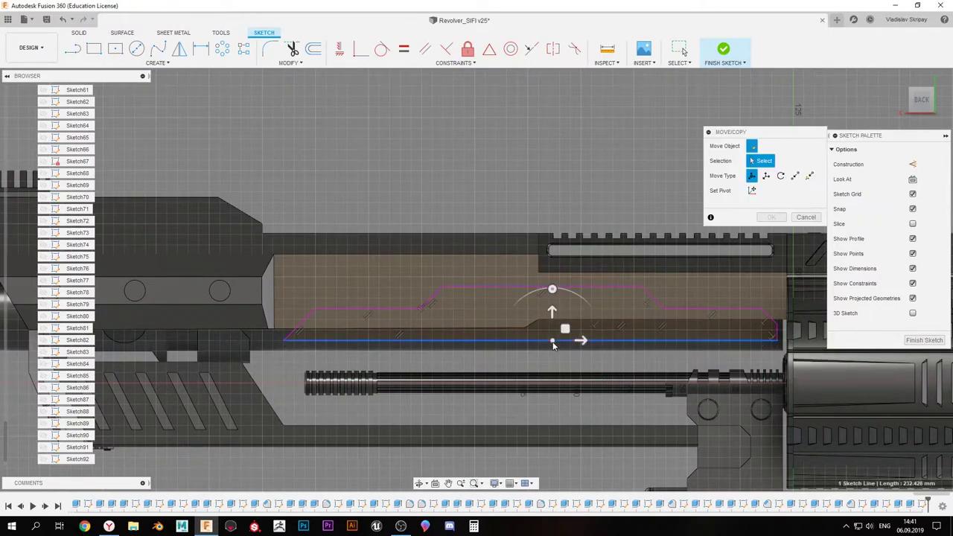
click(921, 99)
drag(388, 302, 424, 308)
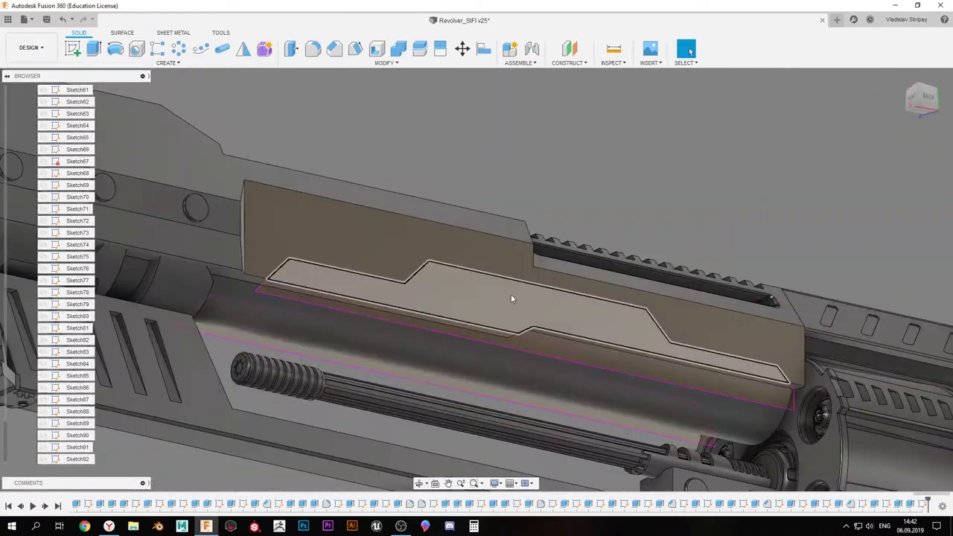
Cut the panel profile 2 mm into the slide and adjust the move to -48.6 mm along Z
click(502, 319)
key(e)
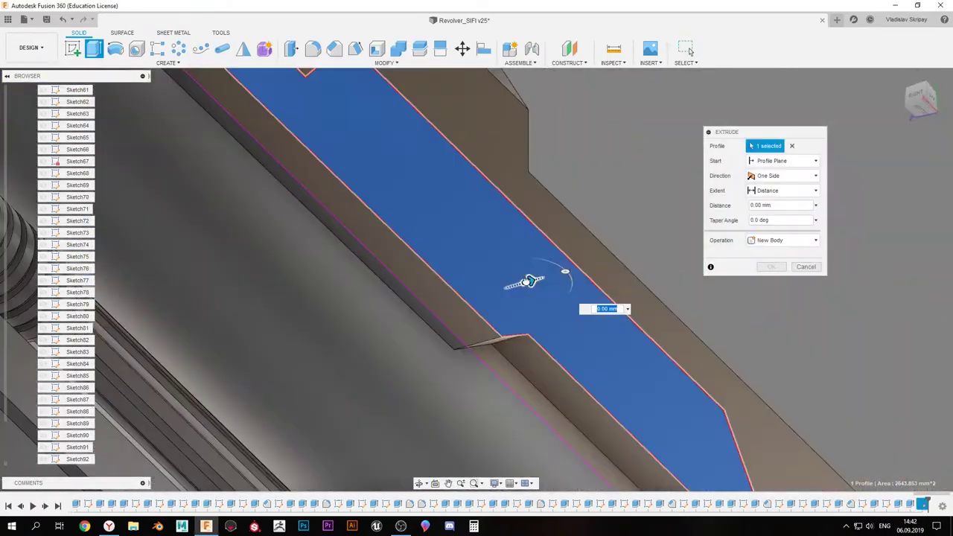
drag(529, 281, 515, 292)
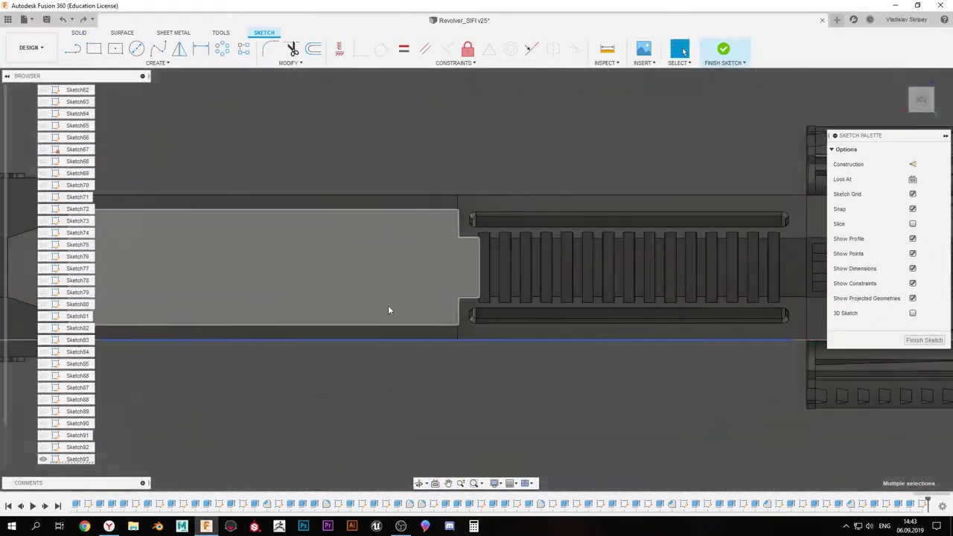
drag(353, 261, 349, 311)
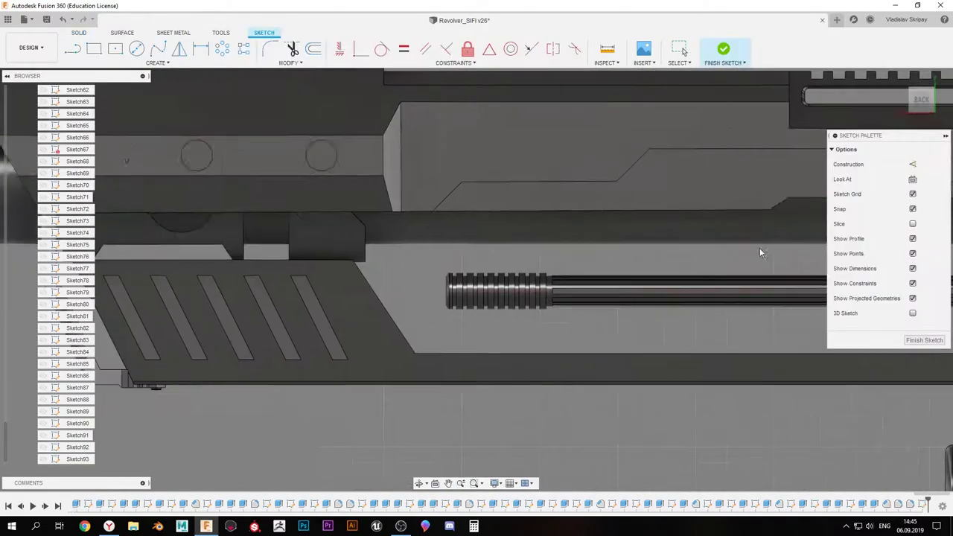
Pattern rectangular slots around the barrel sleeve and sketch a -3.073 mm offset of the muzzle circle
click(115, 49)
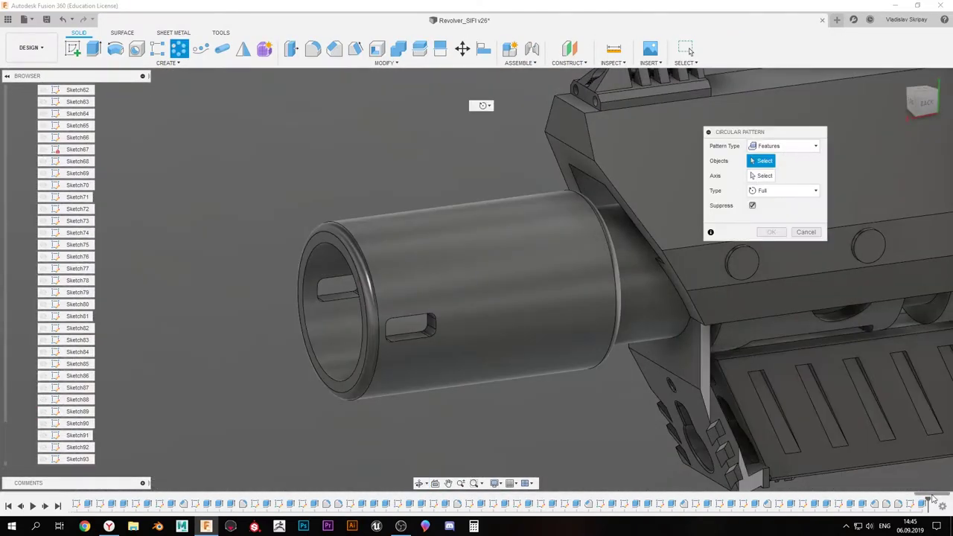
click(366, 258)
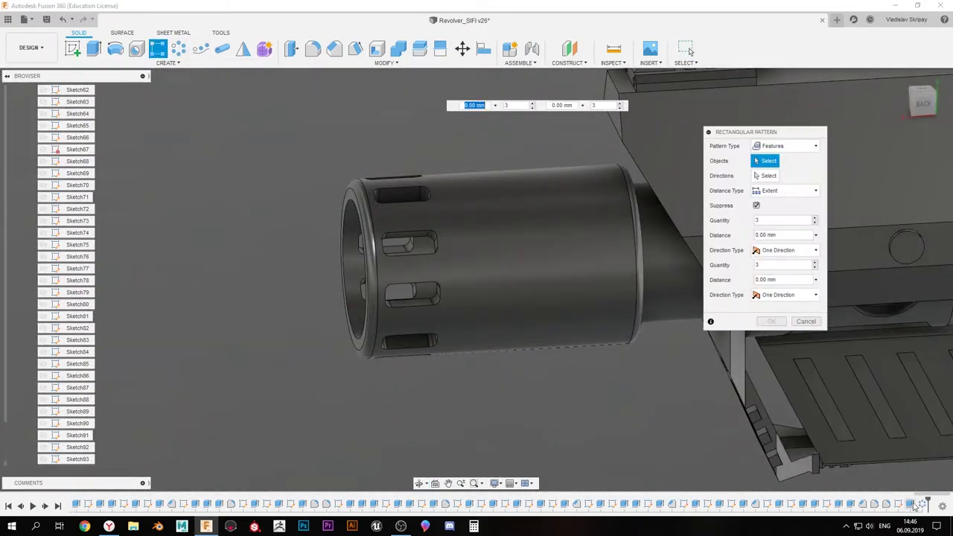
middle_drag(562, 213, 477, 272)
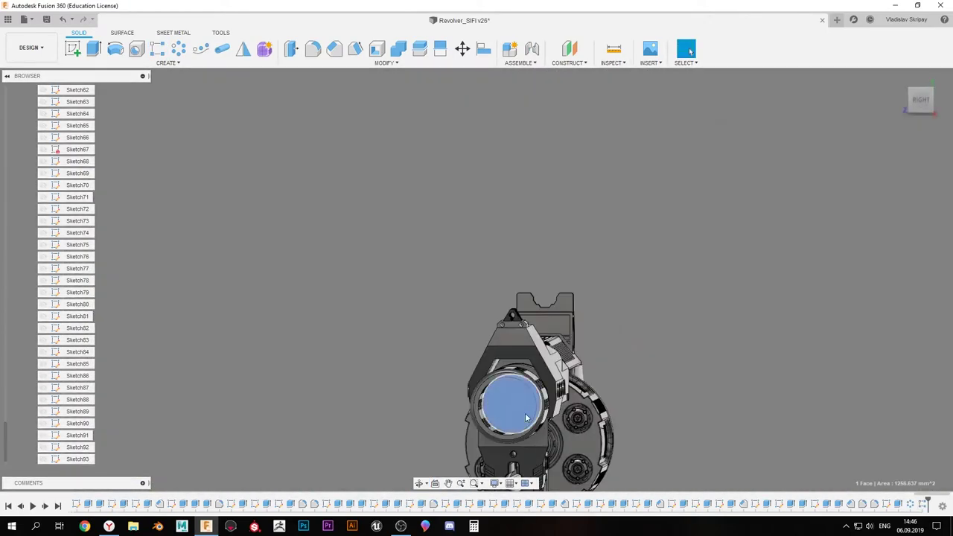
click(526, 418)
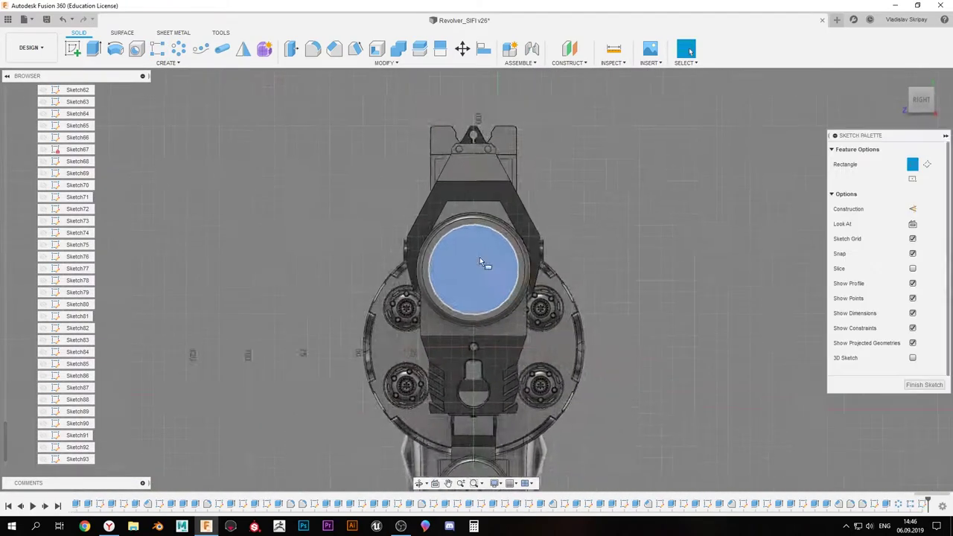
key(o)
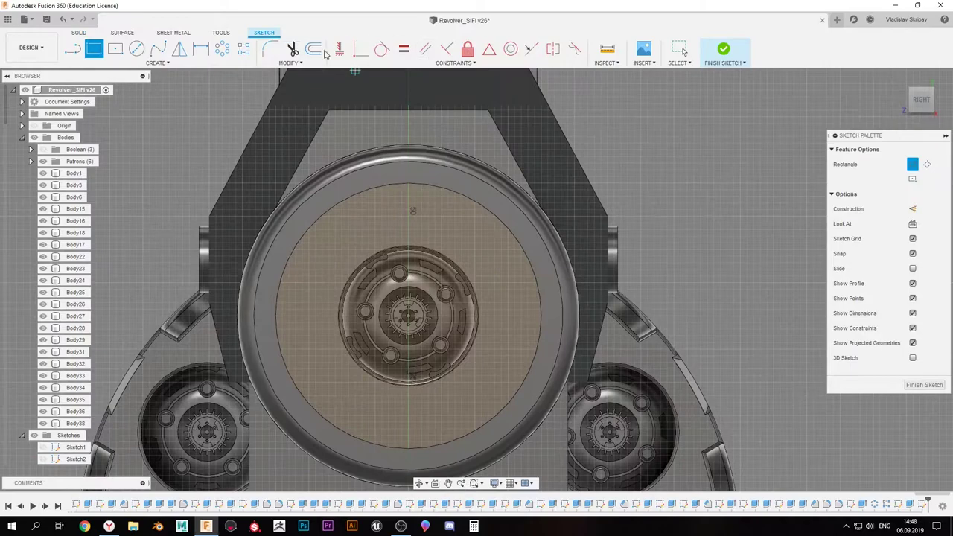
Offset the inner muzzle circle and trim the sketch curves into a slot outline
click(316, 49)
click(432, 242)
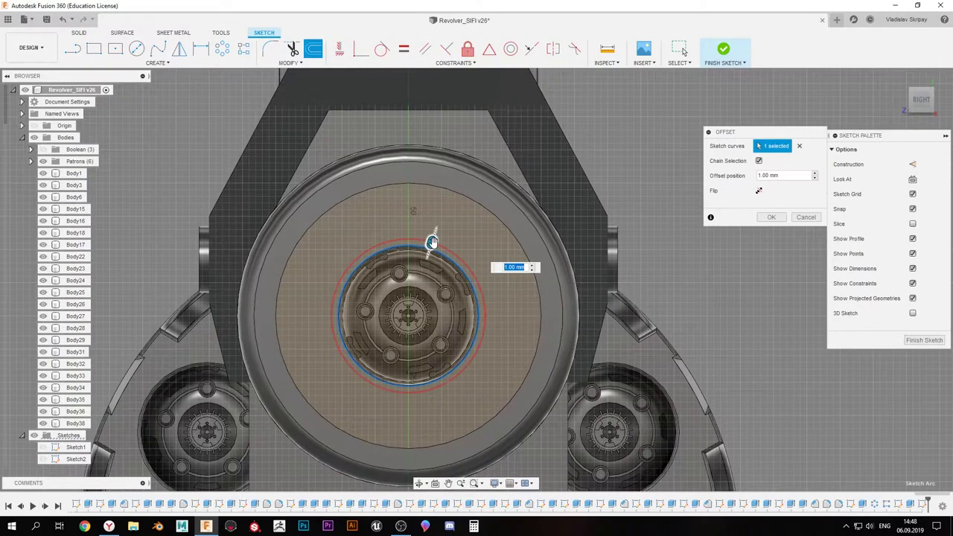
click(430, 257)
scroll(417, 268, up, 3)
key(t)
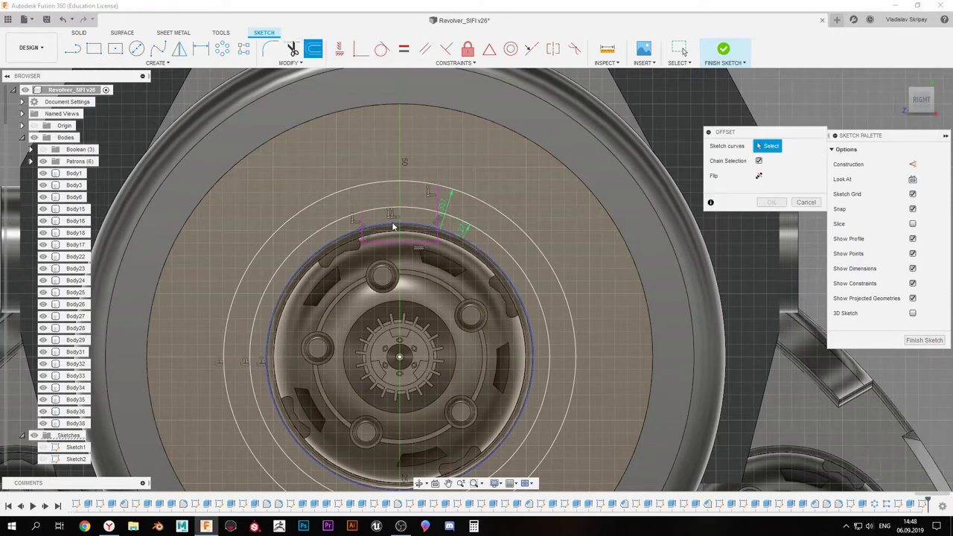
key(Return)
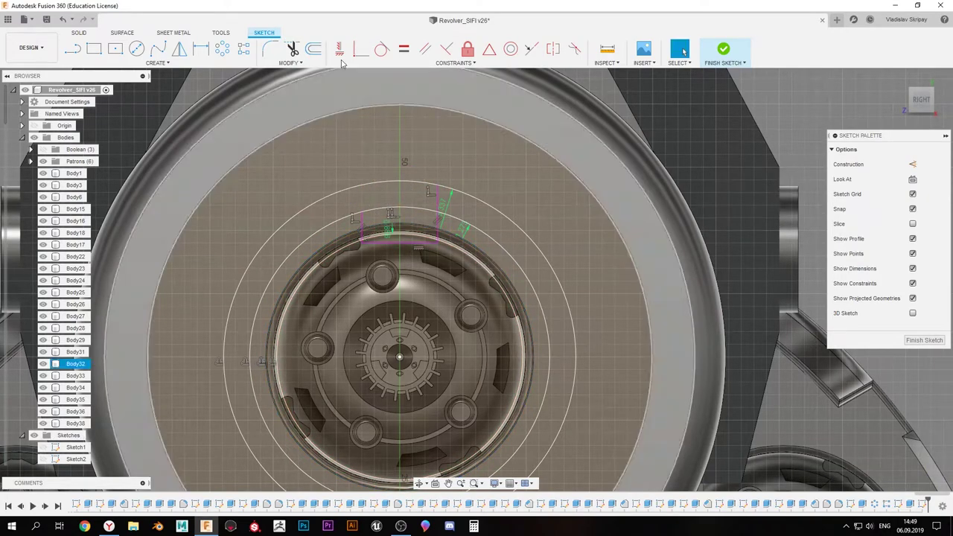
key(t)
scroll(360, 234, up, 5)
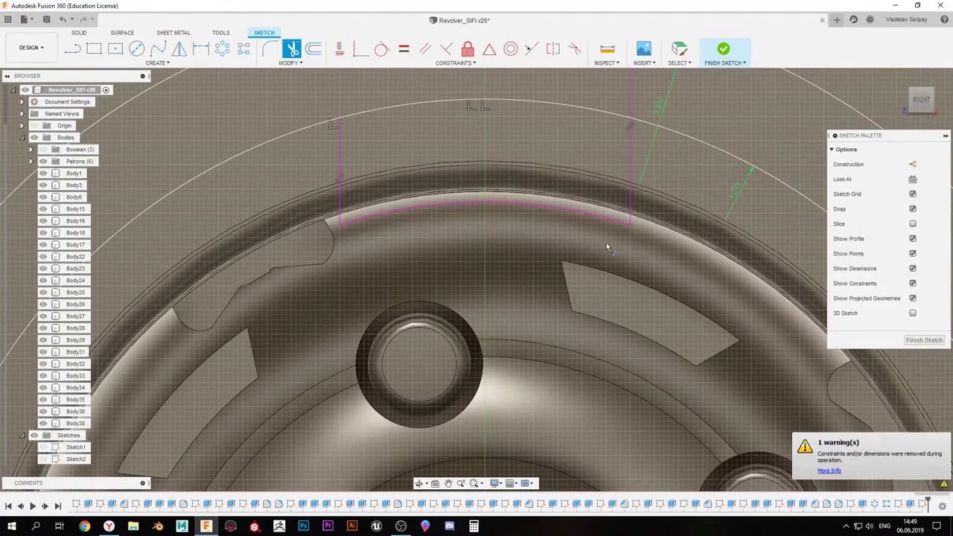
scroll(607, 248, down, 5)
scroll(499, 248, down, 5)
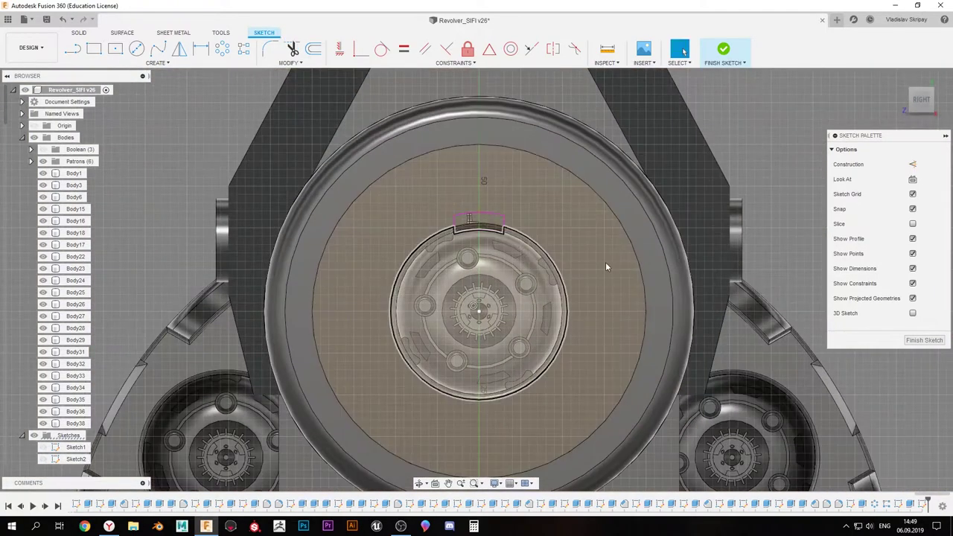
Cut the slot profiles and circular-pattern the cut into three copies around the barrel
click(723, 49)
scroll(471, 237, up, 5)
click(471, 237)
shift+click(472, 237)
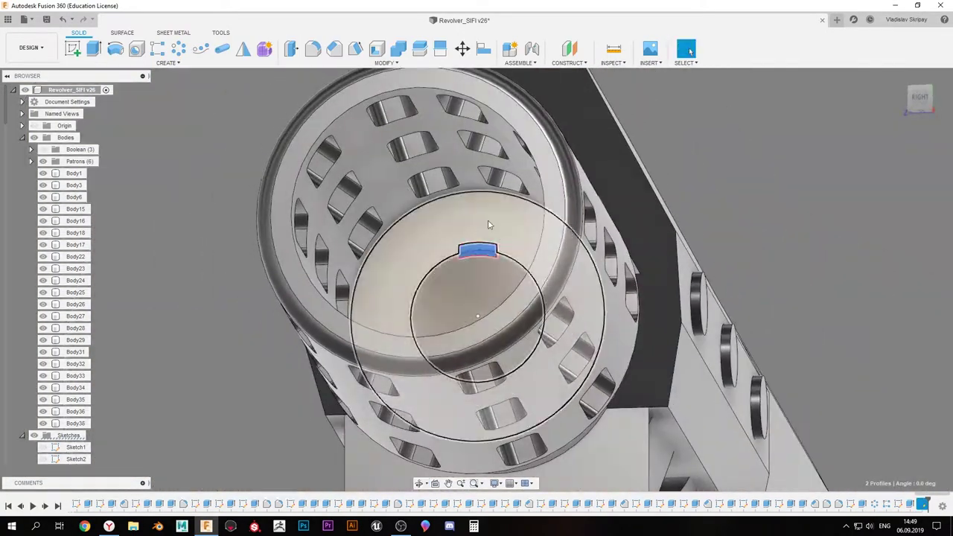
key(e)
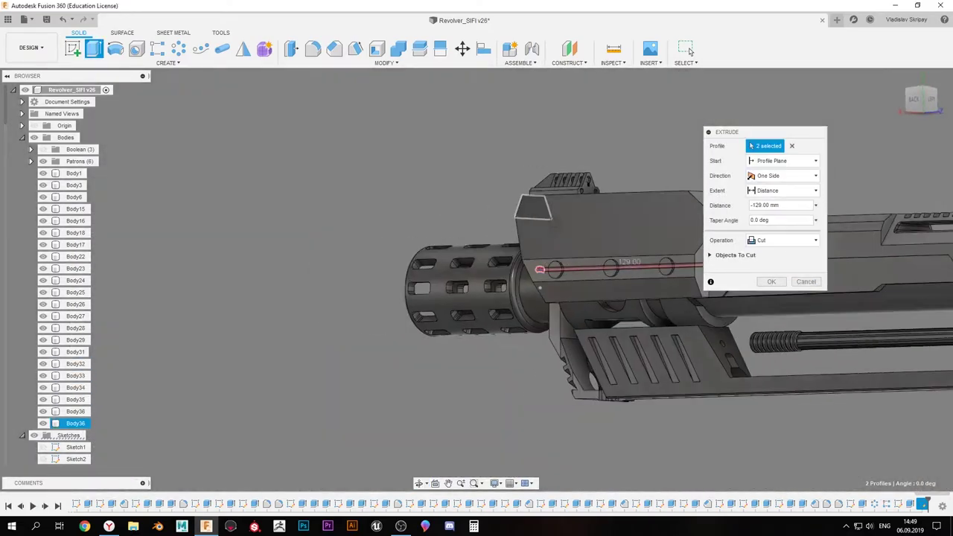
shift+middle_drag(601, 251, 446, 223)
click(180, 49)
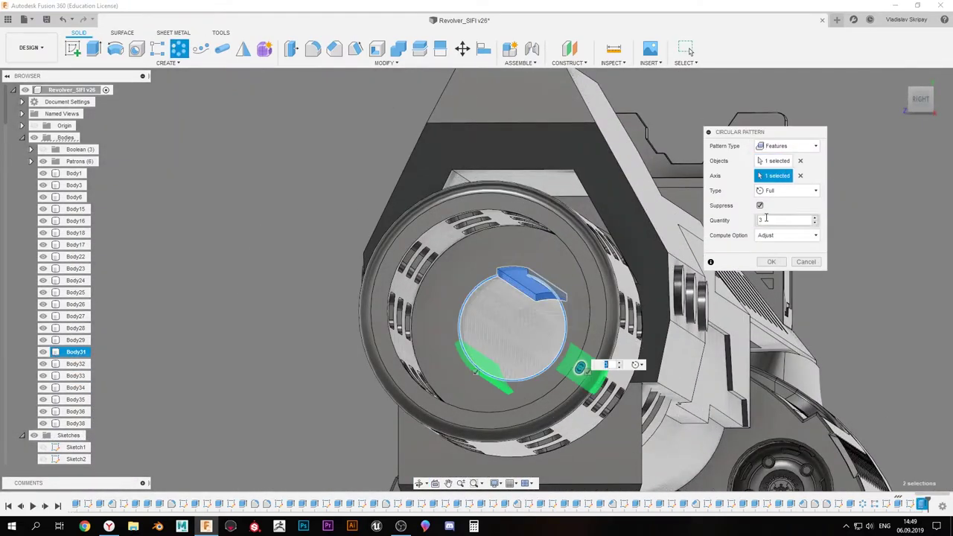
click(771, 261)
Sketch and pattern a circle on the end face, cut three holes 129 mm deep, and save
shift+middle_drag(771, 252, 476, 283)
key(c)
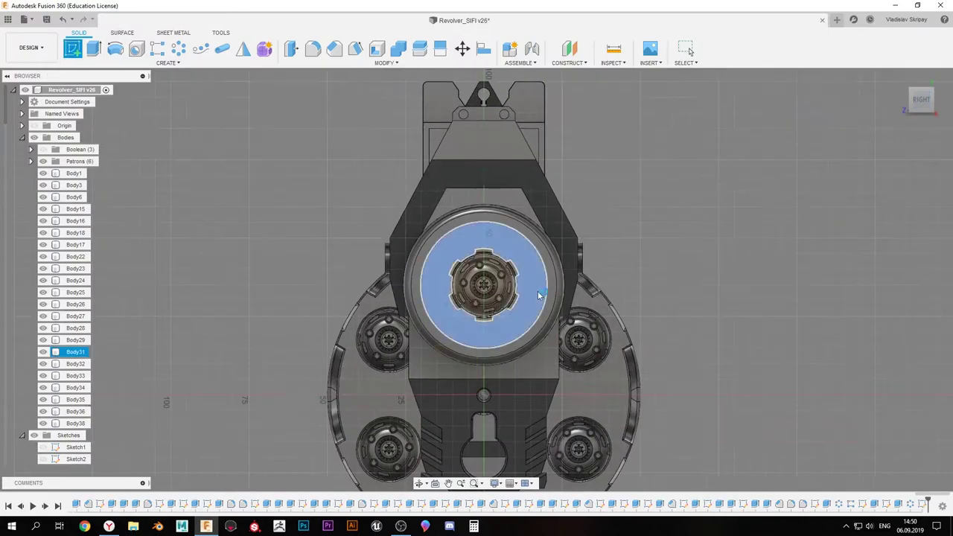
click(471, 271)
click(575, 316)
scroll(503, 147, down, 3)
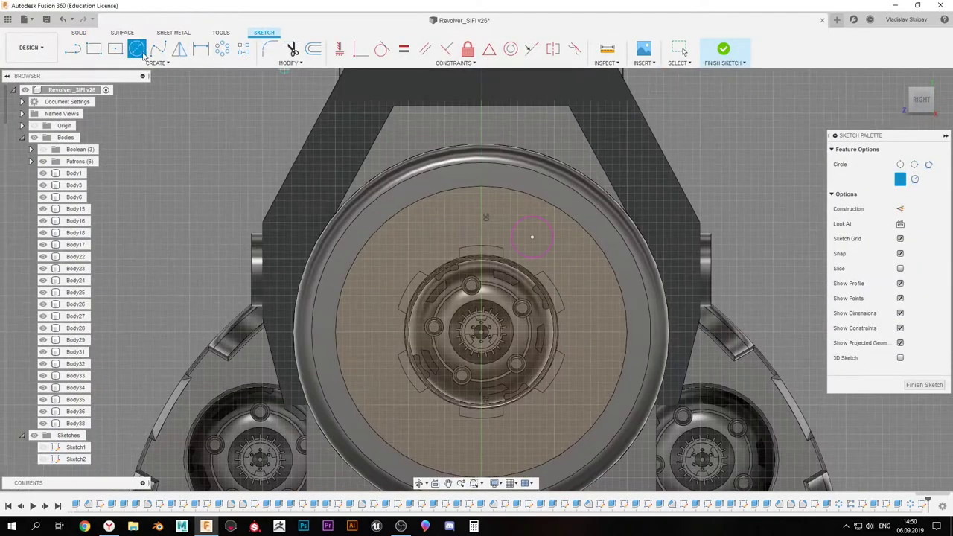
click(221, 48)
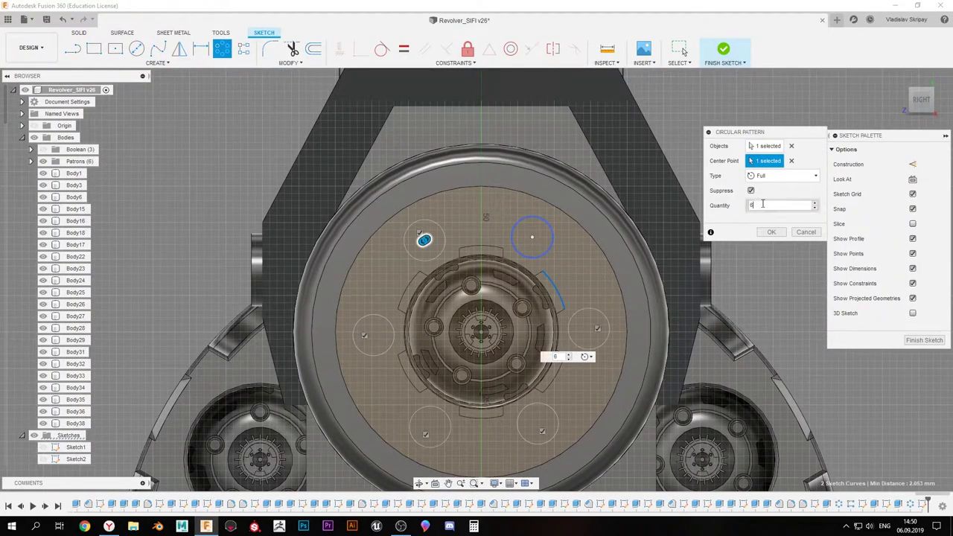
key(e)
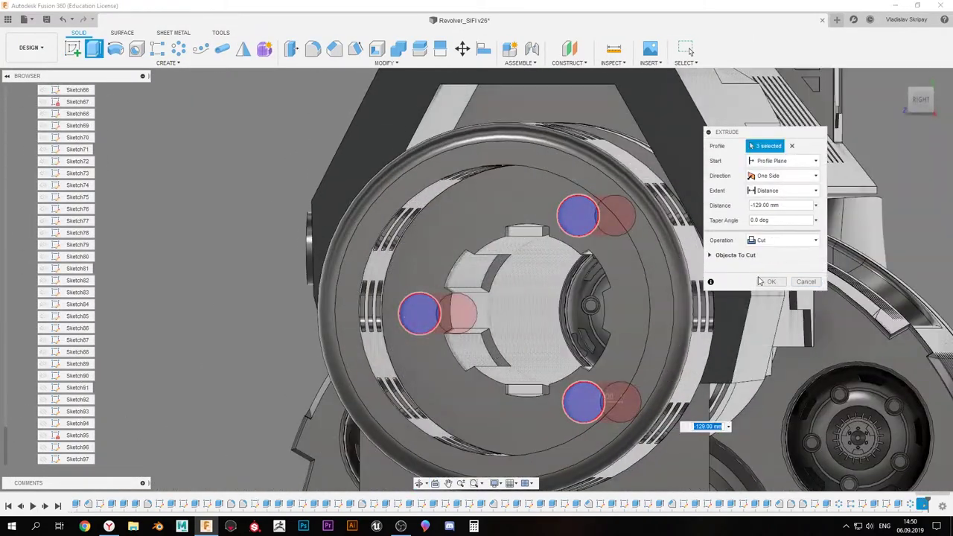
key(Return)
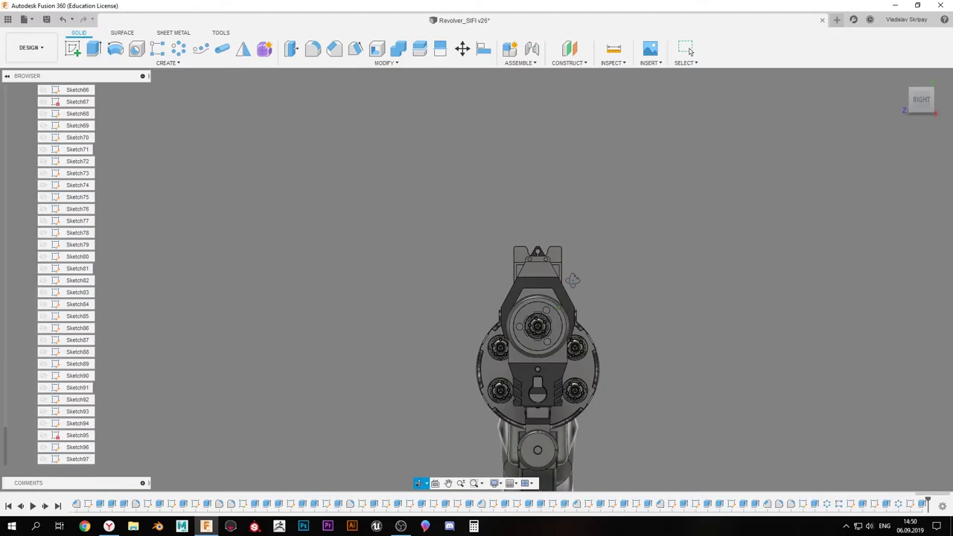
key(ctrl+s)
key(Return)
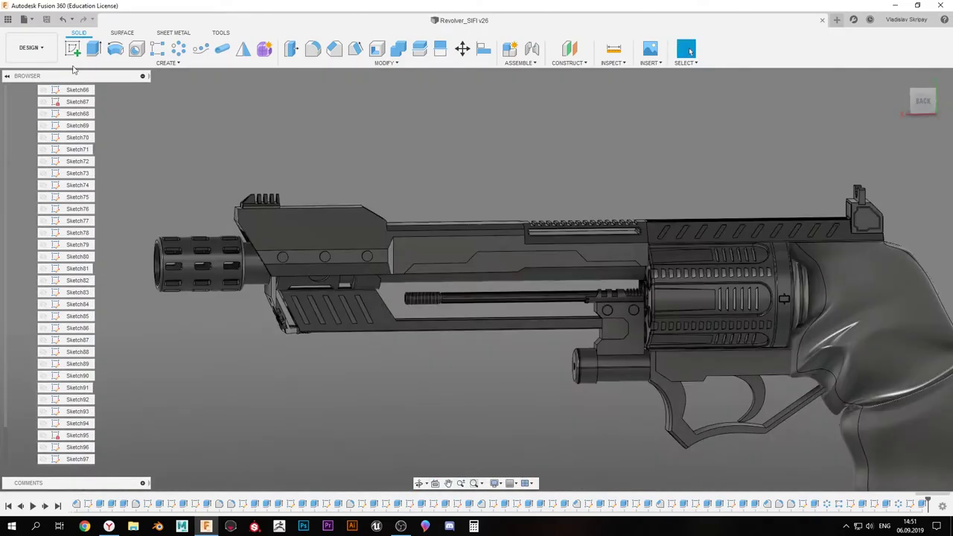
Sketch a rectangle on the housing side face and round a corner with a 5 mm fillet
click(73, 48)
click(600, 240)
key(r)
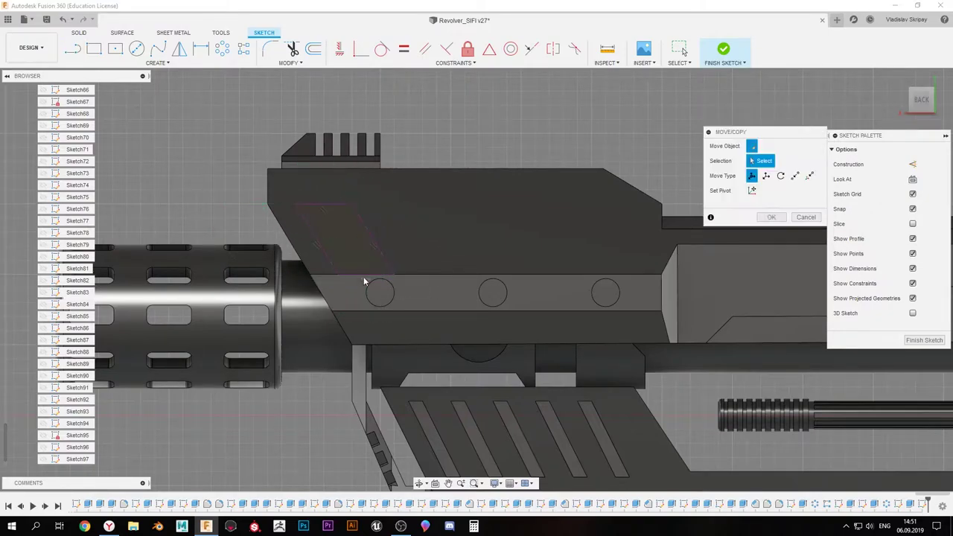
drag(348, 238, 349, 253)
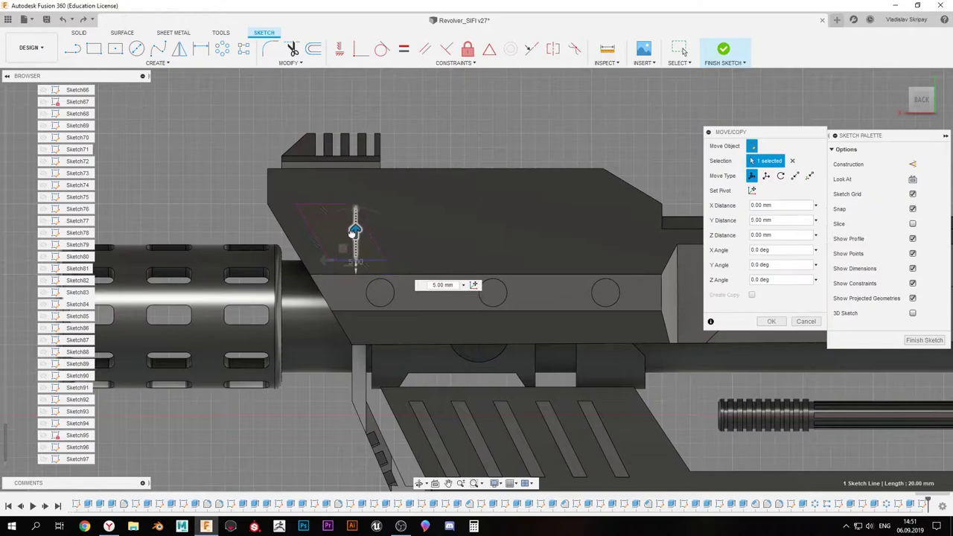
scroll(354, 230, up, 5)
scroll(358, 253, down, 2)
key(Return)
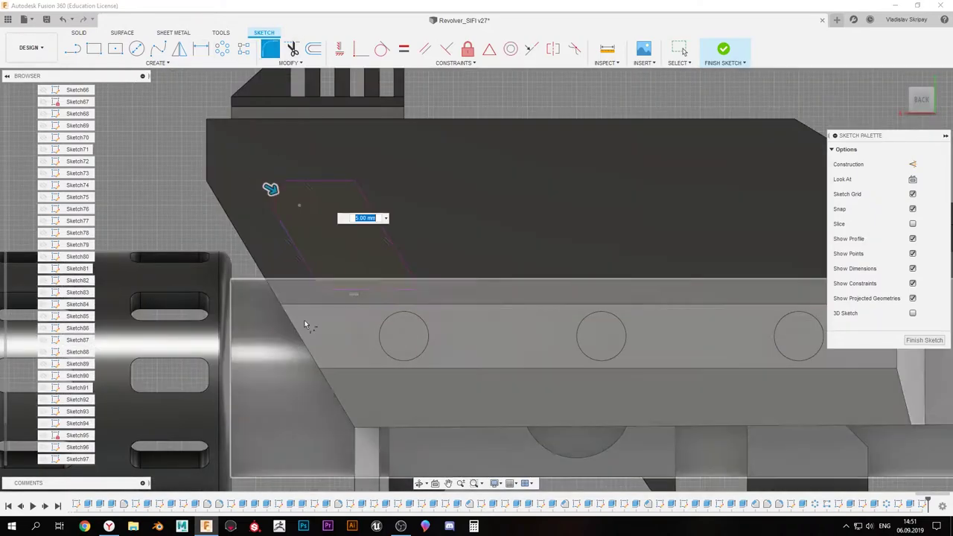
key(Return)
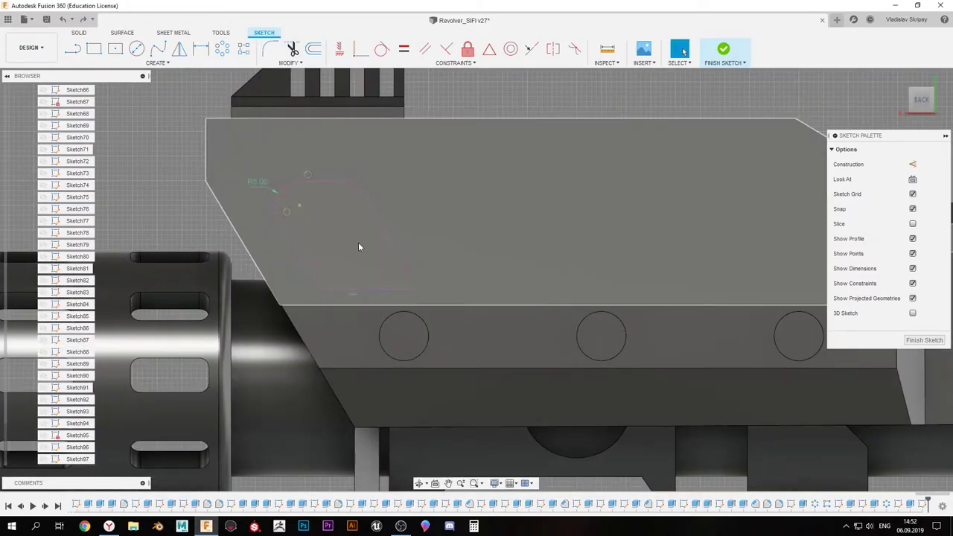
Move the sketched shape -30 mm along Z on the housing
scroll(424, 302, down, 3)
mouse_move(424, 302)
shift+middle_down()
mouse_move(347, 217)
mouse_move(392, 166)
shift+middle_up()
key(m)
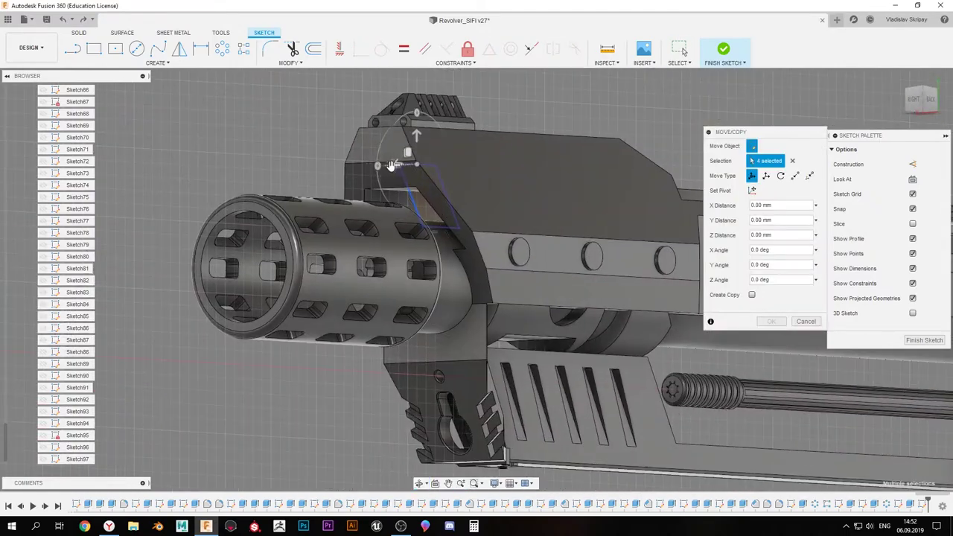
drag(442, 169, 435, 168)
click(925, 101)
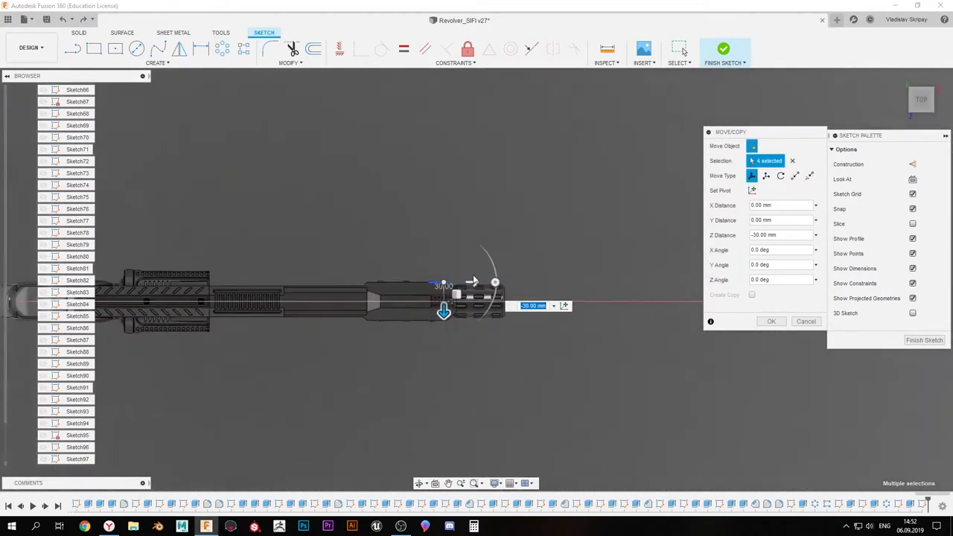
scroll(442, 298, up, 3)
drag(432, 274, 449, 423)
key(Return)
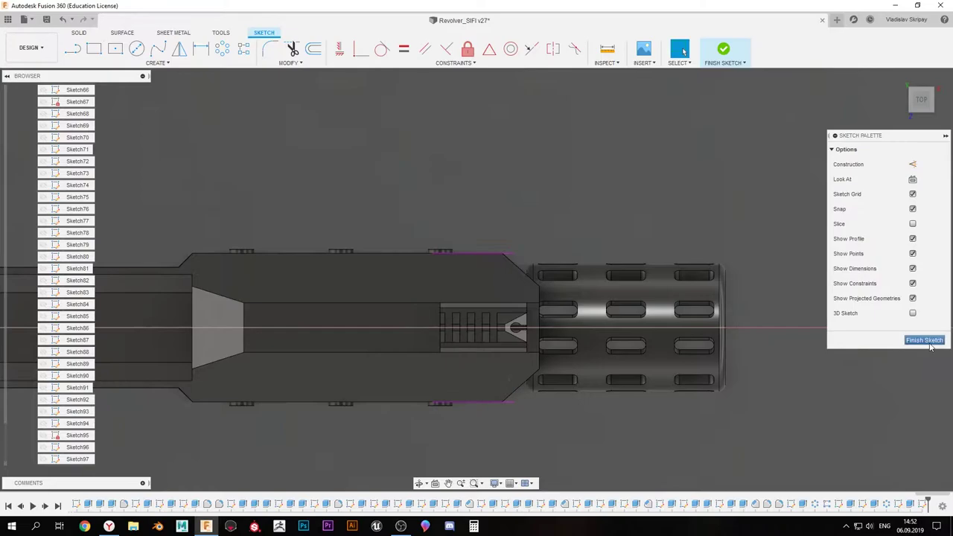
click(912, 104)
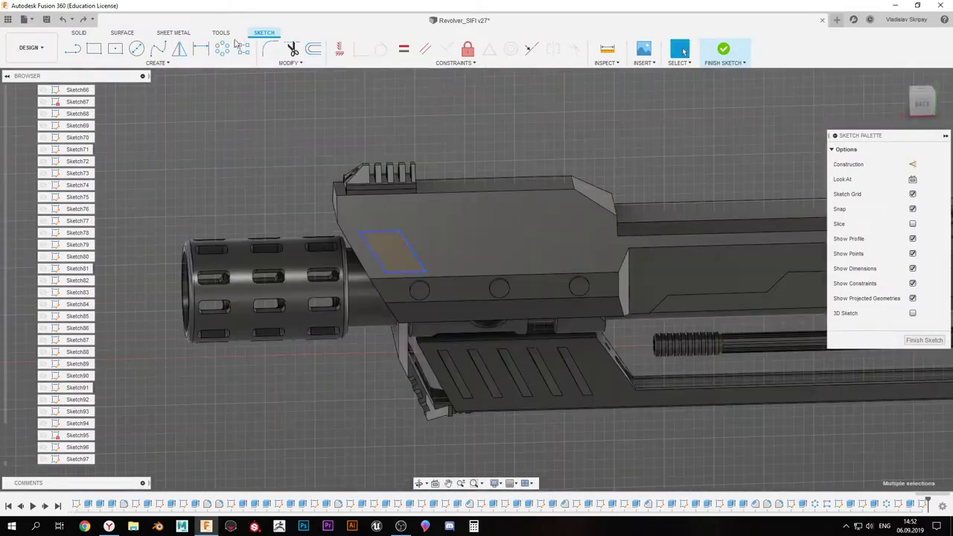
Cut the slanted profile 6 mm into the front housing
click(244, 48)
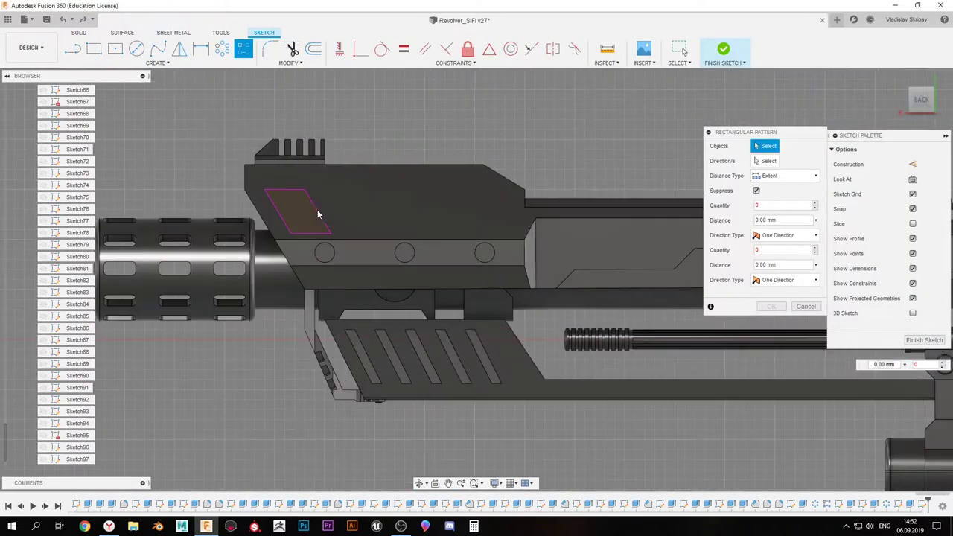
click(807, 307)
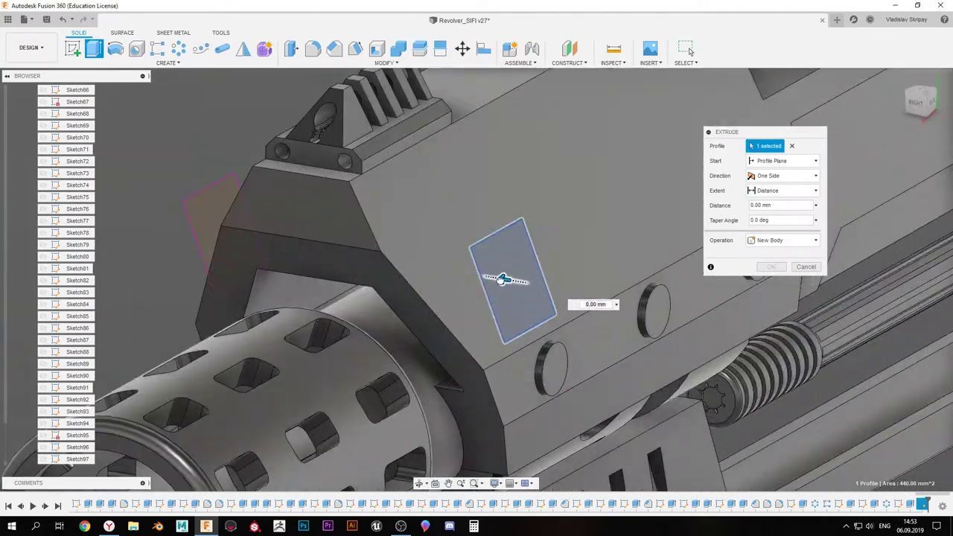
drag(479, 274, 461, 267)
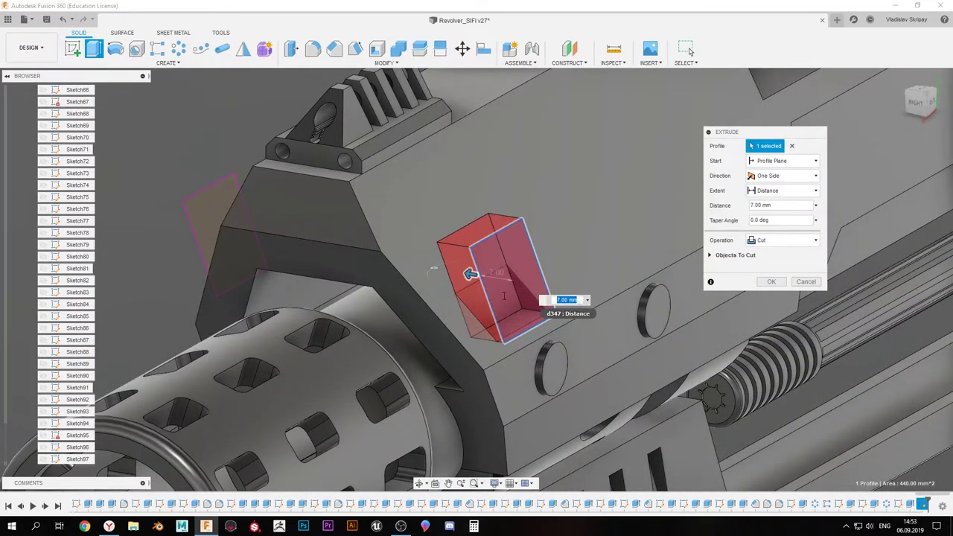
text(6)
Rectangular-pattern the recess five times along the housing edge
shift+middle_drag(504, 296, 478, 227)
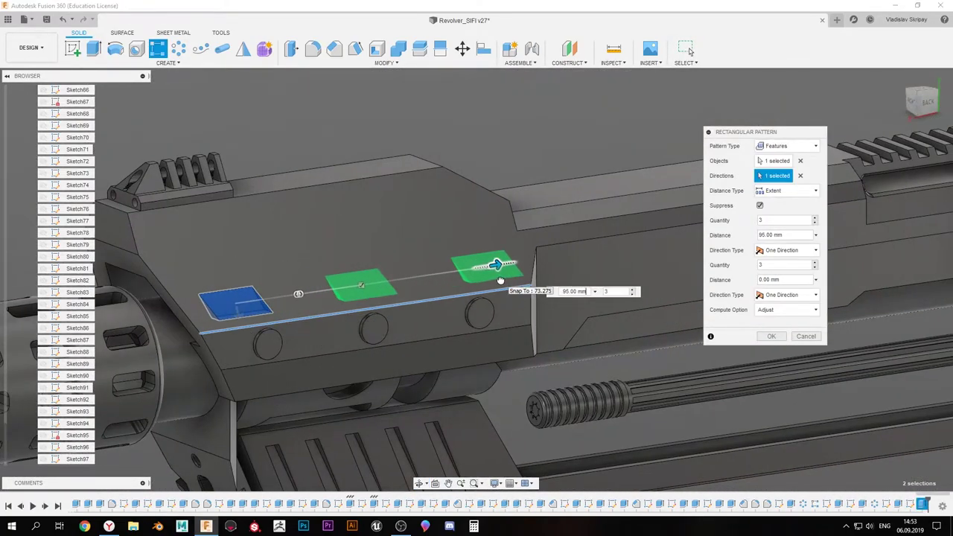
text(5)
click(771, 335)
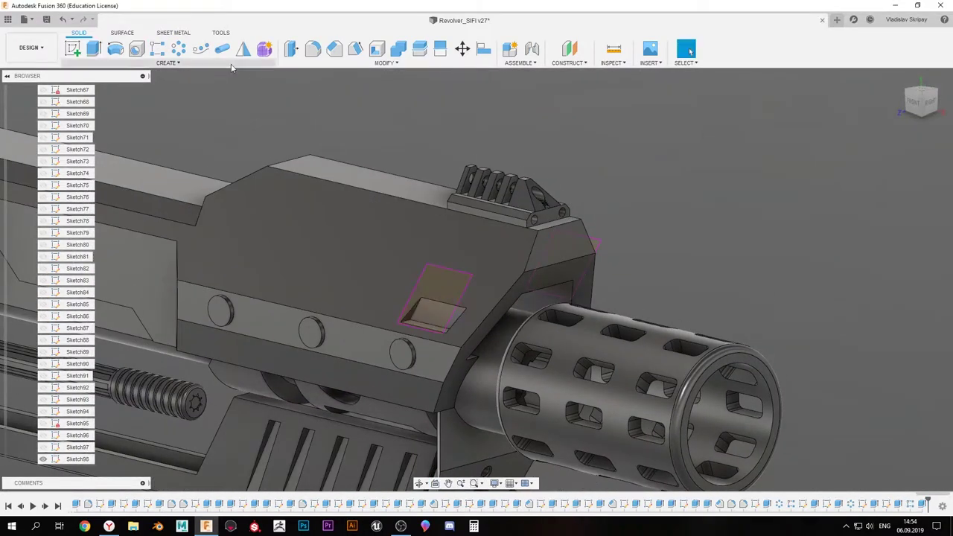
click(402, 336)
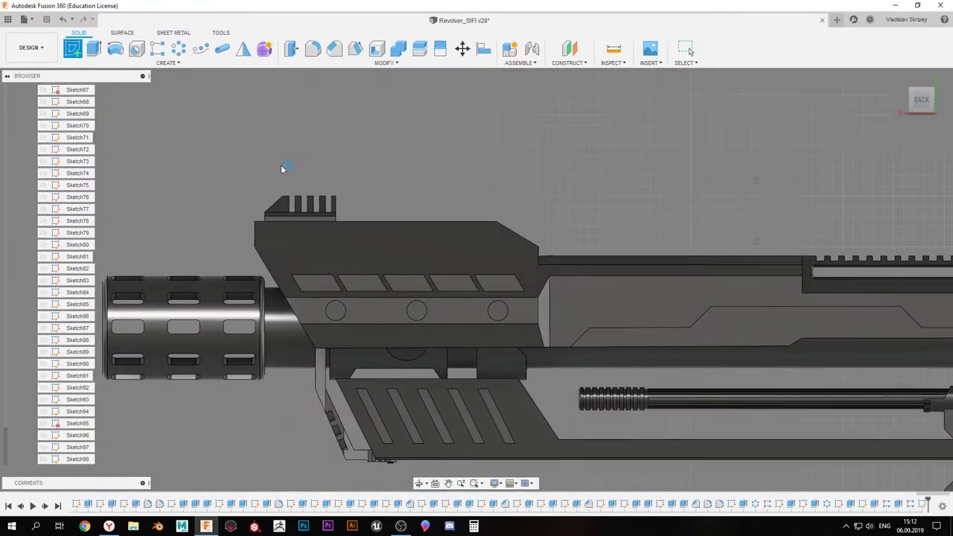
Round the rectangle's end with a three-point arc and move the outline -20 mm along Z
click(282, 169)
key(Return)
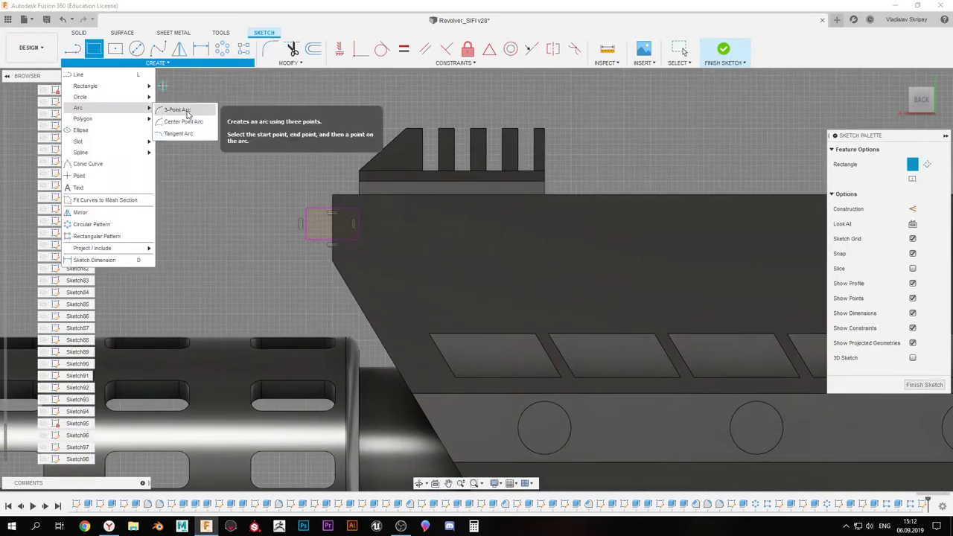
click(359, 207)
click(359, 239)
click(372, 224)
key(e)
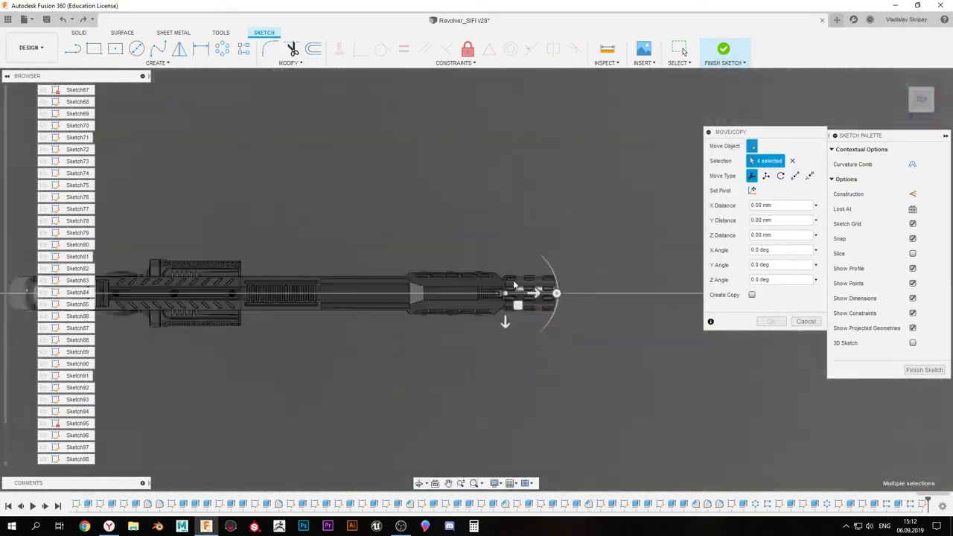
drag(505, 287, 503, 297)
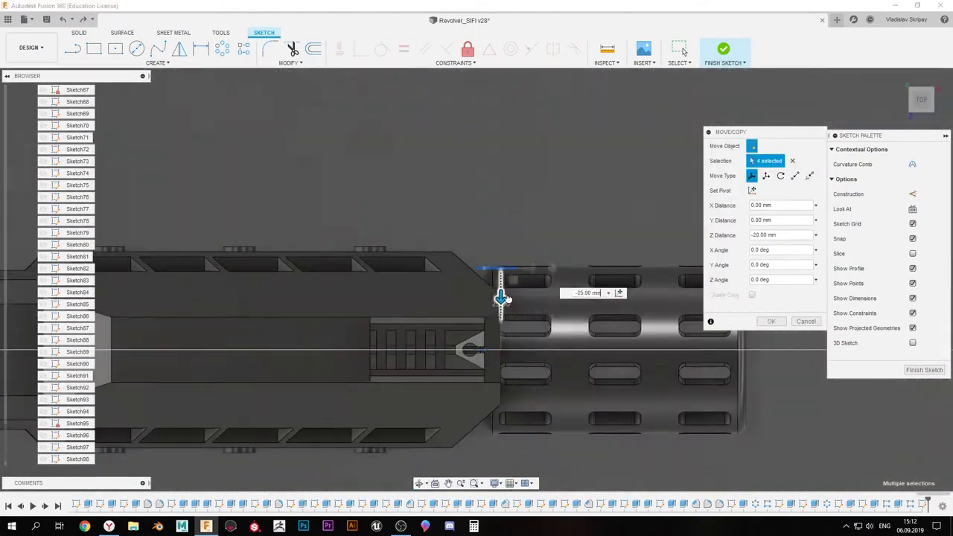
key(Return)
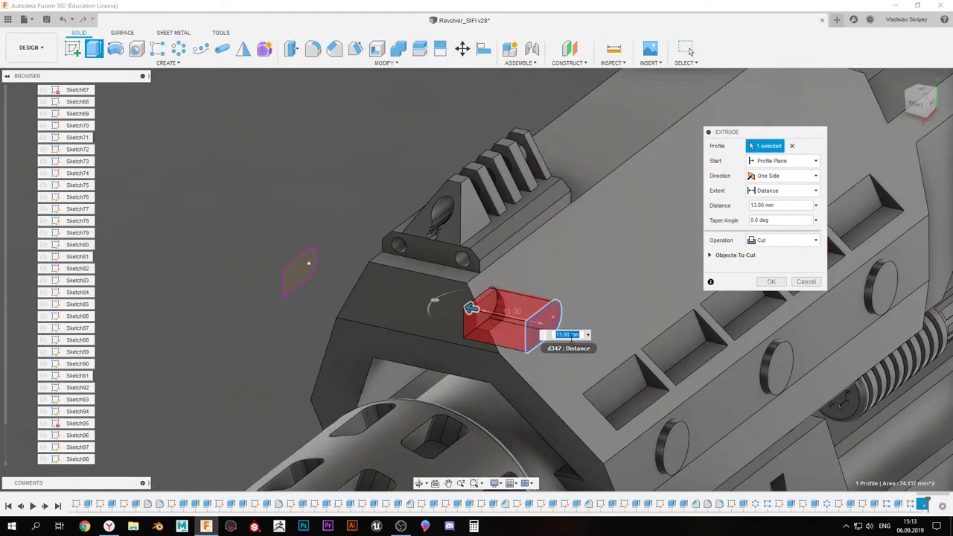
Extrude the rounded slot as a 13.5 mm cut below the sight block
text(14)
shift+middle_drag(593, 347, 549, 260)
text(13.5)
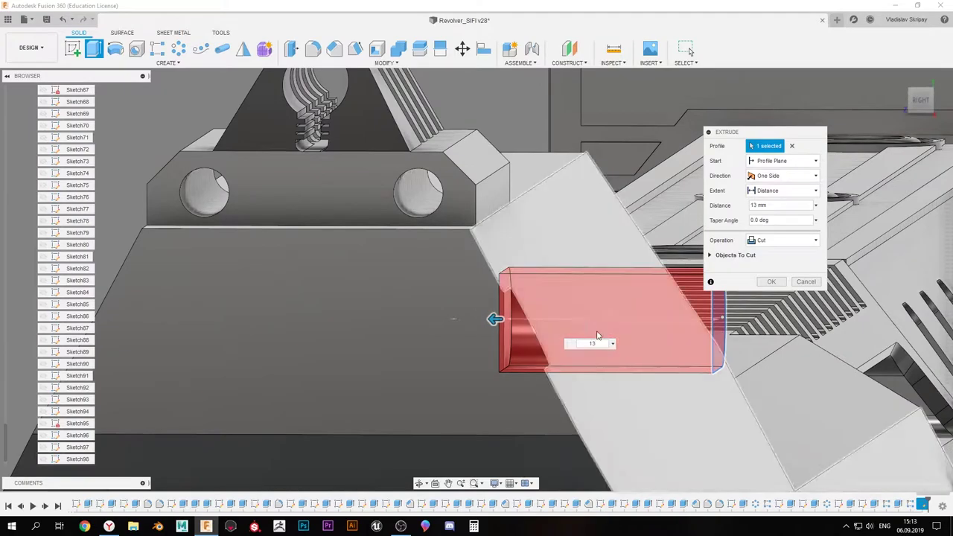
shift+middle_drag(581, 319, 233, 304)
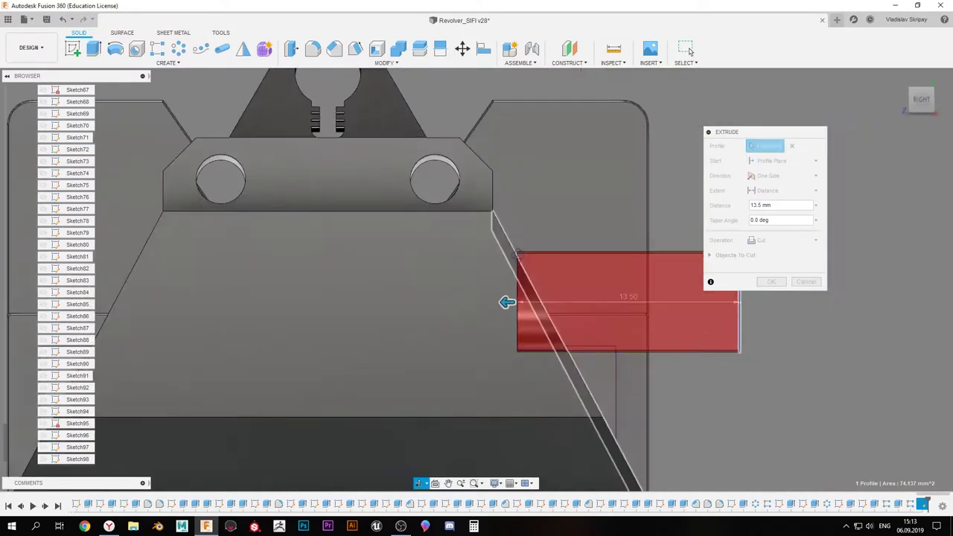
key(Return)
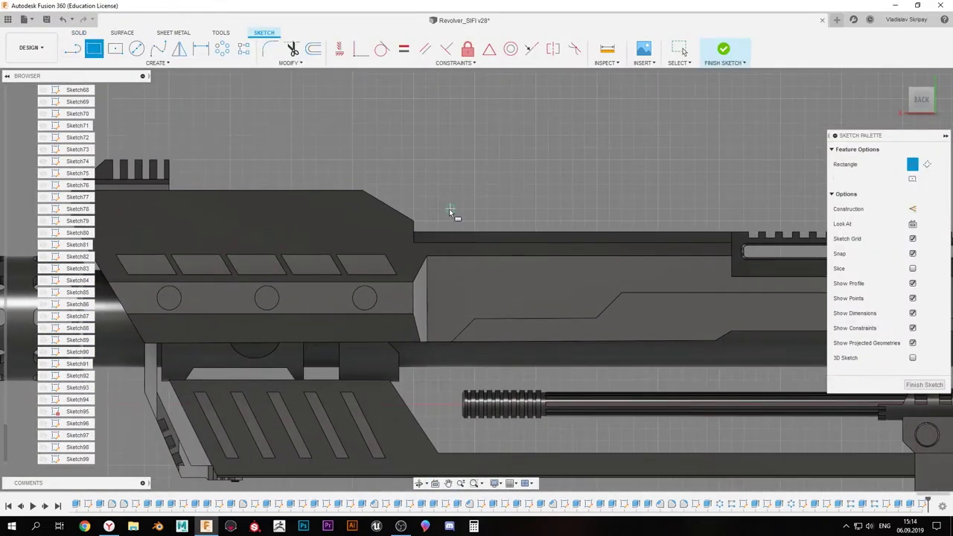
Move the 5 mm-high rectangle's four lines -30 mm along Z and finish the sketch
scroll(432, 236, up, 5)
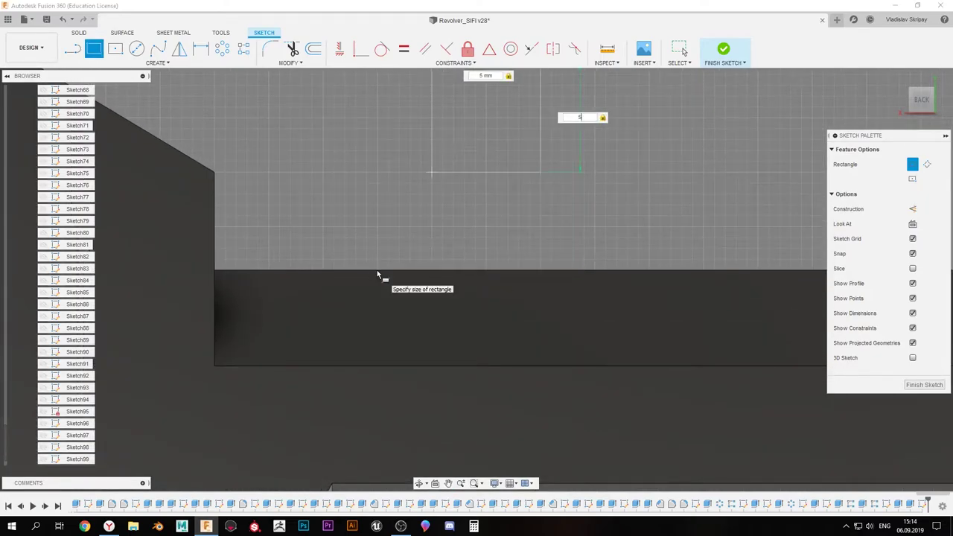
scroll(331, 255, down, 3)
scroll(332, 254, down, 3)
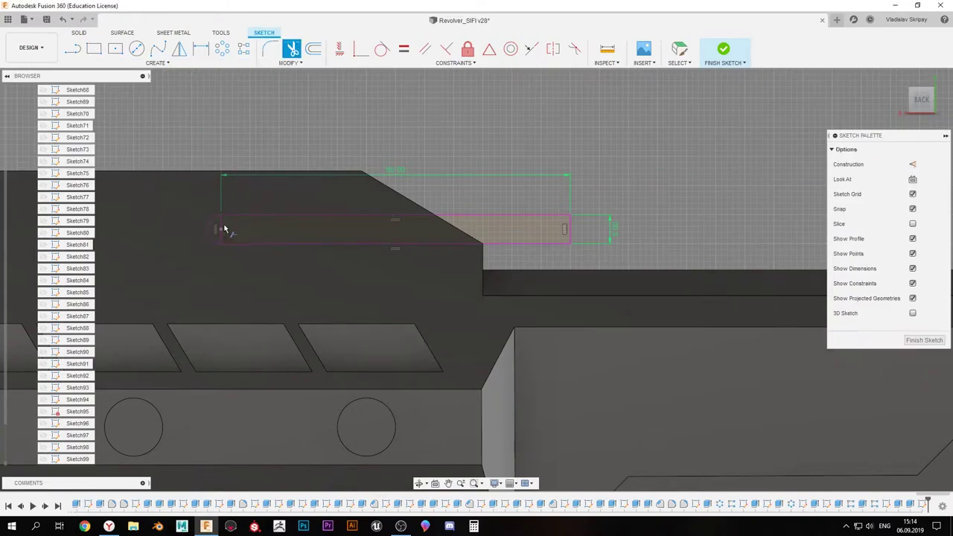
scroll(225, 229, down, 3)
shift+middle_drag(225, 229, 478, 317)
key(m)
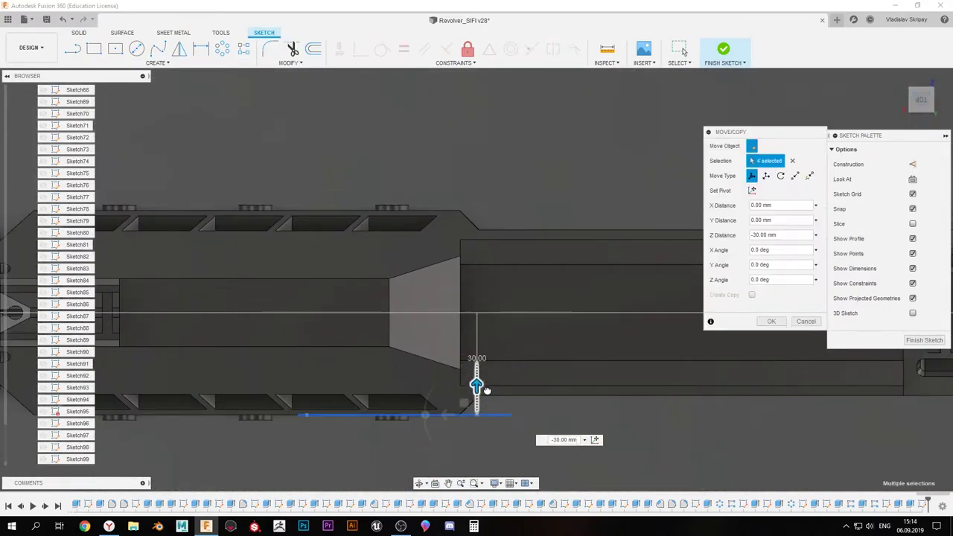
key(Return)
key(m)
key(Return)
Extrude the narrow slot profile as a 16 mm cut into the upper frame
shift+middle_drag(328, 191, 294, 219)
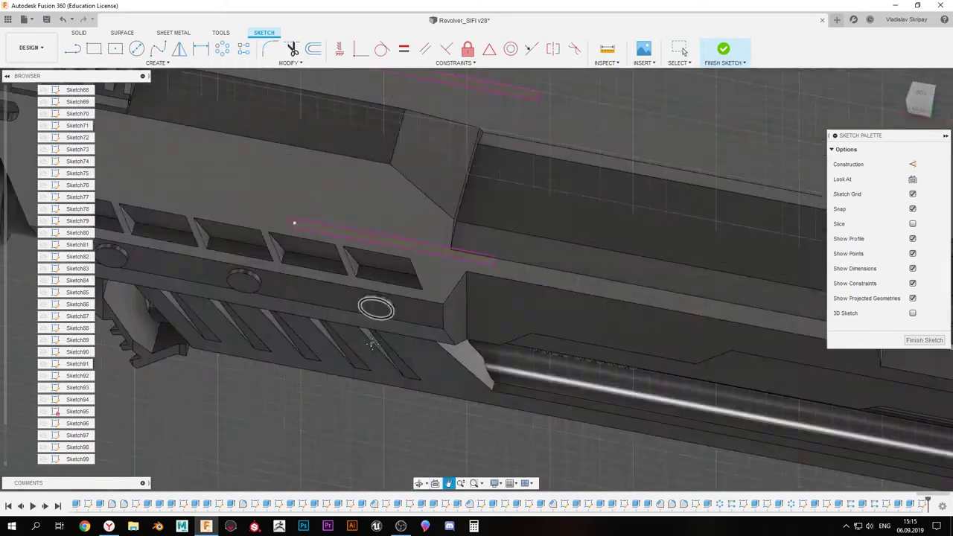
key(e)
click(281, 286)
mouse_move(356, 285)
shift+middle_down()
mouse_move(362, 276)
mouse_move(679, 305)
shift+middle_up()
key(Return)
key(e)
click(679, 305)
text(-16)
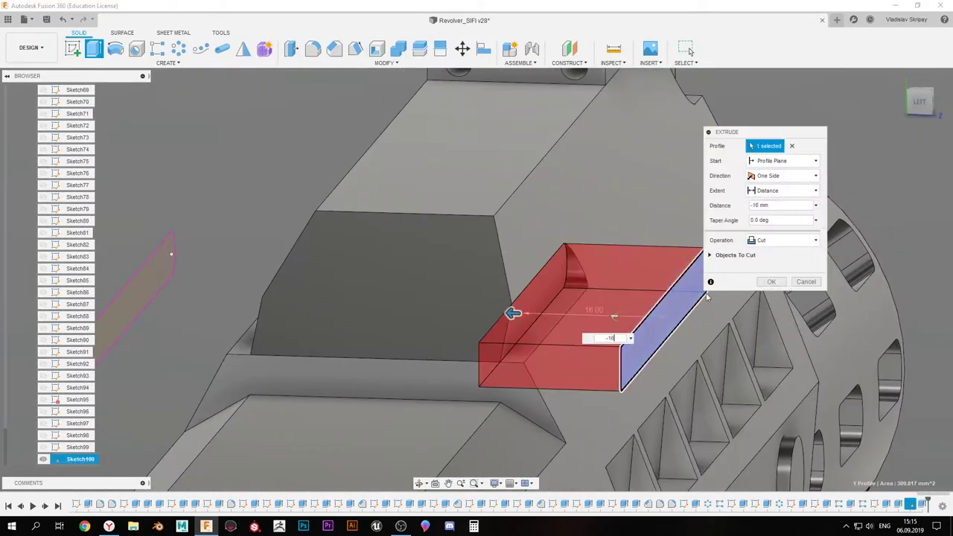
key(Return)
scroll(521, 298, down, 5)
shift+middle_drag(521, 297, 416, 240)
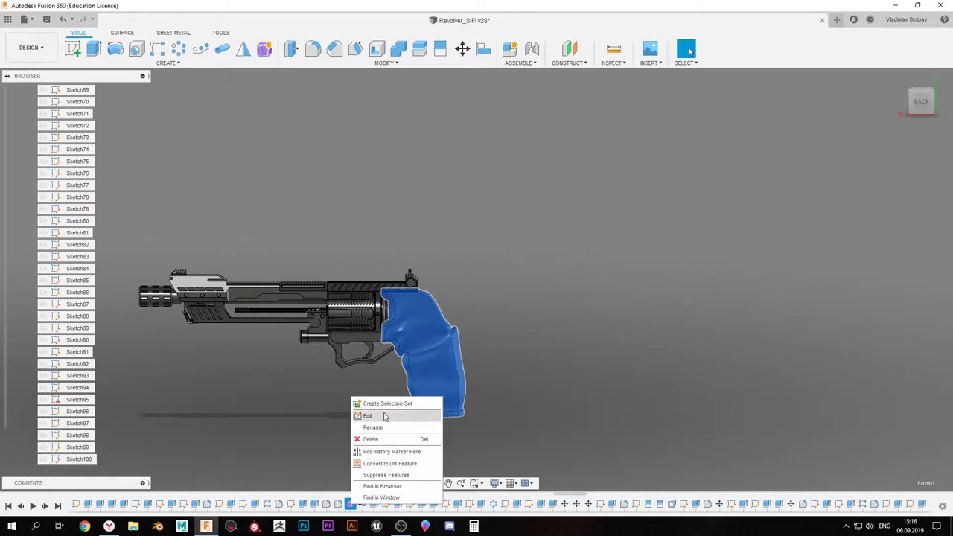
Reshape the grip's upper T-spline edges in Edit Form
click(385, 417)
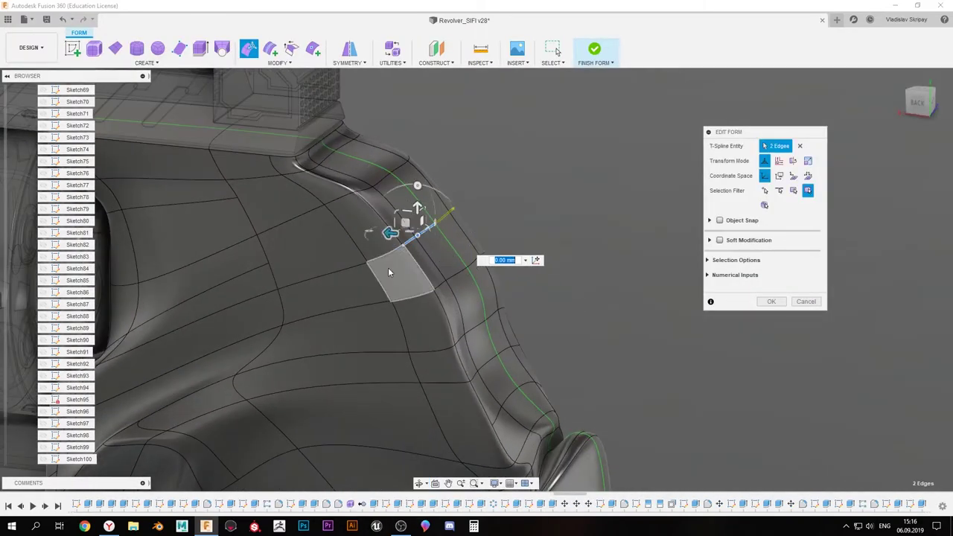
key(Escape)
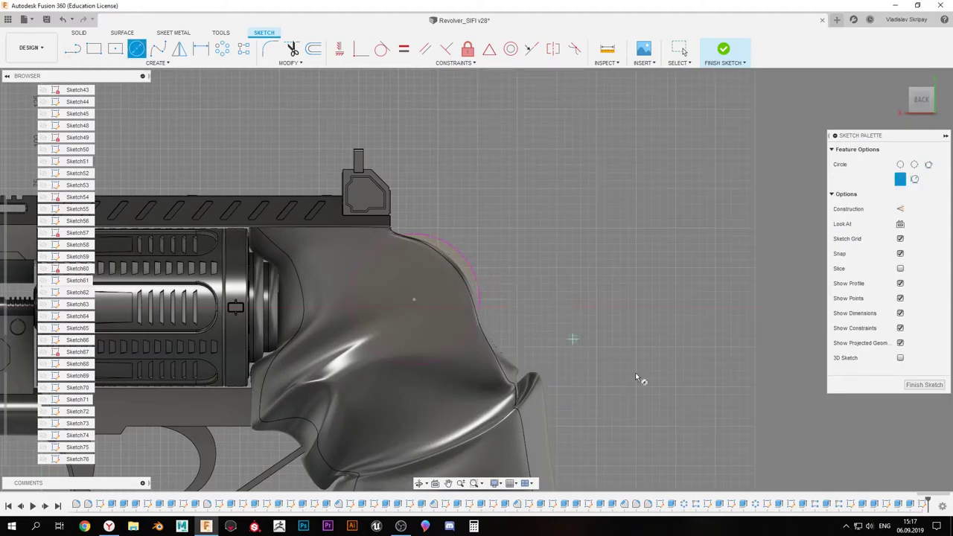
scroll(495, 292, up, 3)
scroll(495, 292, down, 4)
scroll(521, 261, up, 1)
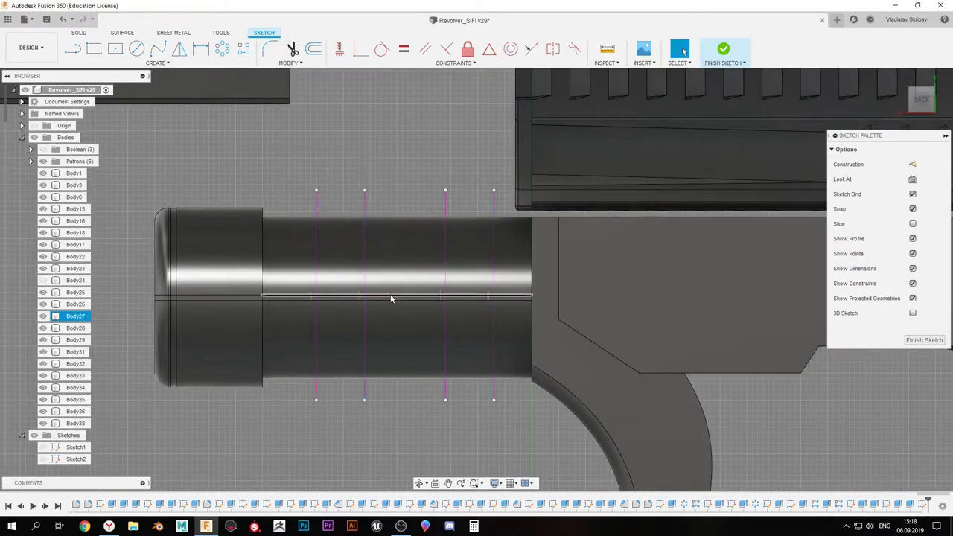
Finish the four-line sketch and split the under-barrel cylinder faces along those lines
key(Return)
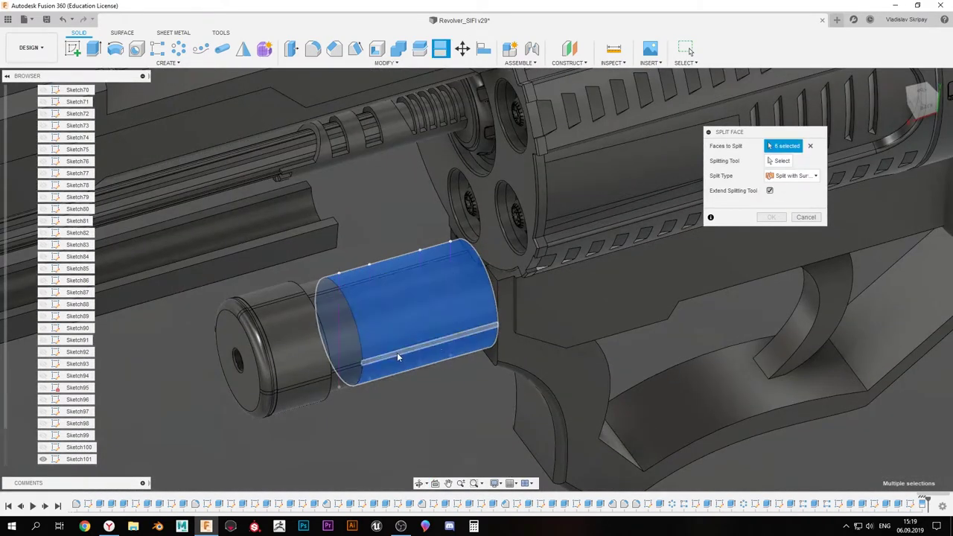
key(Return)
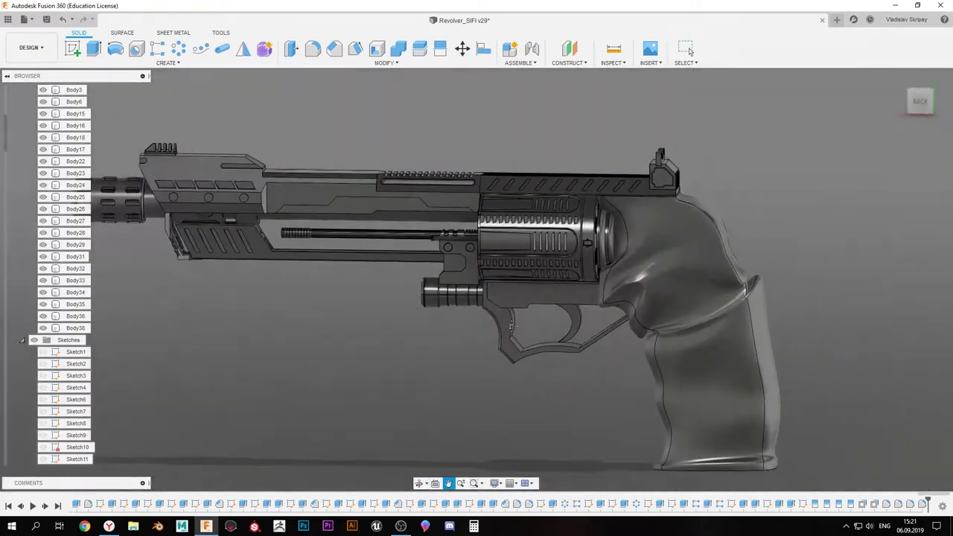
Save a new version of the revolver design
key(ctrl+s)
click(468, 273)
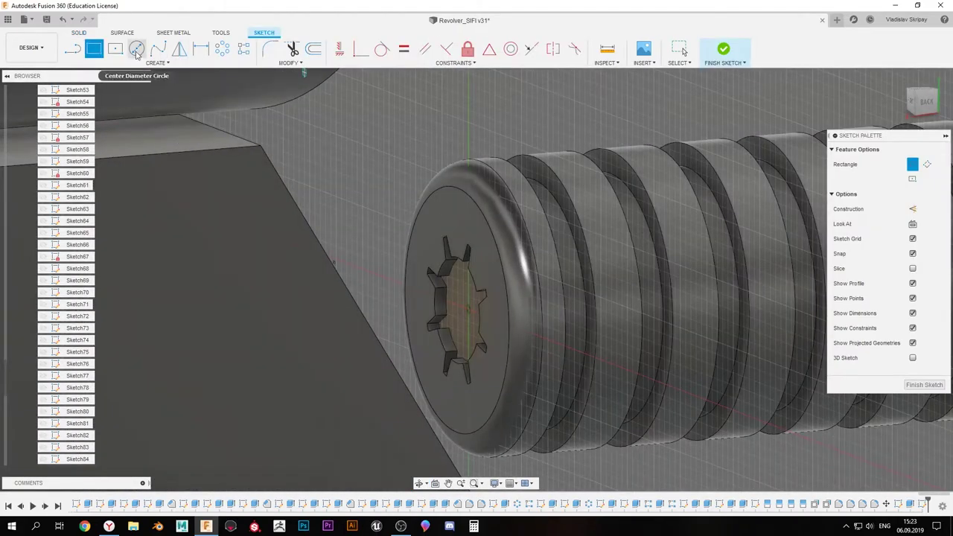
scroll(511, 356, down, 3)
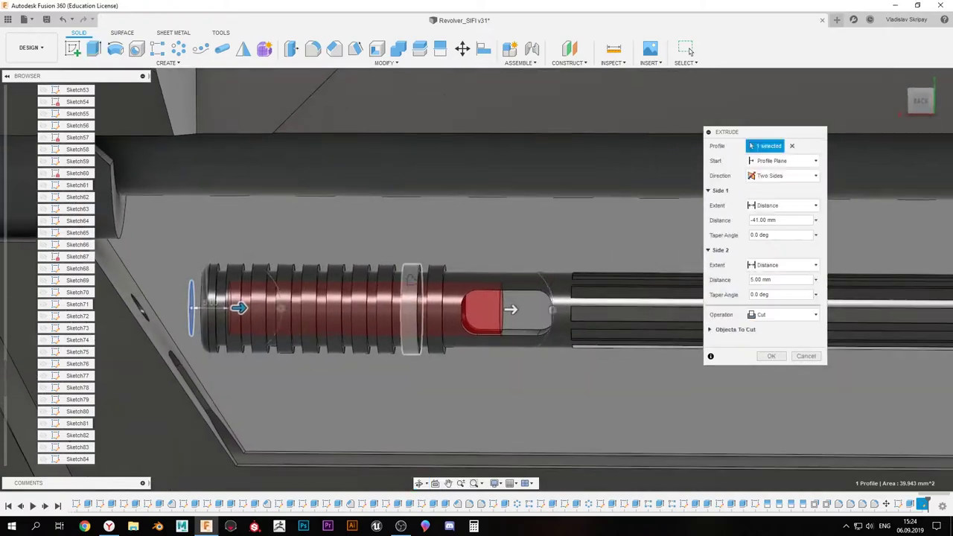
Extrude a 41 mm two-sided cut into the rod end and save as v31
middle_drag(357, 309, 505, 311)
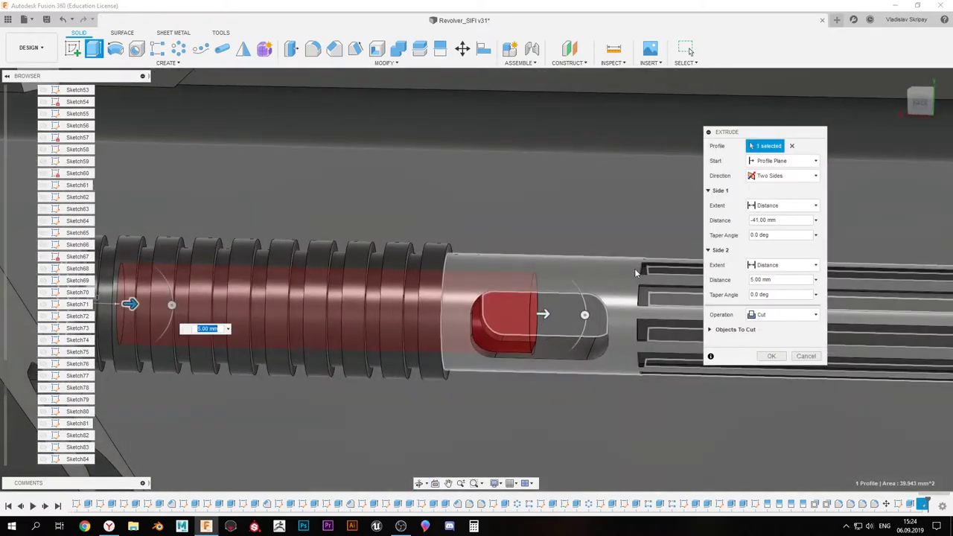
key(Return)
scroll(411, 325, down, 5)
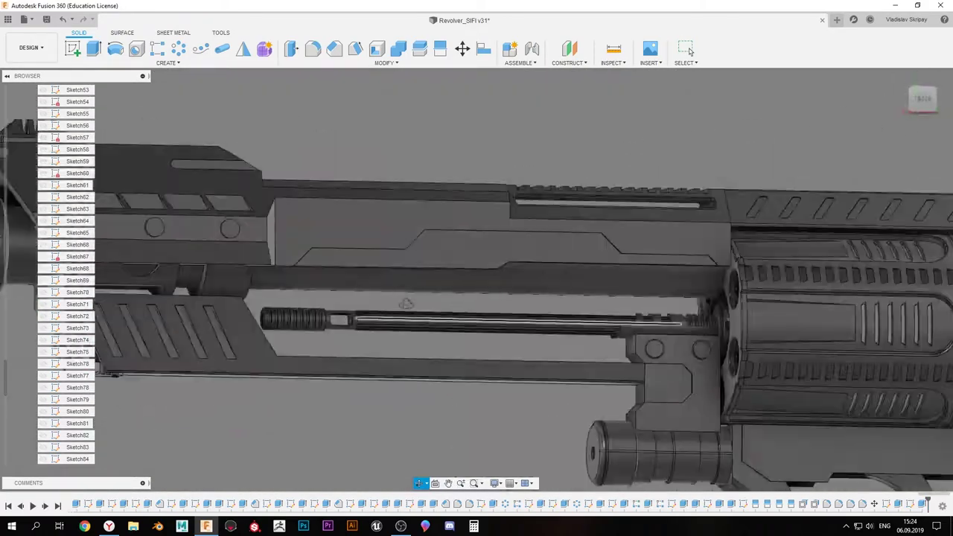
key(ctrl+s)
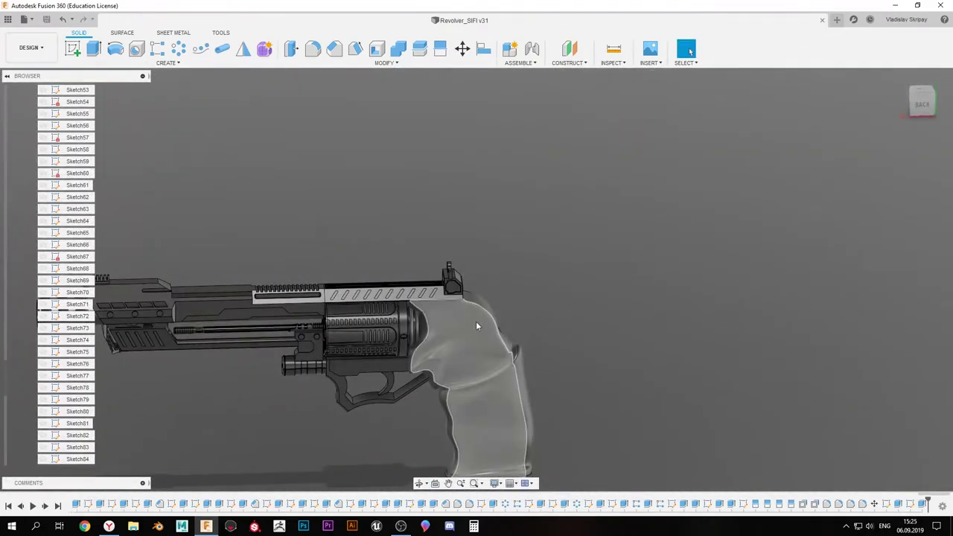
Sketch a circle over the grip top, reposition it, and cut it 10 mm symmetric
shift+middle_drag(471, 346, 419, 280)
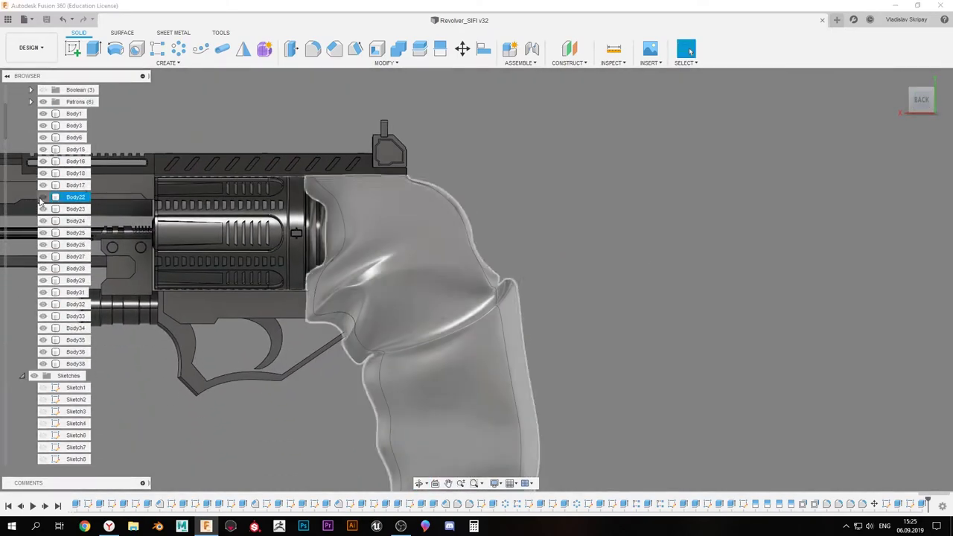
click(70, 49)
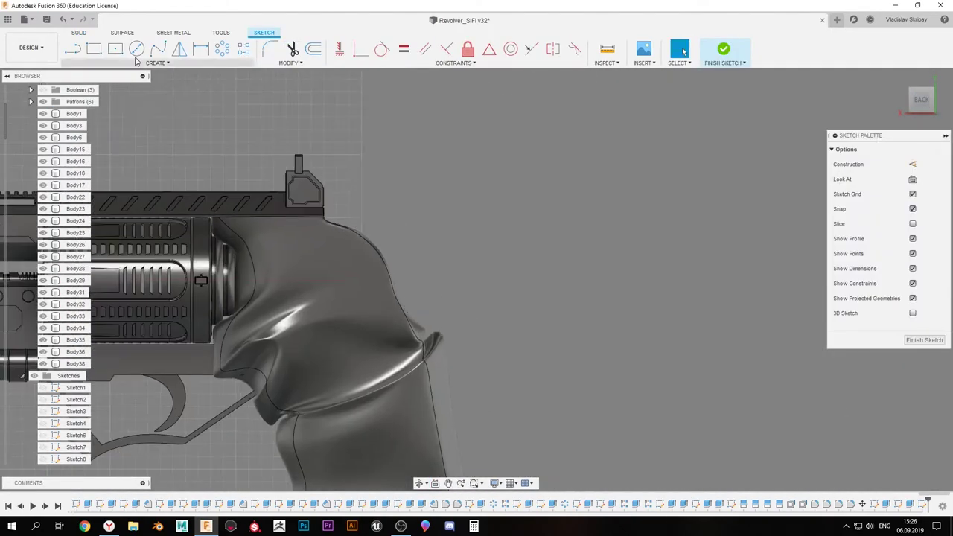
click(392, 249)
key(m)
click(771, 322)
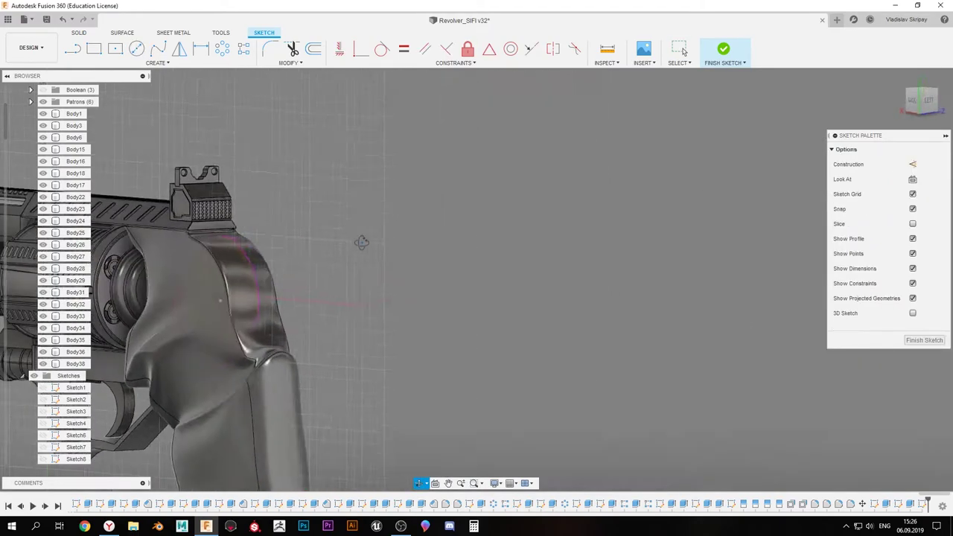
key(e)
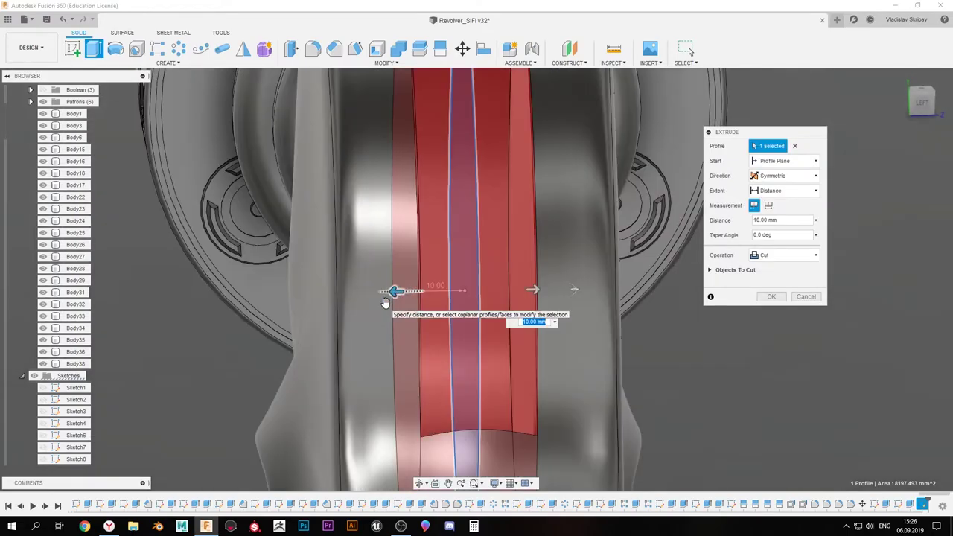
key(Return)
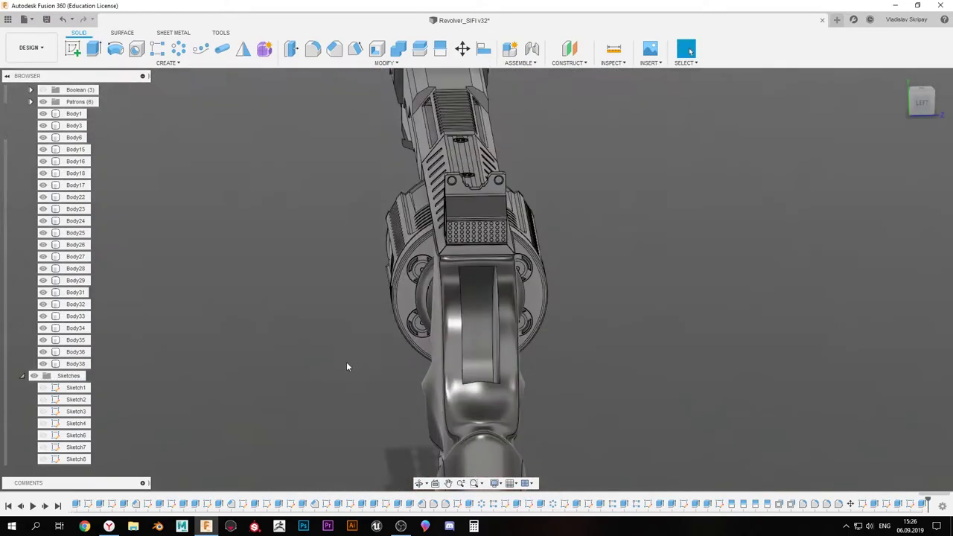
shift+middle_drag(346, 362, 384, 288)
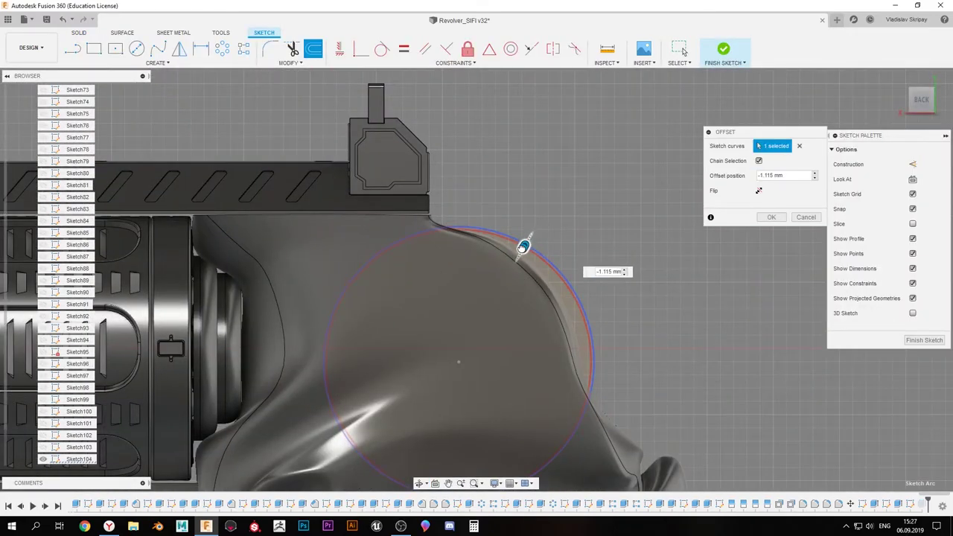
Finish the spline hammer outline and extrude both profiles 12 mm symmetric
middle_drag(581, 230, 459, 290)
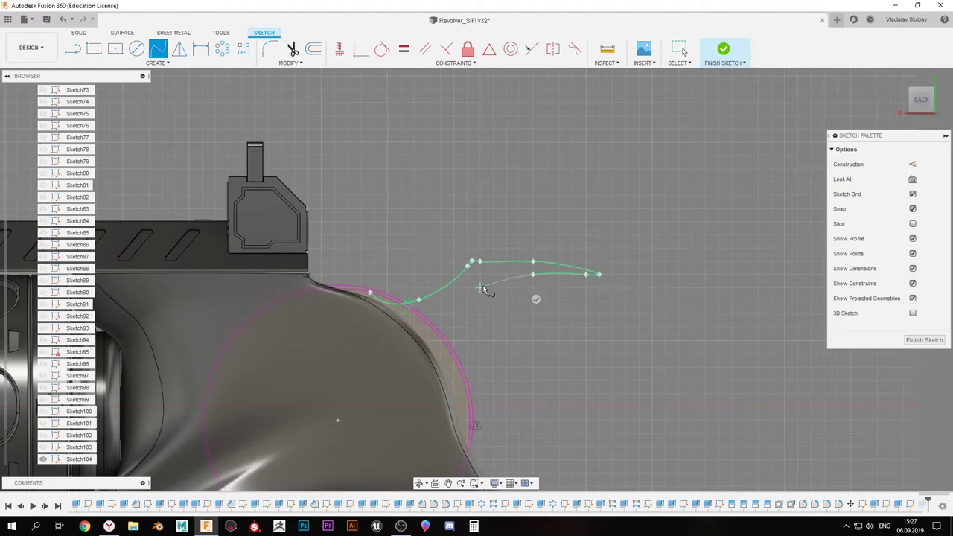
scroll(445, 436, up, 3)
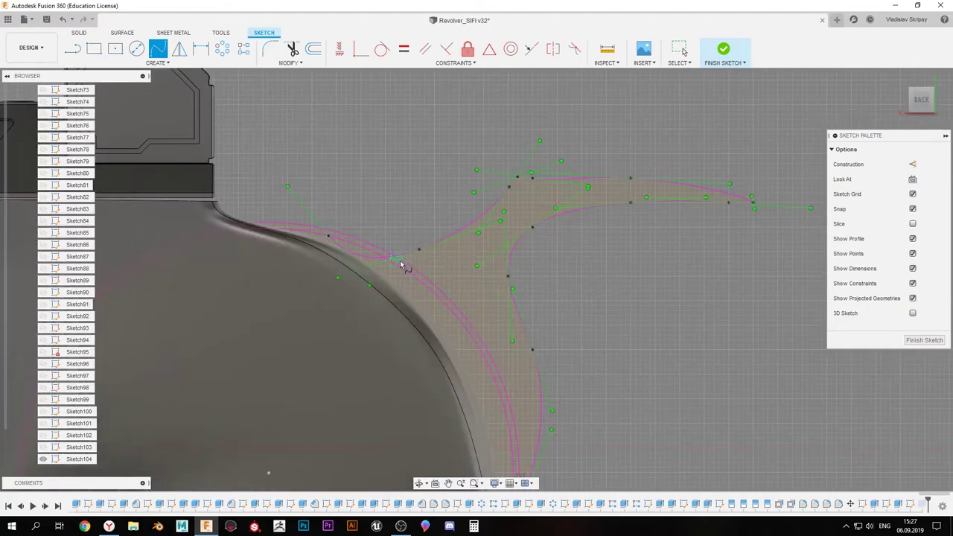
scroll(402, 268, down, 3)
click(723, 48)
shift+middle_drag(521, 313, 473, 293)
scroll(473, 293, up, 2)
click(441, 259)
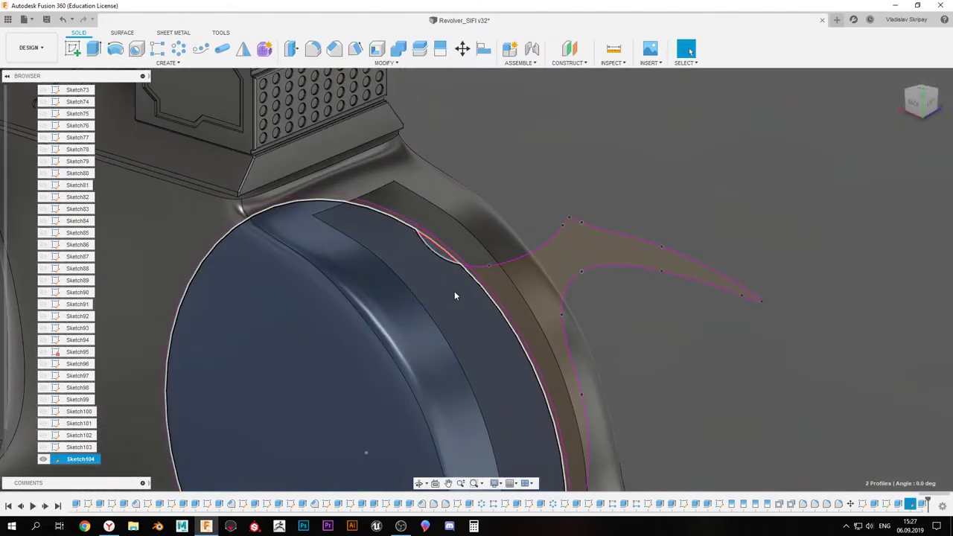
key(e)
click(815, 240)
click(815, 175)
click(774, 205)
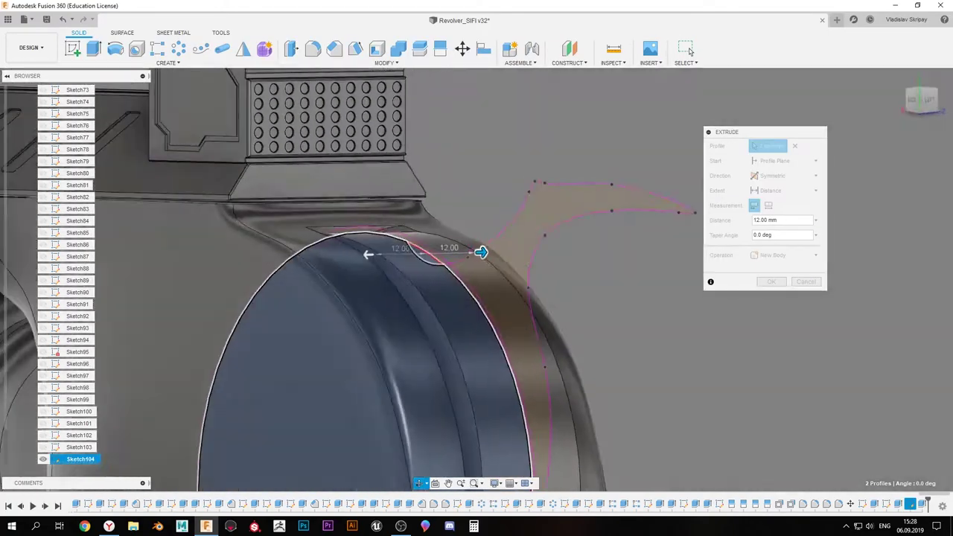
mouse_move(566, 298)
shift+middle_down()
mouse_move(517, 285)
mouse_move(425, 234)
shift+middle_up()
key(Return)
Sketch the closed spur outline and extrude it 7 mm symmetric
scroll(406, 317, up, 3)
mouse_move(406, 317)
shift+middle_down()
mouse_move(305, 280)
mouse_move(427, 295)
shift+middle_up()
scroll(426, 295, up, 3)
scroll(373, 329, down, 3)
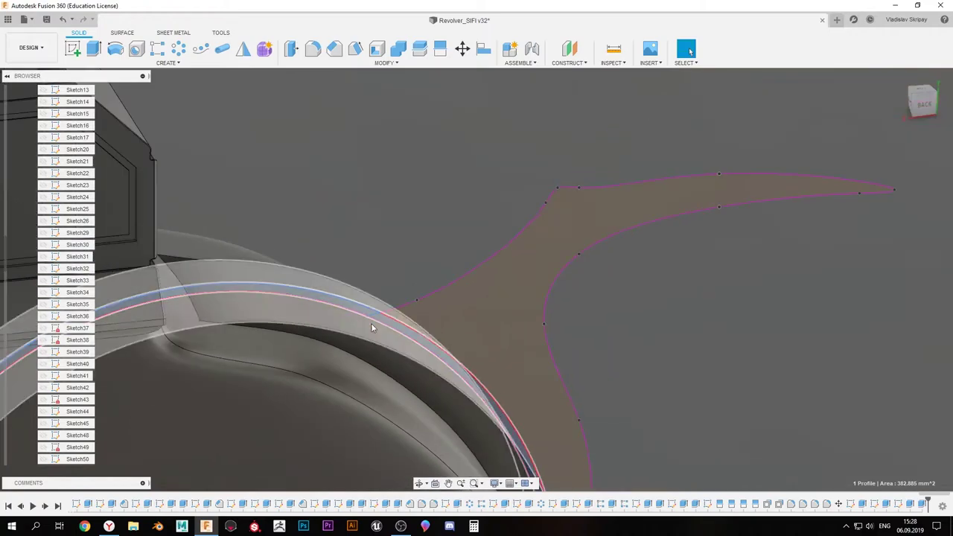
key(r)
middle_drag(615, 231, 477, 294)
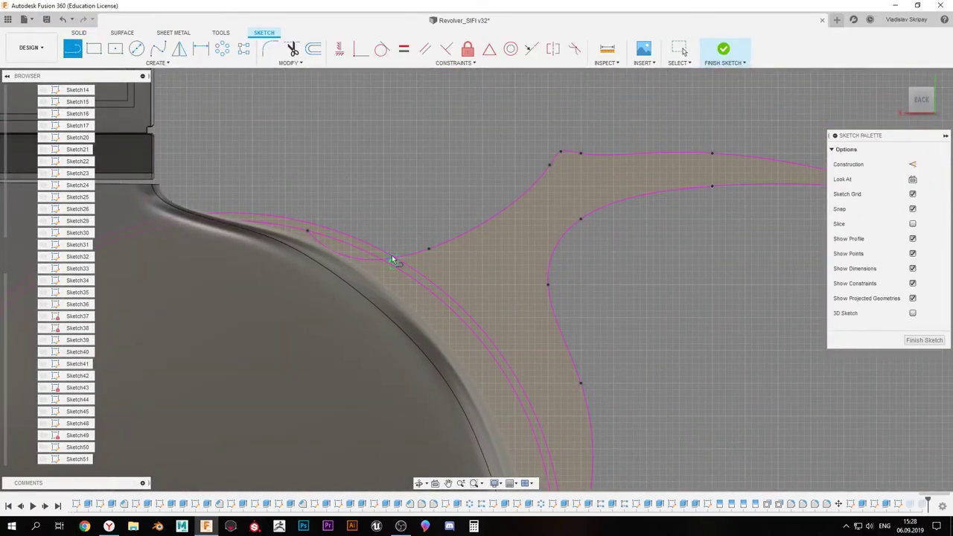
click(428, 251)
key(e)
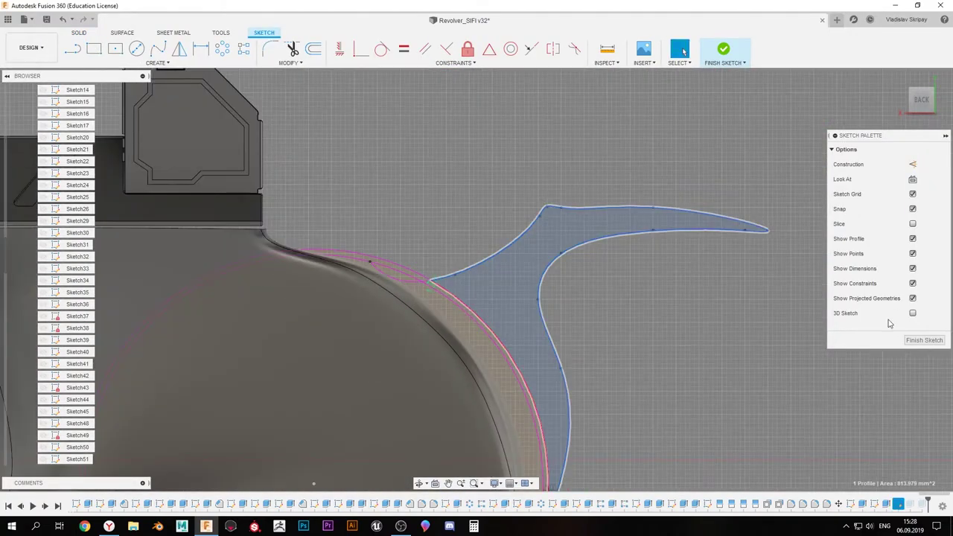
mouse_move(484, 290)
shift+middle_down()
mouse_move(568, 381)
mouse_move(553, 378)
mouse_move(487, 243)
shift+middle_up()
text(7)
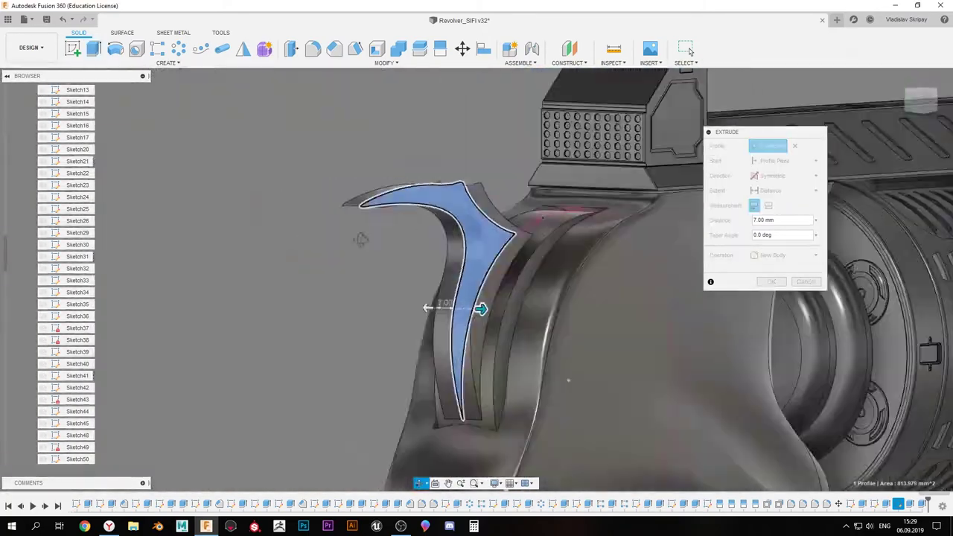
key(Return)
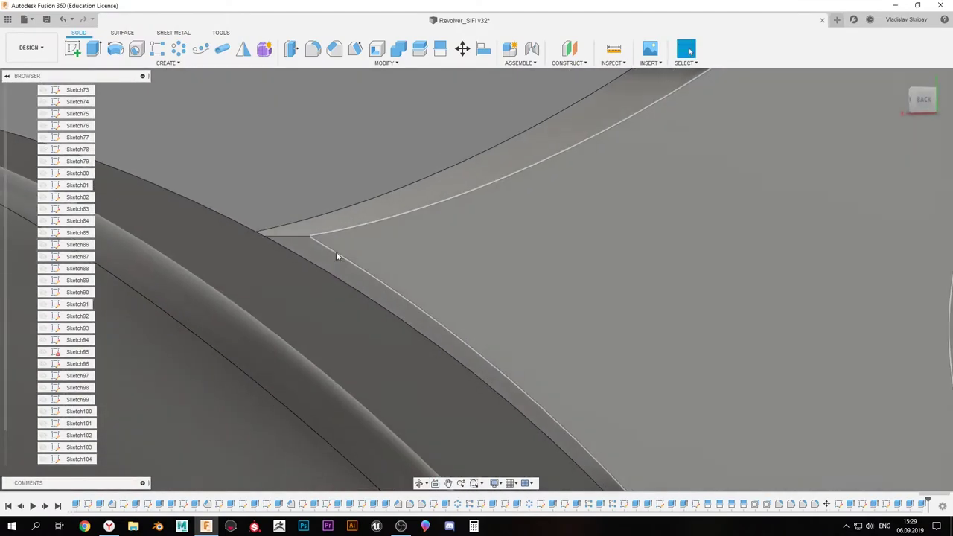
Move the curved band face at the rear of the frame sideways and upward
key(q)
click(405, 268)
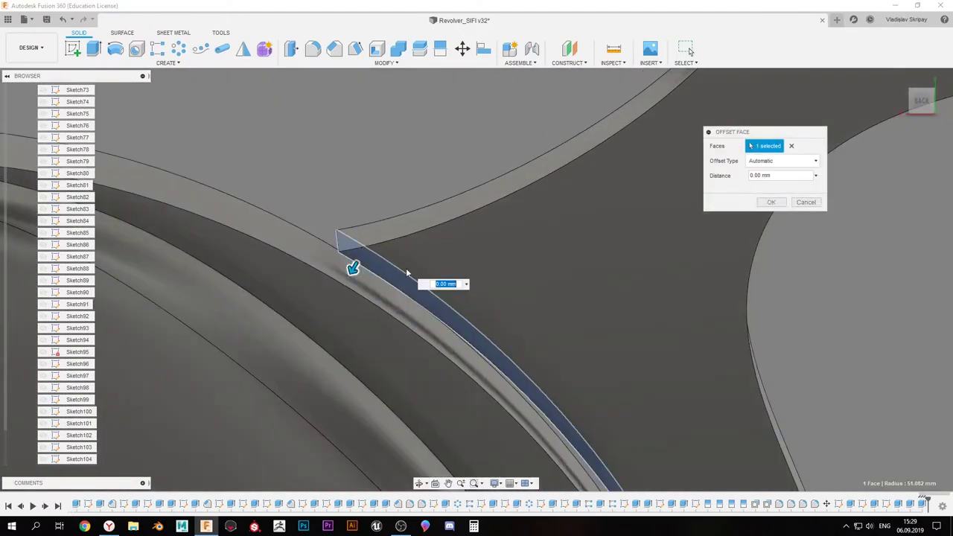
key(Escape)
key(m)
scroll(354, 268, down, 5)
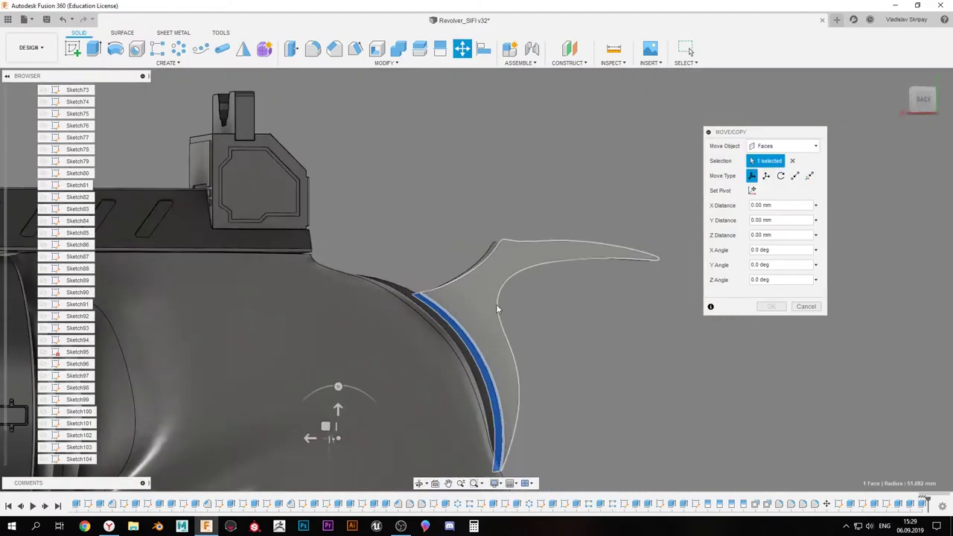
scroll(520, 335, up, 2)
mouse_move(316, 363)
mouse_down()
mouse_move(305, 364)
mouse_move(340, 355)
mouse_up()
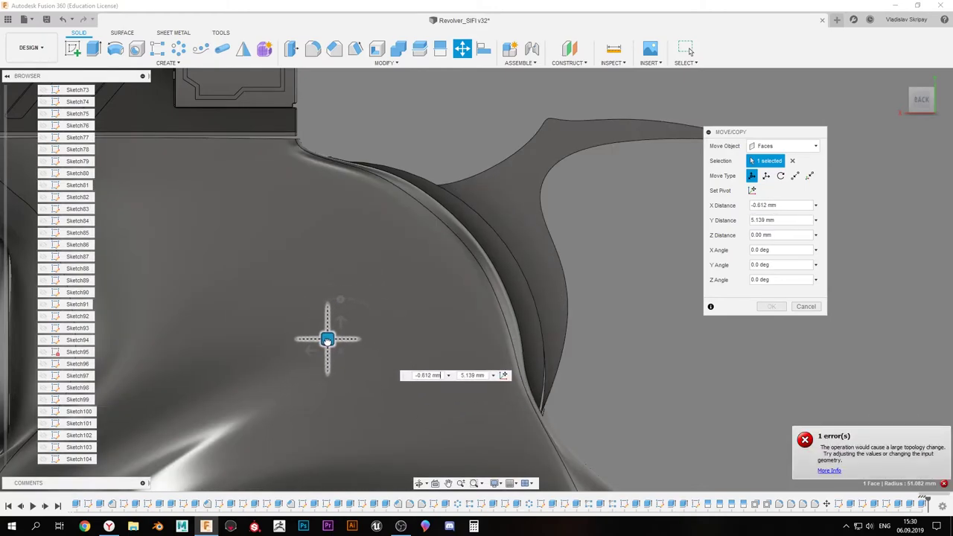
click(771, 306)
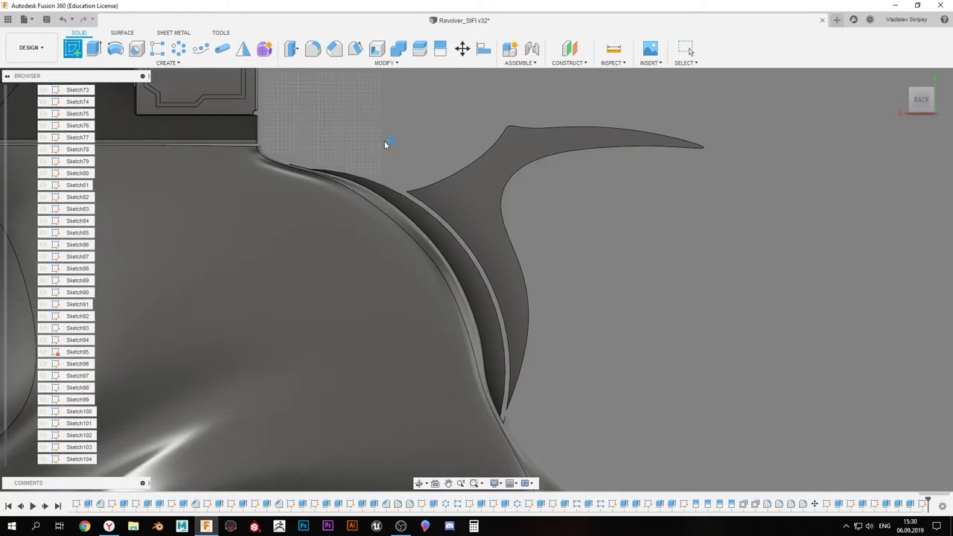
click(385, 144)
Sketch a wedge closing the gap under the spur and extrude it 6 mm symmetric
click(292, 202)
scroll(404, 287, up, 3)
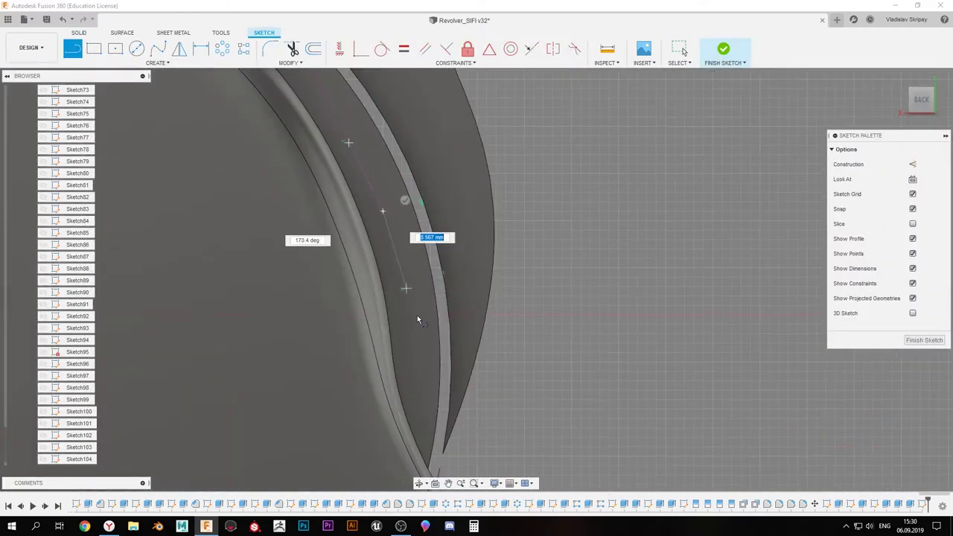
scroll(404, 325, up, 3)
scroll(426, 302, up, 4)
click(425, 304)
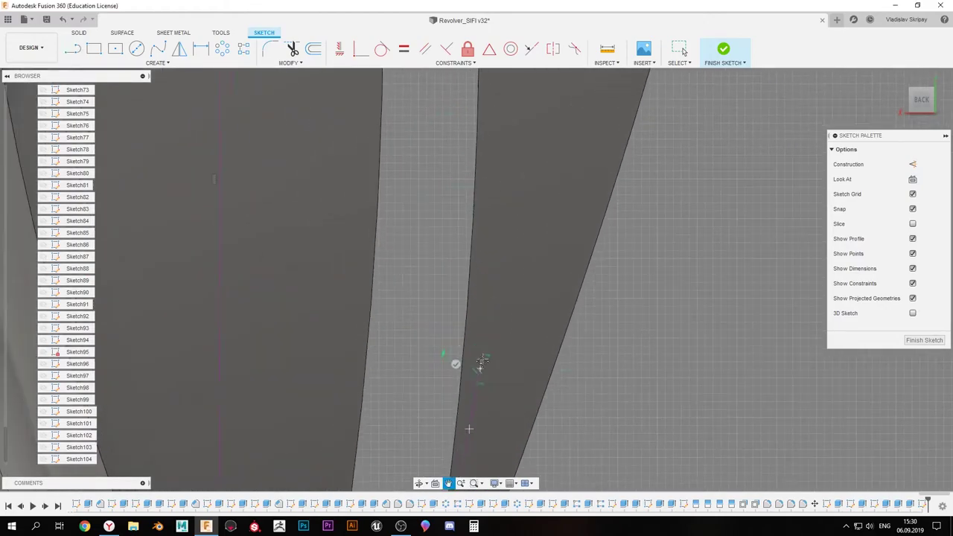
shift+middle_drag(456, 258, 422, 239)
scroll(421, 239, down, 5)
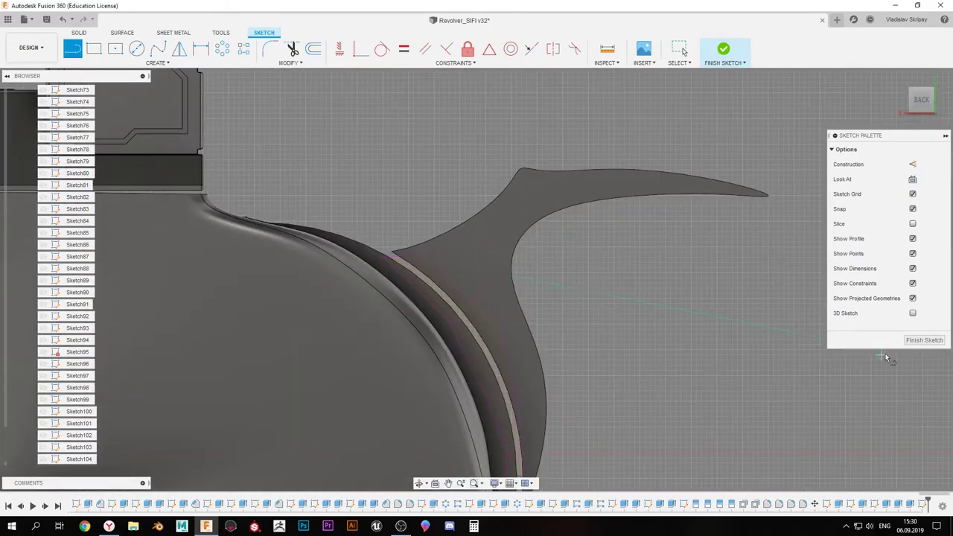
key(e)
click(488, 261)
mouse_move(488, 262)
shift+middle_down()
mouse_move(461, 237)
mouse_move(430, 160)
mouse_move(421, 197)
mouse_move(674, 235)
mouse_move(715, 201)
mouse_move(447, 287)
shift+middle_up()
text(7)
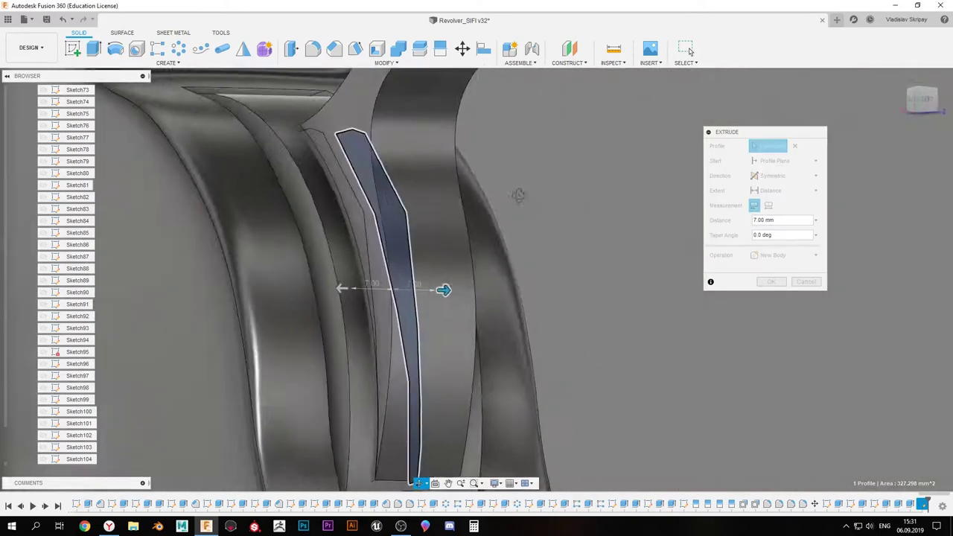
click(785, 176)
click(774, 198)
mouse_move(510, 309)
shift+middle_down()
mouse_move(402, 350)
mouse_move(789, 283)
shift+middle_up()
text(6)
click(771, 282)
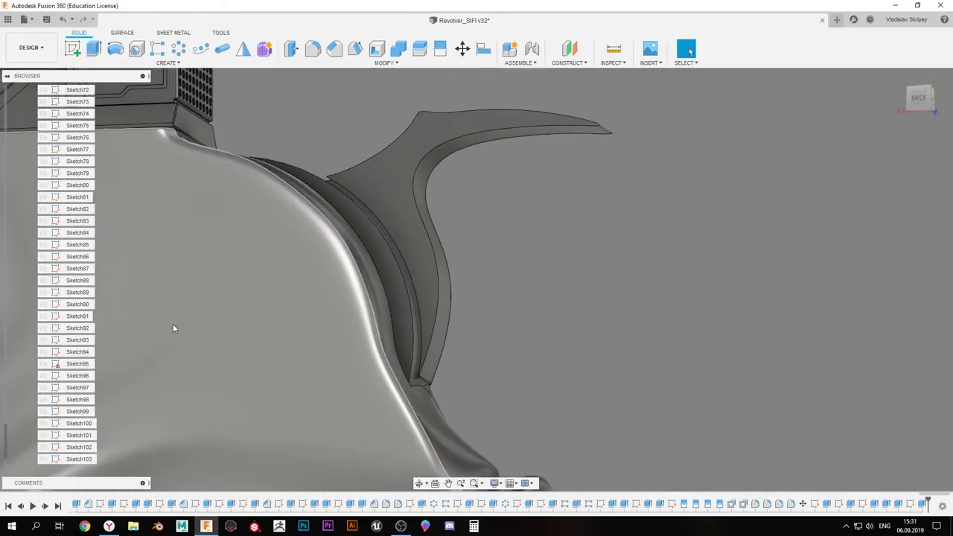
Combine the wedge Body42 into the hammer Body41, then try a fillet and cancel
click(771, 232)
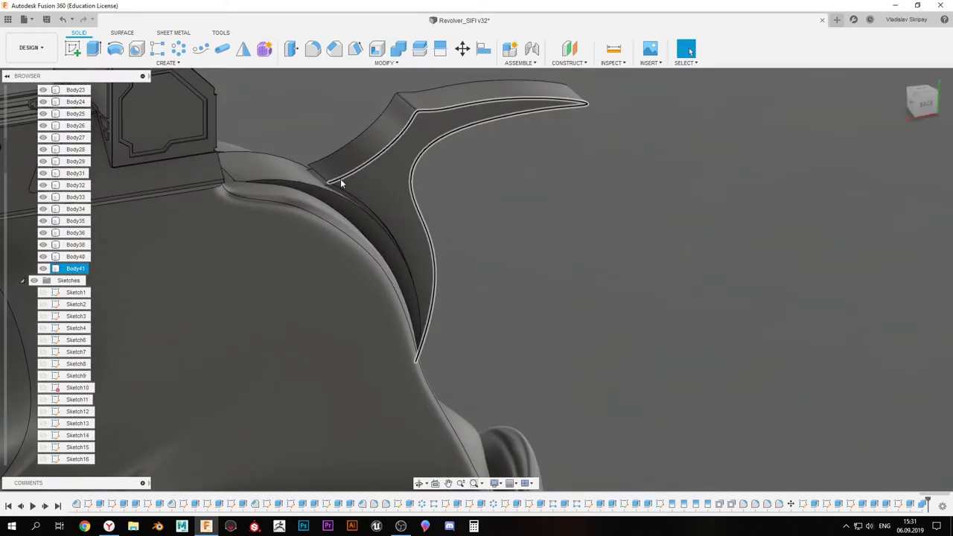
shift+middle_drag(340, 181, 379, 230)
scroll(347, 221, up, 3)
shift+middle_drag(421, 312, 447, 234)
click(395, 305)
key(f)
key(Return)
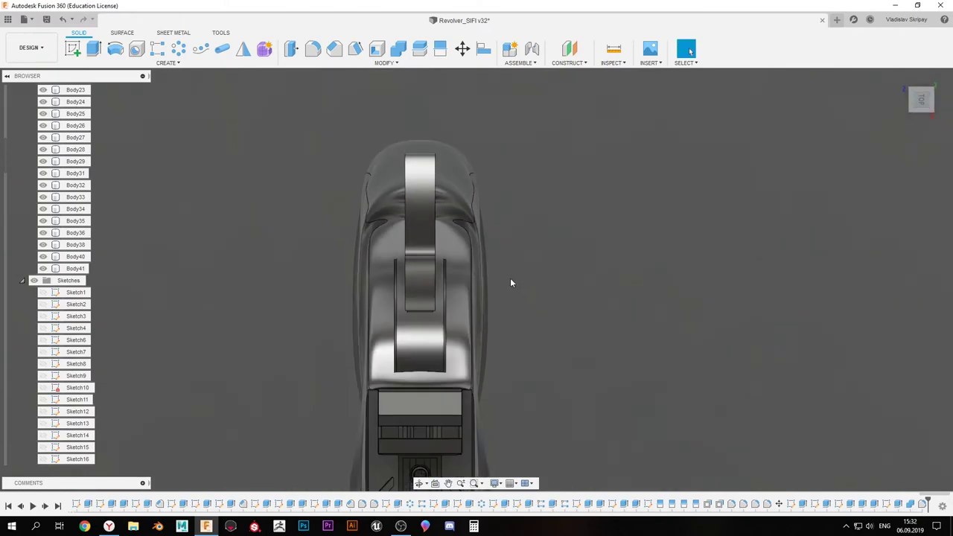
Sketch a mirrored slot shape on the top plane and cut both profiles 60 mm
click(510, 278)
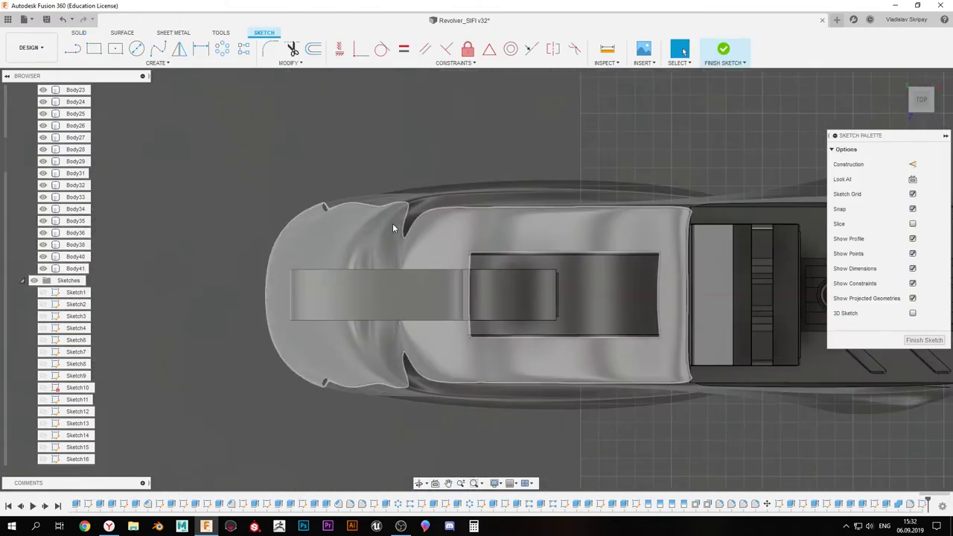
key(l)
scroll(221, 278, down, 2)
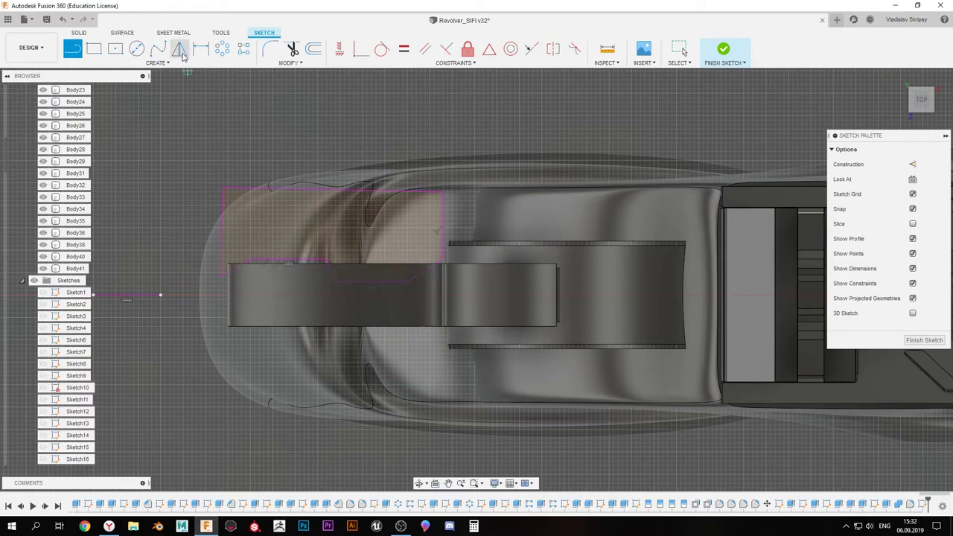
click(162, 296)
key(Return)
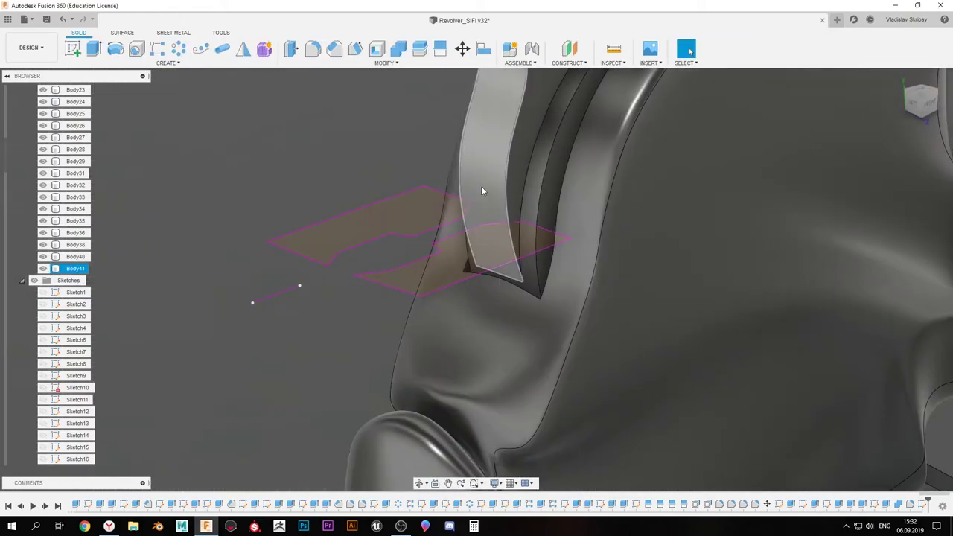
mouse_move(351, 305)
shift+middle_down()
mouse_move(411, 222)
mouse_move(402, 312)
shift+middle_up()
key(e)
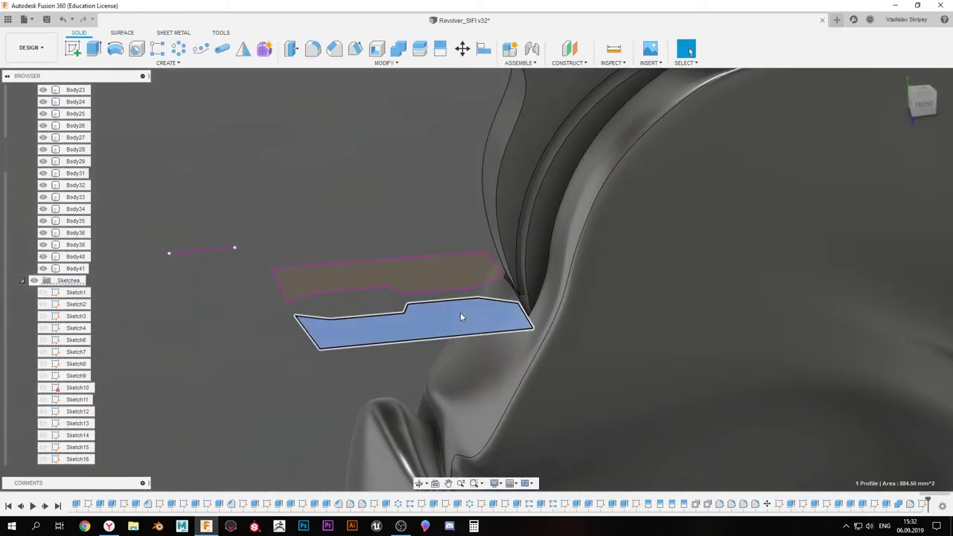
drag(402, 310, 388, 137)
click(773, 281)
mouse_move(772, 282)
shift+middle_down()
mouse_move(445, 220)
mouse_move(458, 282)
shift+middle_up()
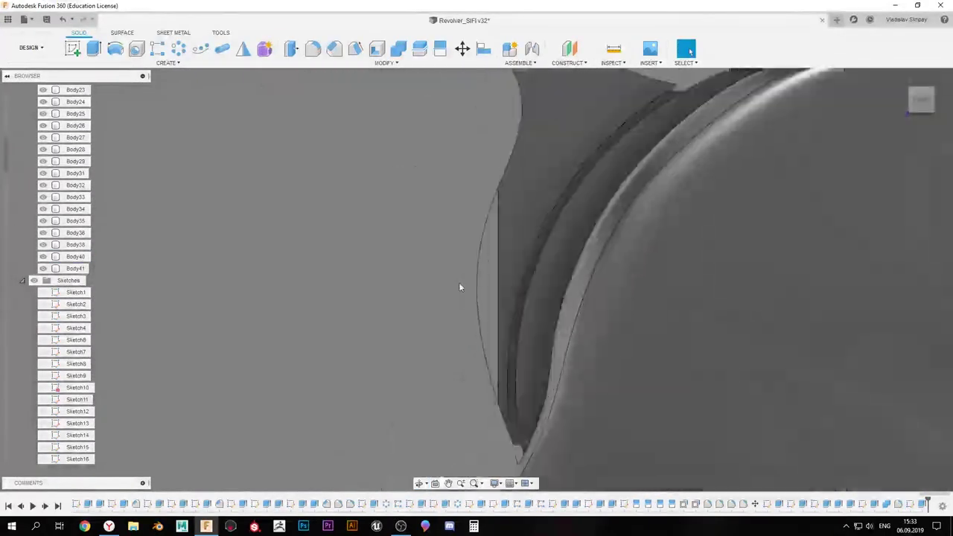
Sketch a clipped-corner profile beside the hammer's curved edge and cut it 10 mm
key(s)
click(481, 283)
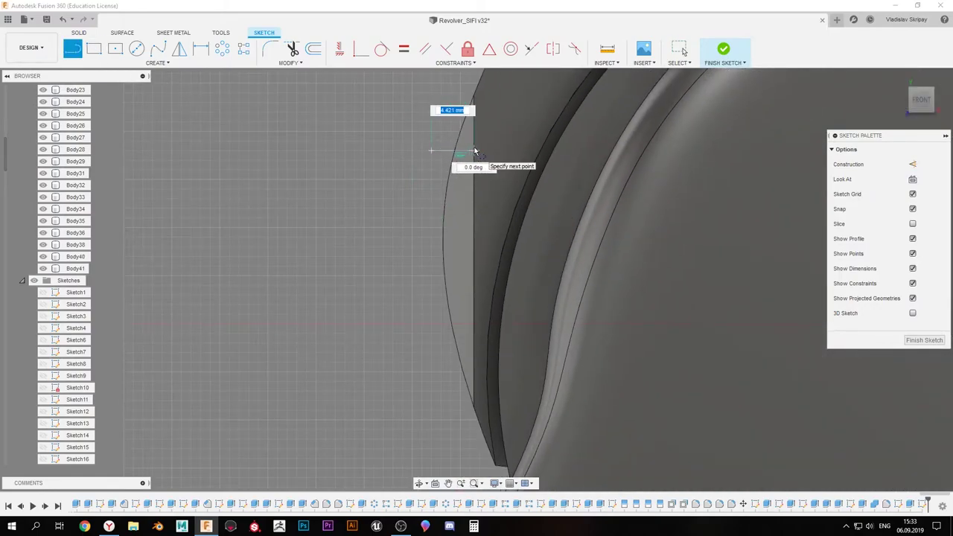
middle_drag(479, 207, 473, 222)
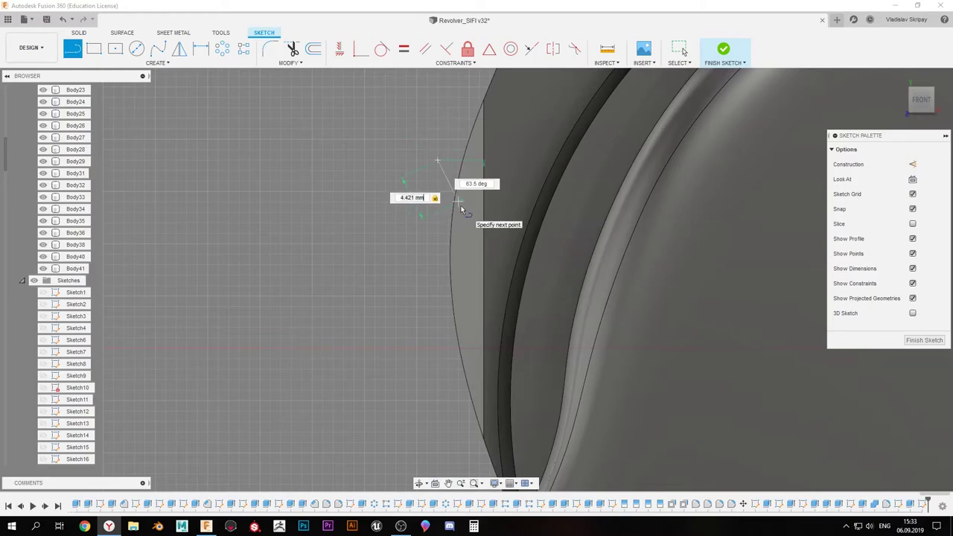
key(Escape)
mouse_move(450, 235)
shift+middle_down()
mouse_move(409, 288)
mouse_move(337, 175)
shift+middle_up()
key(l)
scroll(402, 261, up, 4)
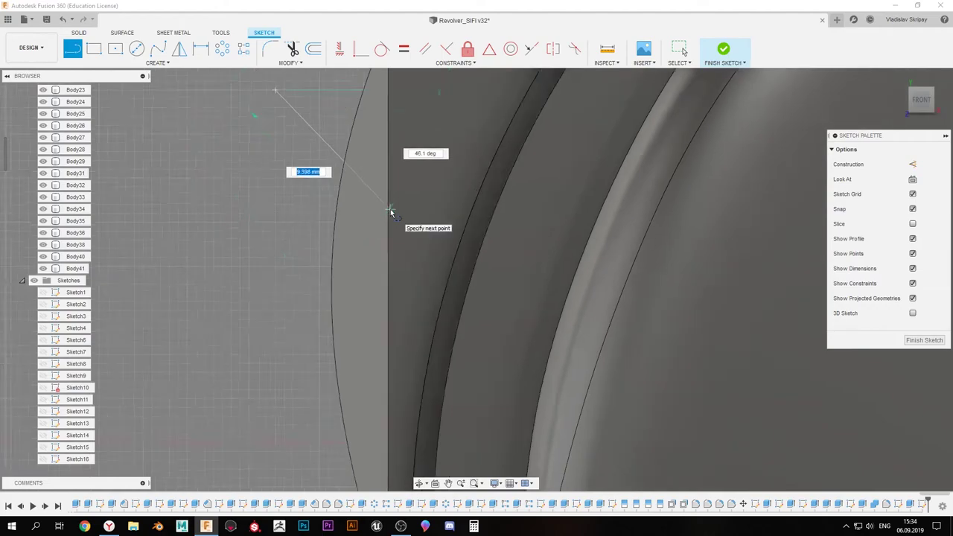
scroll(398, 298, down, 2)
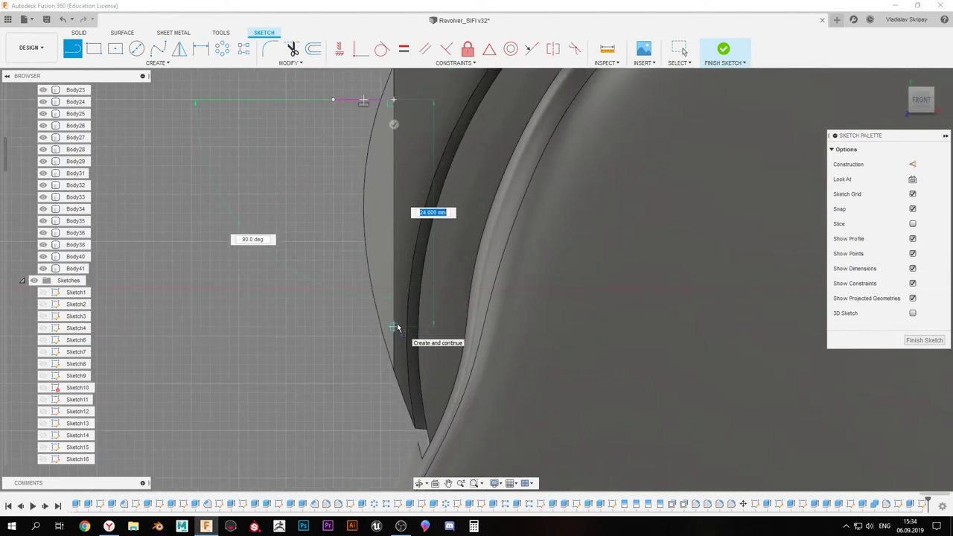
scroll(392, 131, up, 2)
key(Escape)
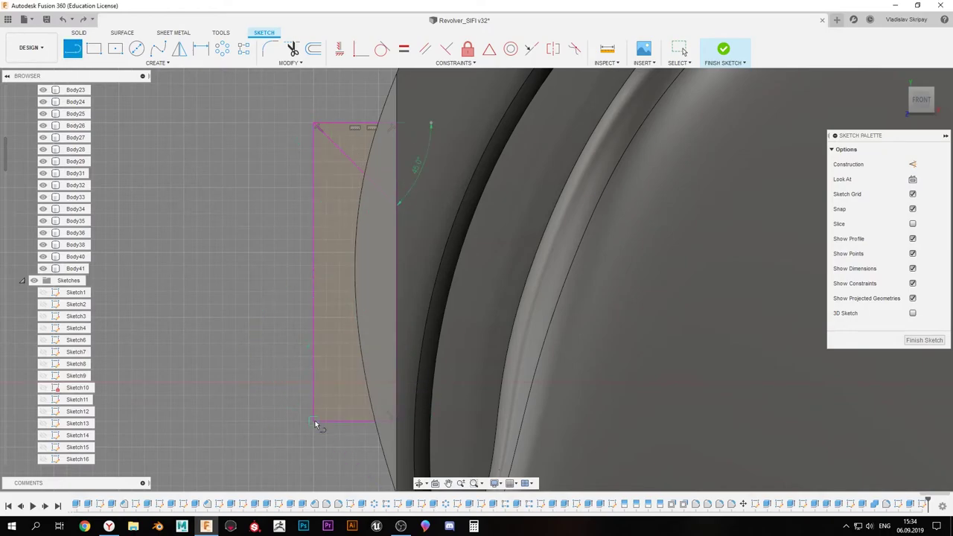
key(e)
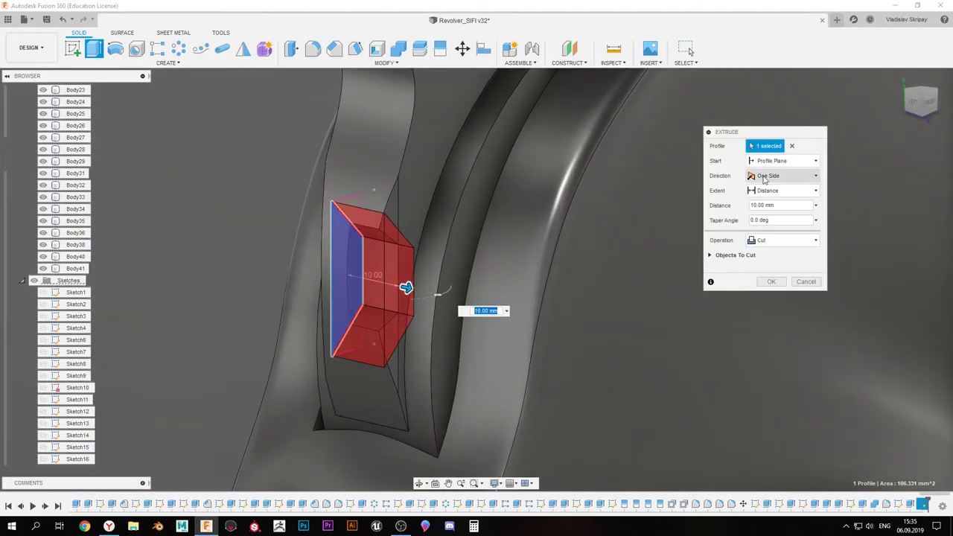
click(772, 282)
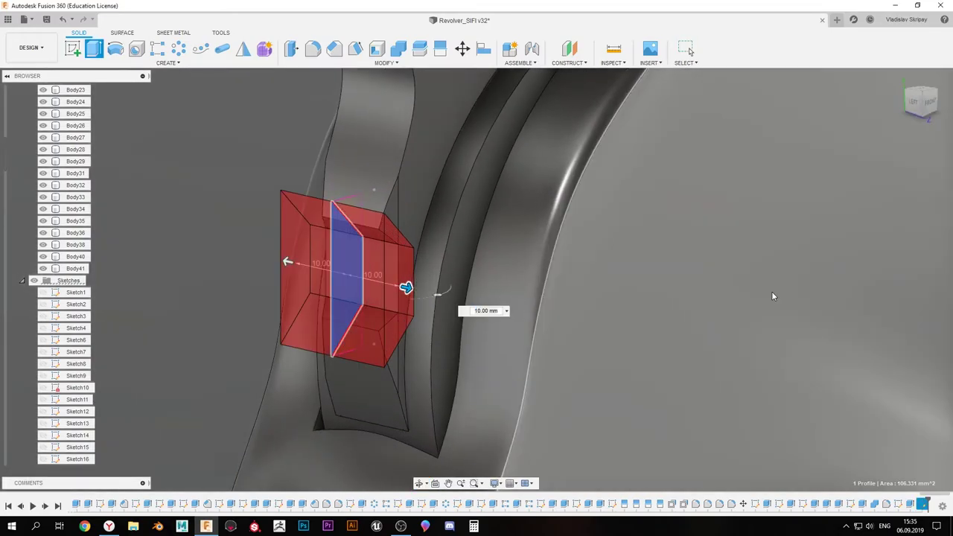
mouse_move(772, 291)
shift+middle_down()
mouse_move(378, 197)
mouse_move(385, 235)
shift+middle_up()
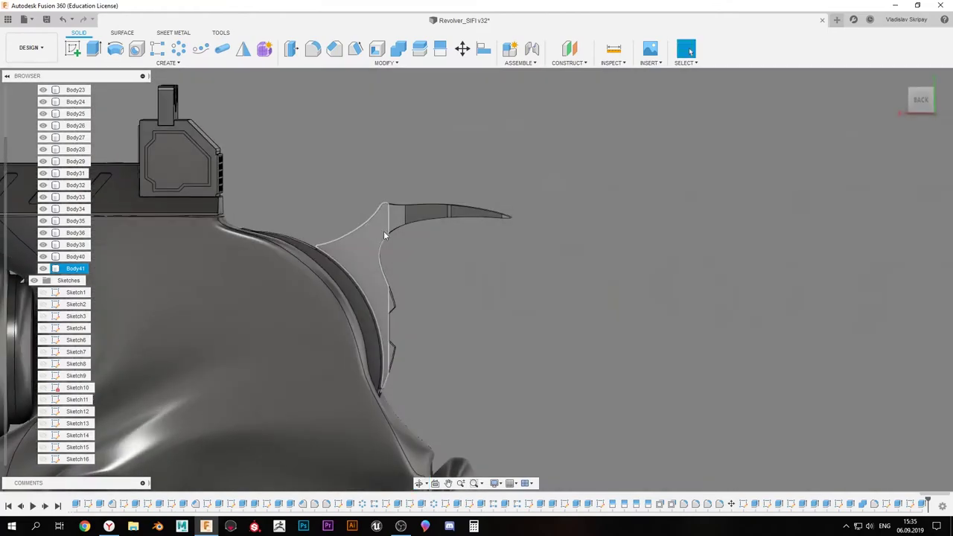
Sketch a closed spline strip on the hammer face and extrude it as a new body
click(385, 235)
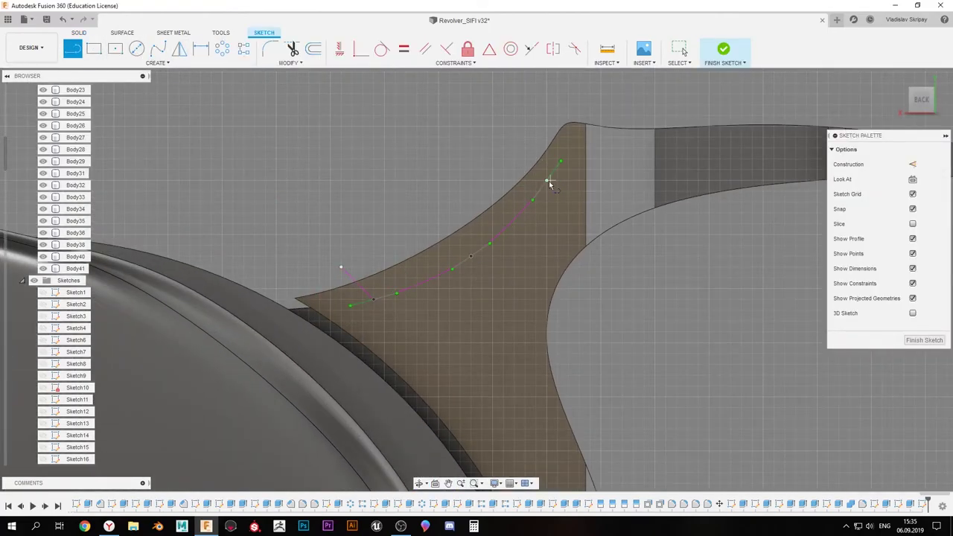
click(545, 130)
key(e)
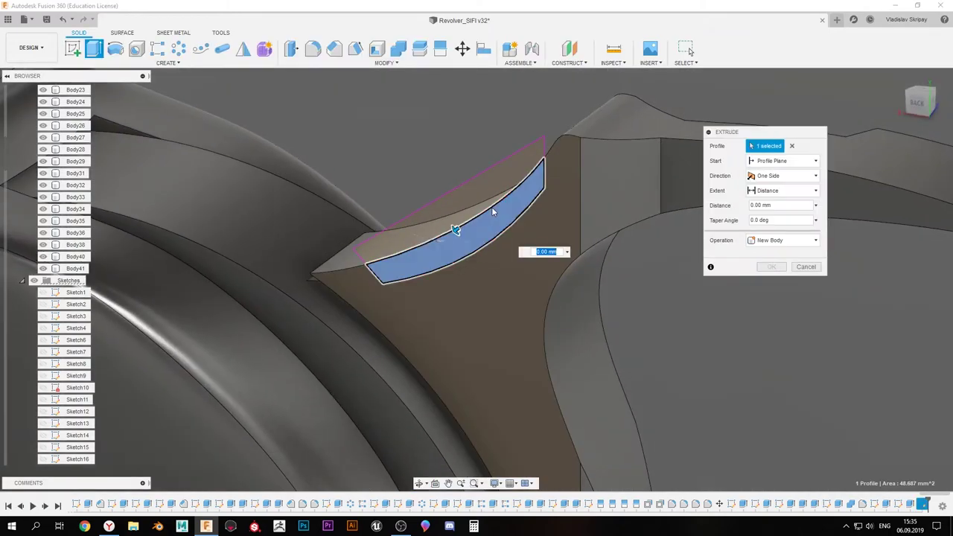
drag(494, 213, 504, 117)
key(Return)
shift+middle_drag(504, 117, 502, 326)
View the hammer from the back, orbit out to the whole revolver, and show the barrel body
click(922, 108)
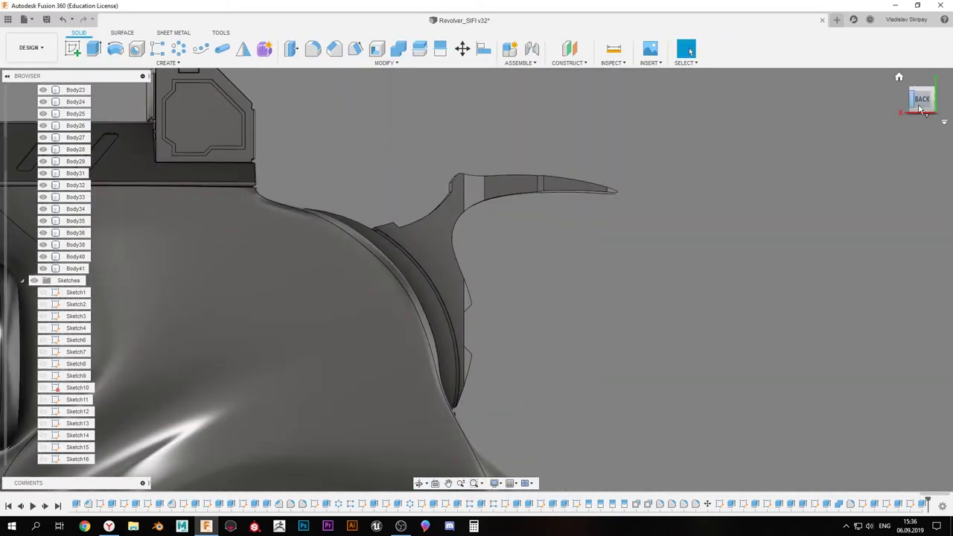
scroll(437, 244, down, 5)
mouse_move(437, 244)
shift+middle_down()
mouse_move(477, 253)
mouse_move(357, 252)
mouse_move(405, 527)
mouse_move(241, 251)
shift+middle_up()
scroll(447, 250, up, 5)
scroll(240, 251, up, 2)
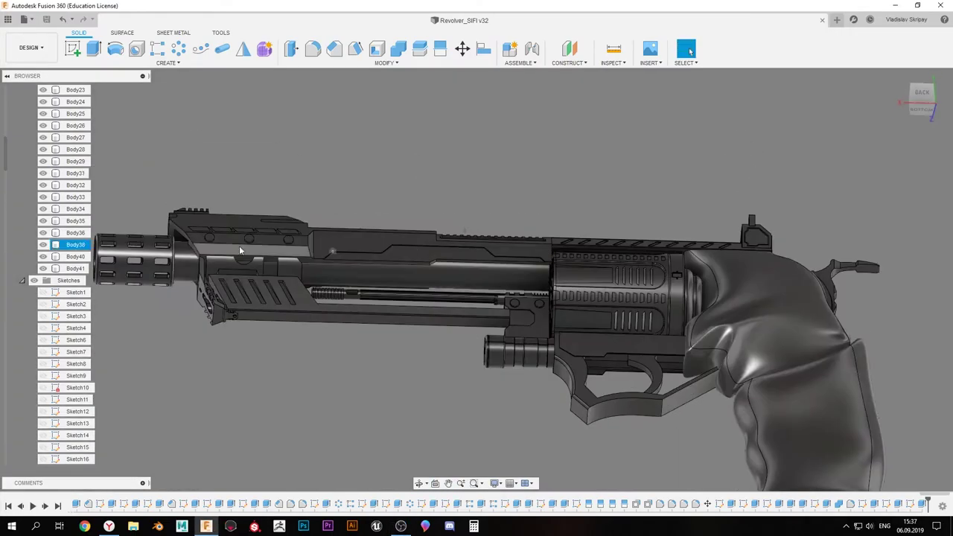
click(42, 245)
Sketch two vertical lines across the barrel and split its outer face between them
scroll(566, 235, up, 6)
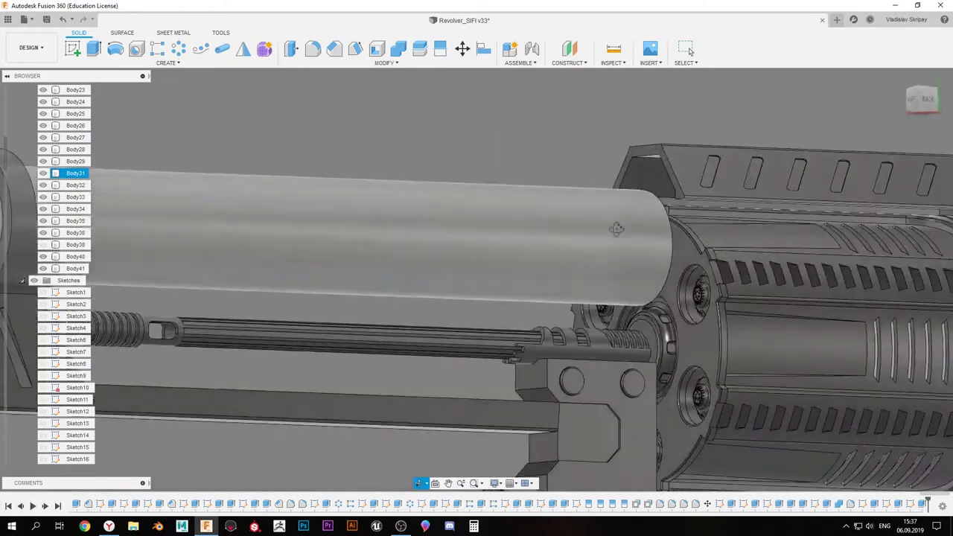
click(616, 229)
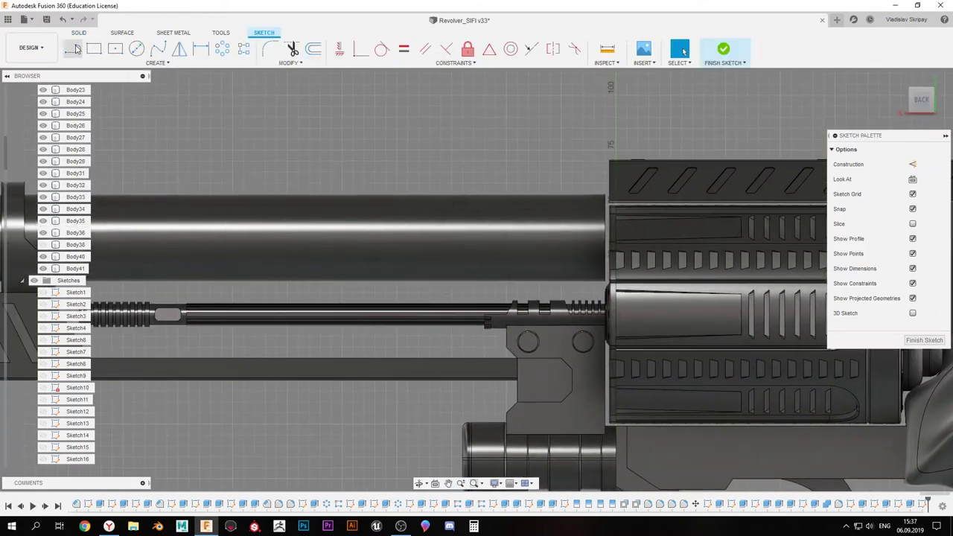
middle_drag(371, 189, 406, 209)
key(Return)
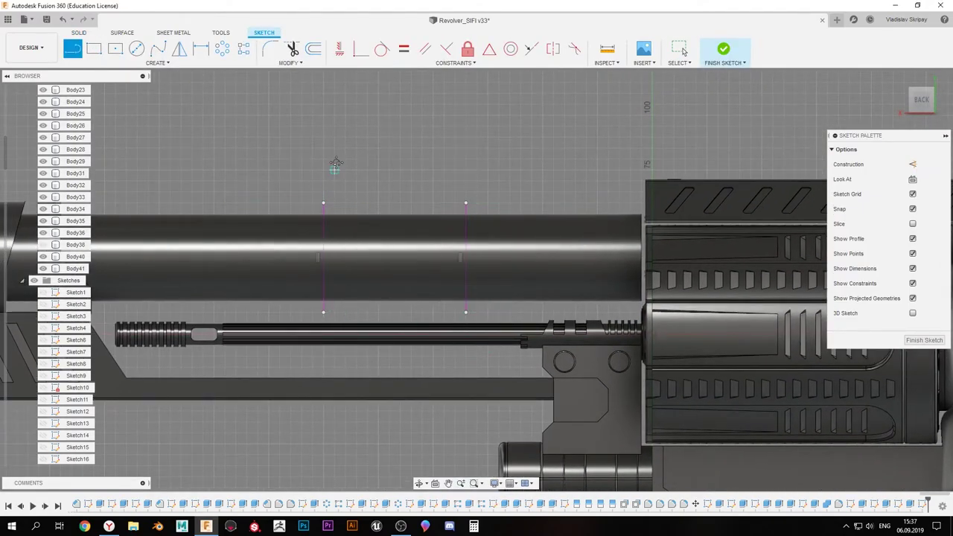
middle_drag(462, 308, 505, 315)
click(723, 48)
click(440, 49)
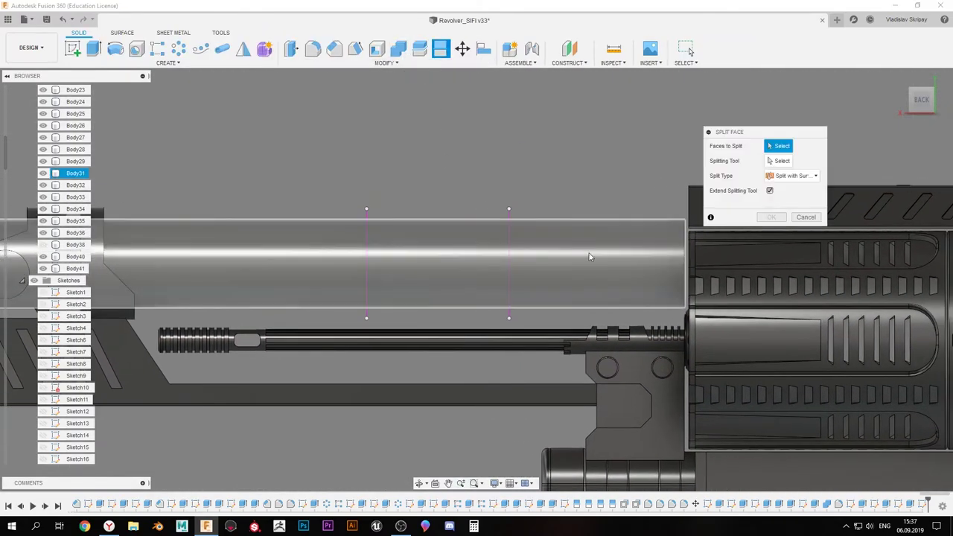
click(456, 262)
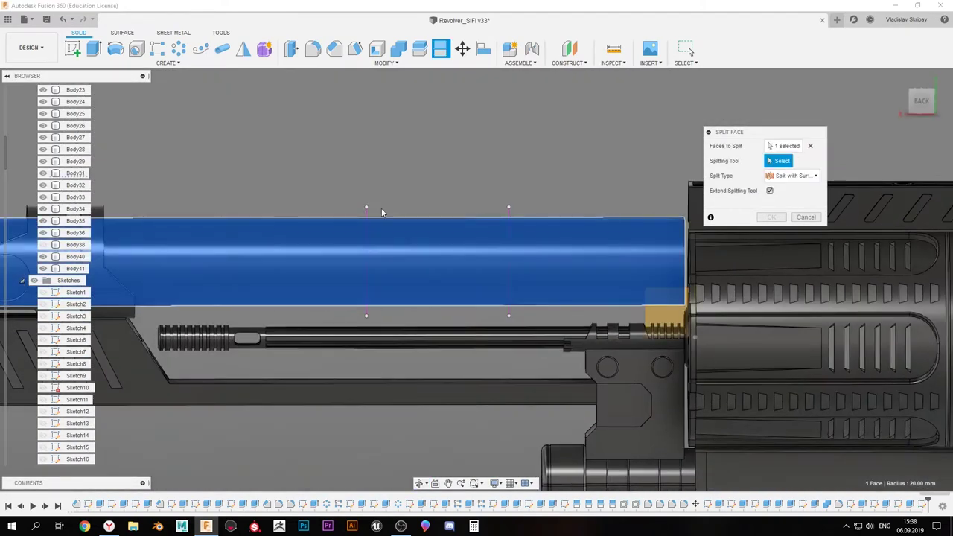
key(Return)
scroll(71, 439, down, 10)
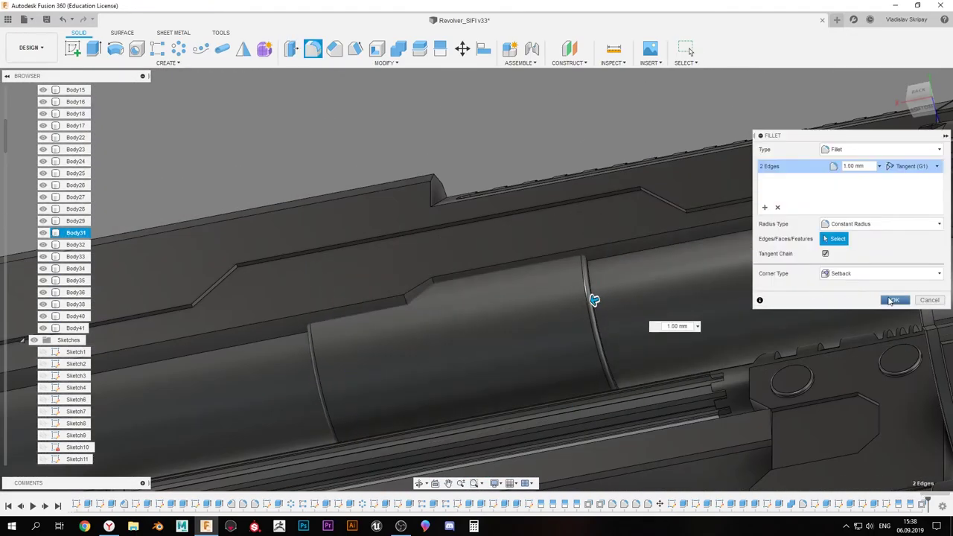
Sketch a rectangle beside the barrel band and slide it 27 mm along the band
click(892, 300)
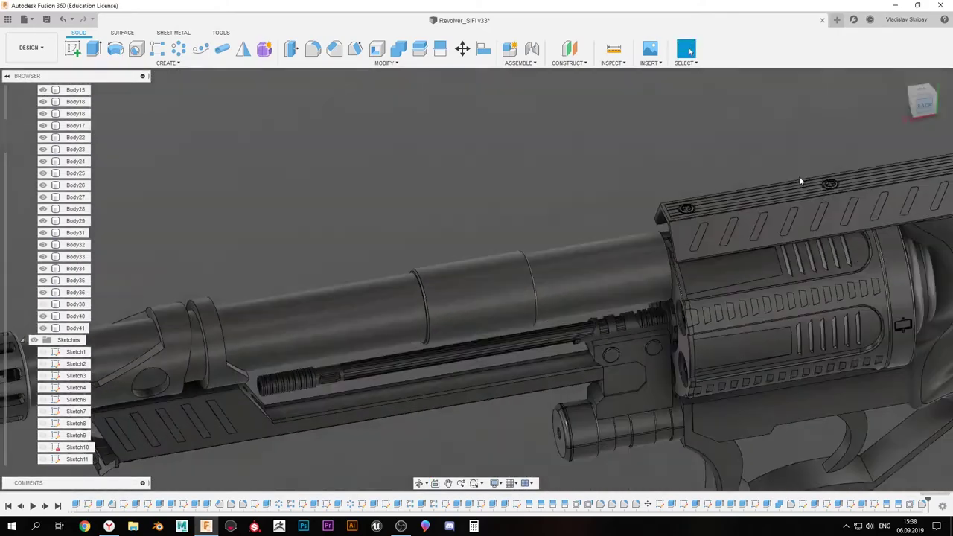
click(799, 181)
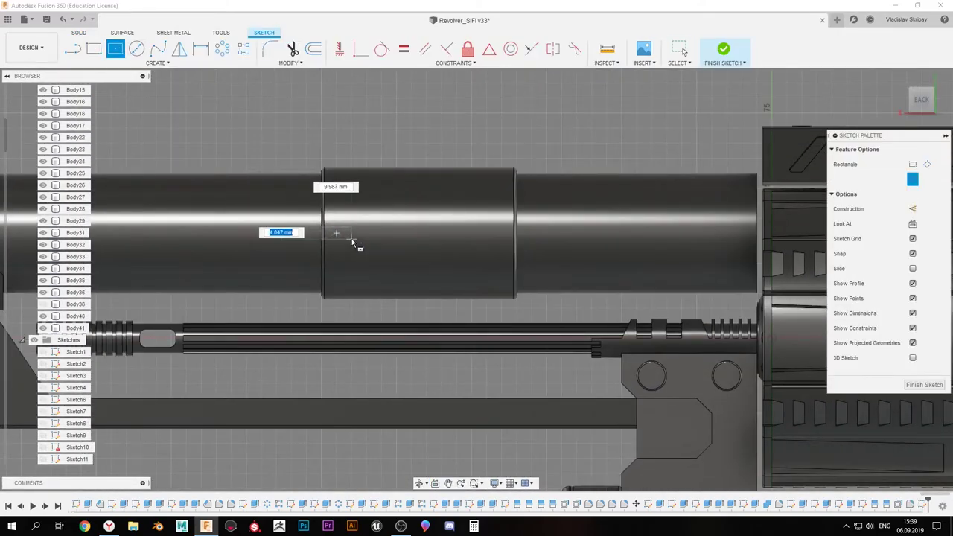
key(m)
drag(350, 234, 417, 231)
scroll(378, 271, up, 5)
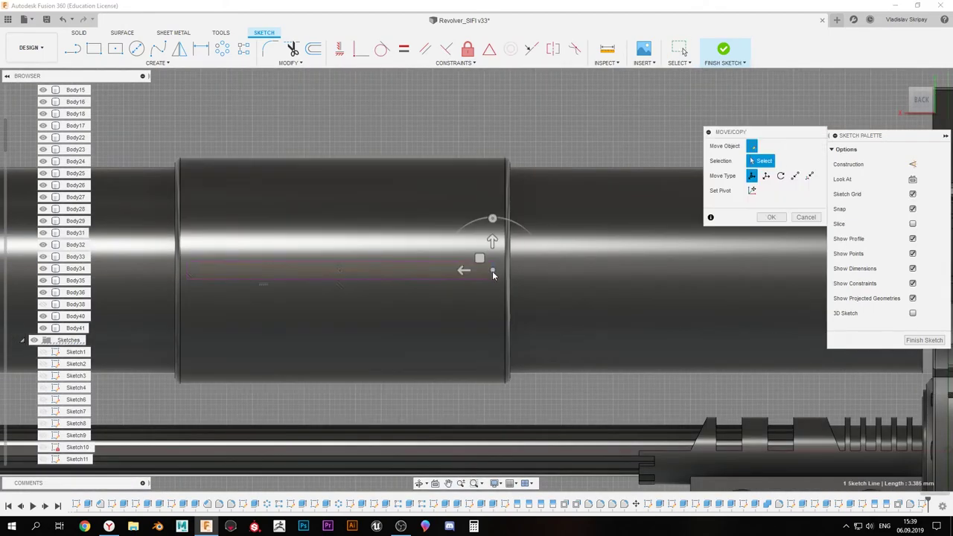
key(Return)
Cut the rectangle profile 4 mm into the band to form a slot
scroll(253, 257, up, 4)
key(t)
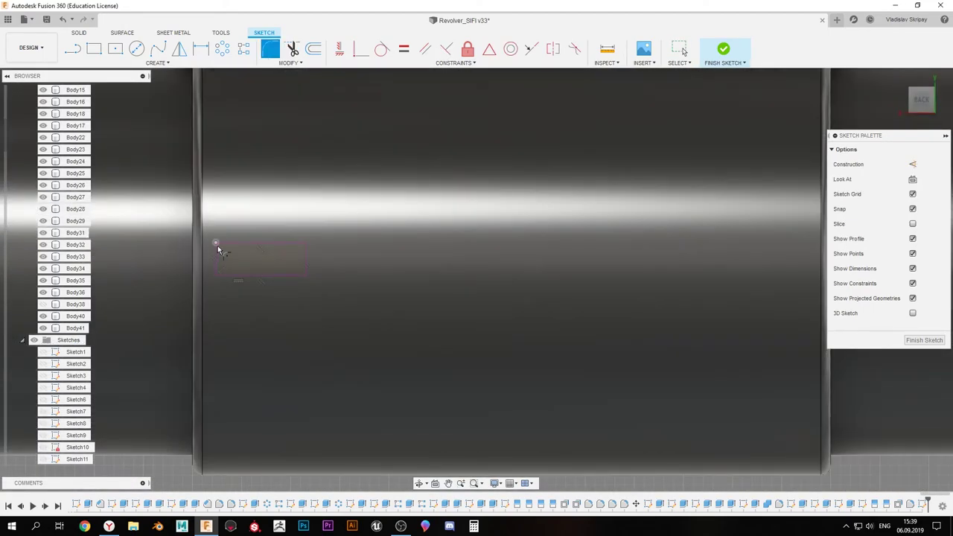
key(q)
click(341, 319)
click(924, 340)
key(e)
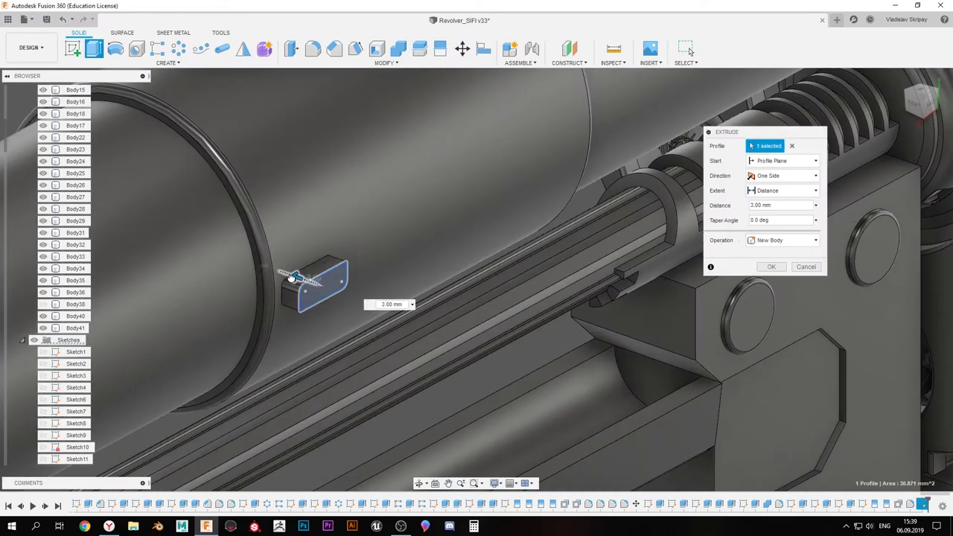
drag(296, 277, 316, 281)
shift+middle_drag(317, 281, 287, 50)
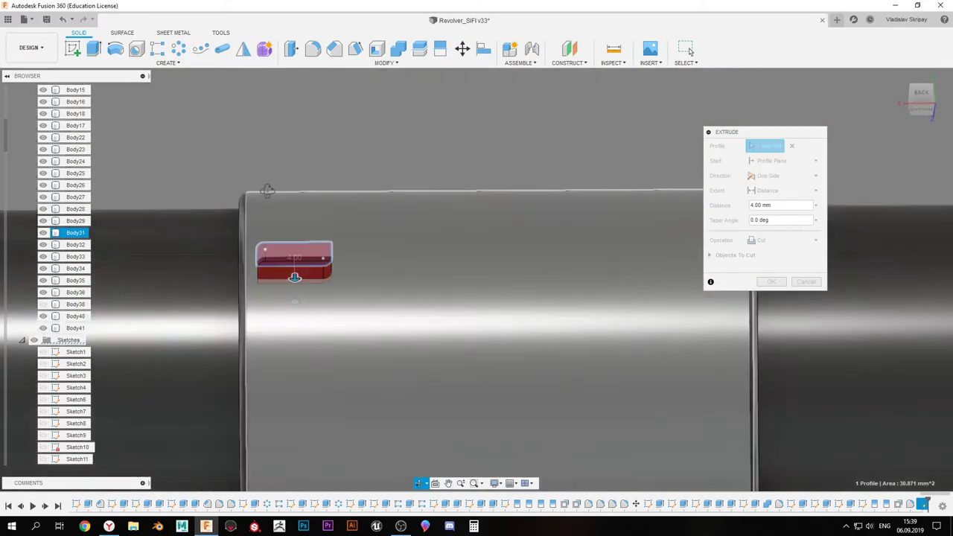
key(Return)
Circular-pattern the slot around the band and start a sketch on the band's end face
click(301, 276)
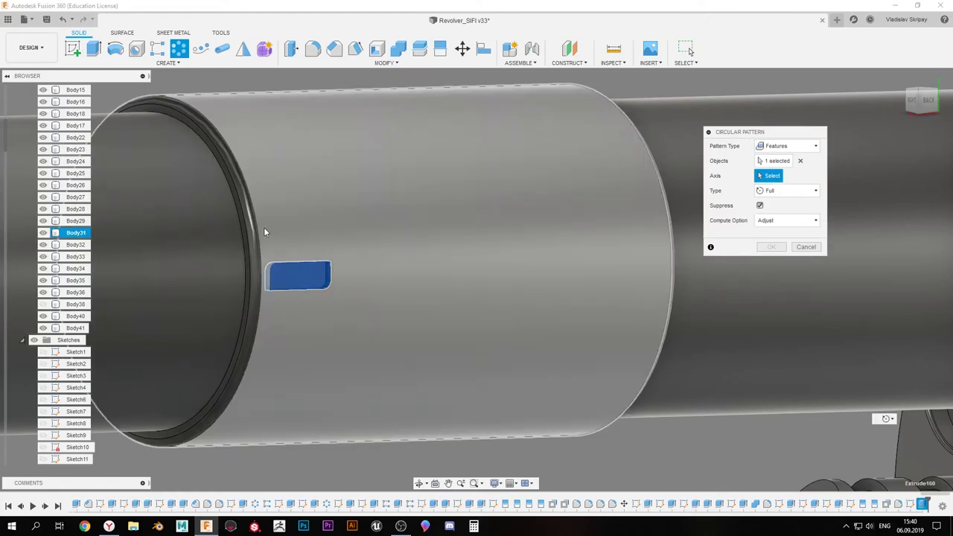
click(263, 231)
key(Return)
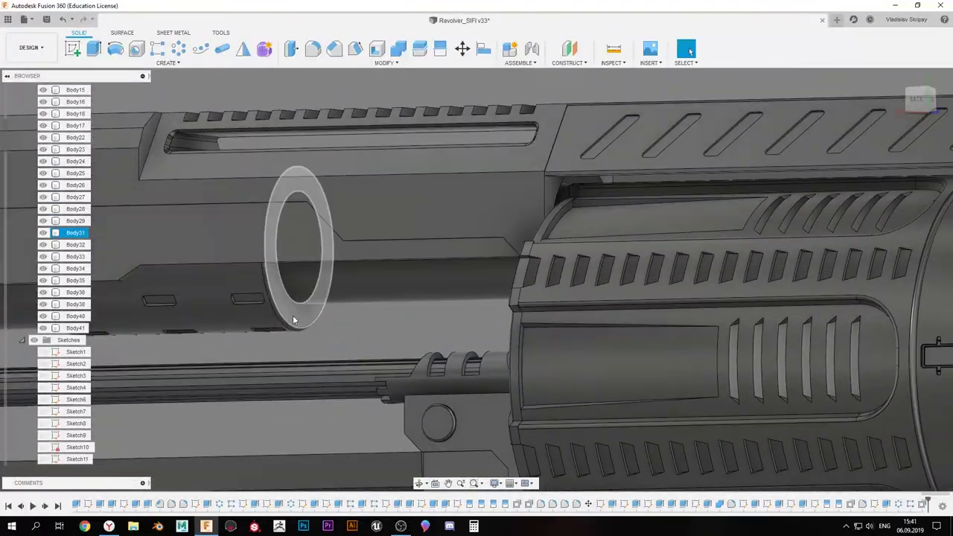
click(294, 318)
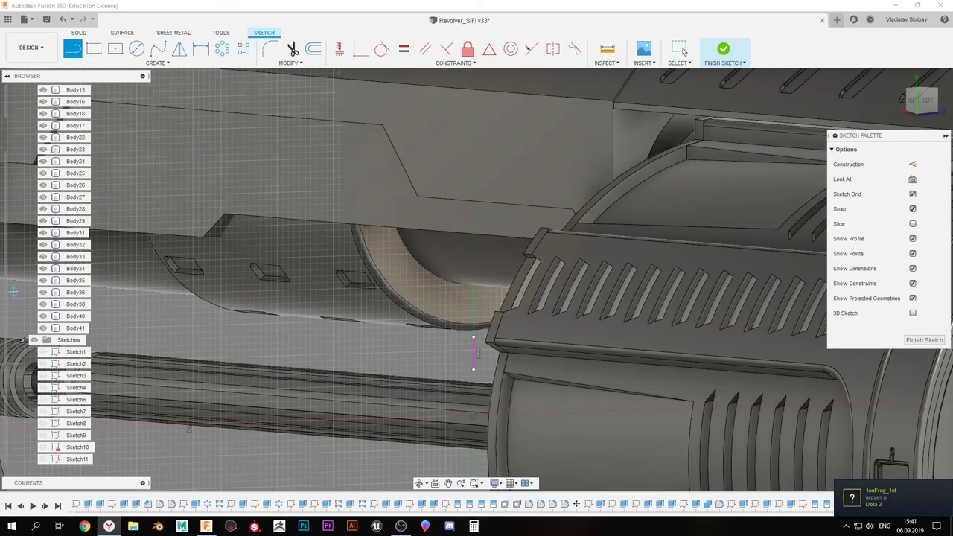
scroll(419, 288, up, 2)
scroll(426, 268, up, 2)
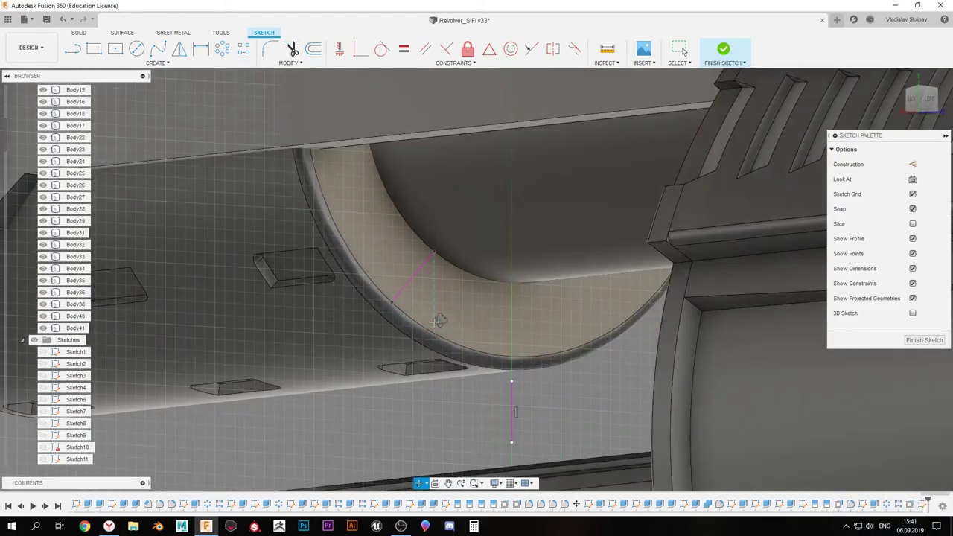